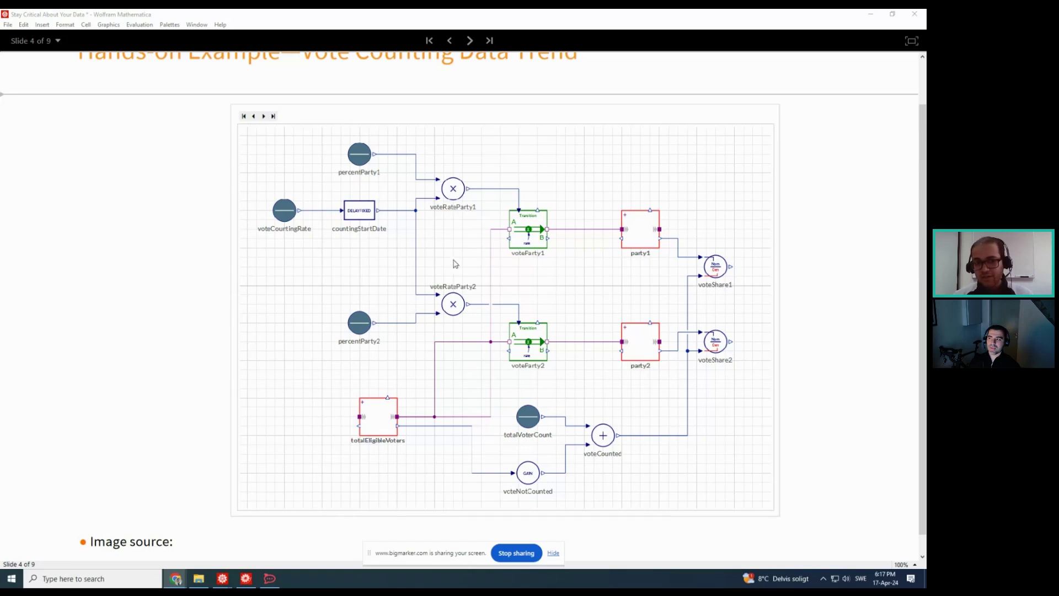
Examine the vote counting slide's diagrams, alternating between the detailed party model and the combined physical and postal voting model
scroll(430, 320, up, 1)
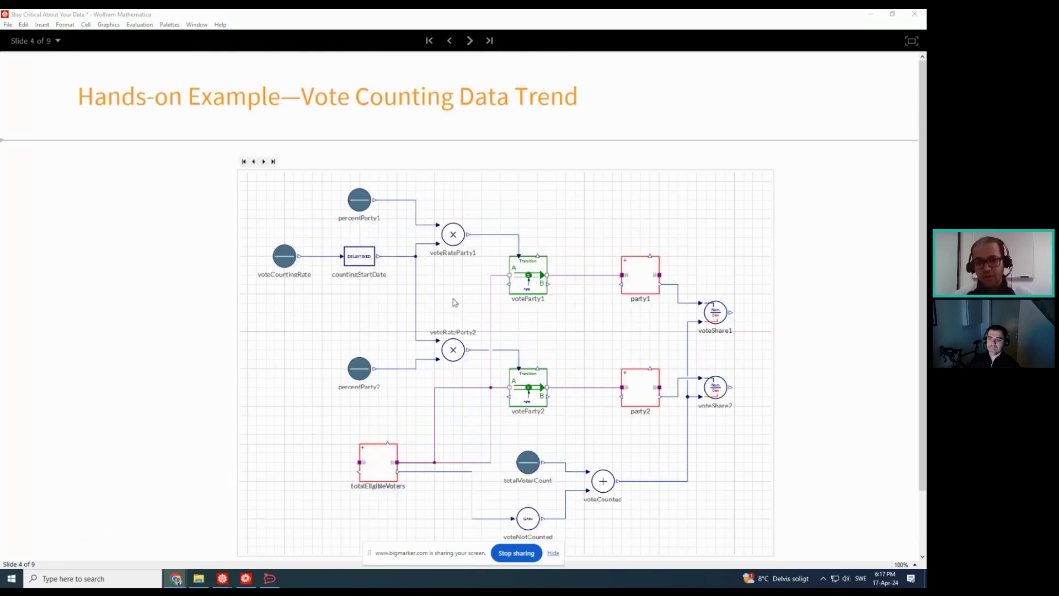
scroll(455, 302, down, 1)
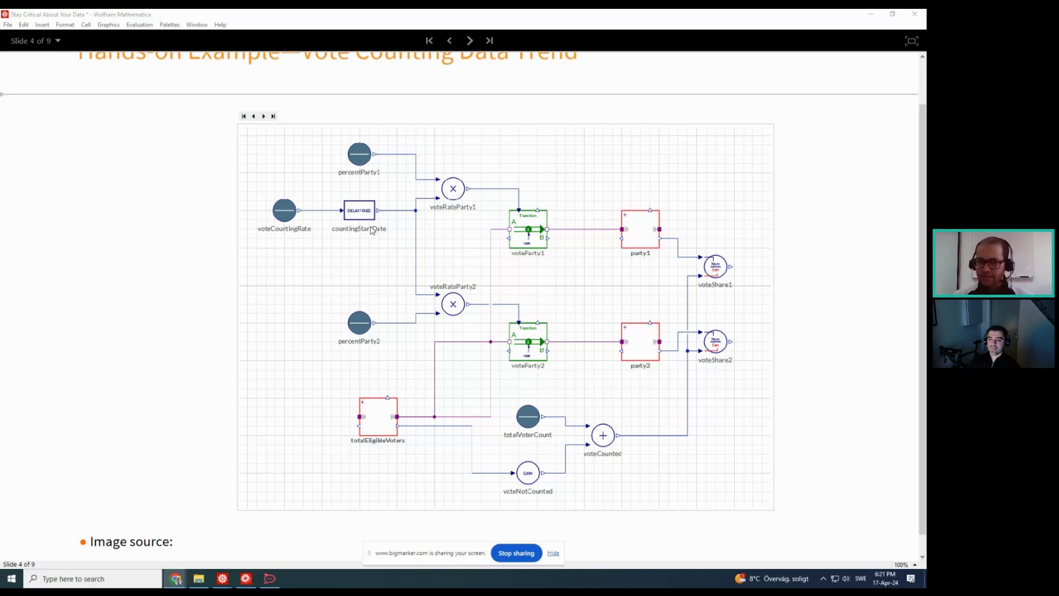
click(255, 117)
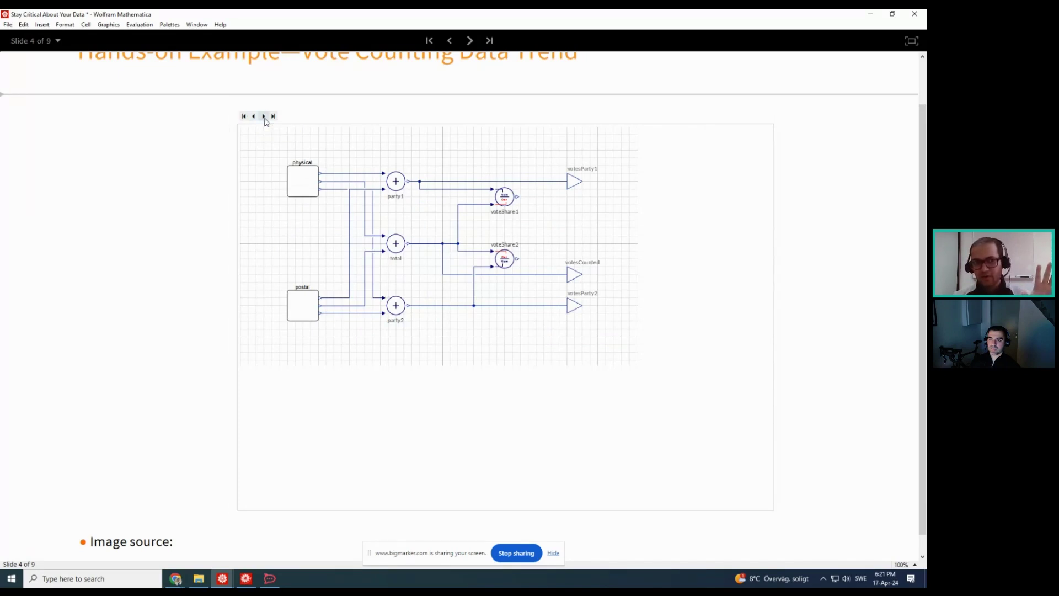
click(264, 117)
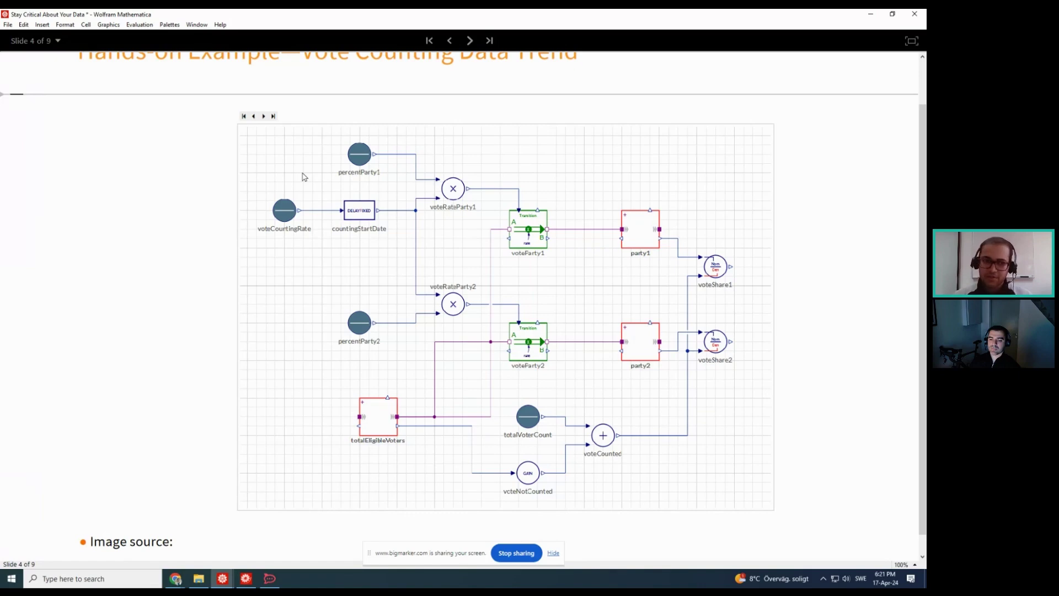
click(255, 118)
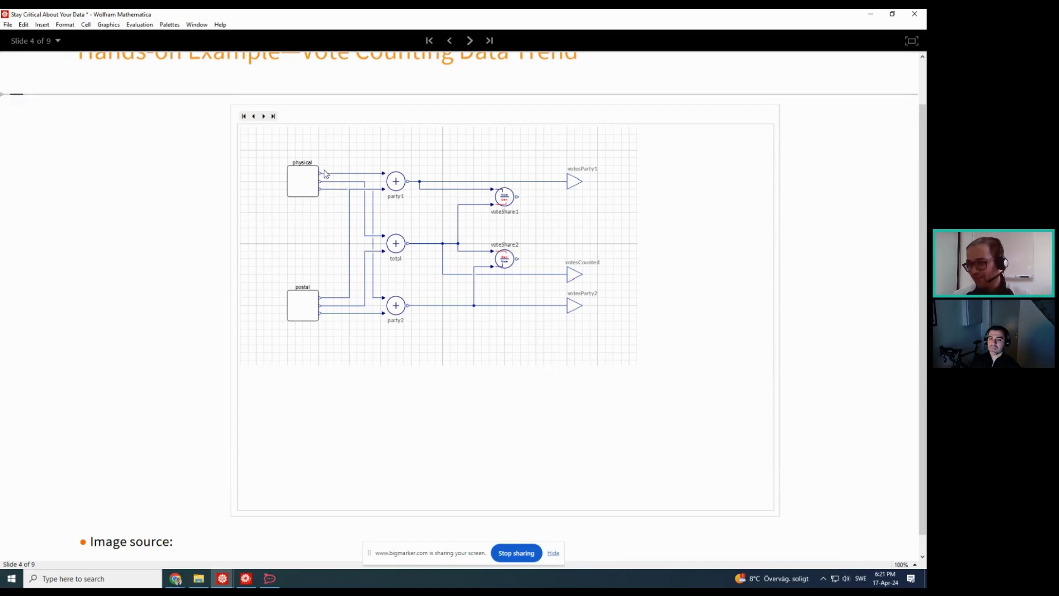
click(264, 118)
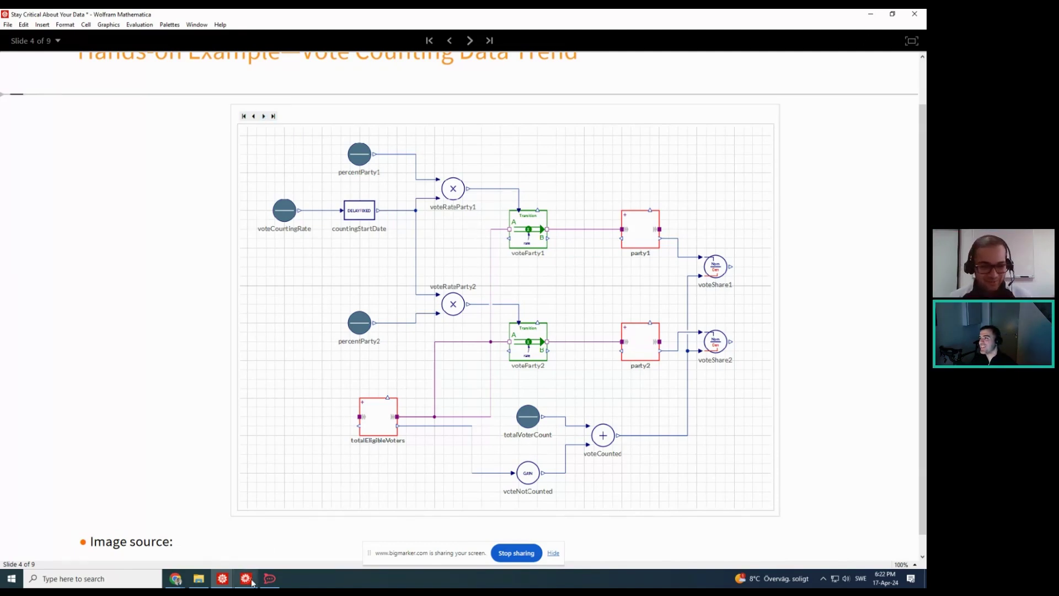
Switch to Wolfram System Modeler, close the Step3 solution model and open Step1 from the CriticalToData Exercises package
mouse_move(248, 579)
click(247, 551)
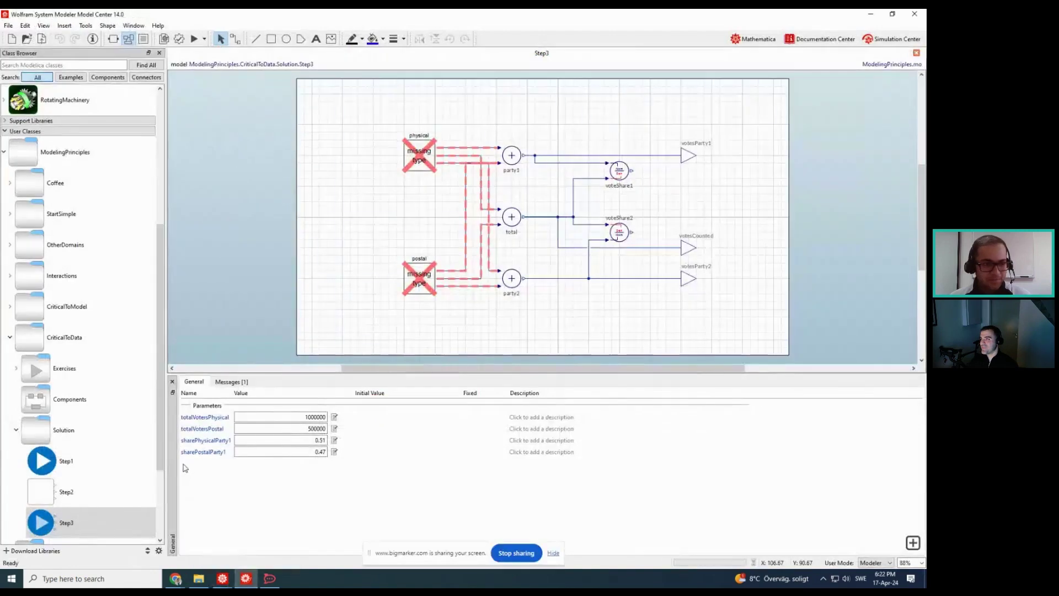
click(15, 430)
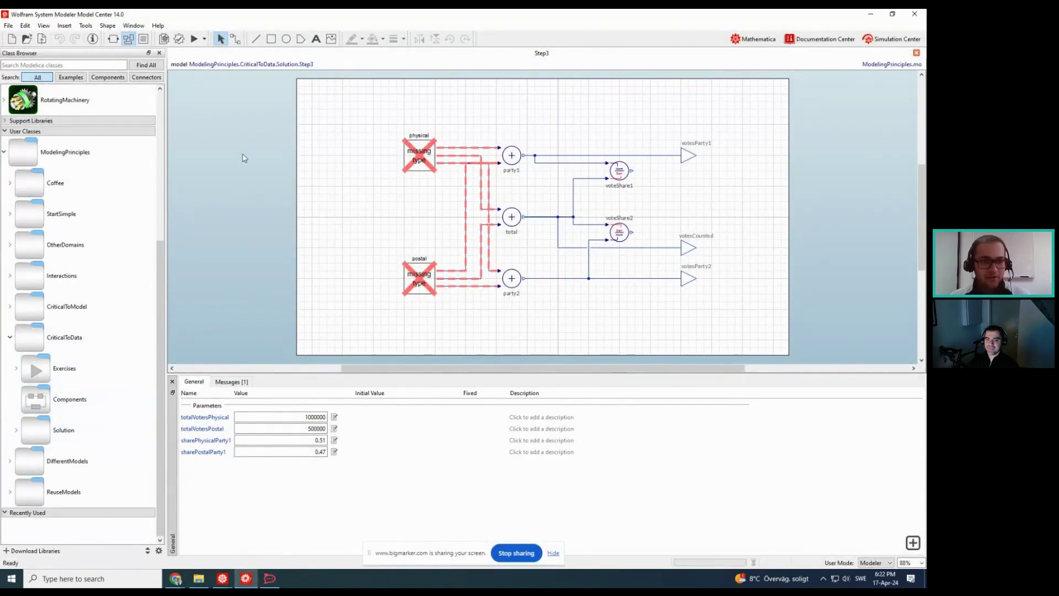
click(916, 54)
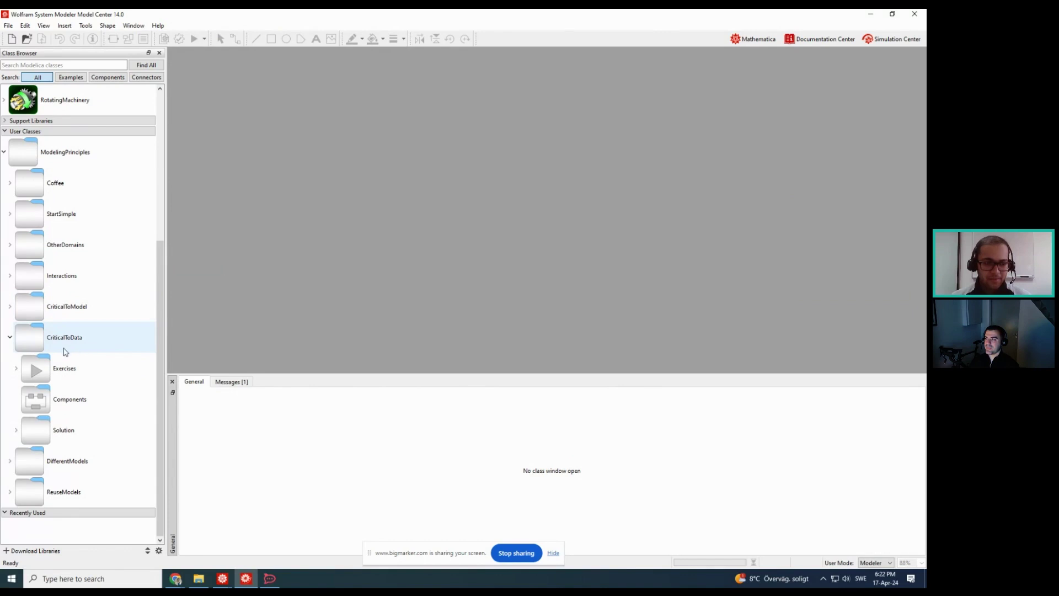
click(16, 368)
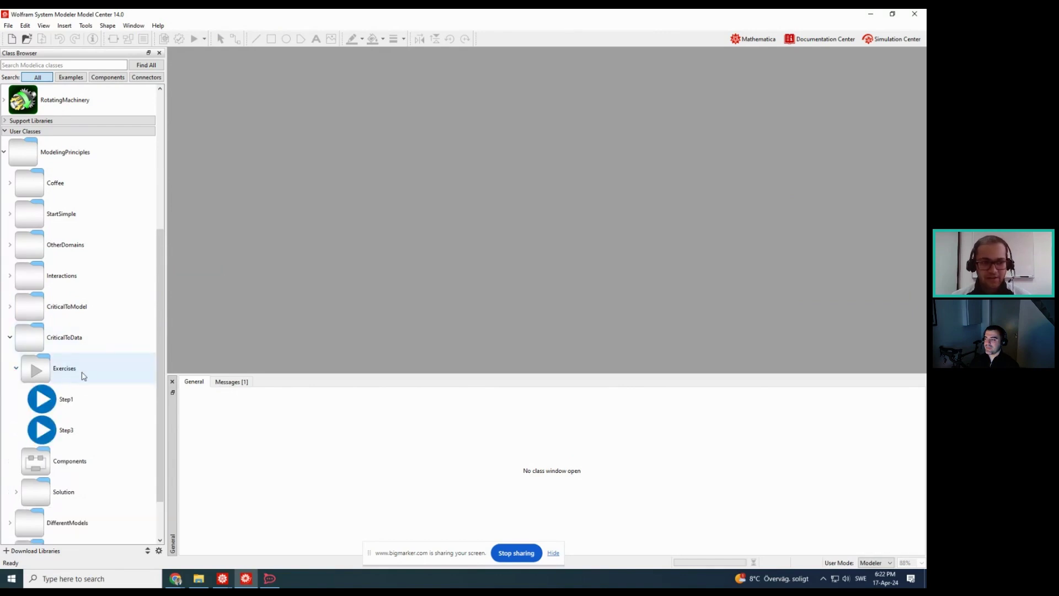
double_click(88, 400)
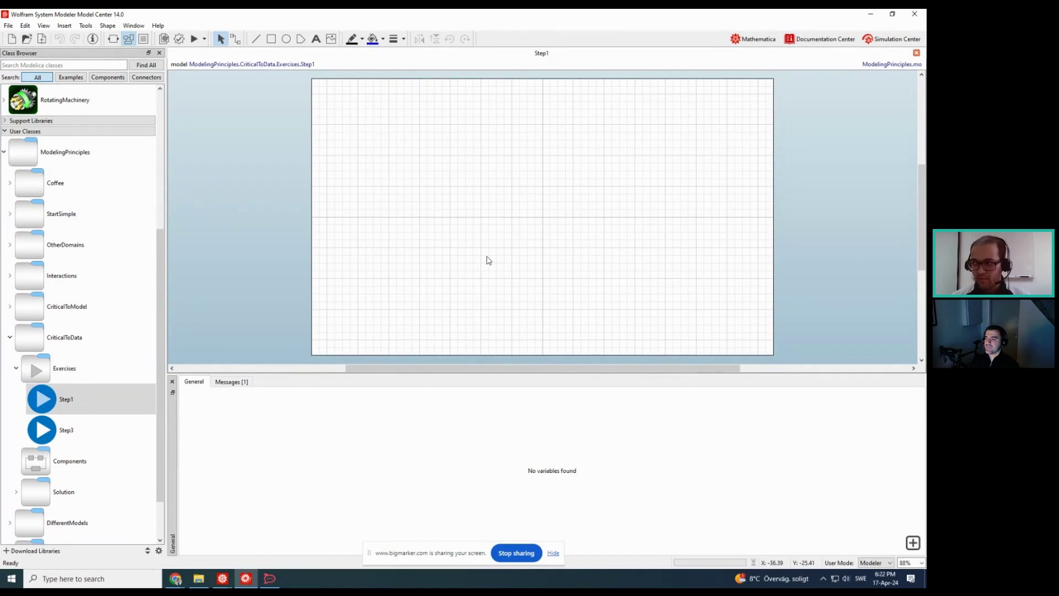
Add a MaterialStock from the BusinessSimulation Stocks library to the lower-left area of the Step1 diagram
scroll(83, 275, up, 3)
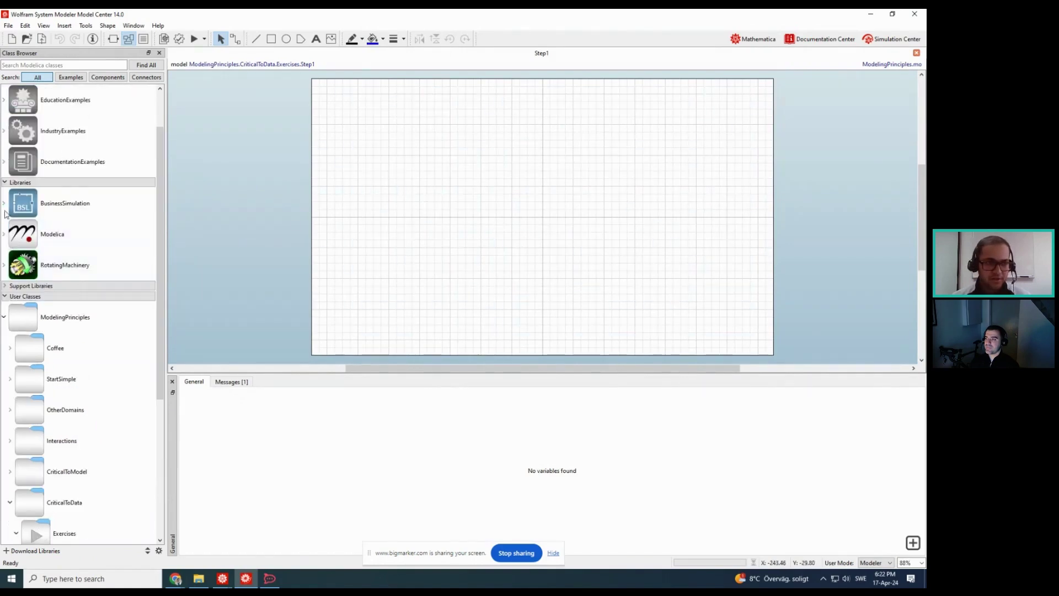
click(4, 205)
scroll(12, 256, down, 2)
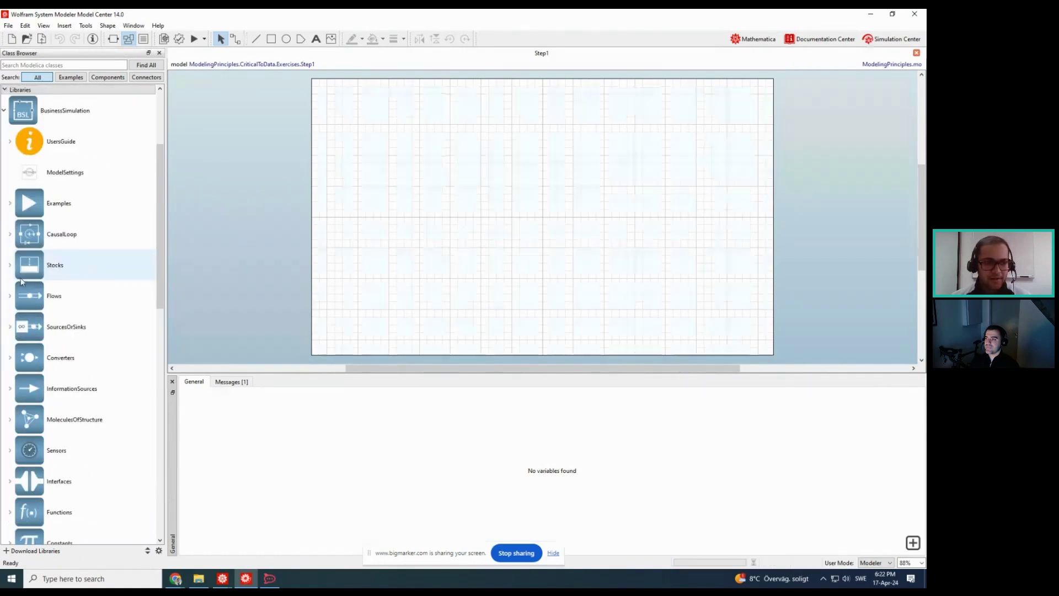
click(10, 266)
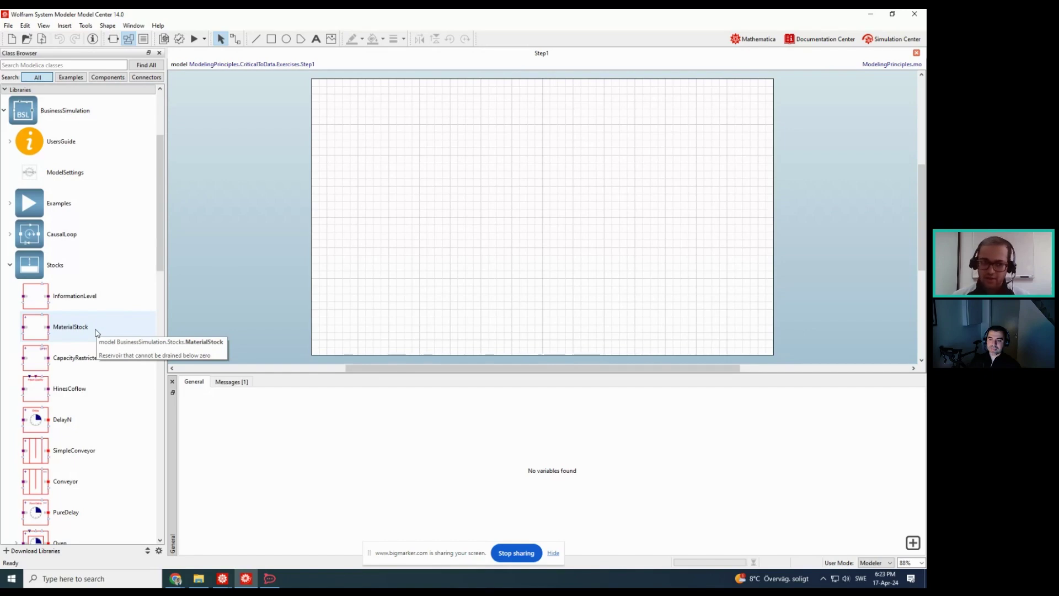
drag(96, 331, 436, 270)
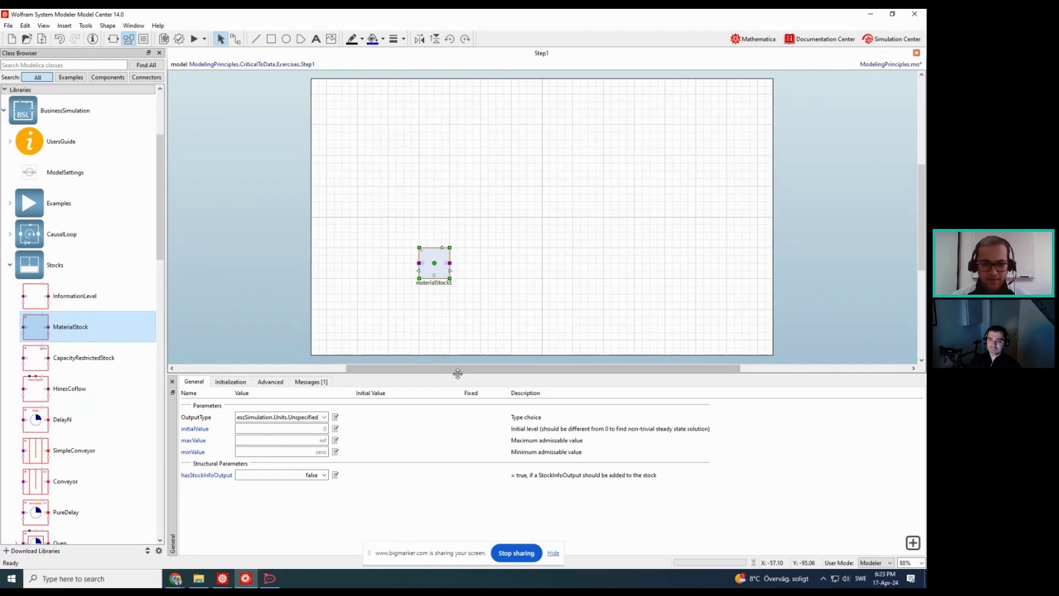
Duplicate the material stock twice and stack the copies on the diagram's right side, the lower one level with the original
drag(457, 374, 458, 458)
click(487, 336)
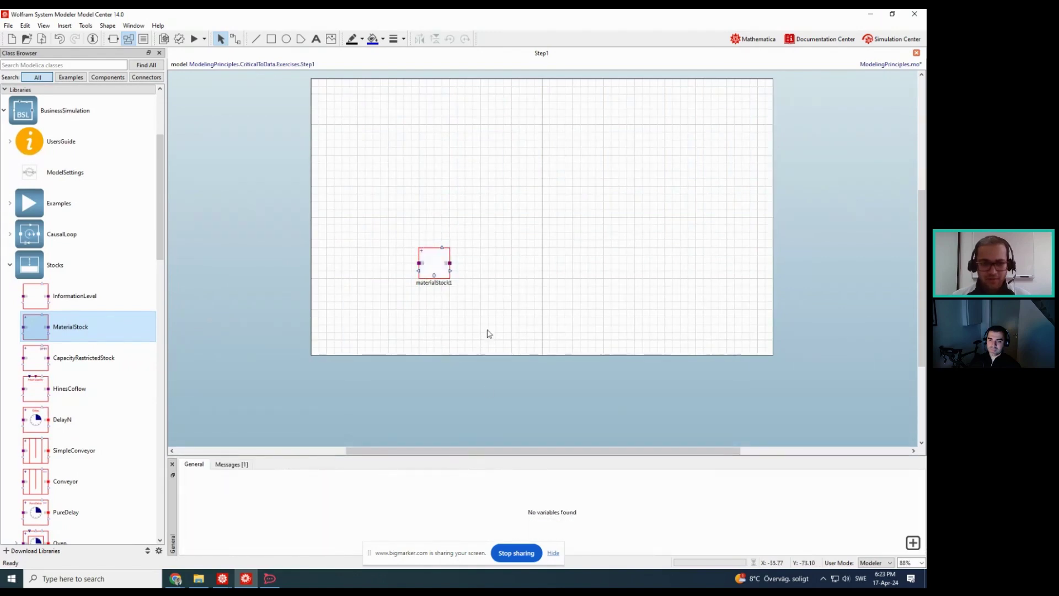
scroll(480, 341, up, 1)
click(413, 331)
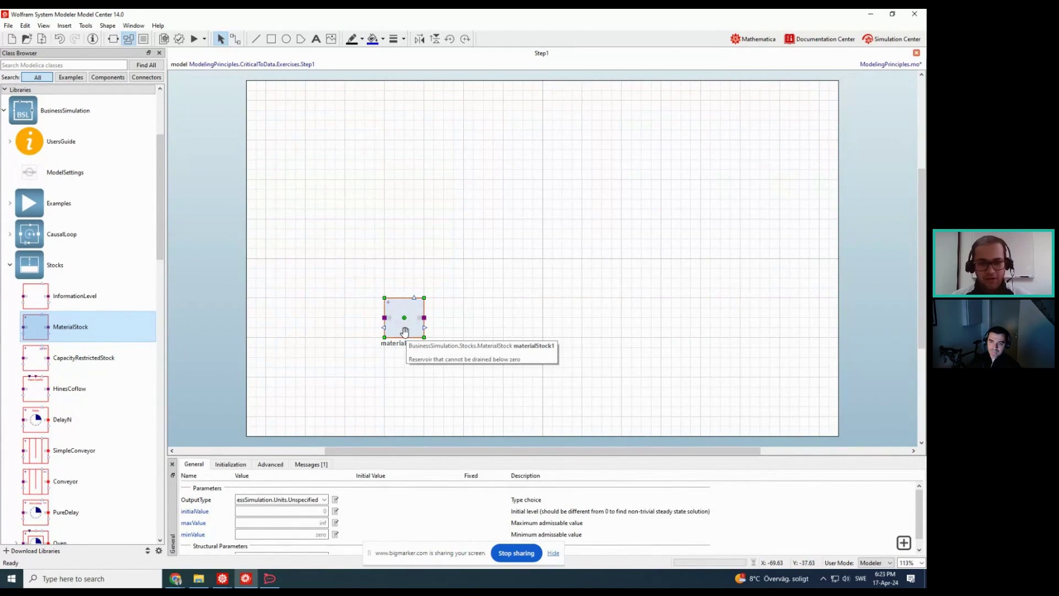
key(ctrl+d)
key(ctrl+d)
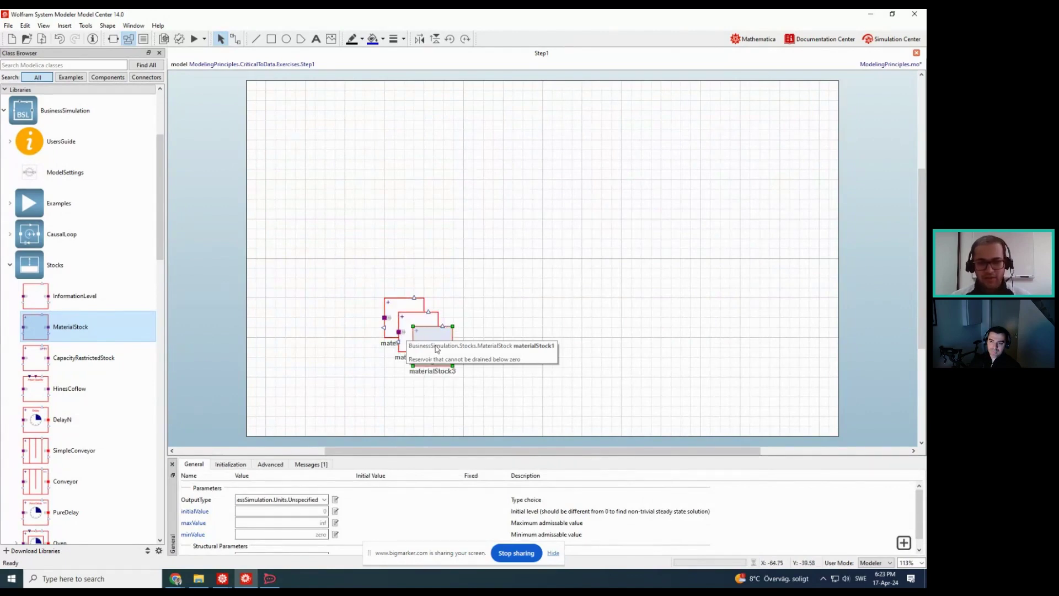
drag(436, 336, 684, 189)
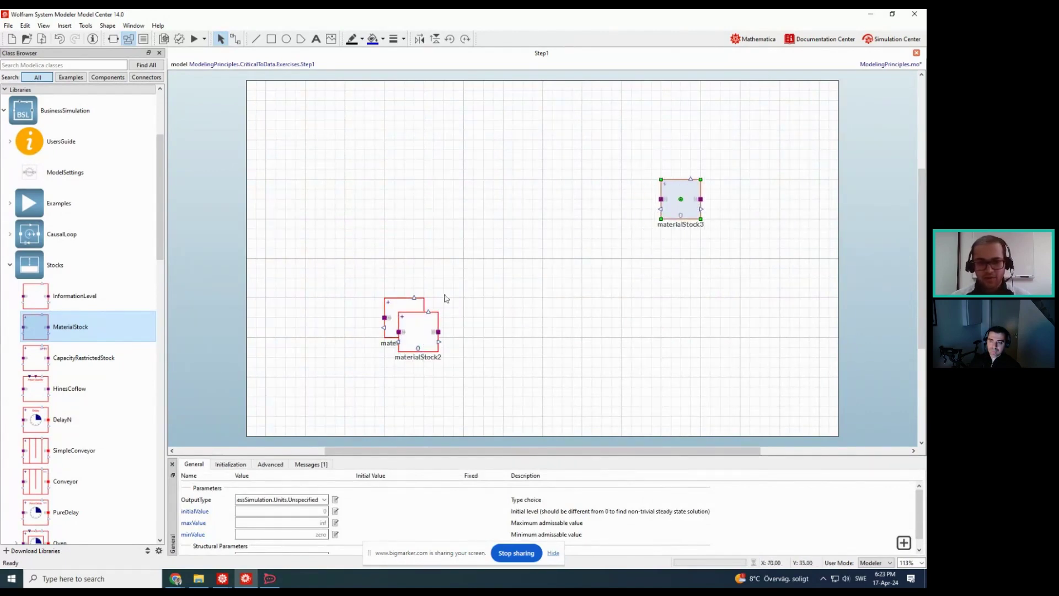
drag(419, 334, 731, 326)
Rename the original material stock on the diagram's left side as totalVoters
click(404, 317)
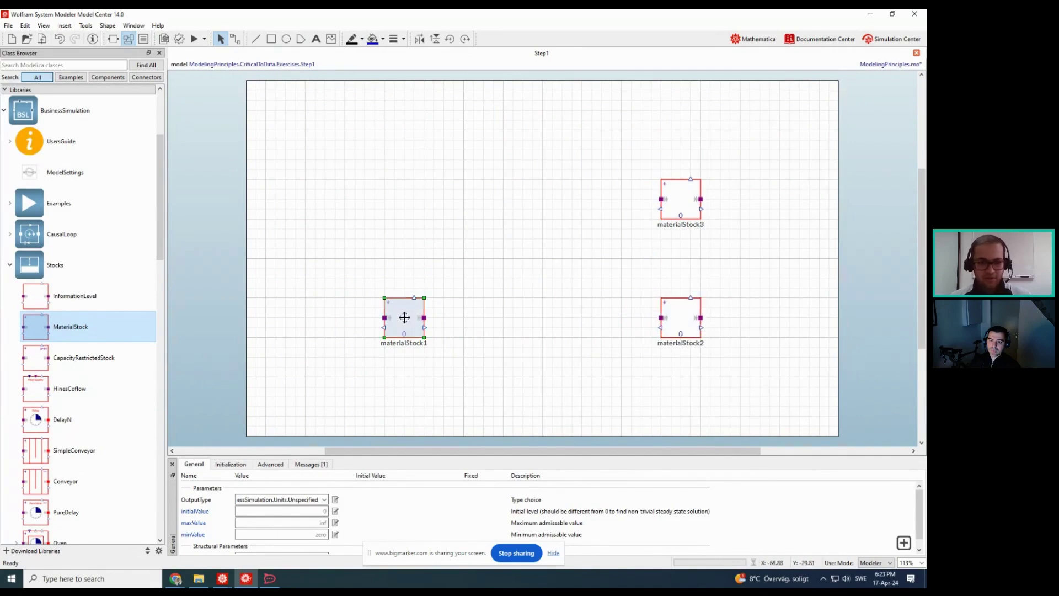
key(F2)
text(t)
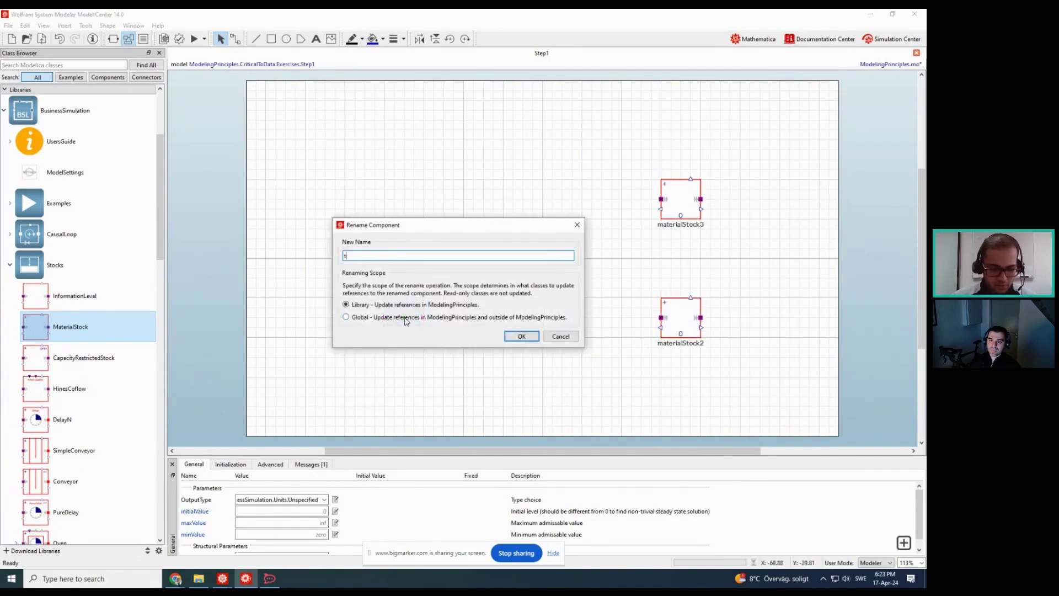
text(otalVoters)
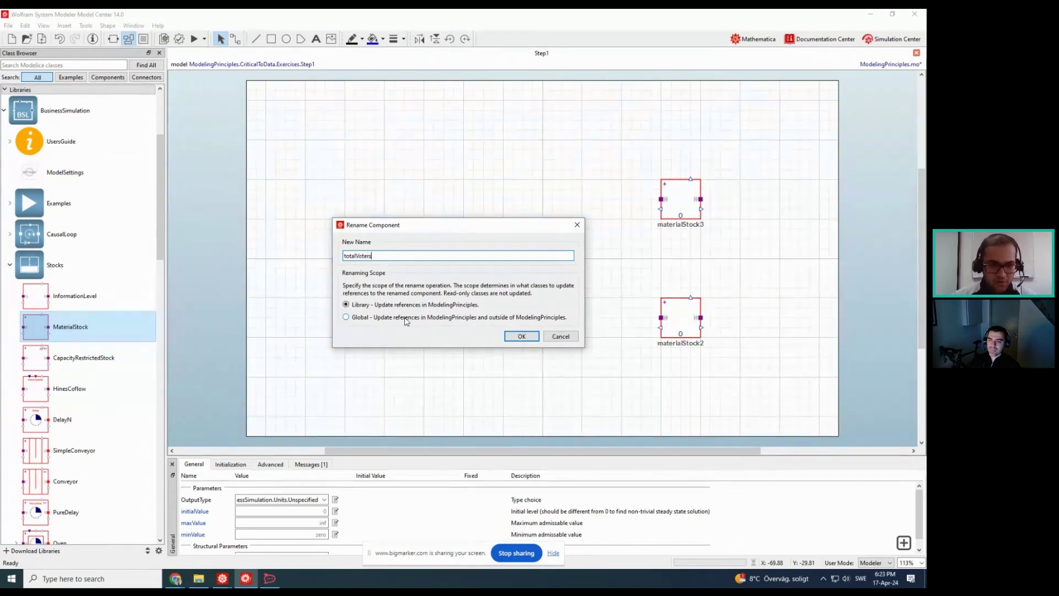
key(Return)
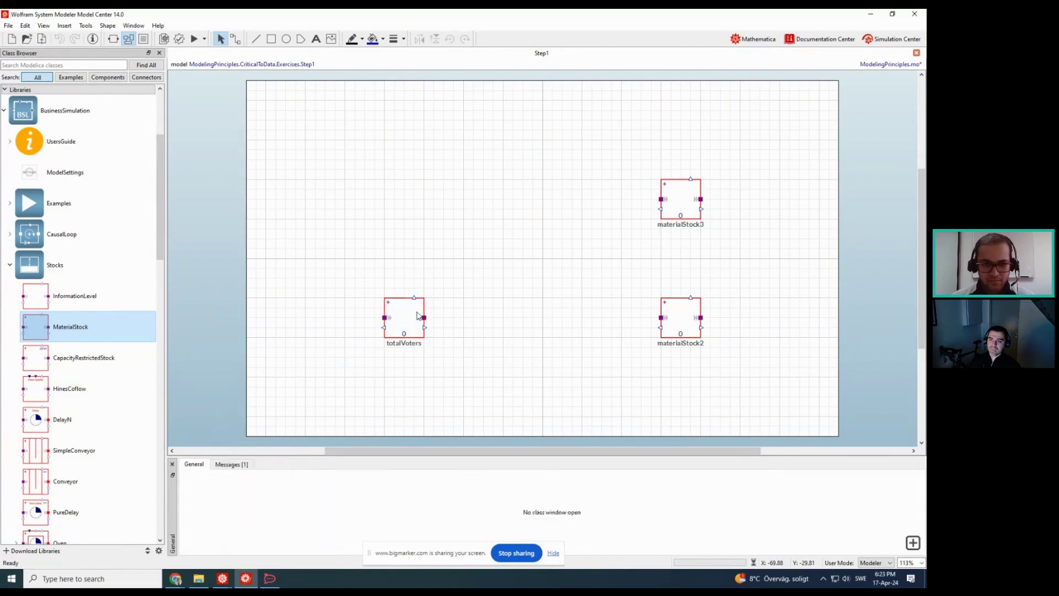
Rename the upper of the two stocks on the diagram's right side as party1
click(678, 211)
key(F2)
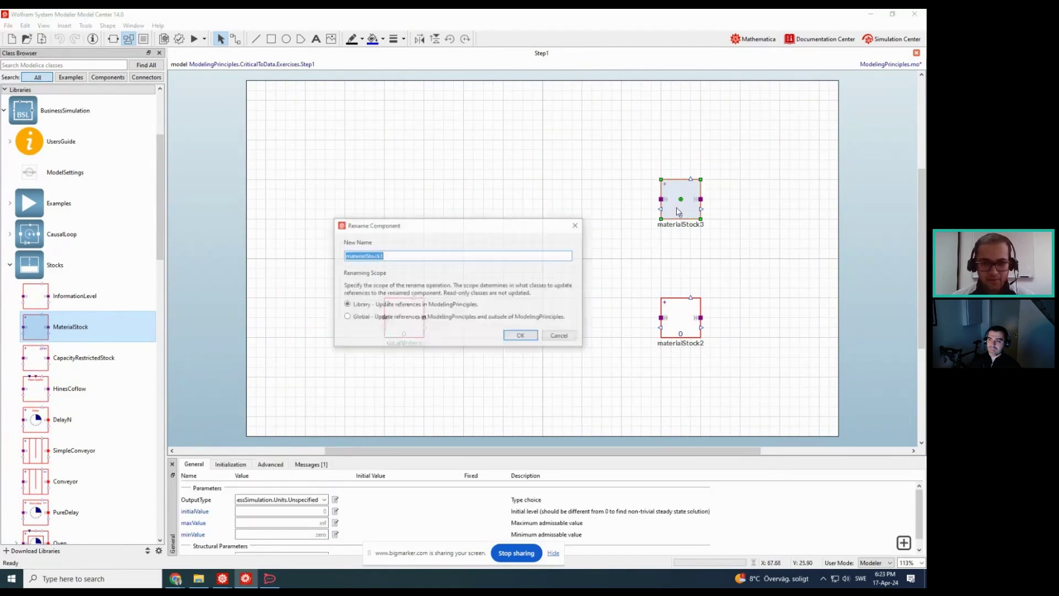
text(party1)
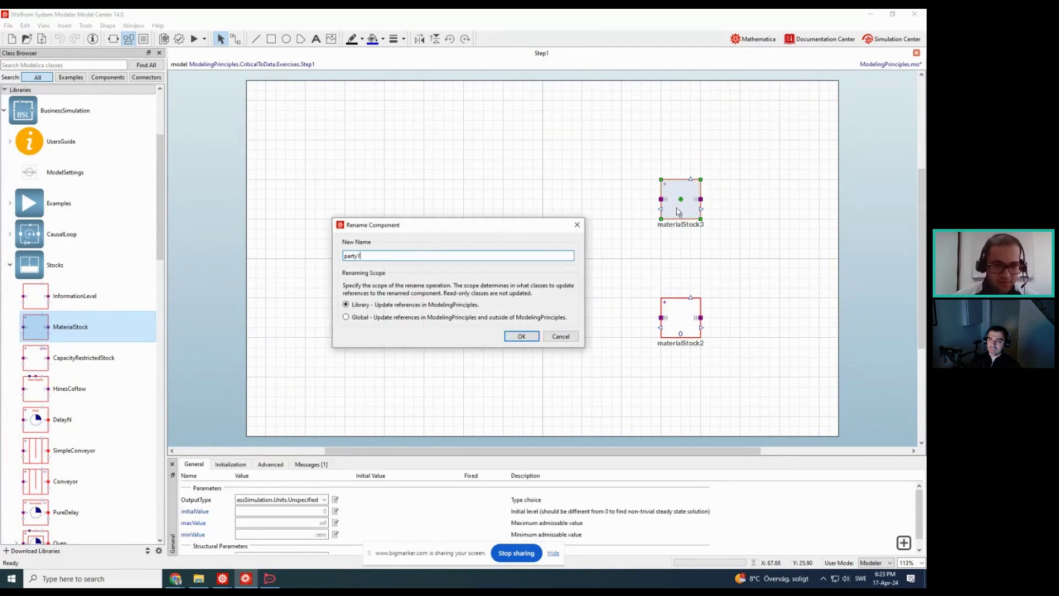
key(Return)
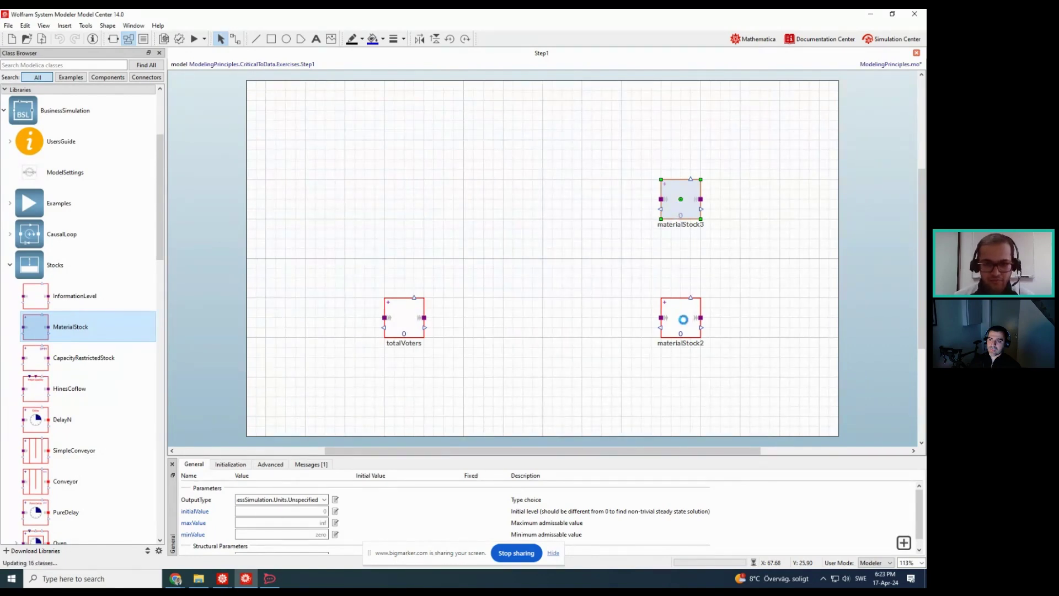
Rename the remaining stock below party1 as party2
click(684, 322)
key(F2)
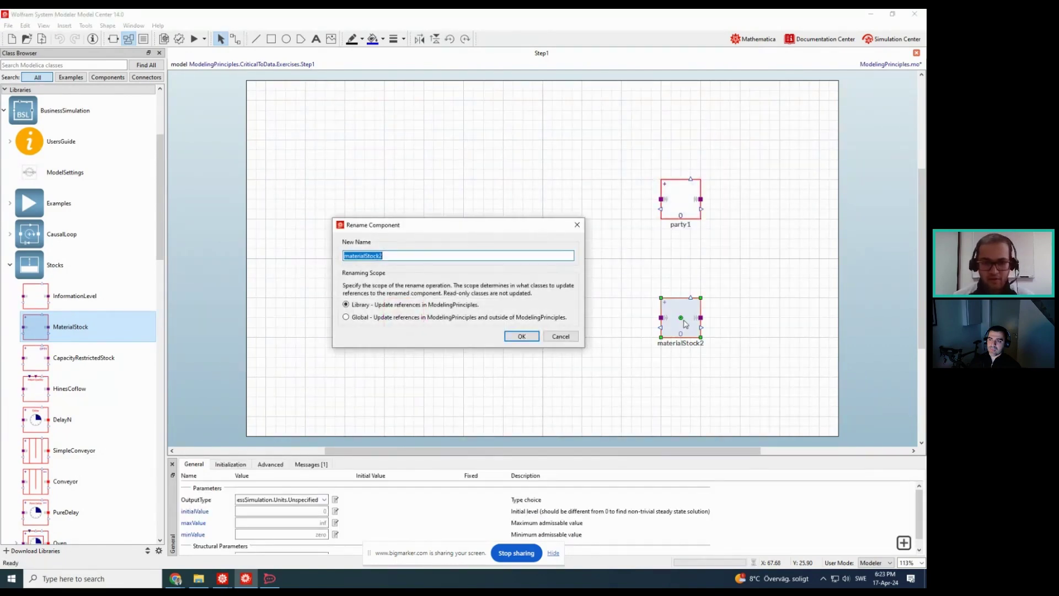
text(party)
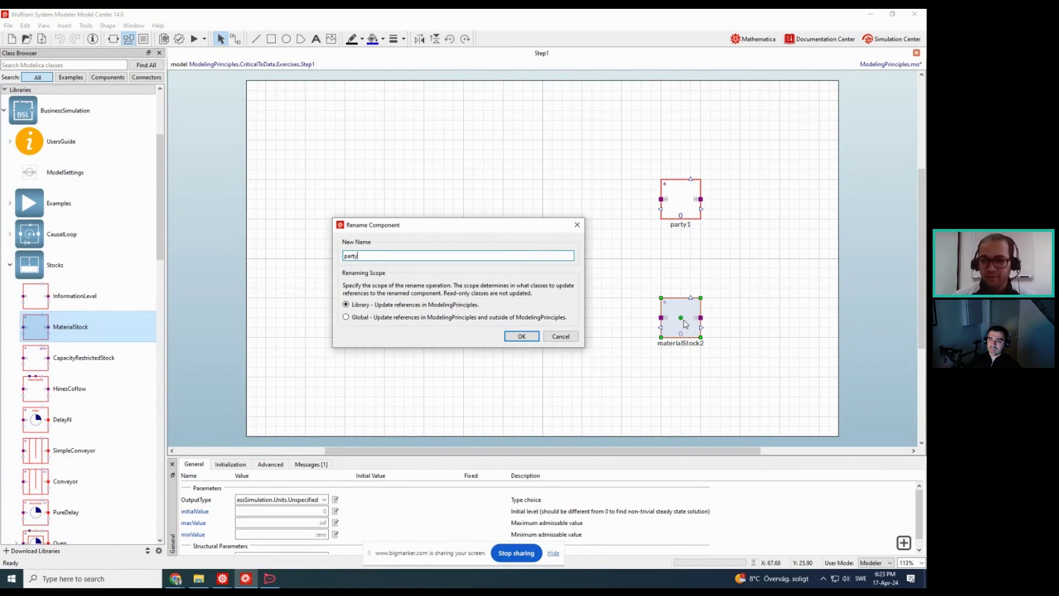
text(2)
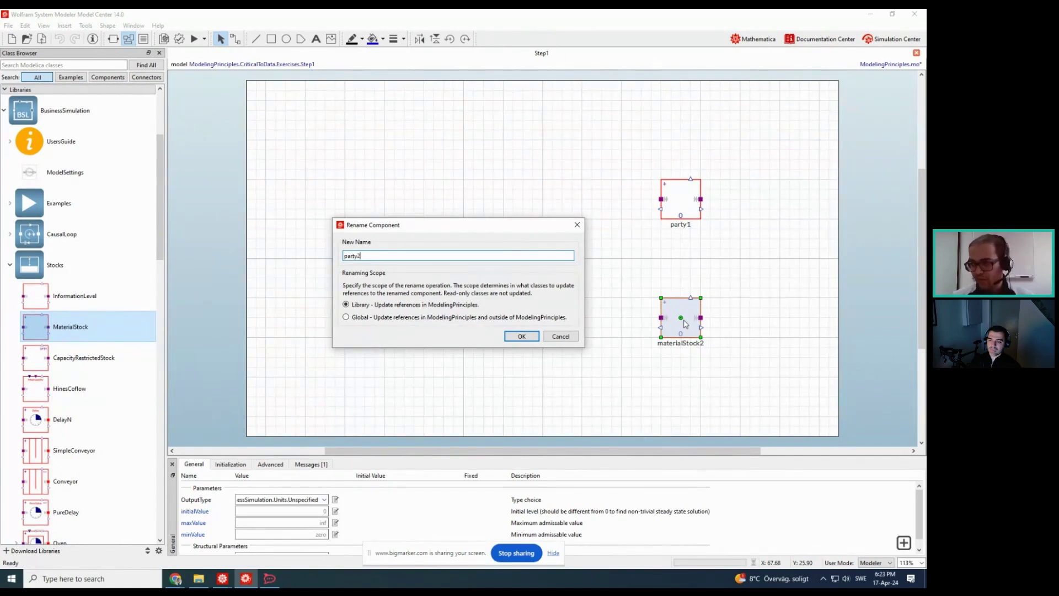
click(516, 337)
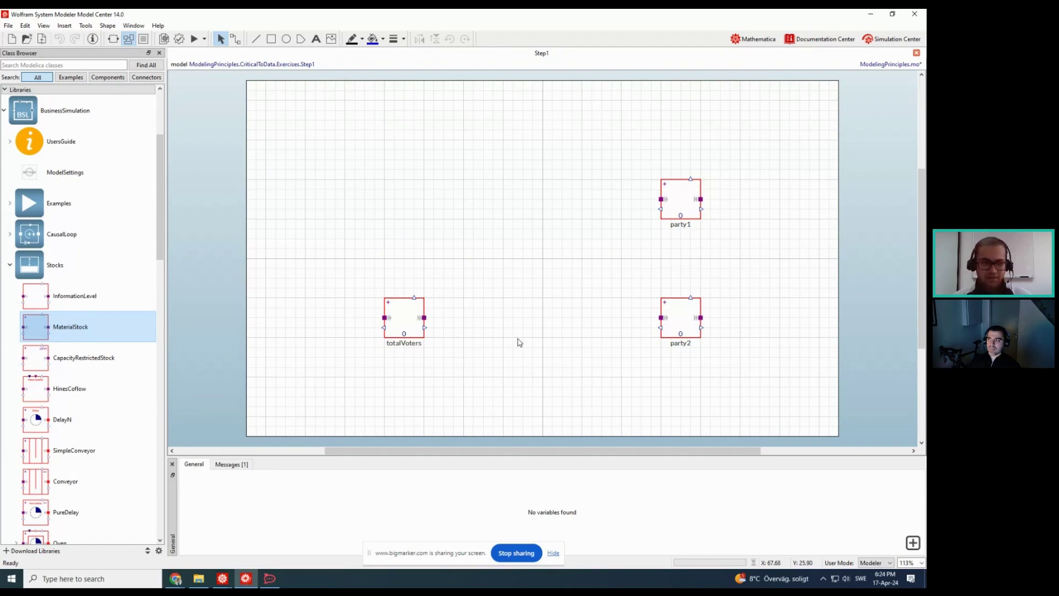
click(518, 341)
Place a Transition from the Unidirectional flows midway between totalVoters and party2, and put a copy above it level with party1
click(11, 266)
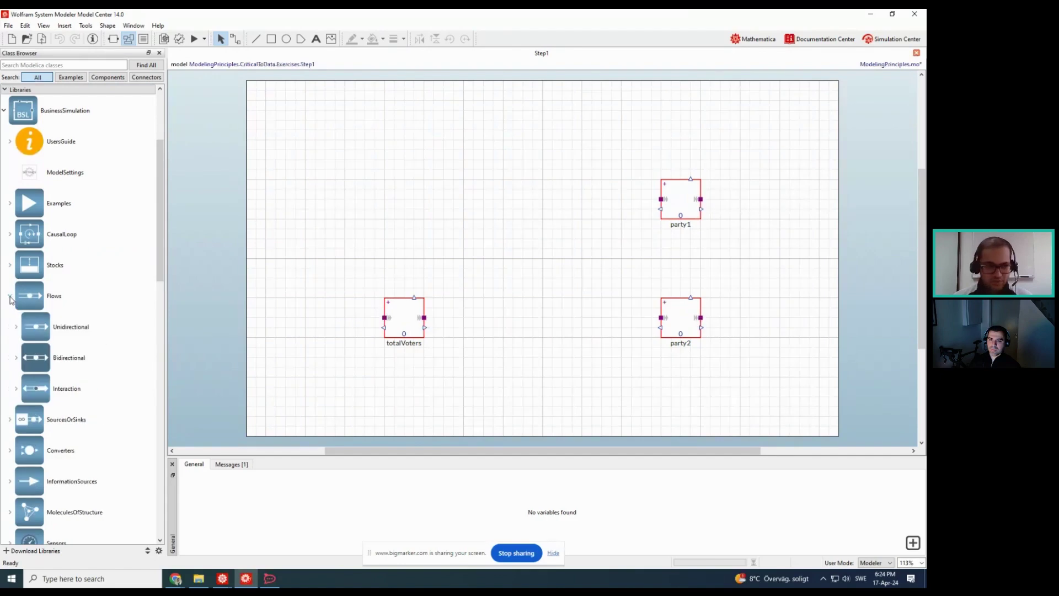
click(10, 297)
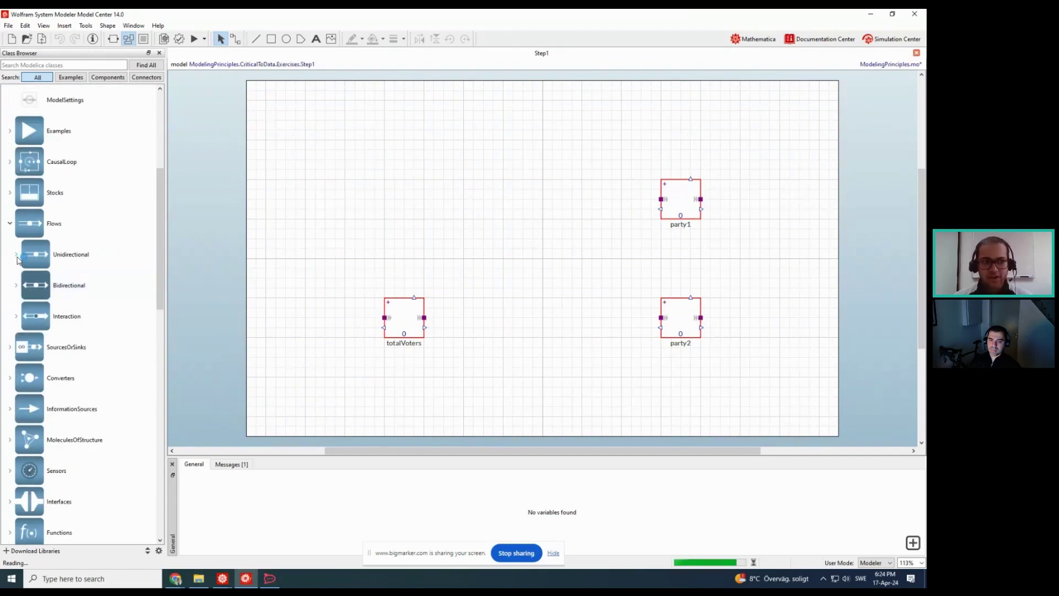
click(16, 258)
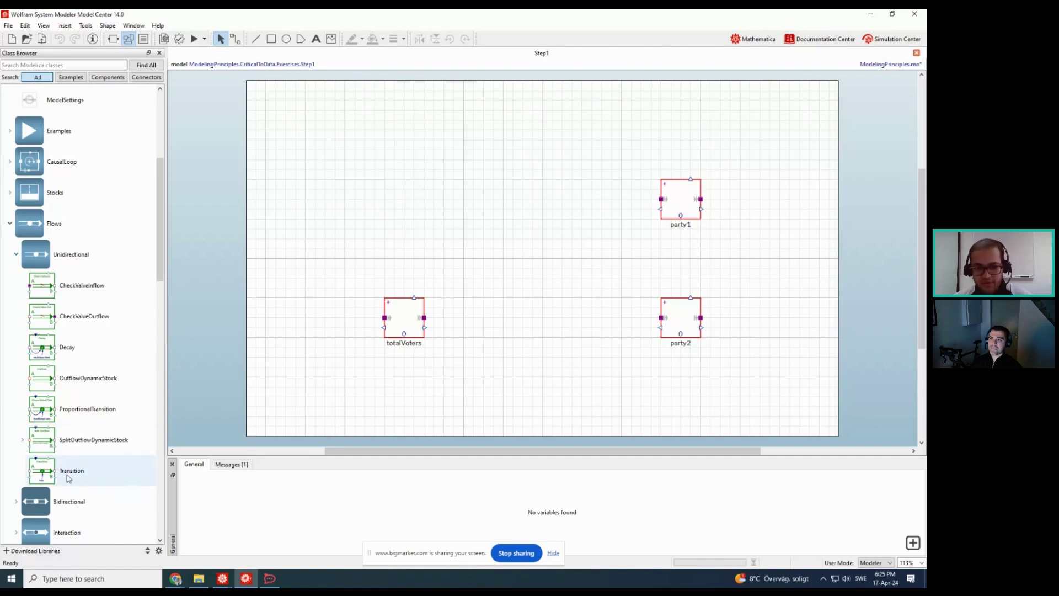
drag(69, 478, 544, 319)
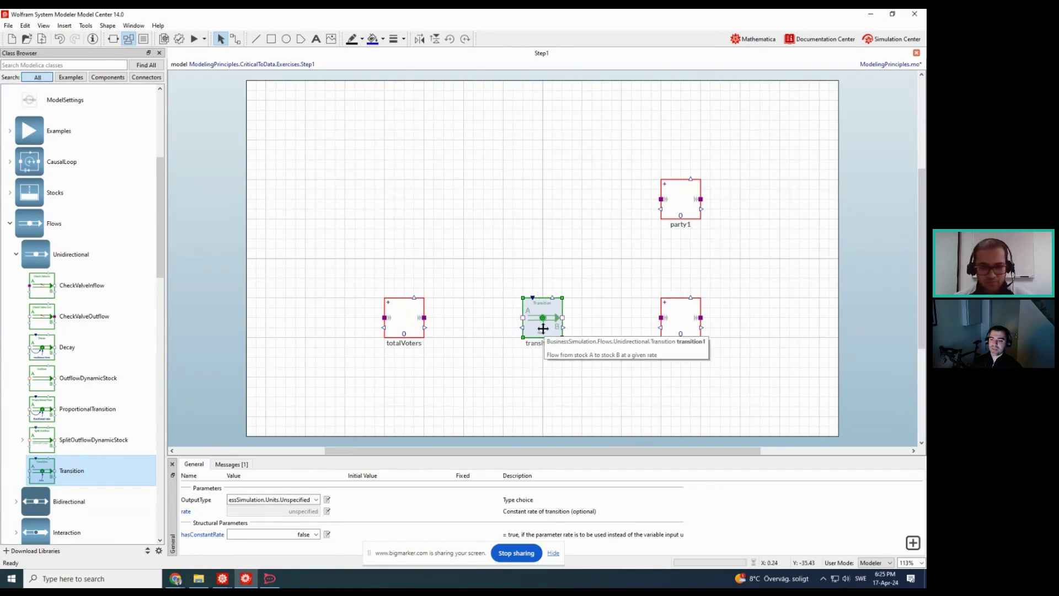
drag(543, 329, 541, 197)
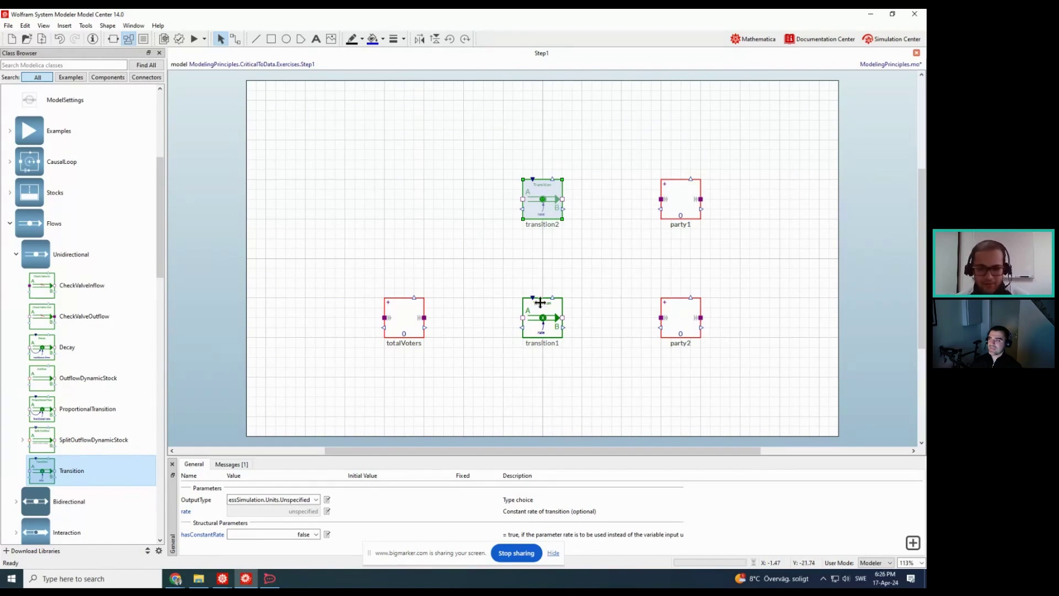
Connect totalVoters' outflow through transition1 to party2's inflow, and through transition2 to party1's inflow
click(543, 320)
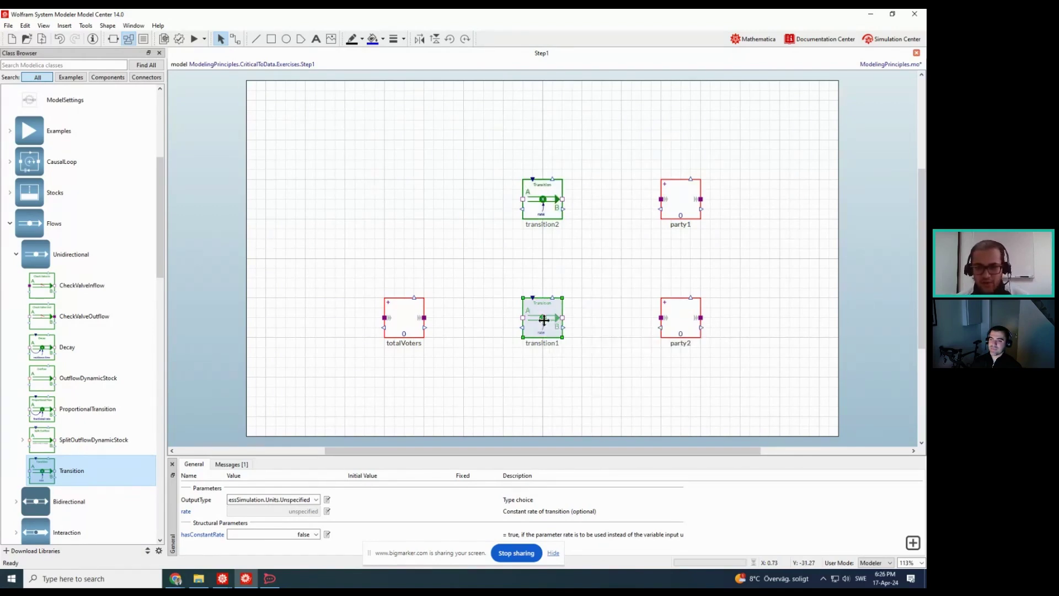
click(543, 208)
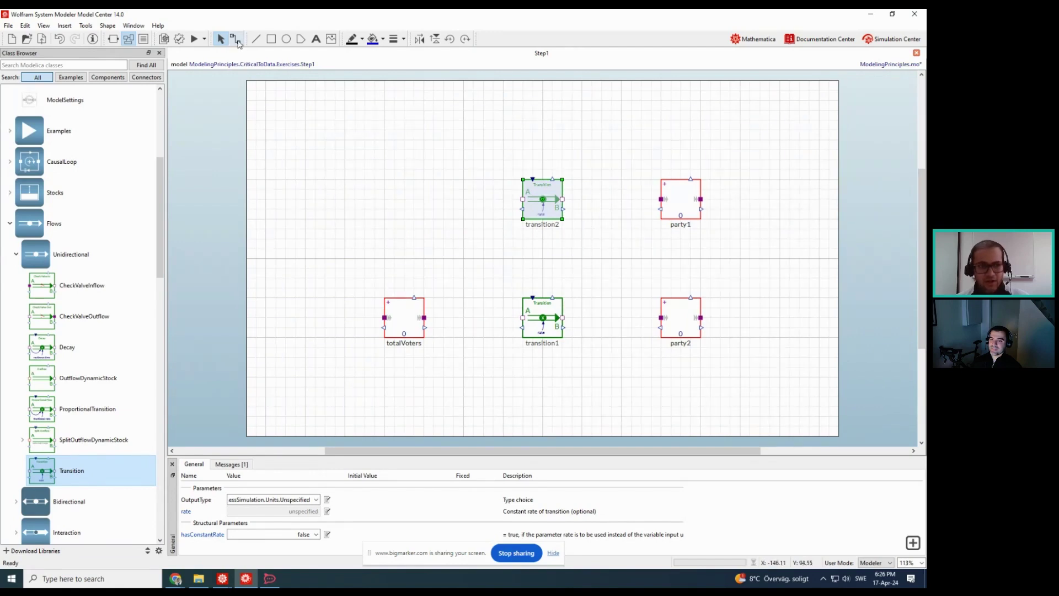
click(236, 40)
drag(425, 318, 522, 318)
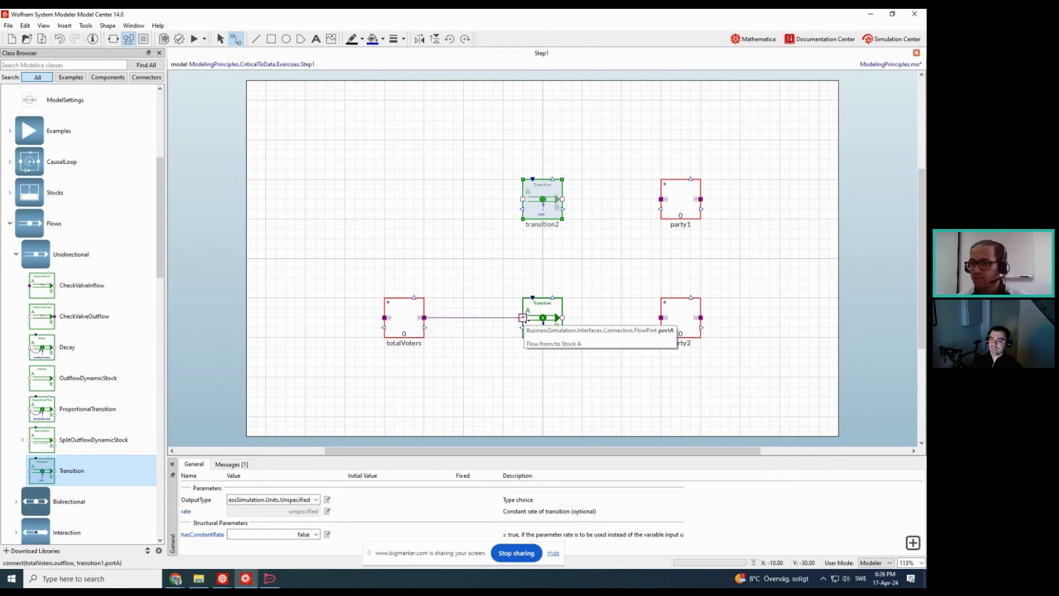
click(519, 318)
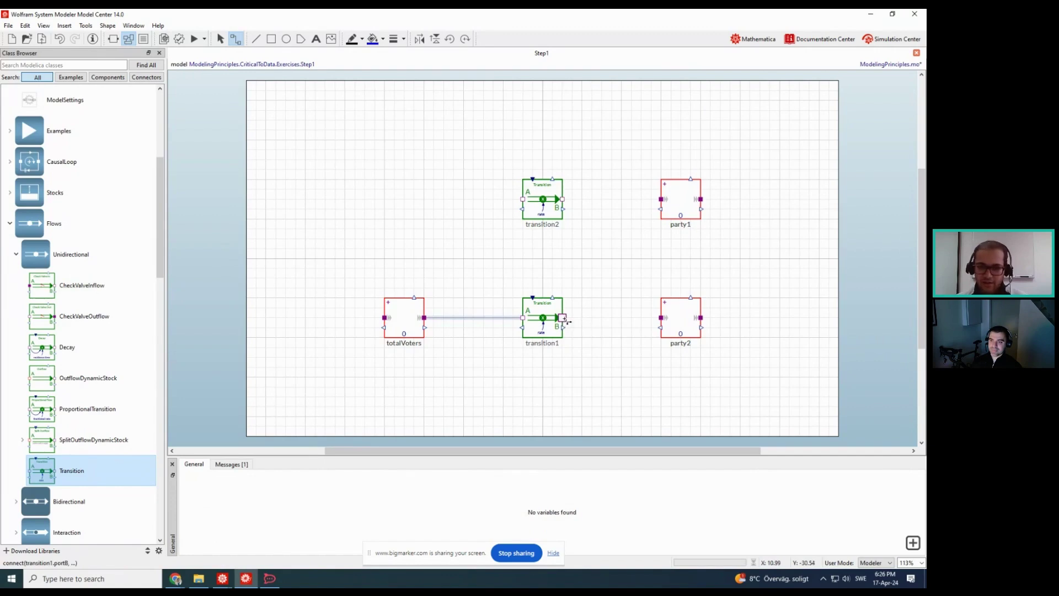
drag(565, 319, 661, 318)
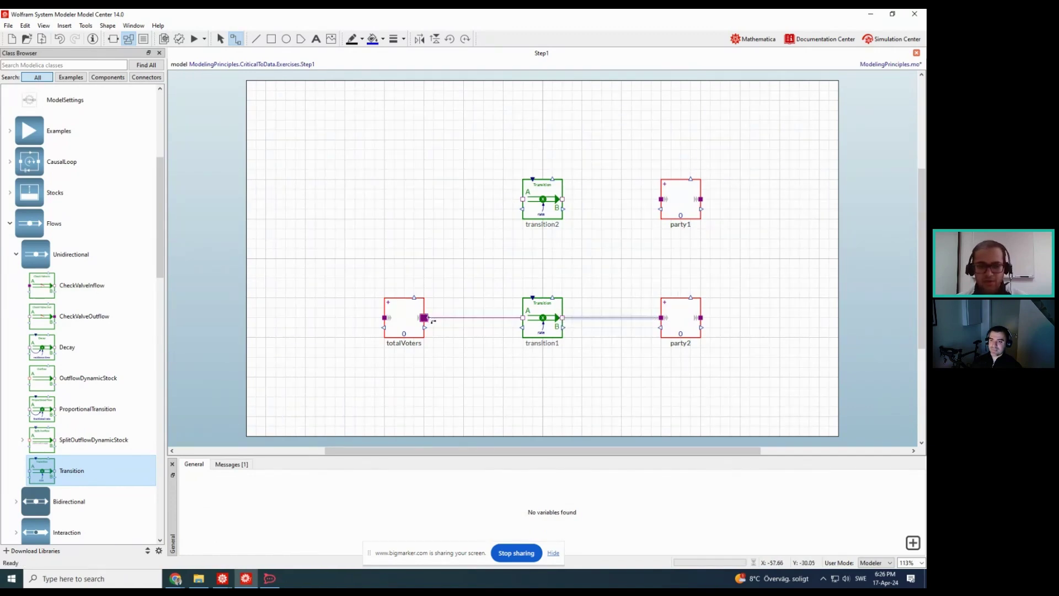
drag(427, 318, 661, 199)
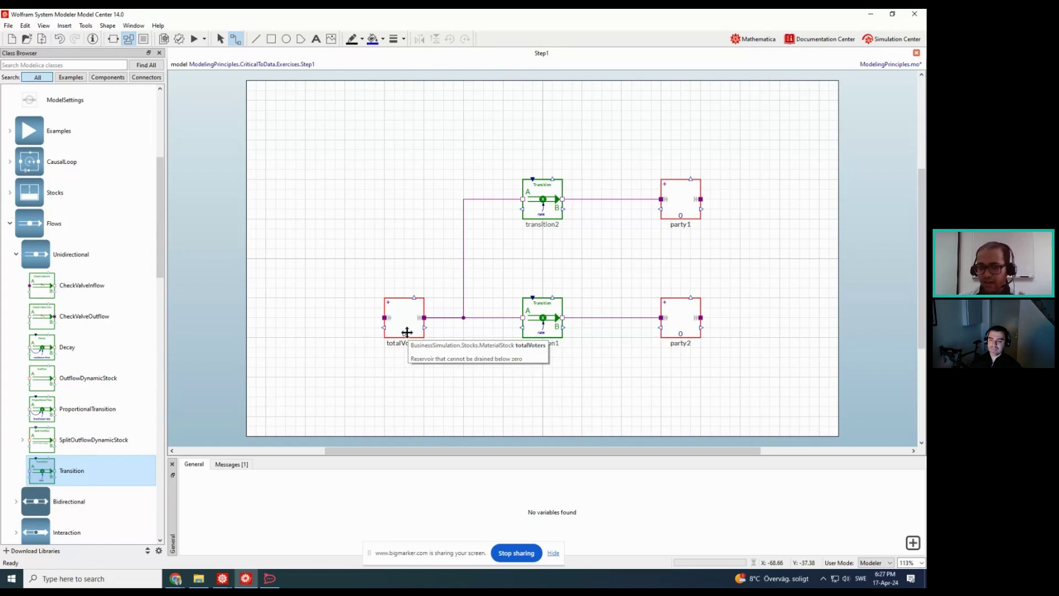
click(462, 267)
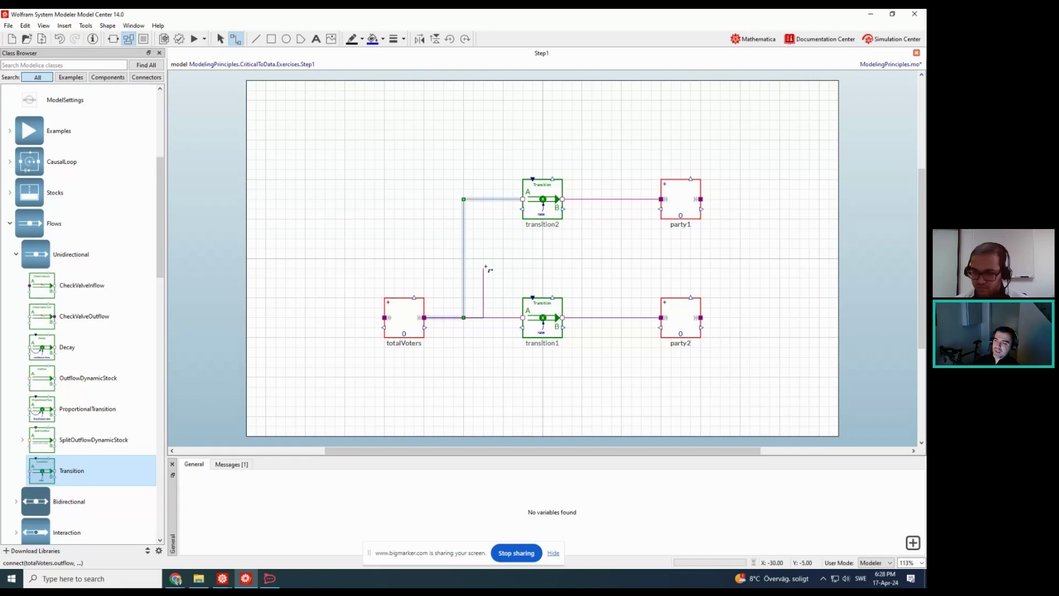
key(Escape)
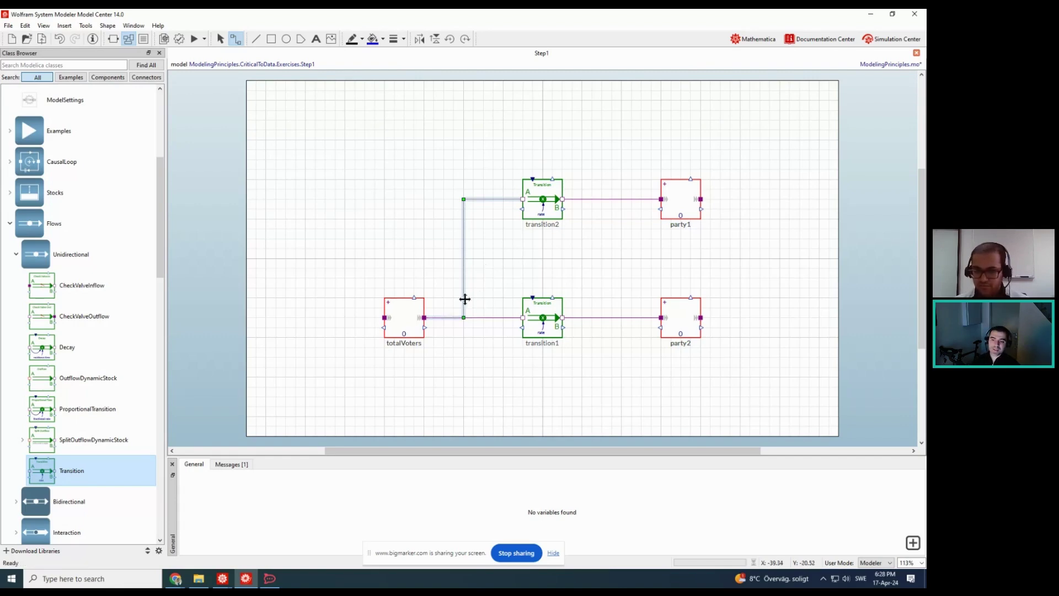
click(493, 289)
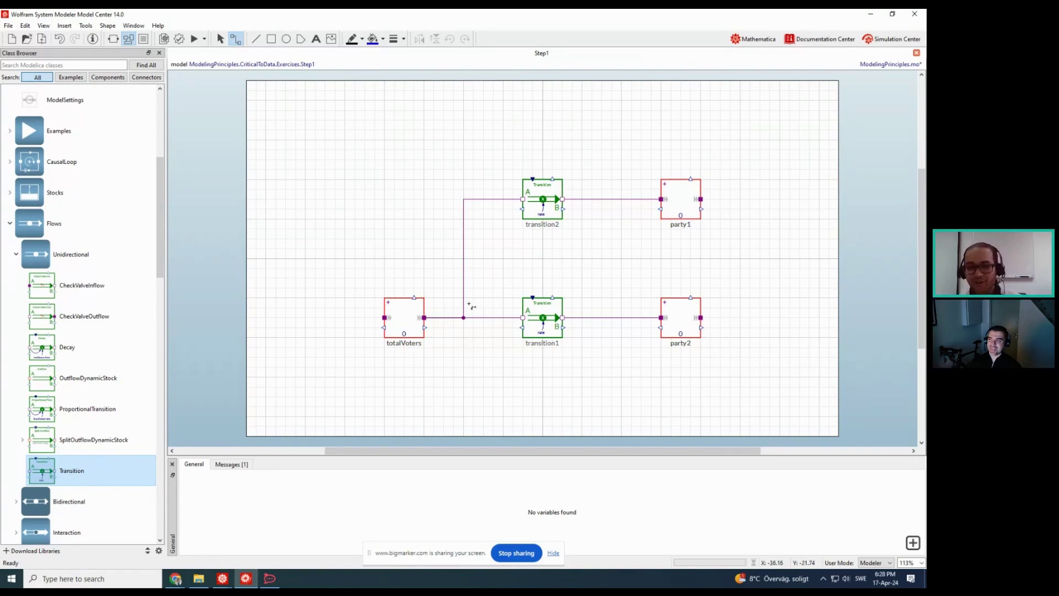
Try to connect totalVoters' outflow to portA of transition1 a second time
click(426, 318)
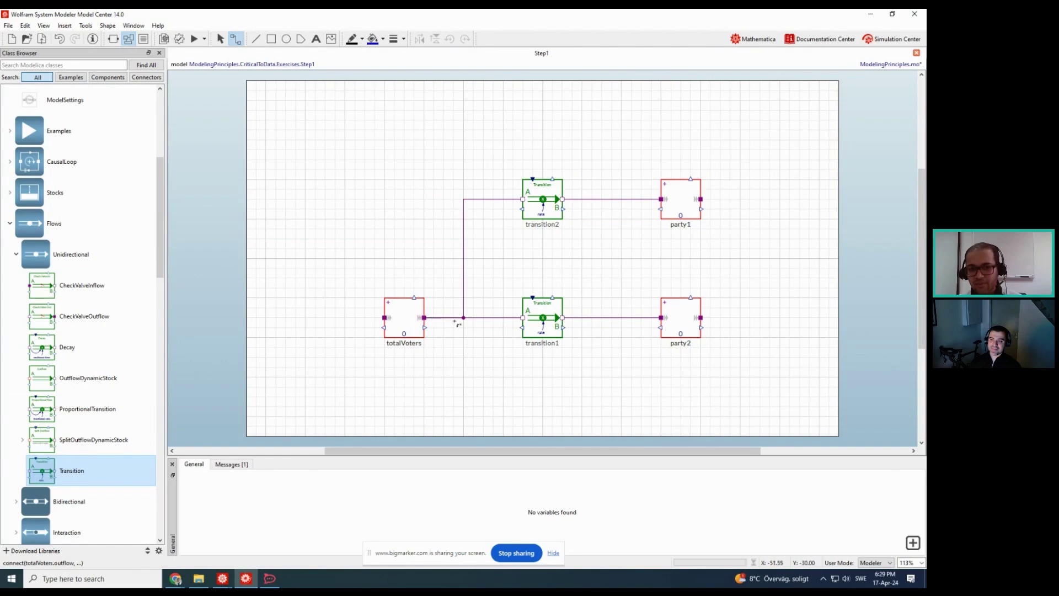
click(522, 318)
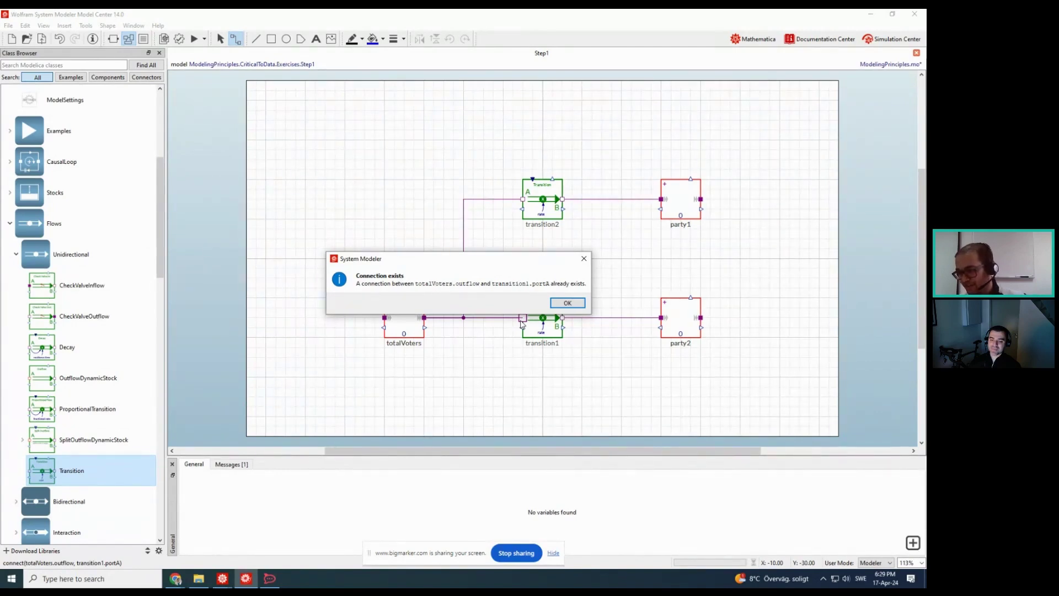
click(567, 304)
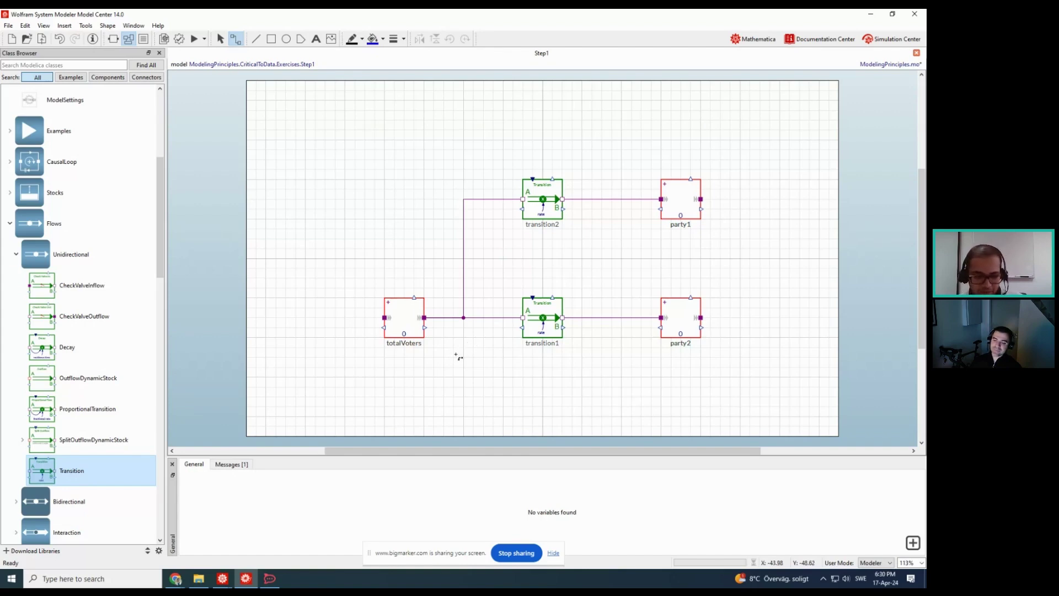
Check the vote counting reference diagram in Mathematica, return to System Modeler and list the components of the InformationSources package
key(alt+Tab)
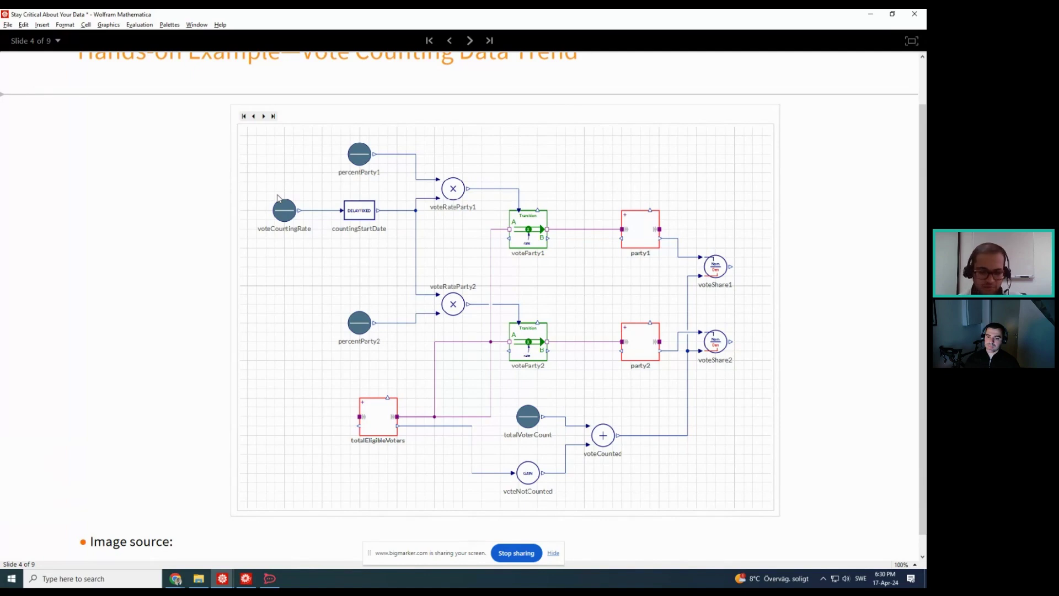
key(alt+Tab)
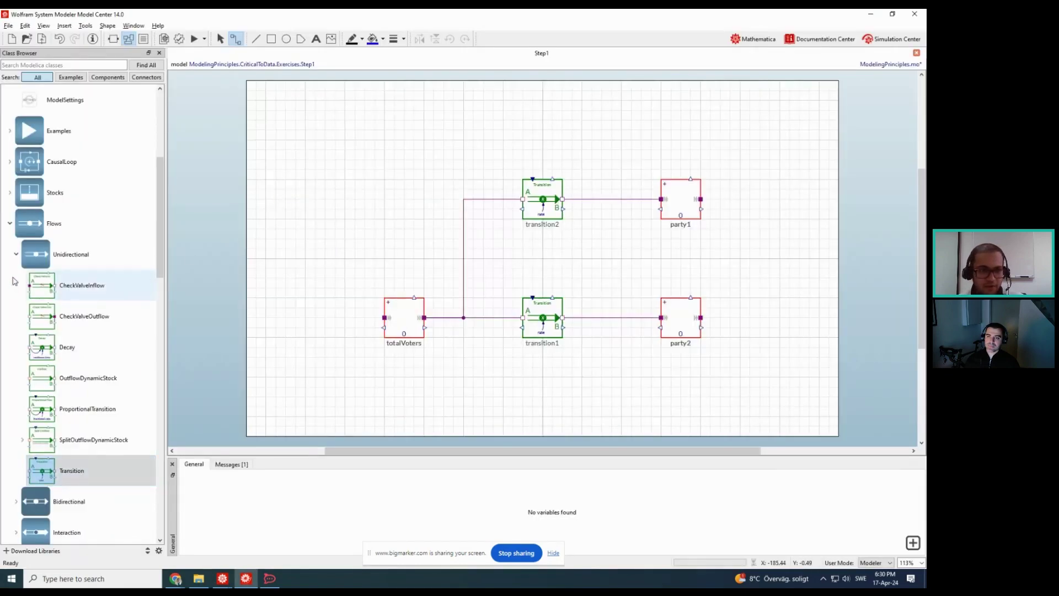
click(10, 228)
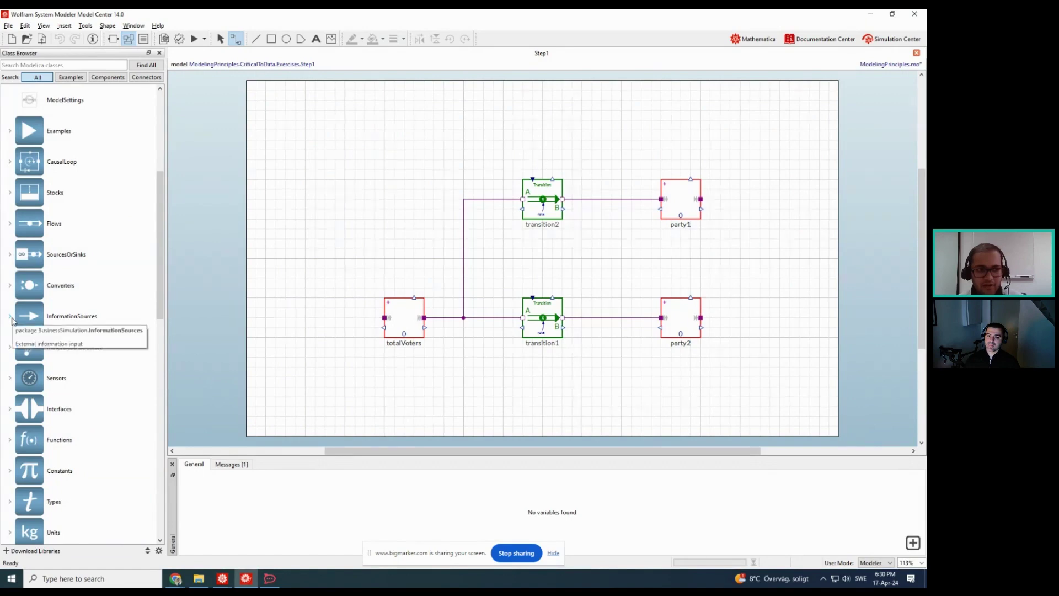
scroll(49, 333, down, 1)
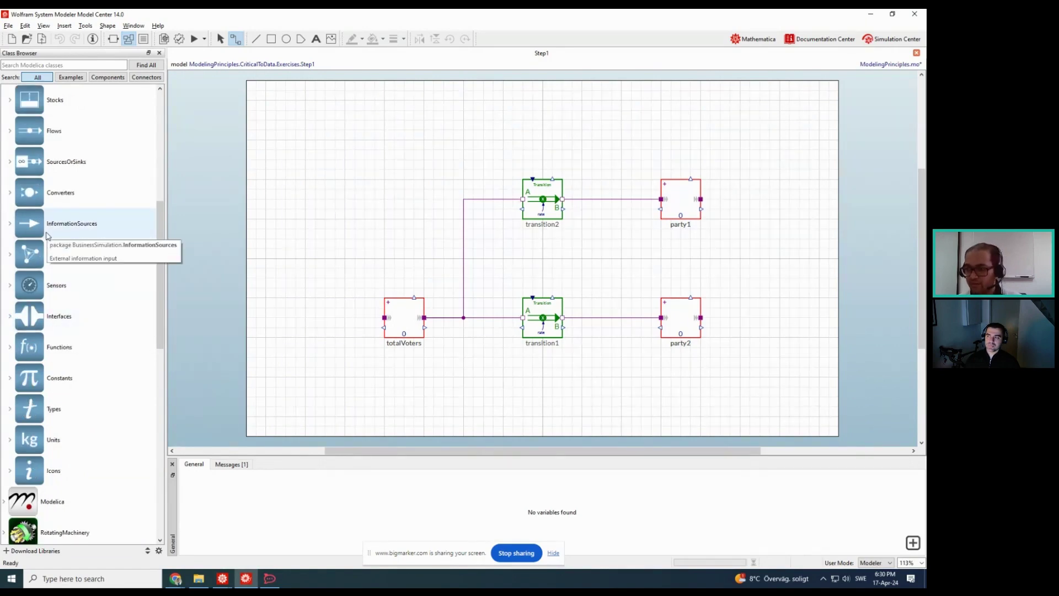
click(17, 226)
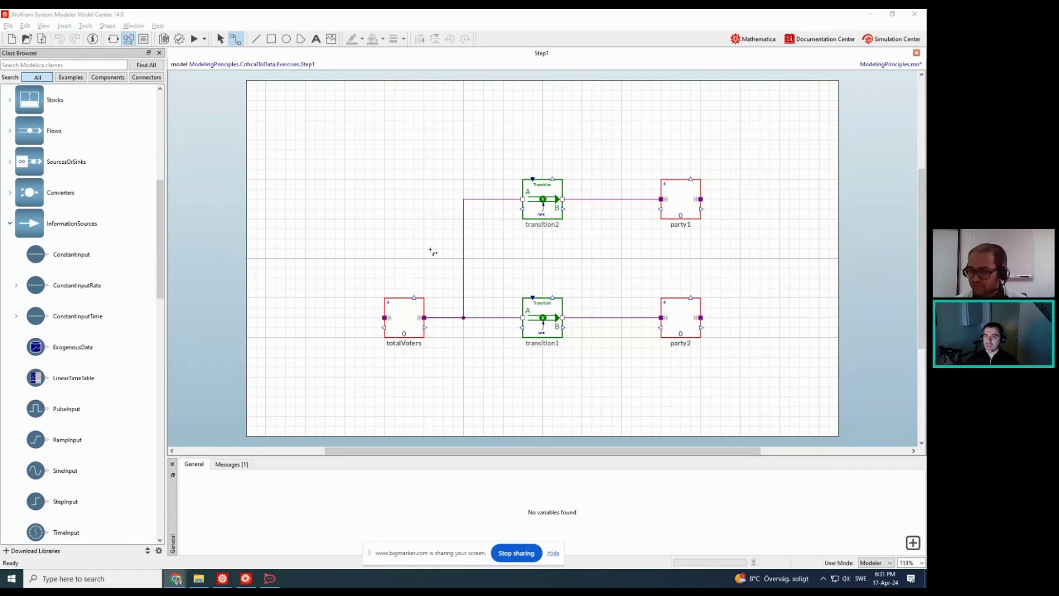
Show the Modelica text of the Step1 model, enlarged, to read its component declarations and connect equations
click(143, 38)
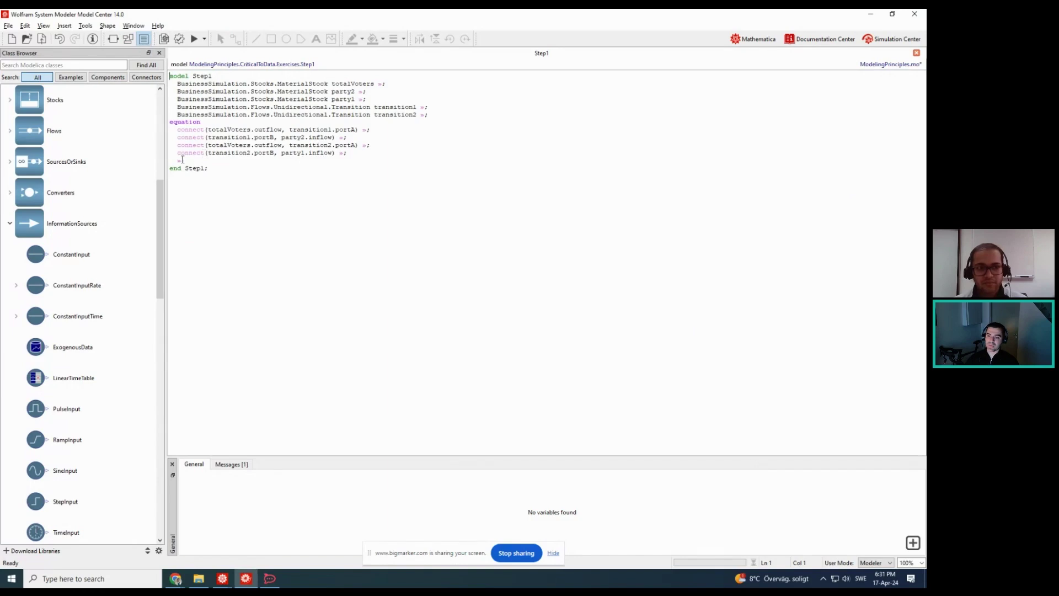
scroll(272, 246, up, 6)
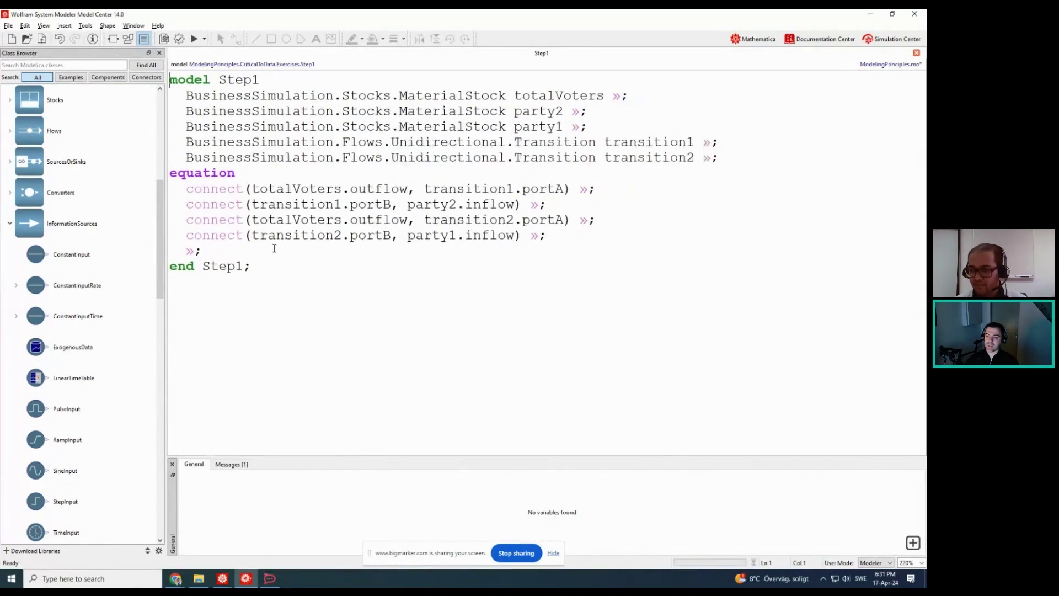
right_click(290, 273)
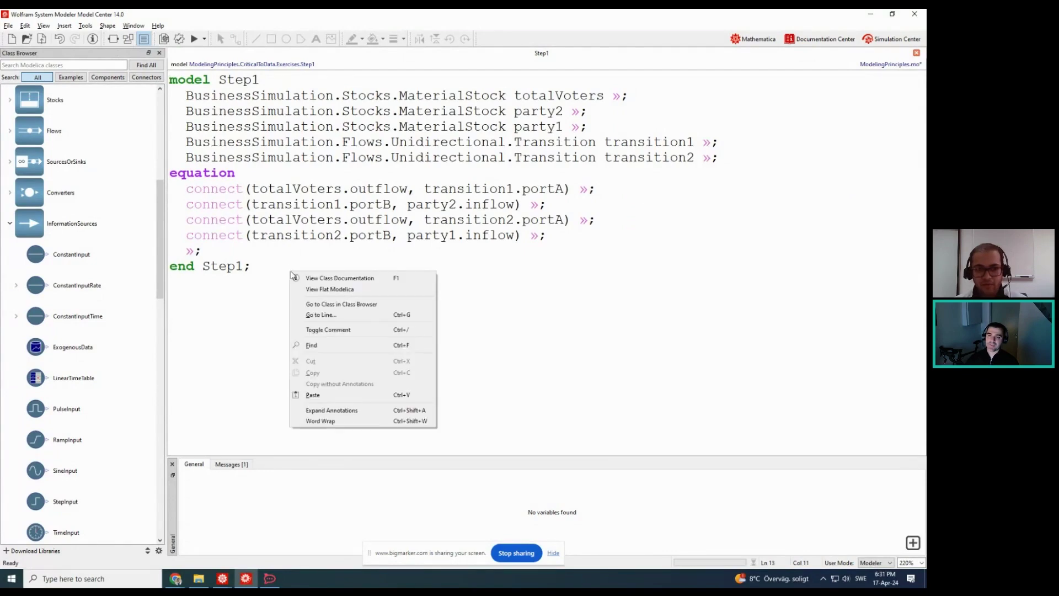
click(298, 257)
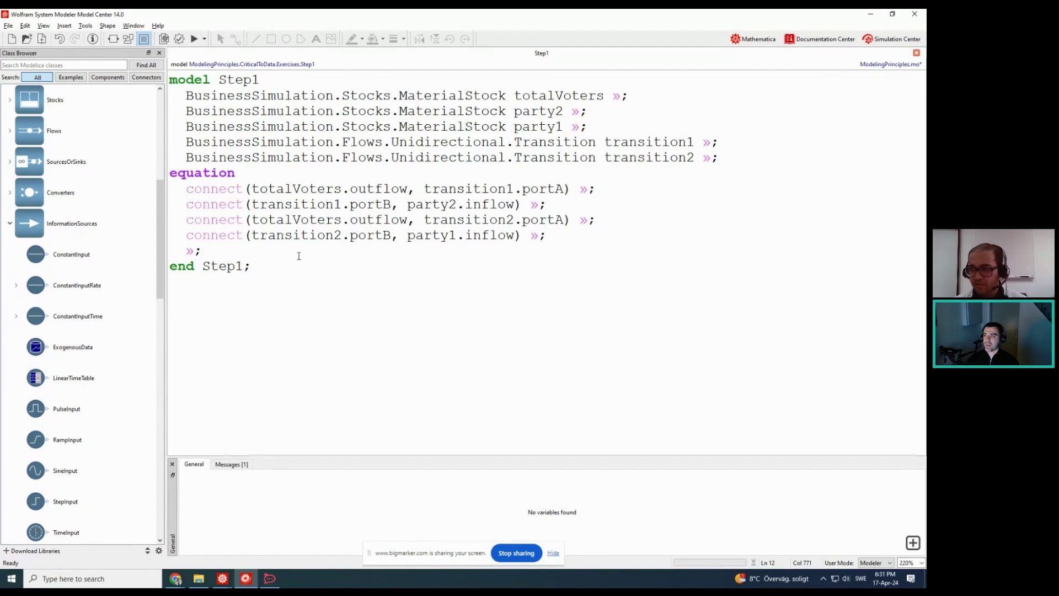
scroll(298, 255, down, 2)
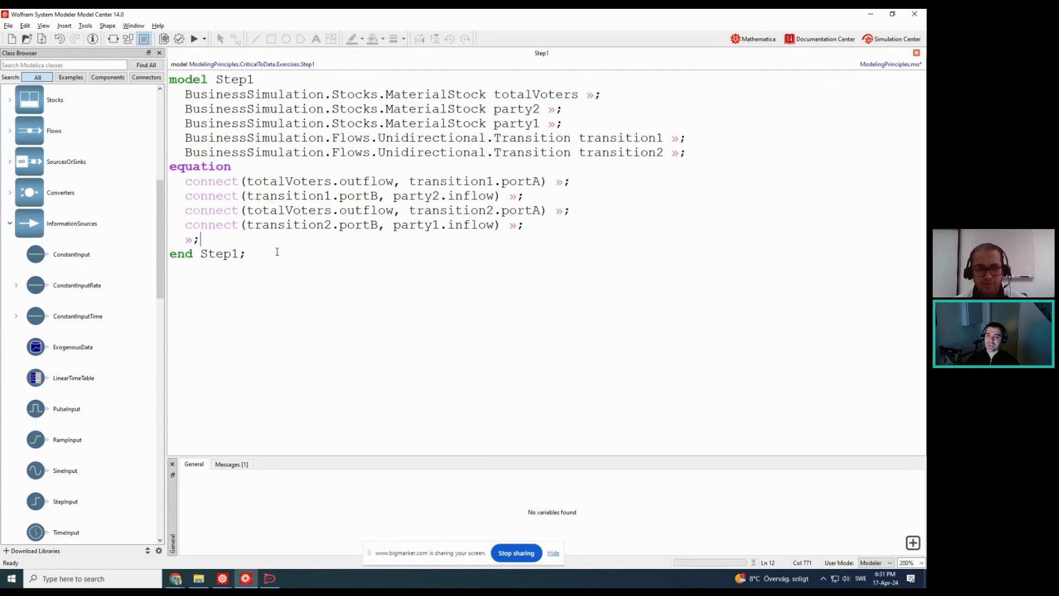
Collapse the InformationSources package and open the ElectricCircuit model from the ComponentBased package of IntroductoryExamples
click(12, 224)
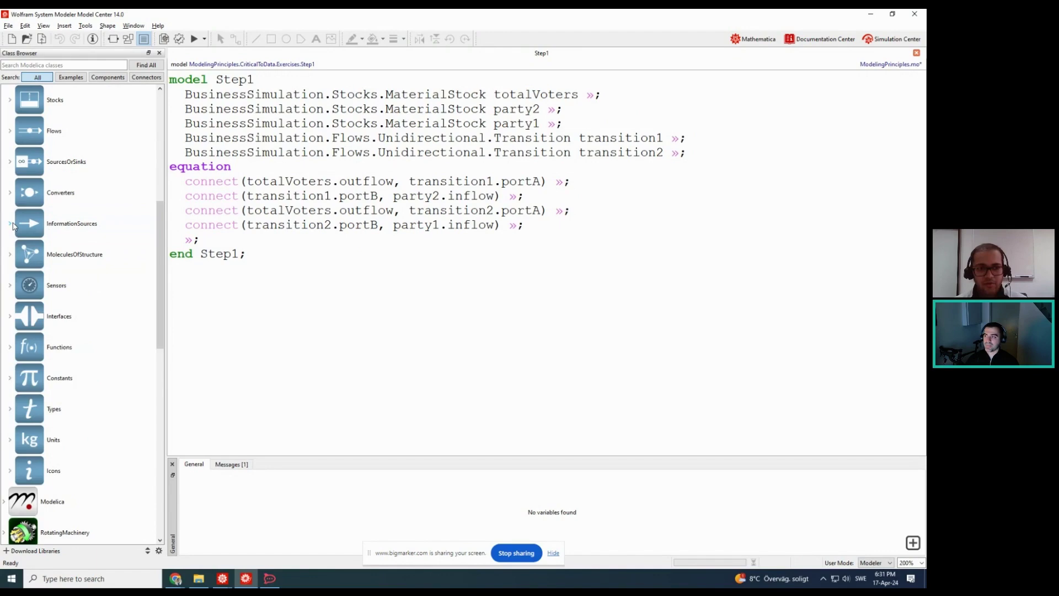
scroll(17, 226, up, 5)
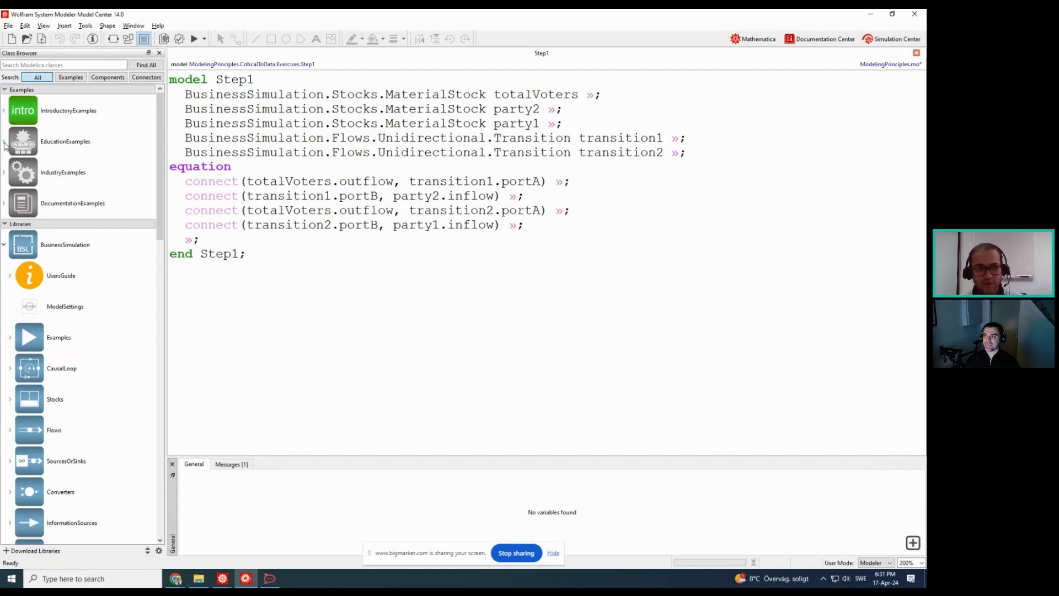
click(3, 111)
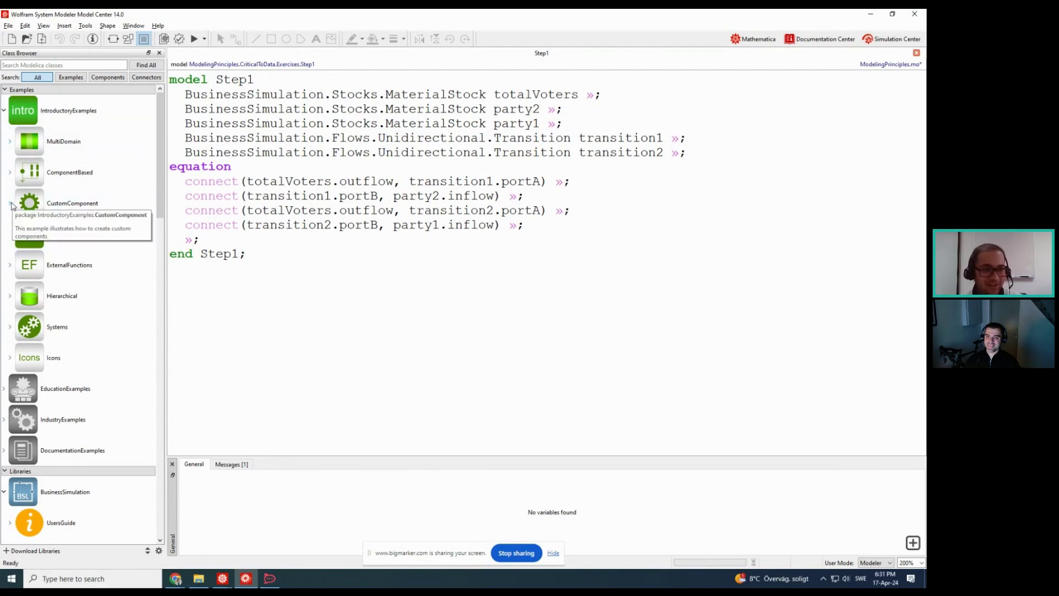
click(9, 172)
double_click(58, 205)
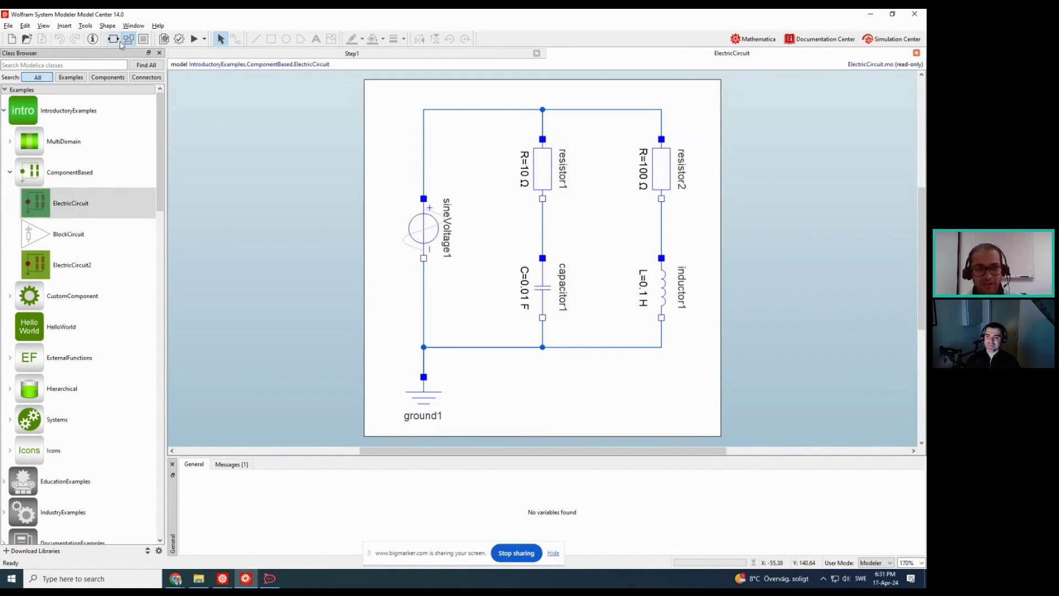
Show ElectricCircuit's Modelica text, enlarged, and examine the connect statement between sineVoltage1.n and ground1.p
click(144, 39)
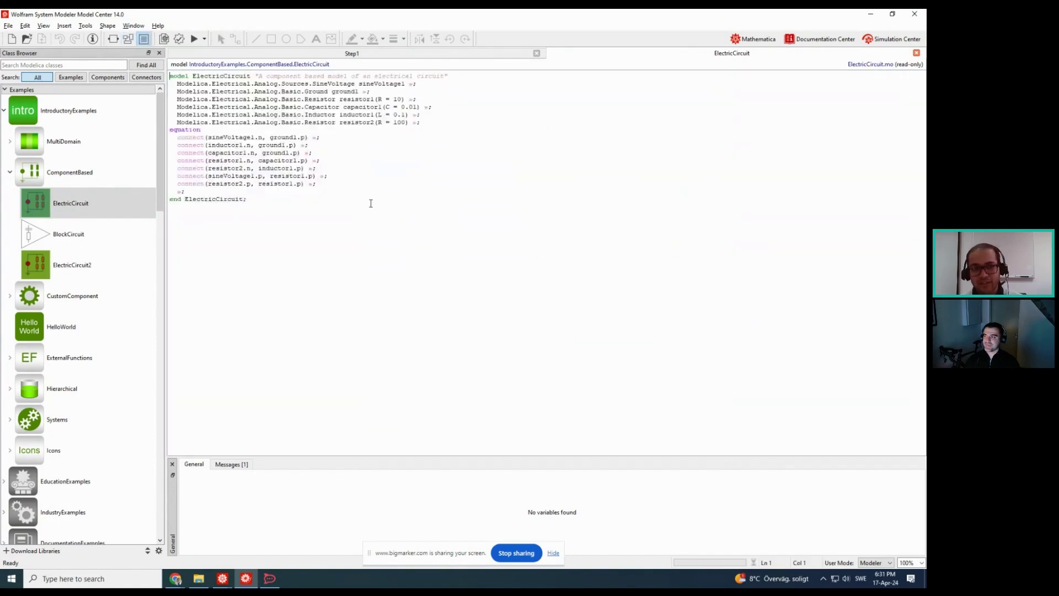
scroll(290, 266, up, 11)
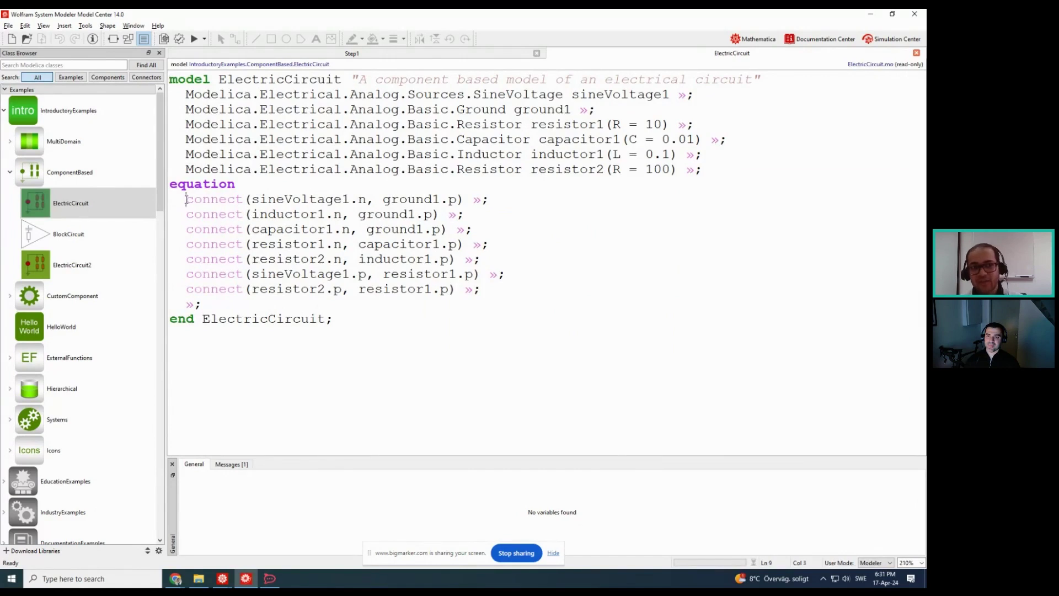
double_click(232, 199)
drag(244, 199, 250, 200)
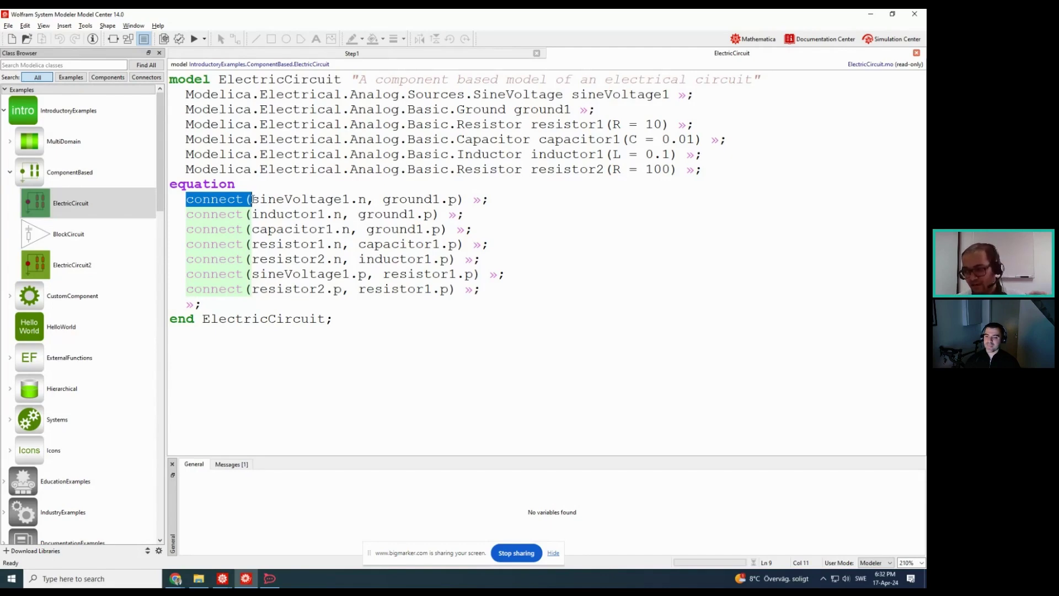
click(408, 200)
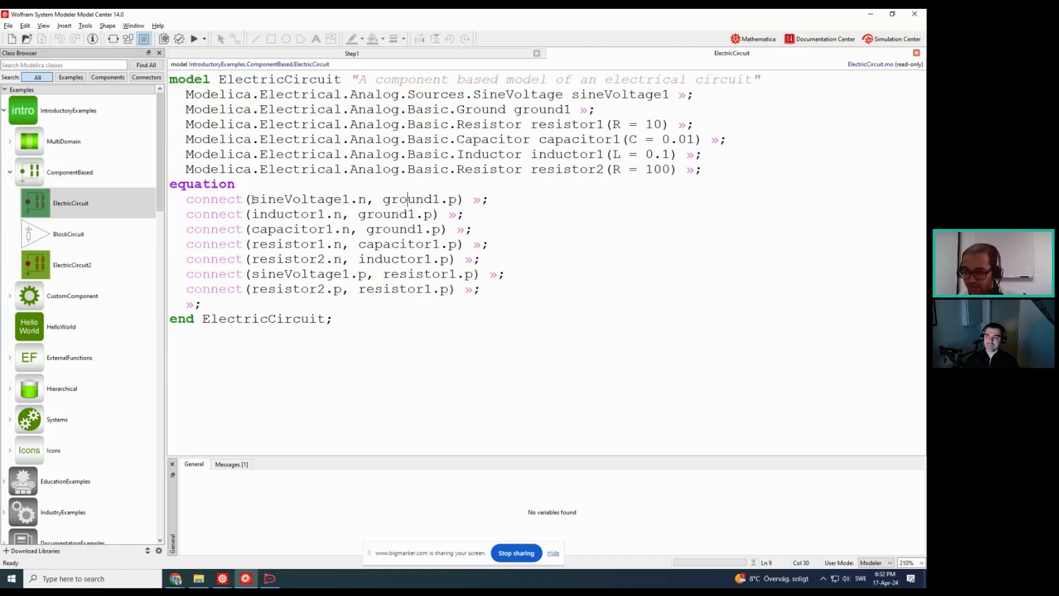
Show the flat Modelica code of ElectricCircuit and examine its equation section
right_click(517, 191)
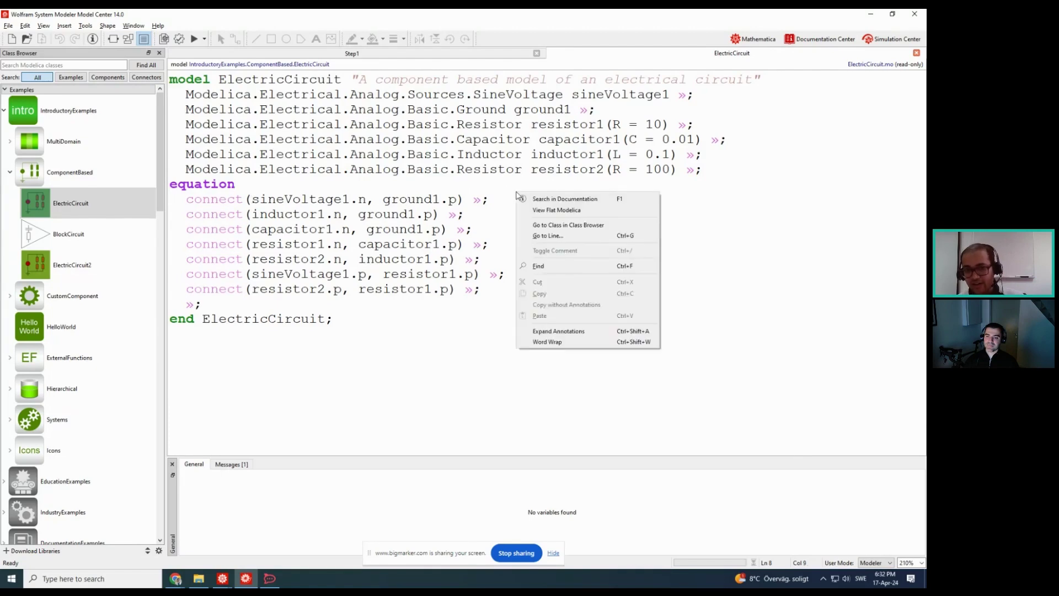
click(551, 212)
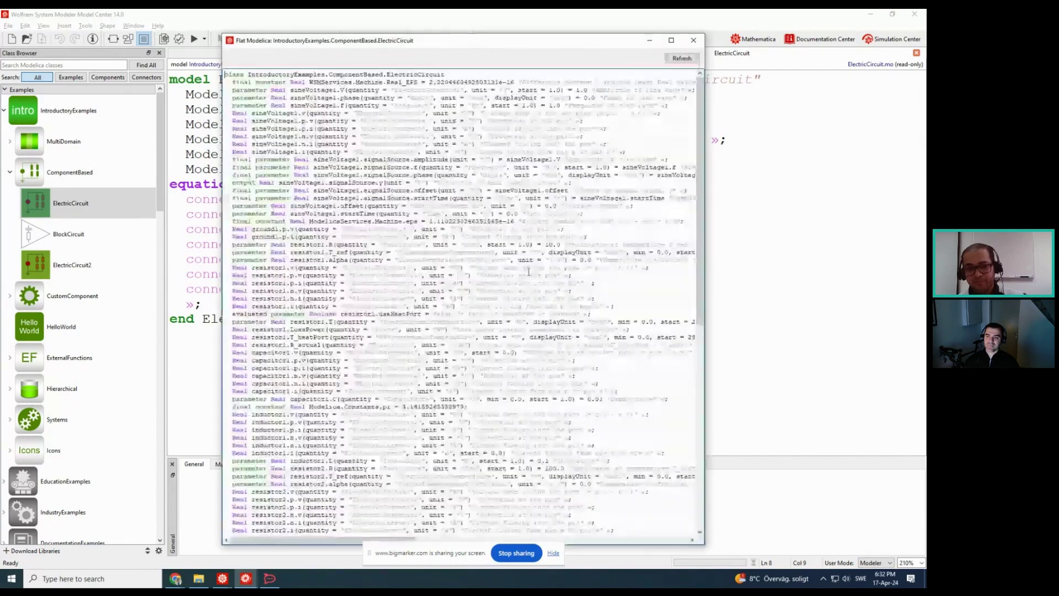
drag(699, 171, 699, 417)
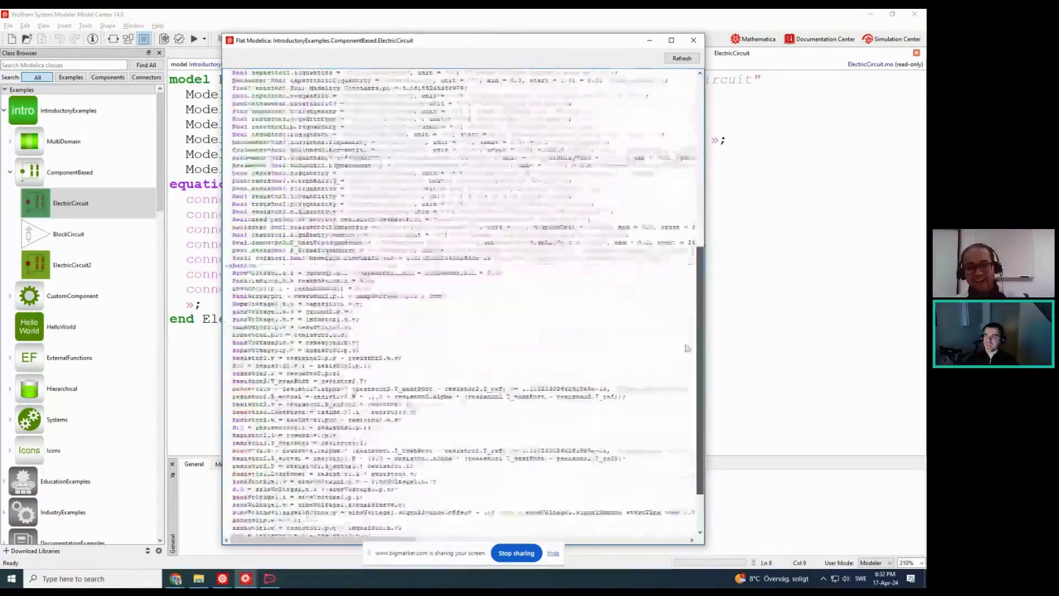
scroll(404, 409, up, 4)
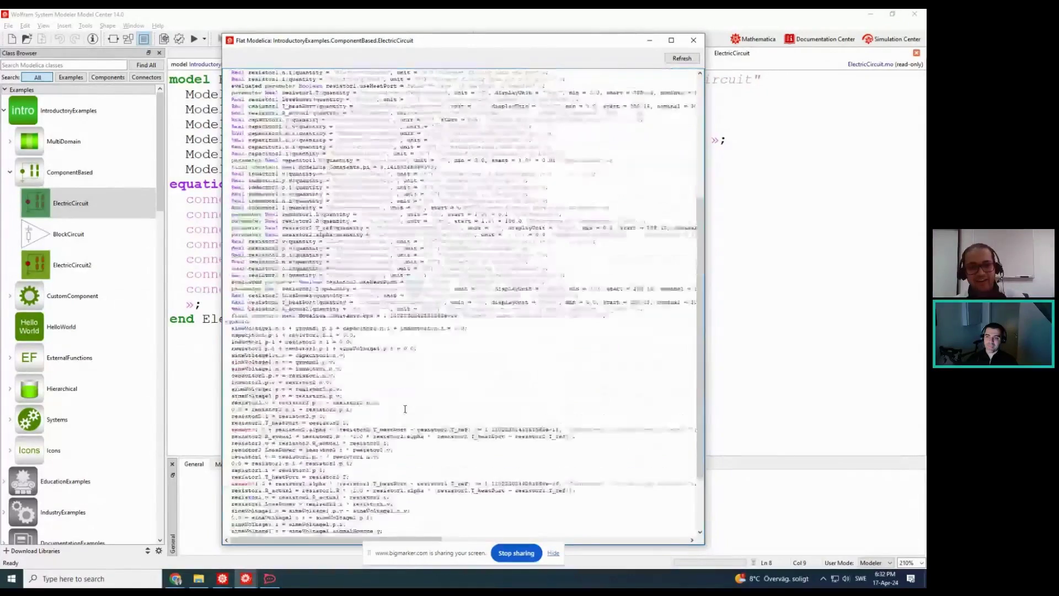
scroll(405, 409, down, 1)
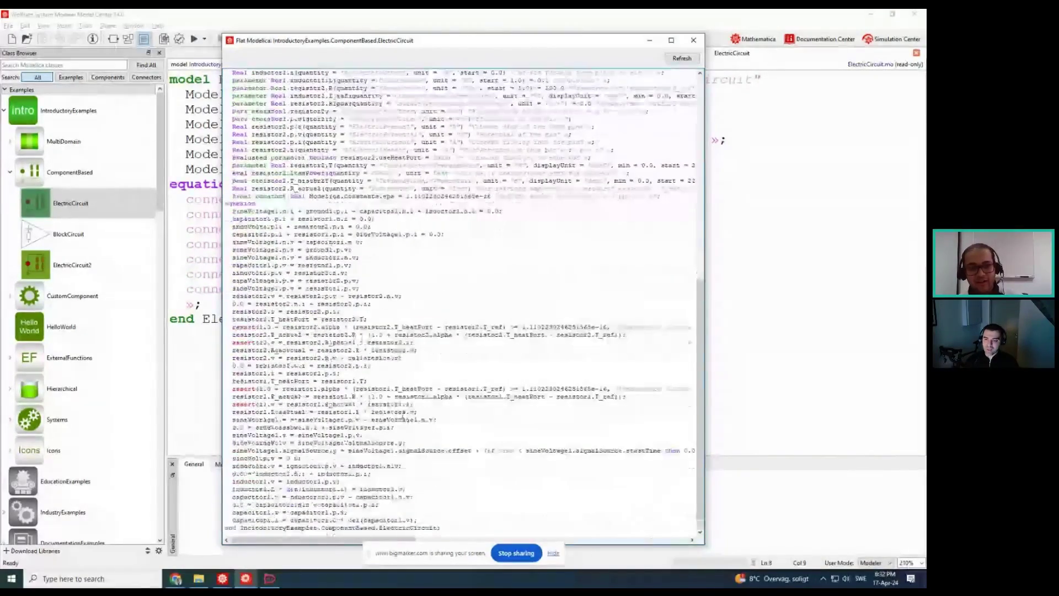
Examine ElectricCircuit's flat Modelica equations in a widened window, including resistor1's current balance and inductor1's derivative equation
scroll(373, 489, up, 5)
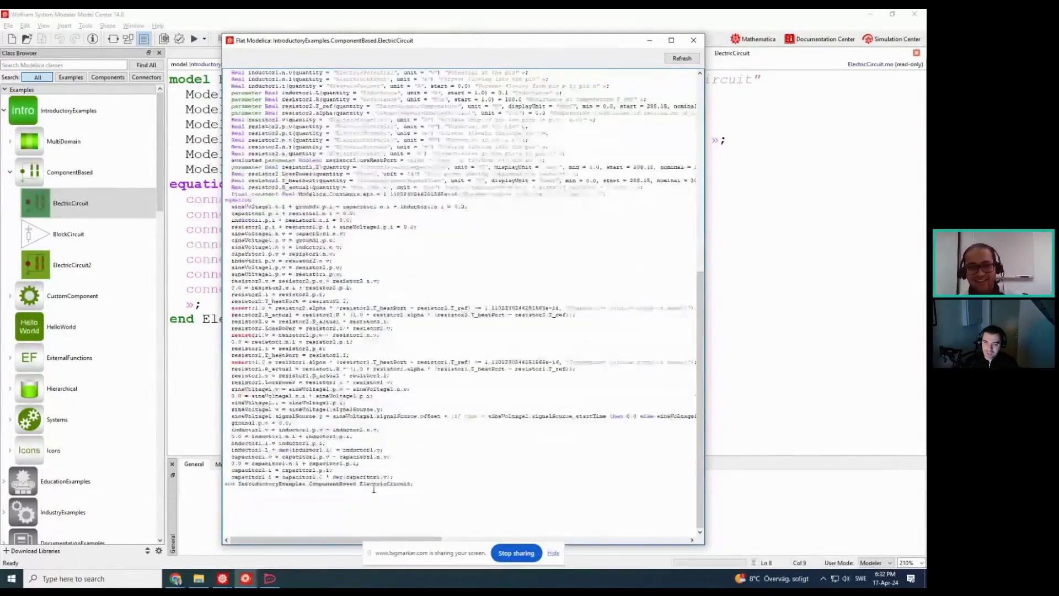
scroll(373, 489, down, 10)
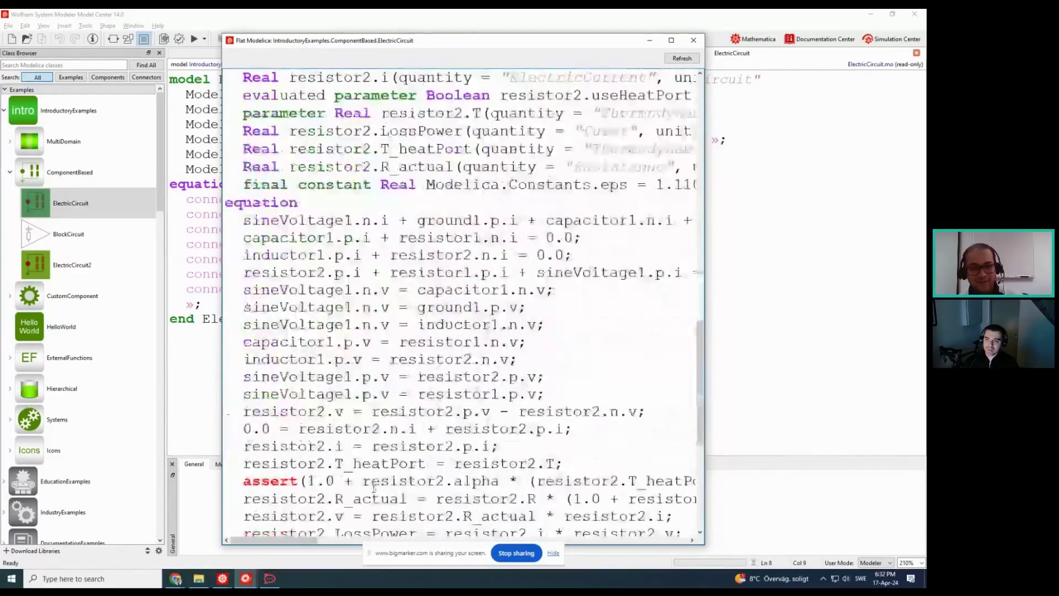
drag(706, 308, 857, 307)
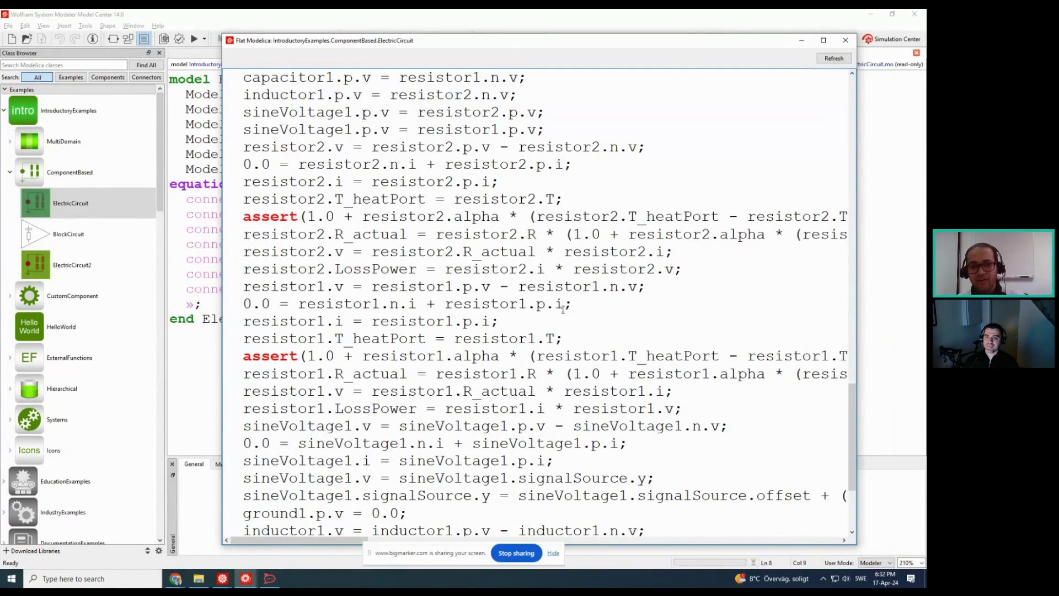
drag(574, 304, 243, 304)
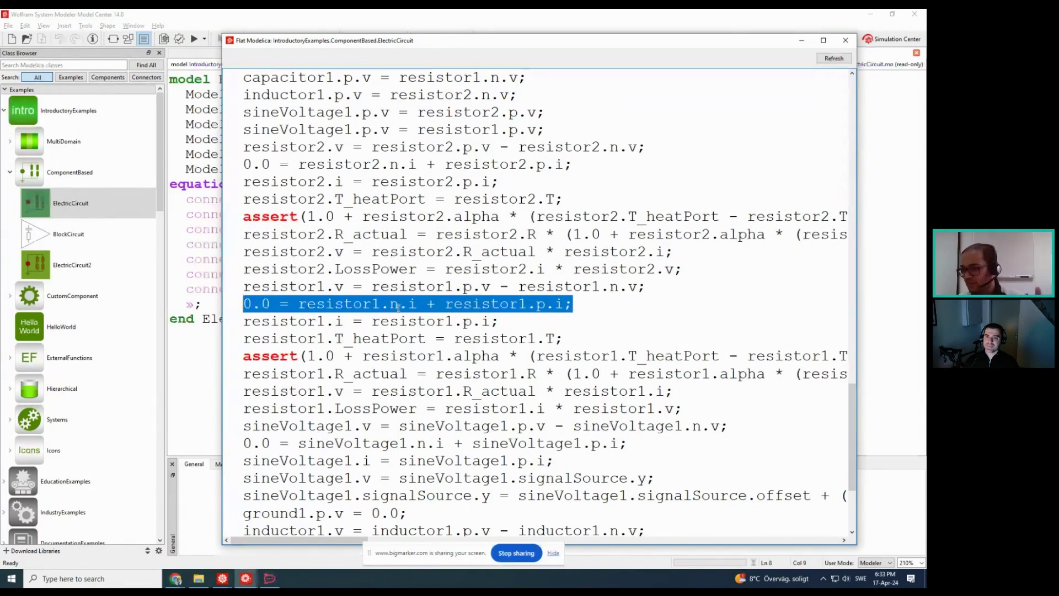
scroll(426, 345, down, 3)
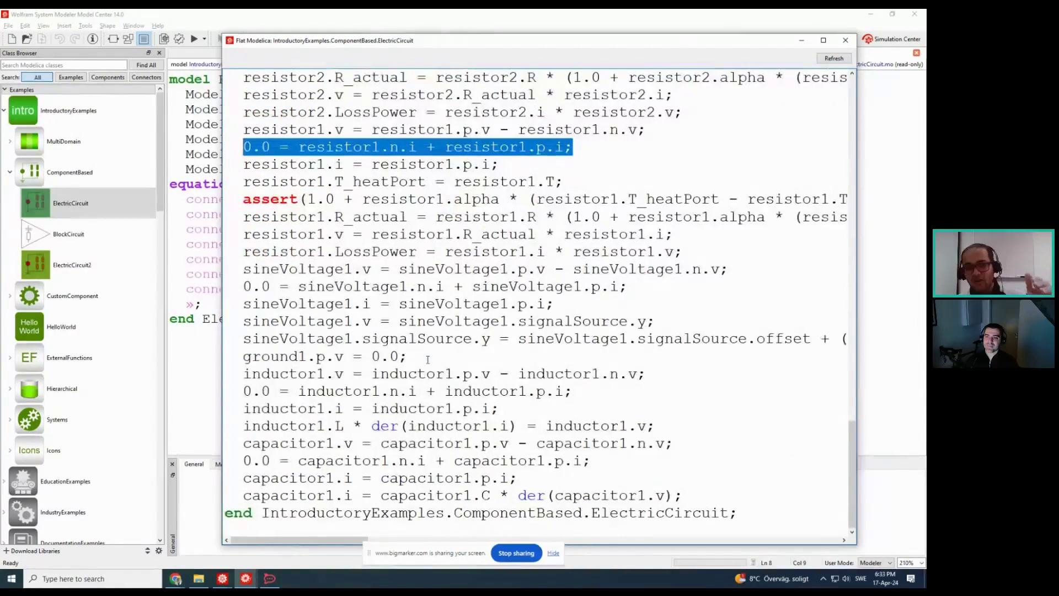
drag(372, 425, 484, 426)
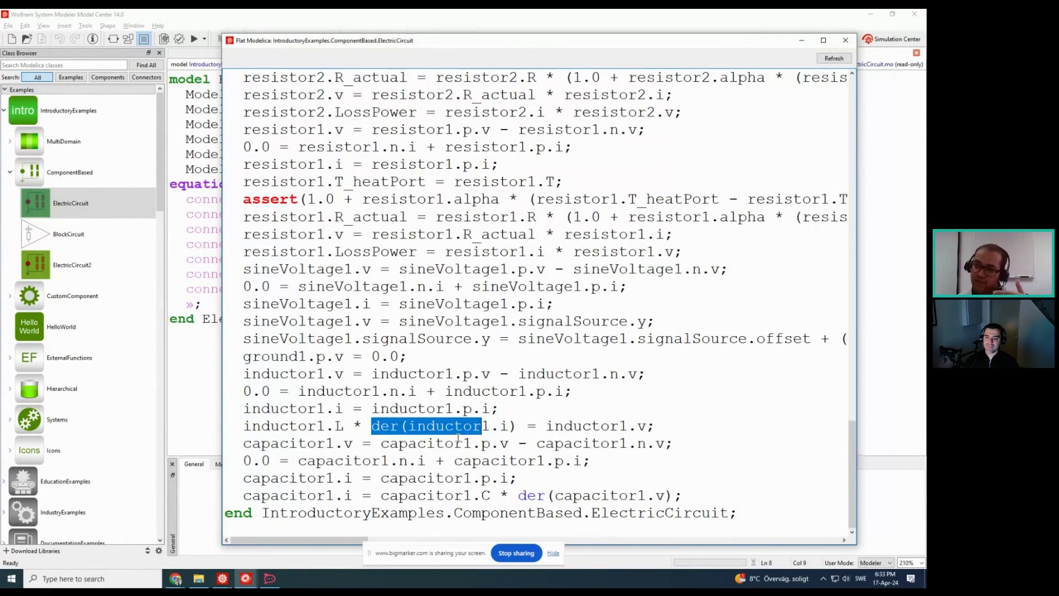
Close the flat Modelica view and the ElectricCircuit model, and return to the diagram view of Step1
click(846, 41)
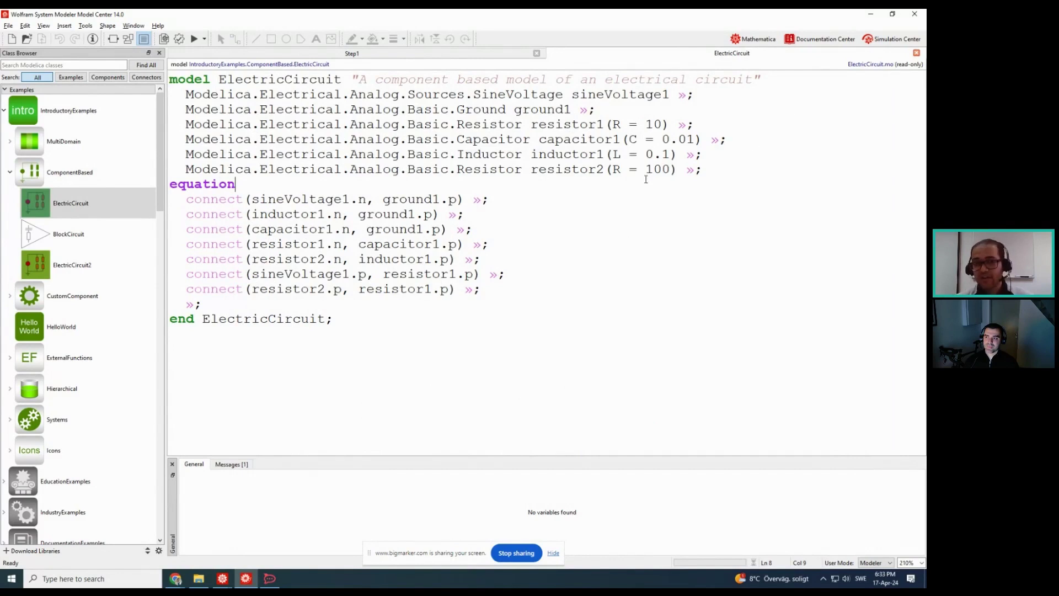
click(916, 53)
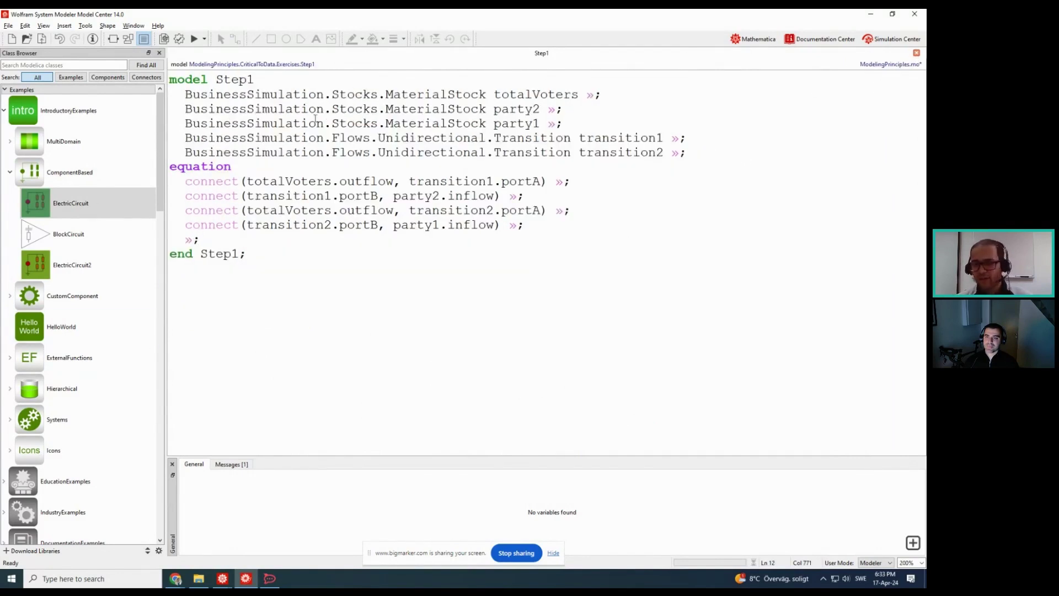
click(128, 38)
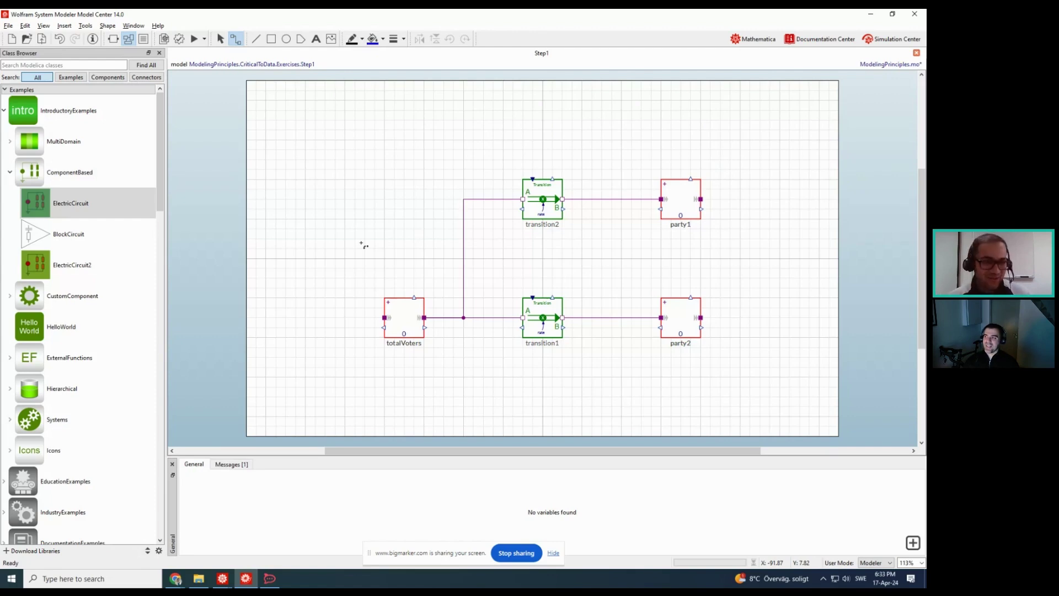
Expand BusinessSimulation's InformationSources package and place a ConstantInput and a ConstantInputRate in the upper-left area of the Step1 diagram
click(4, 110)
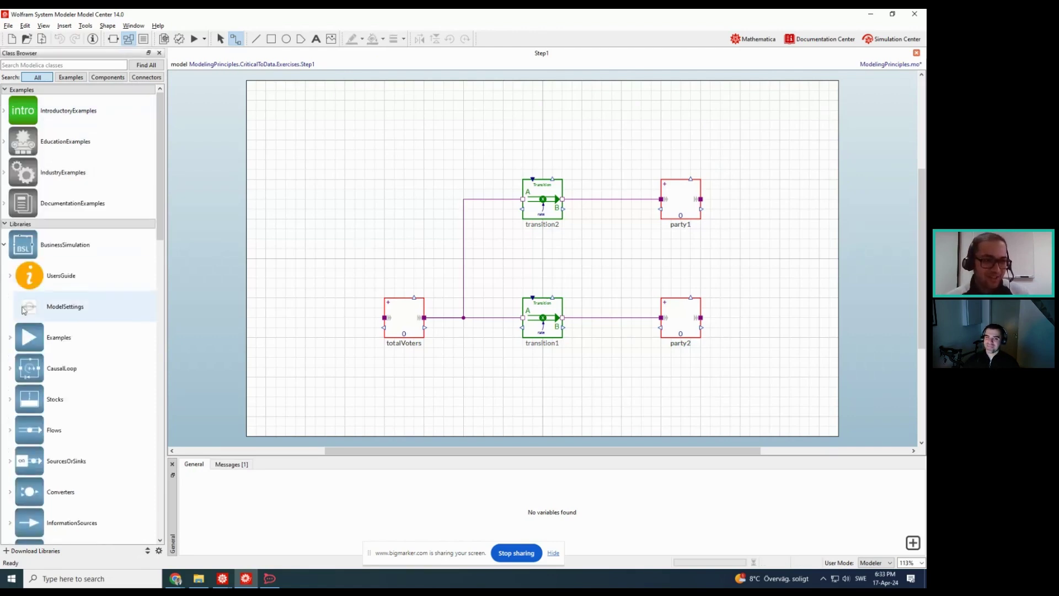
scroll(24, 310, down, 15)
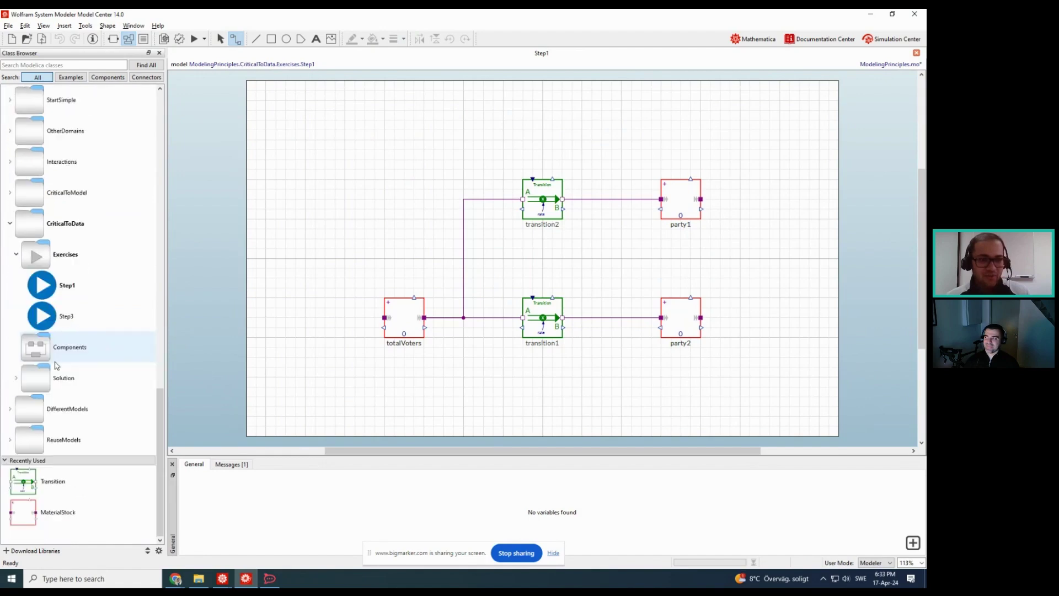
scroll(55, 365, up, 12)
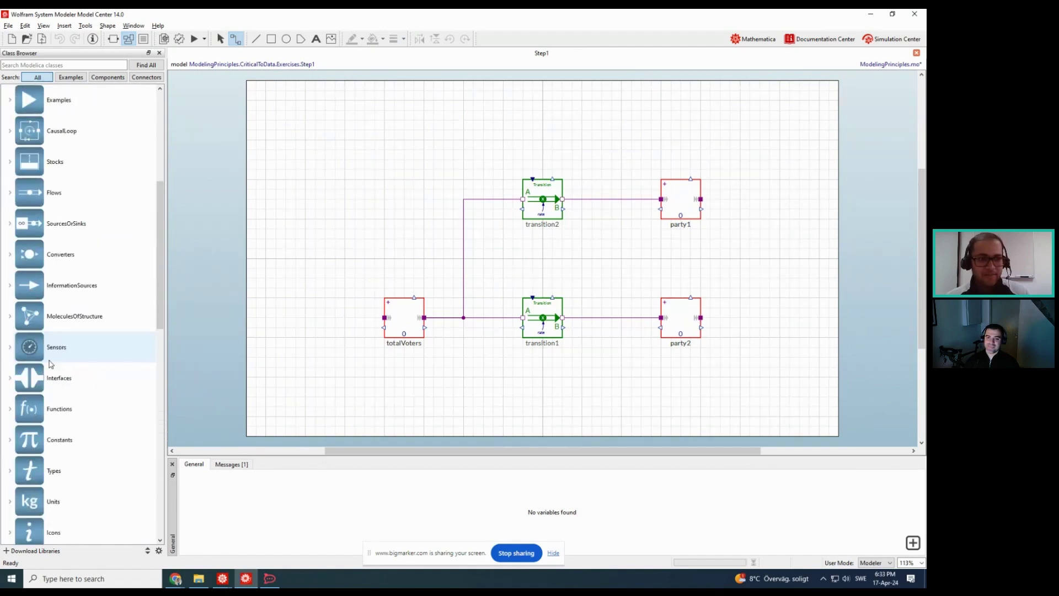
click(10, 285)
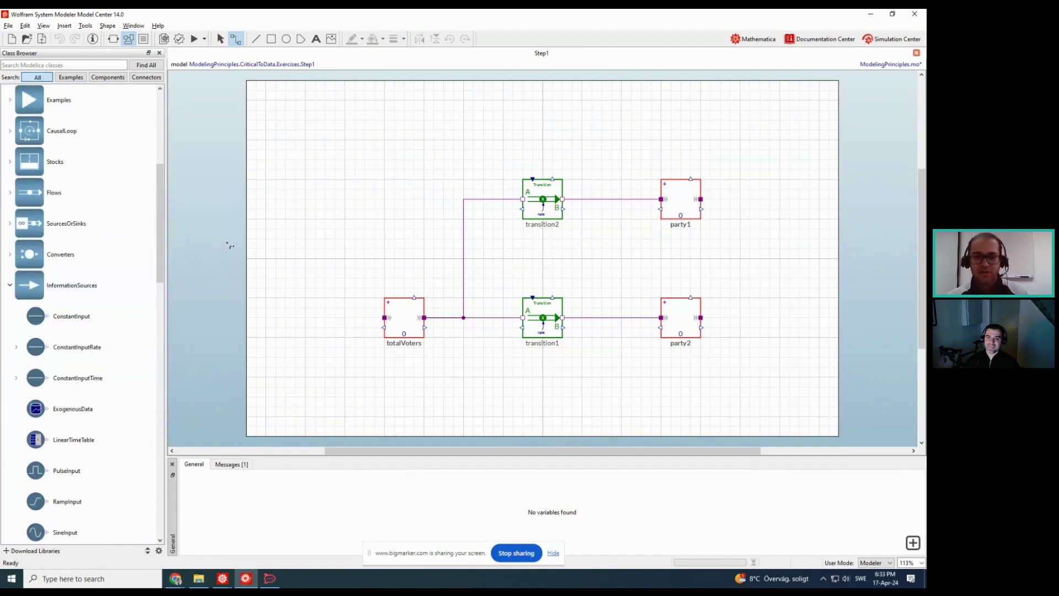
scroll(227, 244, down, 1)
scroll(263, 284, up, 2)
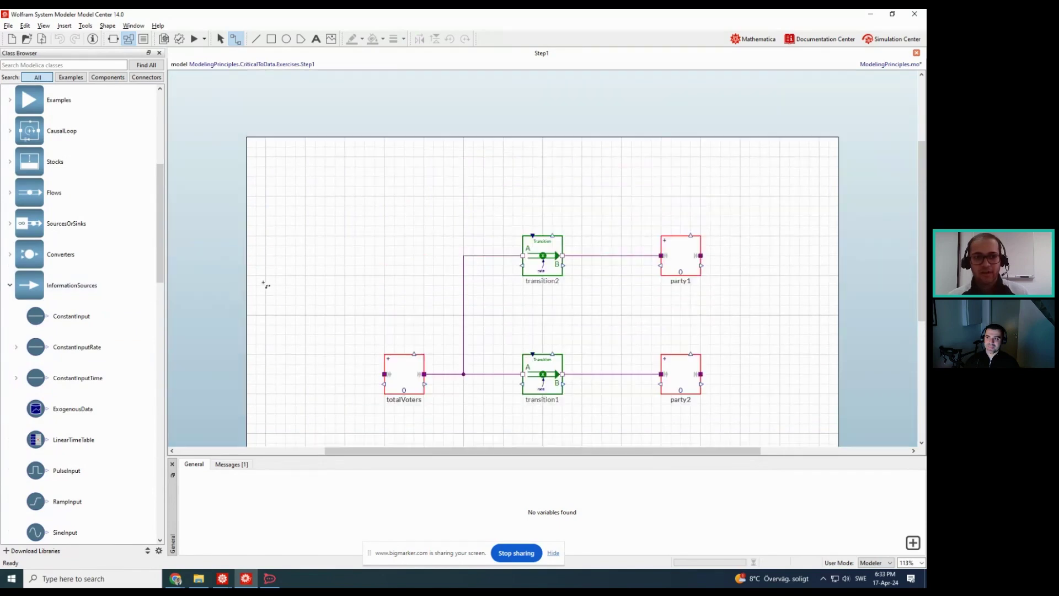
click(266, 284)
scroll(274, 283, down, 1)
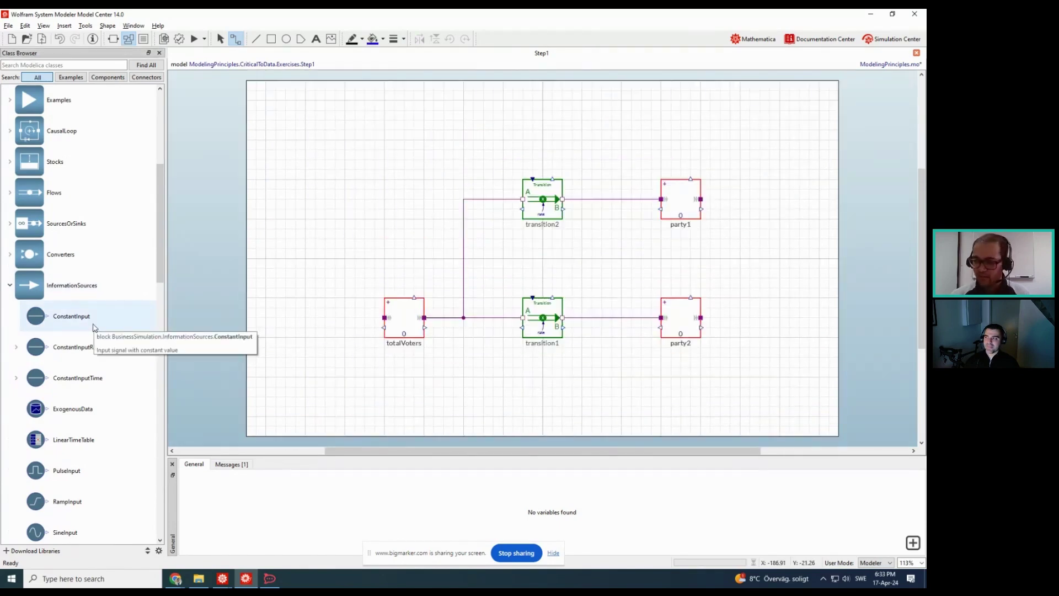
drag(87, 328, 345, 124)
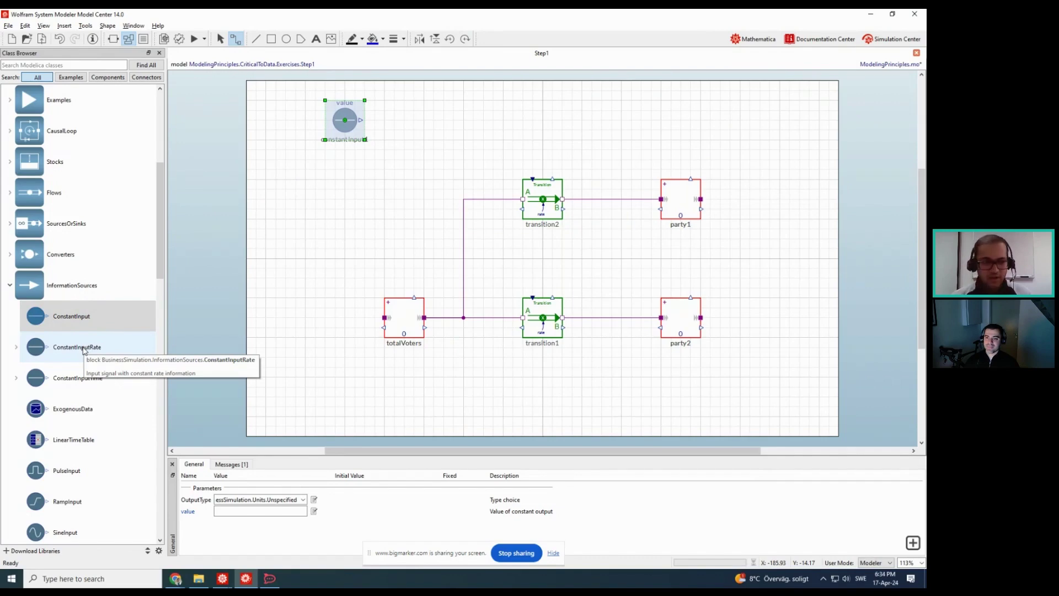
mouse_move(83, 351)
mouse_down()
mouse_move(256, 254)
mouse_move(307, 187)
mouse_up()
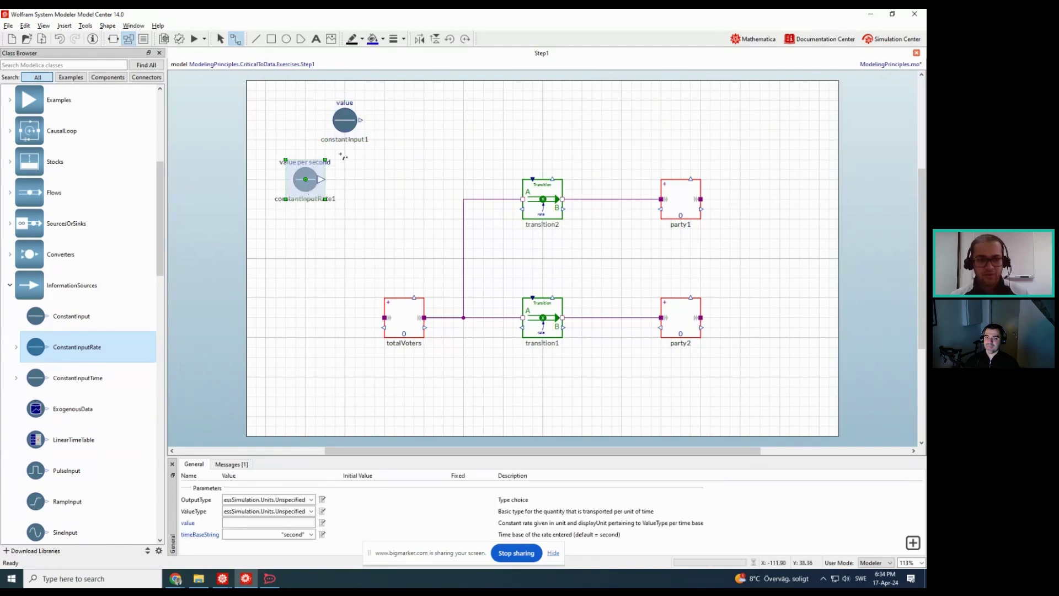
Check the Mathematica reference diagram, rename the constant input percentParty1, and place a copy of it above totalVoters
click(348, 122)
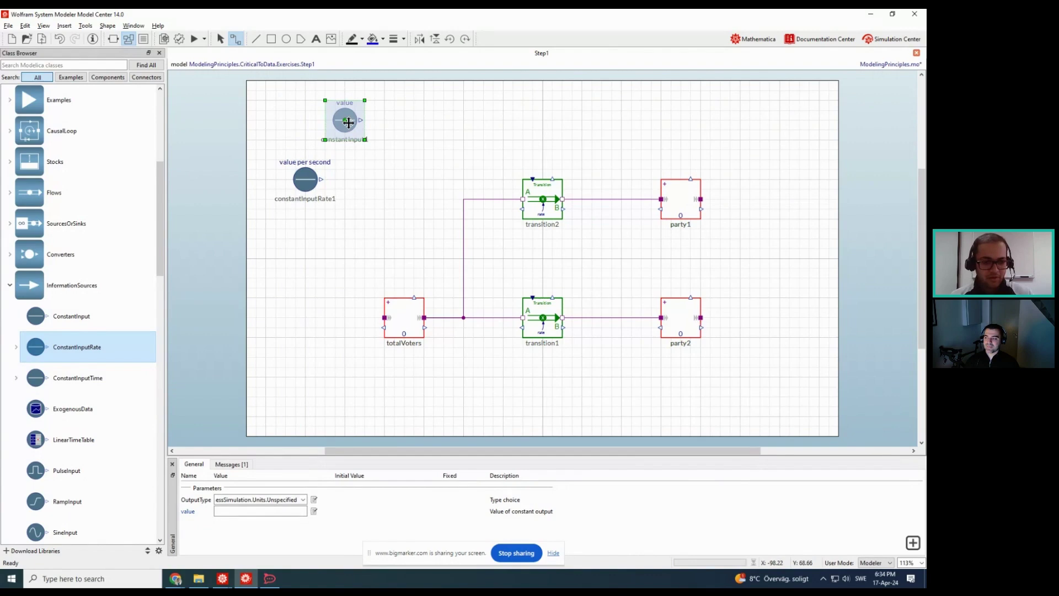
key(alt+Tab)
key(alt+Tab)
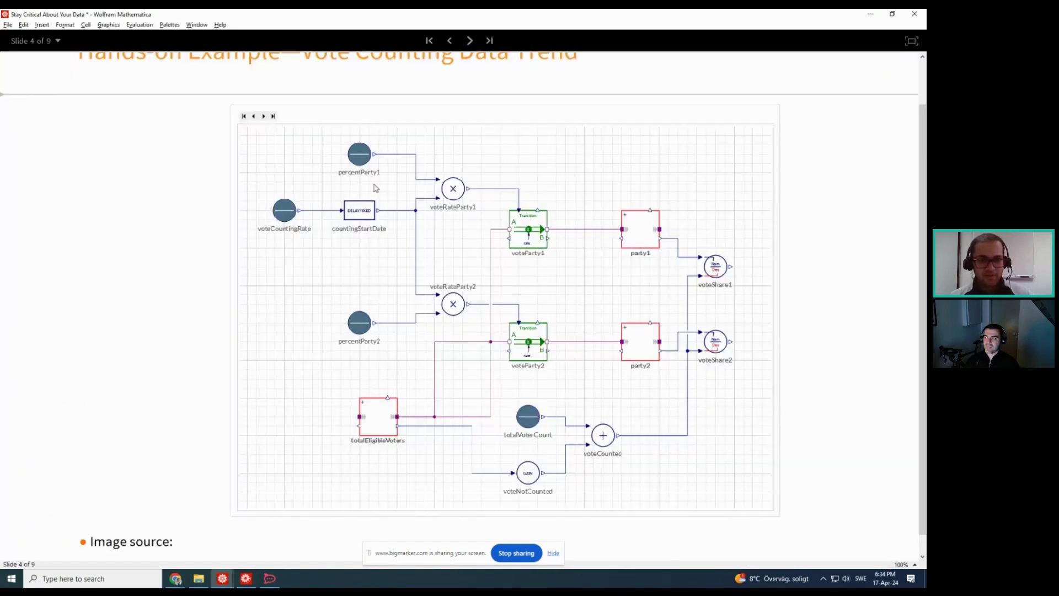
key(alt+Tab)
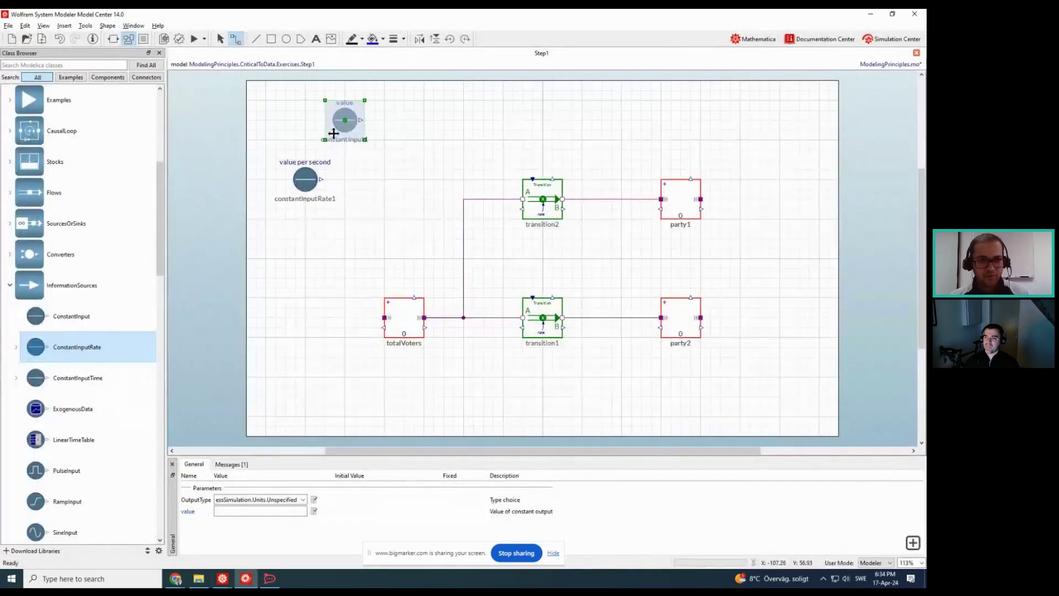
key(F2)
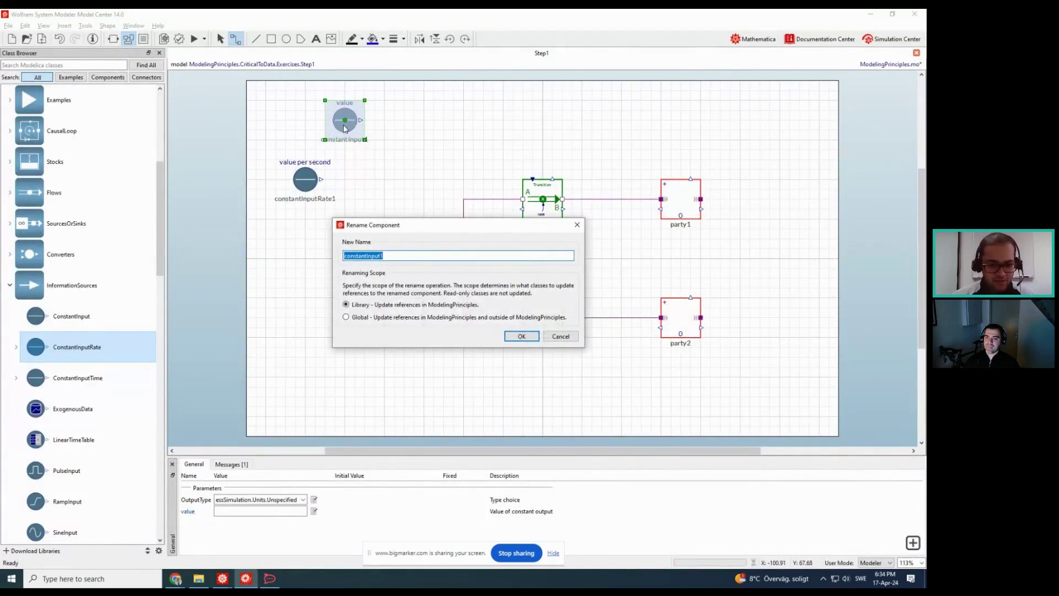
text(percent)
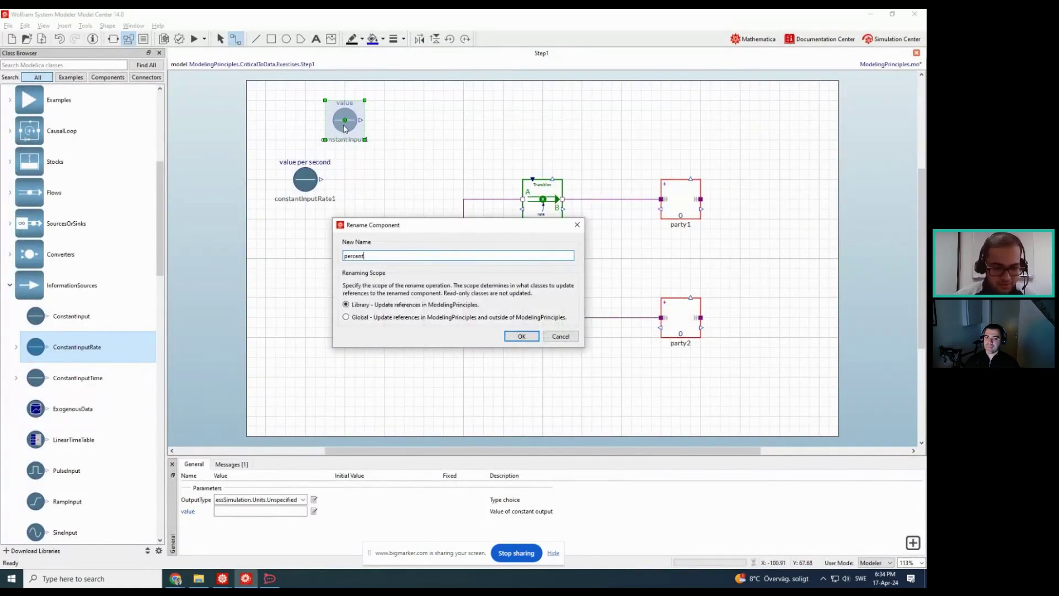
text(Party1)
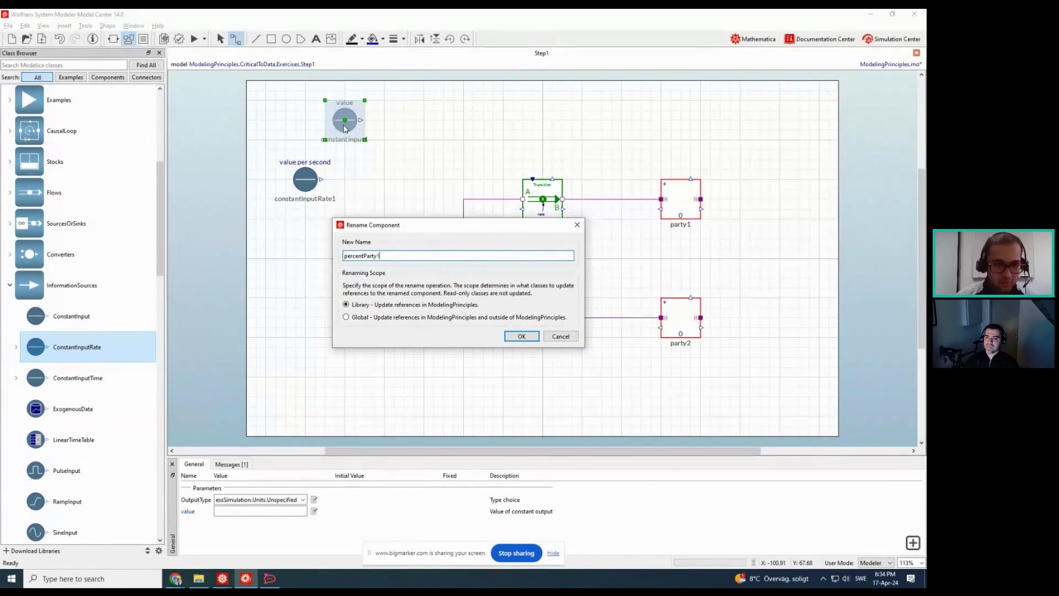
click(520, 336)
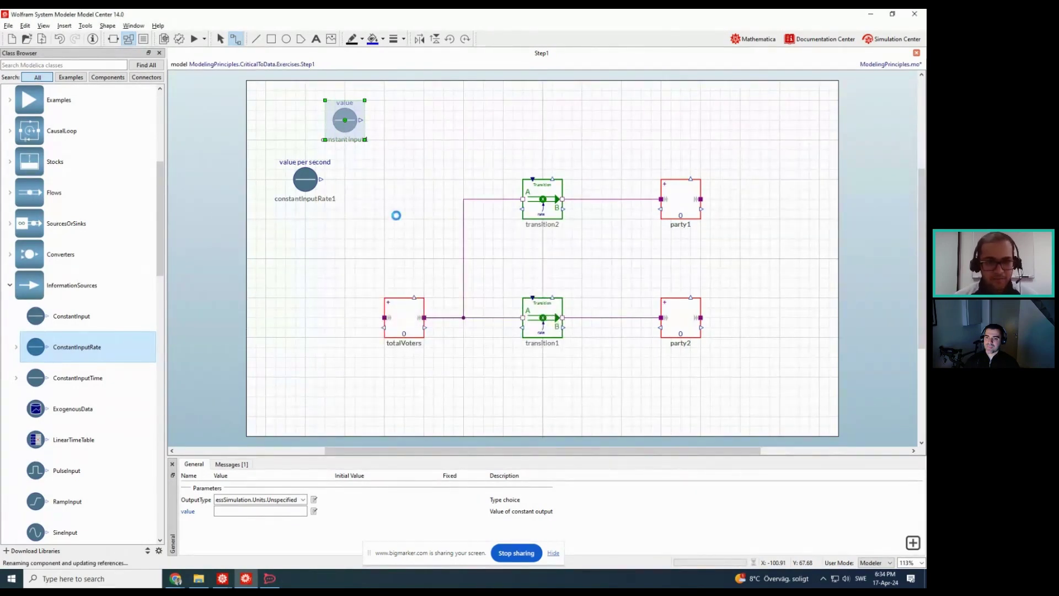
click(346, 124)
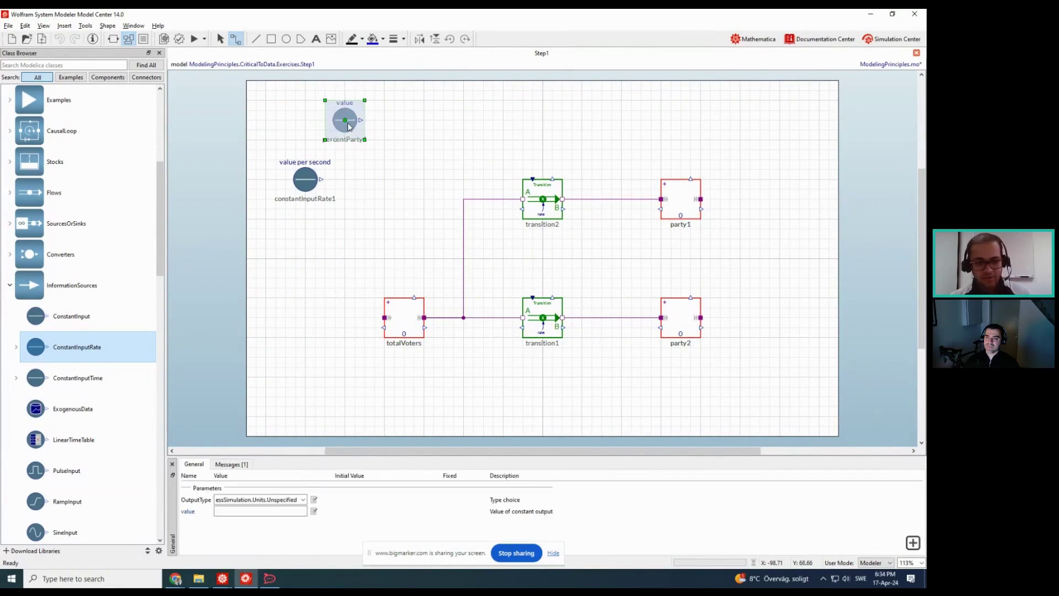
drag(348, 126, 342, 265)
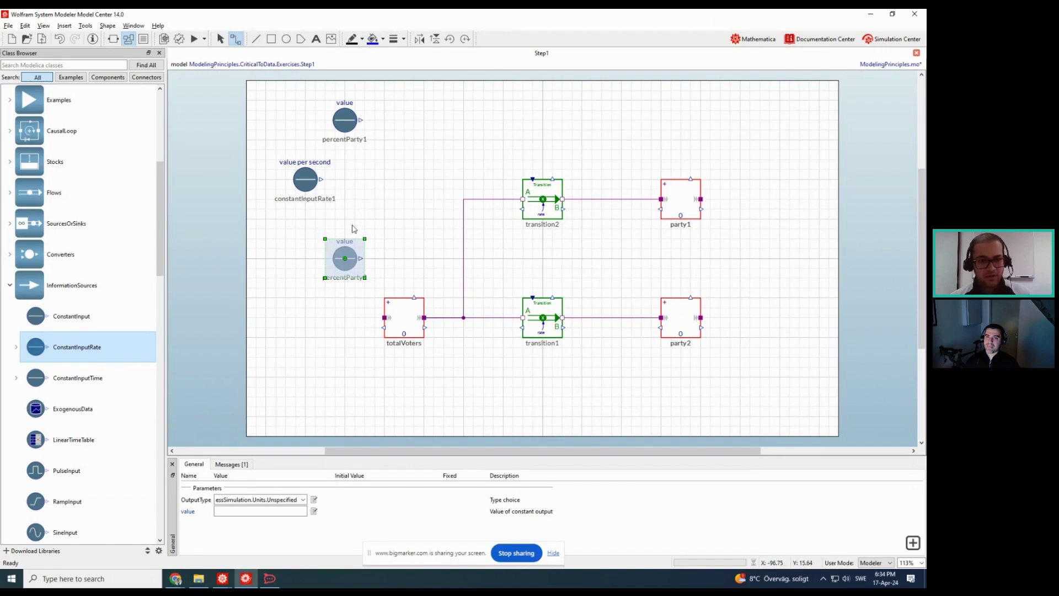
Set the value of percentParty1 to 0.51 and the value of percentParty2 to 1-0.51
click(346, 127)
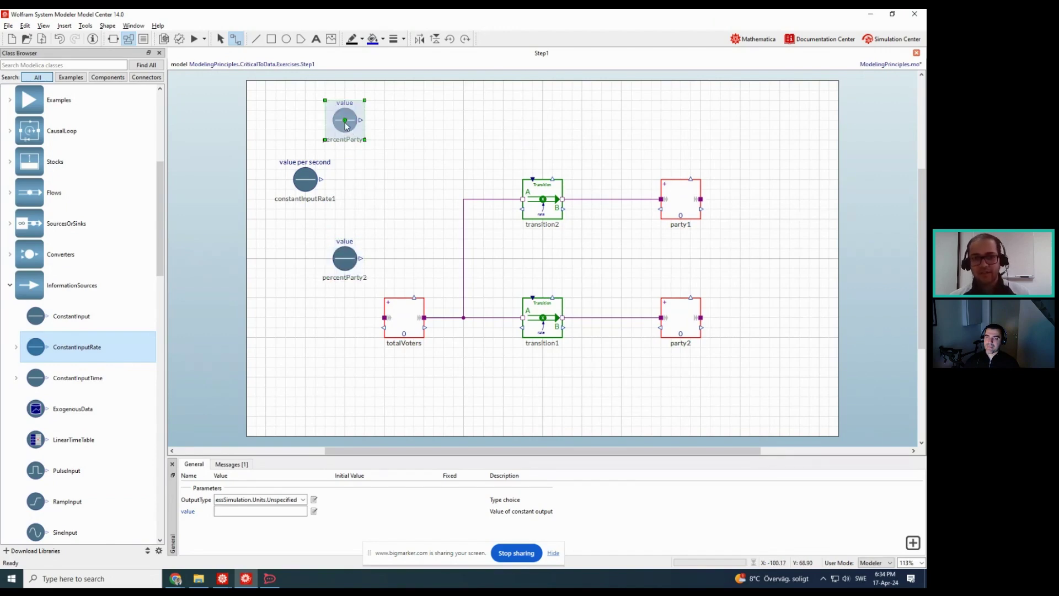
click(304, 511)
text(0.5)
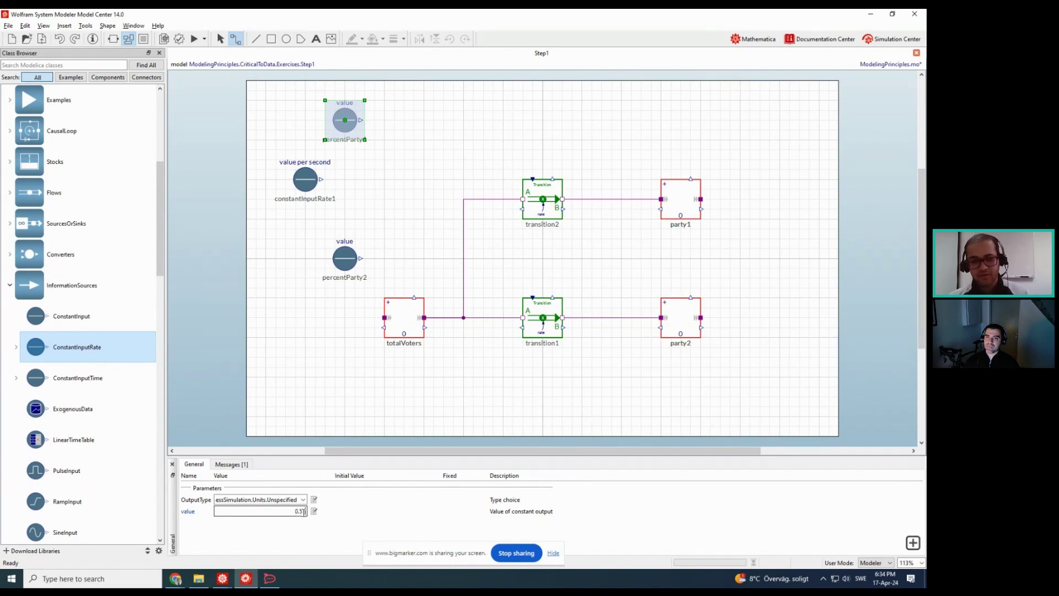
text(1)
click(409, 285)
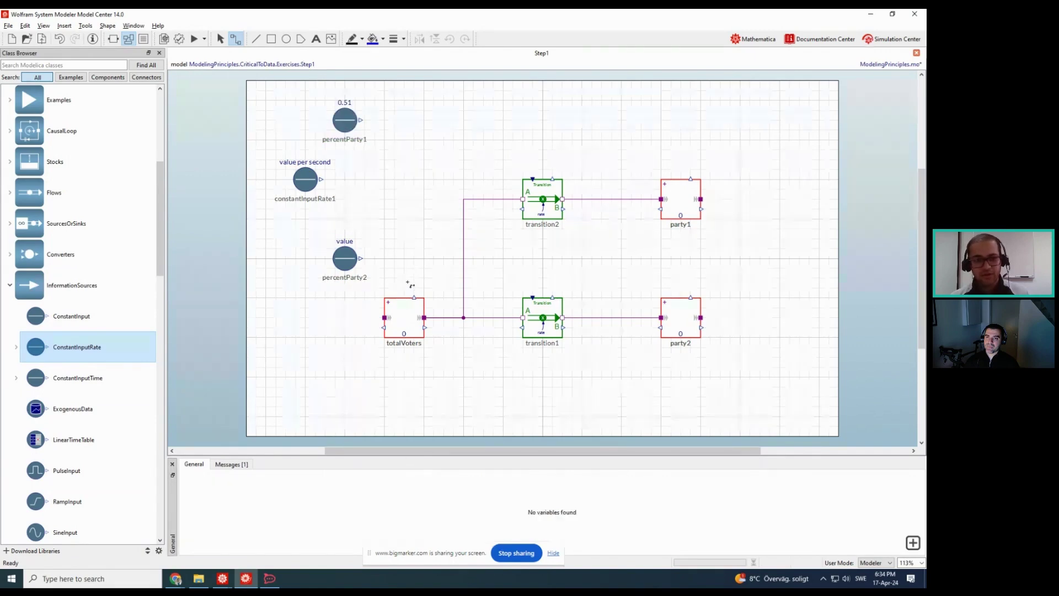
click(345, 258)
click(297, 510)
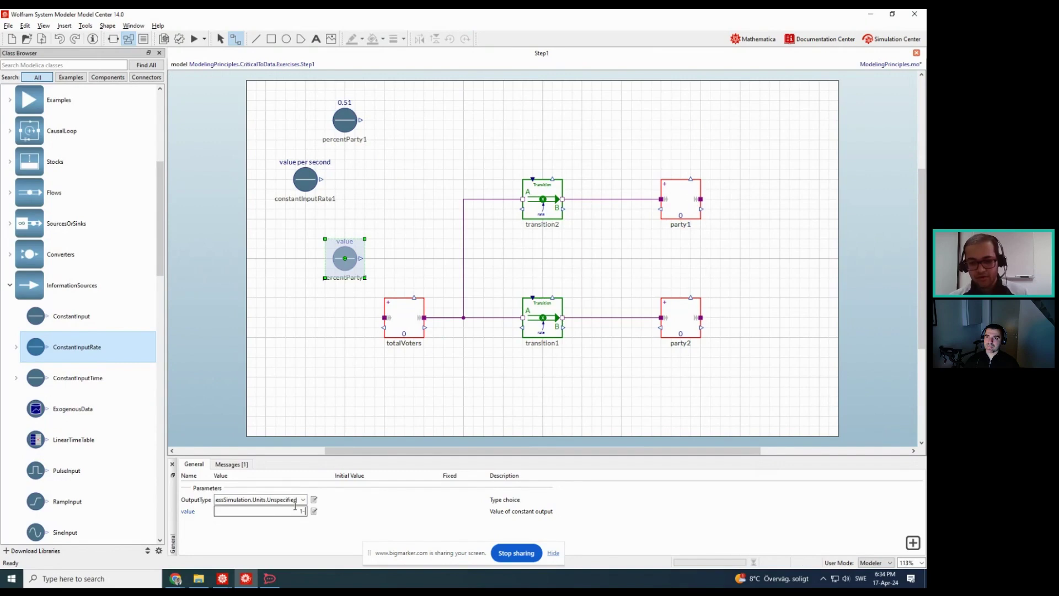
text(1)
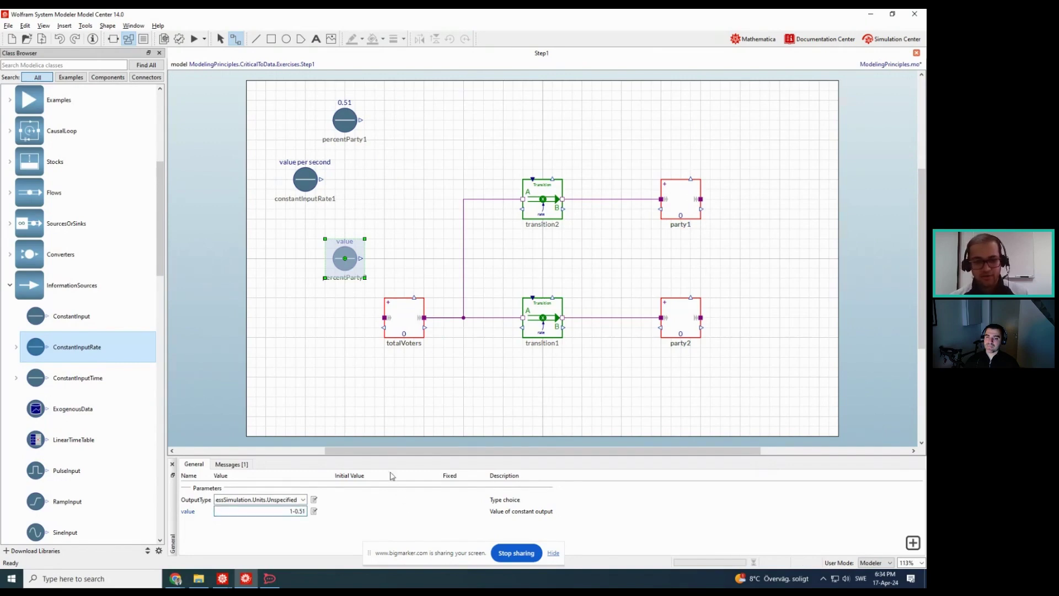
click(343, 378)
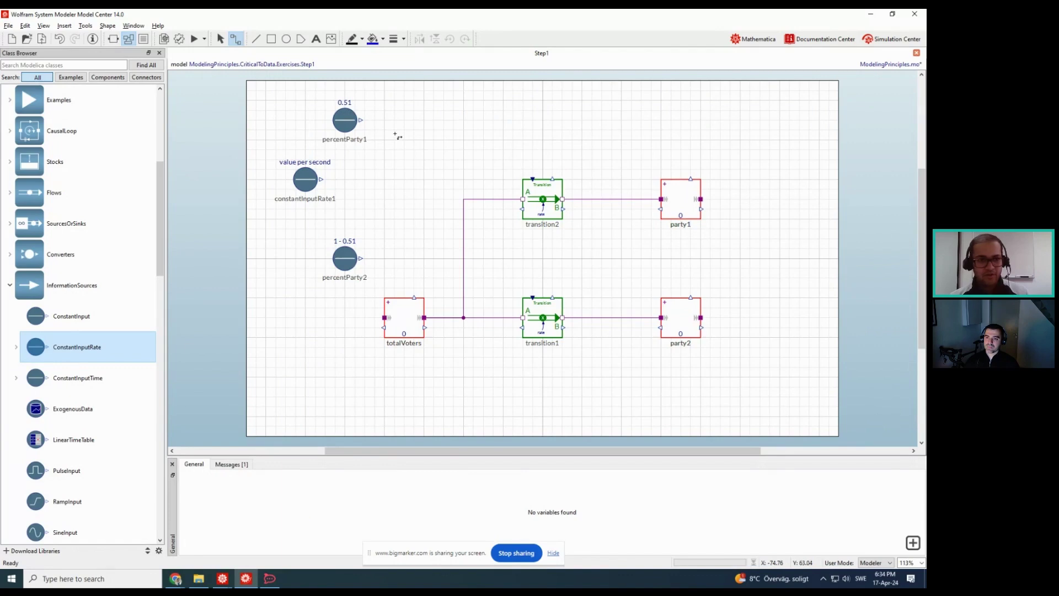
Rename the constant input rate component constantInputRate1 to voteCountRate
click(308, 180)
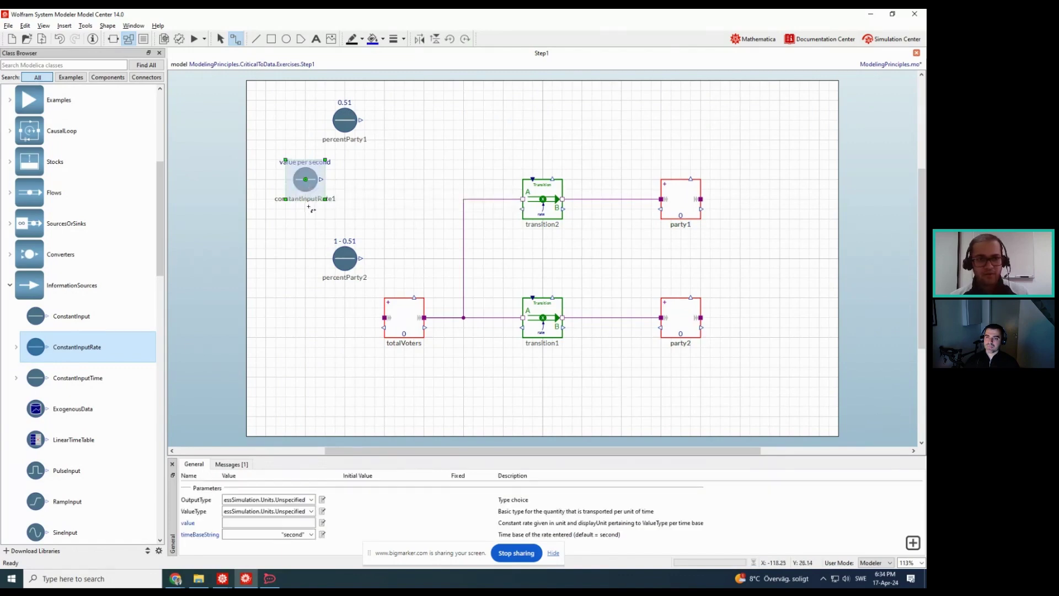
double_click(315, 196)
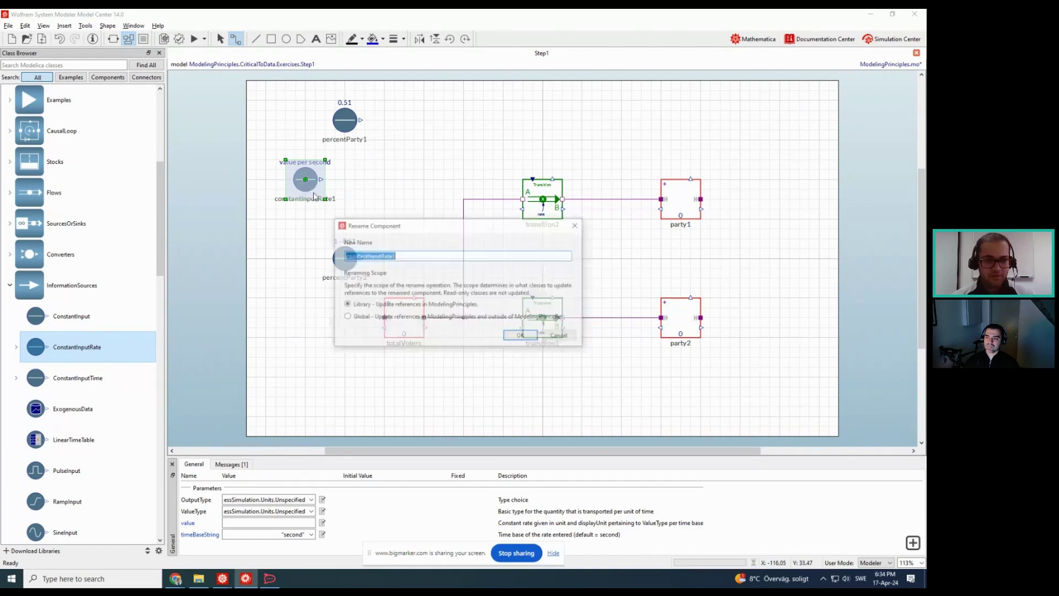
text(vot)
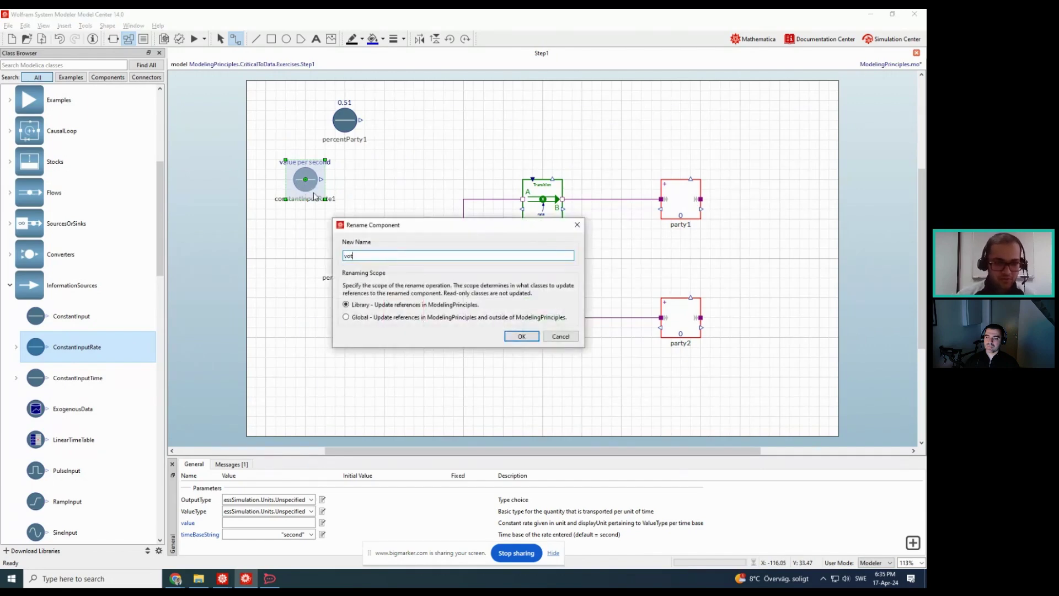
text(eCountRate)
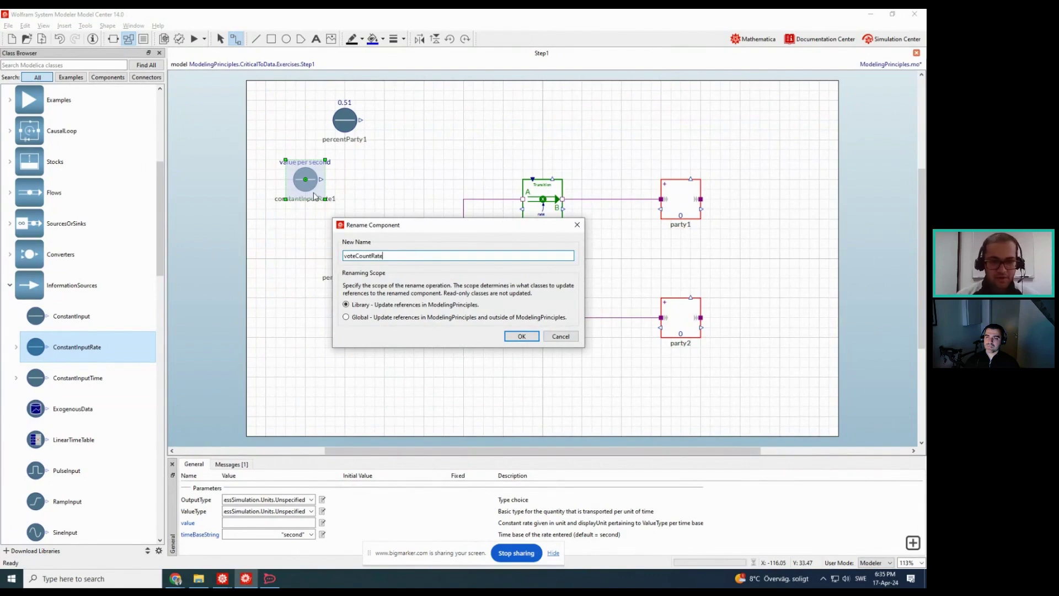
click(515, 335)
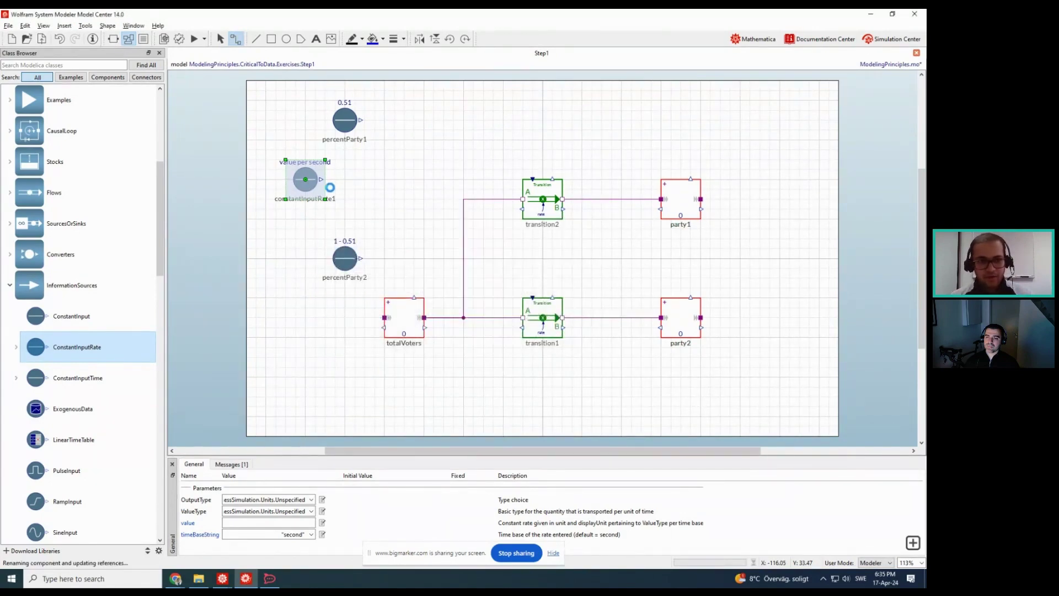
click(313, 189)
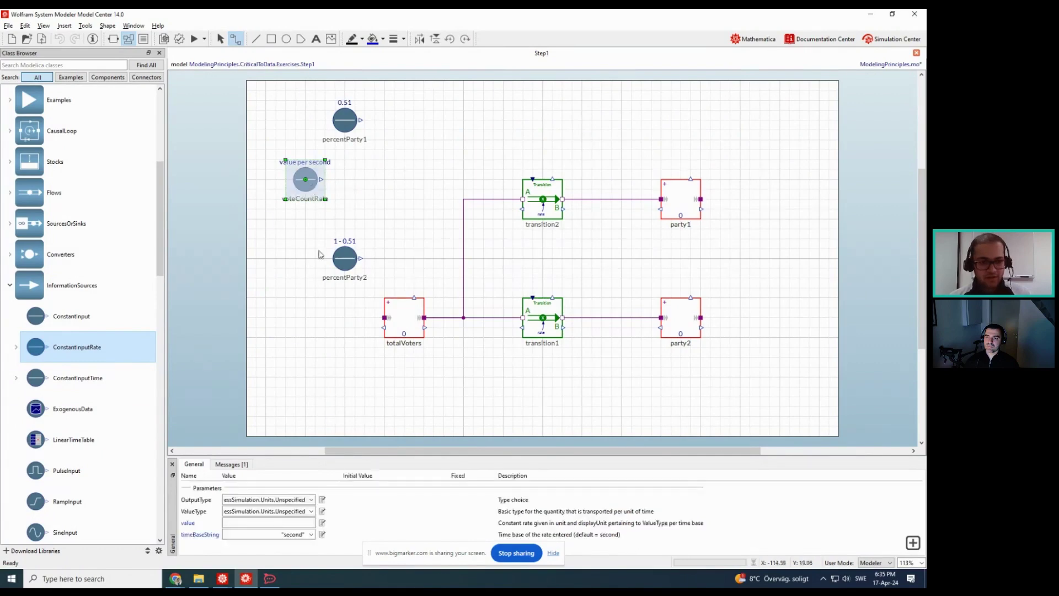
Set both the output type and the value type of voteCountRate to Dimensionless rate of flow [1/s]
drag(343, 455, 344, 437)
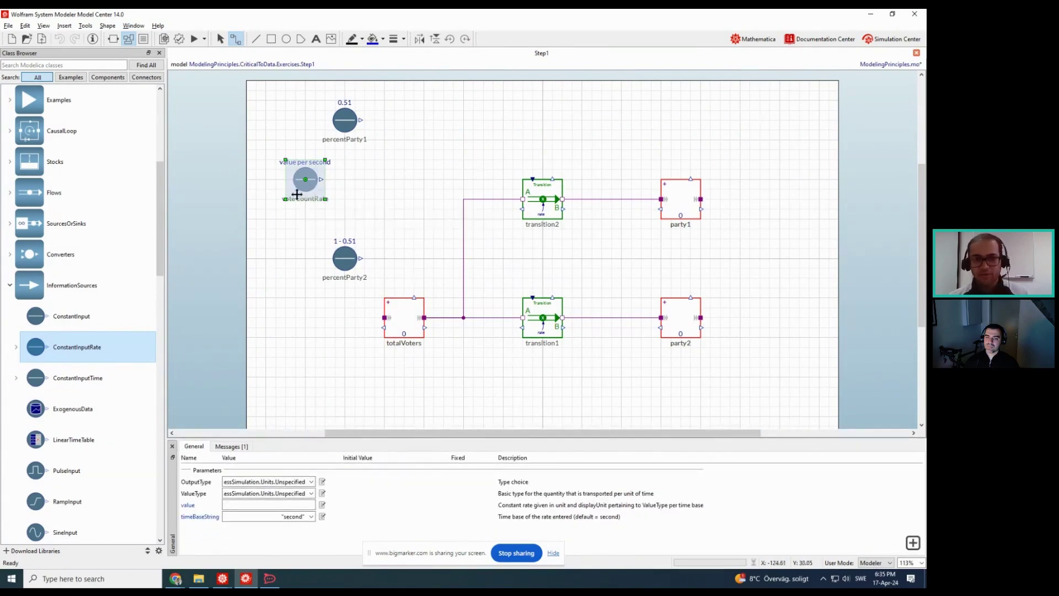
click(309, 503)
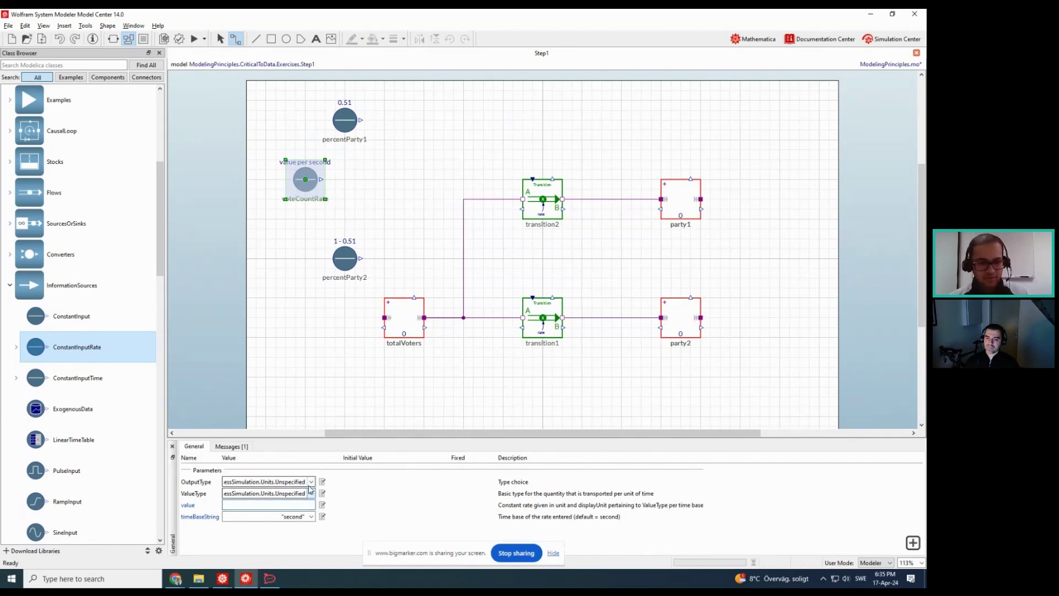
click(311, 482)
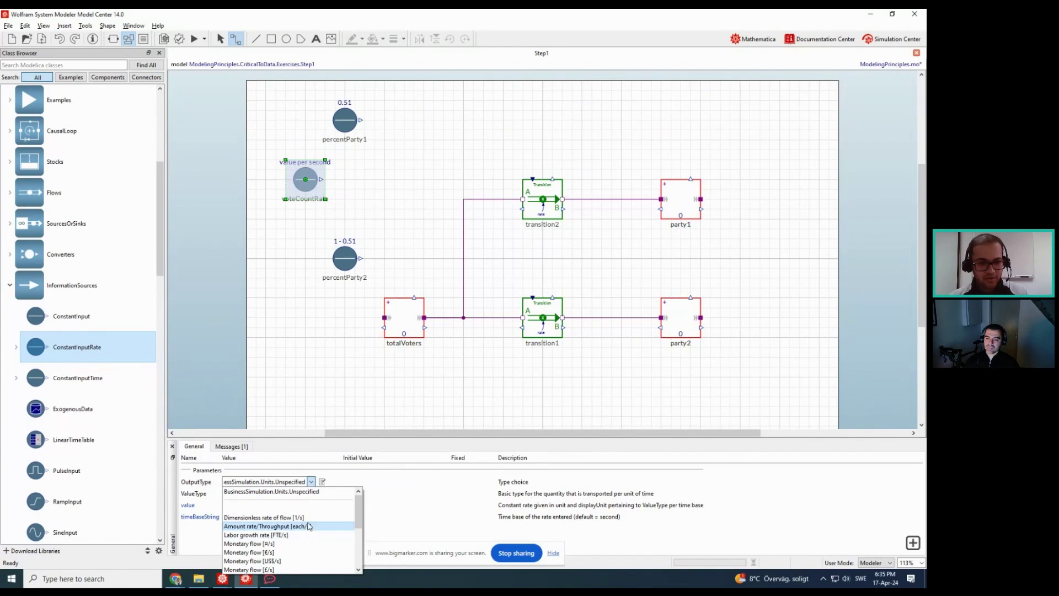
click(310, 518)
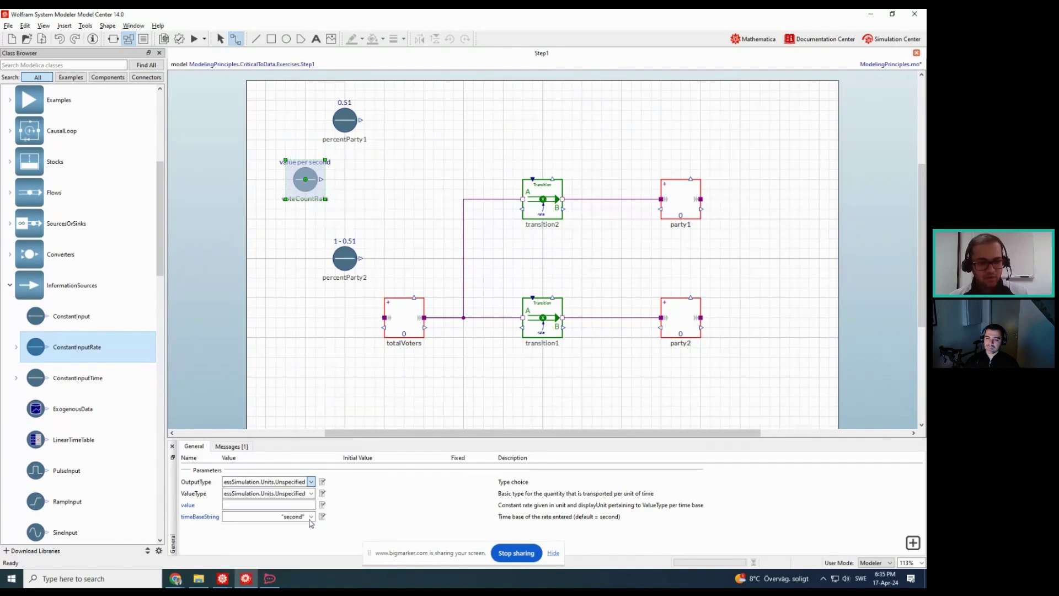
click(311, 495)
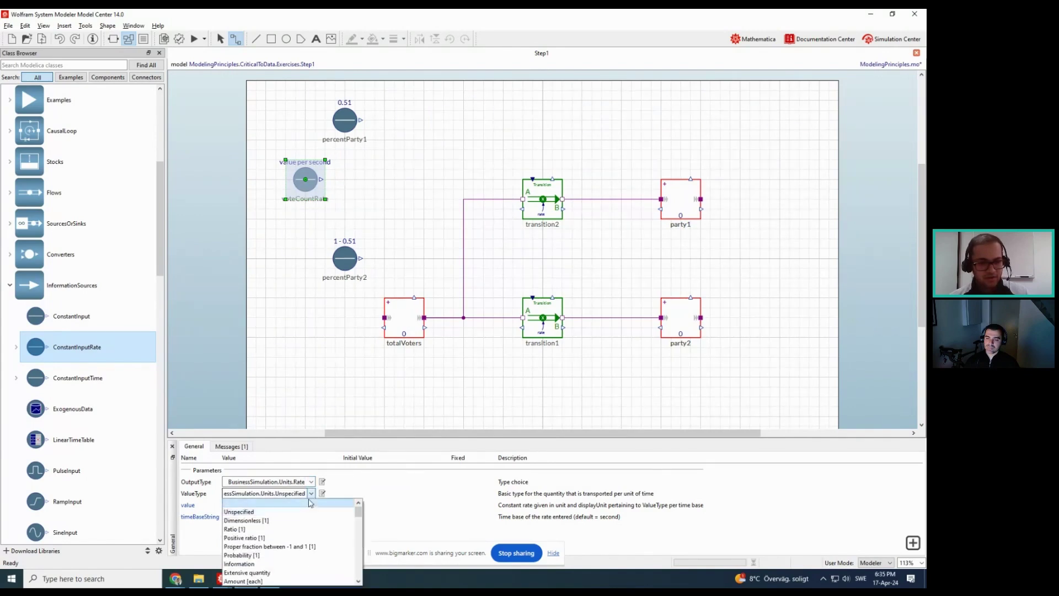
scroll(306, 554, down, 5)
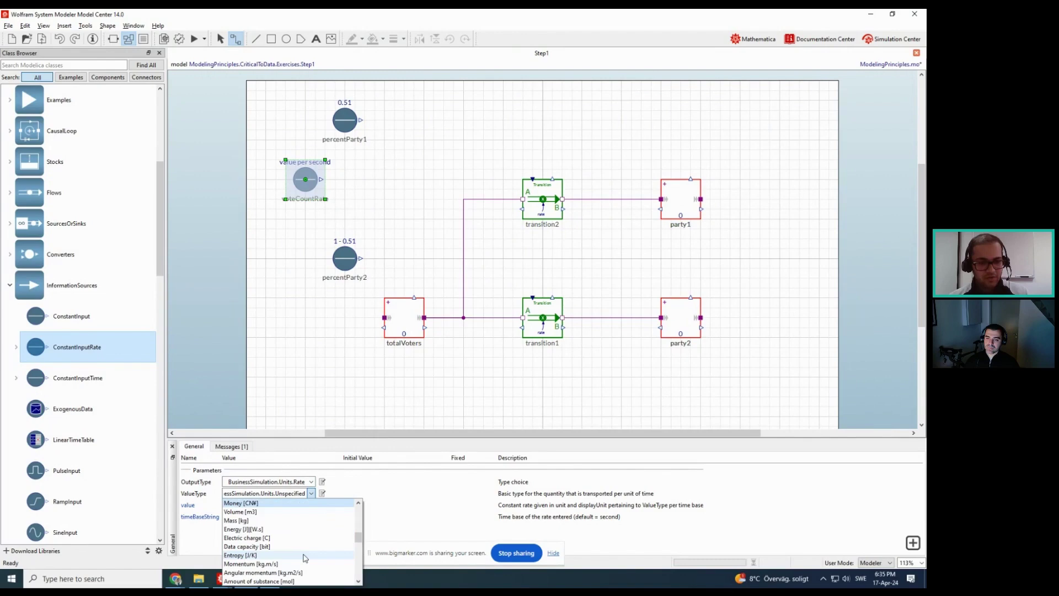
scroll(304, 558, down, 6)
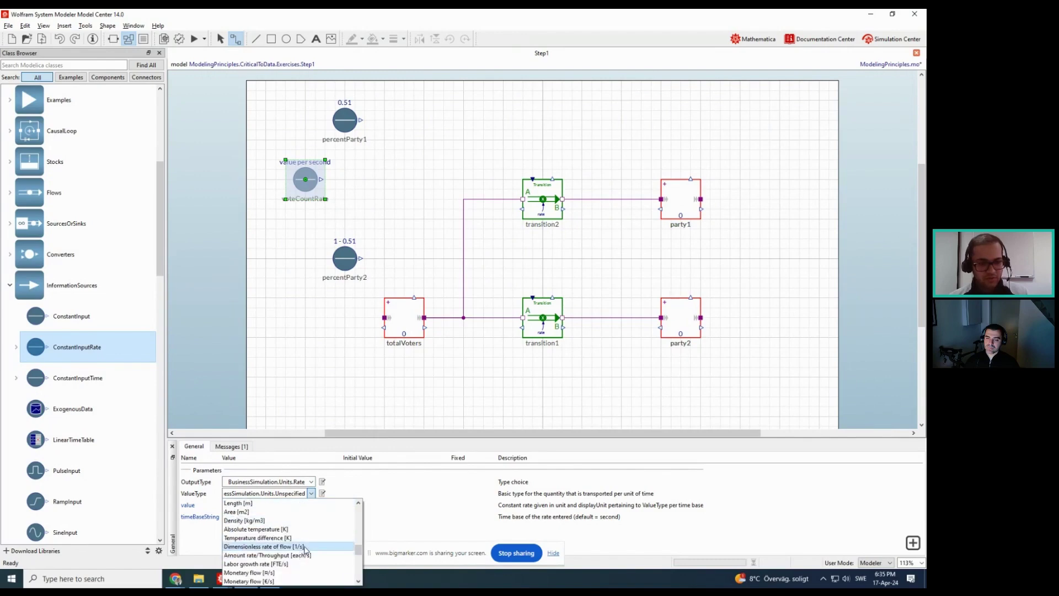
click(297, 547)
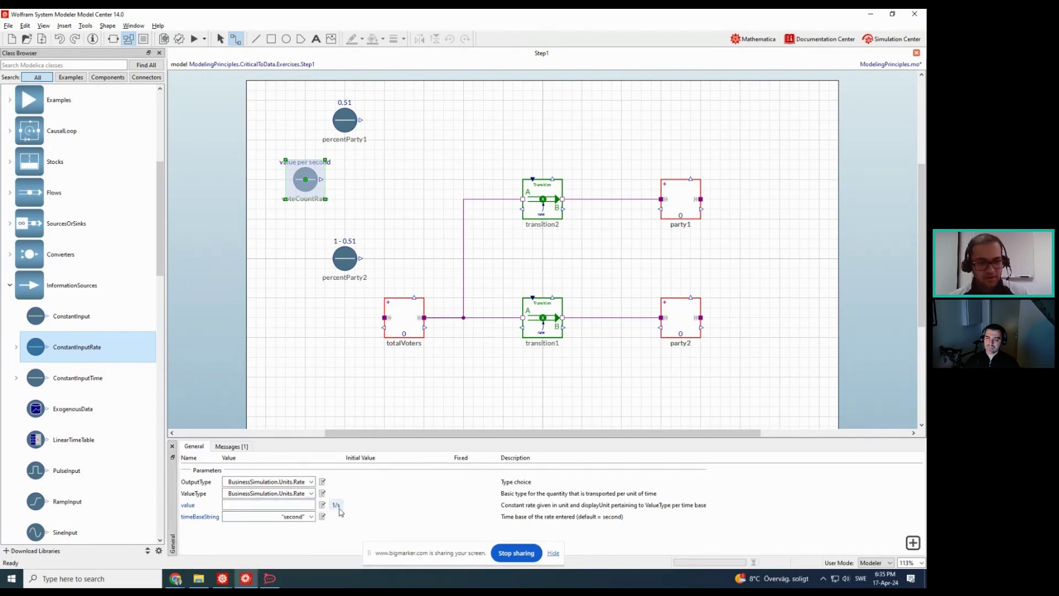
Set the display unit of voteCountRate's value parameter to 1/h
click(338, 507)
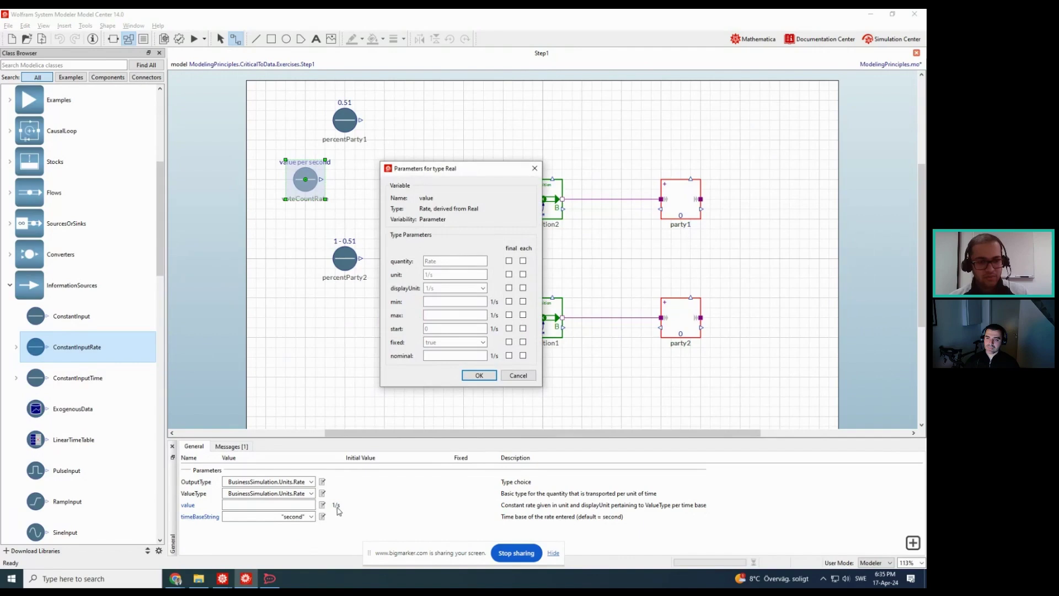
click(483, 288)
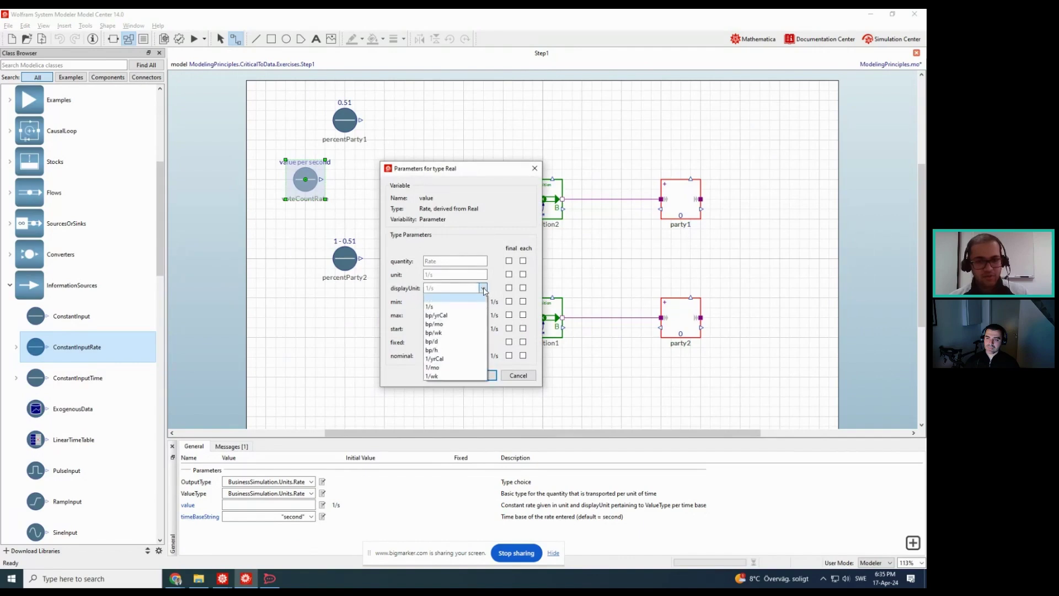
click(444, 287)
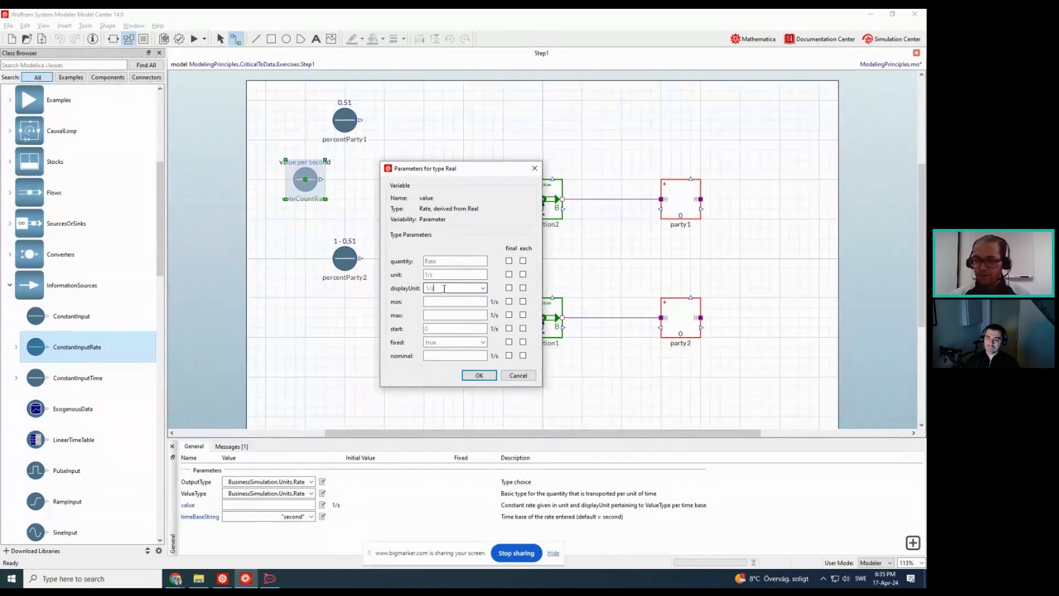
click(483, 287)
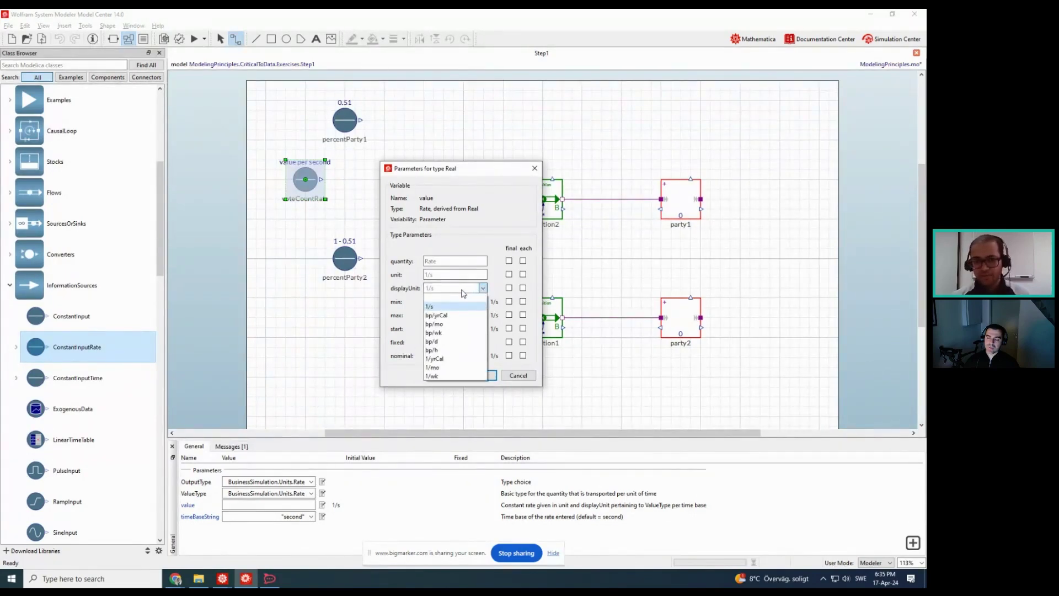
click(461, 290)
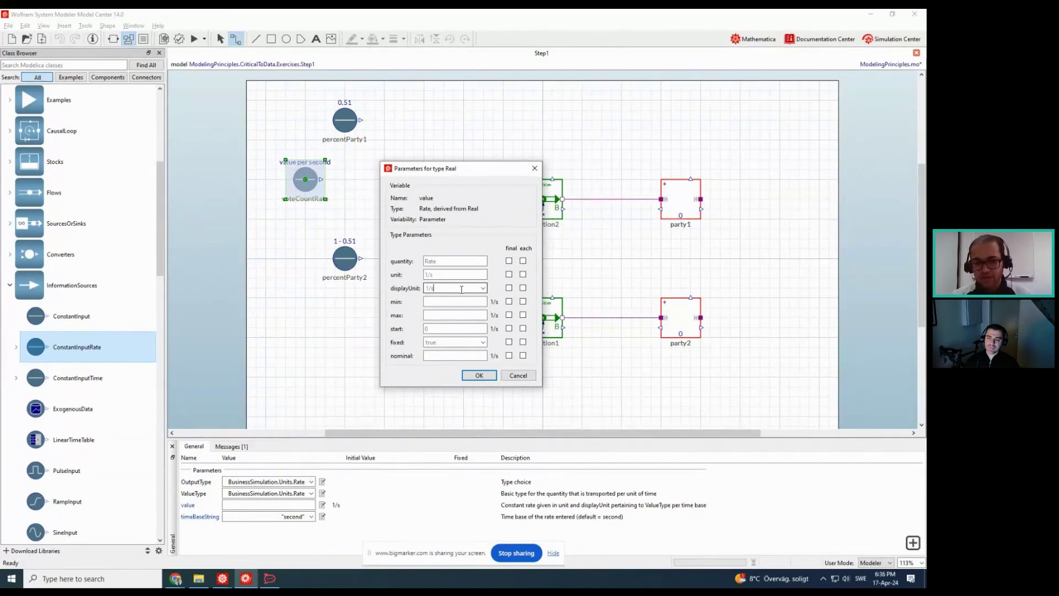
text(1/h)
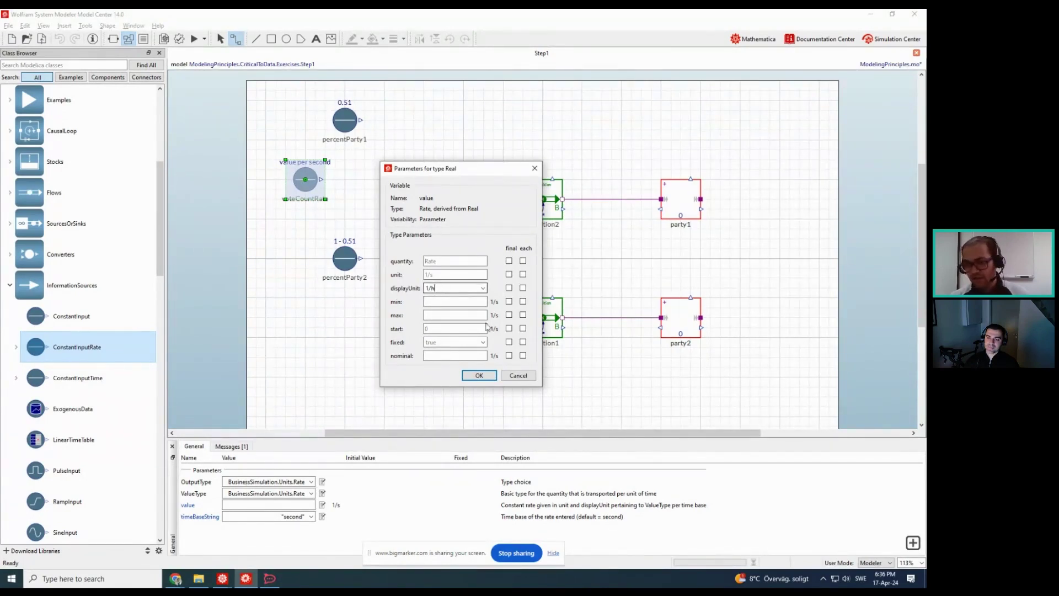
click(482, 375)
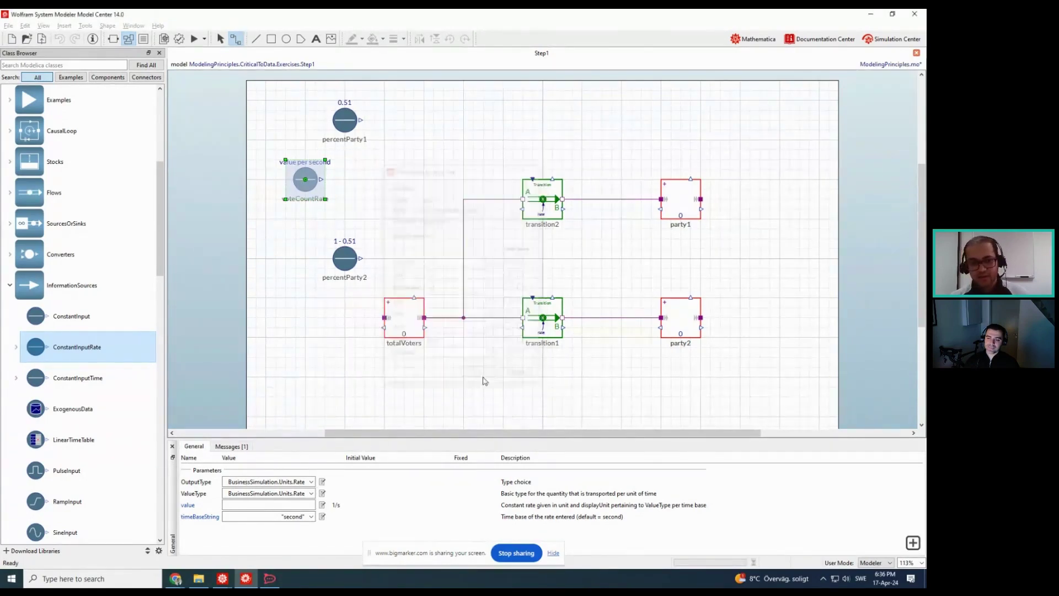
Enter 20000 as the value of voteCountRate and deselect the component
click(294, 505)
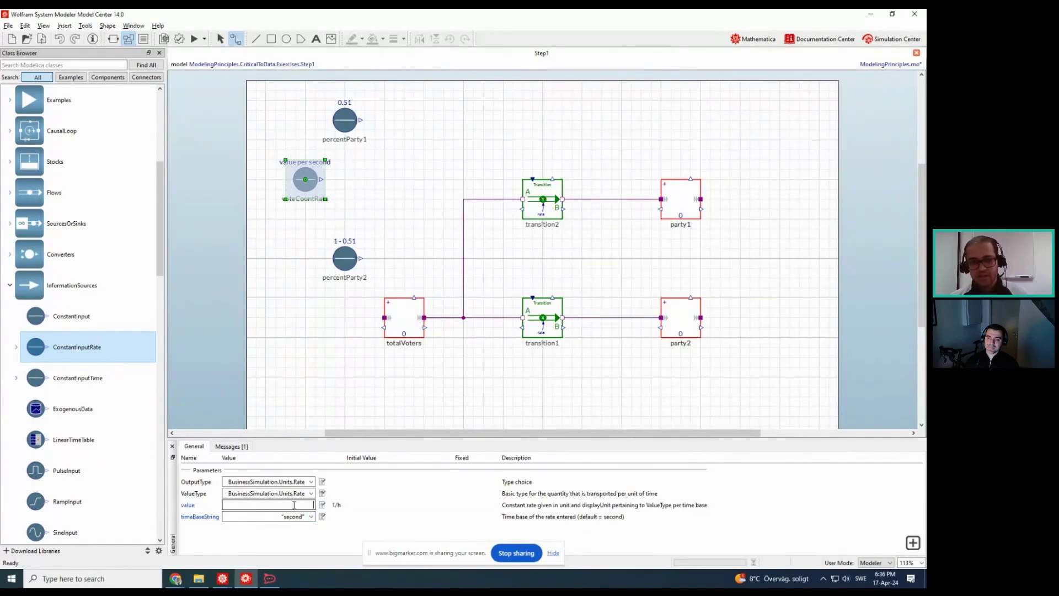
text(20000)
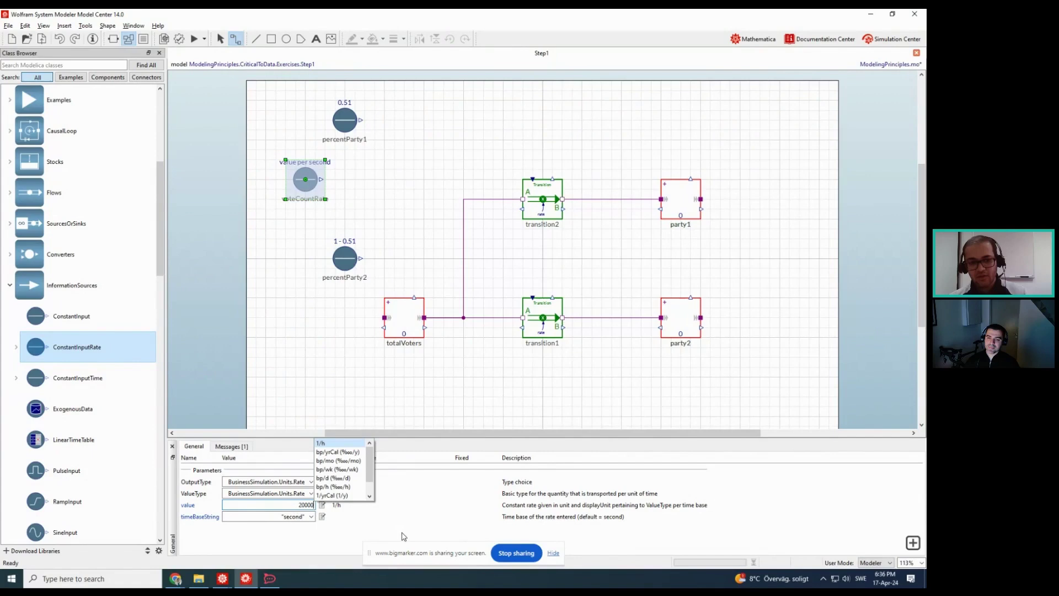
key(Return)
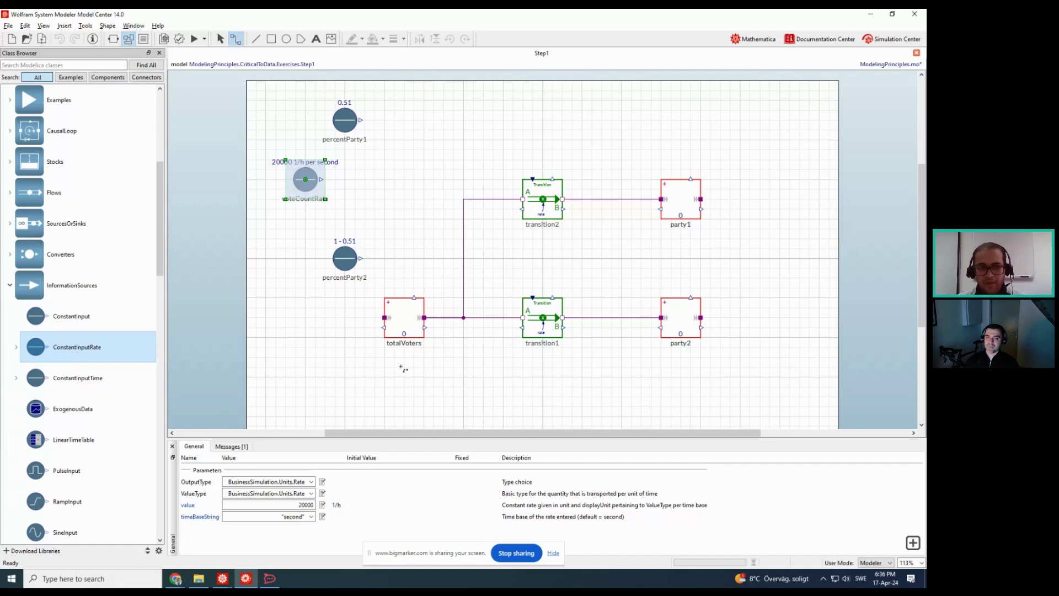
click(348, 196)
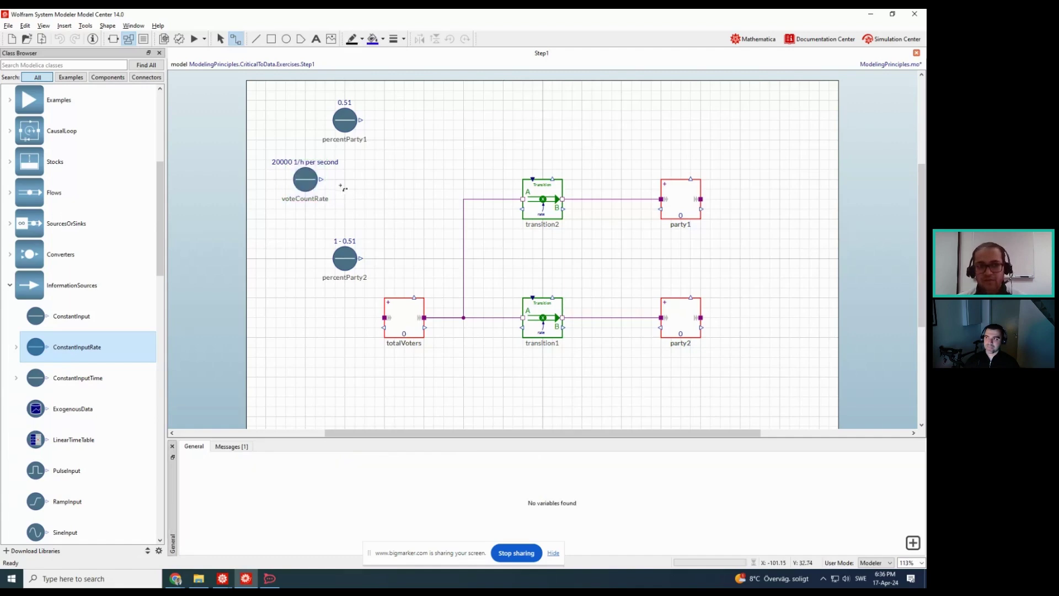
Examine the parameters of percentParty1 and voteCountRate, comparing their output types, values and the rate's time base
click(345, 122)
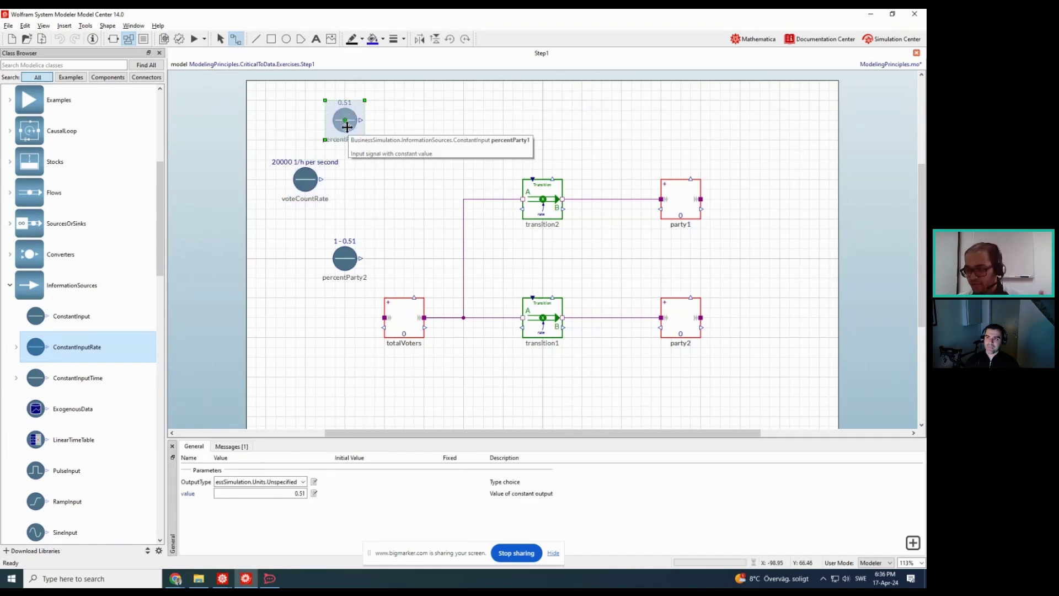
click(300, 179)
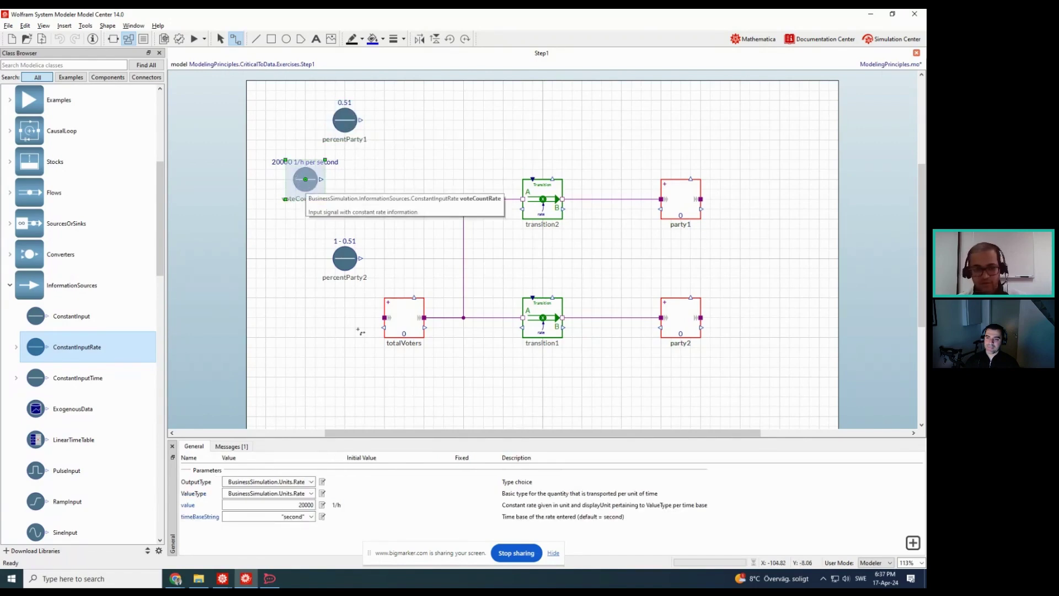
click(340, 200)
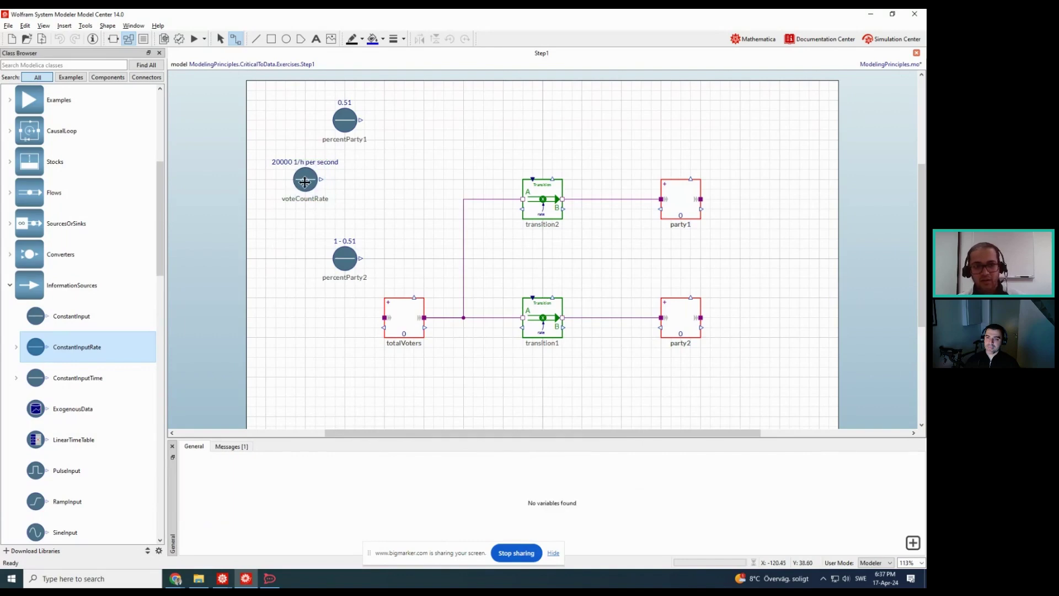
click(305, 181)
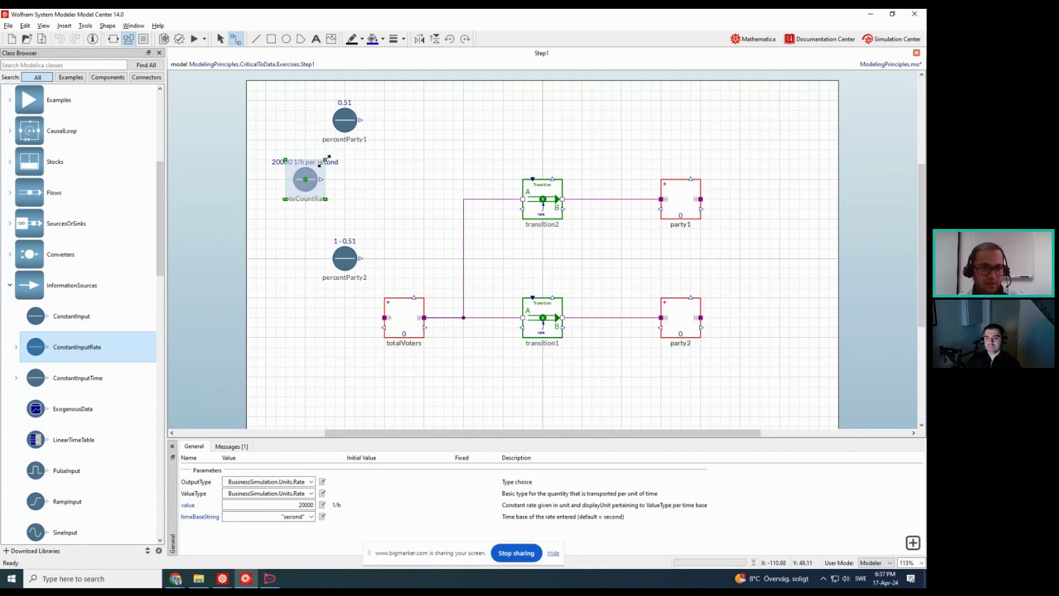
click(337, 132)
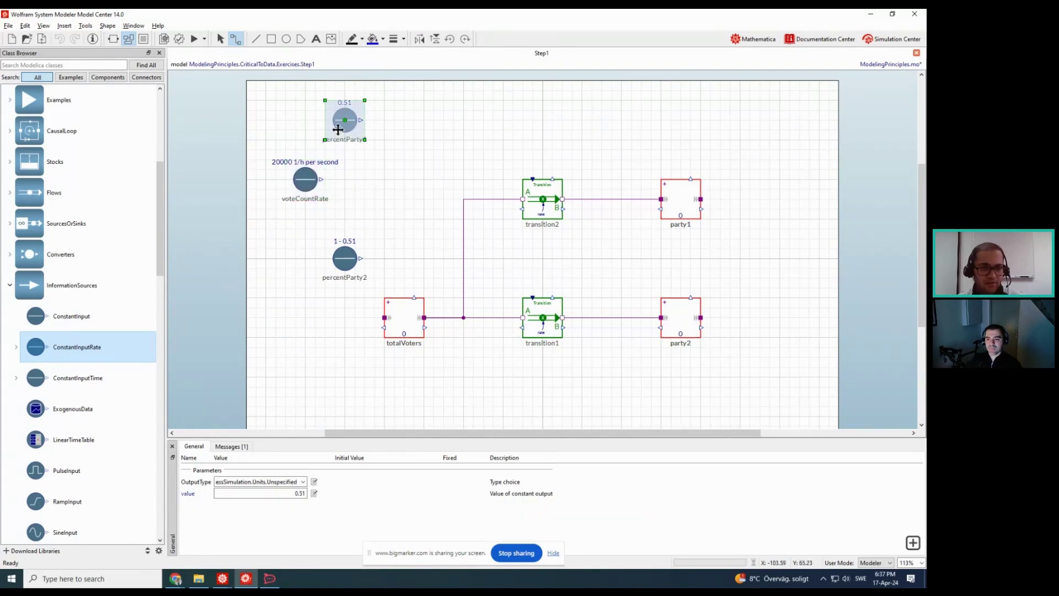
click(306, 179)
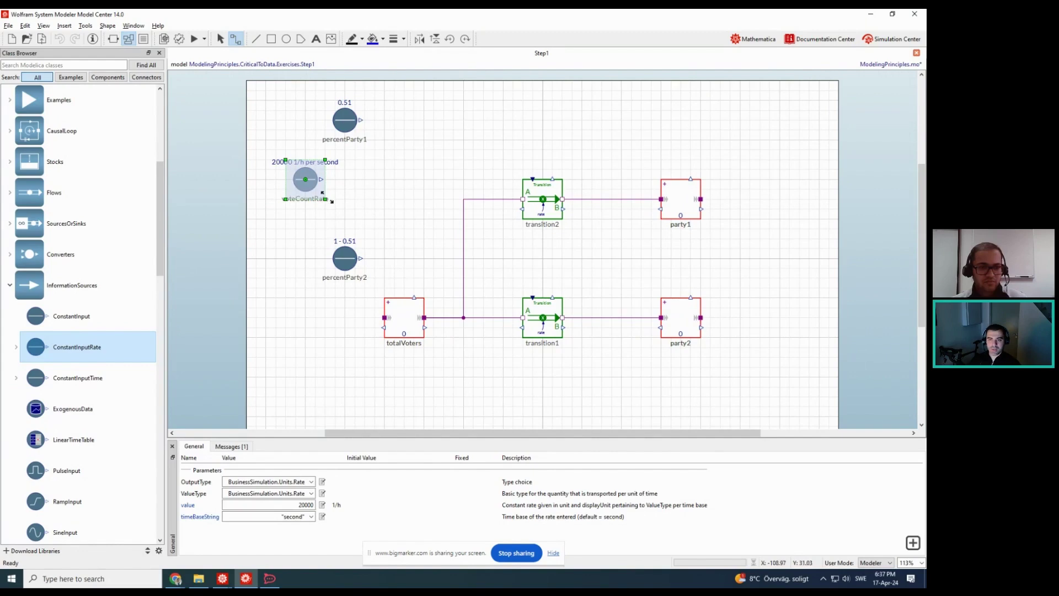
click(362, 202)
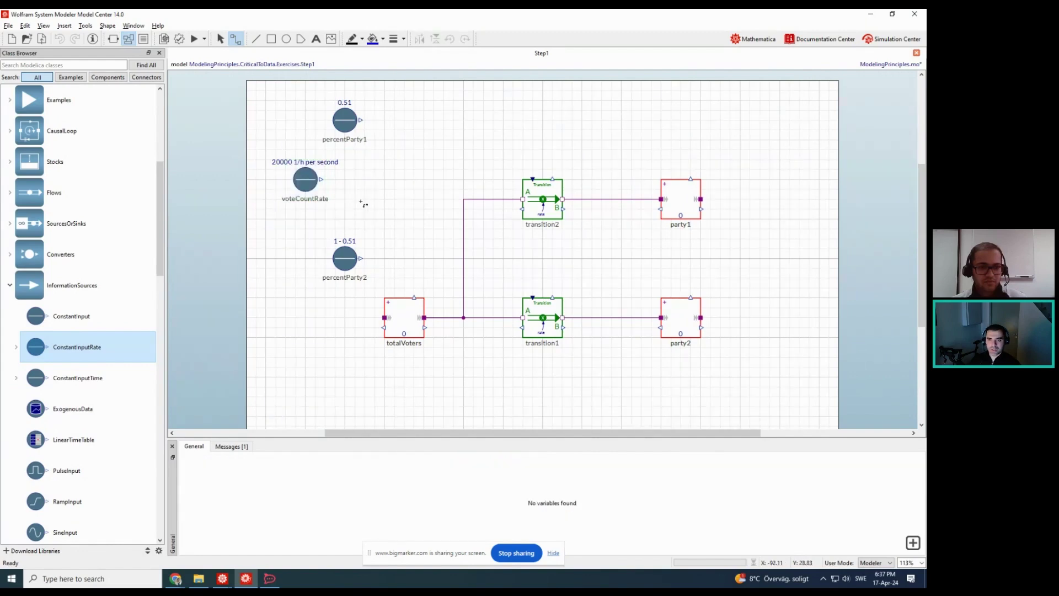
click(306, 186)
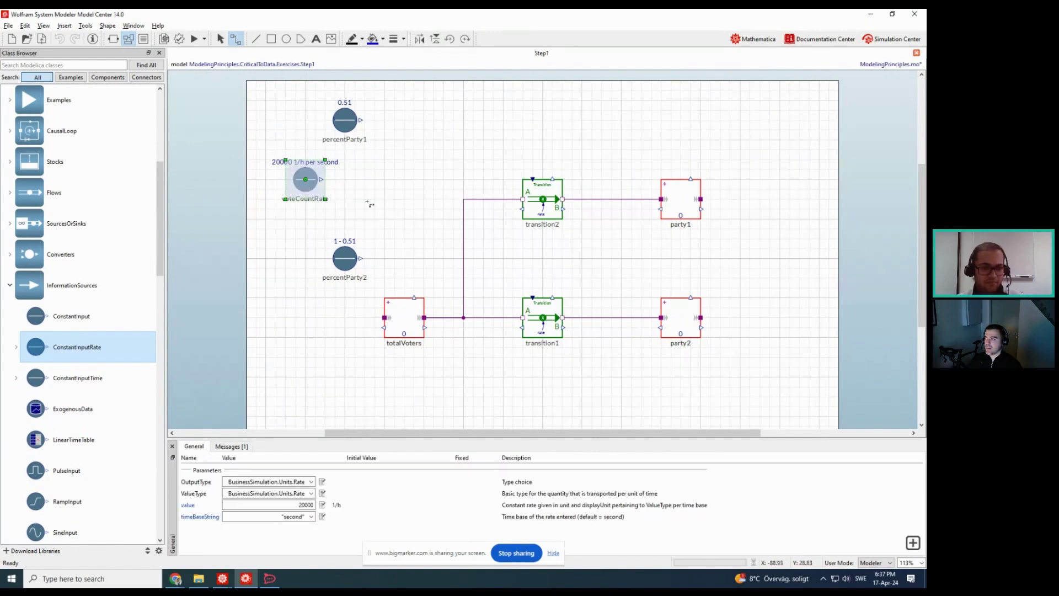
click(414, 212)
click(300, 187)
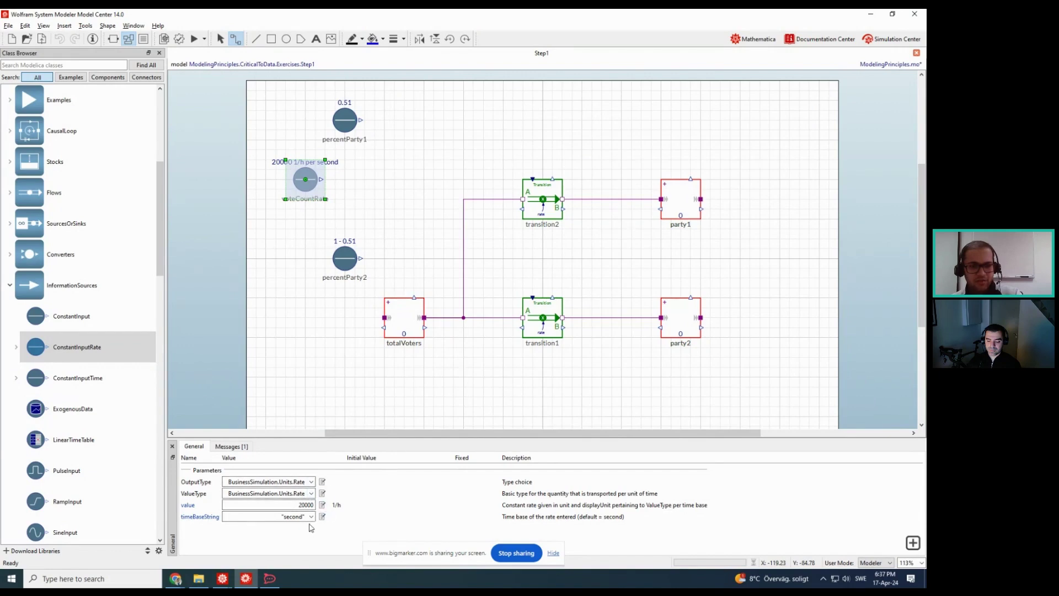
click(338, 129)
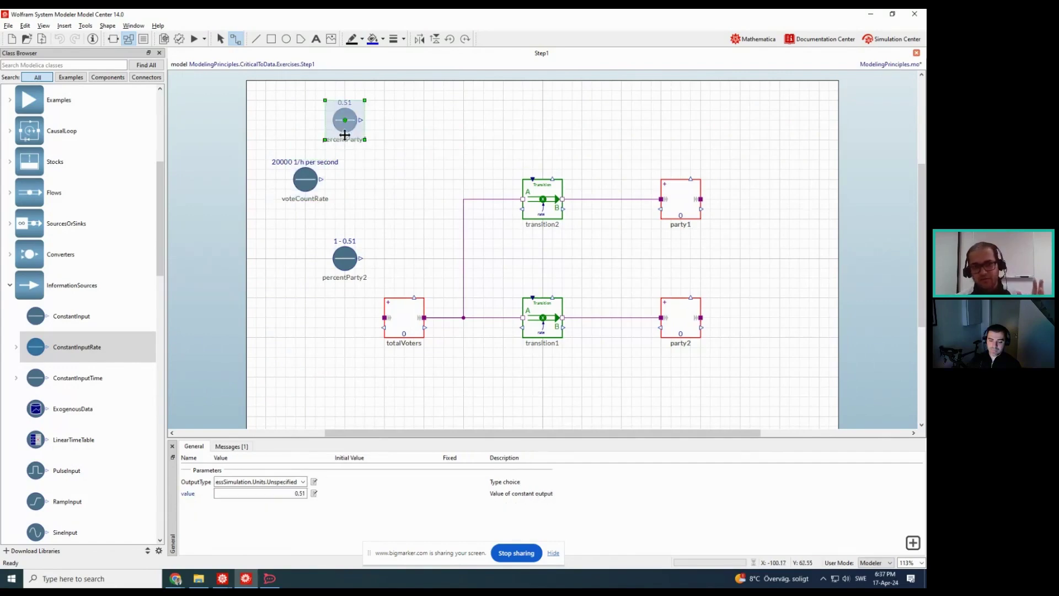
Compare the parameters of percentParty2 and voteCountRate, including their output types and values
click(347, 261)
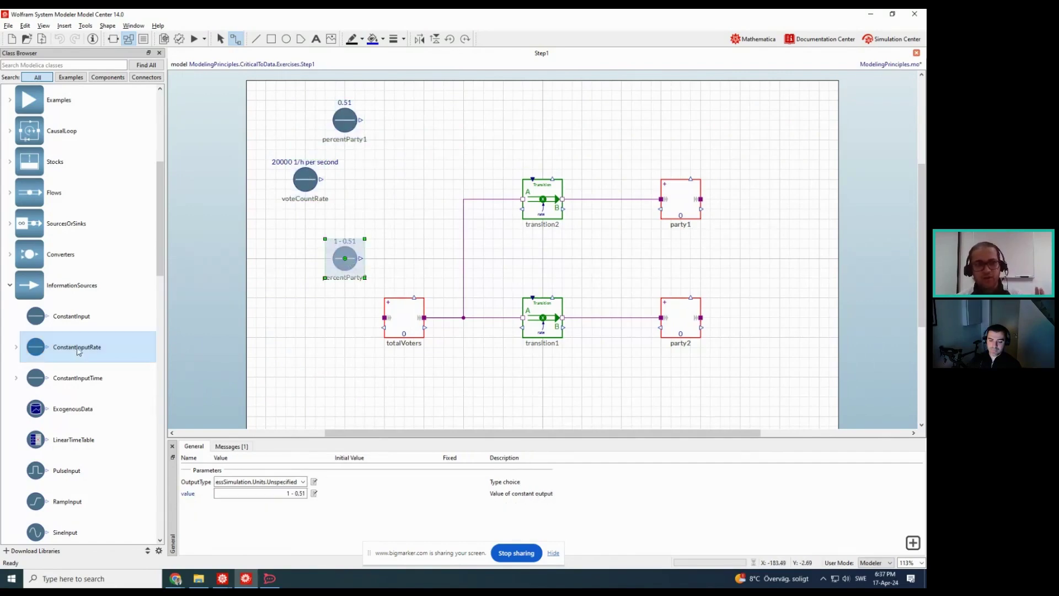
click(301, 184)
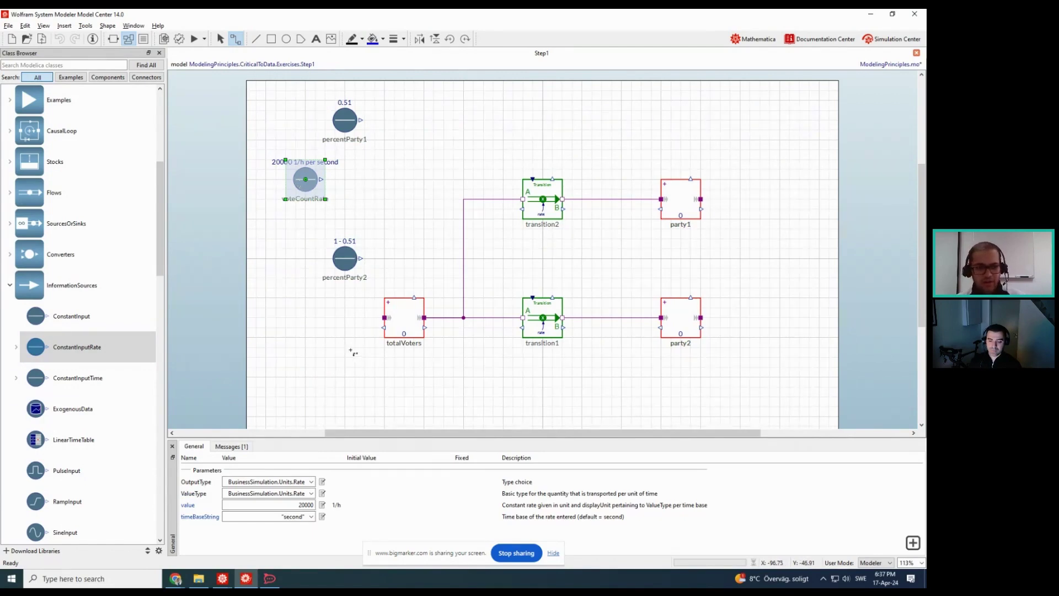
click(381, 199)
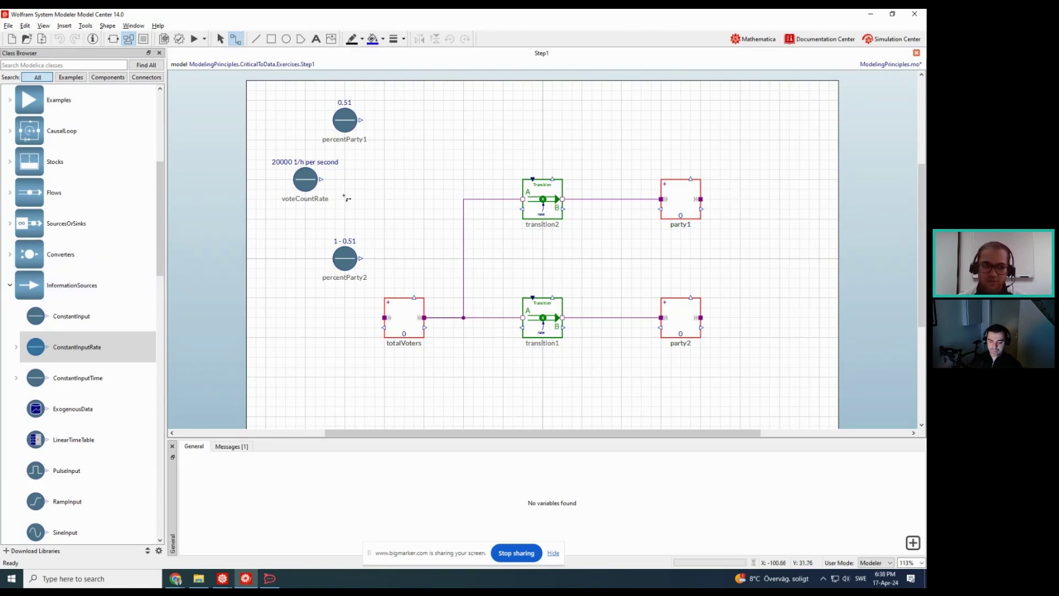
Add a Product_2 converter from the Converters library between percentParty1 and transition2, leaving room for connections to its inputs
click(11, 257)
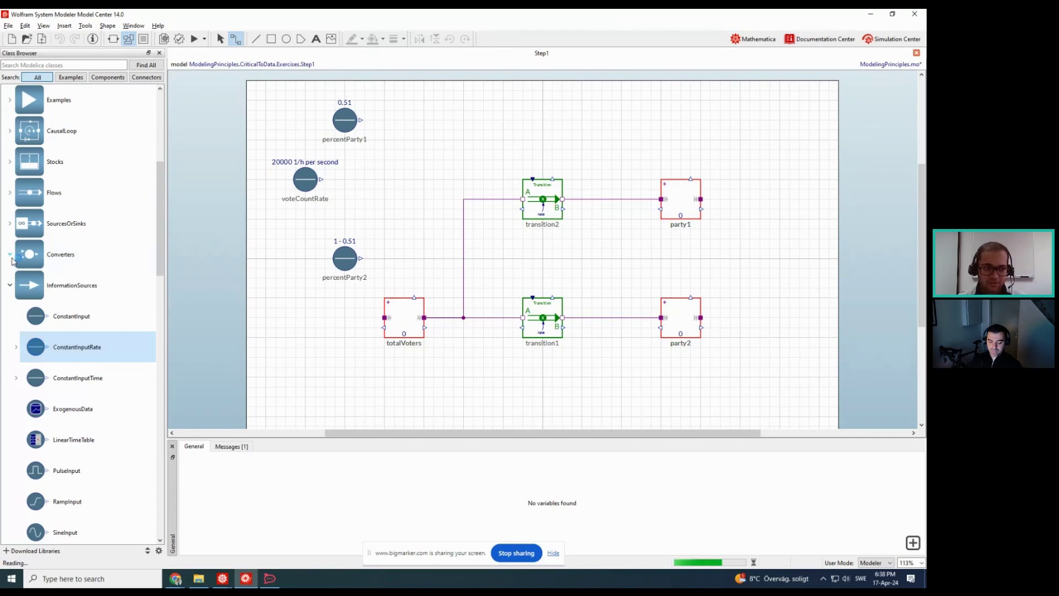
scroll(33, 261, down, 2)
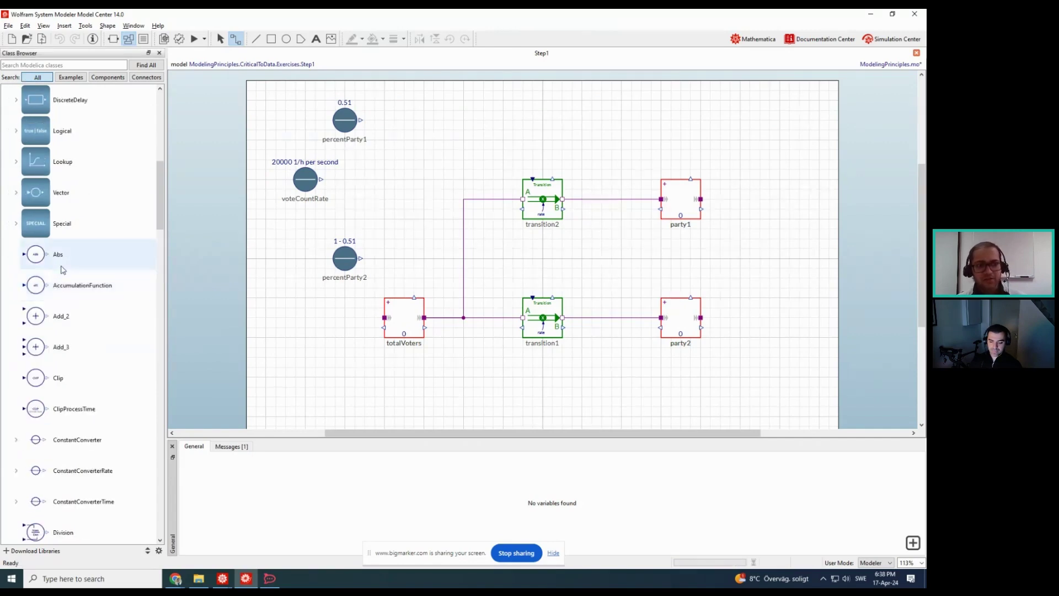
scroll(62, 269, down, 1)
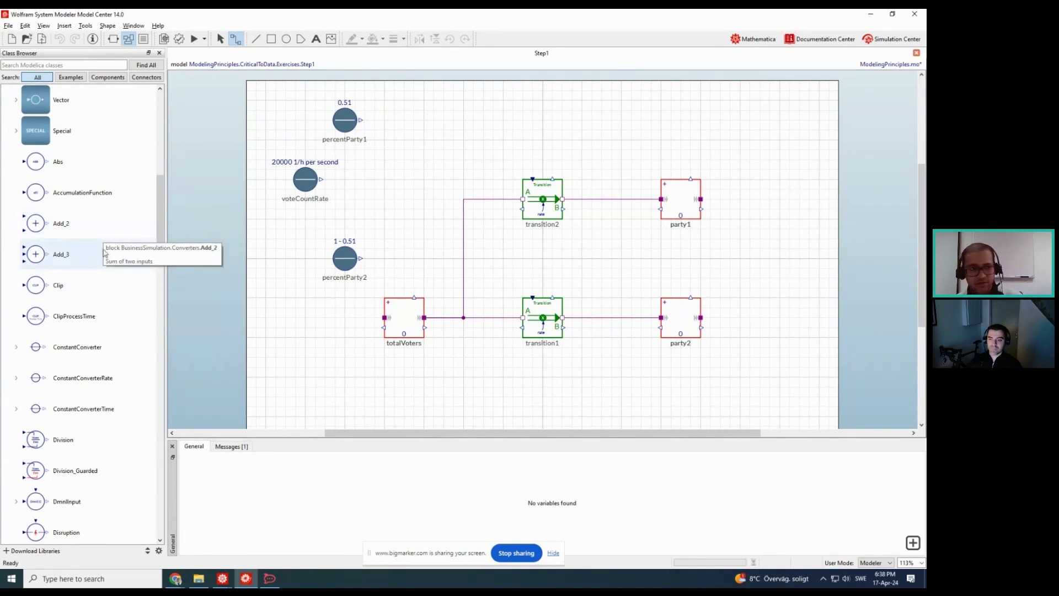
scroll(91, 309, down, 1)
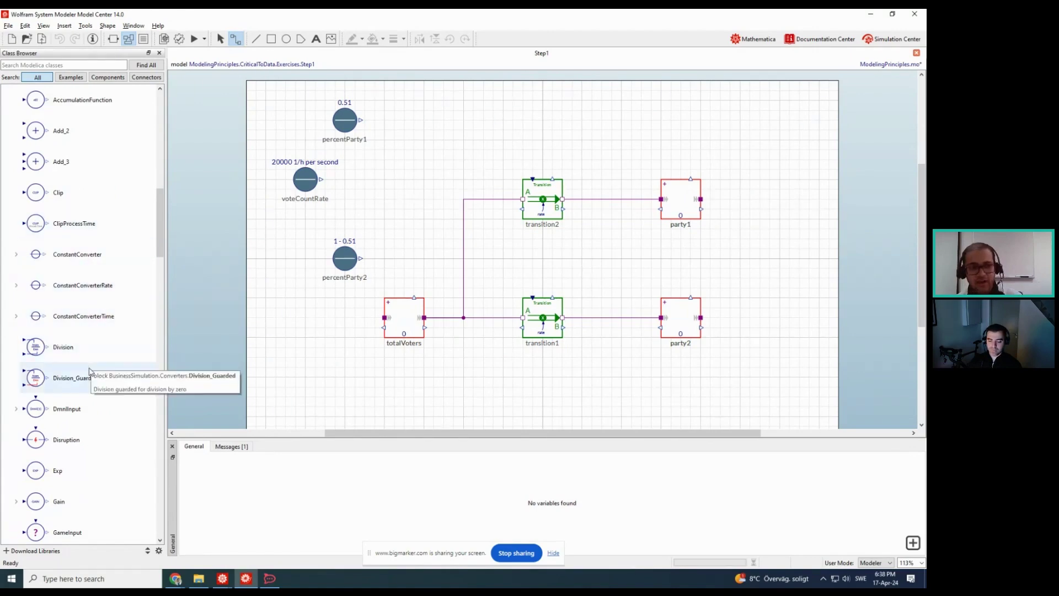
scroll(90, 371, down, 1)
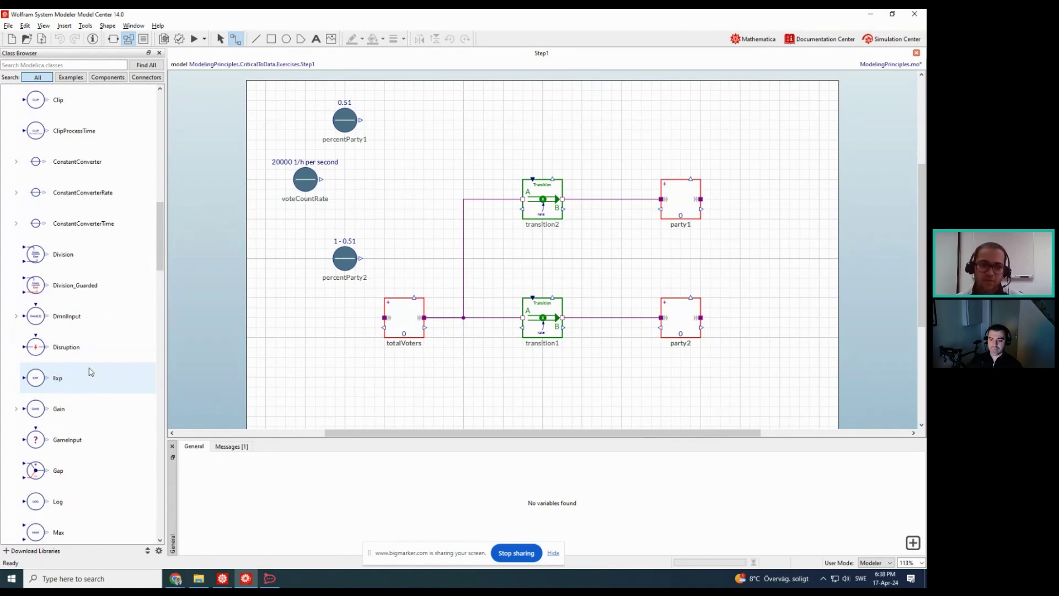
scroll(82, 401, down, 1)
scroll(80, 409, down, 1)
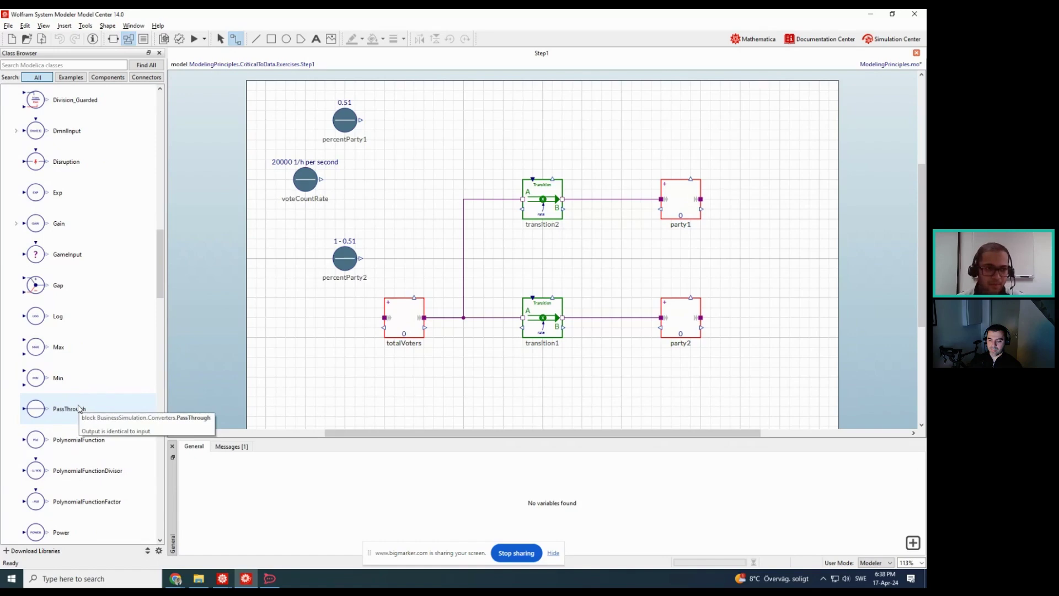
scroll(77, 414, down, 1)
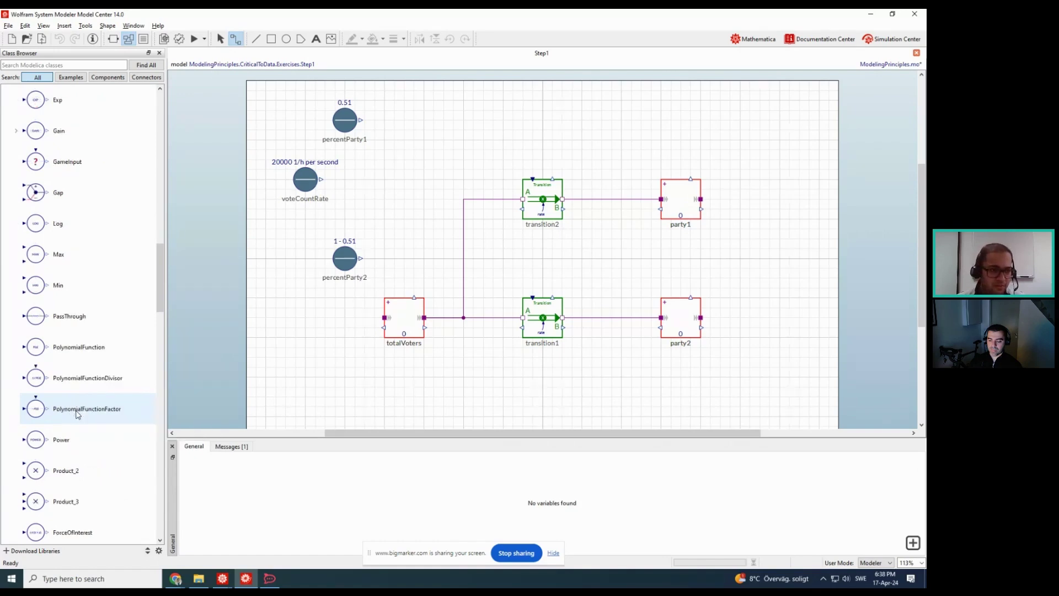
scroll(82, 408, down, 1)
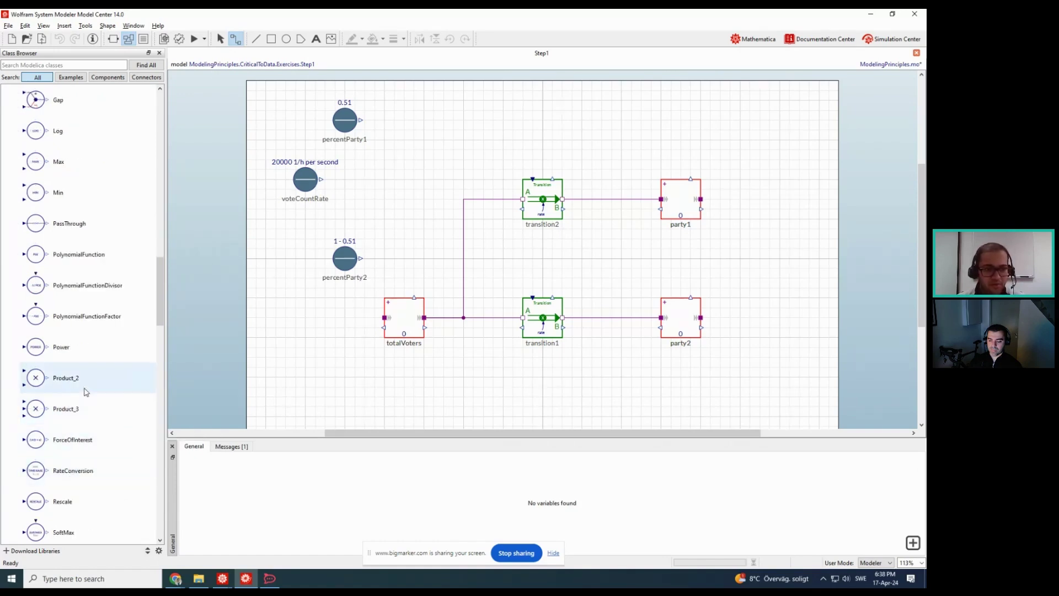
click(87, 387)
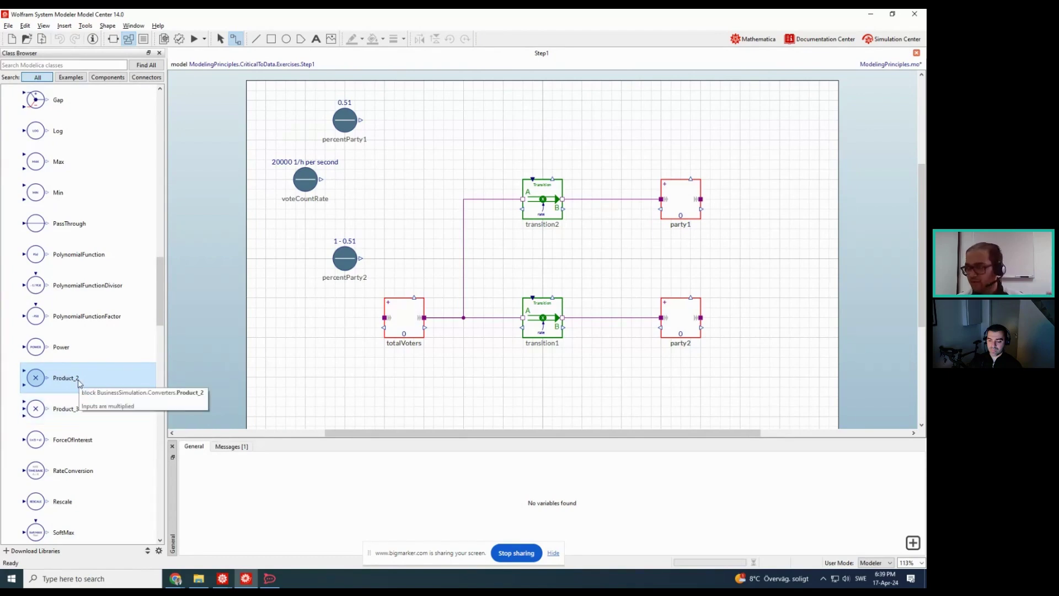
drag(78, 382, 423, 141)
click(391, 132)
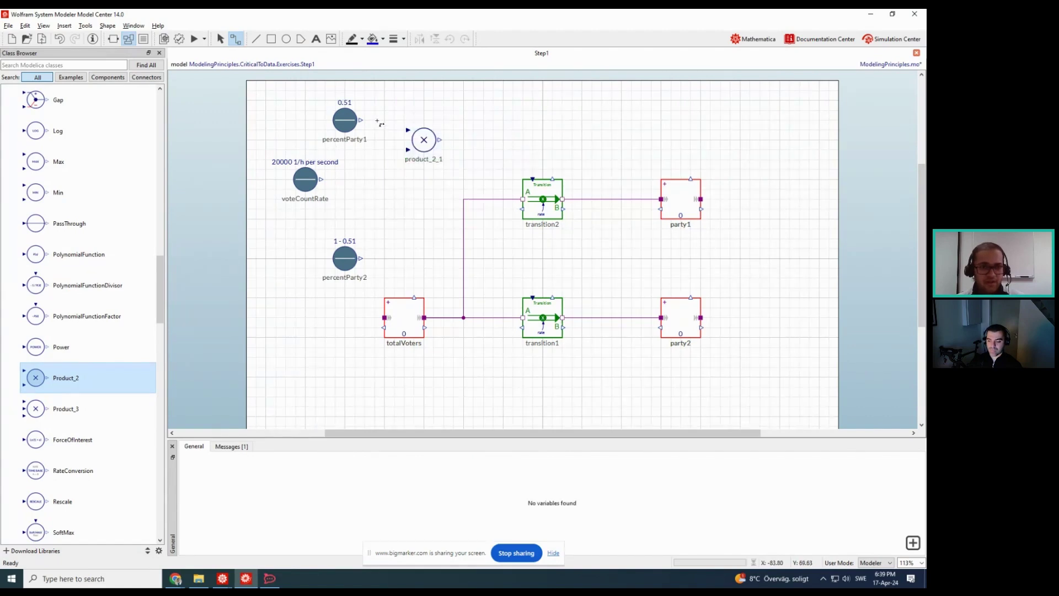
drag(424, 148, 444, 148)
click(377, 135)
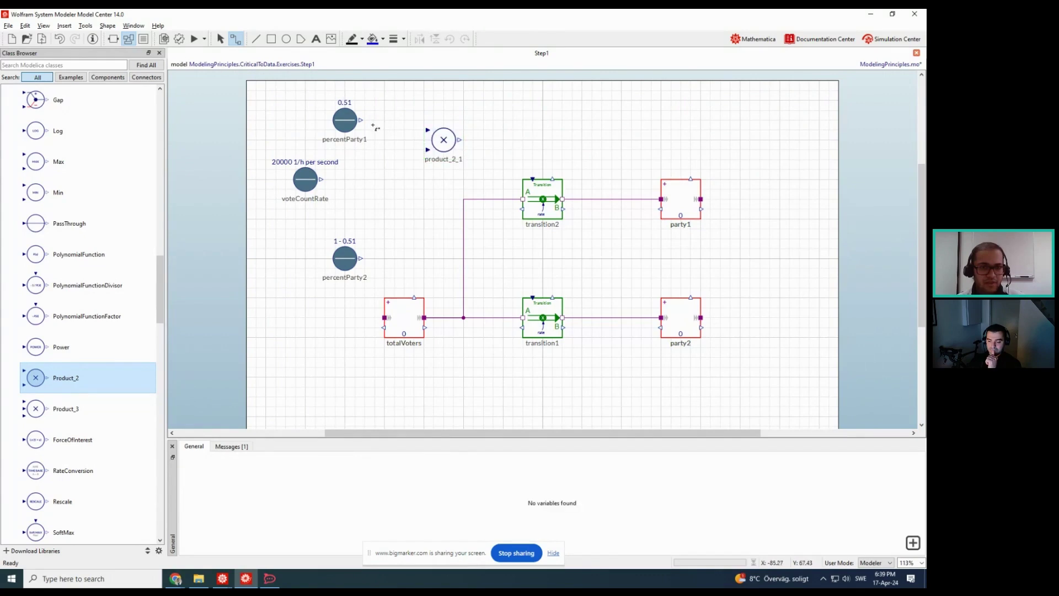
Connect percentParty1 and voteCountRate to the product block's two inputs, and its output to the rate input of transition2
drag(361, 119, 427, 130)
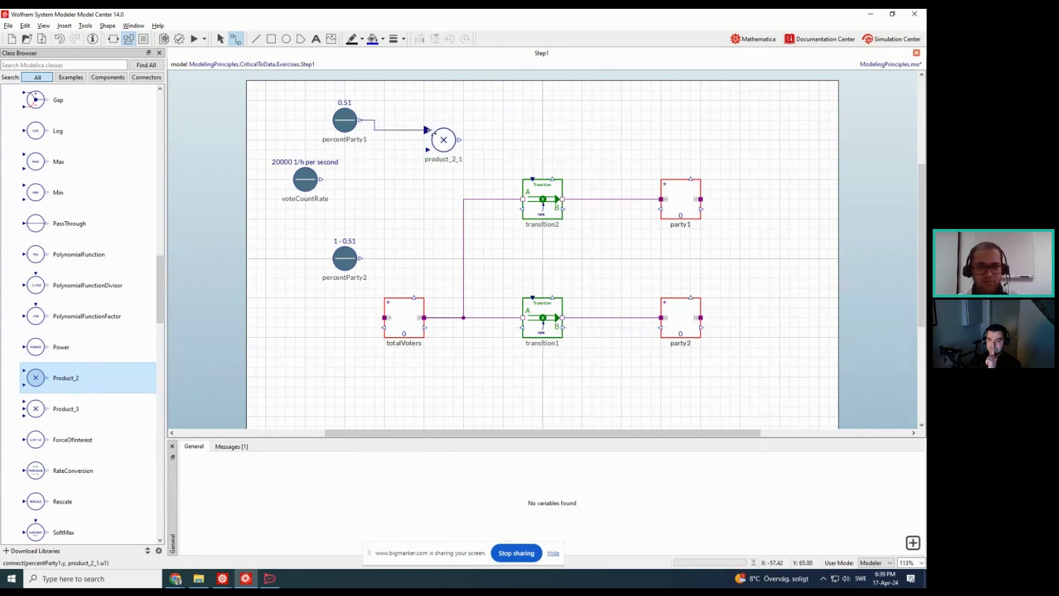
click(428, 129)
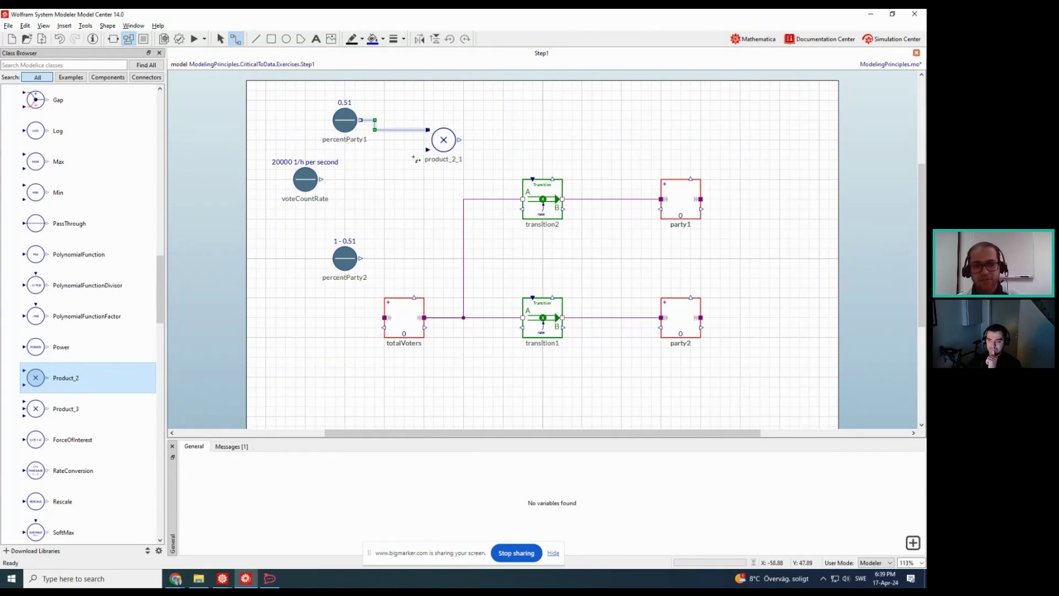
click(447, 148)
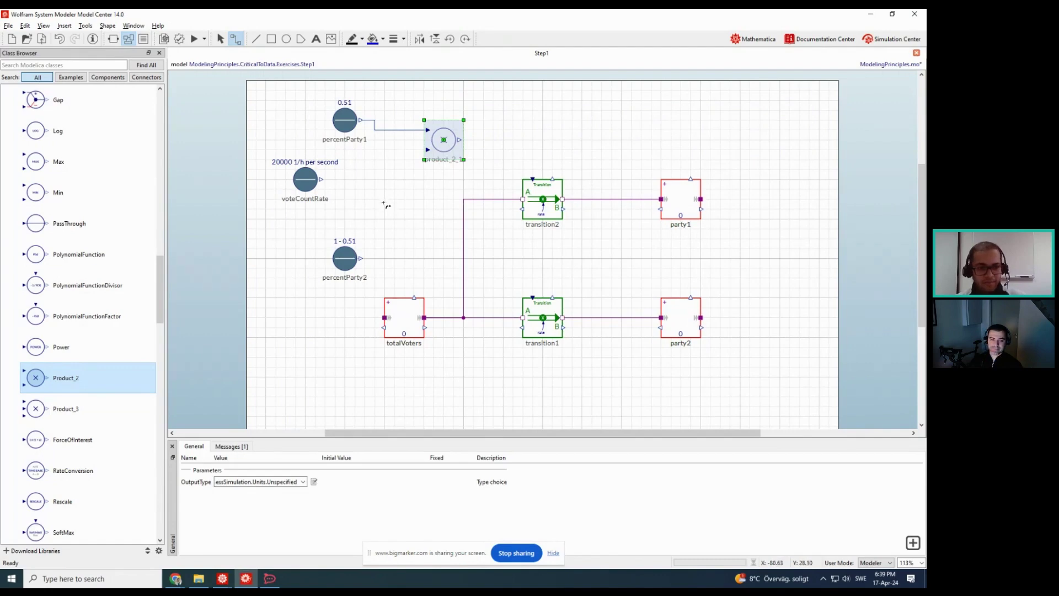
click(458, 140)
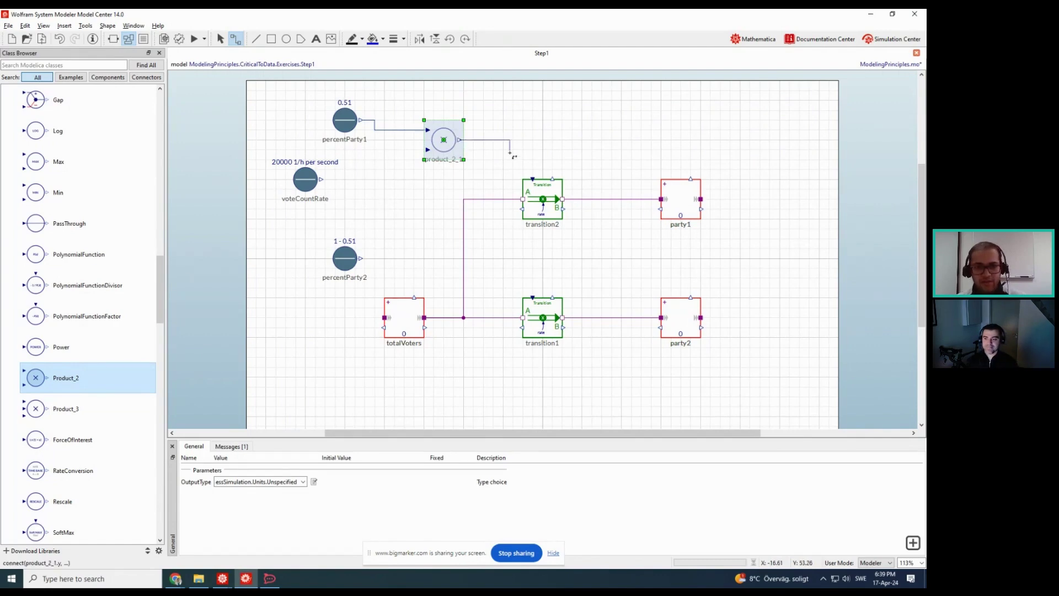
click(532, 179)
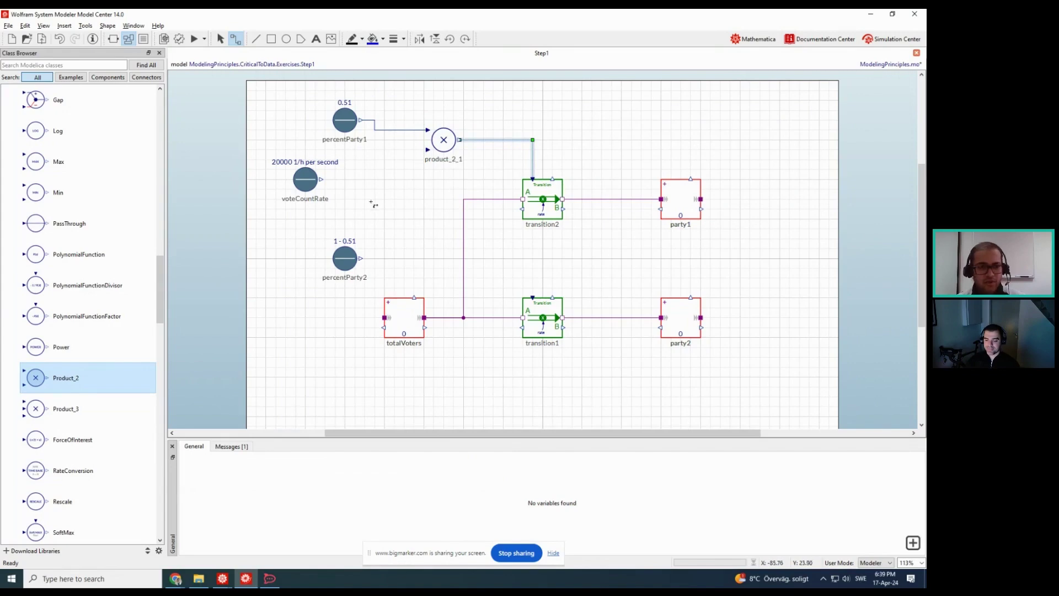
click(320, 179)
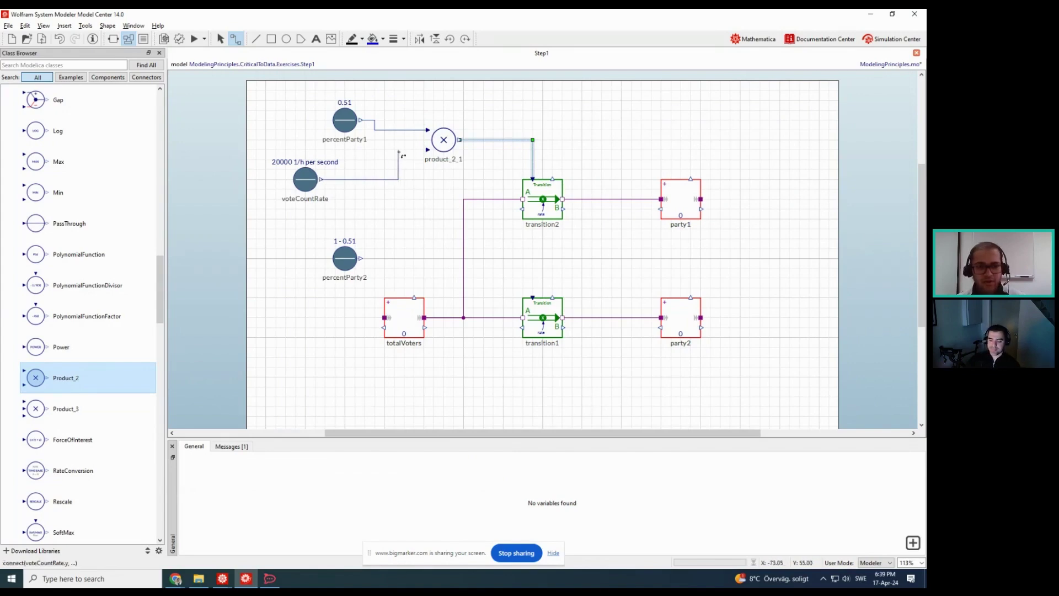
click(428, 149)
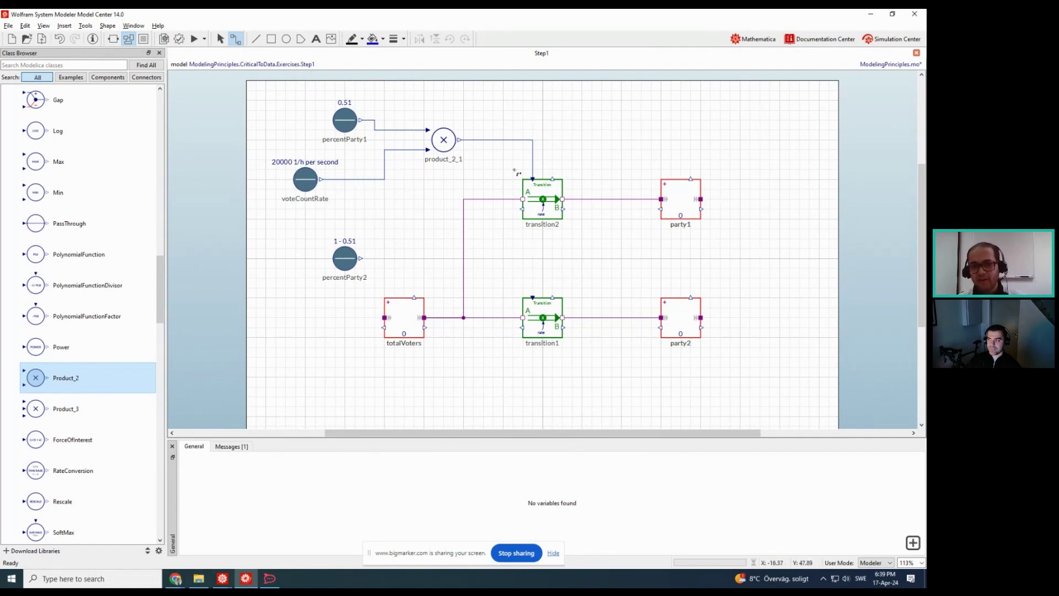
Place a second Product_2 block beside percentParty2 and connect its output to the rate input of transition1
click(535, 194)
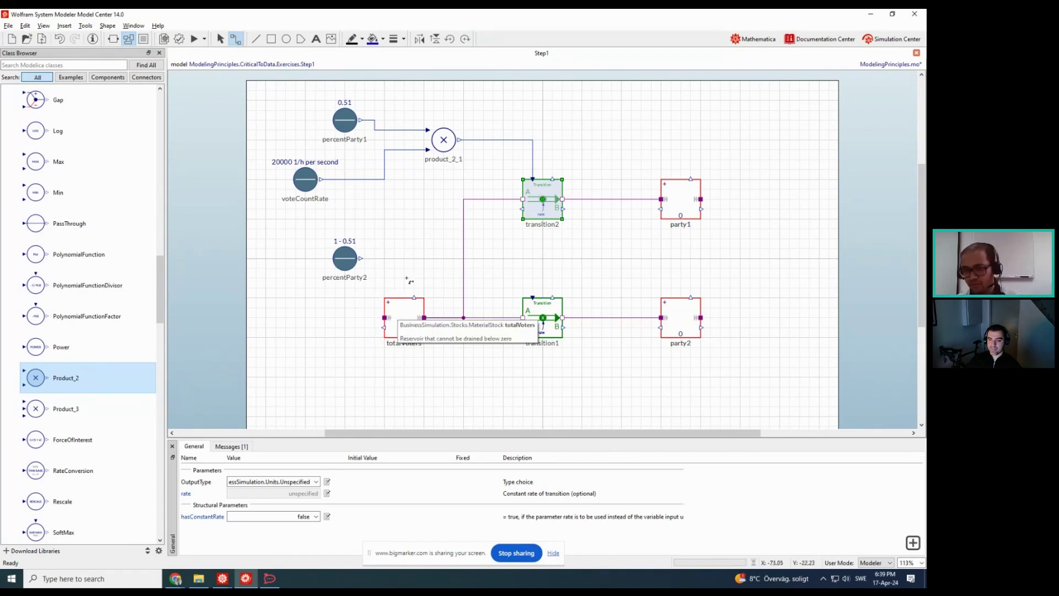
click(433, 178)
click(440, 150)
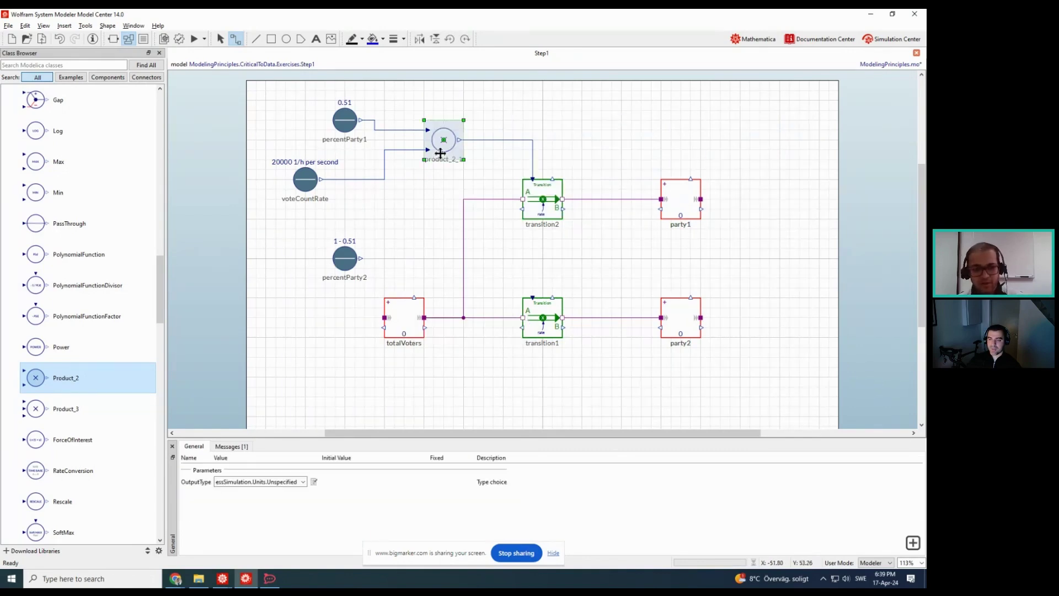
mouse_move(440, 151)
mouse_down()
mouse_move(449, 161)
mouse_move(437, 269)
mouse_move(428, 270)
mouse_move(533, 298)
mouse_up()
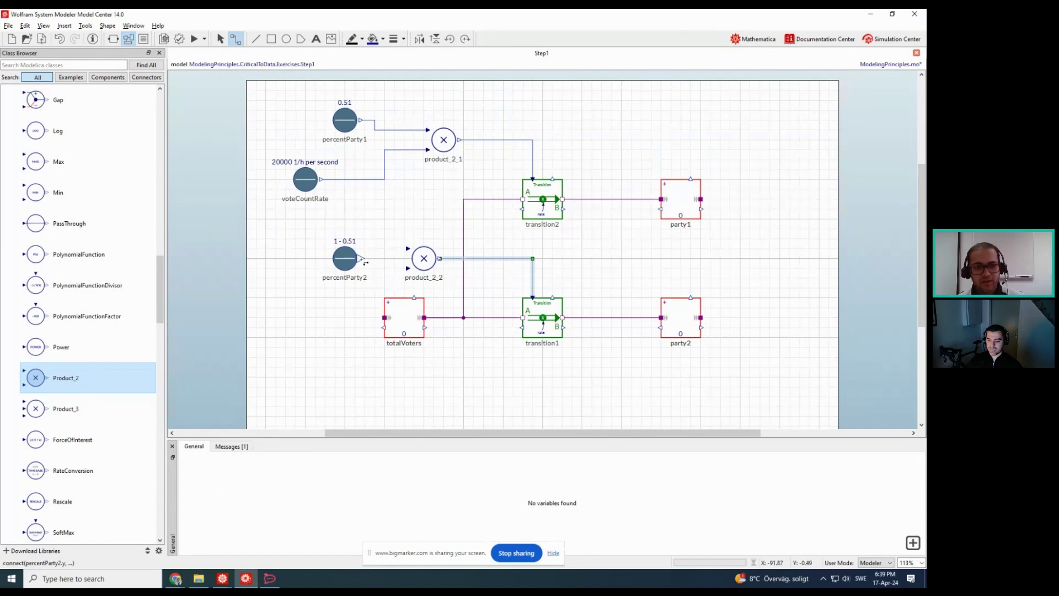
Connect percentParty2 and voteCountRate to the second product block's inputs, moving percentParty2 down and to the left
drag(363, 259, 408, 270)
drag(344, 262, 321, 280)
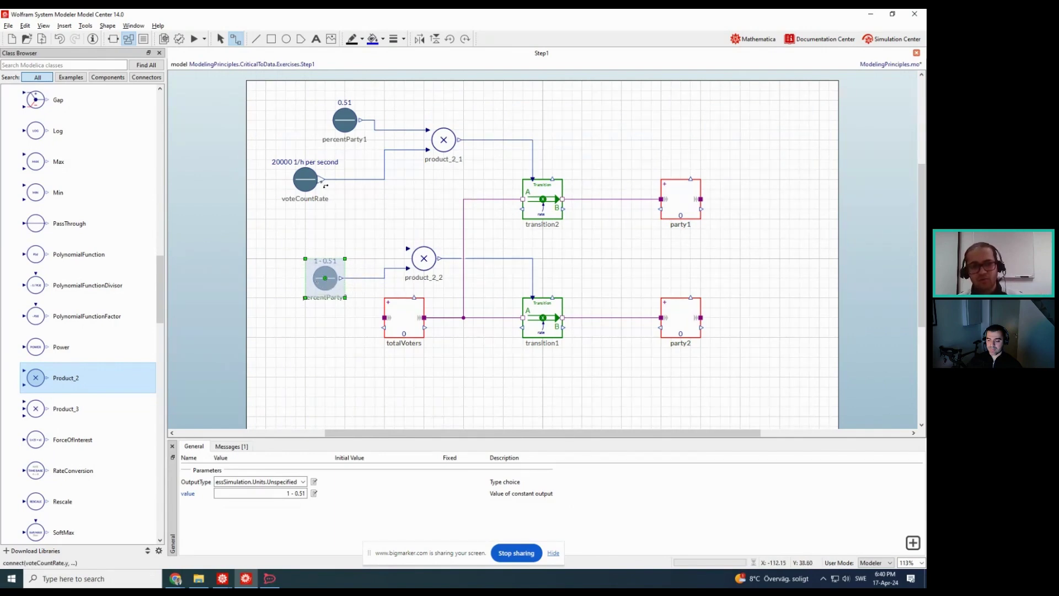
drag(324, 185, 408, 248)
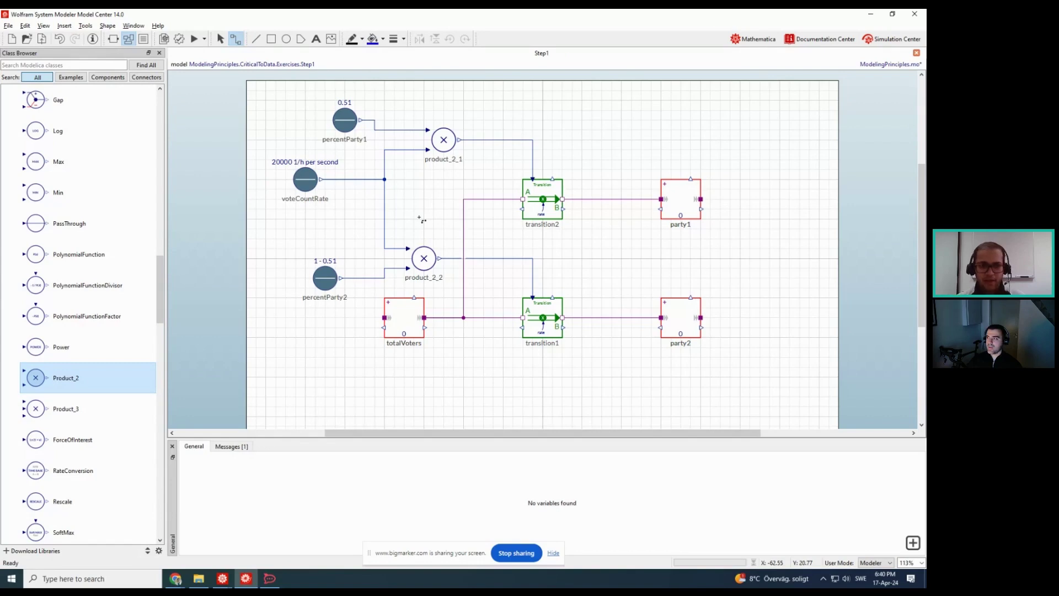
Set the initial value of the totalVoters stock to 1000000
click(411, 326)
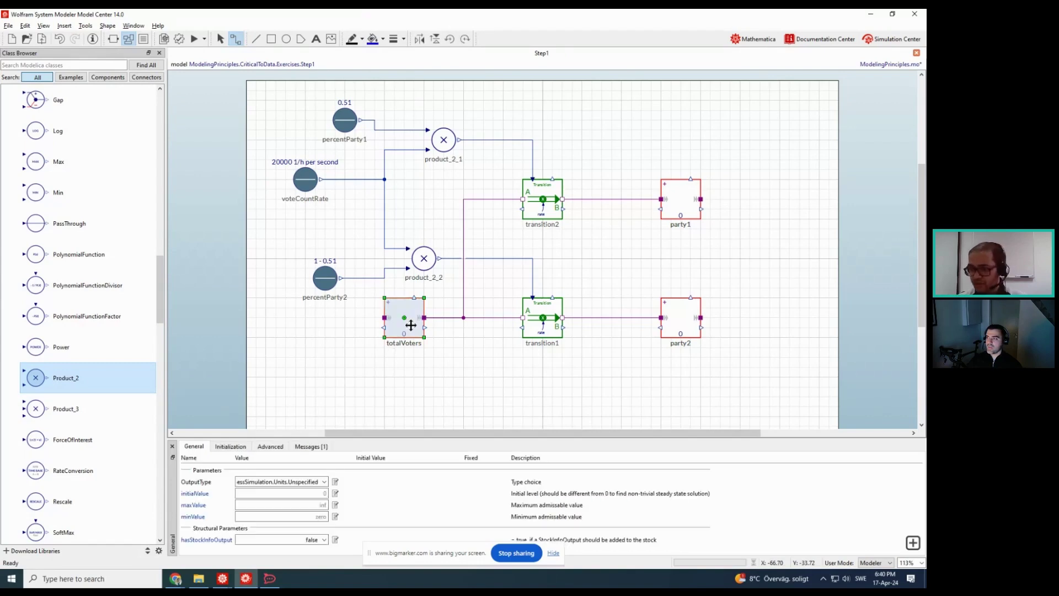
click(325, 493)
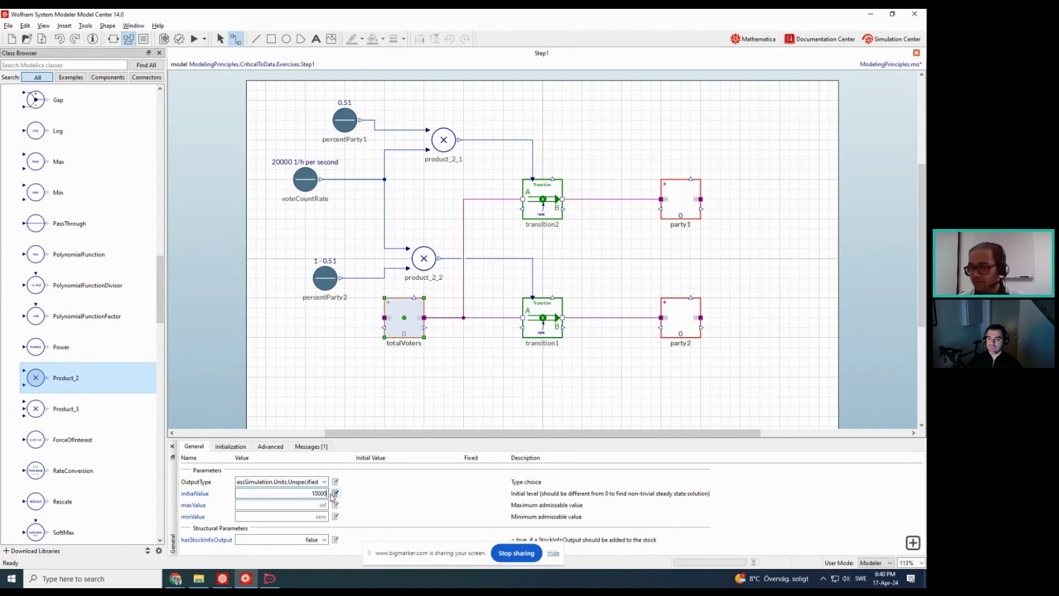
text(1000000)
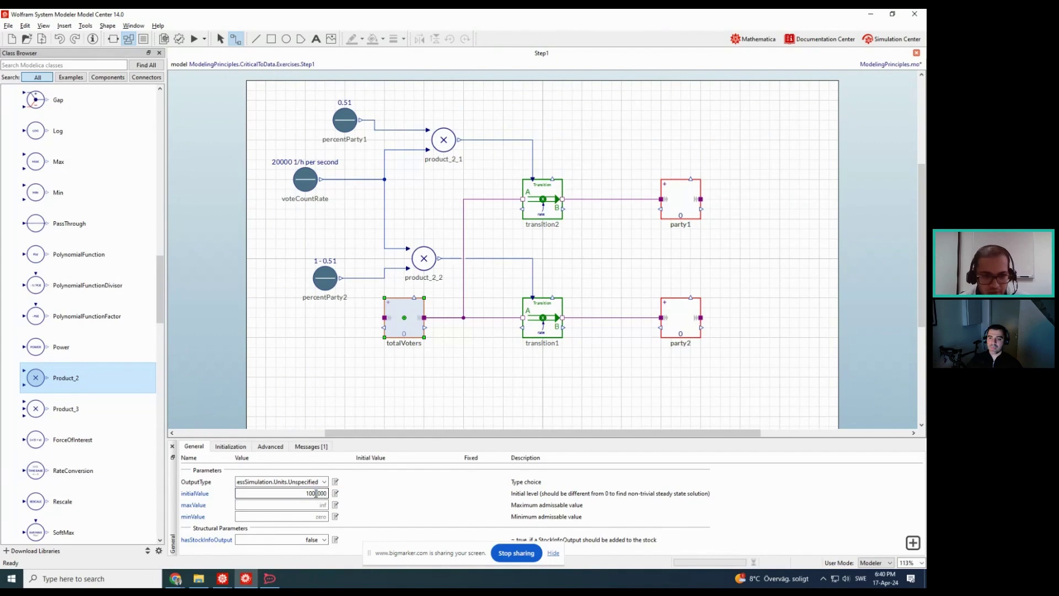
key(Return)
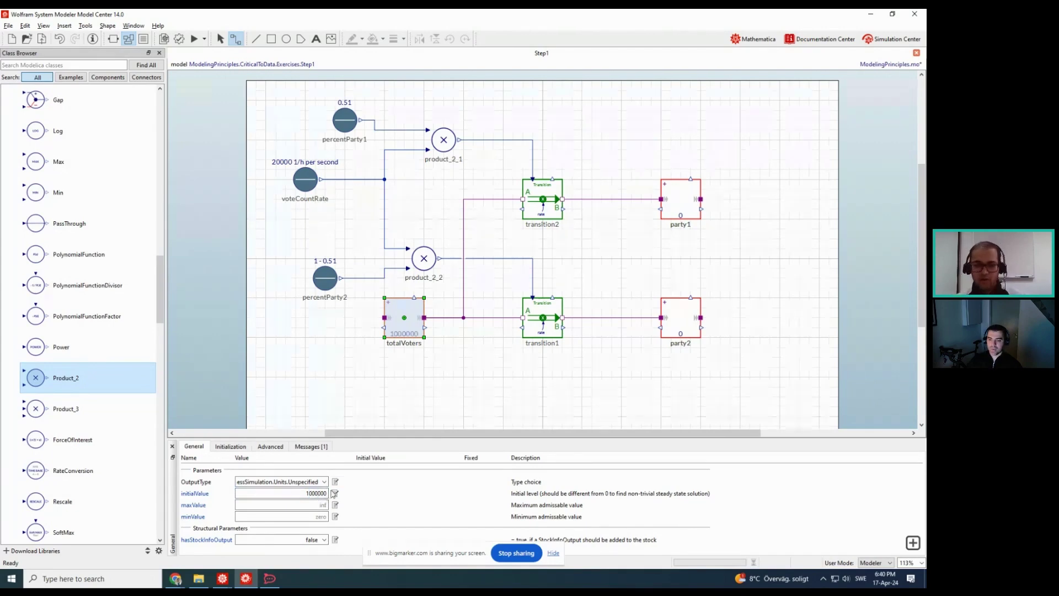
click(403, 325)
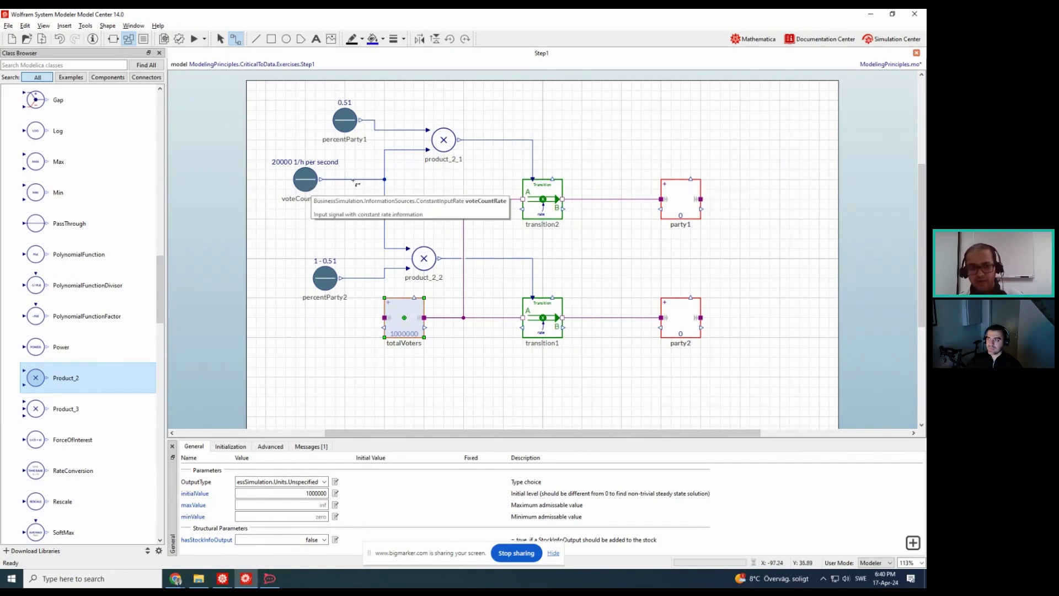
Examine the values of percentParty1 and percentParty2 and the type parameters of voteCountRate's value
click(348, 126)
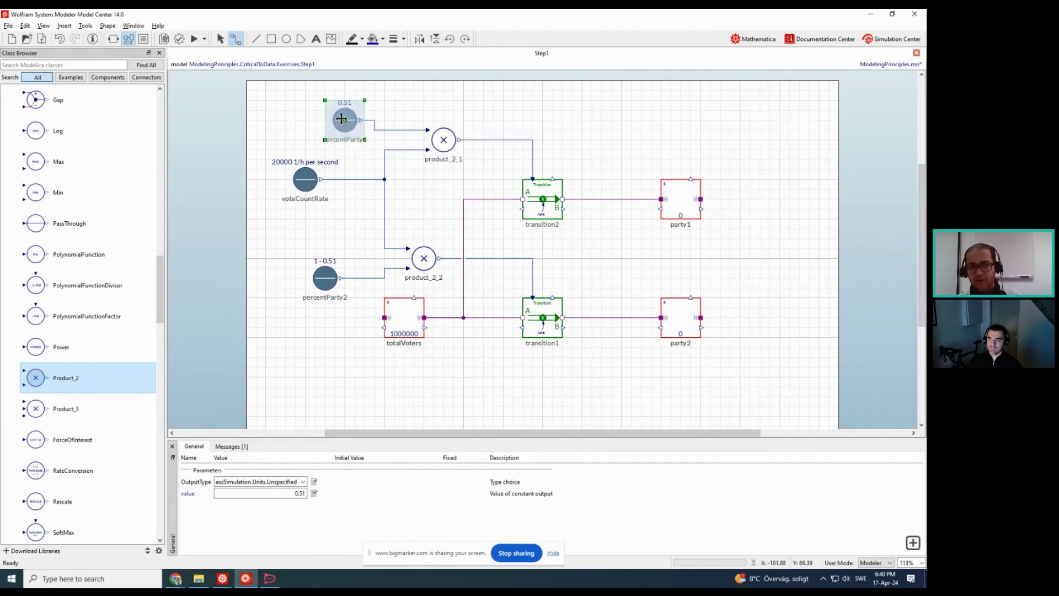
click(324, 285)
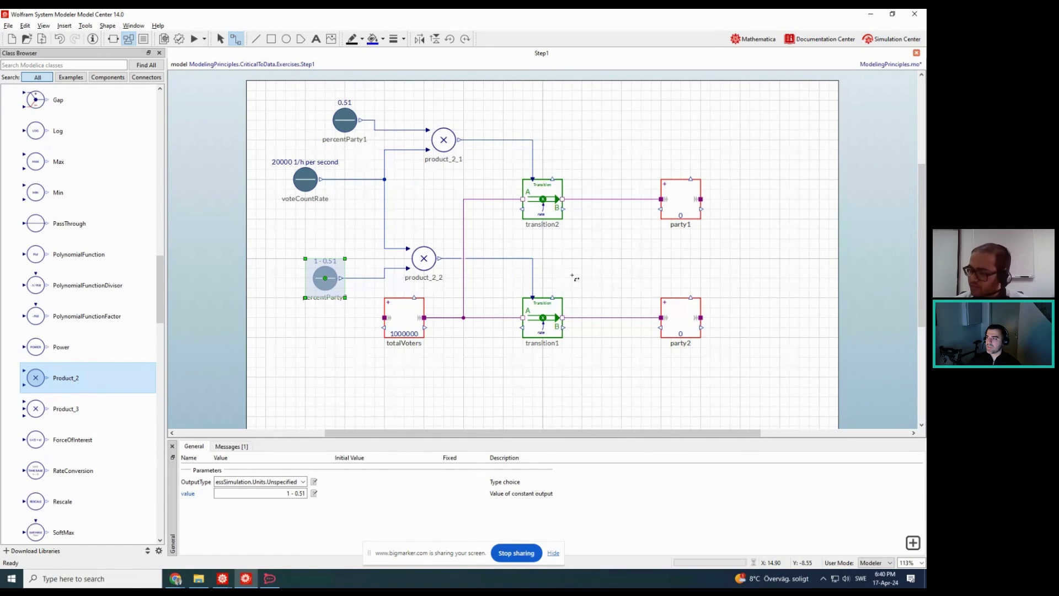
key(alt+Tab)
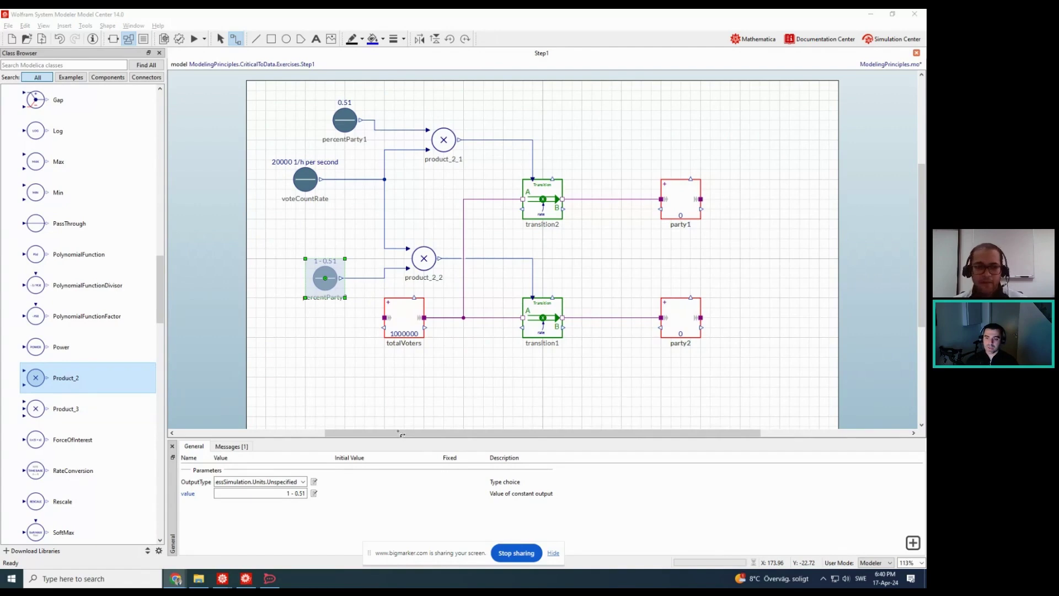
click(314, 493)
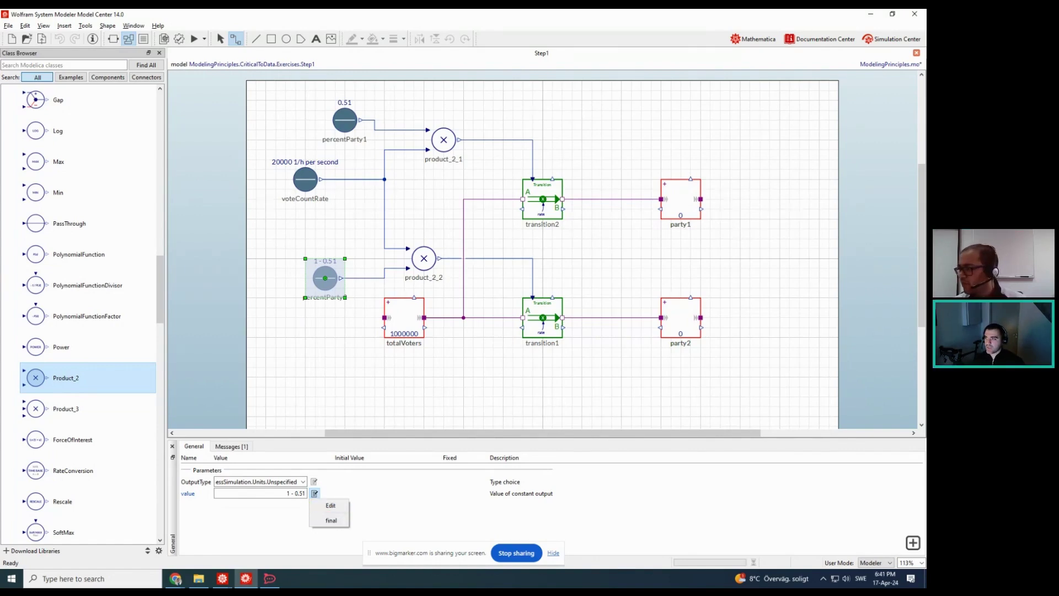
key(alt+Tab)
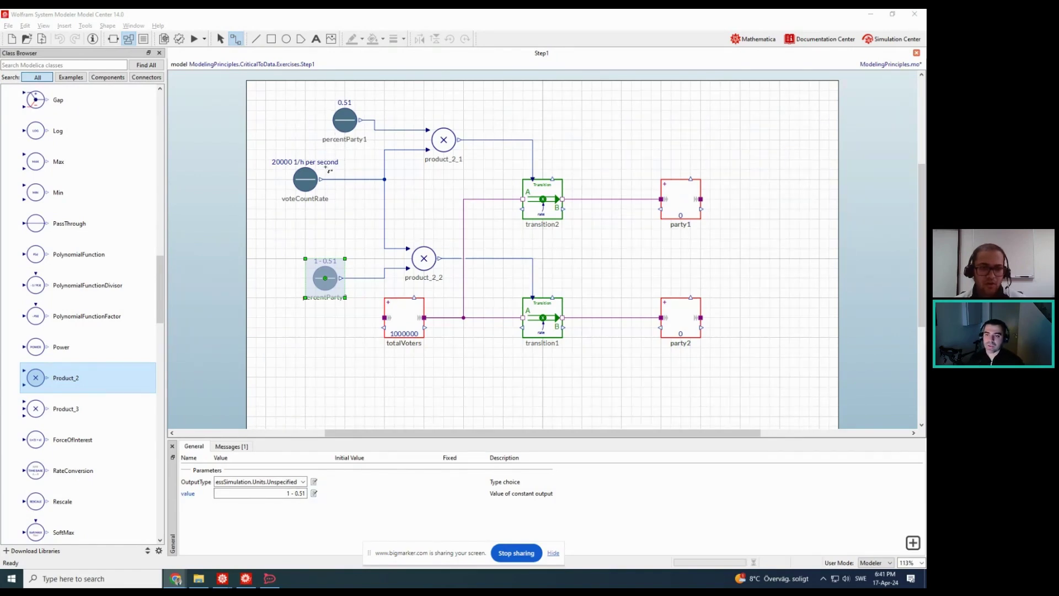
click(306, 178)
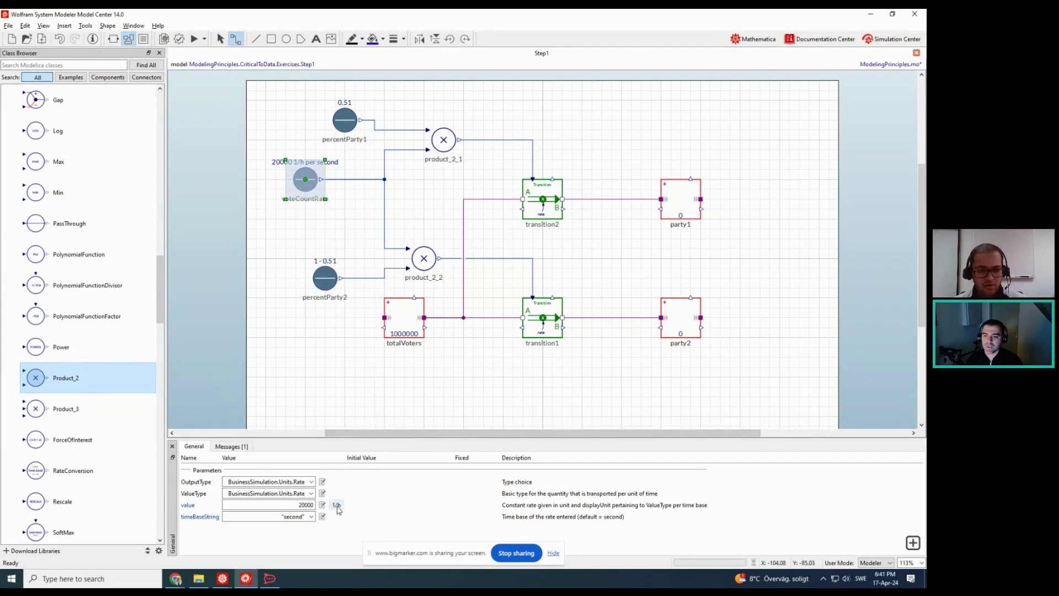
click(337, 505)
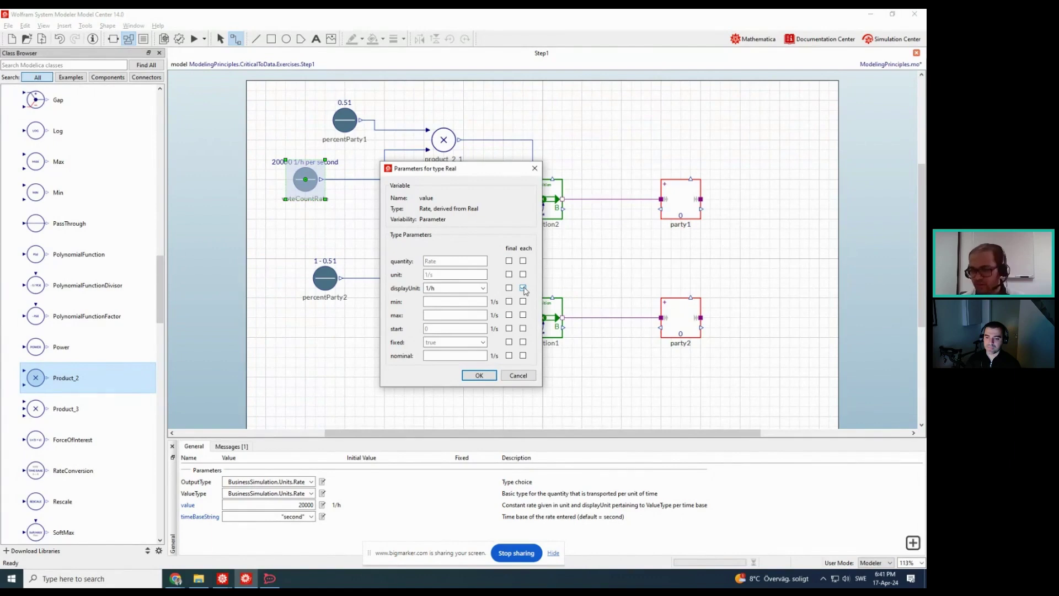
click(523, 288)
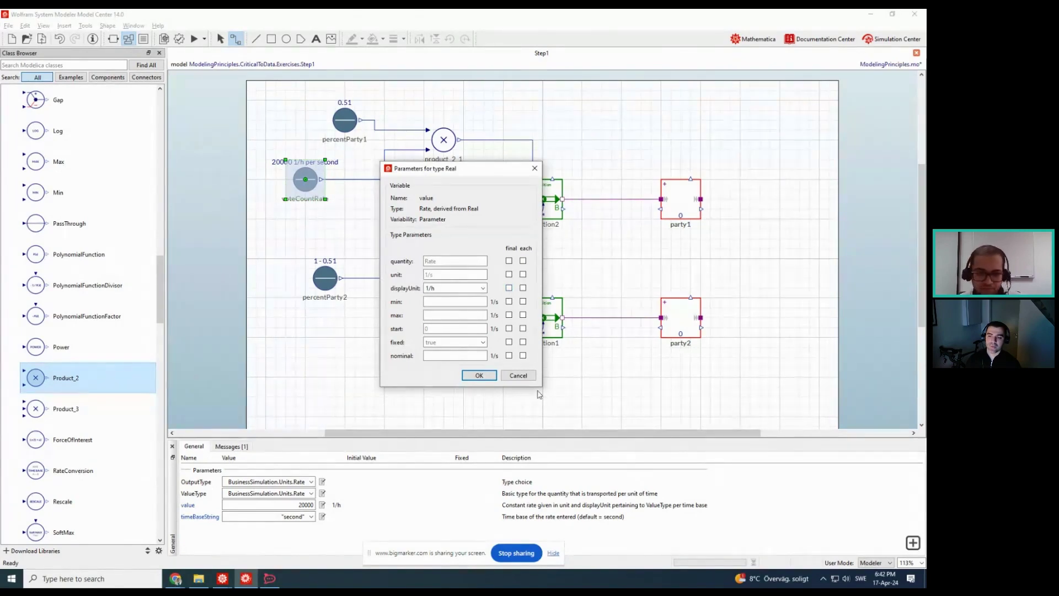
click(518, 375)
click(430, 391)
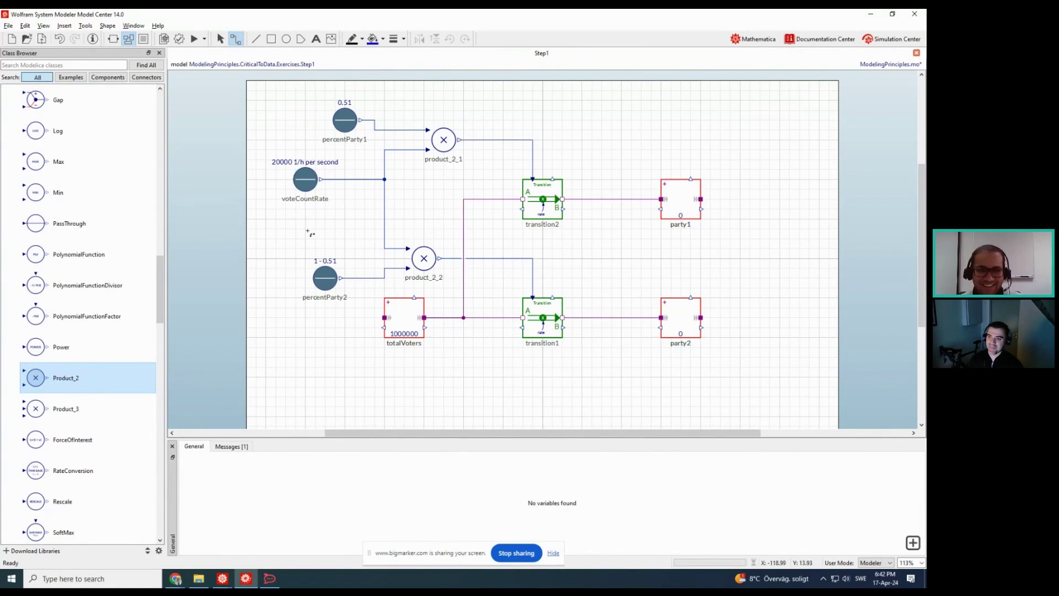
key(Escape)
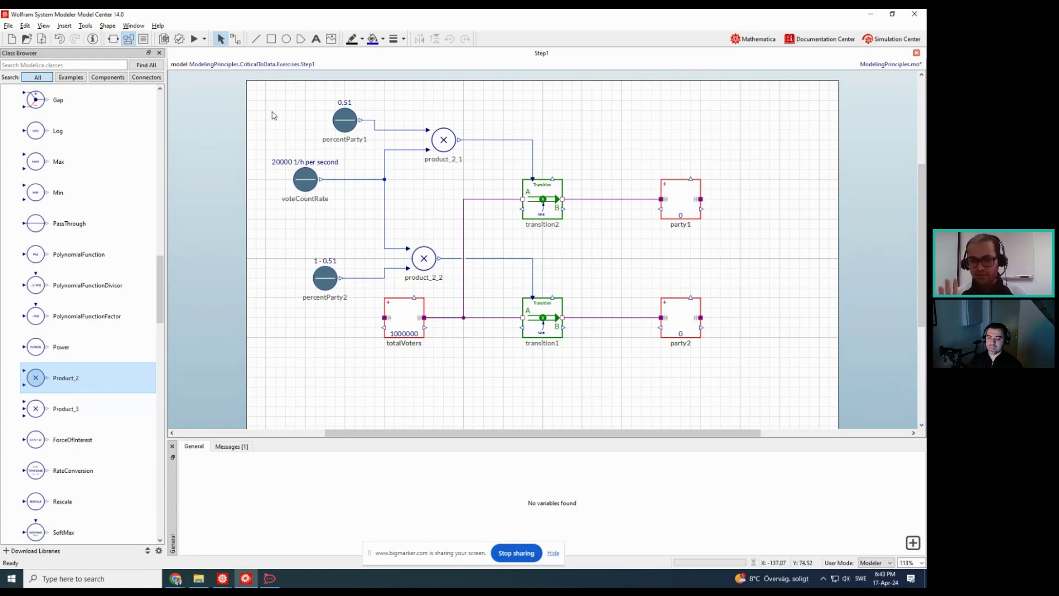
click(334, 117)
click(304, 179)
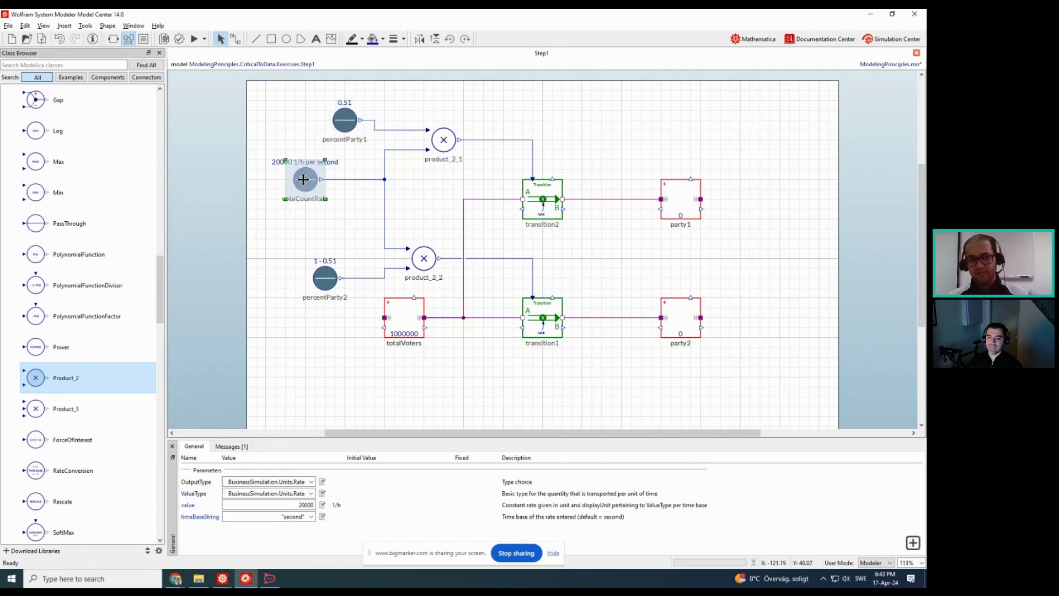
click(332, 135)
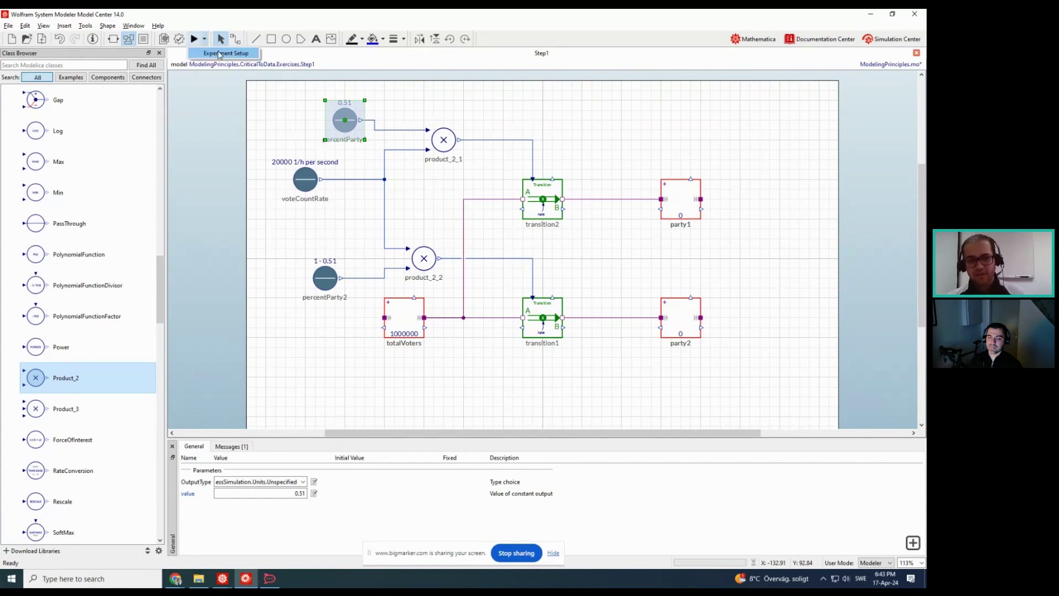
Set the experiment's stop time to 3 days and simulate the Step1 model
click(206, 40)
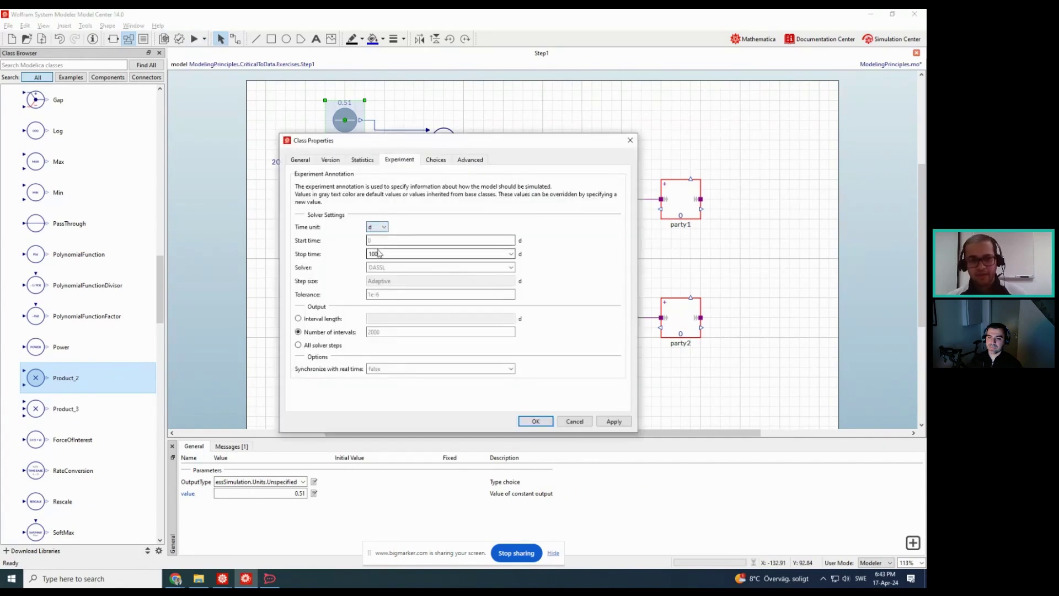
double_click(379, 254)
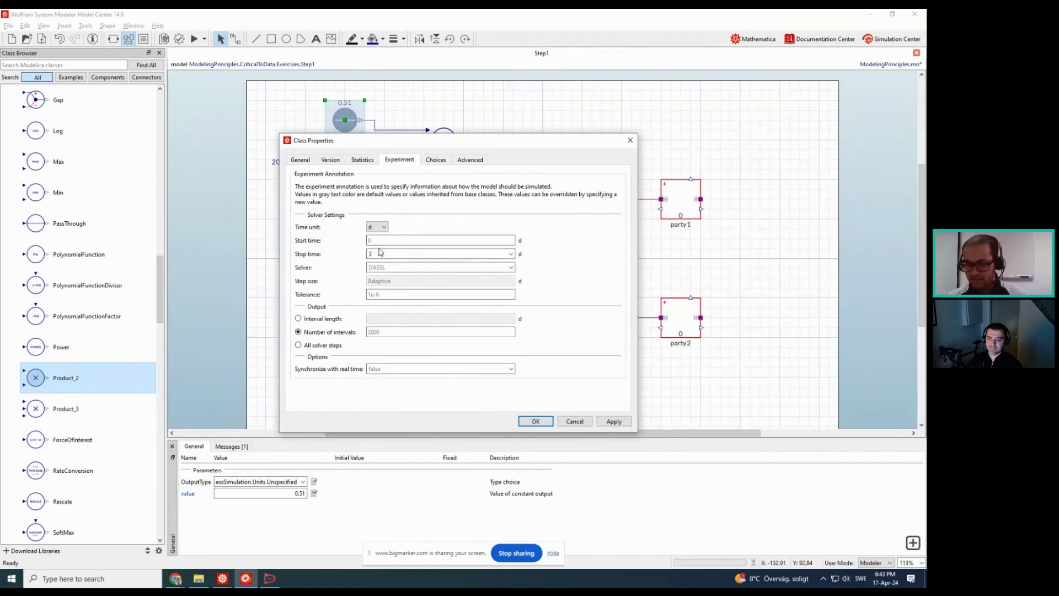
text(3)
click(536, 422)
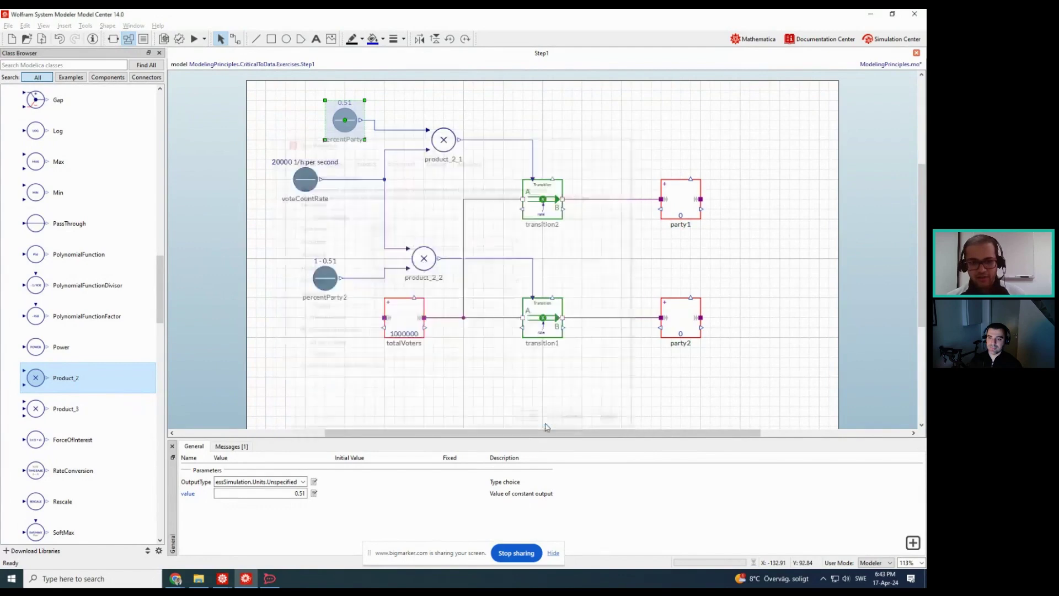
click(195, 39)
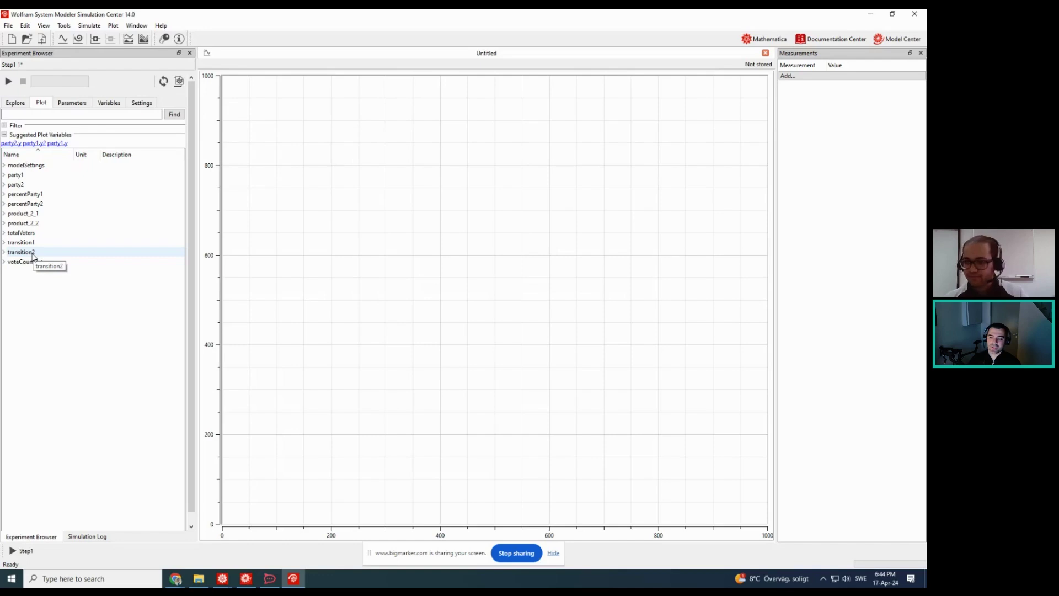
Switch to Model Center and disable the party 1 branch: product_2_1, transition2, party1, their connections and percentParty1
click(880, 39)
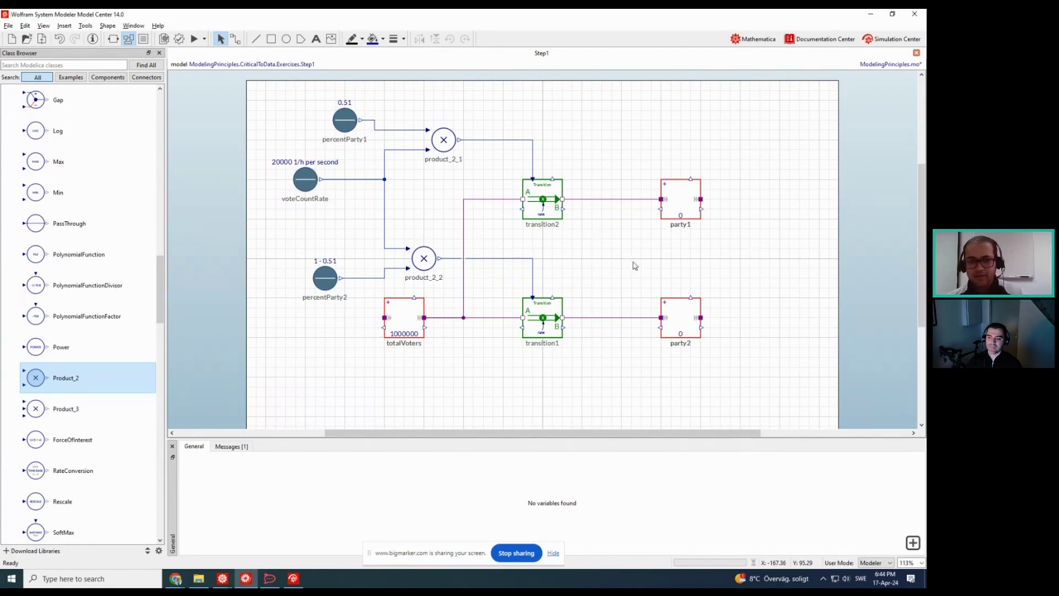
click(304, 179)
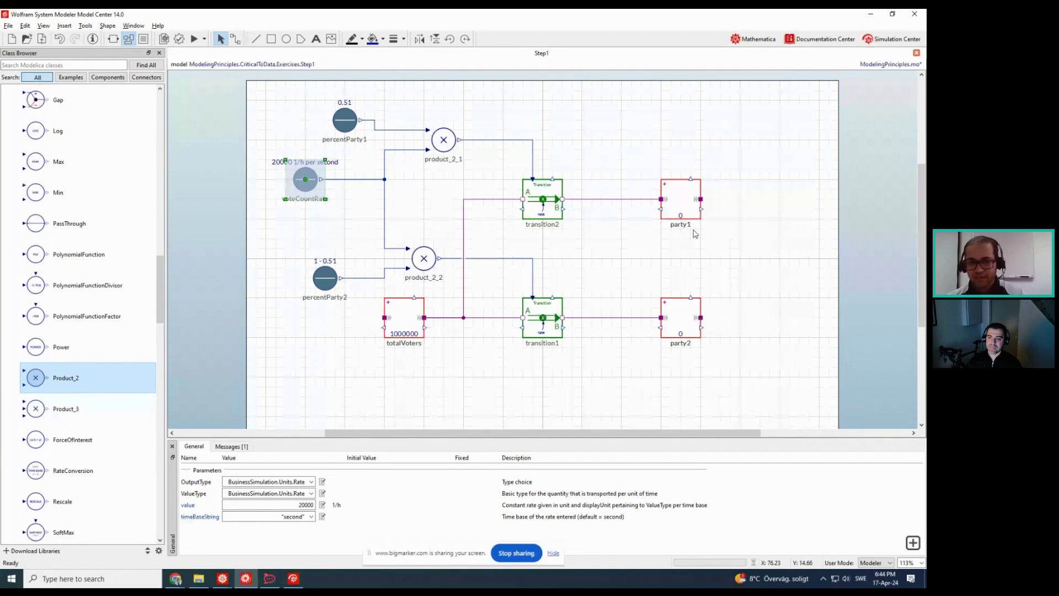
drag(731, 227, 447, 115)
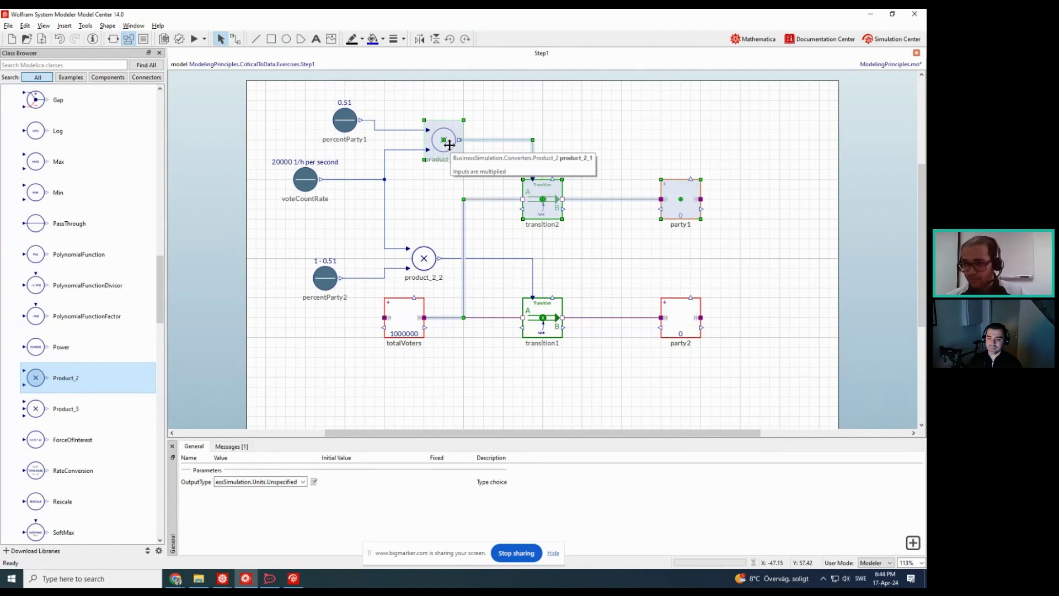
right_click(450, 144)
click(465, 151)
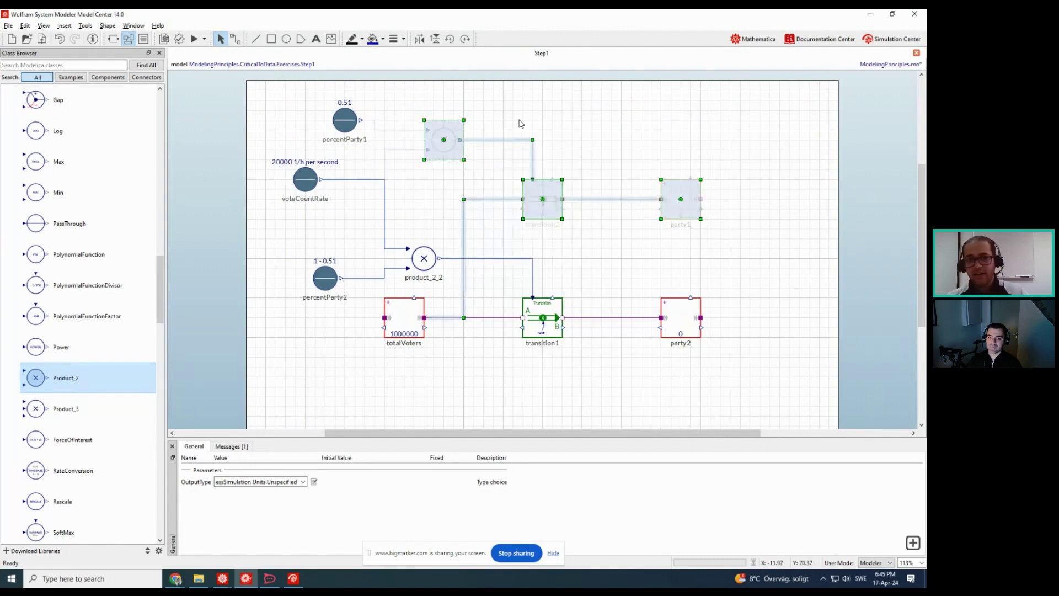
click(520, 124)
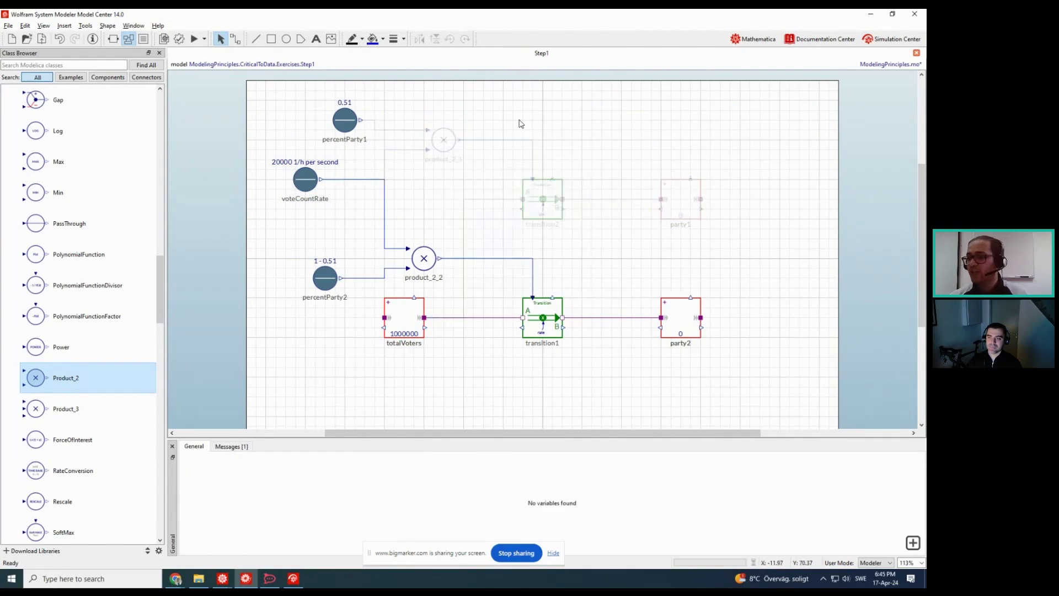
right_click(343, 118)
click(381, 221)
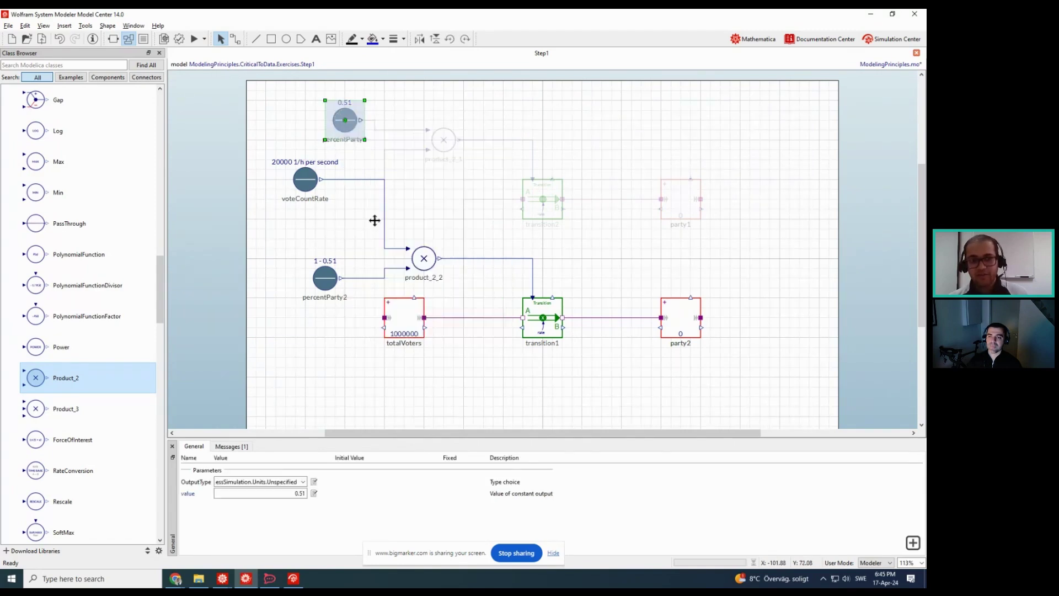
Set the timeBaseString of voteCountRate to "hour"
click(296, 181)
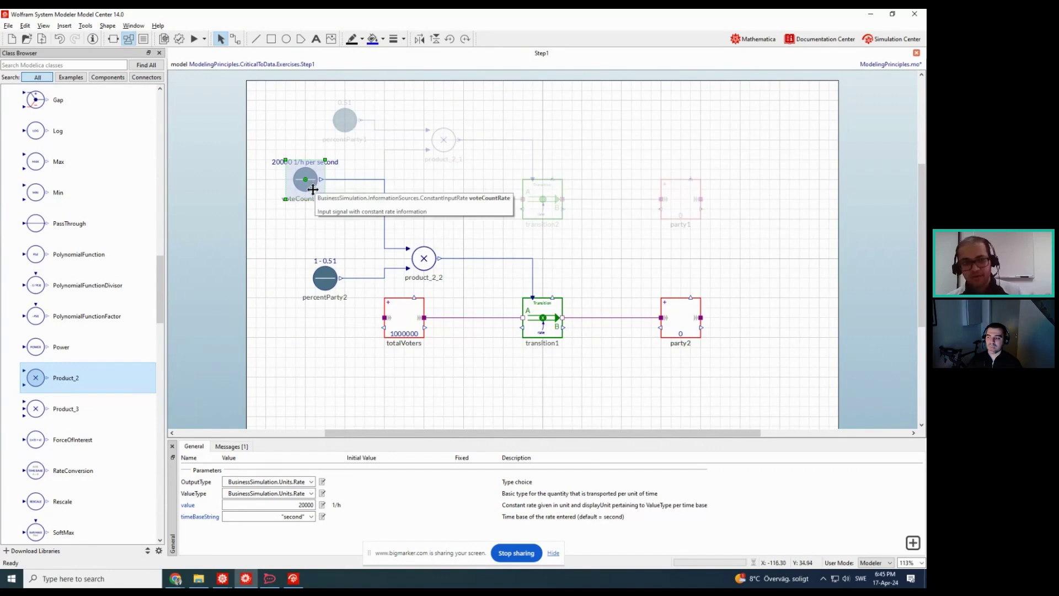
click(312, 517)
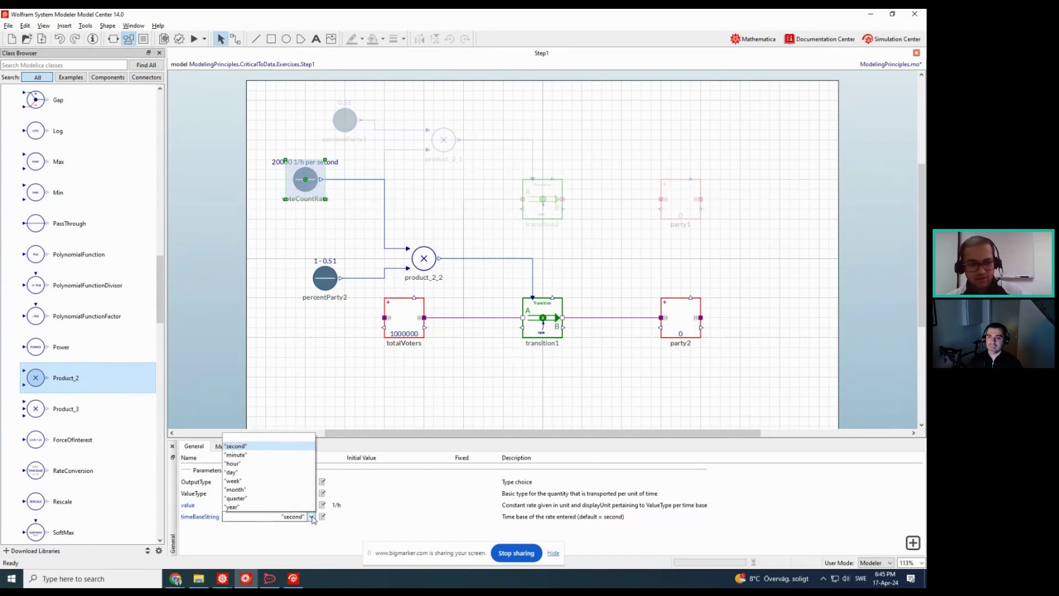
click(265, 466)
click(311, 517)
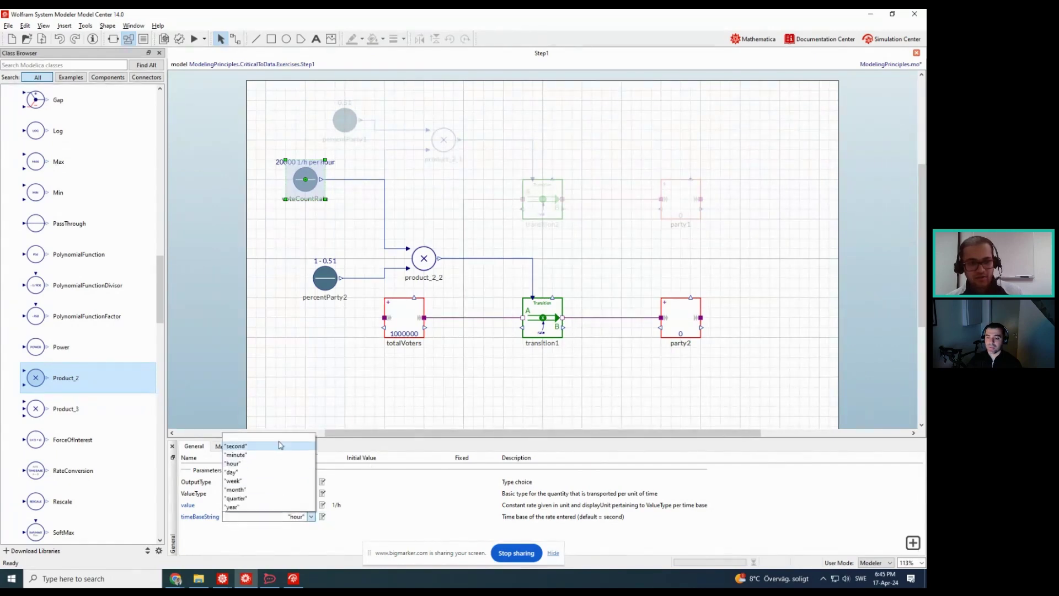
click(281, 445)
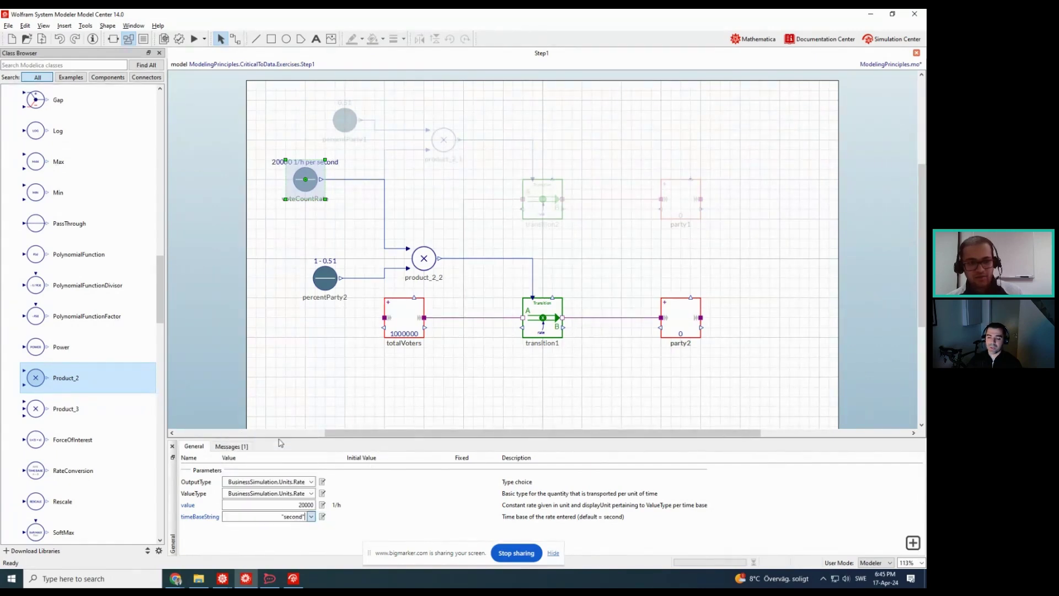
click(312, 516)
click(277, 467)
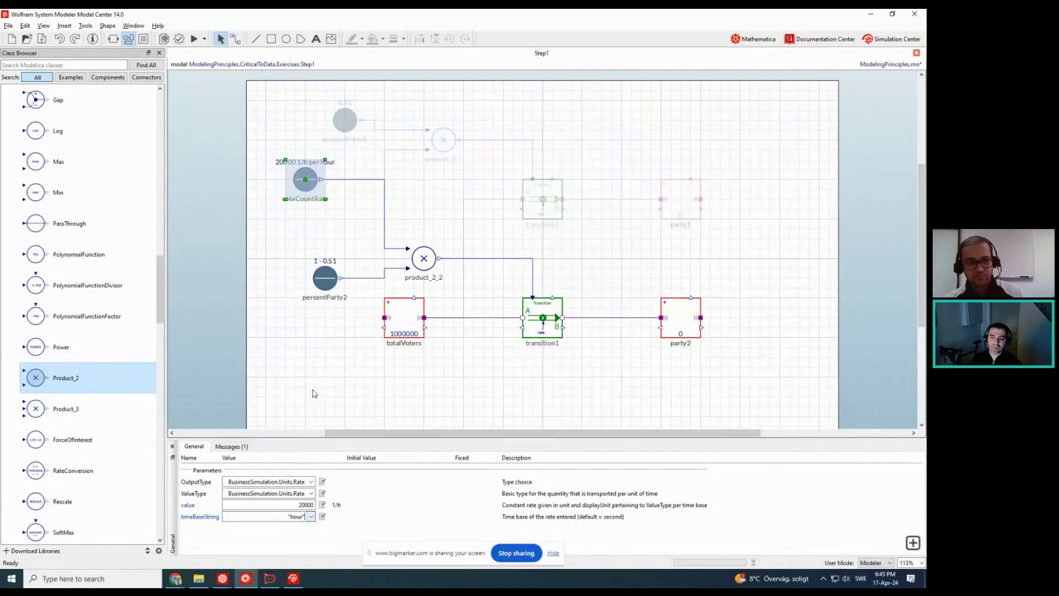
click(314, 393)
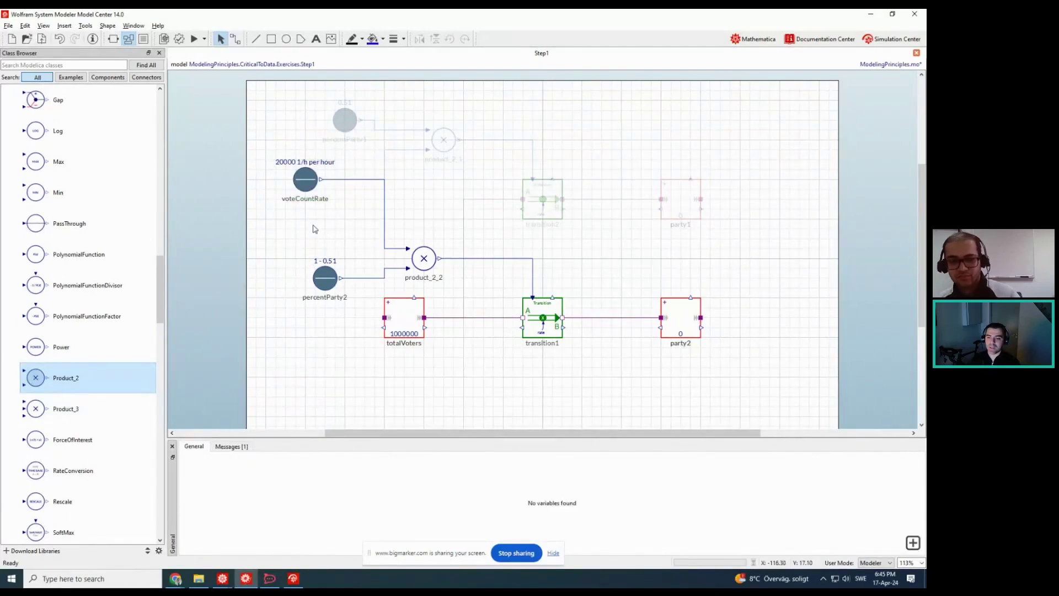
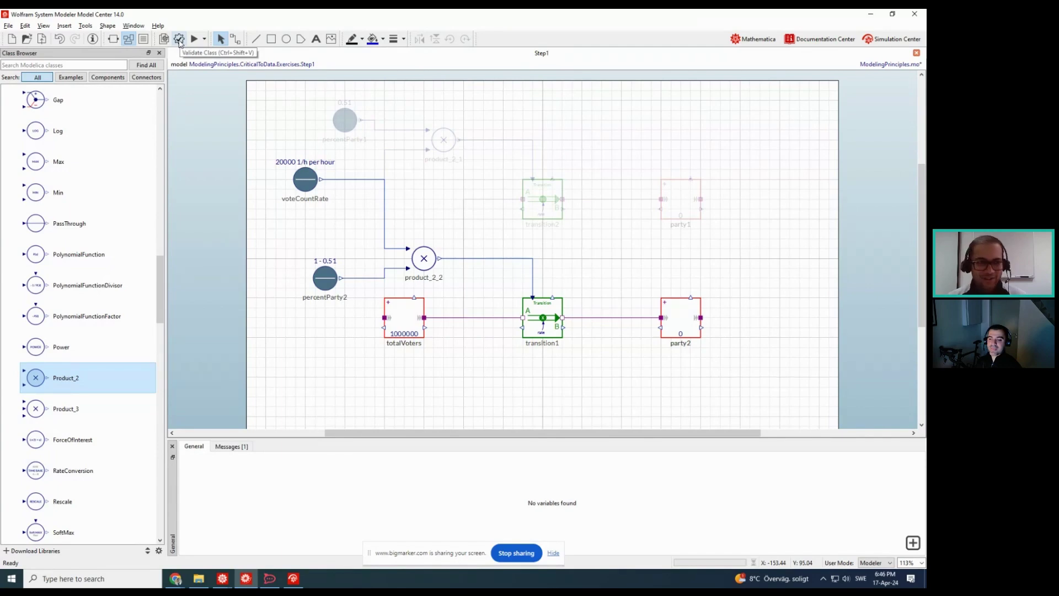
Validate the Step1 model and read the translation messages about its units and equations
click(180, 40)
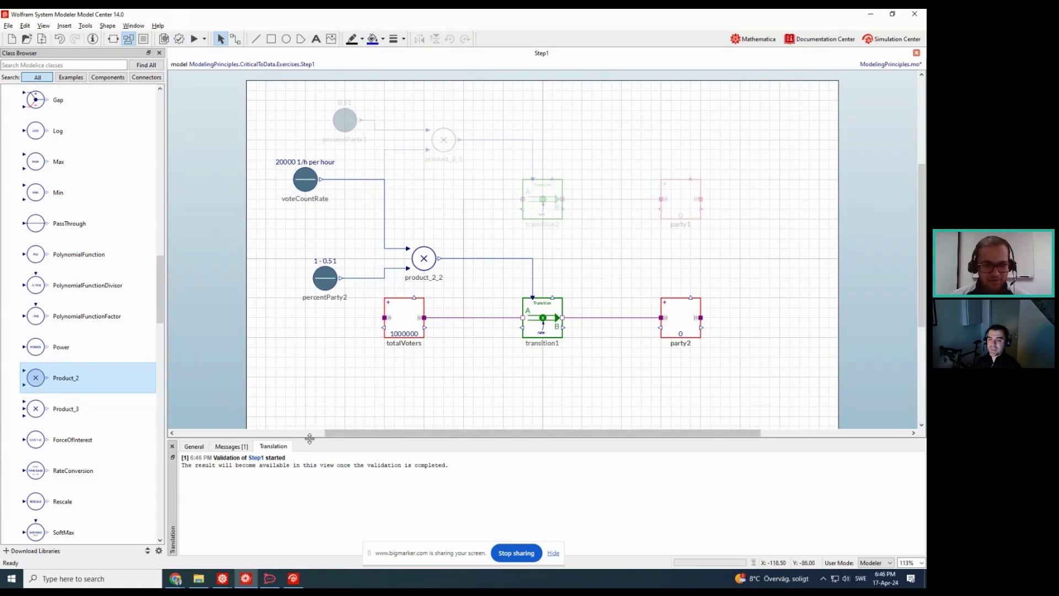
drag(309, 438, 310, 408)
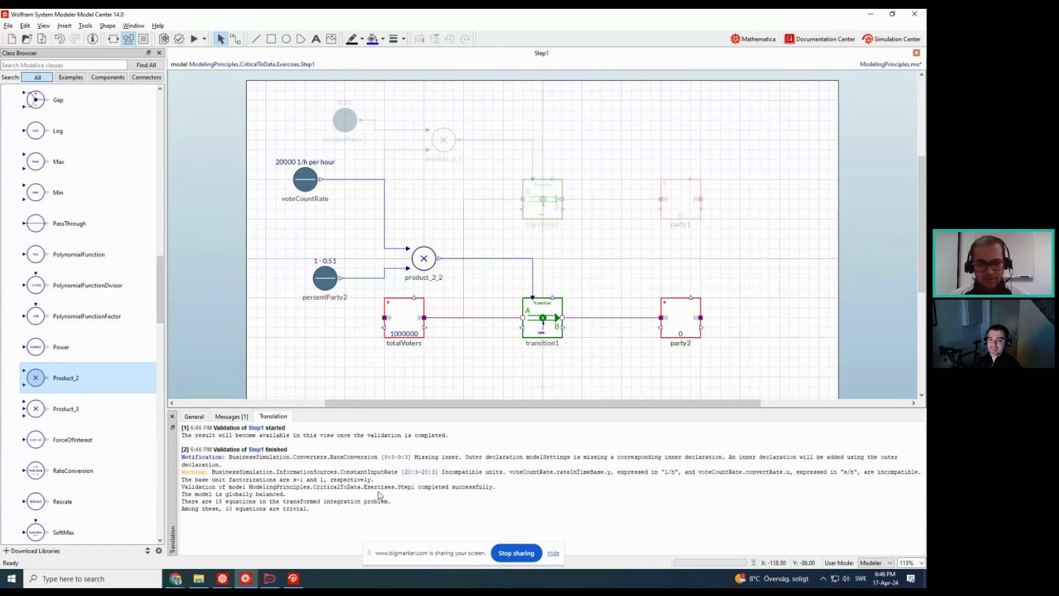
scroll(379, 495, up, 2)
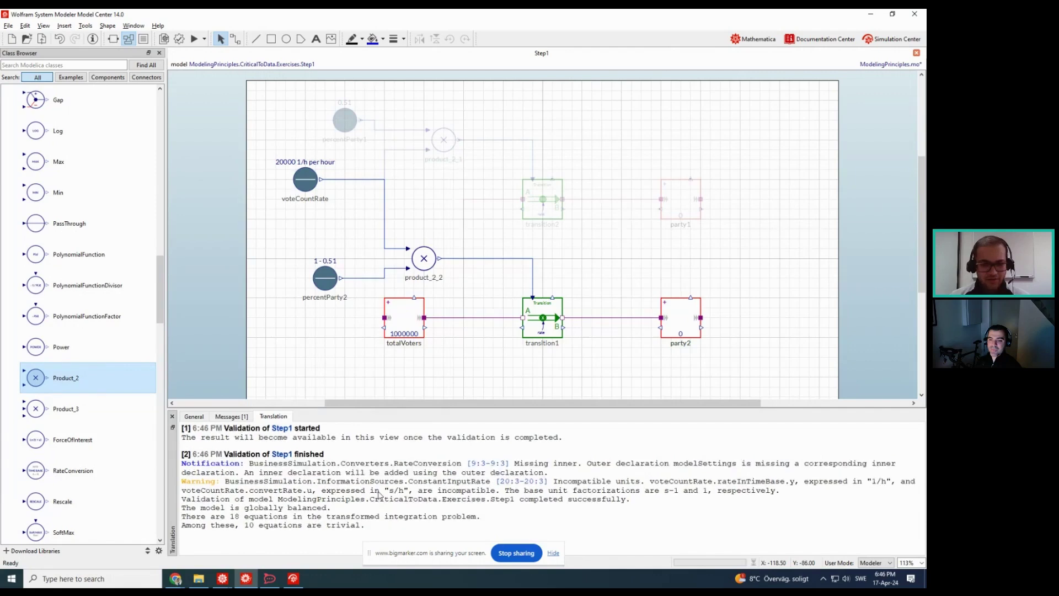
scroll(378, 494, up, 1)
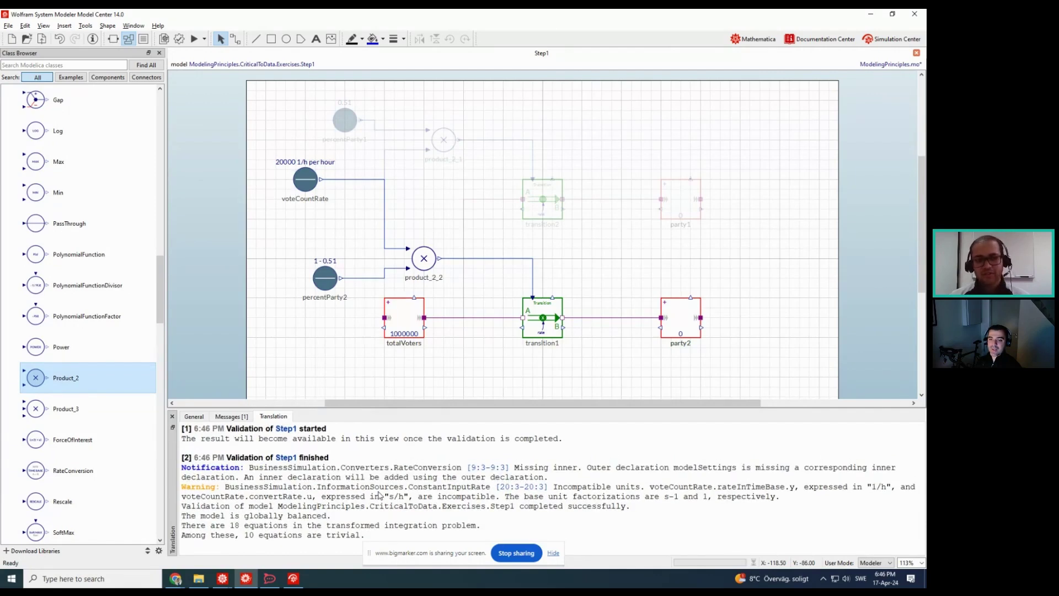
click(354, 386)
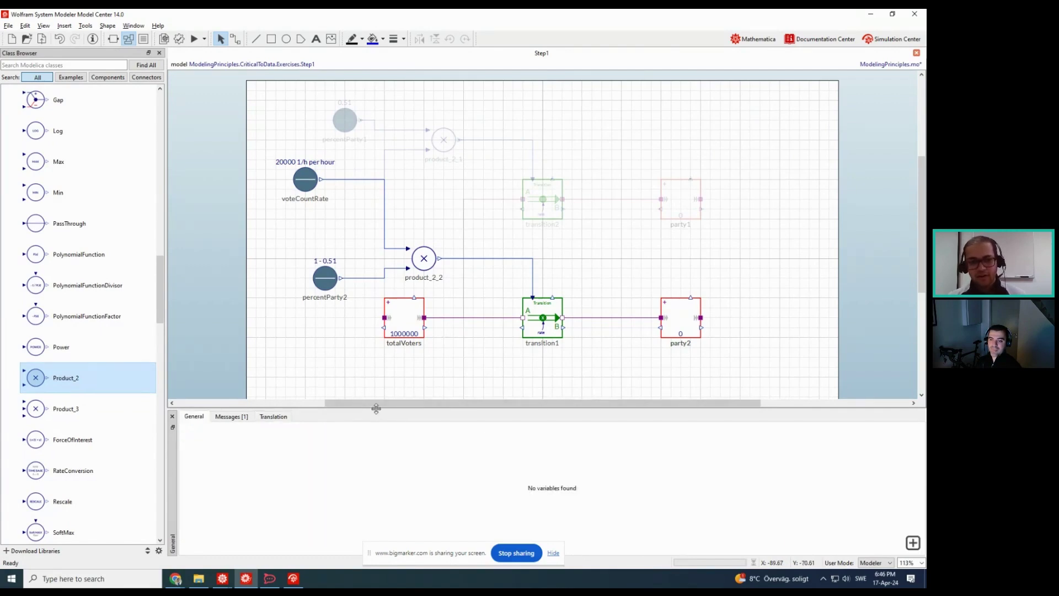
drag(376, 411, 380, 445)
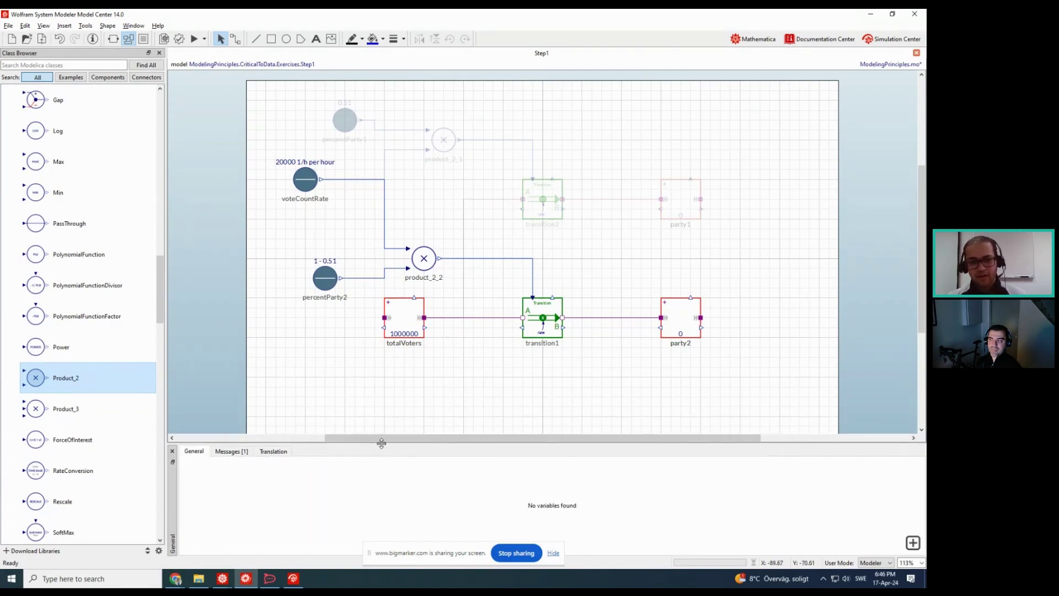
Delete the connection between transition1 and party2, and validate the Step1 model
click(604, 318)
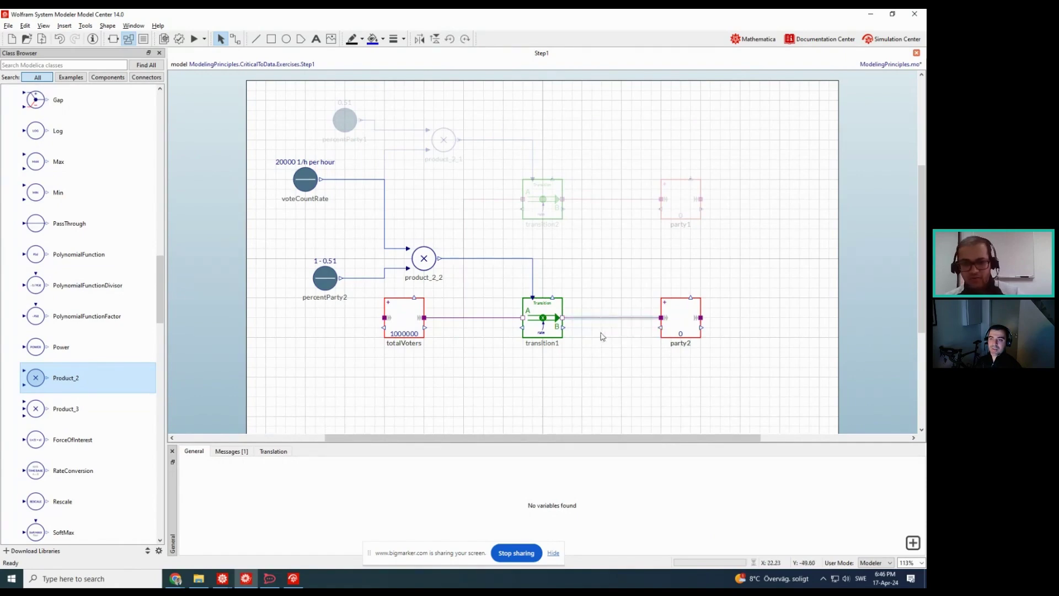
key(Delete)
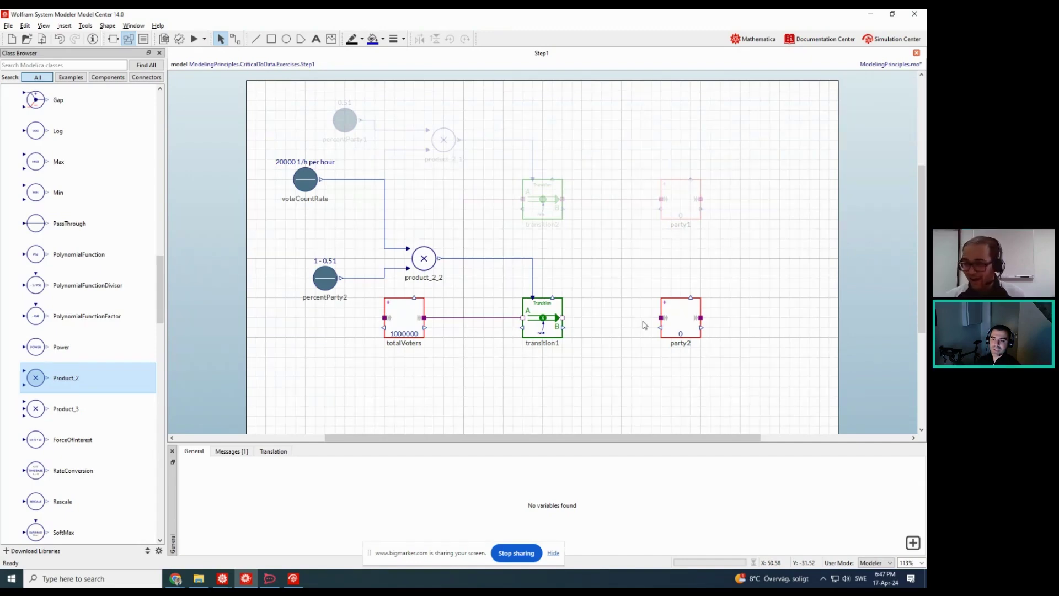
click(180, 40)
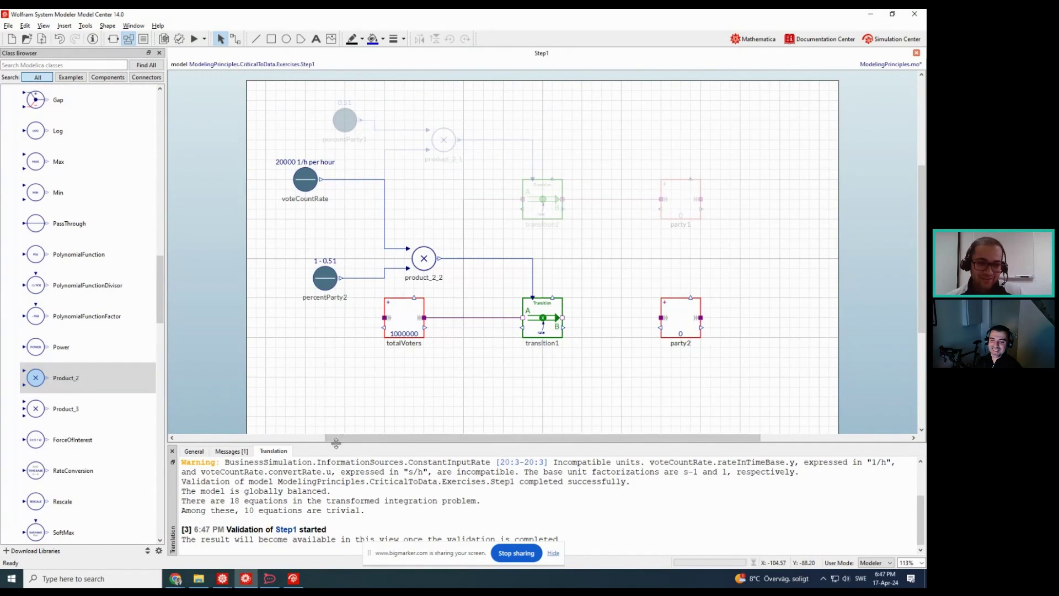
drag(336, 443, 343, 379)
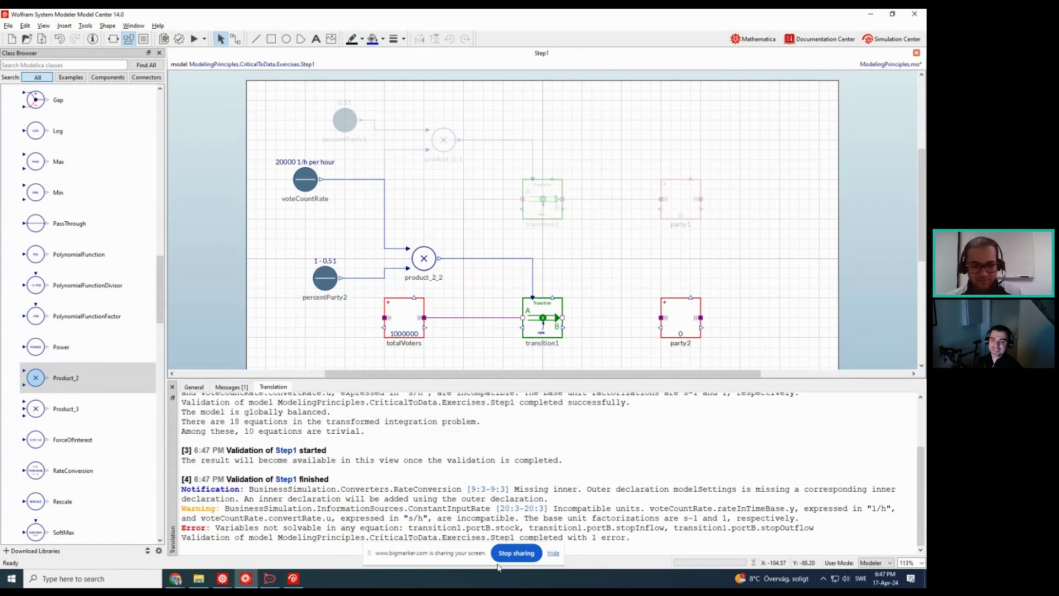
scroll(328, 526, up, 2)
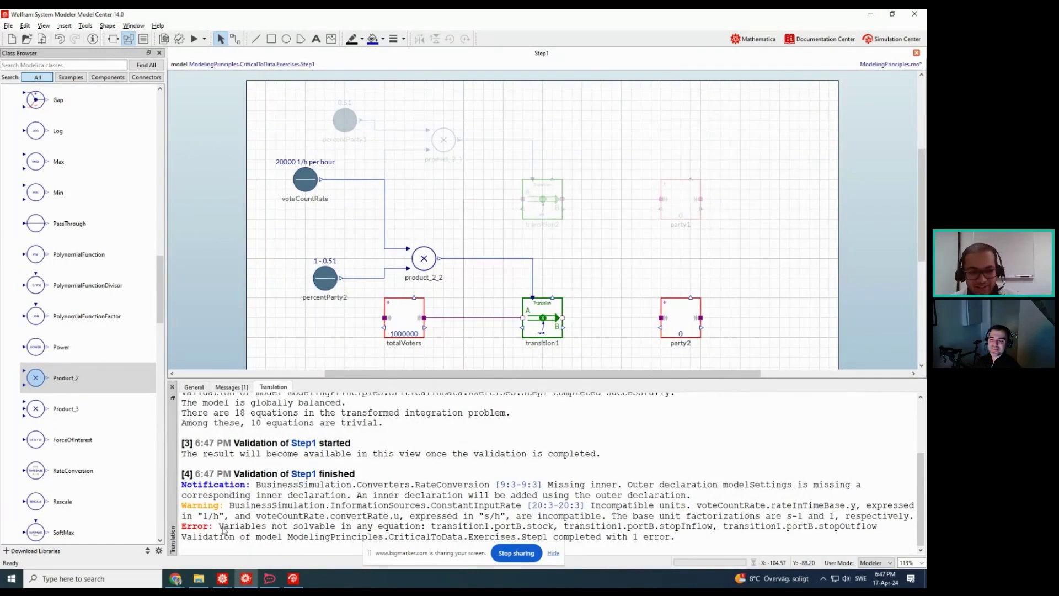
Examine the validation error, highlighting each reference to transition1 among the variables it lists
drag(223, 529, 532, 531)
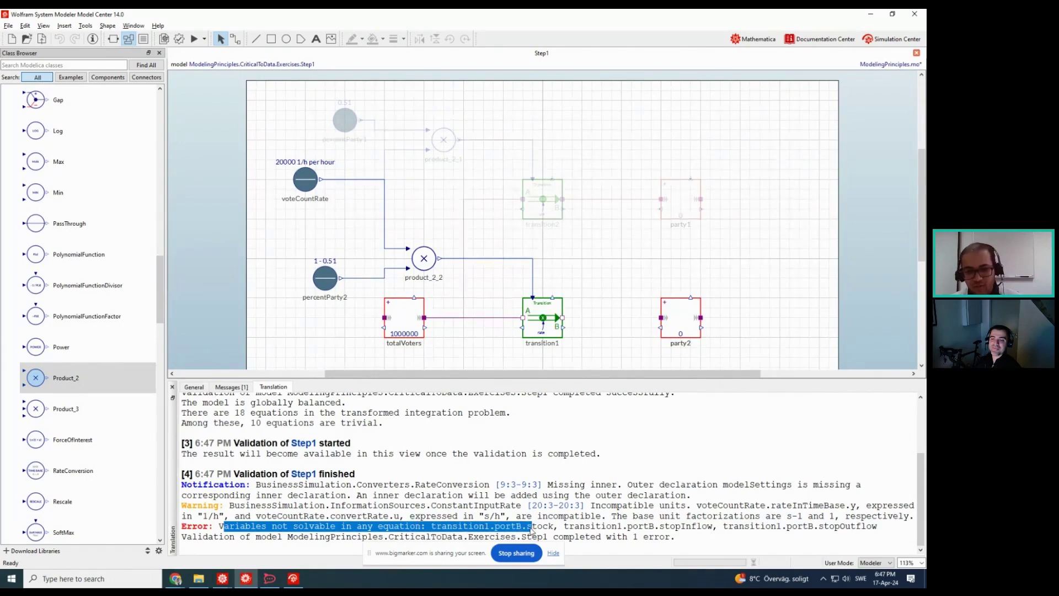
click(550, 529)
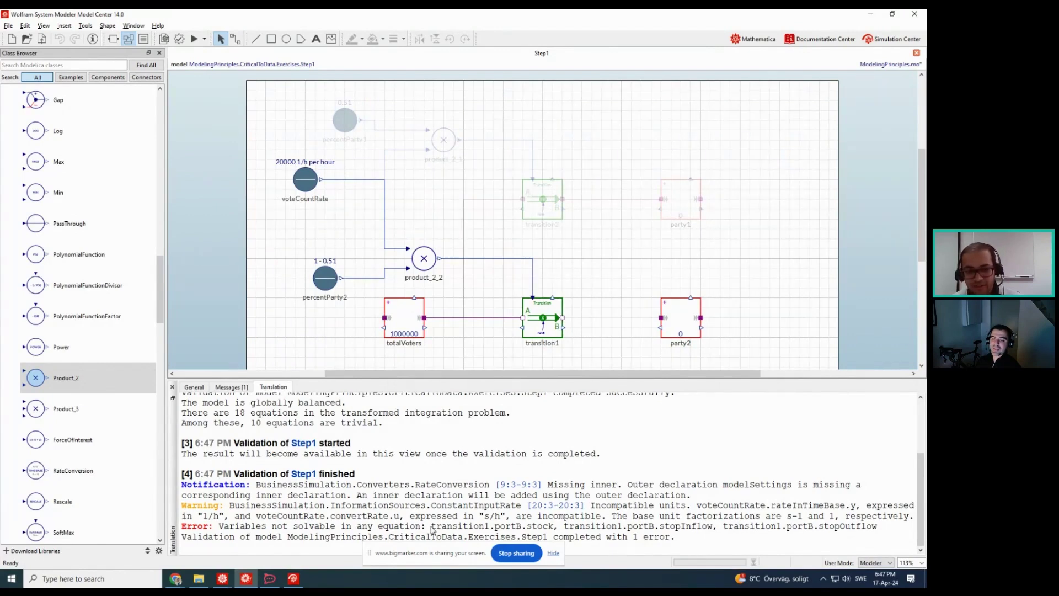
scroll(433, 528, up, 1)
scroll(433, 528, down, 1)
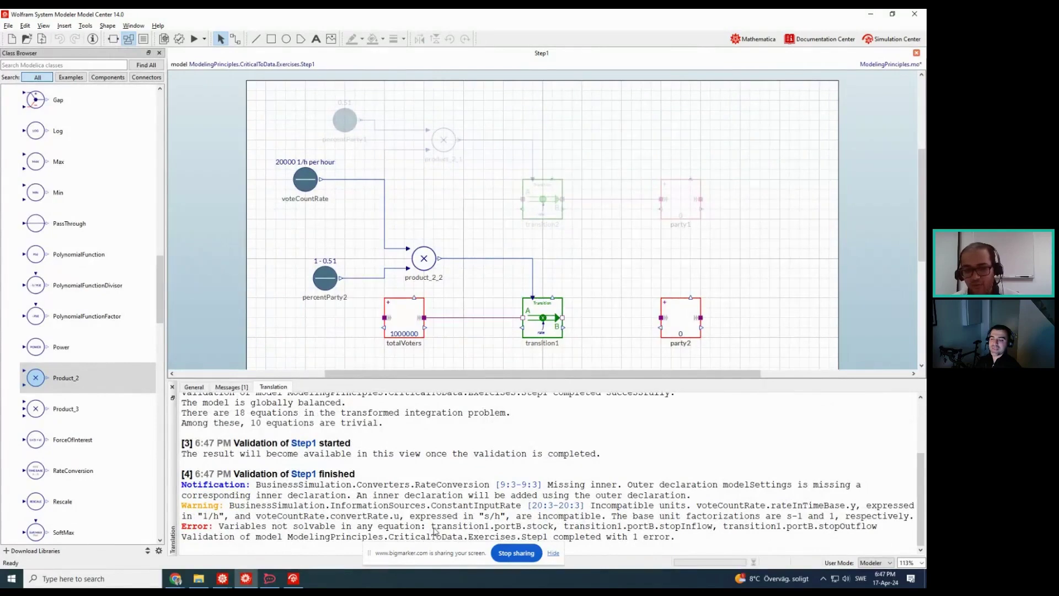
drag(433, 530, 496, 532)
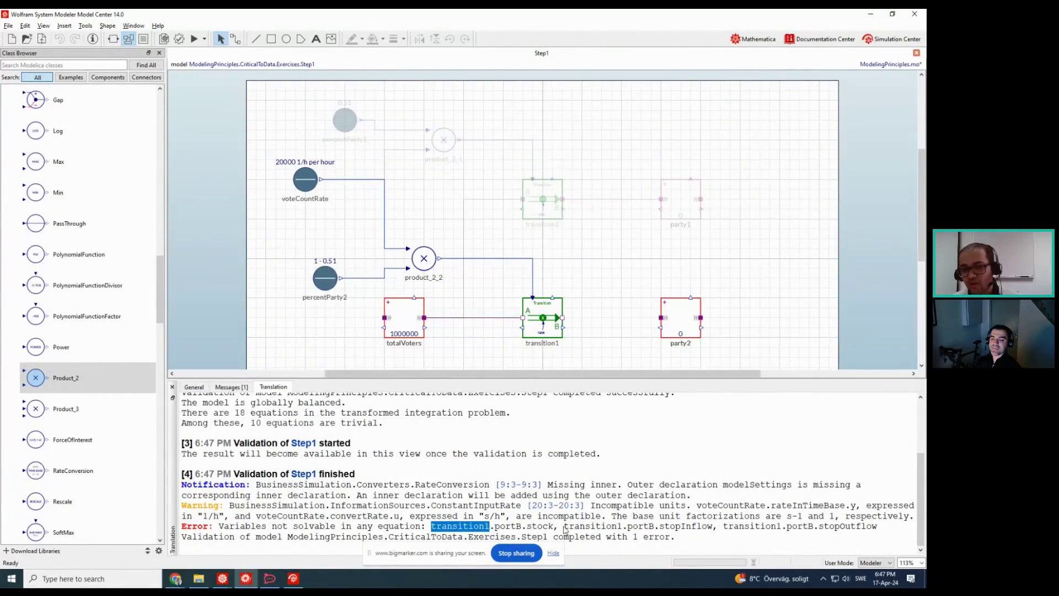
drag(565, 530, 622, 528)
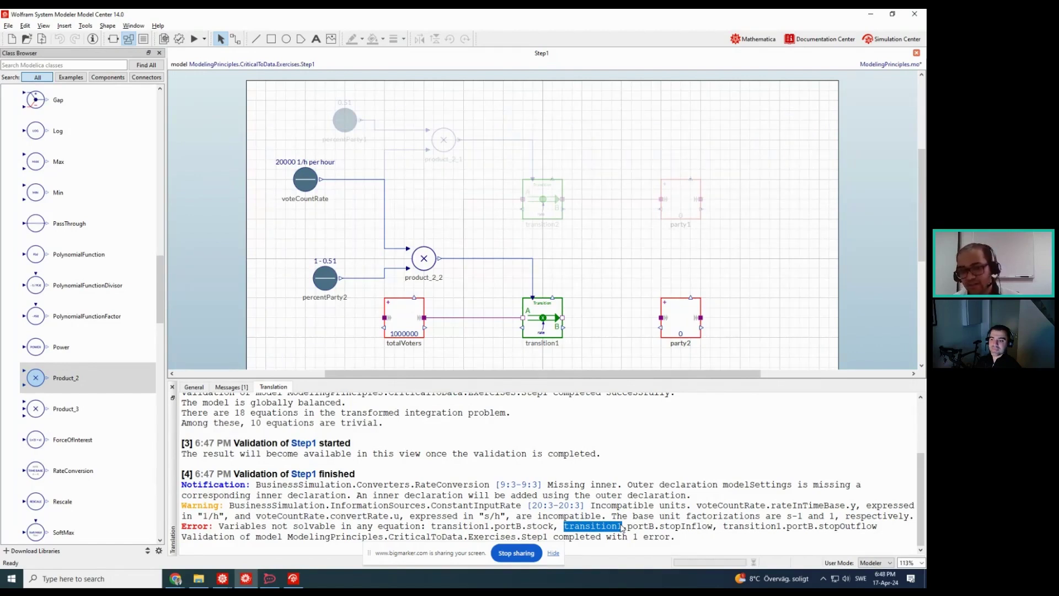
click(724, 529)
drag(723, 528, 782, 527)
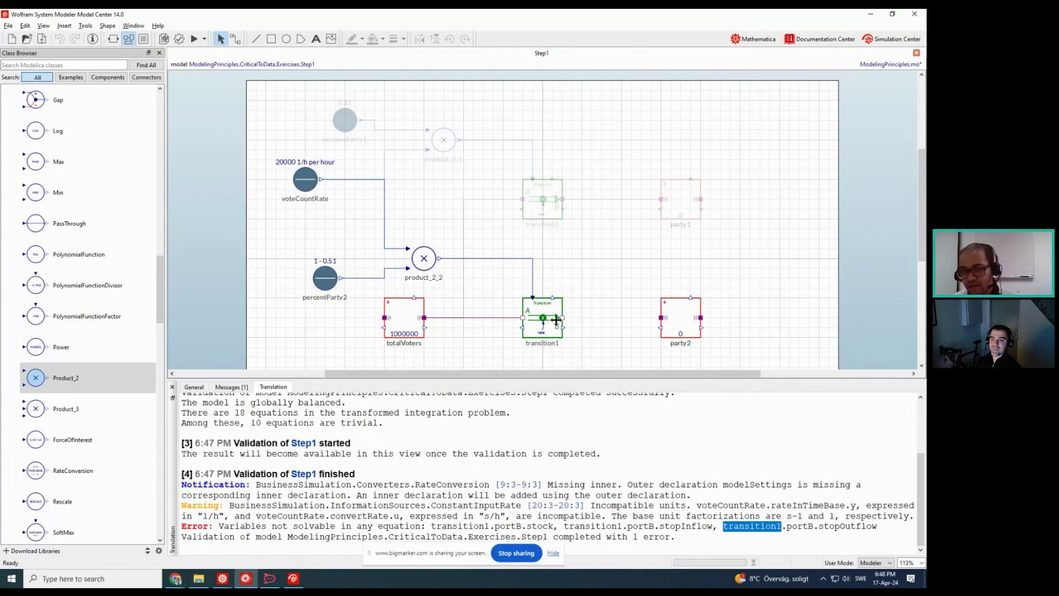
Reconnect port B of transition1 to the inflow of party2 and validate the Step1 model again
click(596, 326)
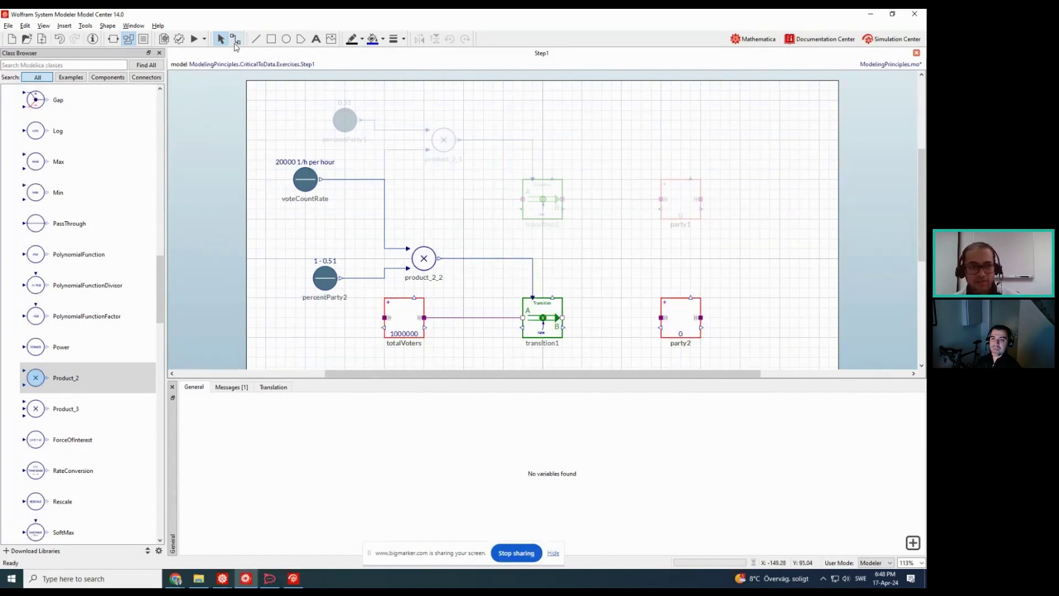
click(235, 39)
click(562, 317)
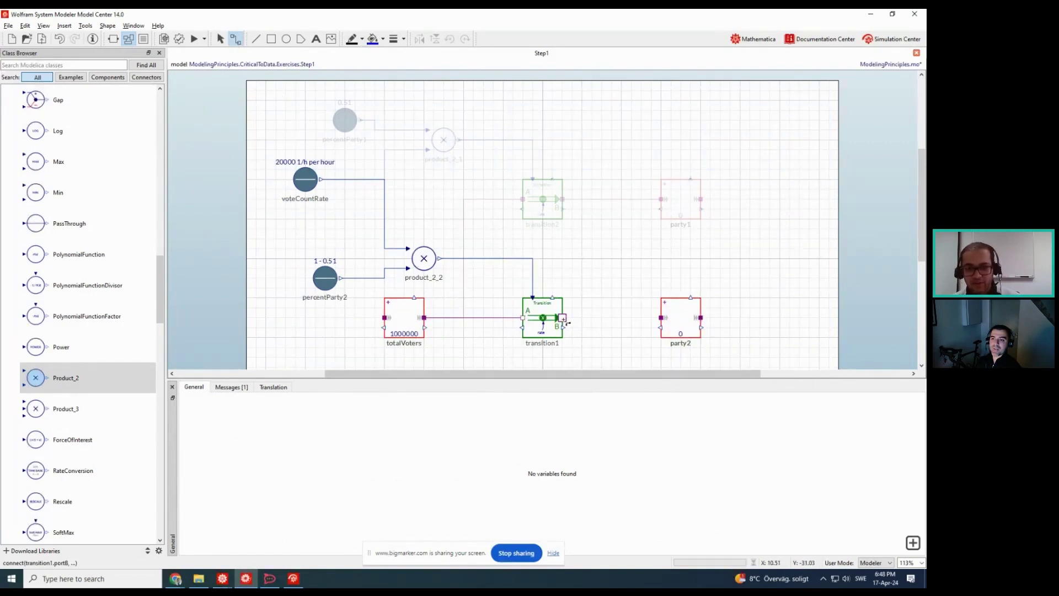
click(661, 317)
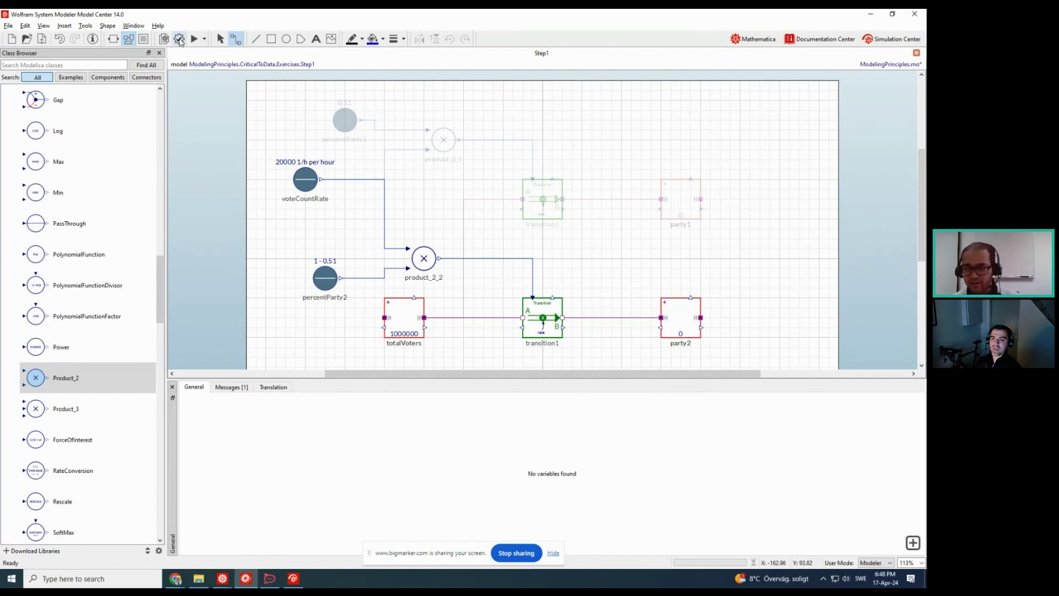
click(180, 39)
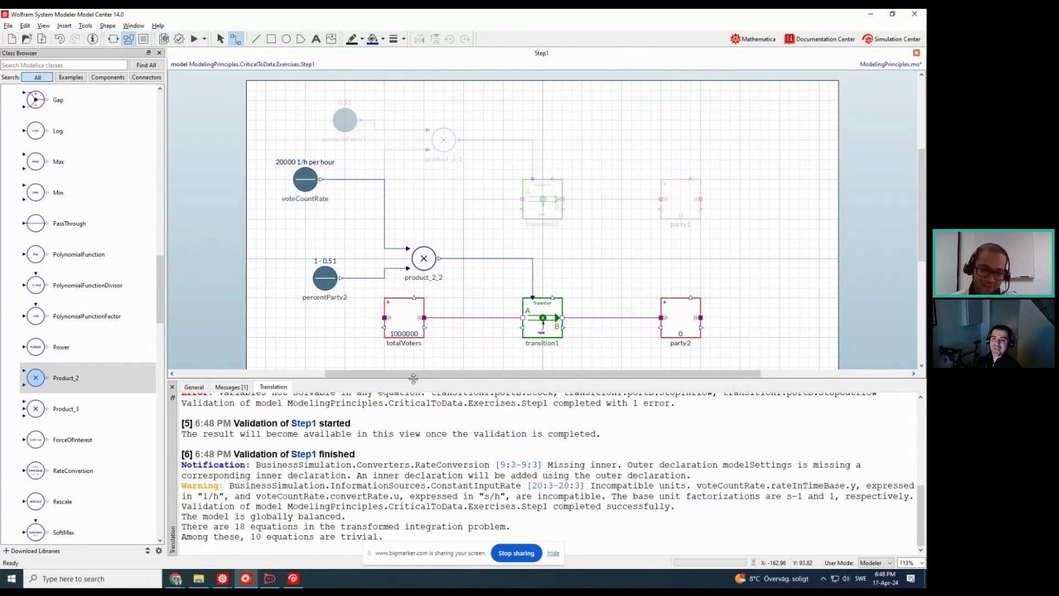
drag(413, 378, 413, 448)
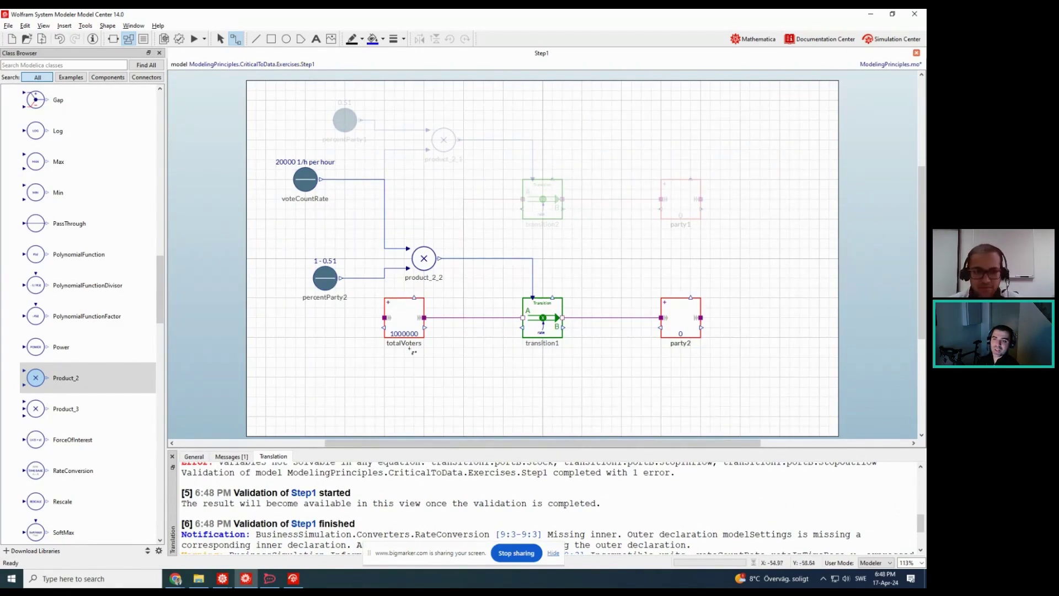
Delete the connection from product_2_2 to transition1, and validate Step1 to check its balance of variables and equations
click(532, 280)
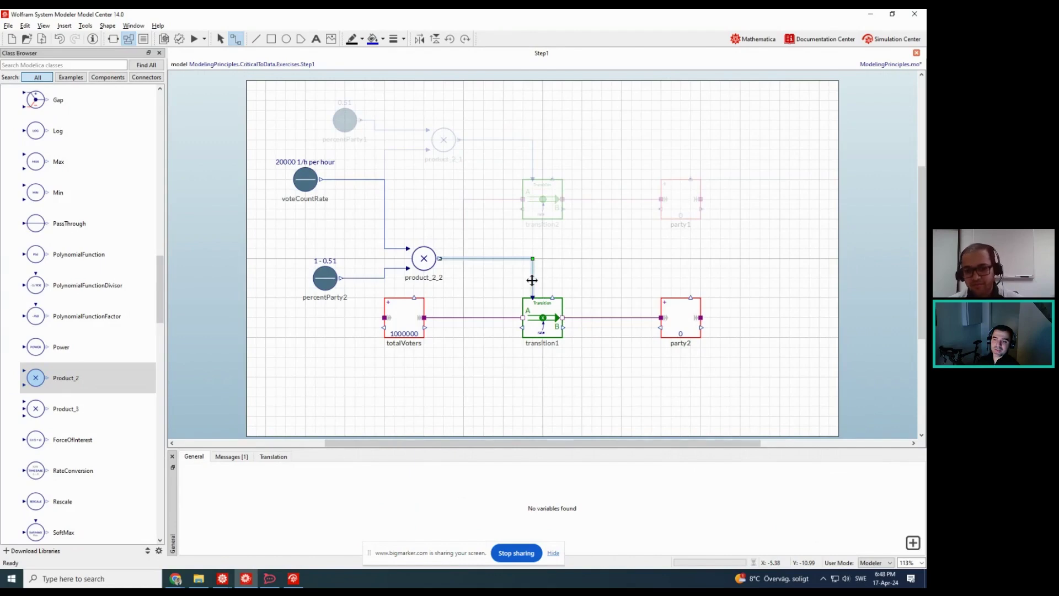
key(Delete)
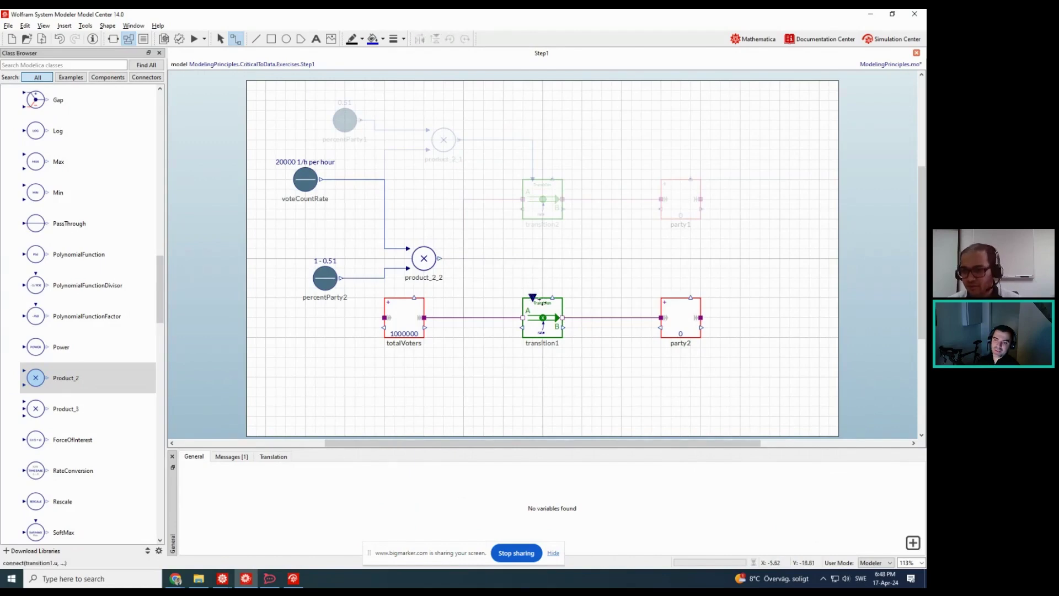
click(179, 38)
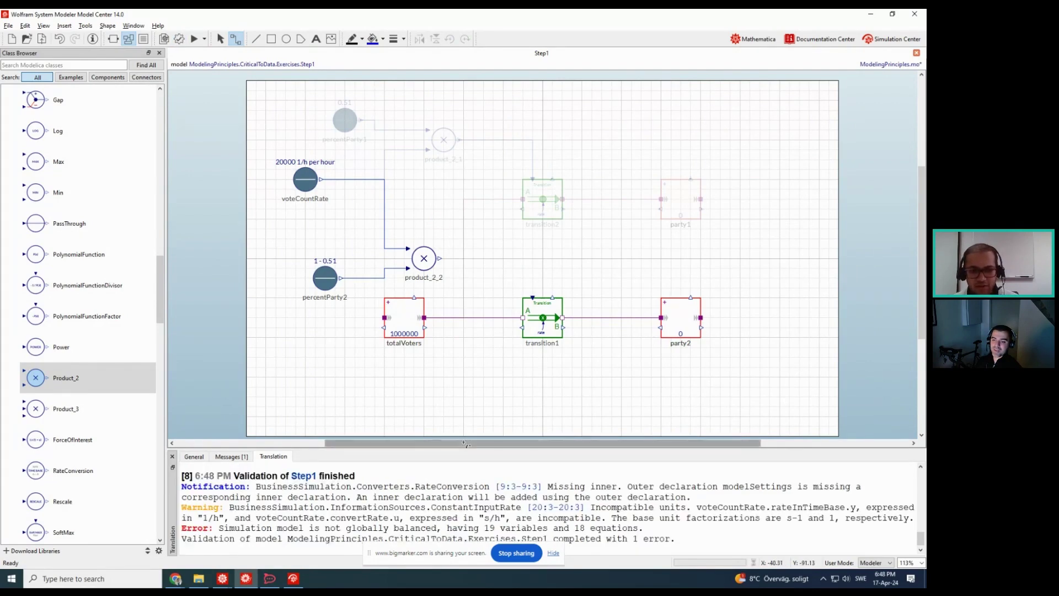
drag(465, 448, 467, 398)
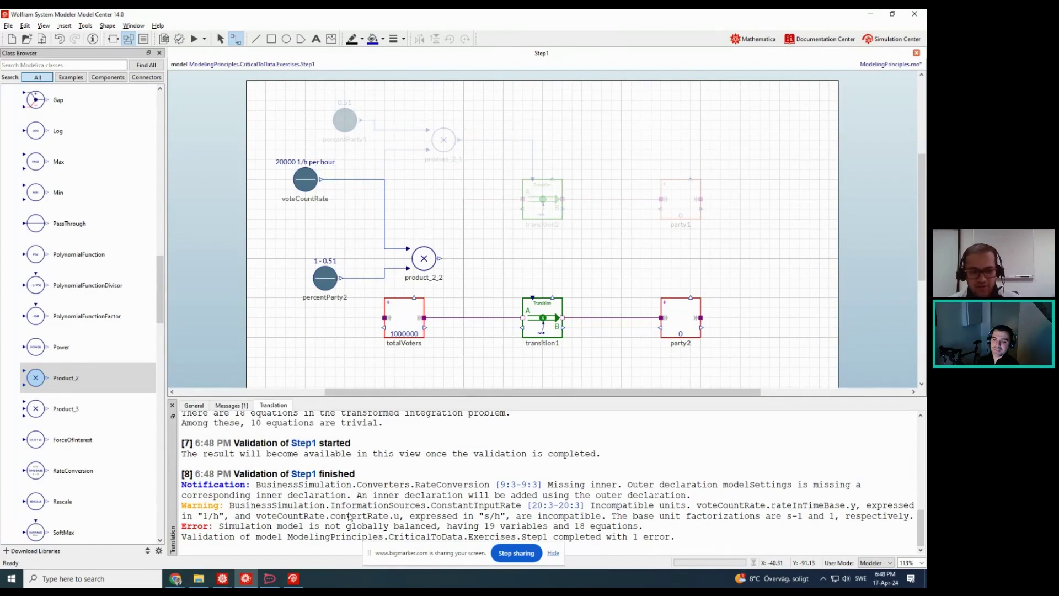
drag(325, 527, 647, 533)
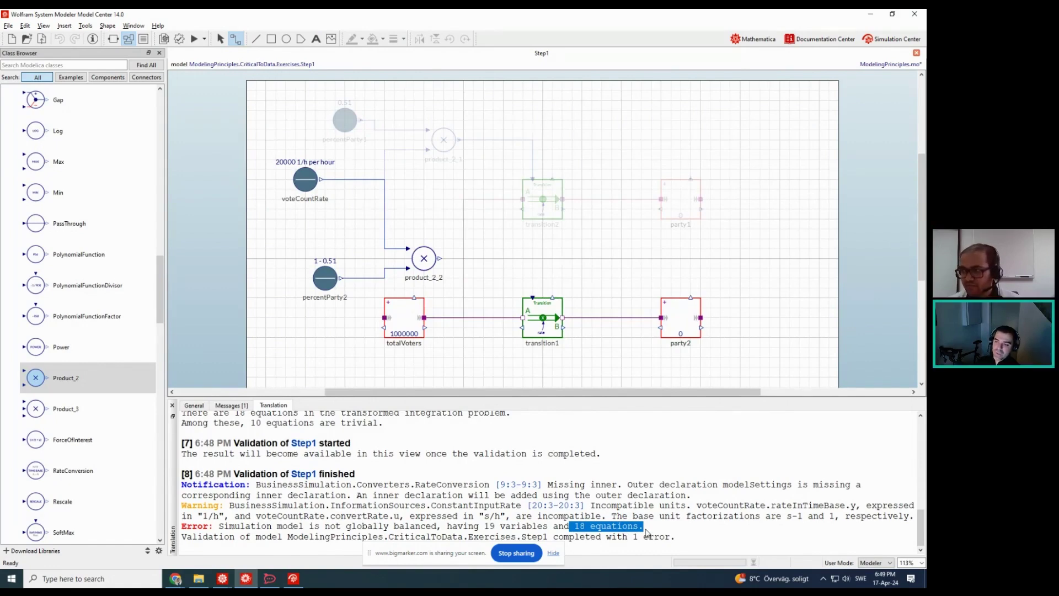
drag(647, 534, 646, 532)
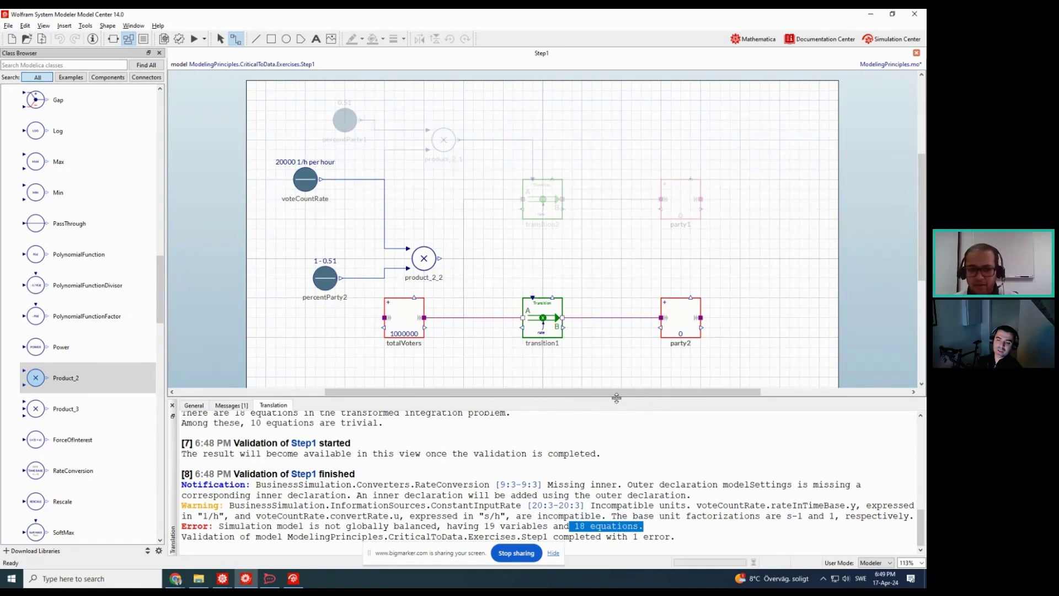
drag(616, 397, 615, 420)
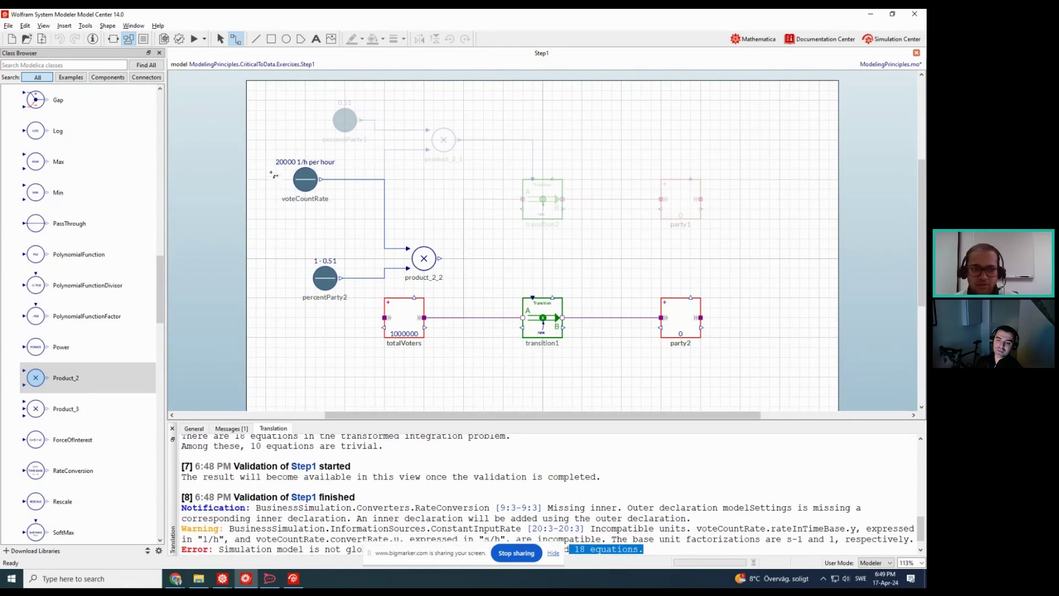
Open the flat Modelica code of Step1 from its text view and read through the equation section
click(143, 38)
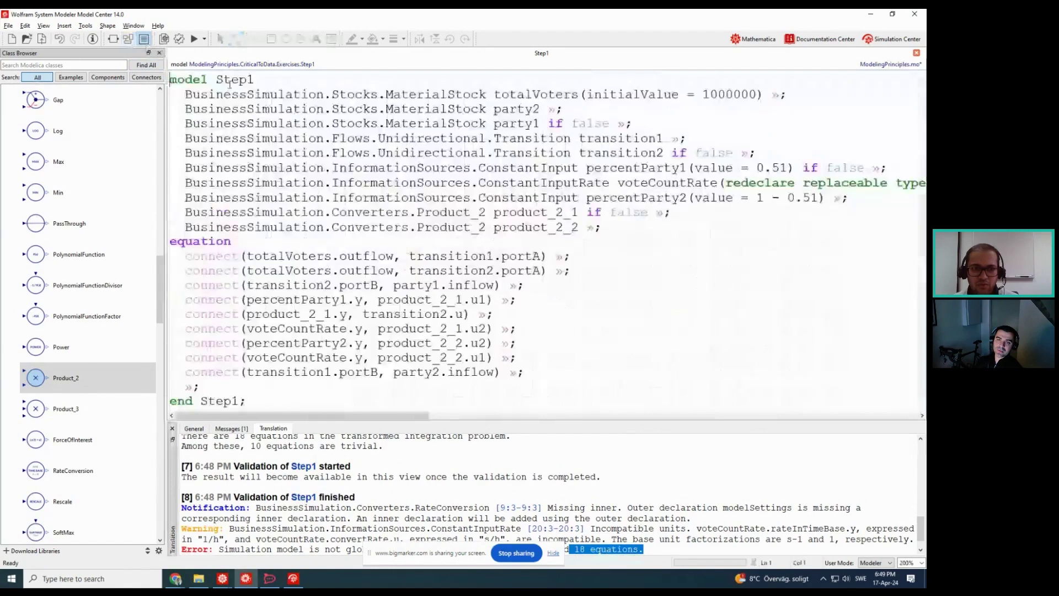
right_click(526, 298)
click(568, 317)
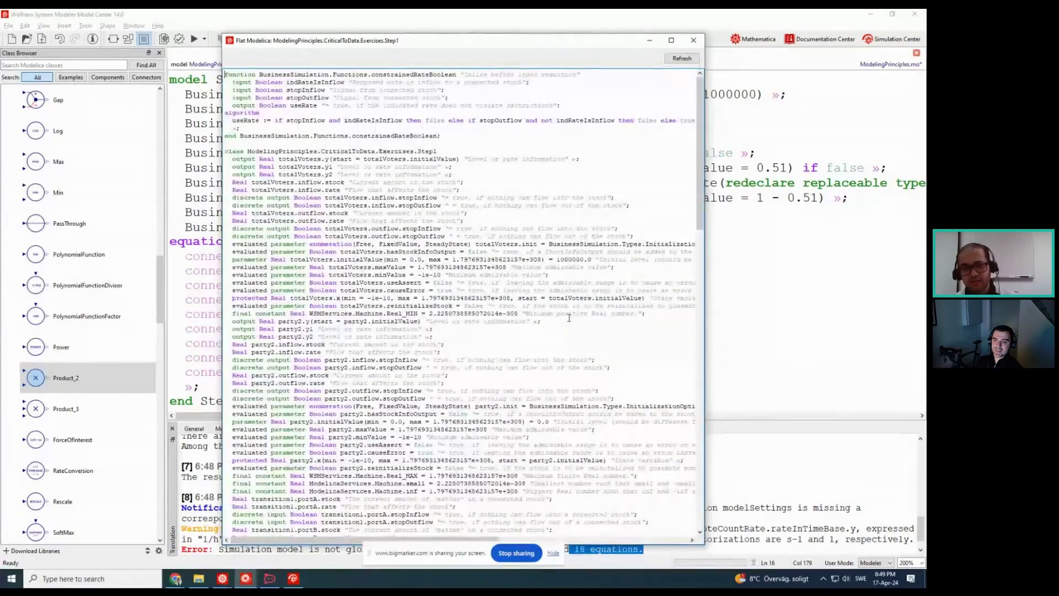
drag(701, 183, 701, 482)
scroll(595, 482, up, 2)
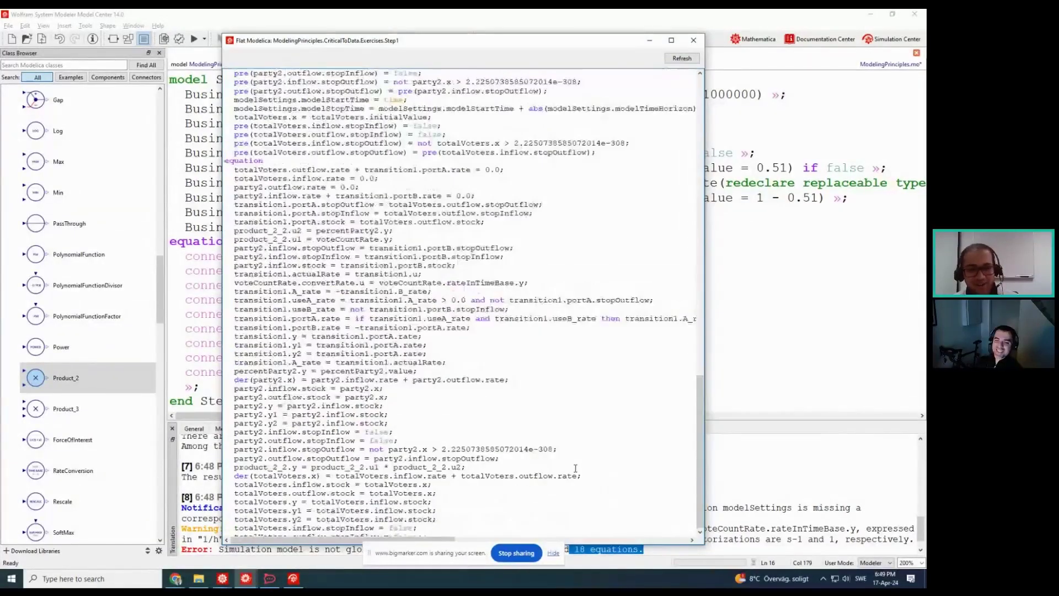
scroll(575, 468, down, 3)
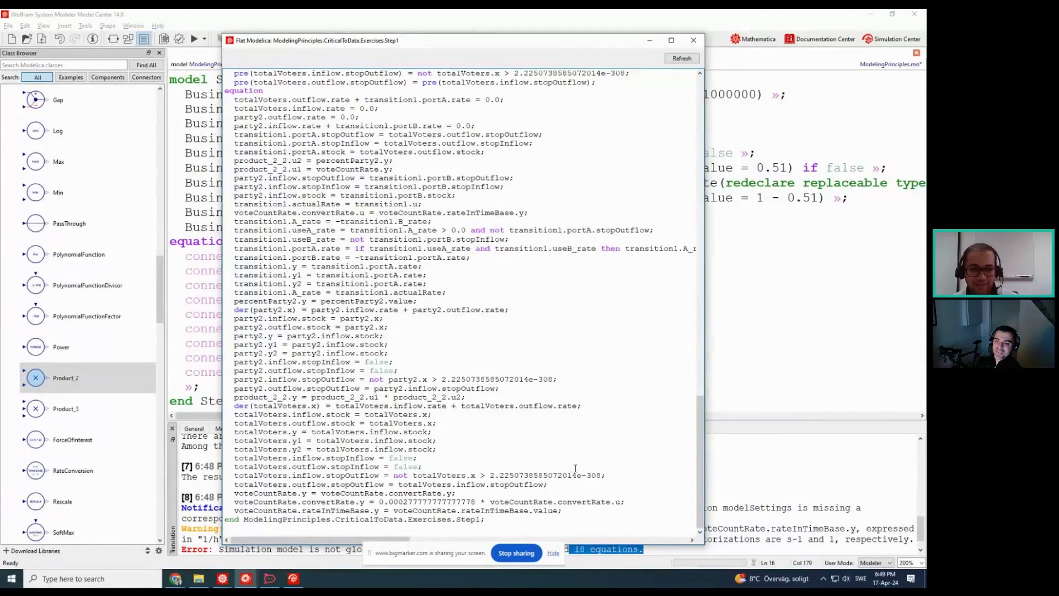
scroll(574, 450, up, 1)
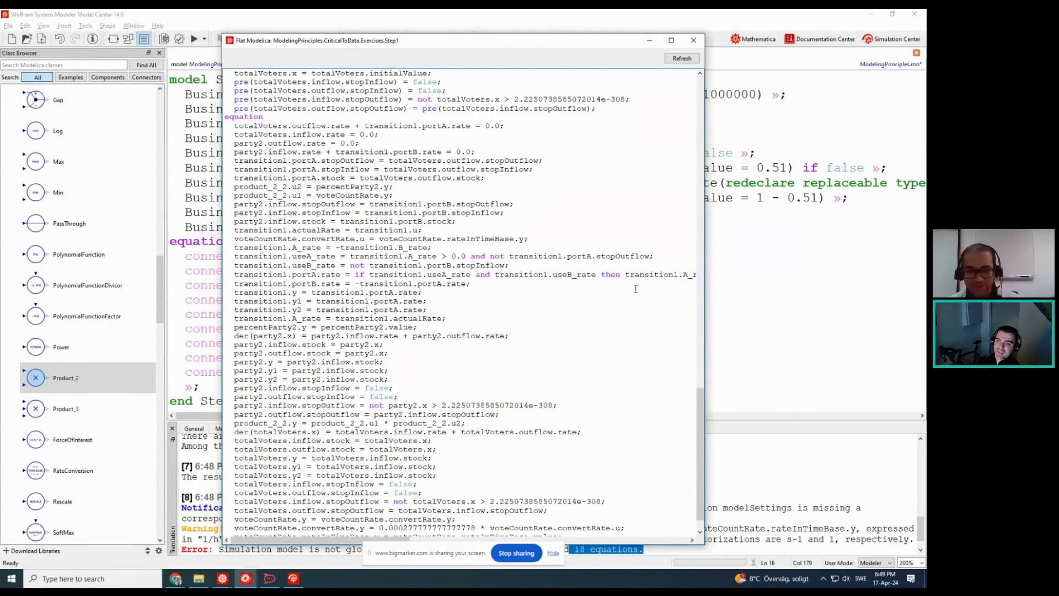
click(692, 42)
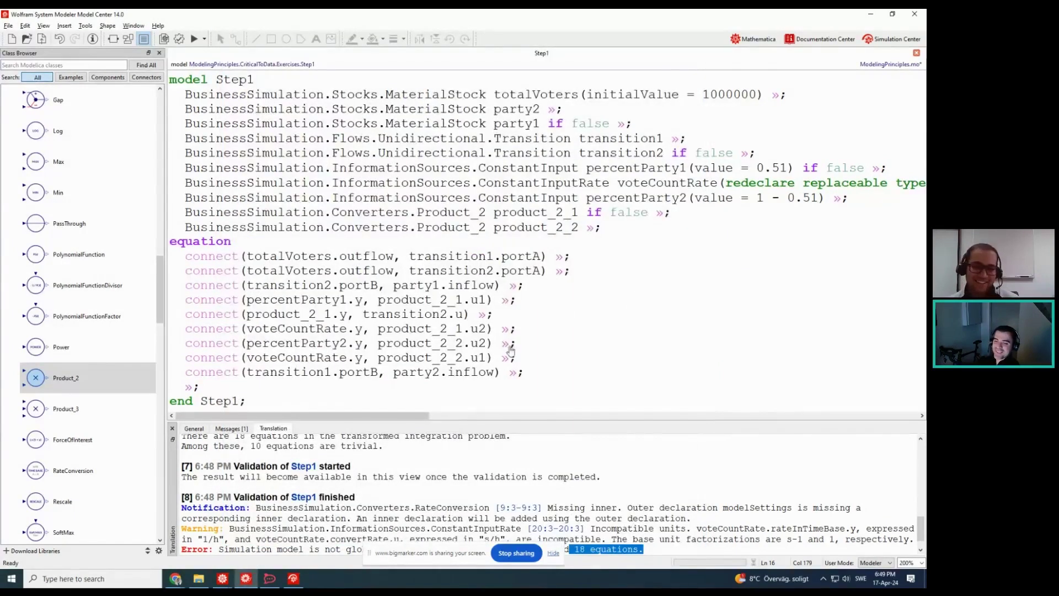
Reconnect the output of product_2_2 to the rate input of transition1 in the Step1 diagram
click(128, 39)
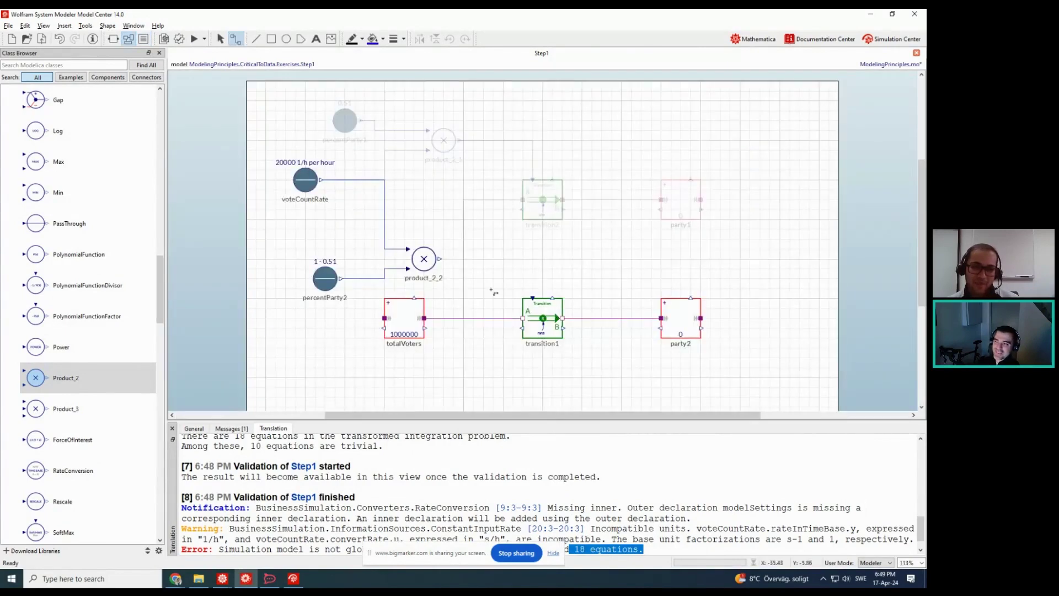
drag(506, 422, 497, 458)
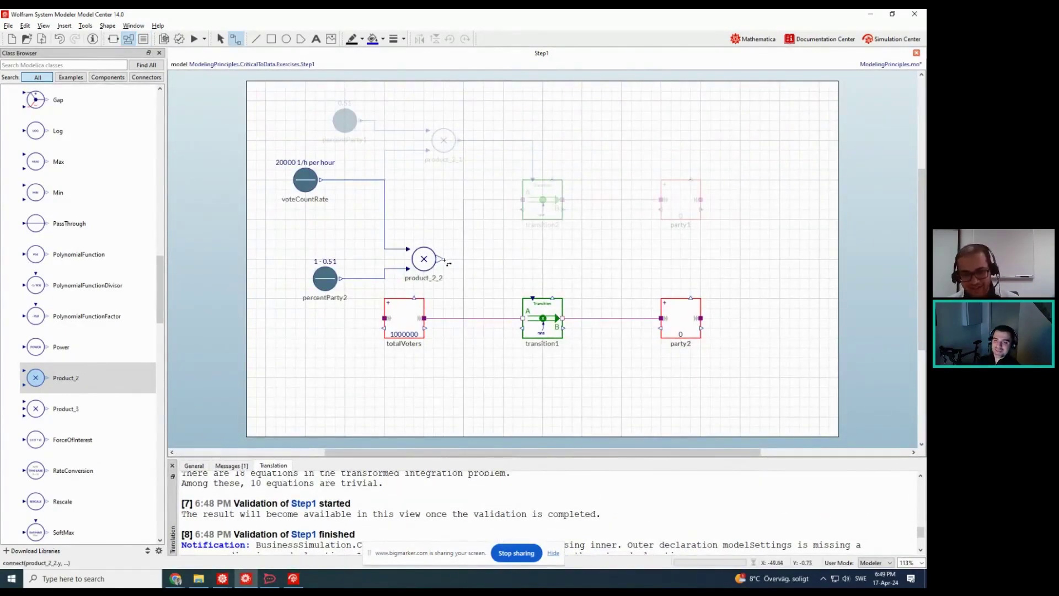
mouse_move(440, 259)
mouse_down()
mouse_move(519, 278)
mouse_move(533, 299)
mouse_up()
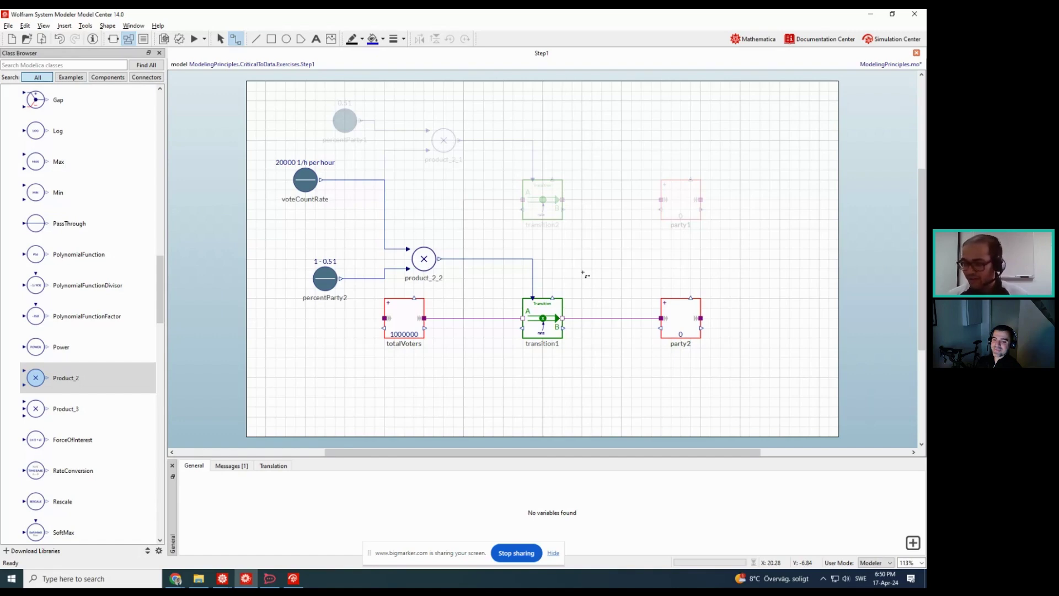
Simulate the Step1 model and plot party2's y variable in Simulation Center
click(194, 39)
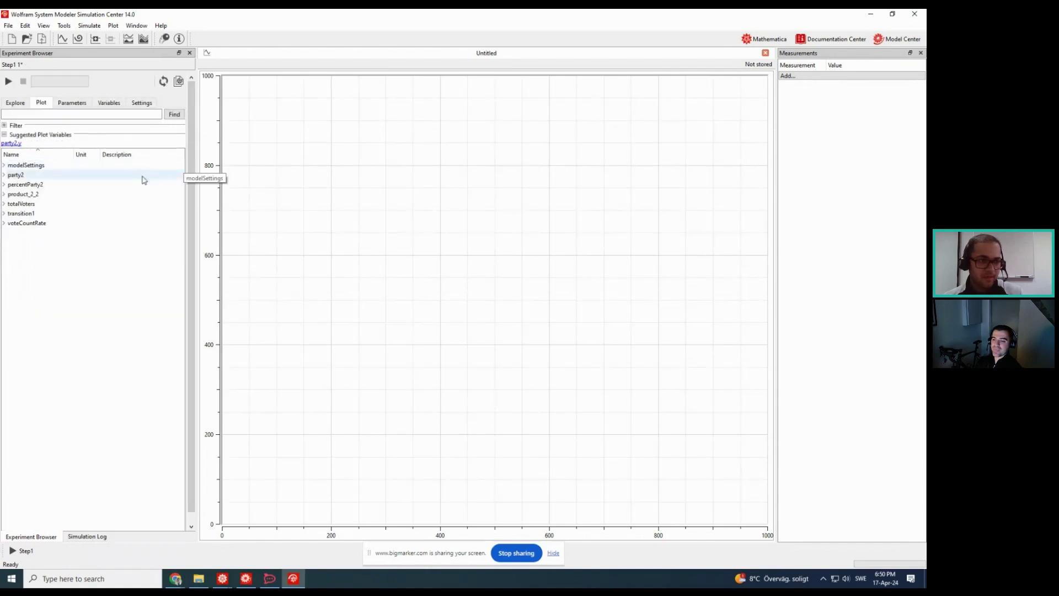
click(4, 174)
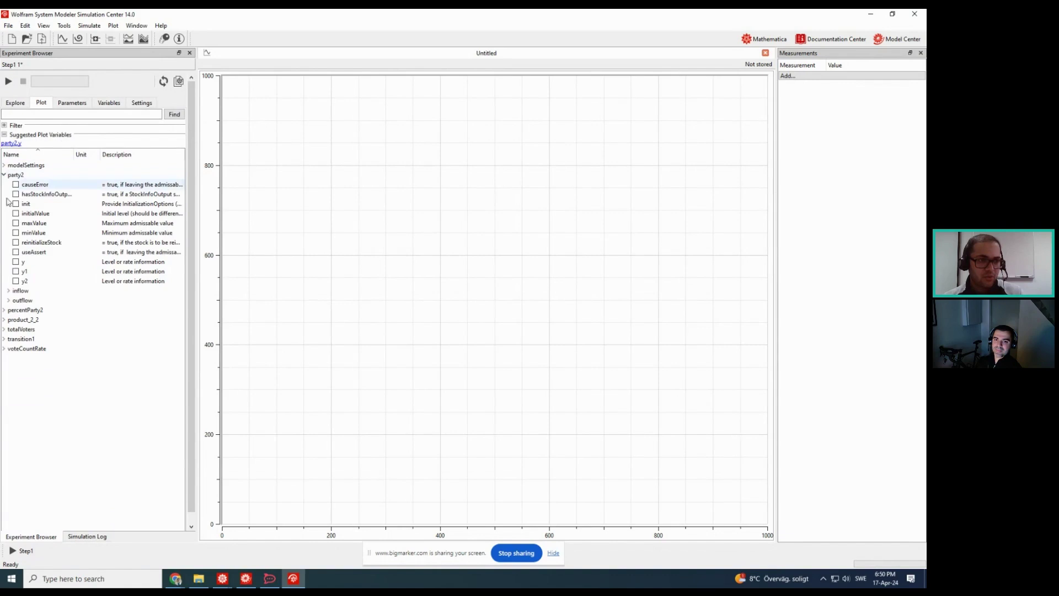
click(16, 262)
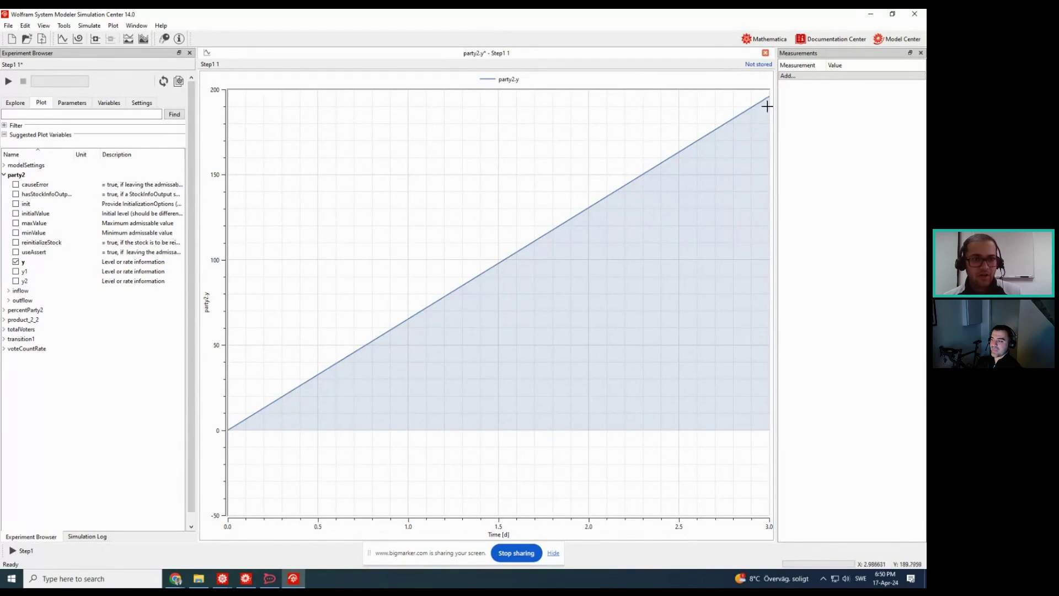
Add a second subplot below the party2 plot and plot voteCountRate's y variable in it
click(4, 174)
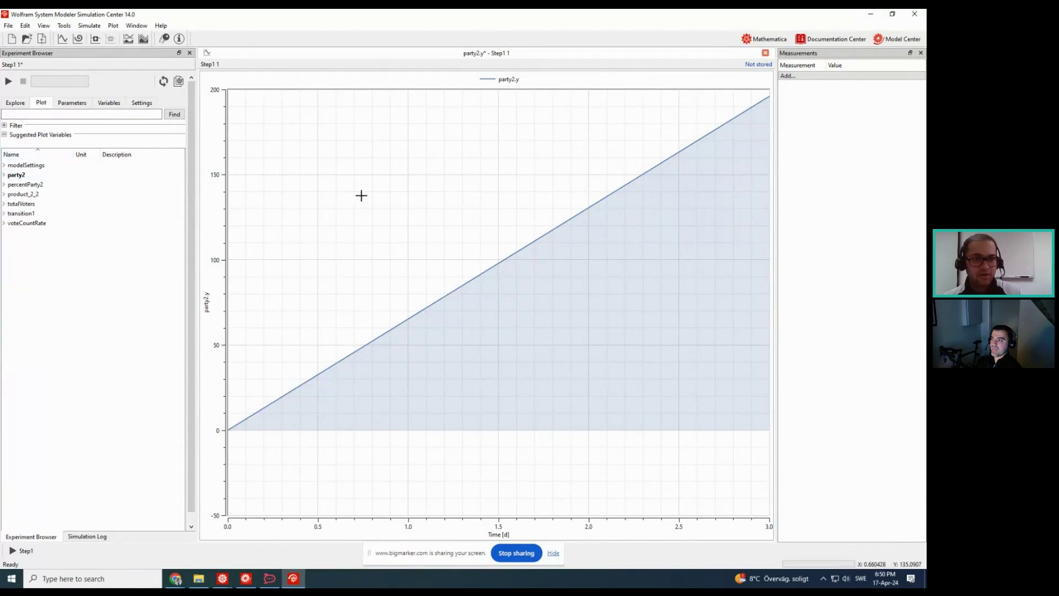
click(94, 39)
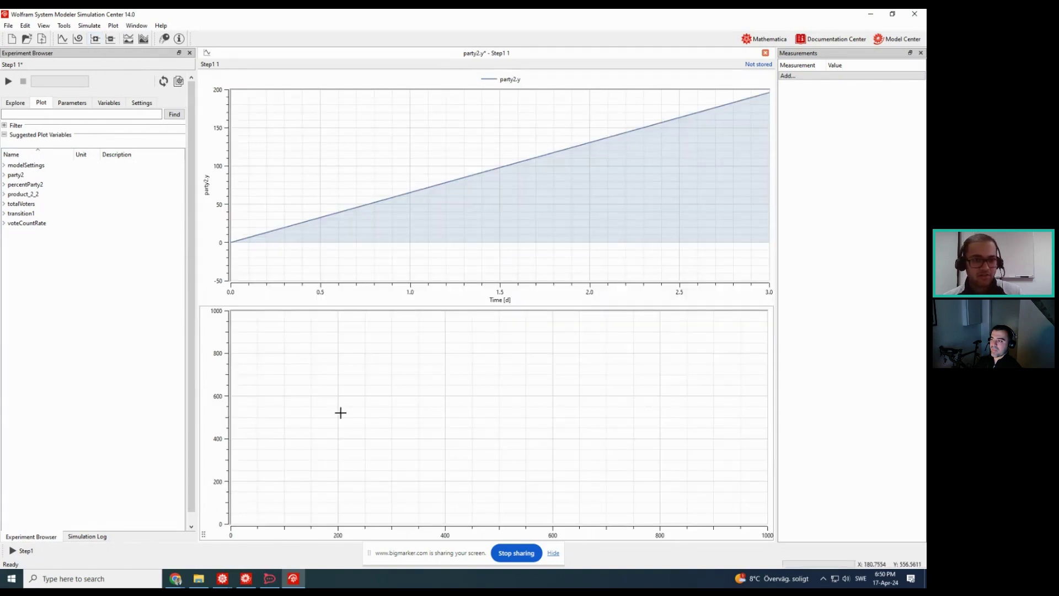
click(5, 223)
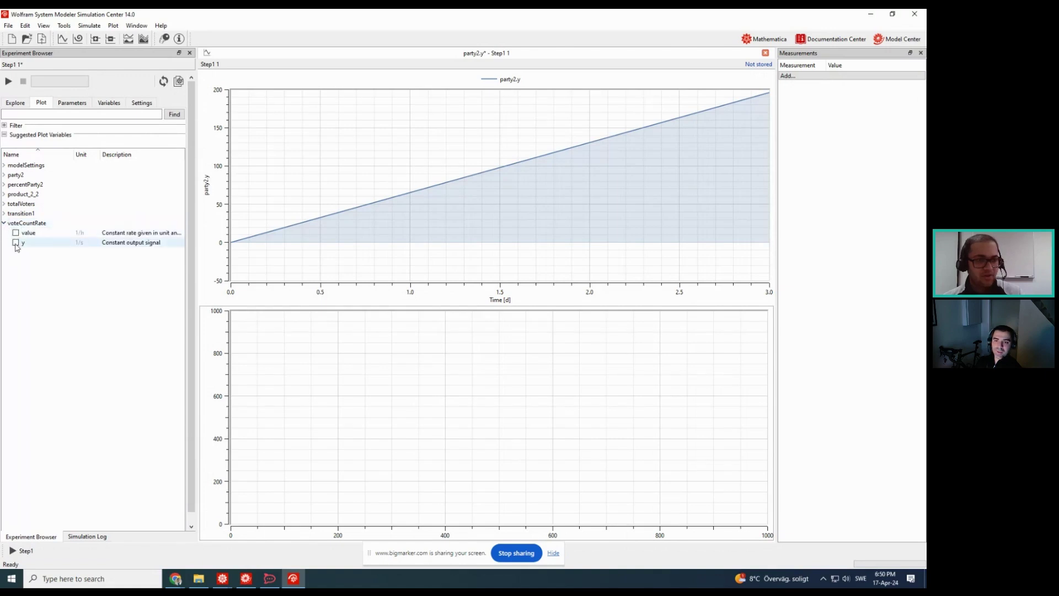
click(16, 242)
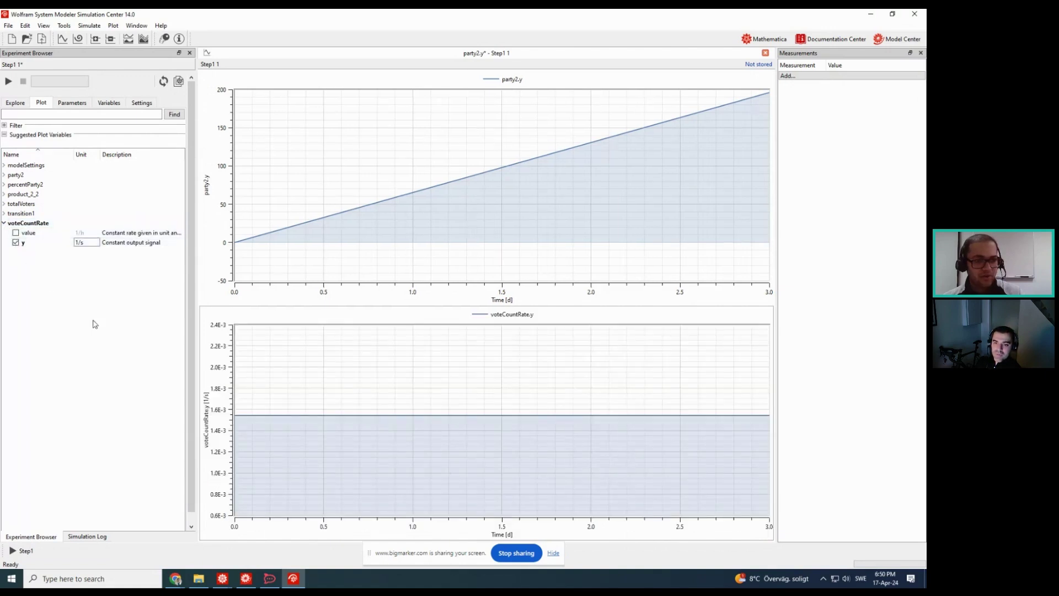
click(87, 242)
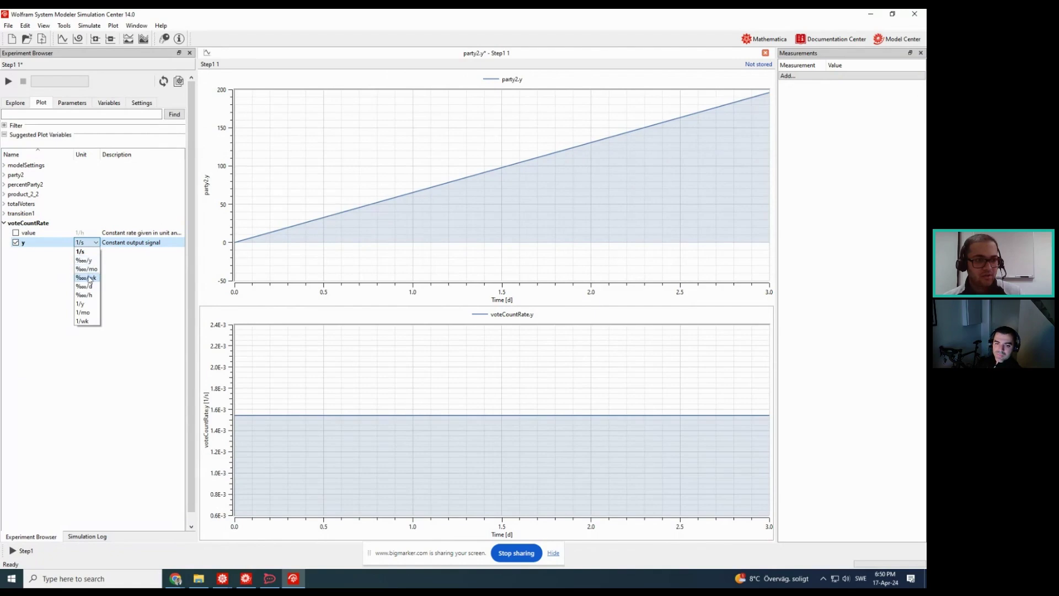
click(210, 406)
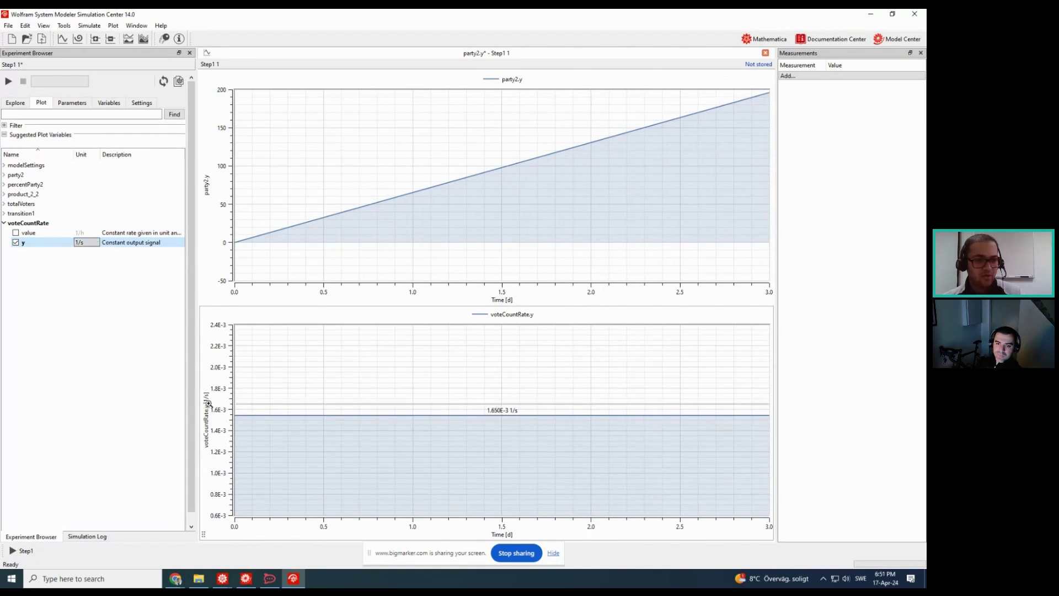
right_click(208, 404)
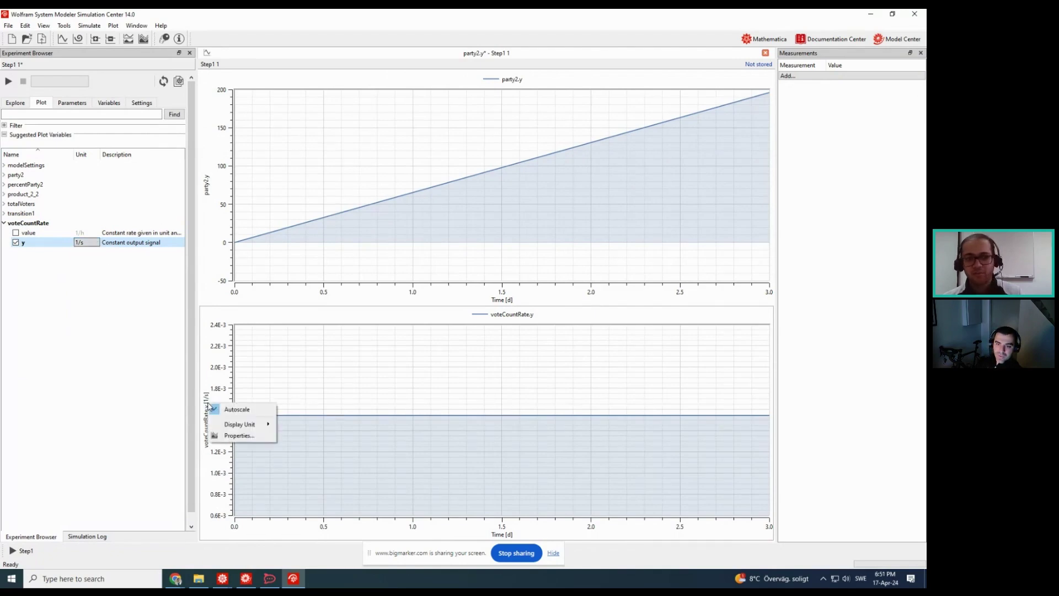
click(89, 244)
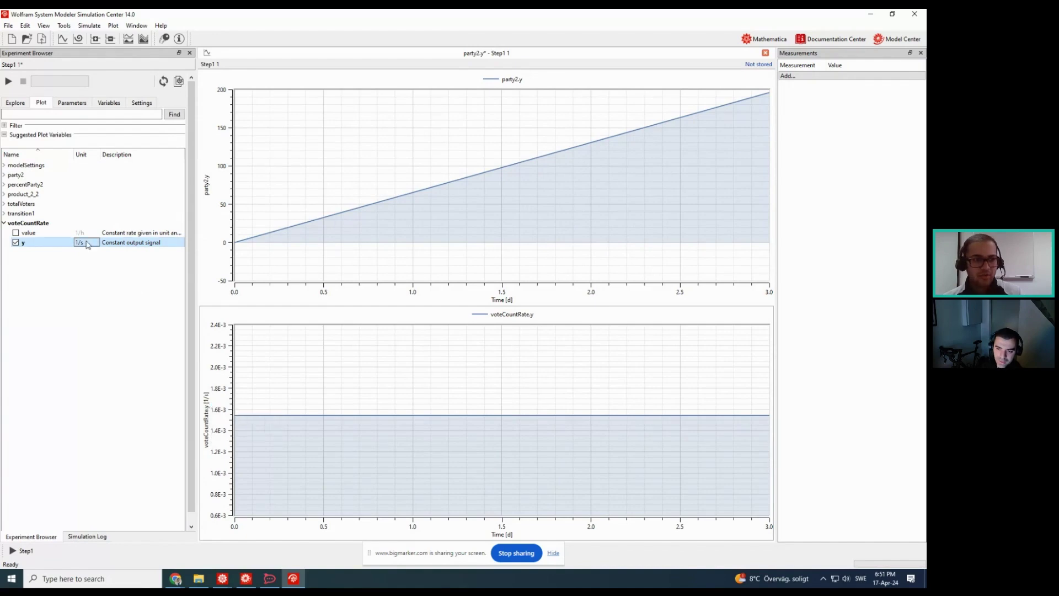
click(91, 245)
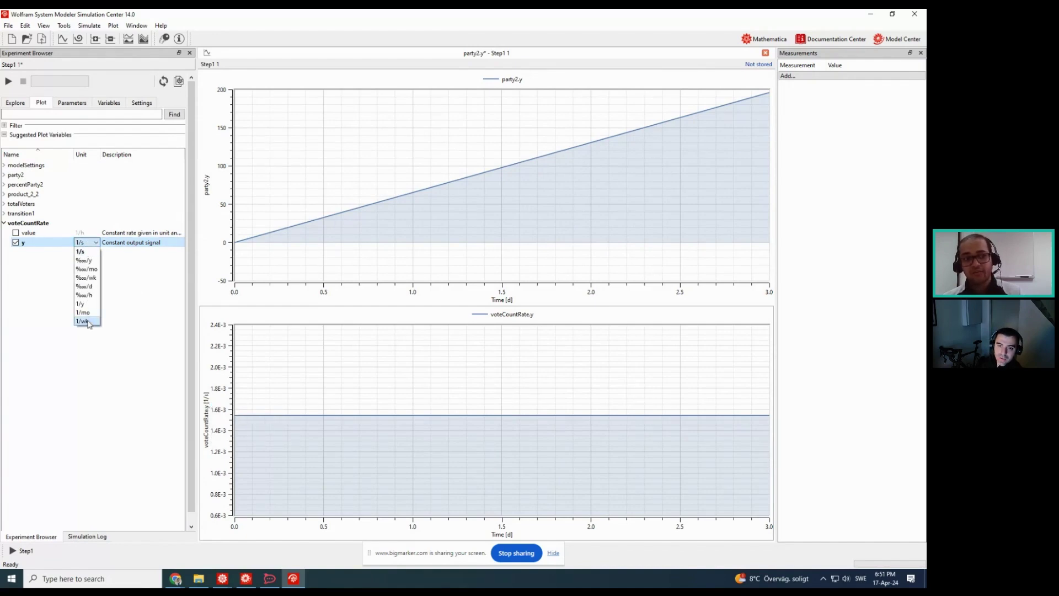
click(80, 252)
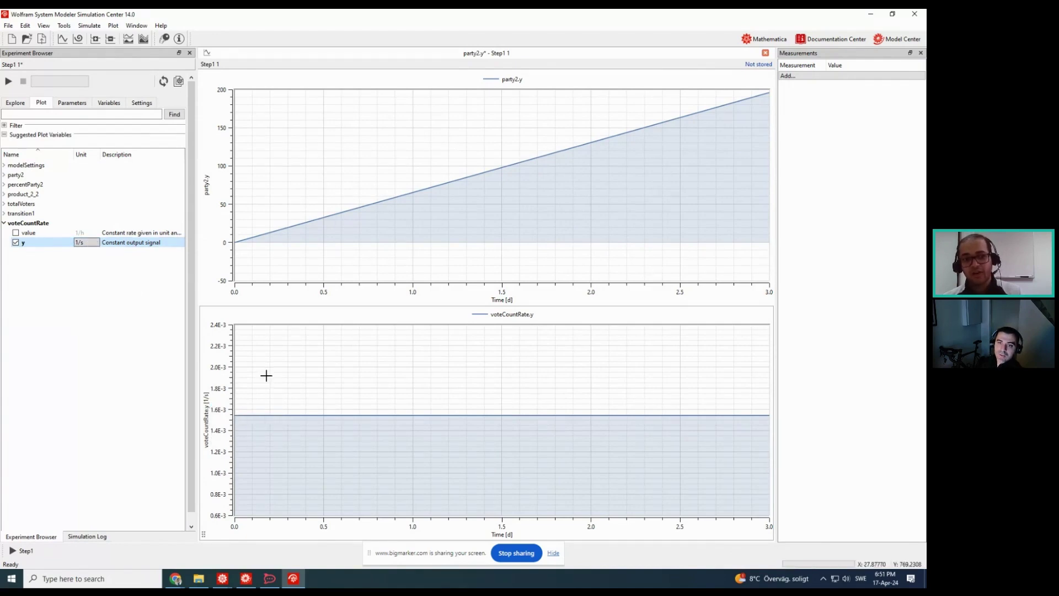
Set the display unit of the voteCountRate.y plot's vertical axis to the custom unit 1/h
right_click(208, 415)
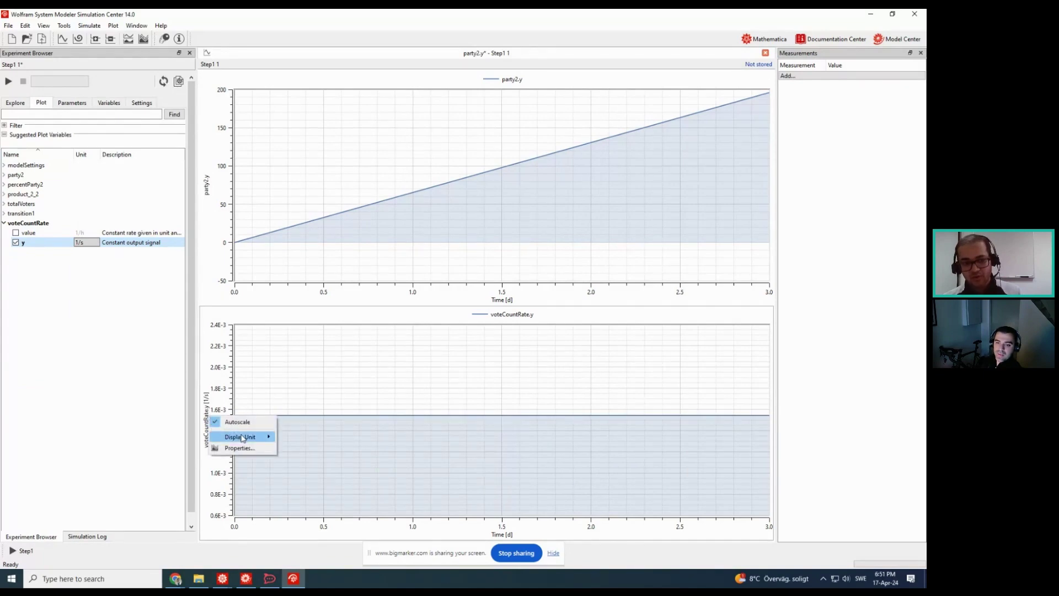
mouse_move(242, 437)
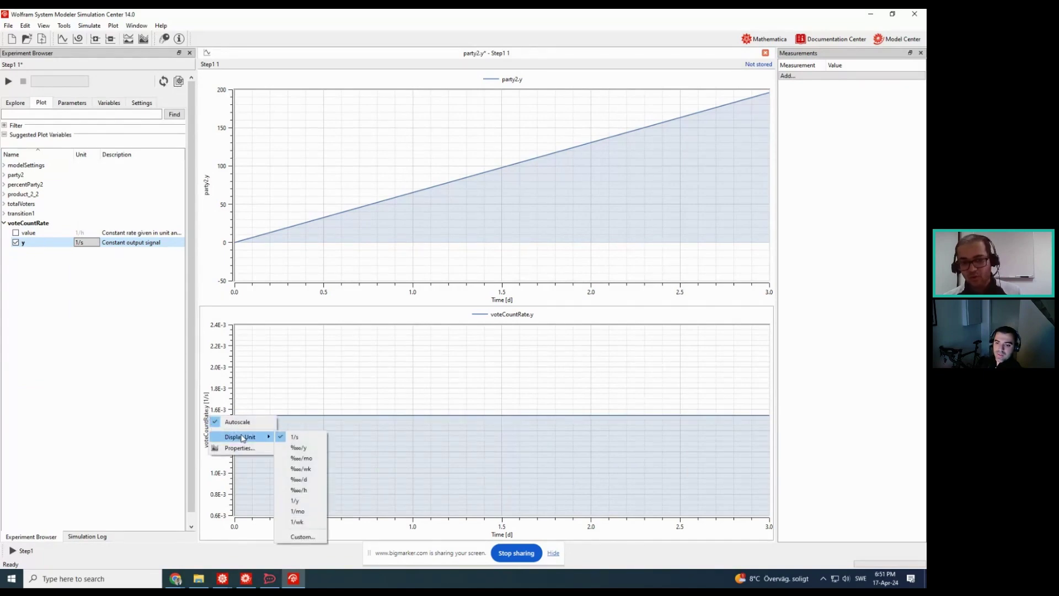
click(301, 537)
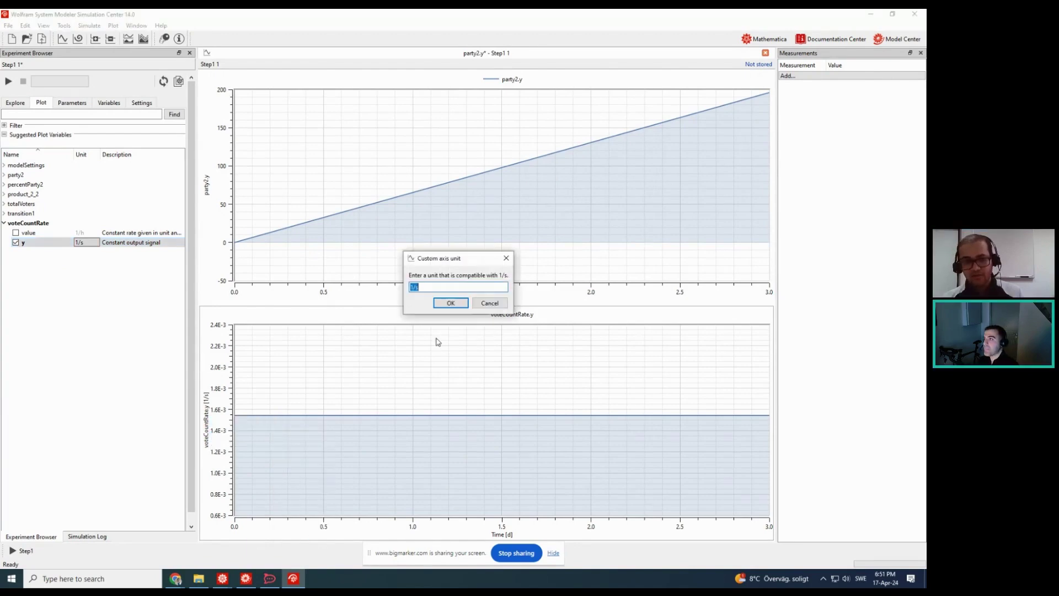
click(439, 284)
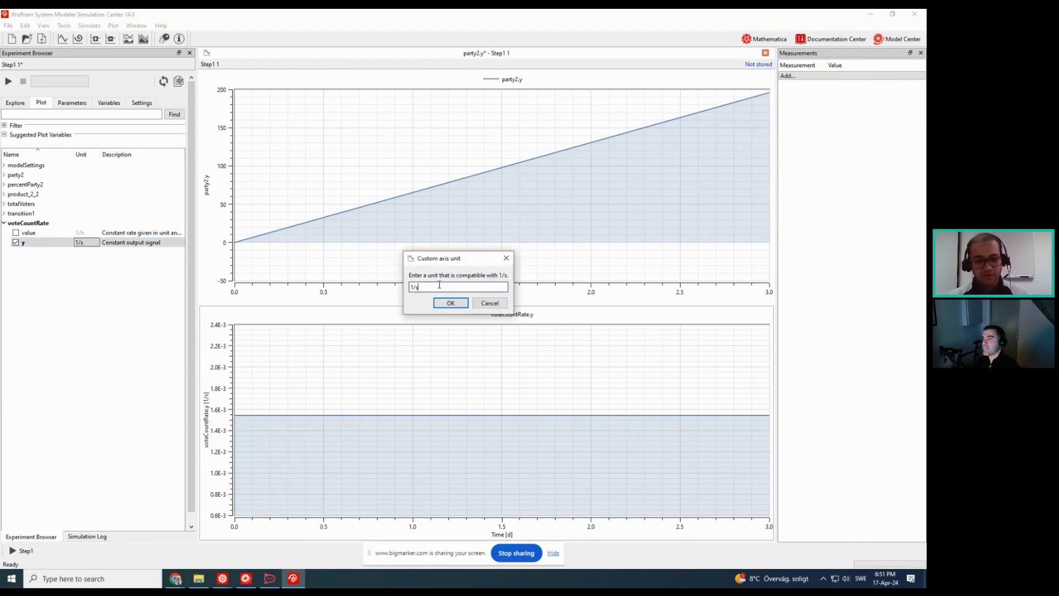
key(BackSpace)
text(h)
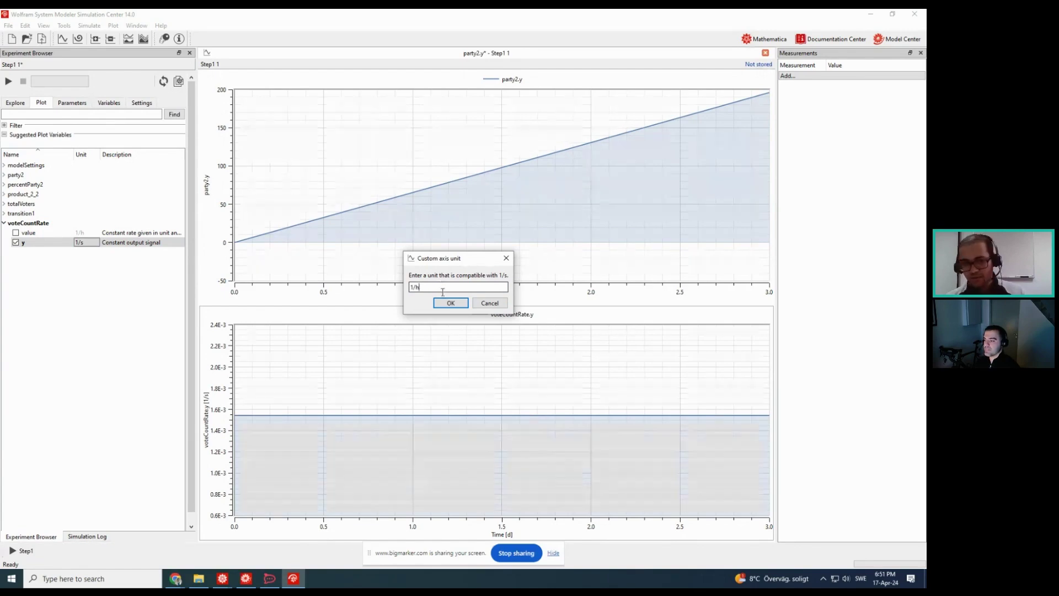
click(449, 303)
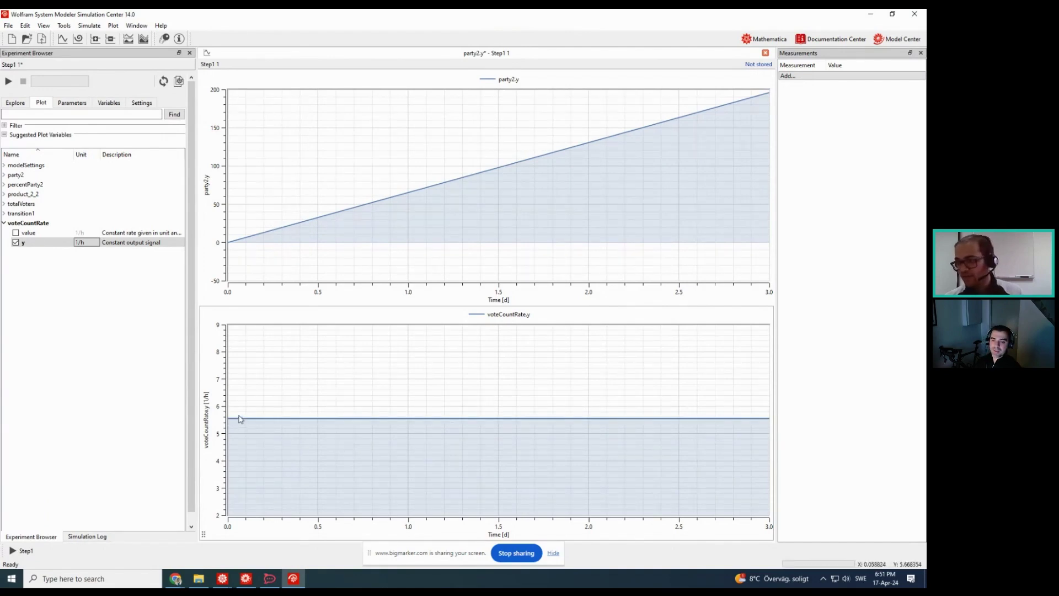
Inspect voteCountRate's value parameter in the experiment's parameters without changing it
click(71, 104)
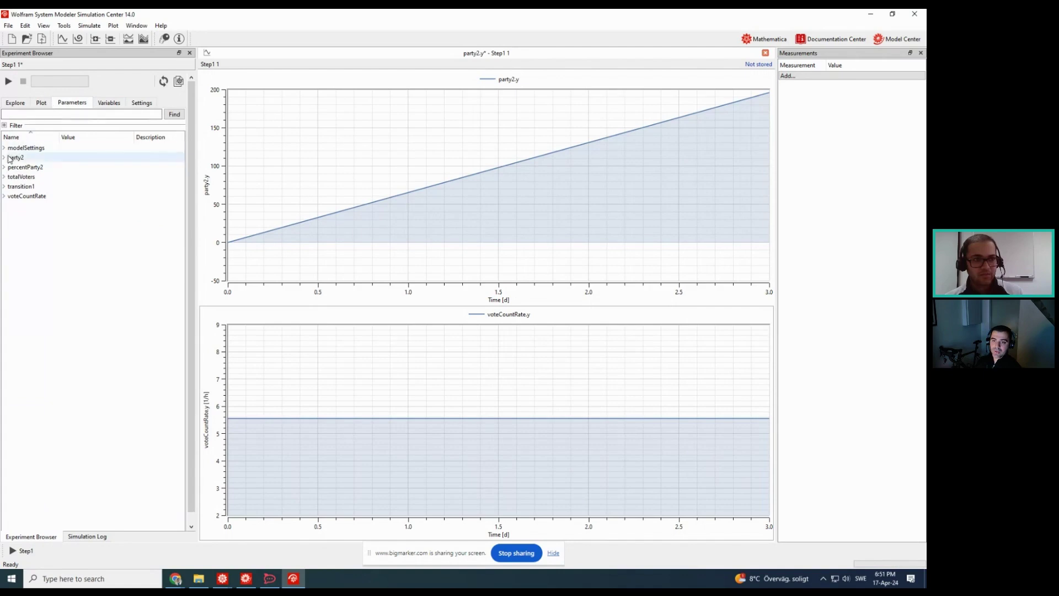
click(3, 197)
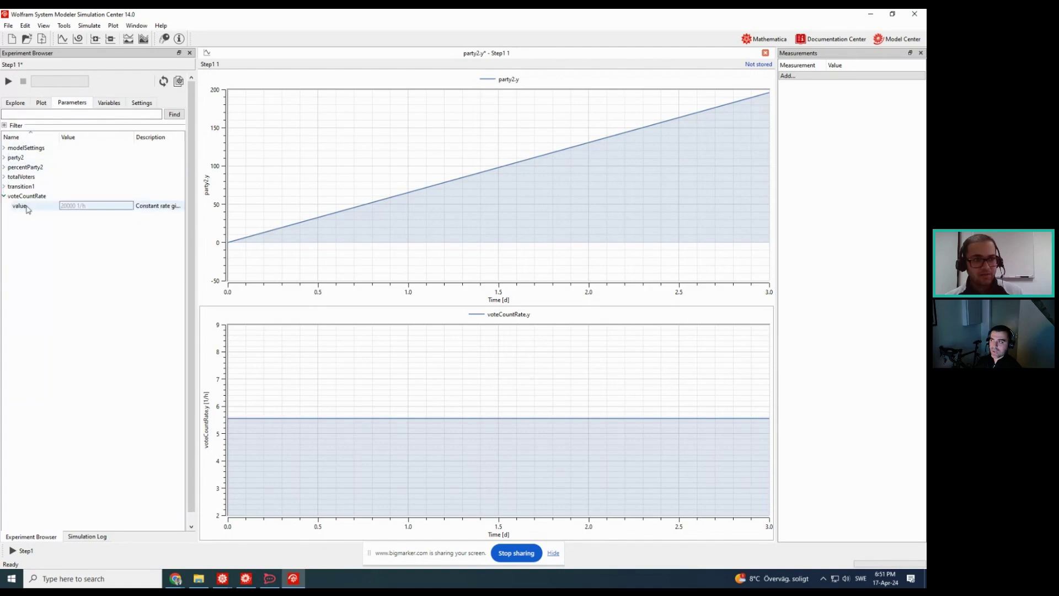
double_click(69, 207)
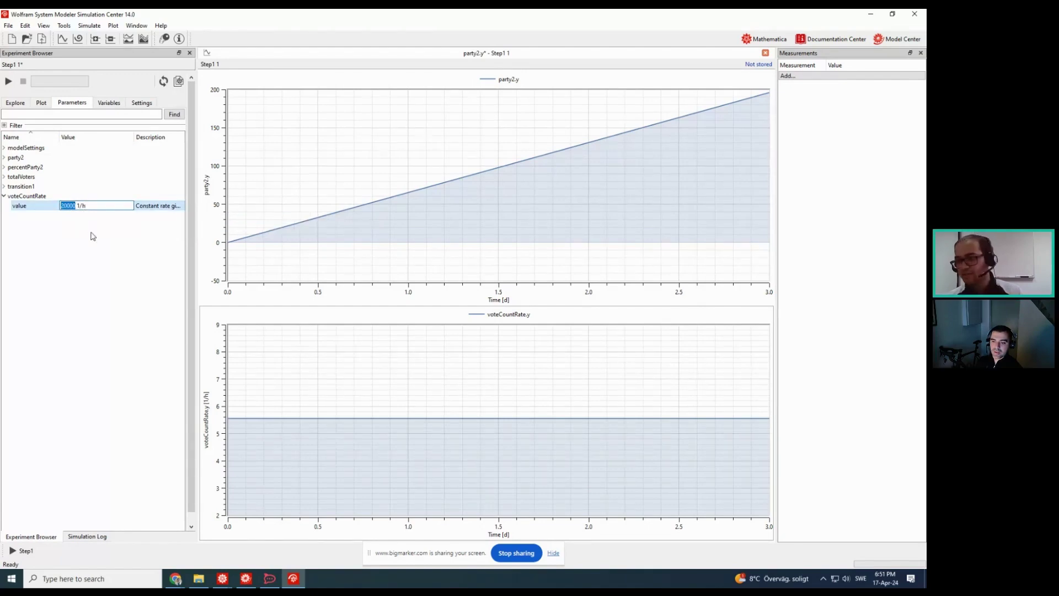
key(Escape)
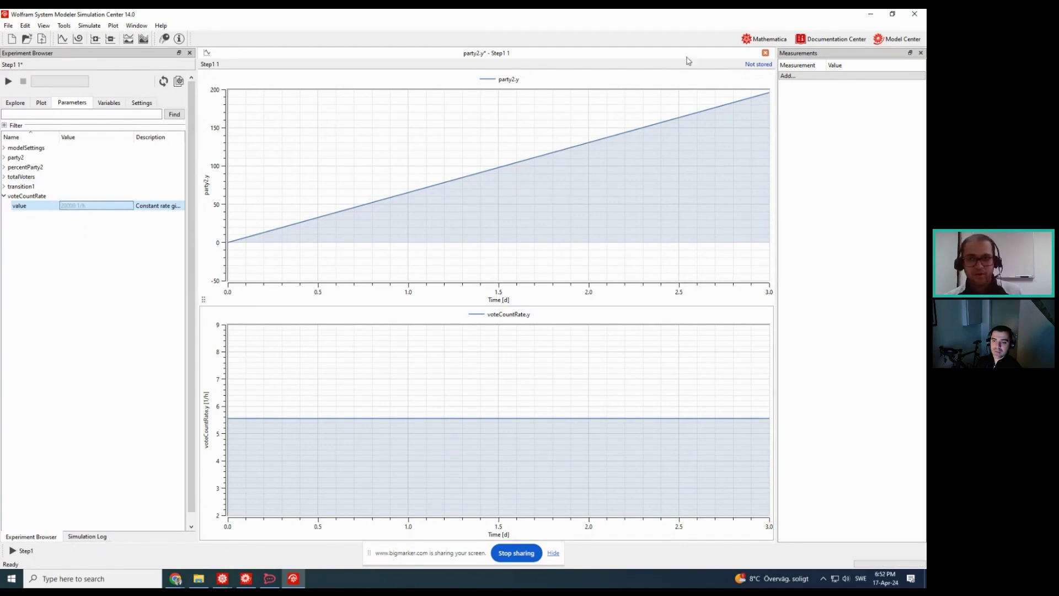
Switch to Model Center and set voteCountRate's OutputType and ValueType to dimensionless rate of flow [1/s]
click(898, 38)
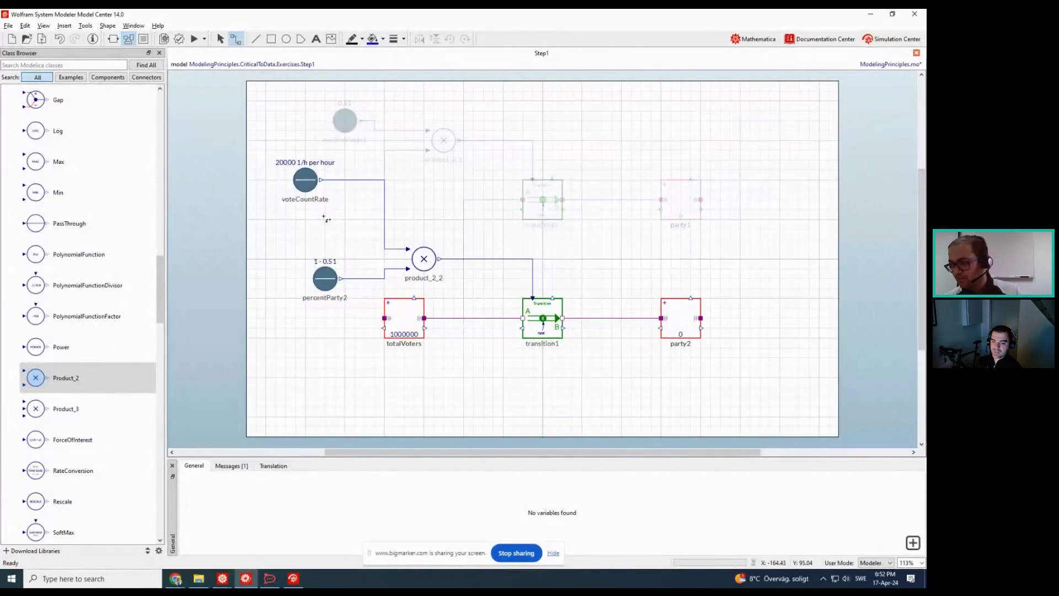
click(304, 179)
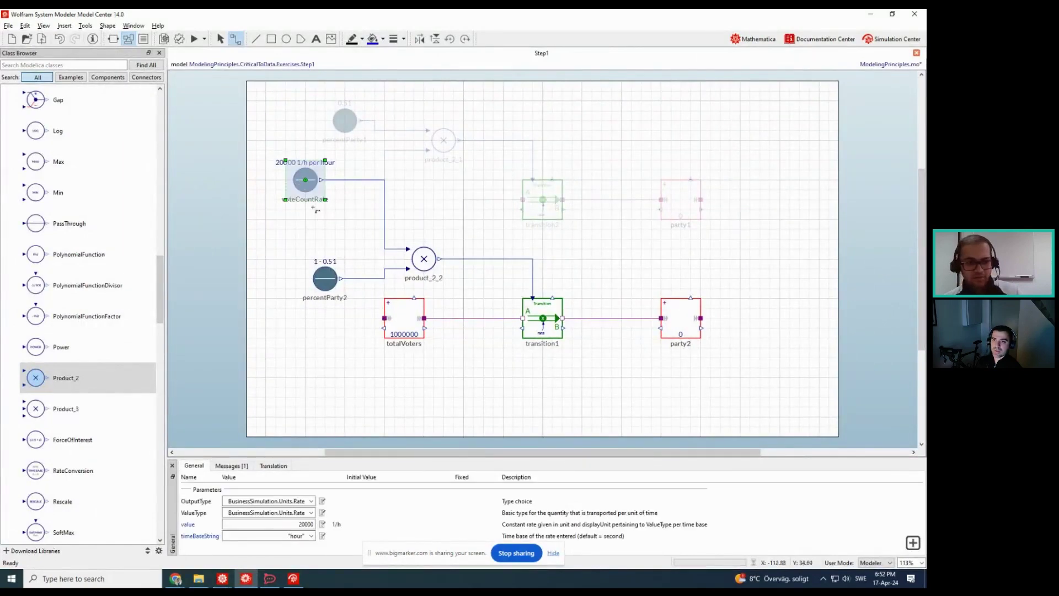
drag(371, 458, 384, 395)
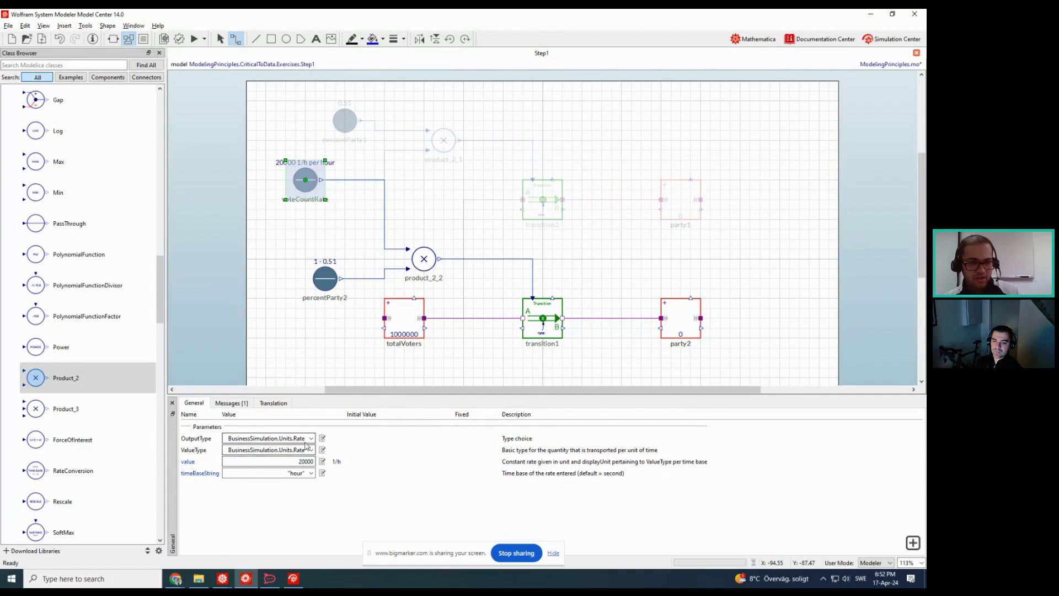
click(312, 438)
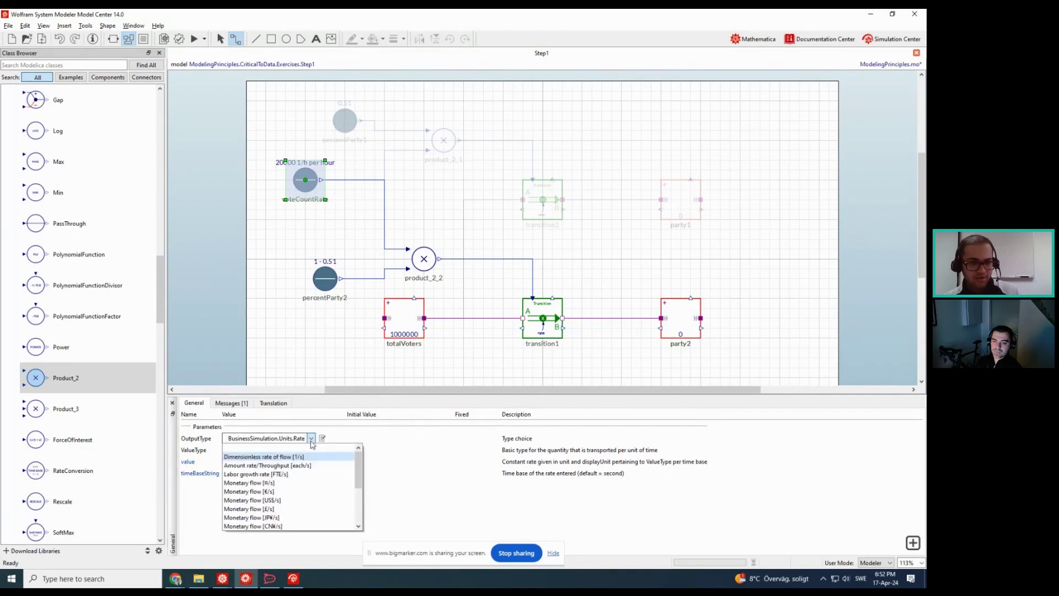
click(307, 457)
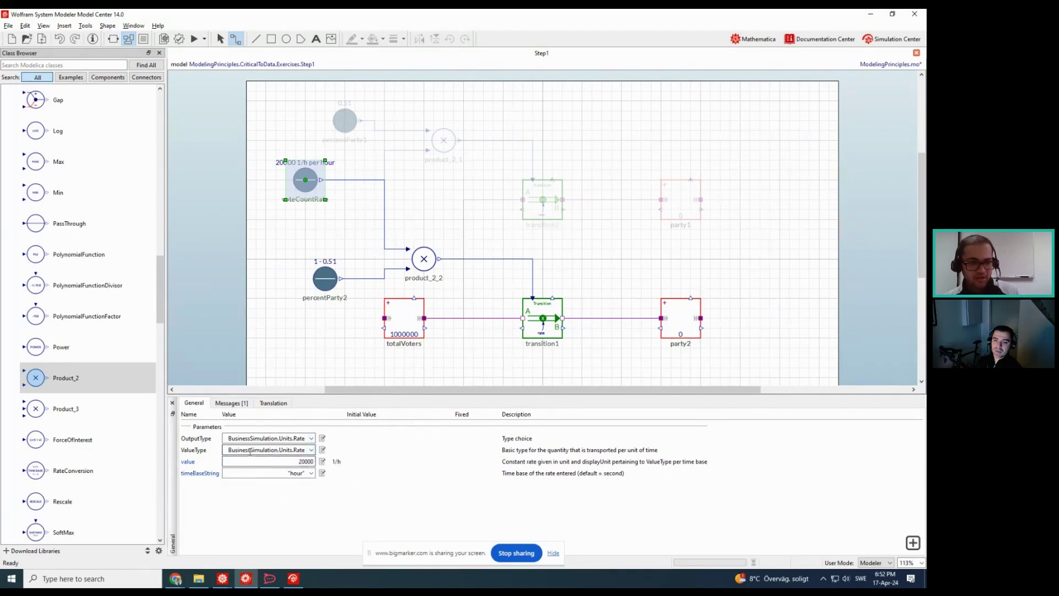
click(312, 450)
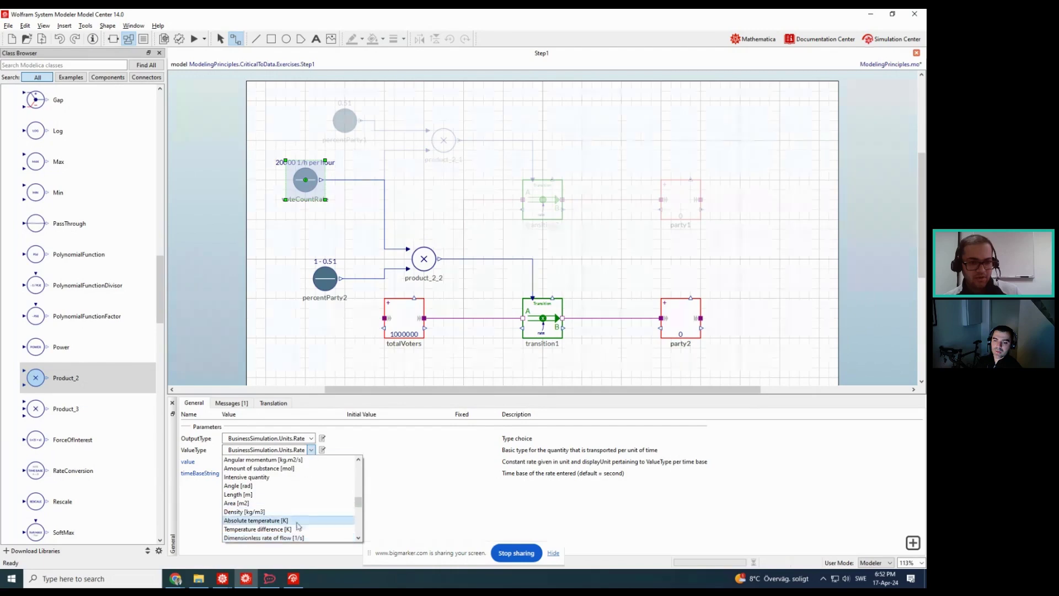
click(296, 537)
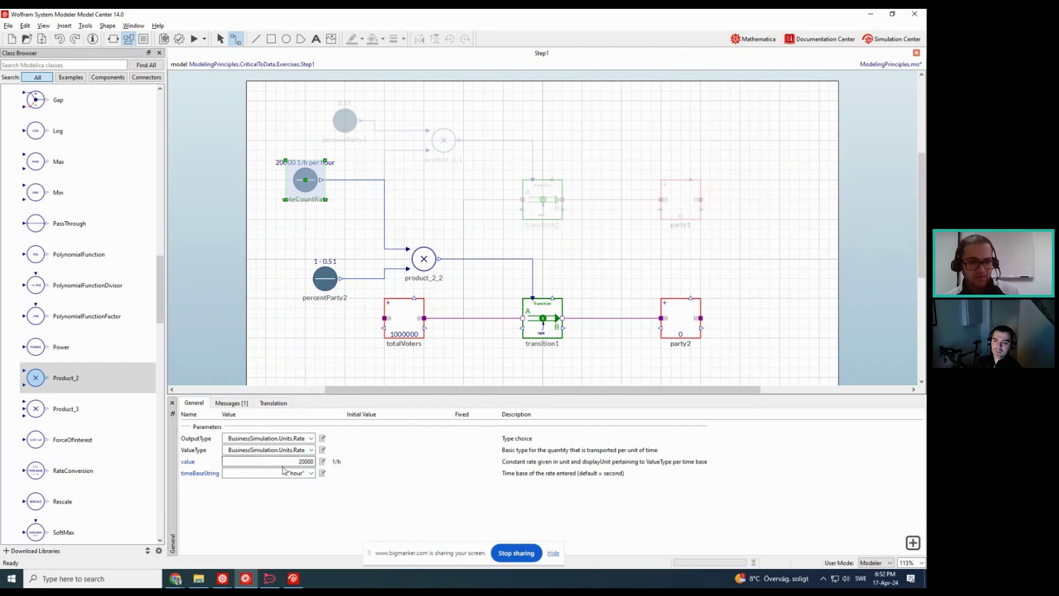
Confirm voteCountRate's value of 20000 and set its timeBaseString to "second"
double_click(312, 462)
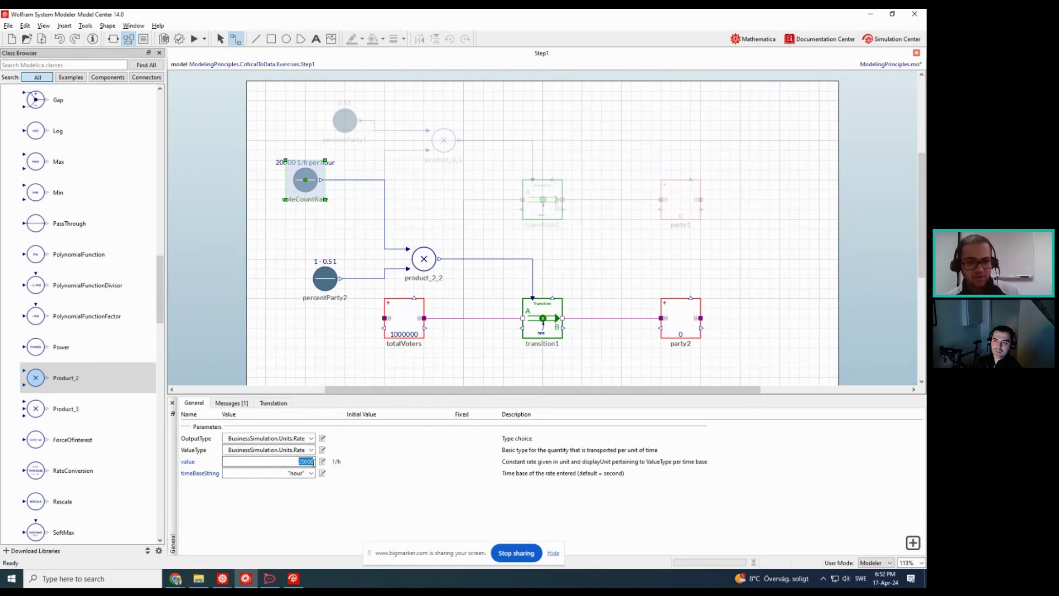
key(Return)
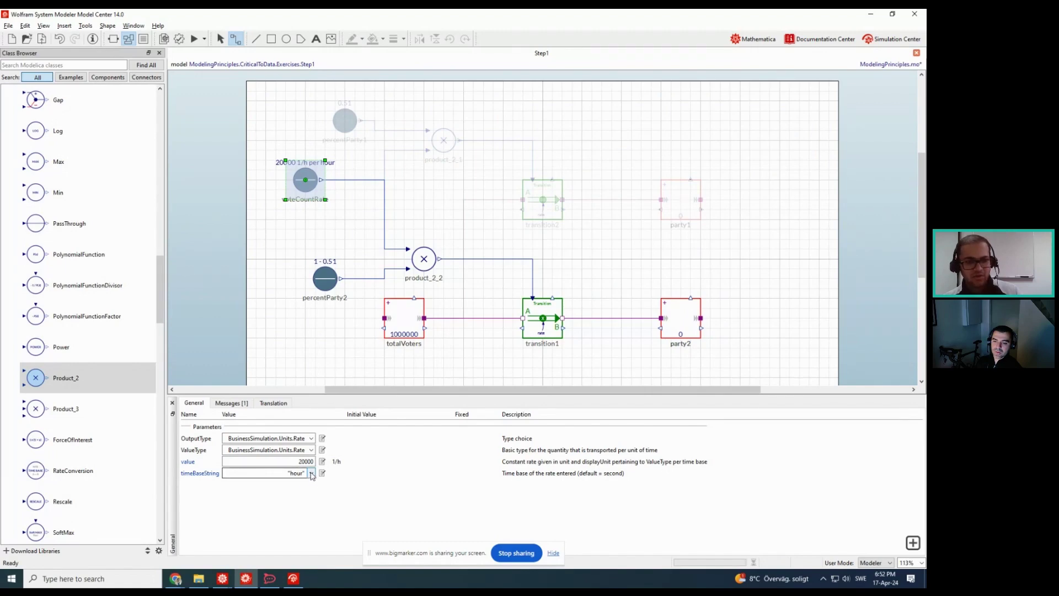
click(311, 473)
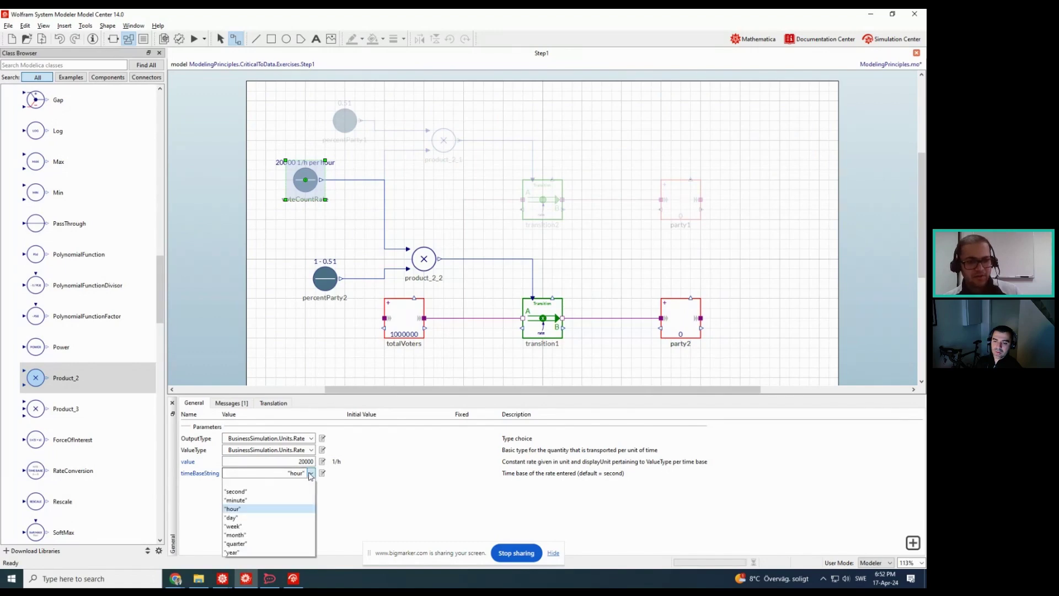
click(301, 488)
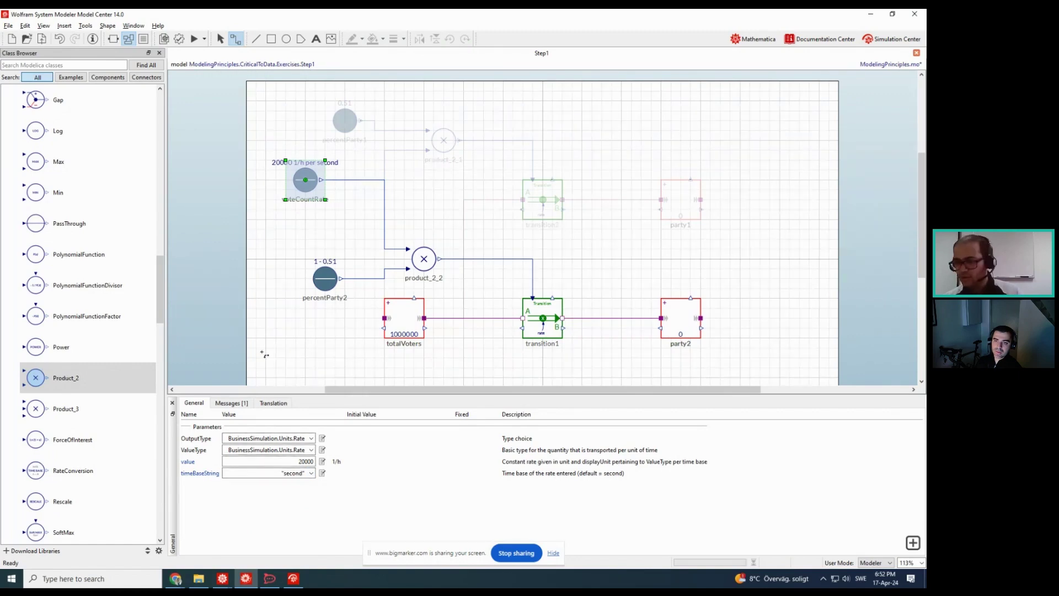
click(217, 278)
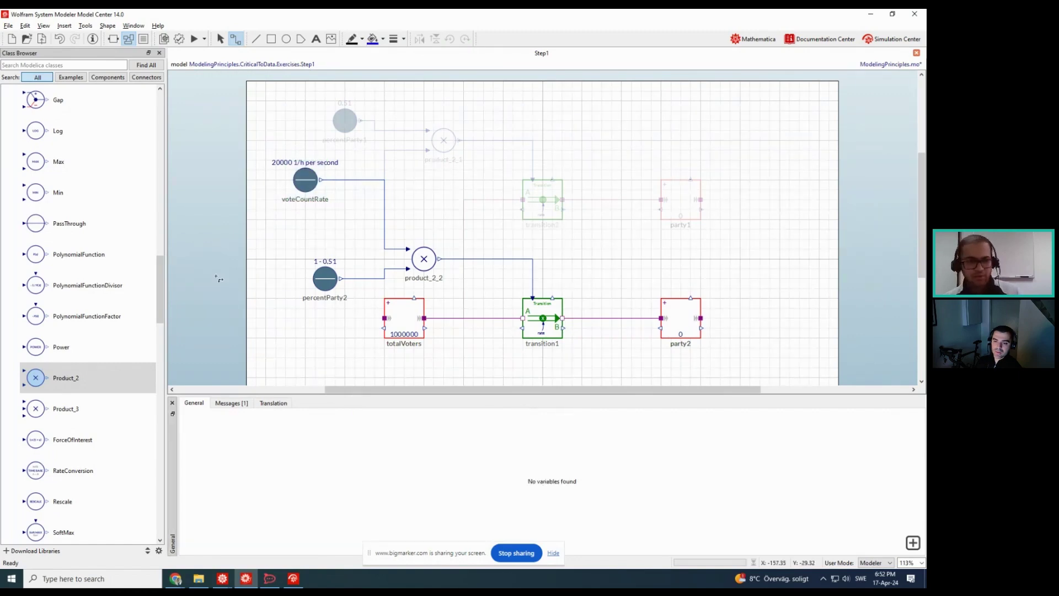
Simulate Step1 again to update both plots, and return to Model Center to review voteCountRate's parameters
click(193, 39)
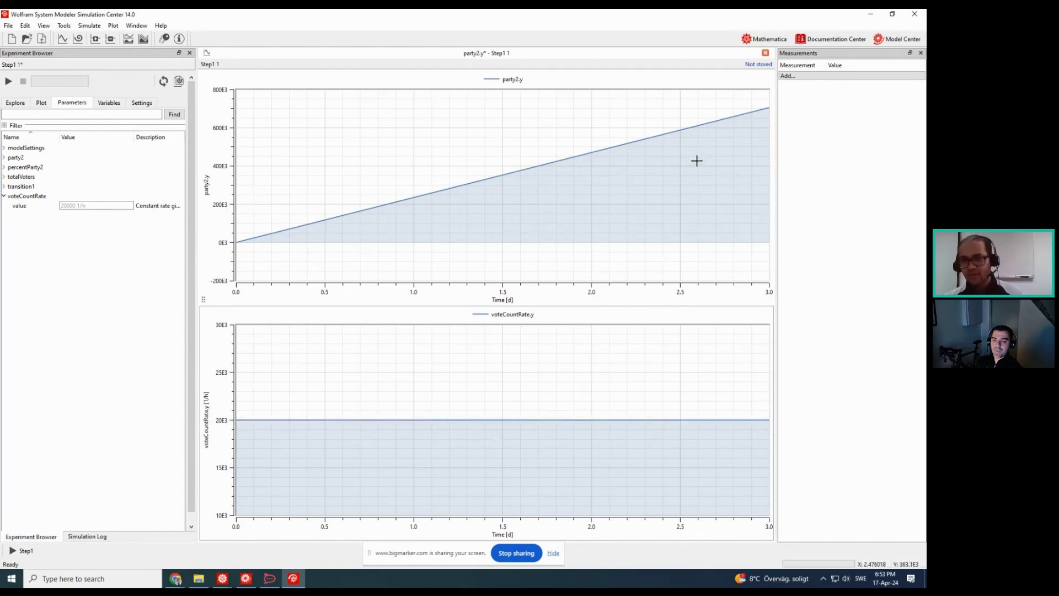
click(883, 41)
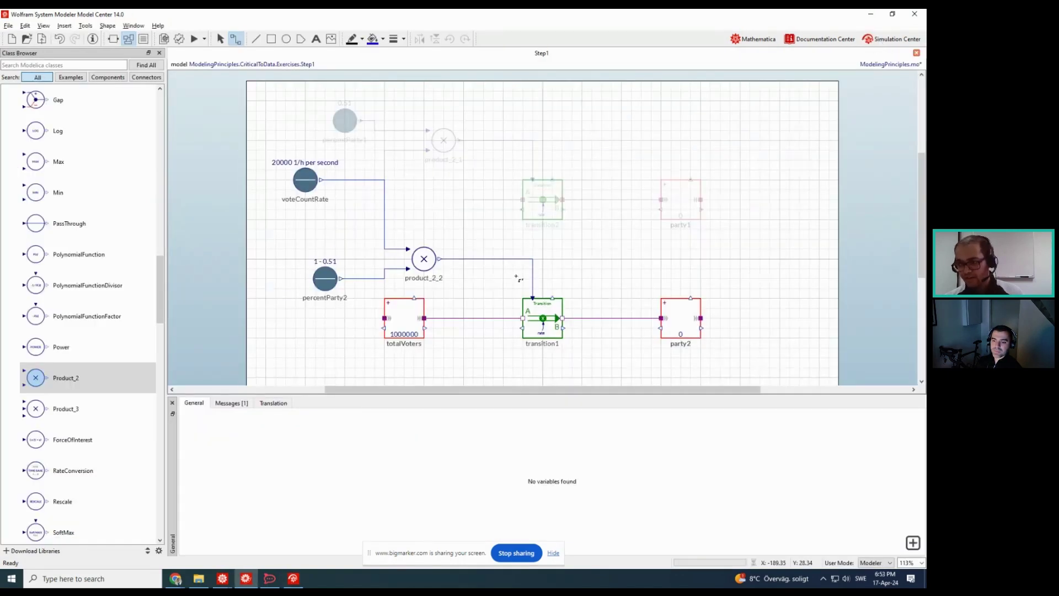
click(301, 193)
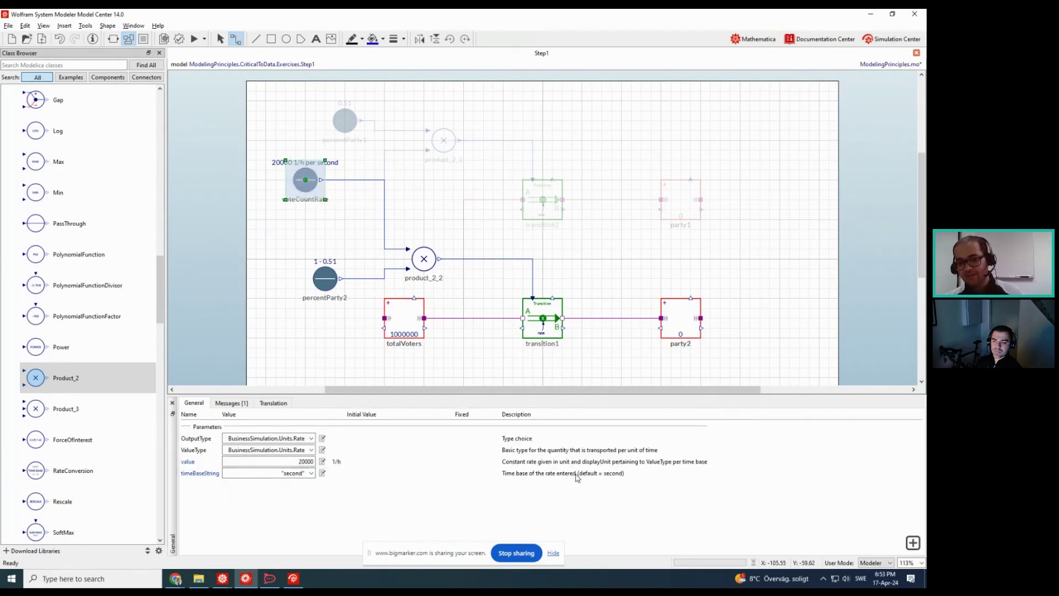
Review voteCountRate's time base description and the ConstantInputRate documentation on output rates per second and timeBaseString, and close the documentation
drag(576, 474, 629, 477)
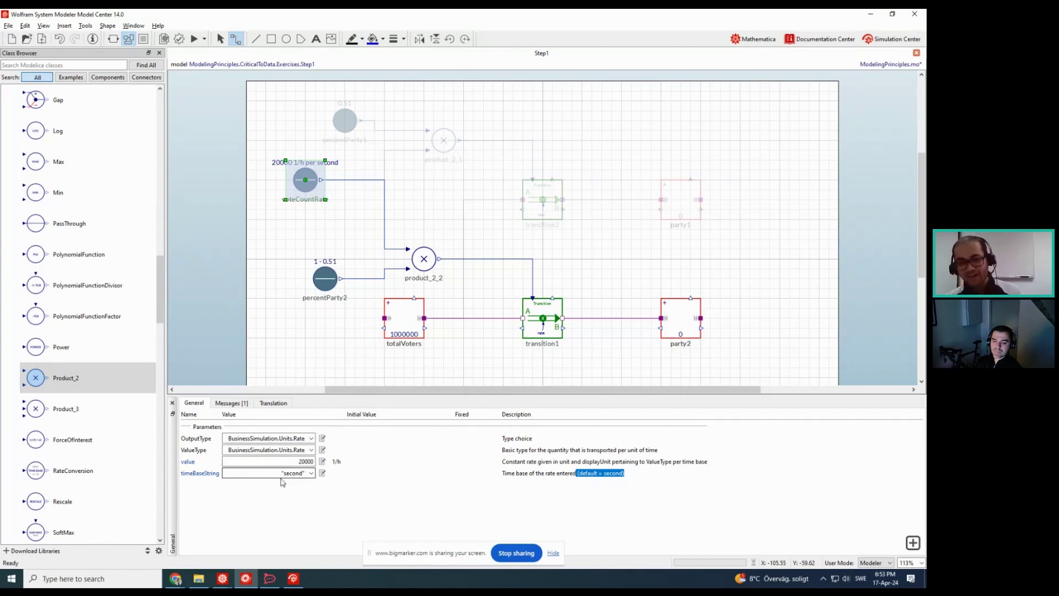
click(344, 478)
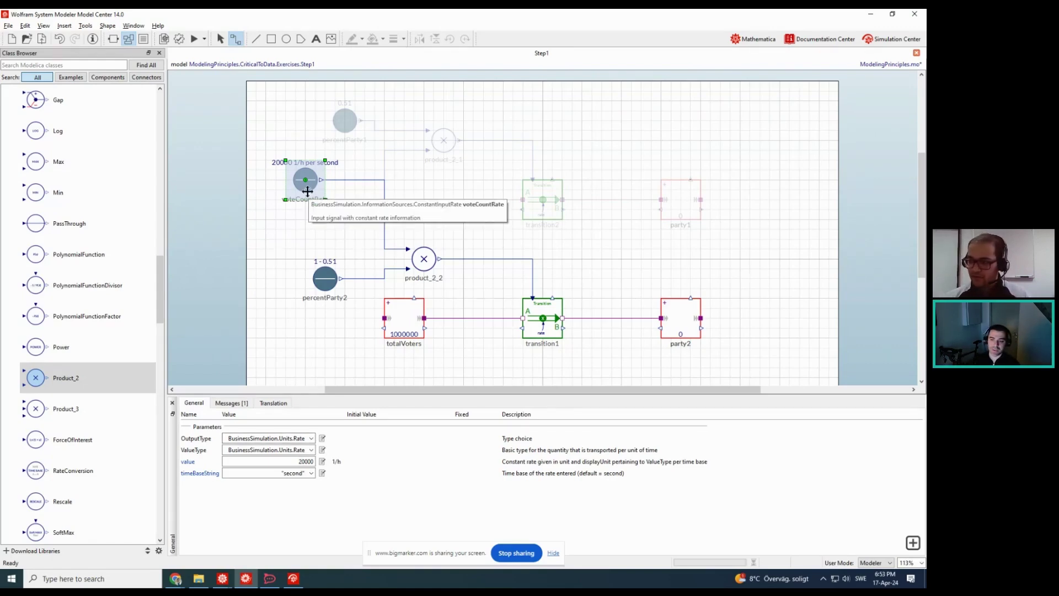
key(F1)
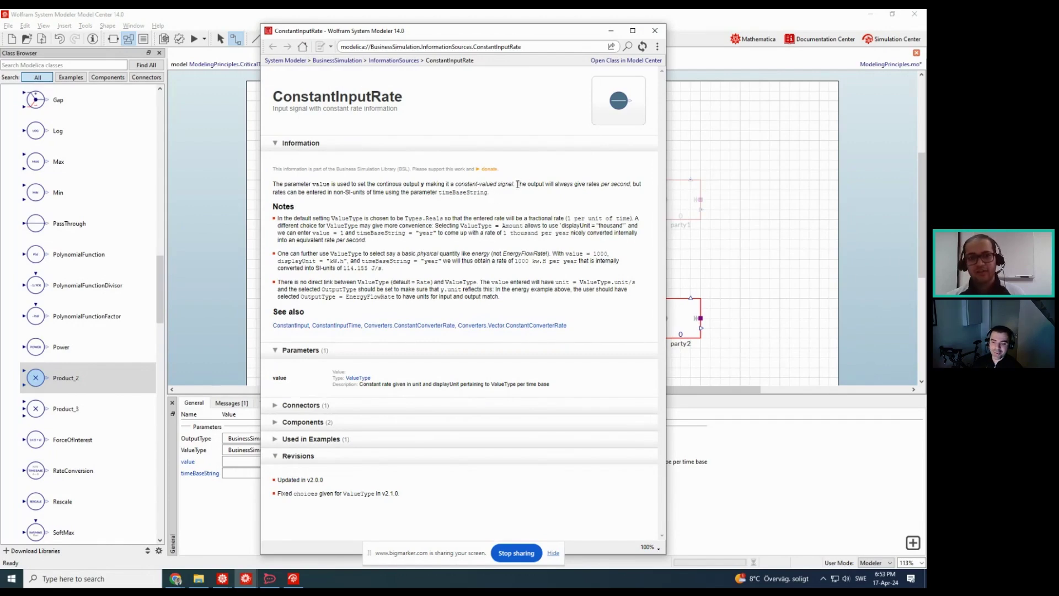
scroll(519, 216, up, 5)
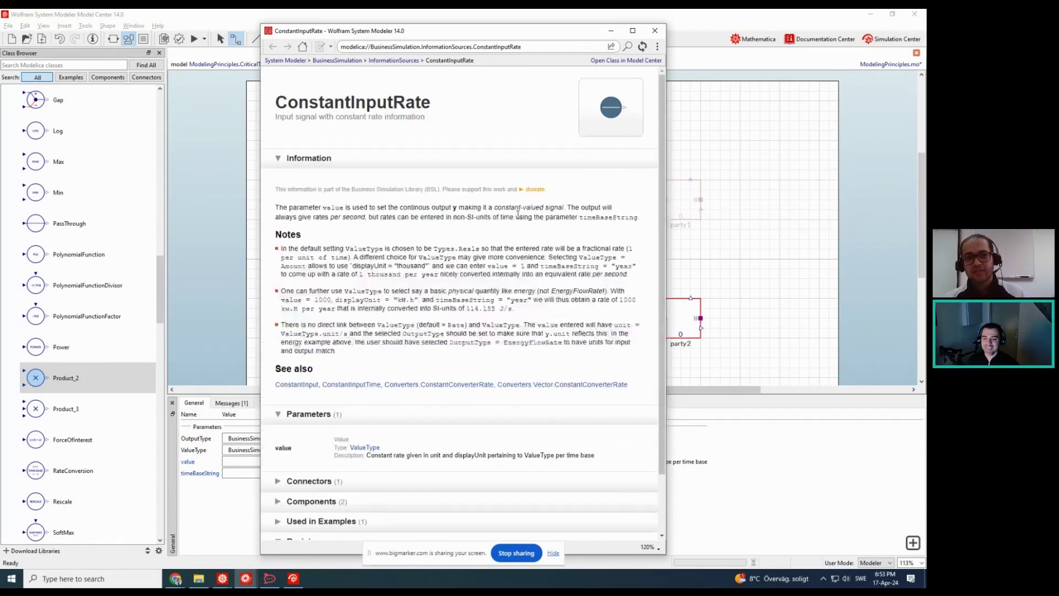
scroll(520, 229, up, 3)
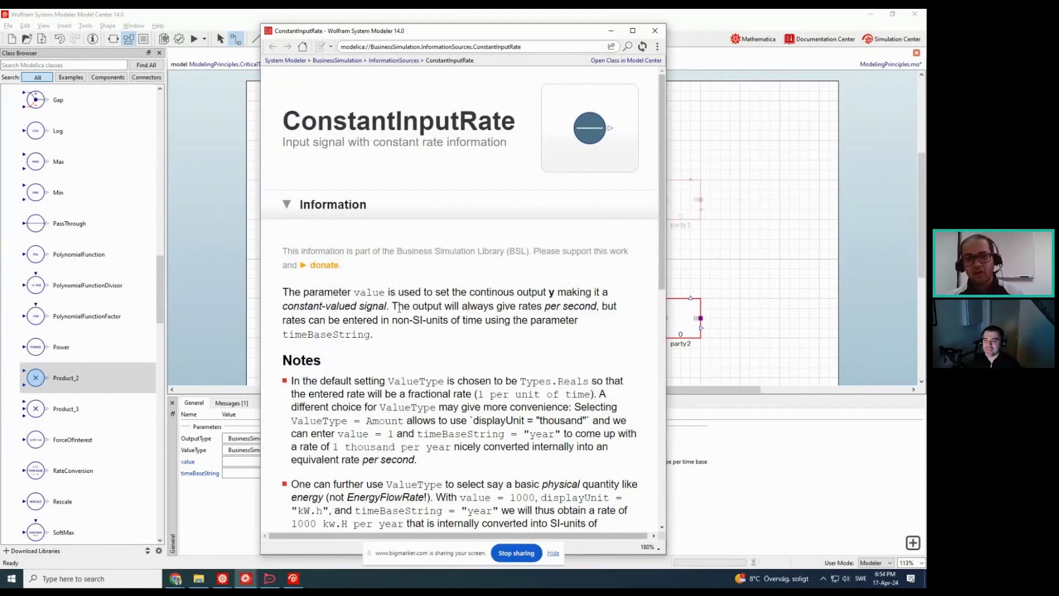
drag(392, 307, 429, 334)
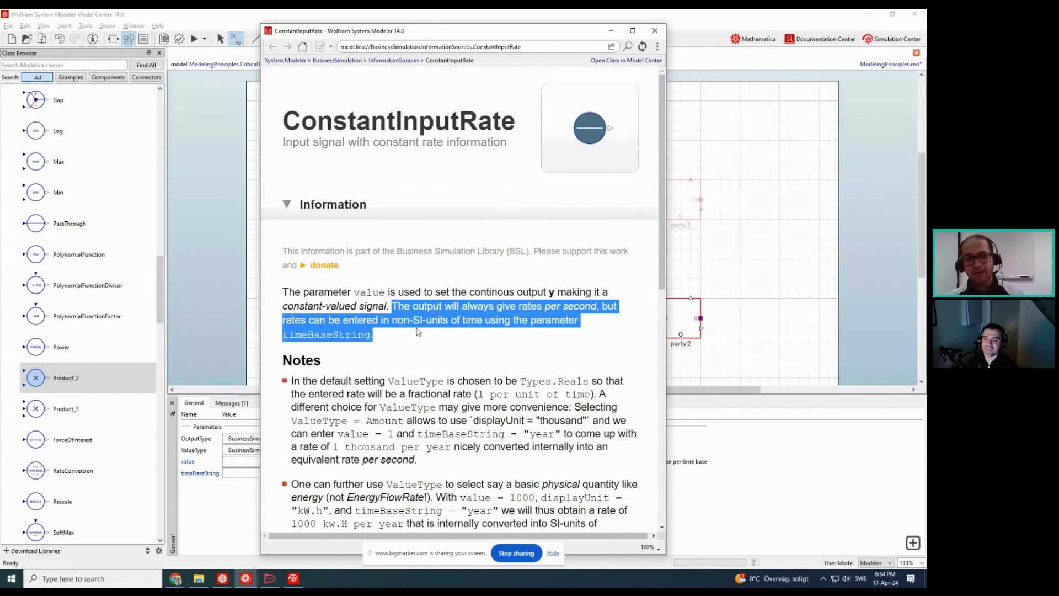
click(377, 339)
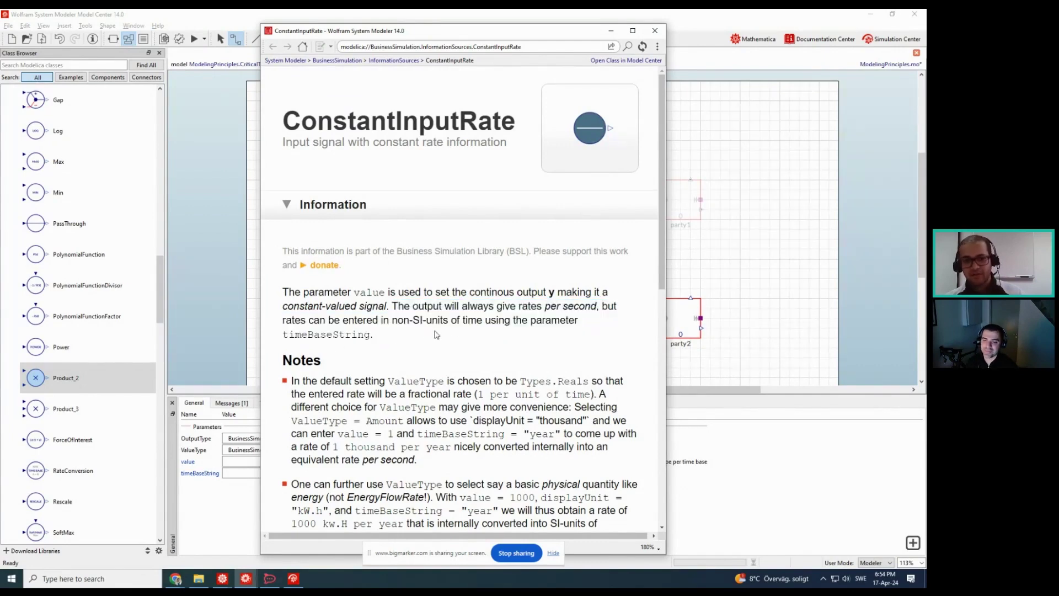
click(654, 30)
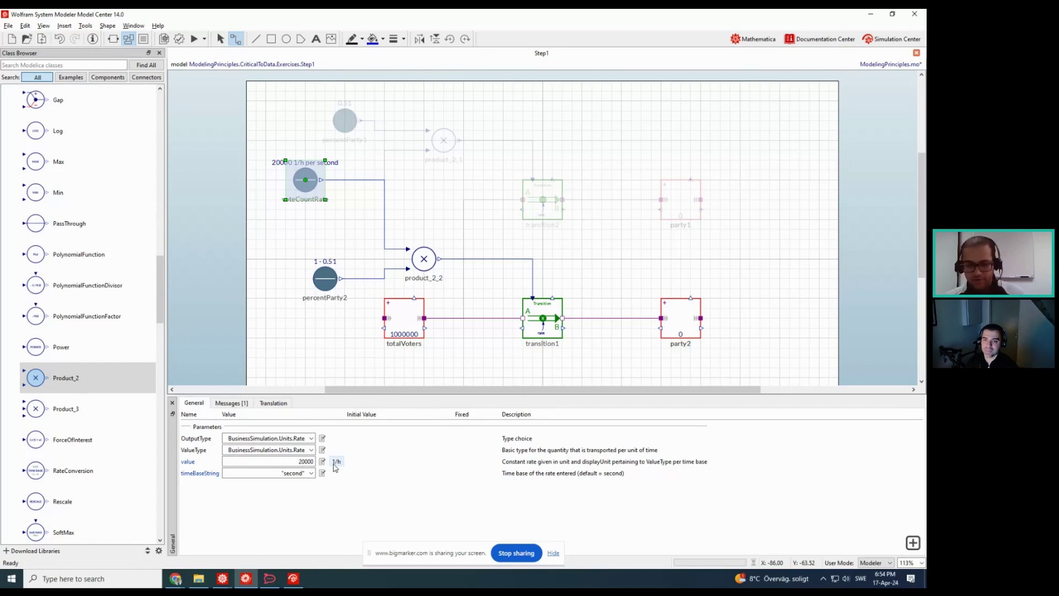
Re-enable the party 1 branch: percentParty1, product_2_1, transition2 and party1, including their connections
click(438, 160)
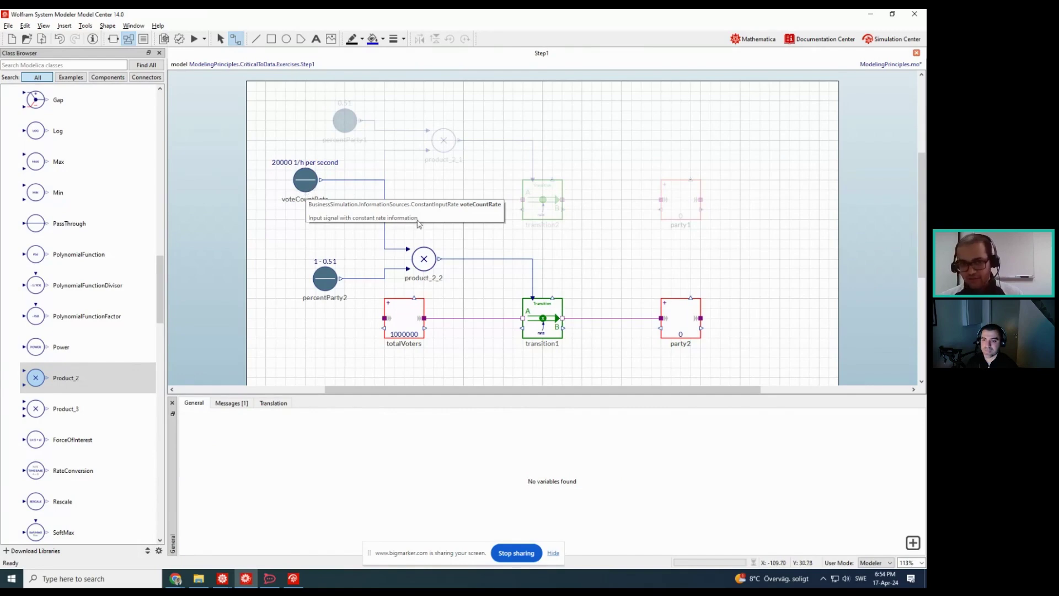
drag(319, 105, 653, 151)
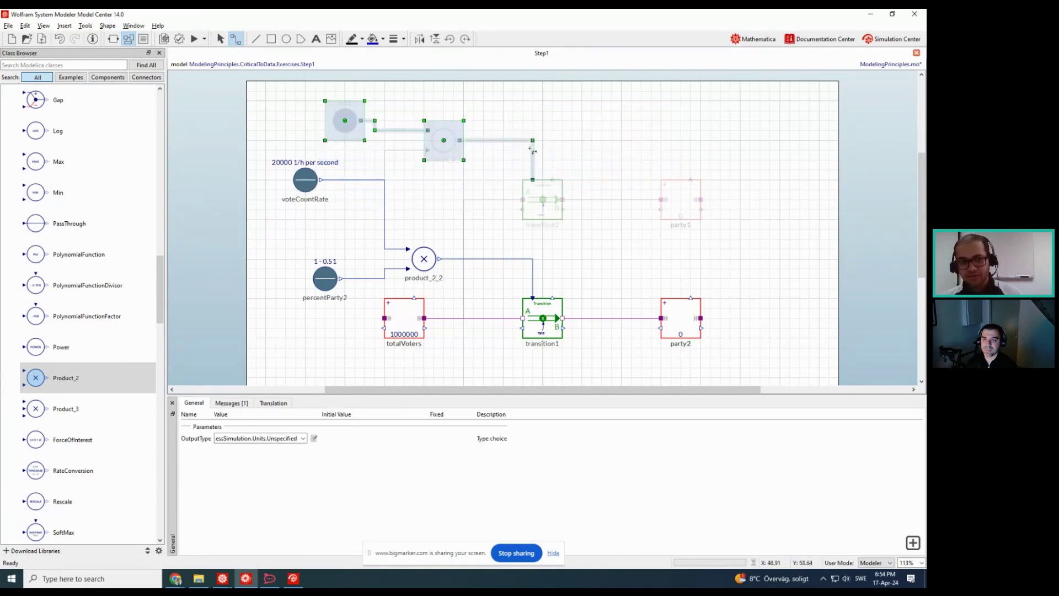
right_click(455, 143)
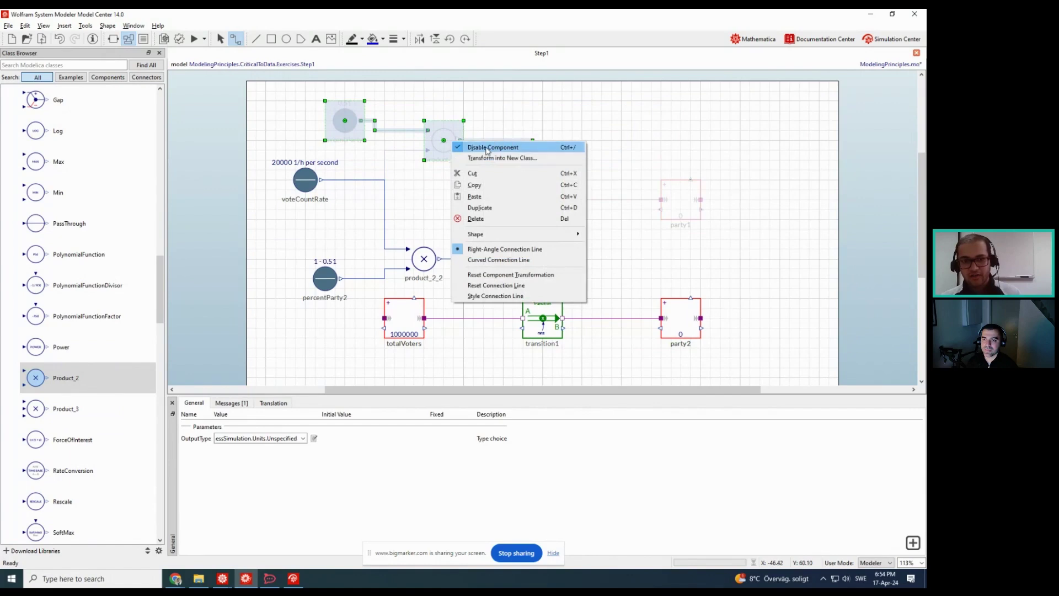
click(487, 150)
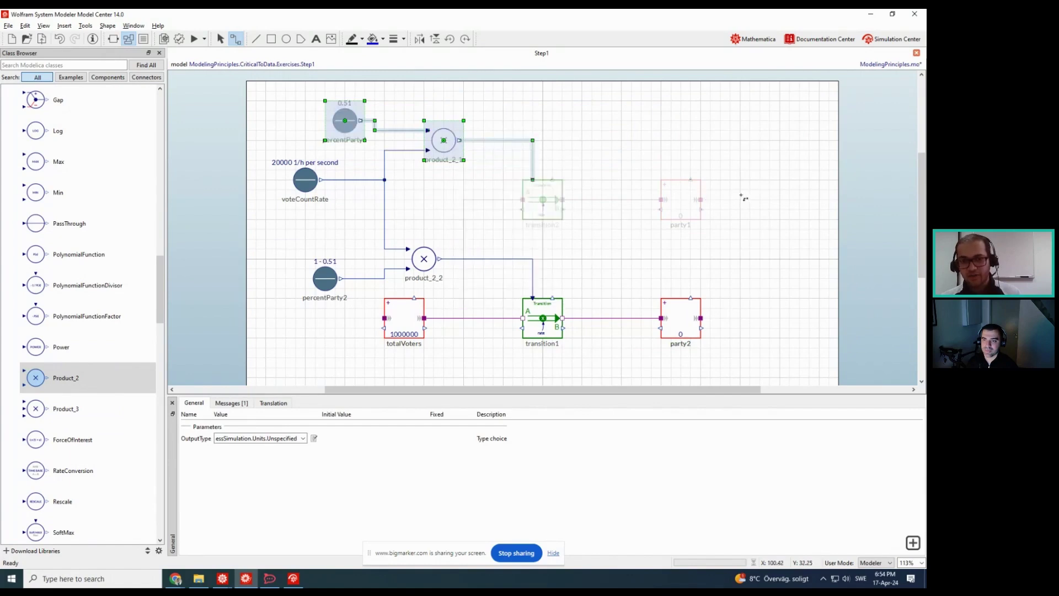
drag(749, 205, 482, 214)
right_click(559, 215)
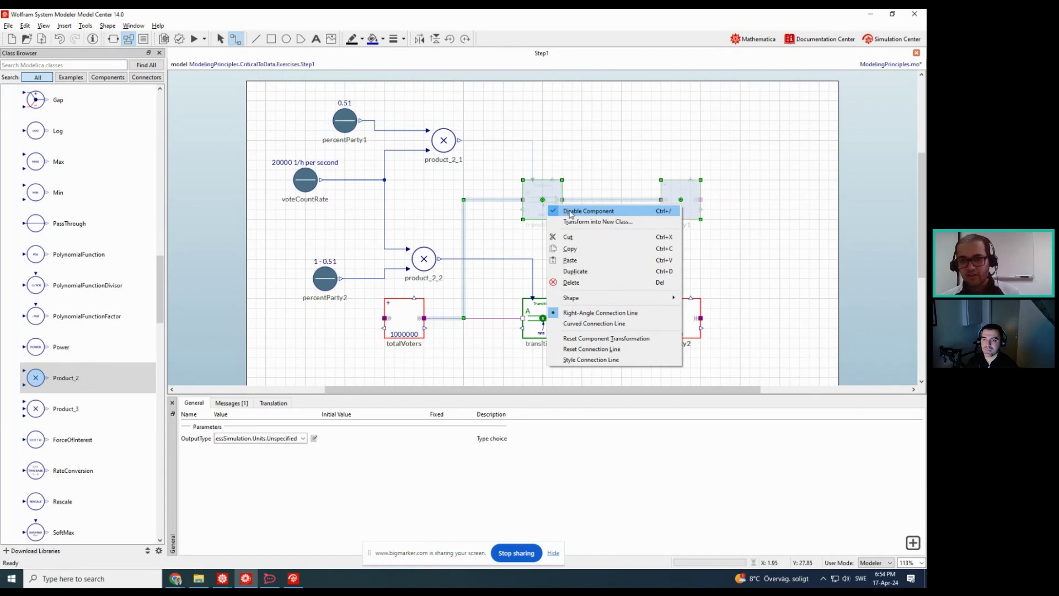
click(570, 211)
click(579, 154)
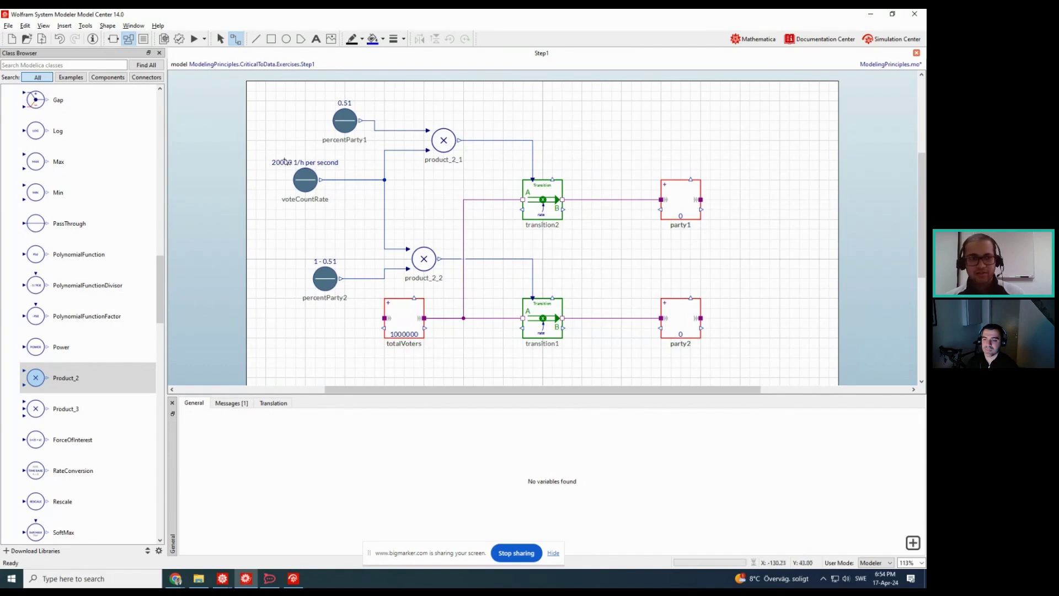
Simulate the complete Step1 model and clear the voteCountRate.y subplot
click(194, 39)
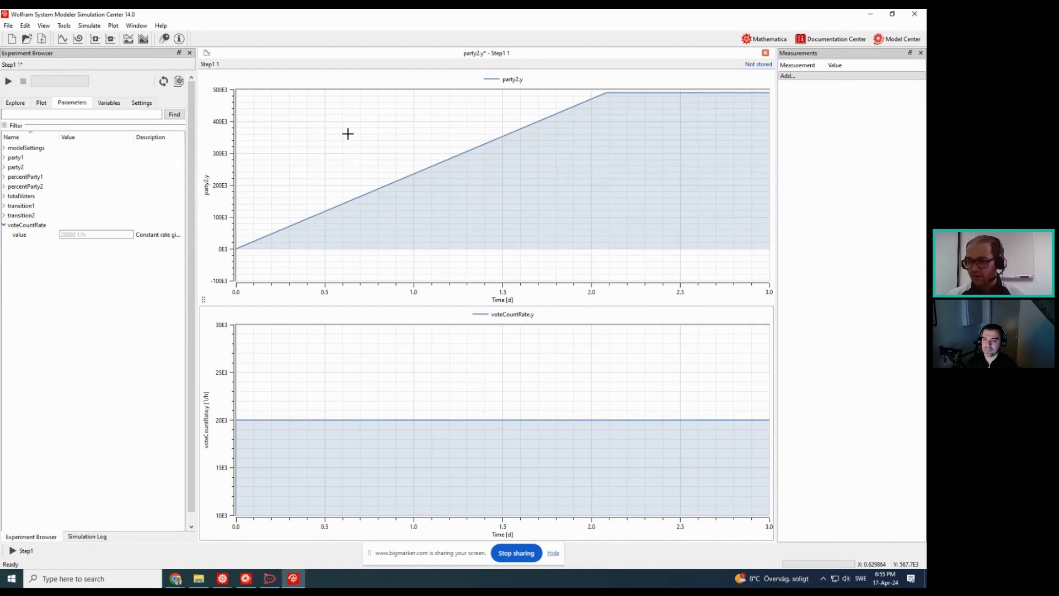
right_click(402, 359)
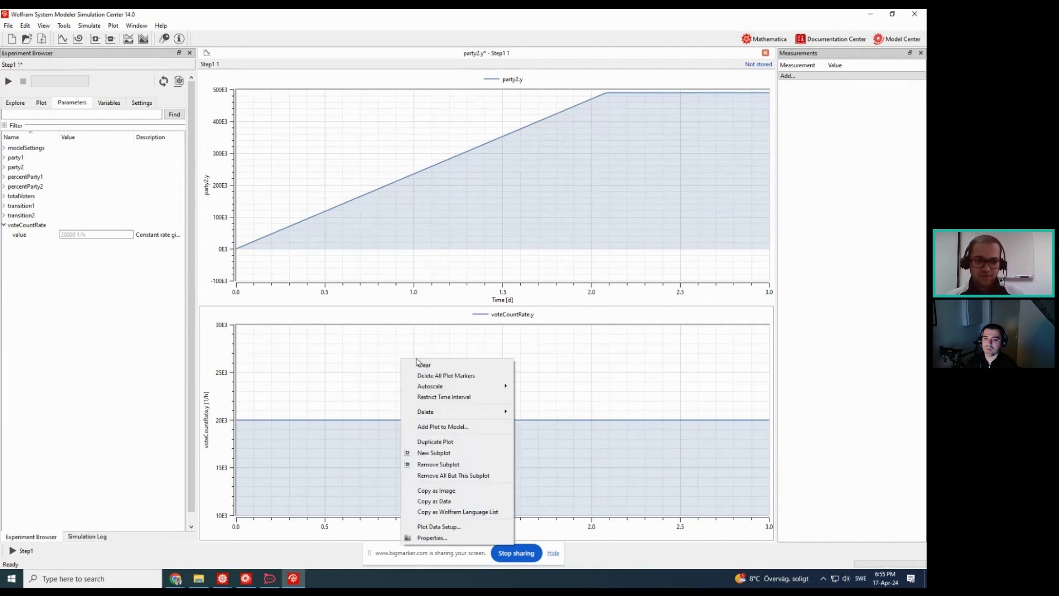
click(422, 364)
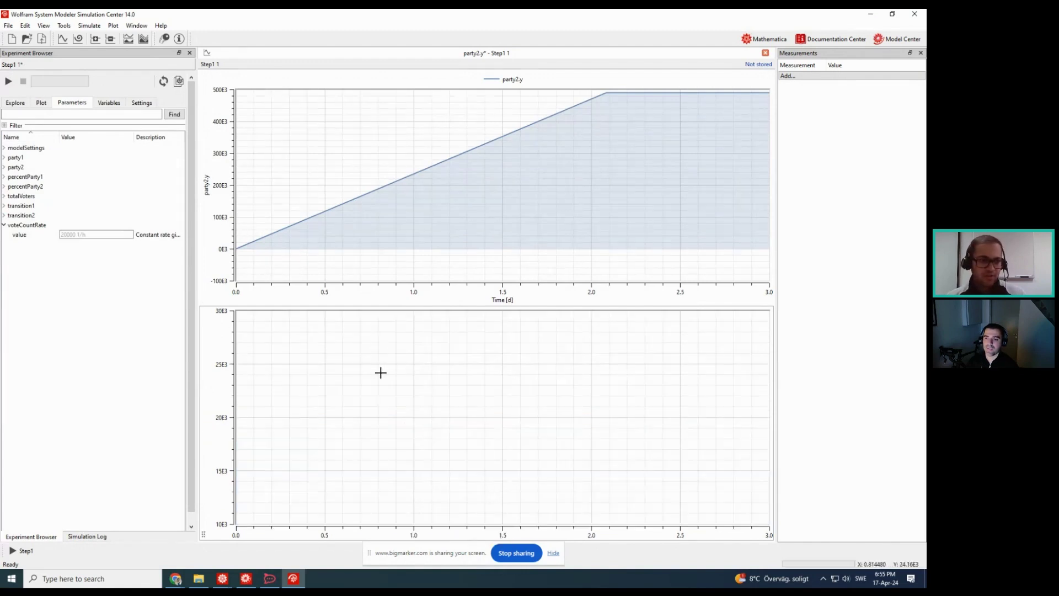
Plot party1's y variable in the empty lower subplot
click(5, 225)
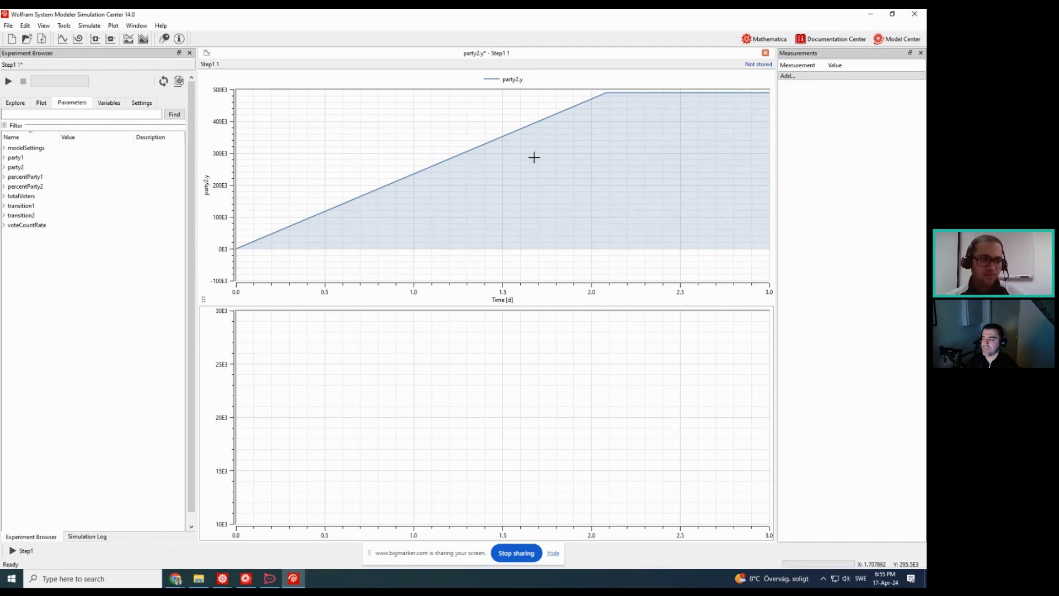
click(5, 158)
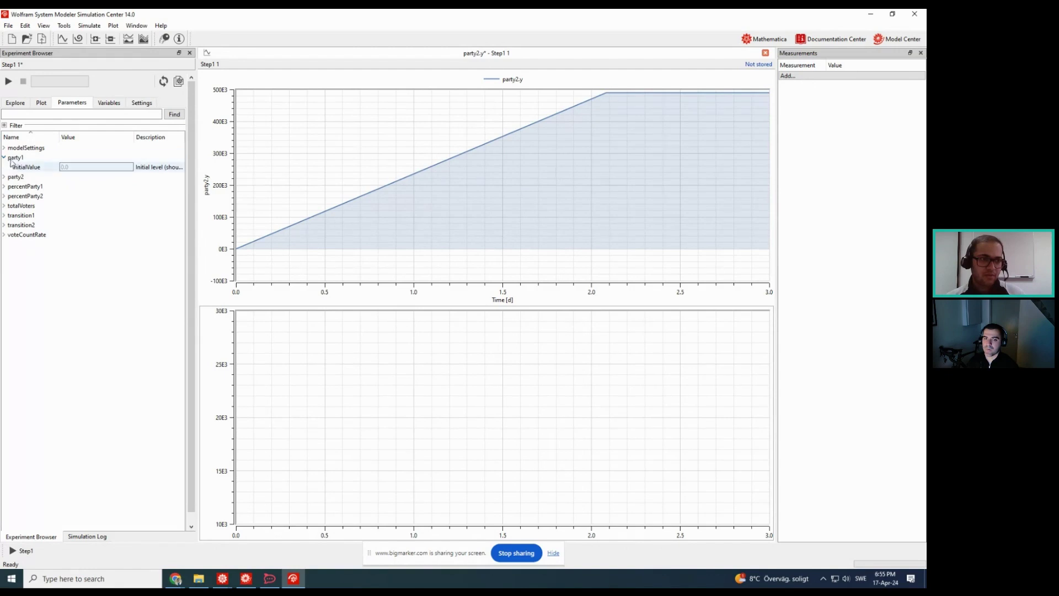
click(41, 103)
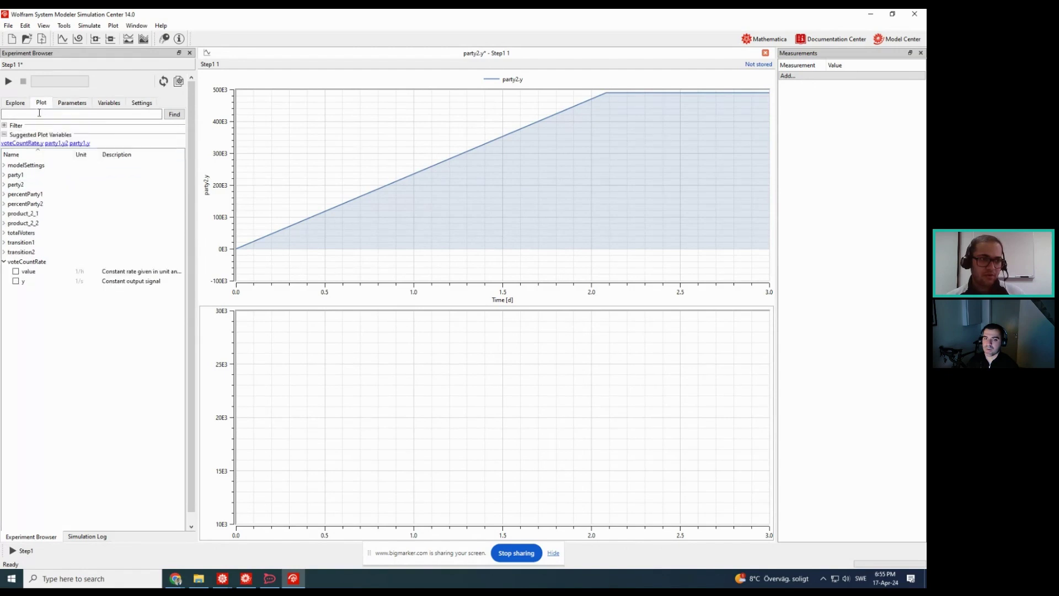
click(4, 174)
click(15, 262)
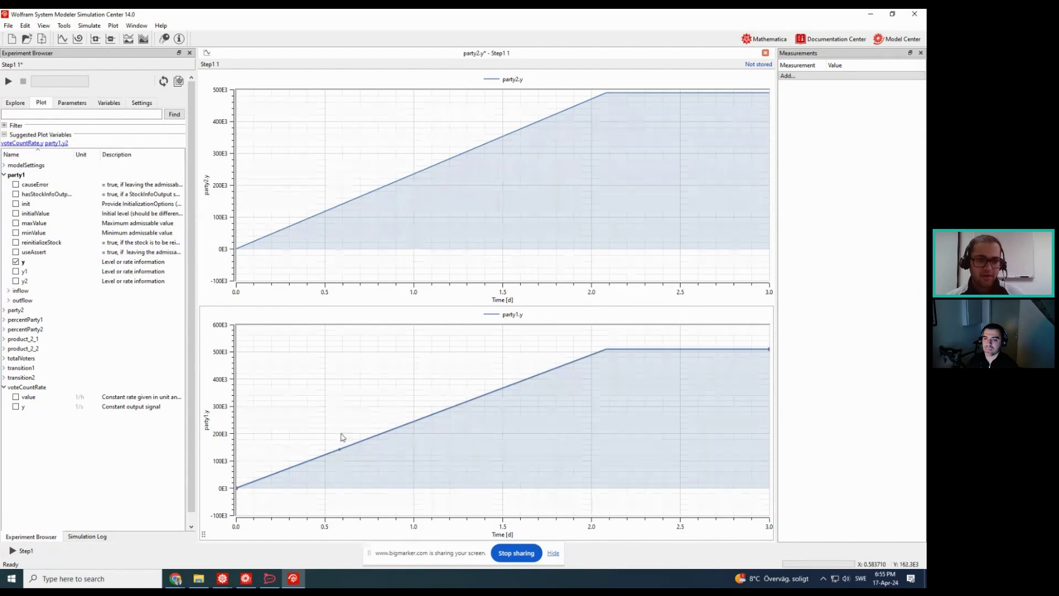
Move the party1.y curve into the upper subplot and delete the party2.y curve from it
drag(341, 437, 386, 235)
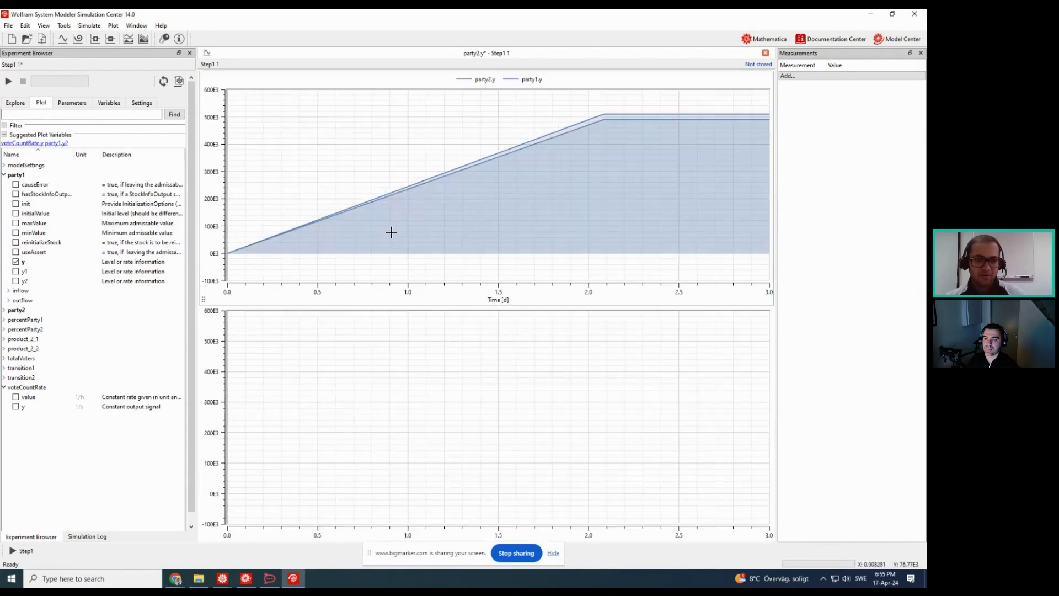
right_click(404, 194)
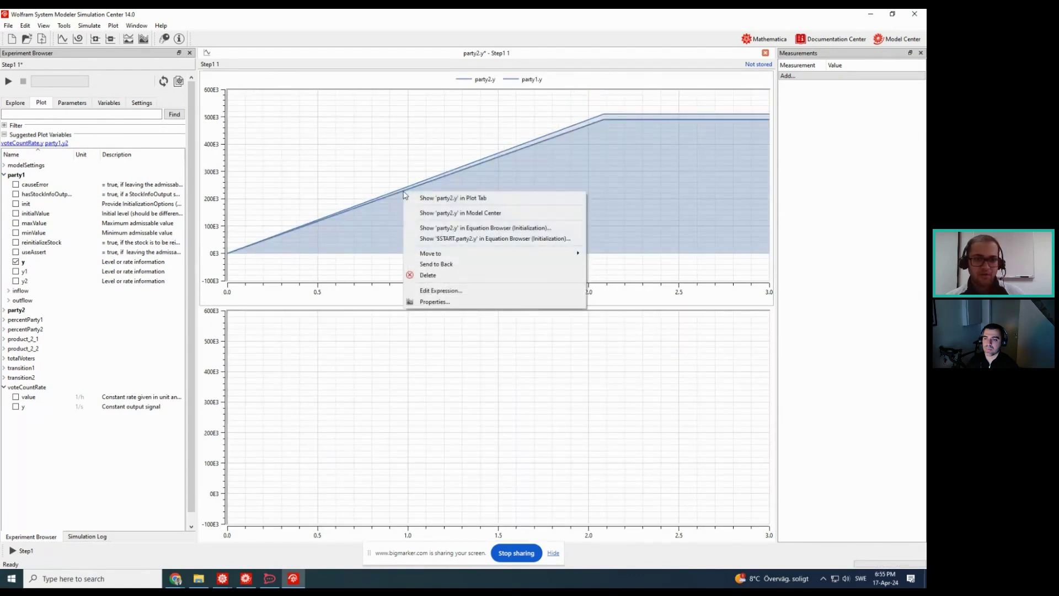
click(426, 275)
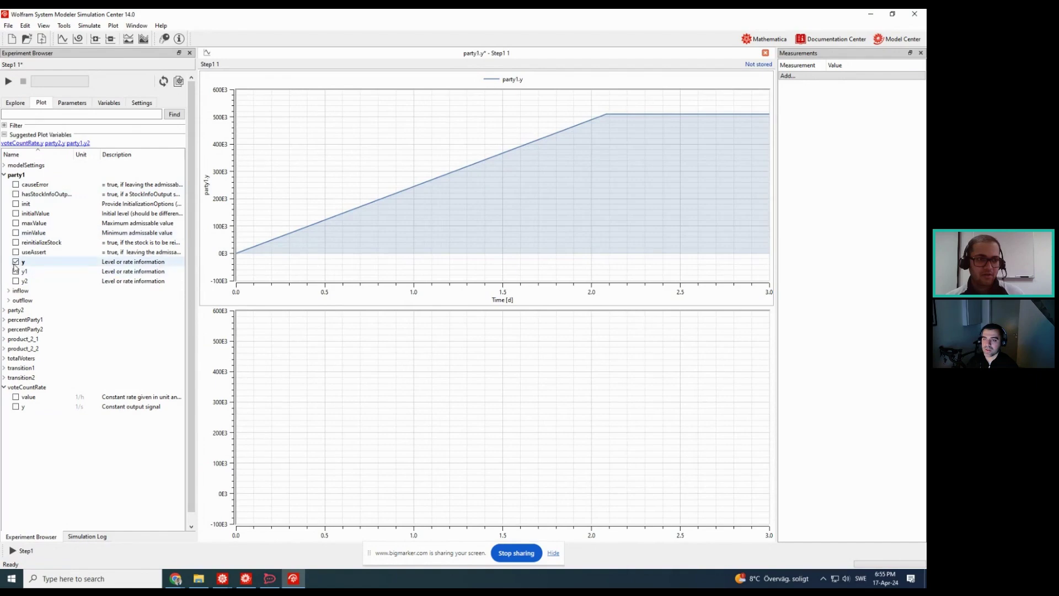
Add party2's y variable to the upper subplot alongside party1.y
click(4, 310)
scroll(13, 338, down, 1)
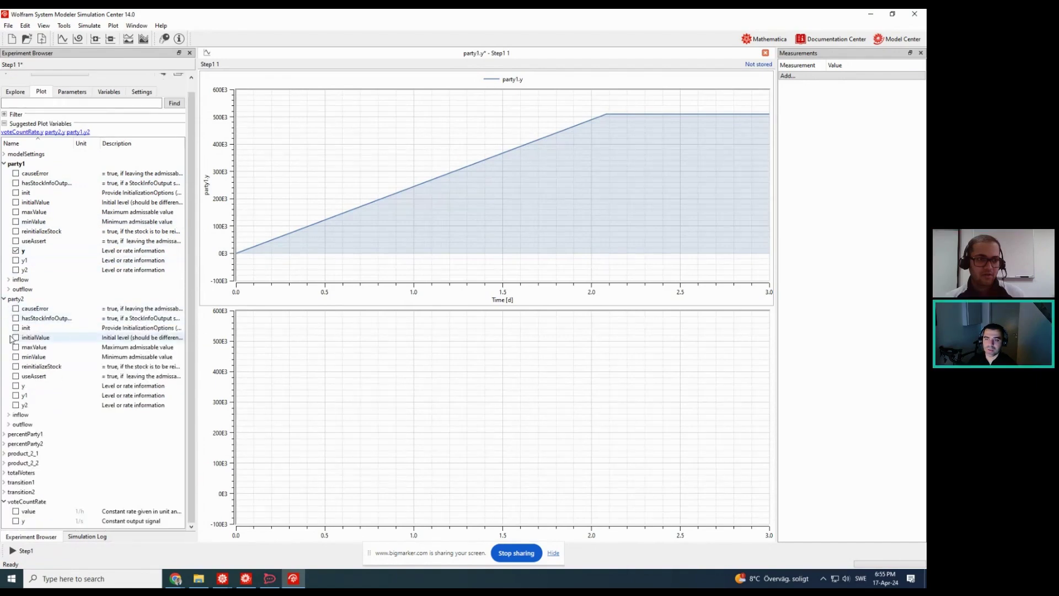
click(16, 385)
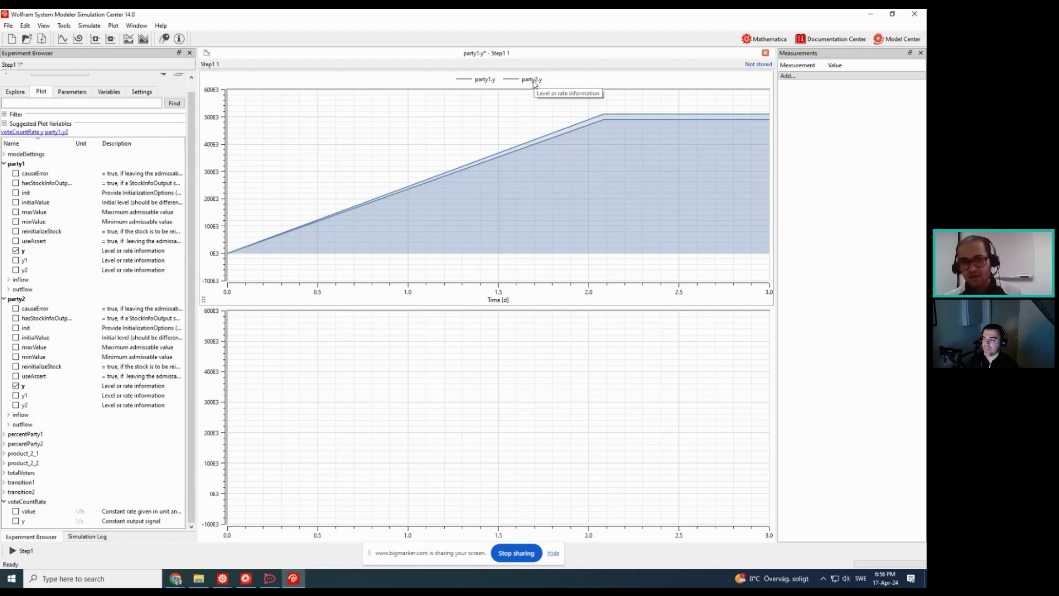
Change the party1.y dataset's line color to orange in the upper subplot's plot properties
right_click(503, 133)
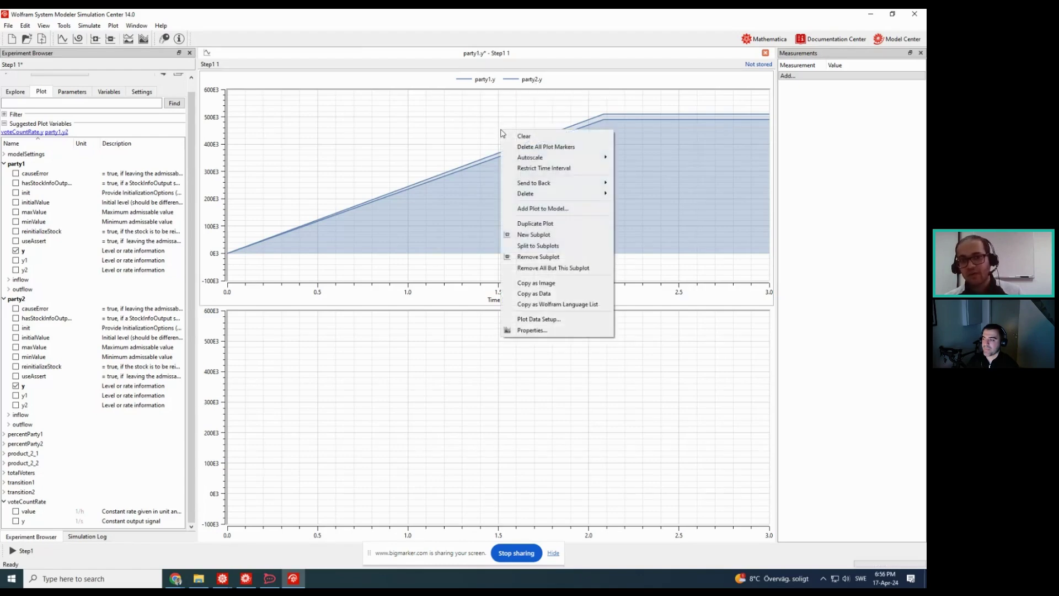
click(555, 330)
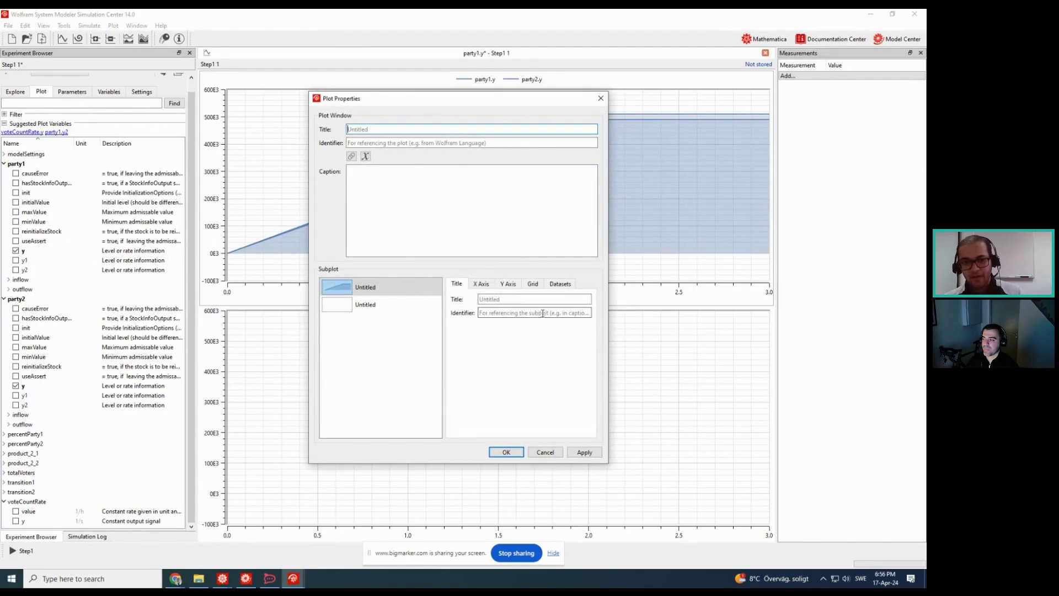
click(504, 285)
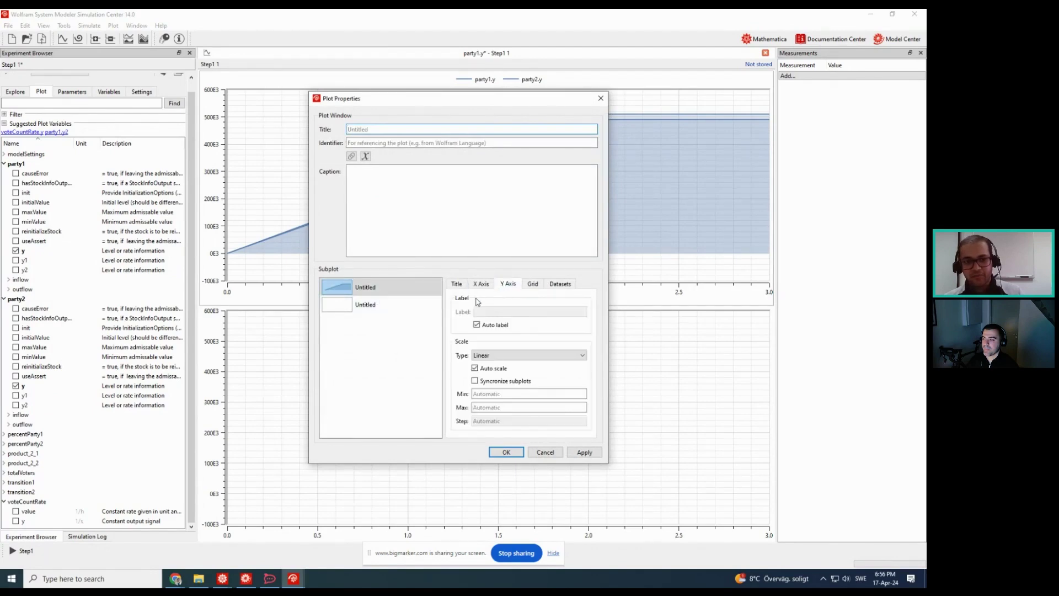
click(538, 287)
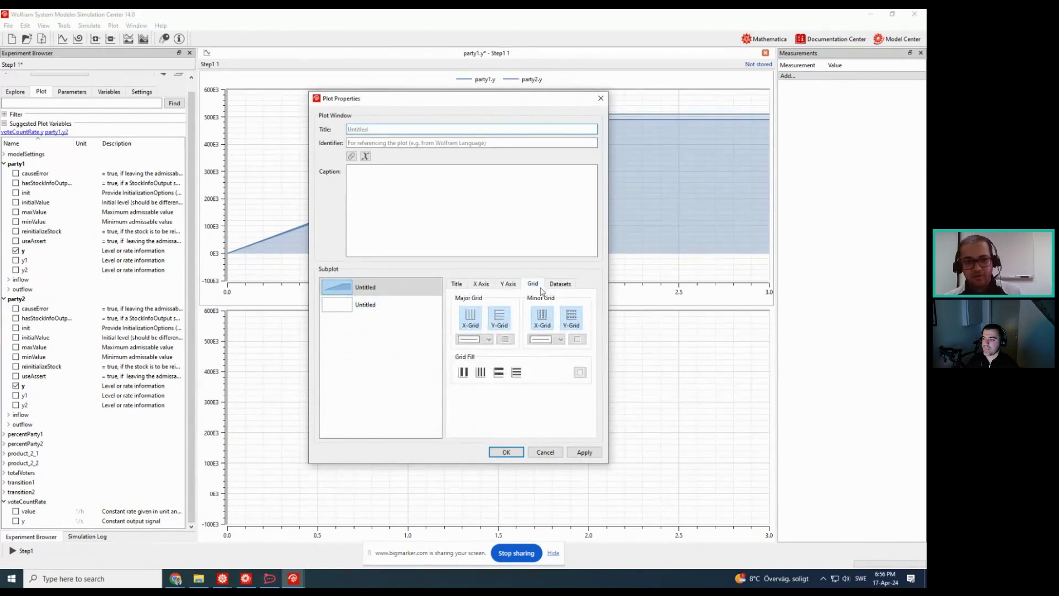
click(552, 289)
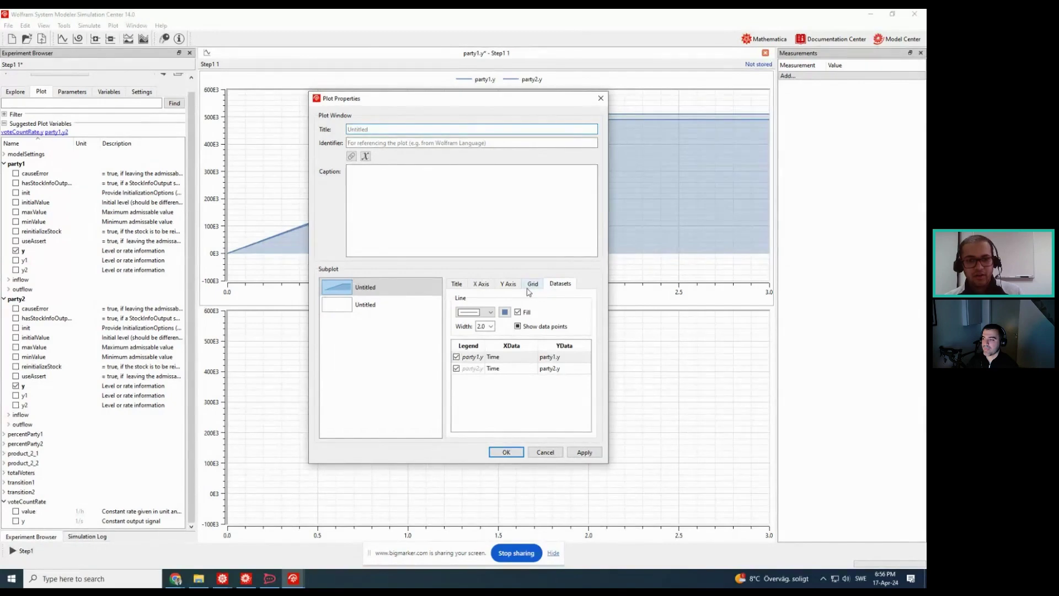
click(368, 293)
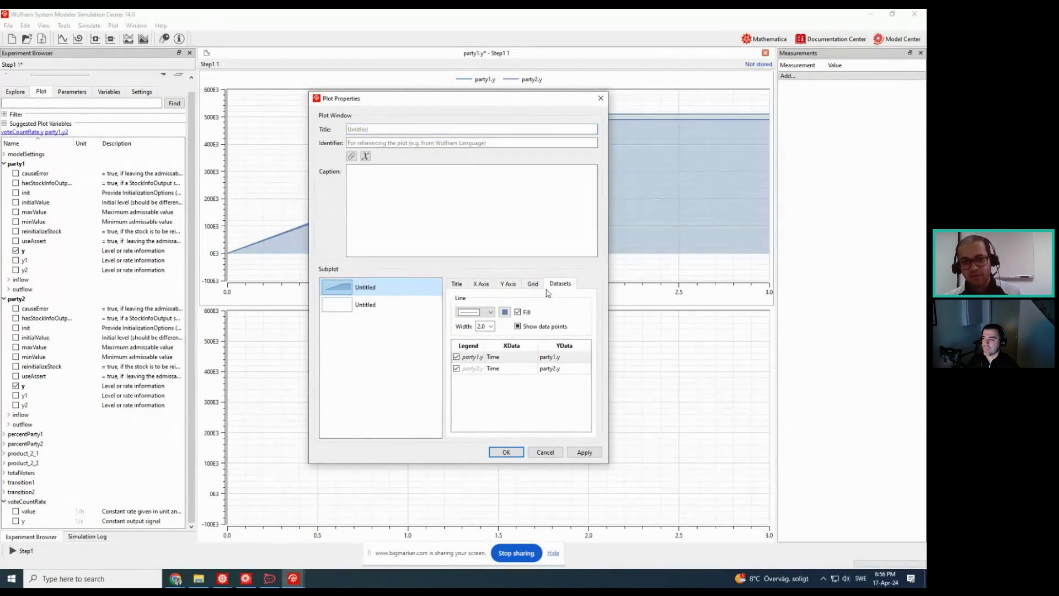
click(505, 313)
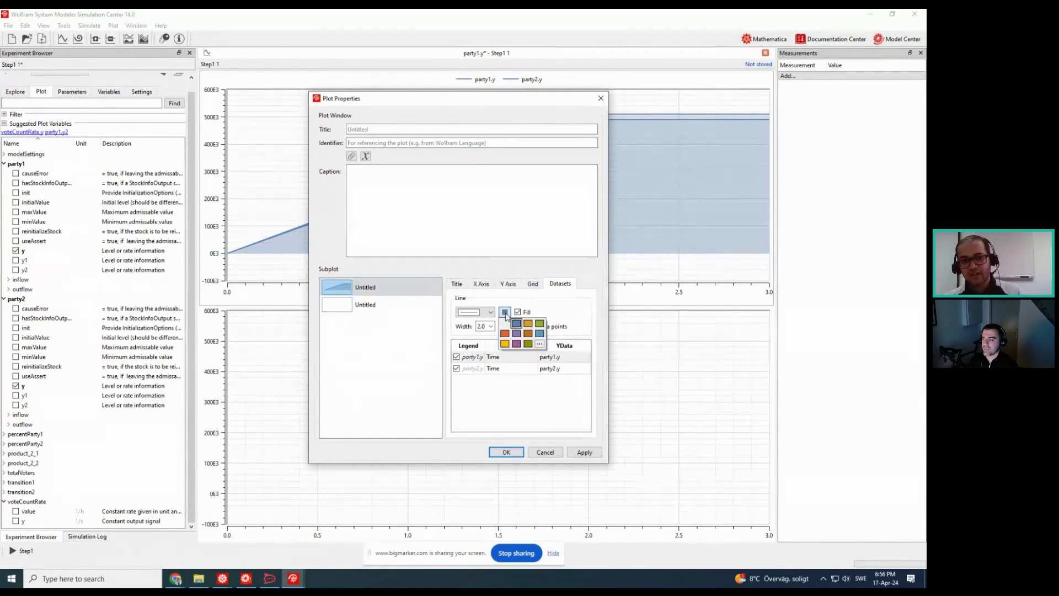
click(527, 323)
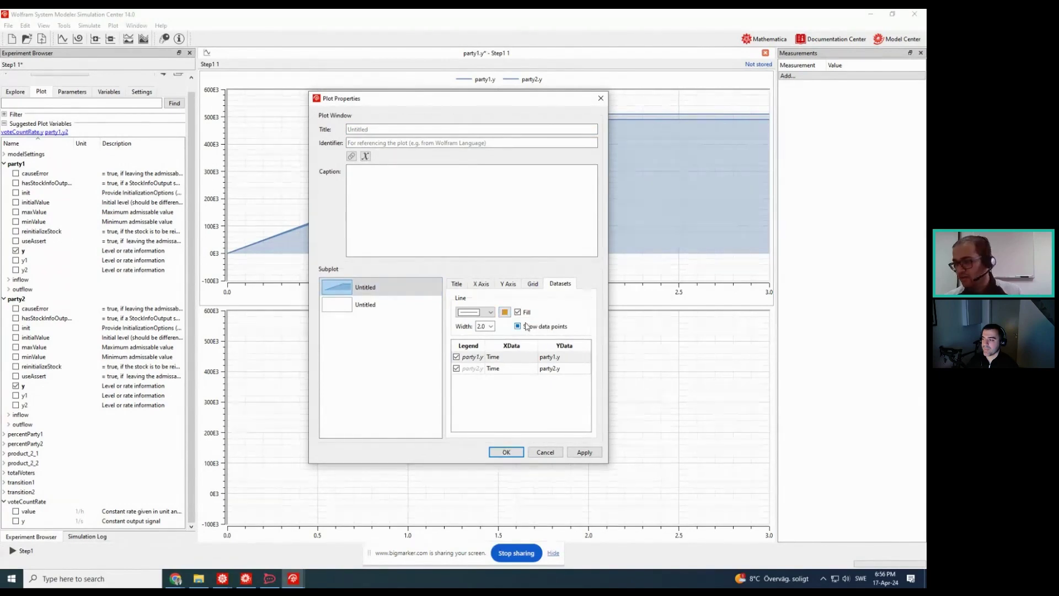
click(505, 452)
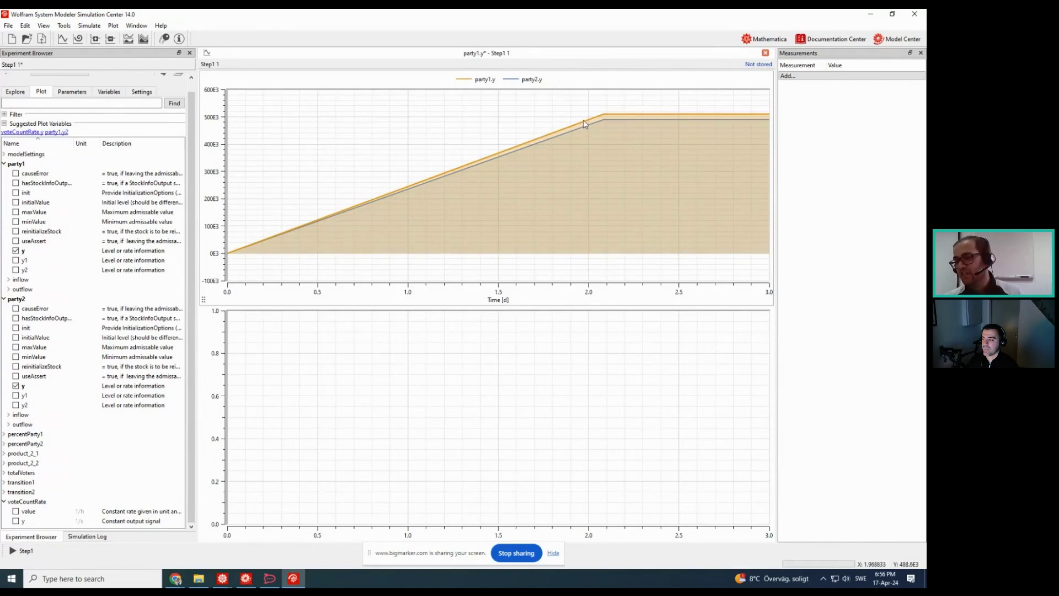
Remove the empty lower subplot
mouse_move(585, 128)
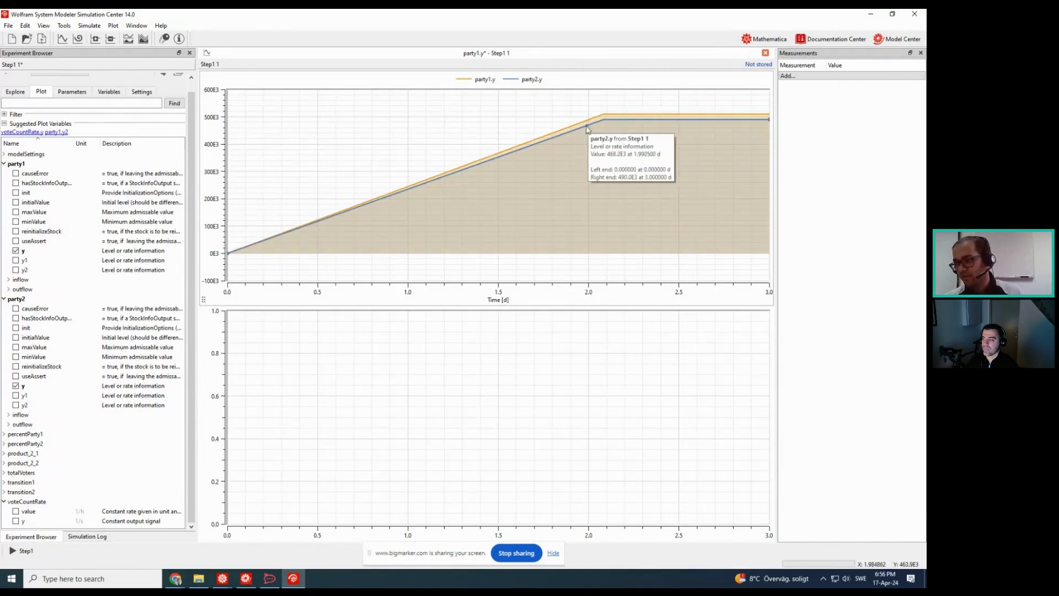
right_click(504, 344)
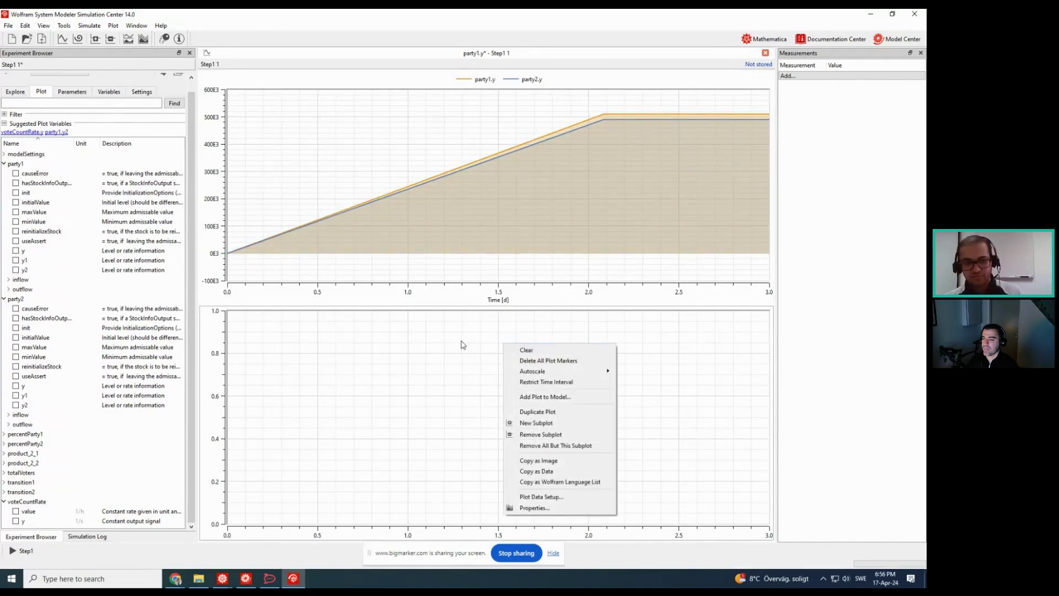
click(540, 434)
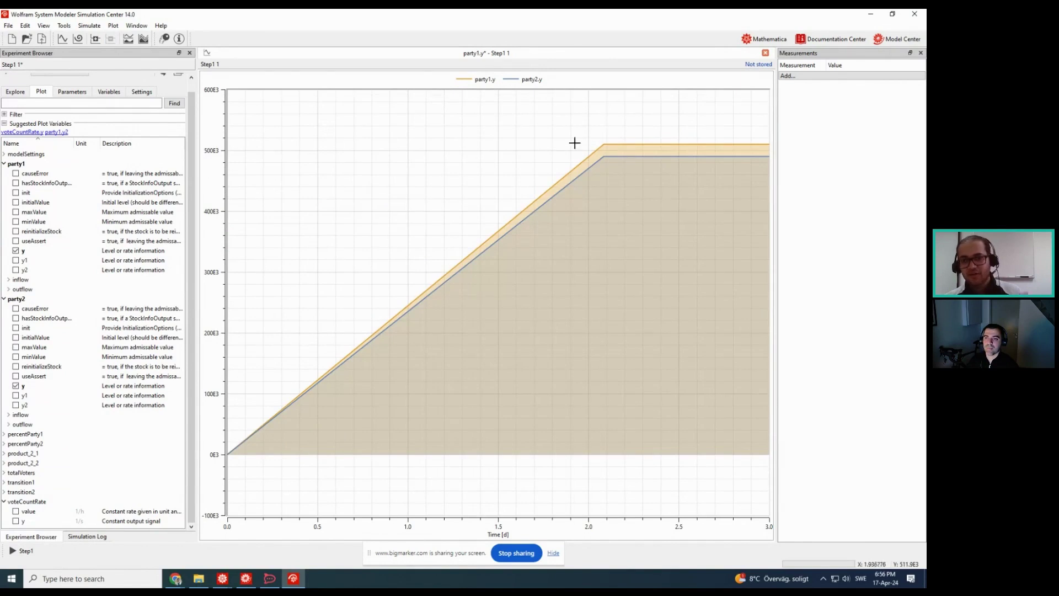
Give the party2.y dataset a red-orange dashed line in the plot properties and apply the change
right_click(360, 150)
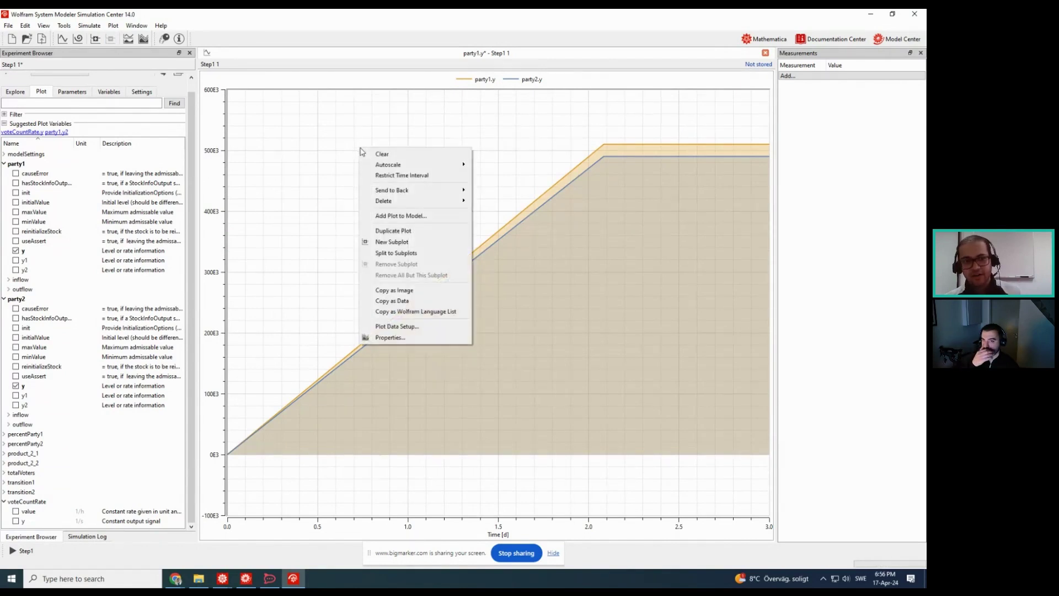
click(398, 337)
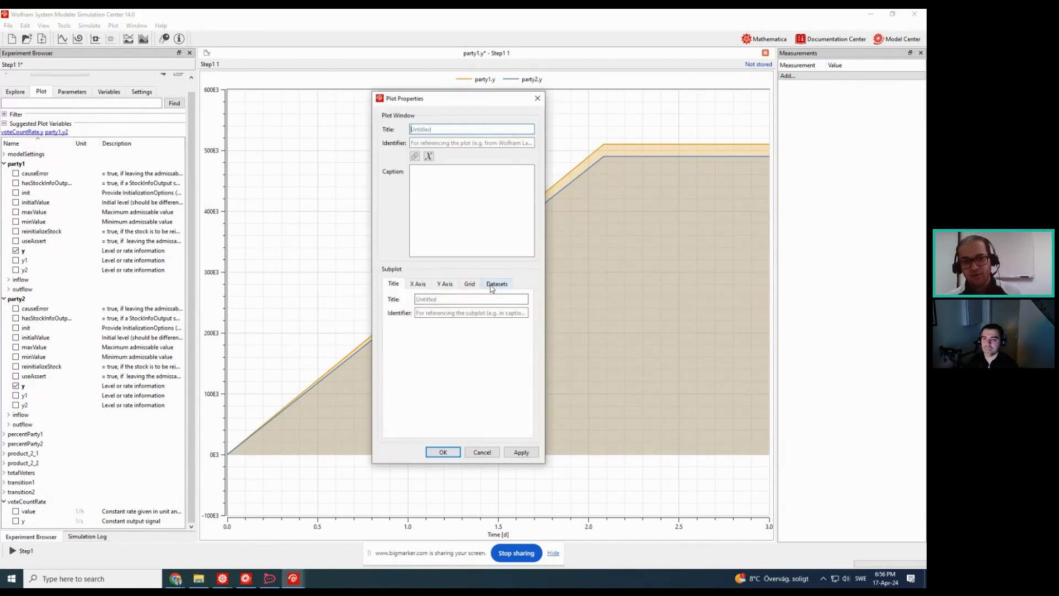
click(497, 283)
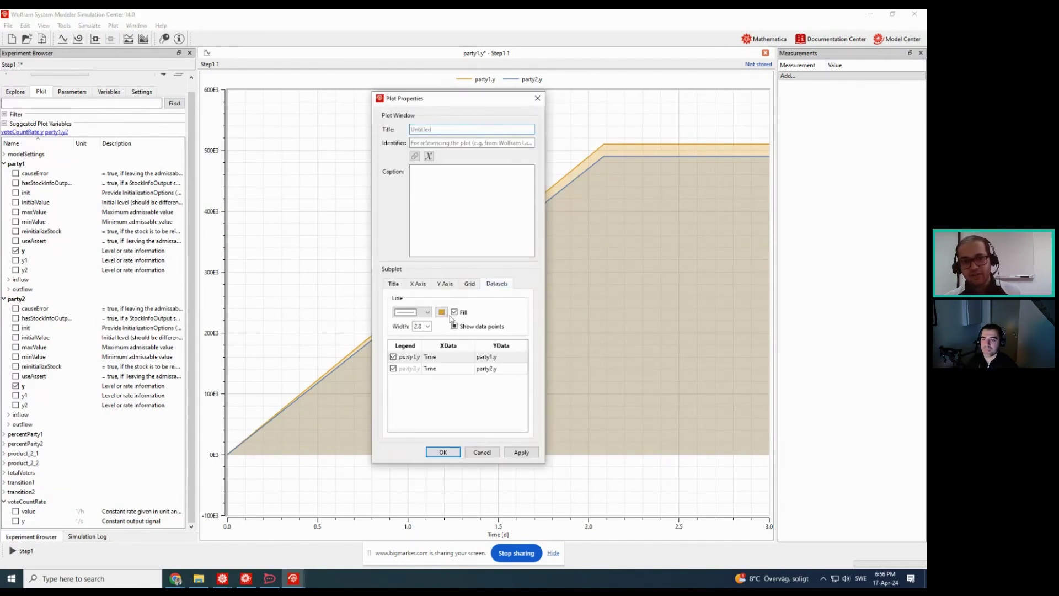
click(415, 370)
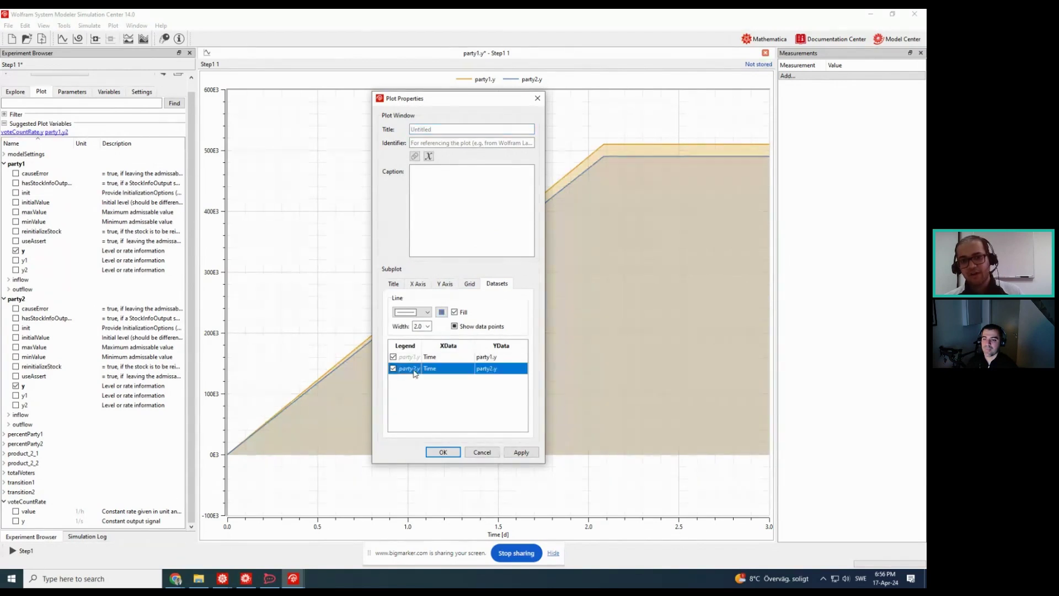
click(442, 312)
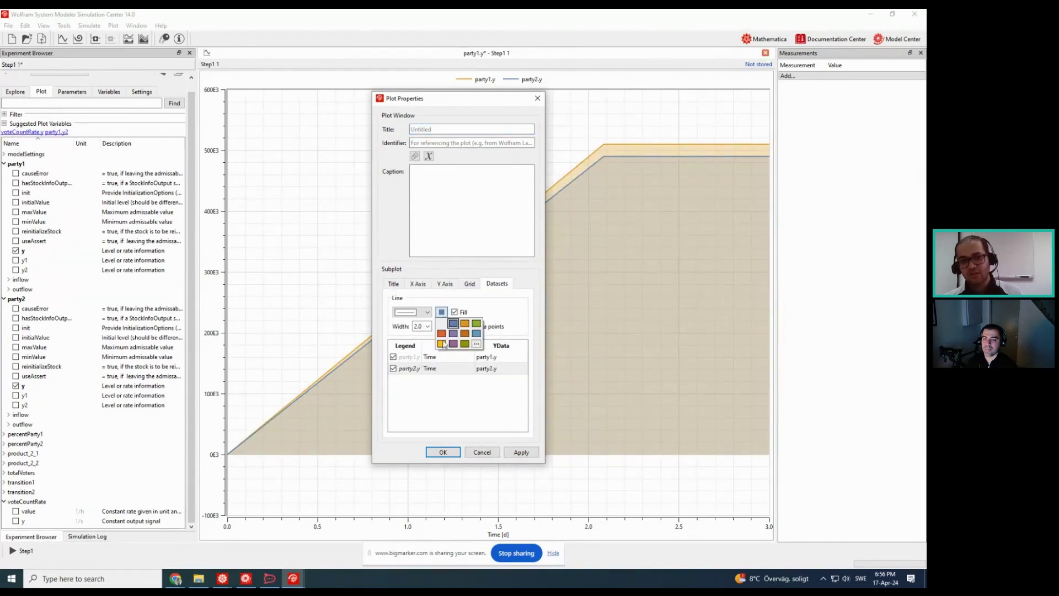
click(441, 333)
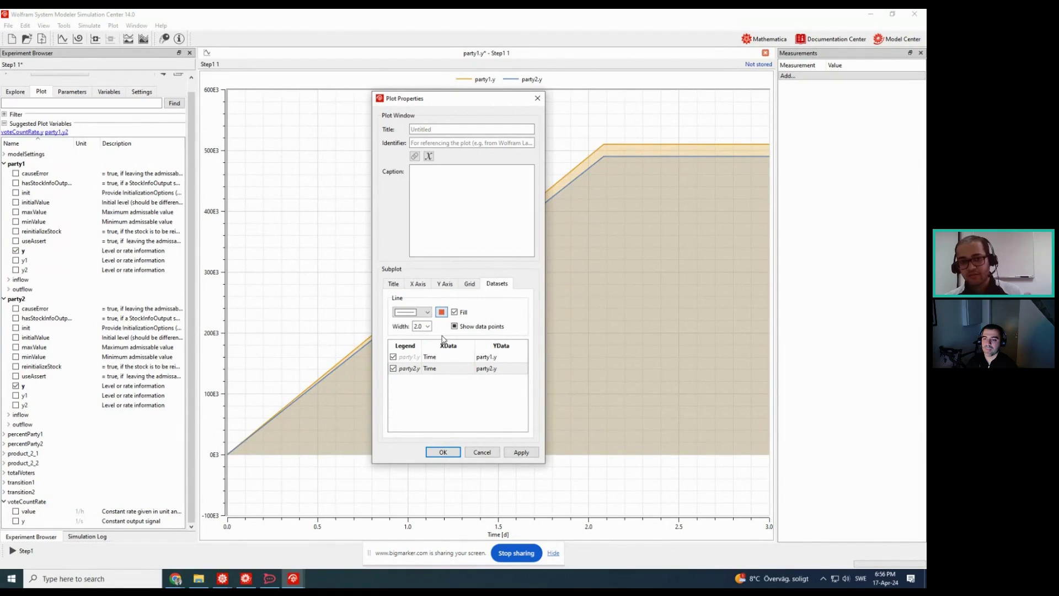
click(425, 312)
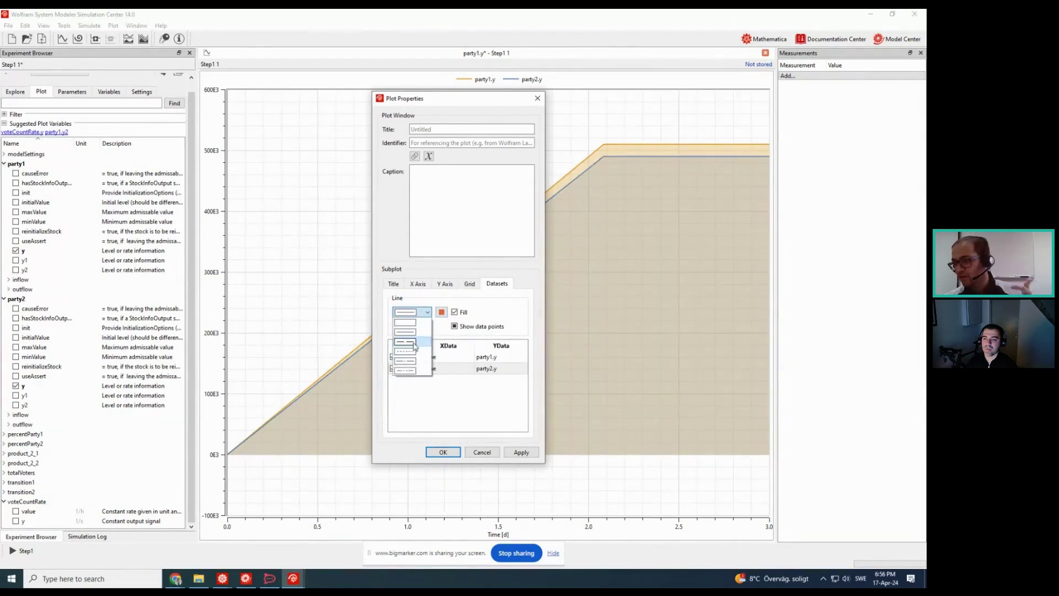
click(414, 346)
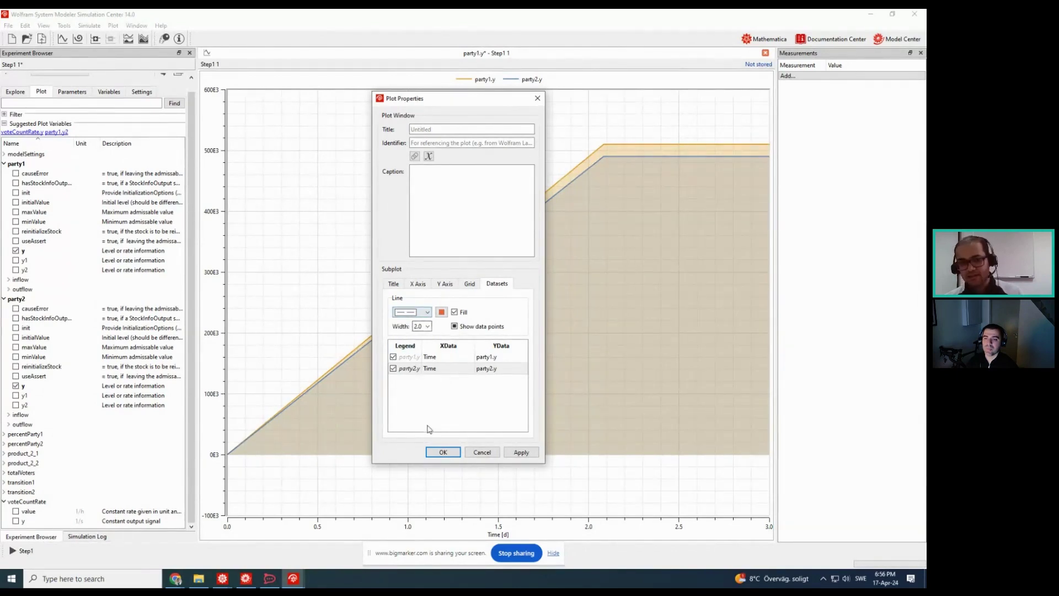
click(443, 451)
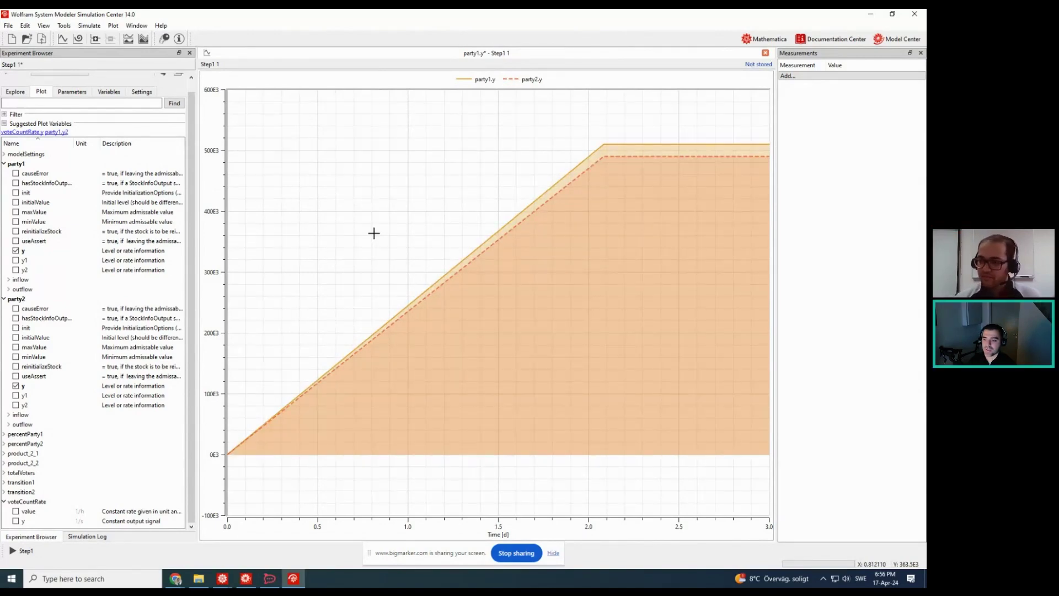
Place a time marker at 2.5 d to measure both party curves, and narrow the Measurement column
click(678, 530)
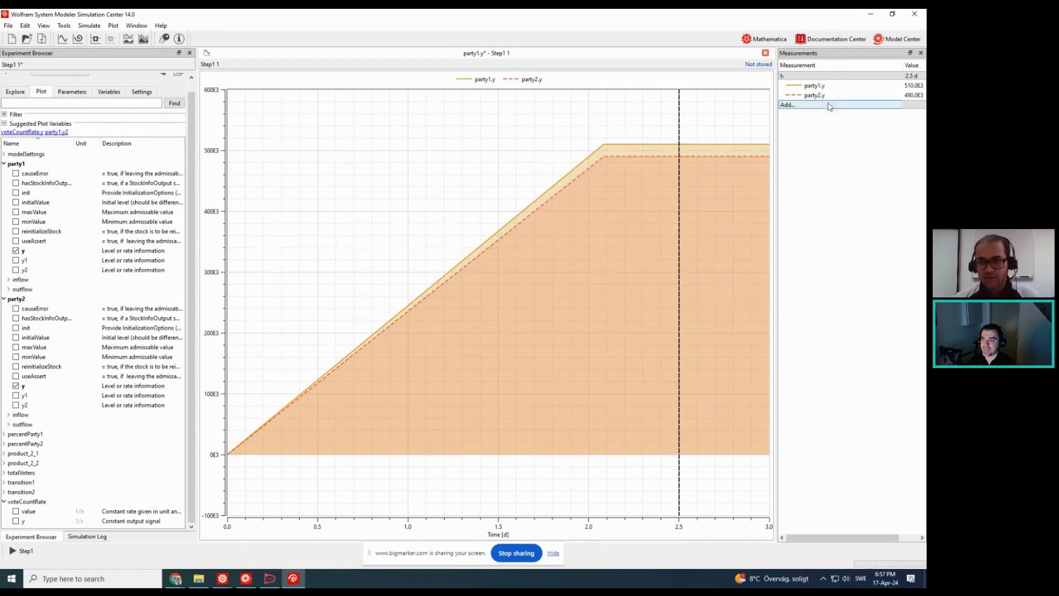
drag(904, 64, 869, 64)
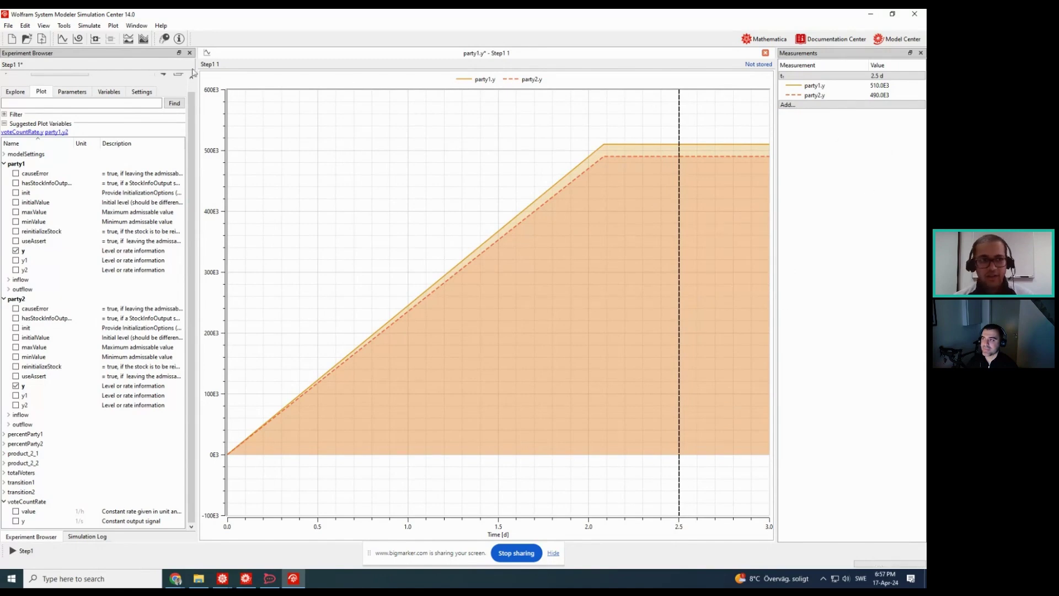
Add a new subplot below the party curves and plot totalVoters' y variable in it
click(96, 41)
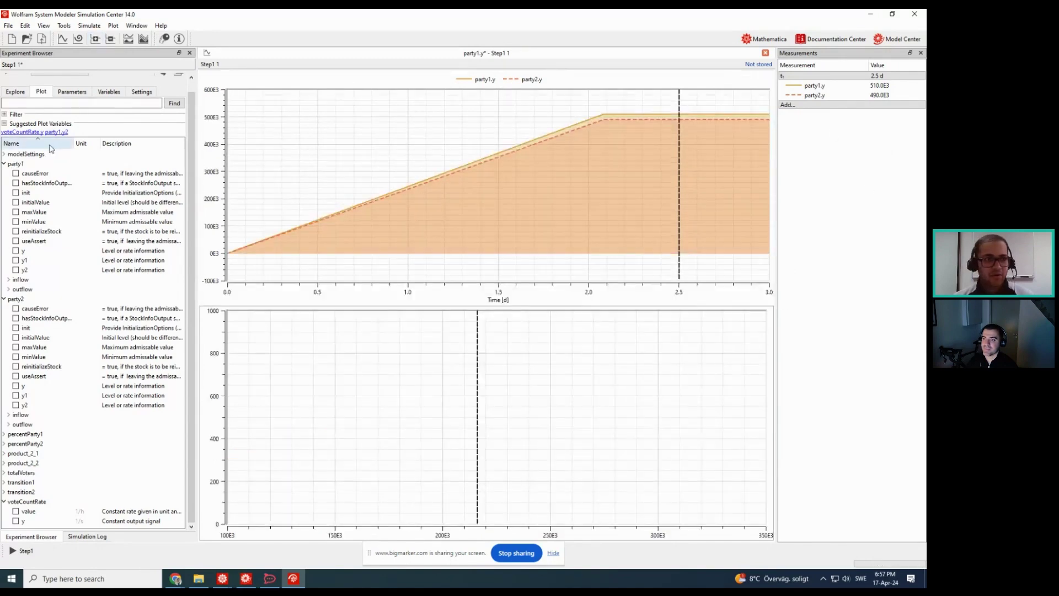
click(4, 164)
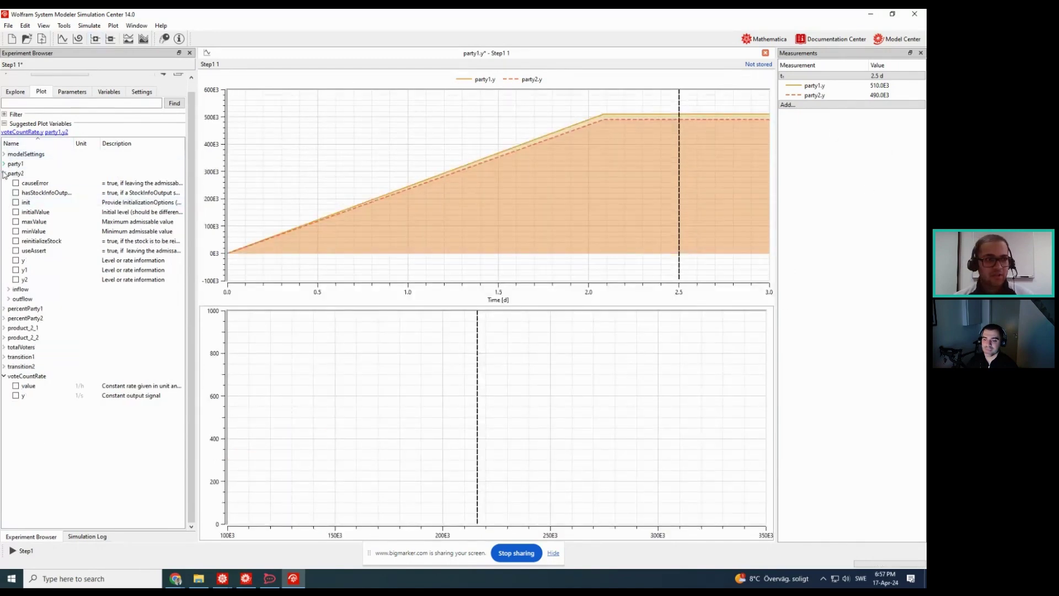
click(4, 173)
click(5, 251)
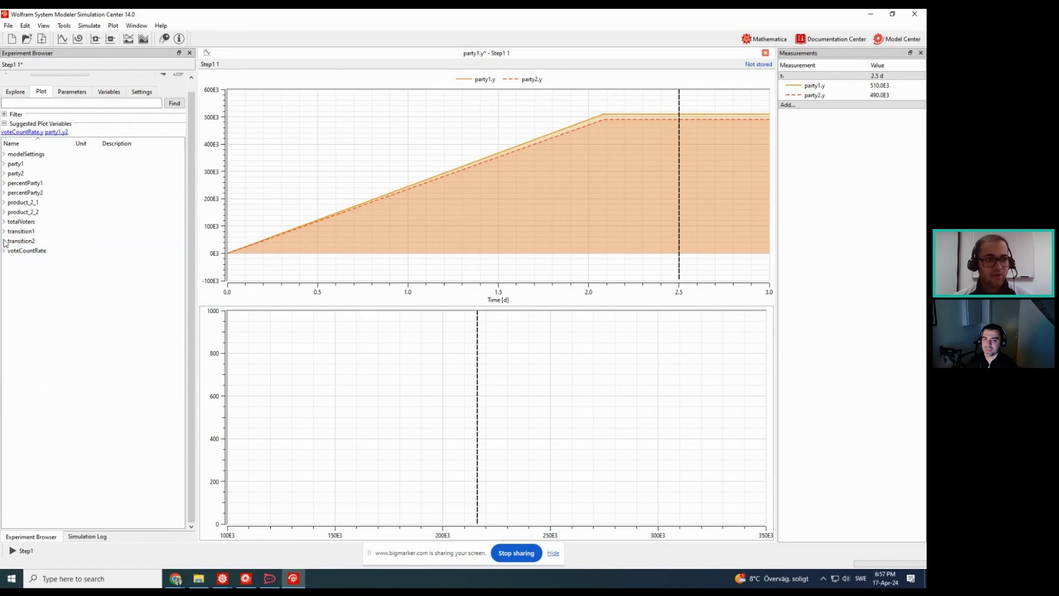
click(4, 222)
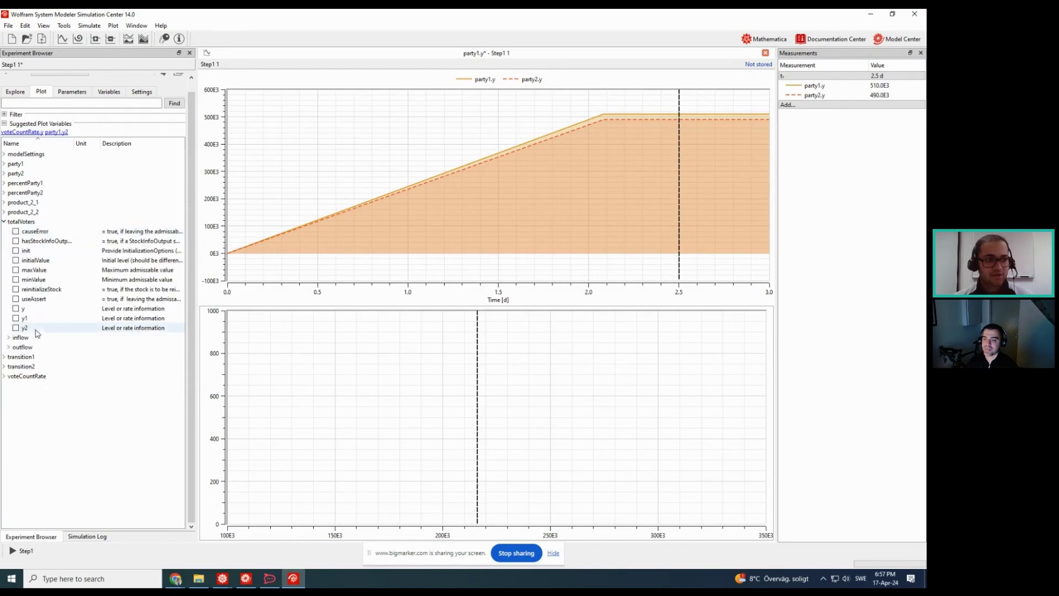
click(16, 308)
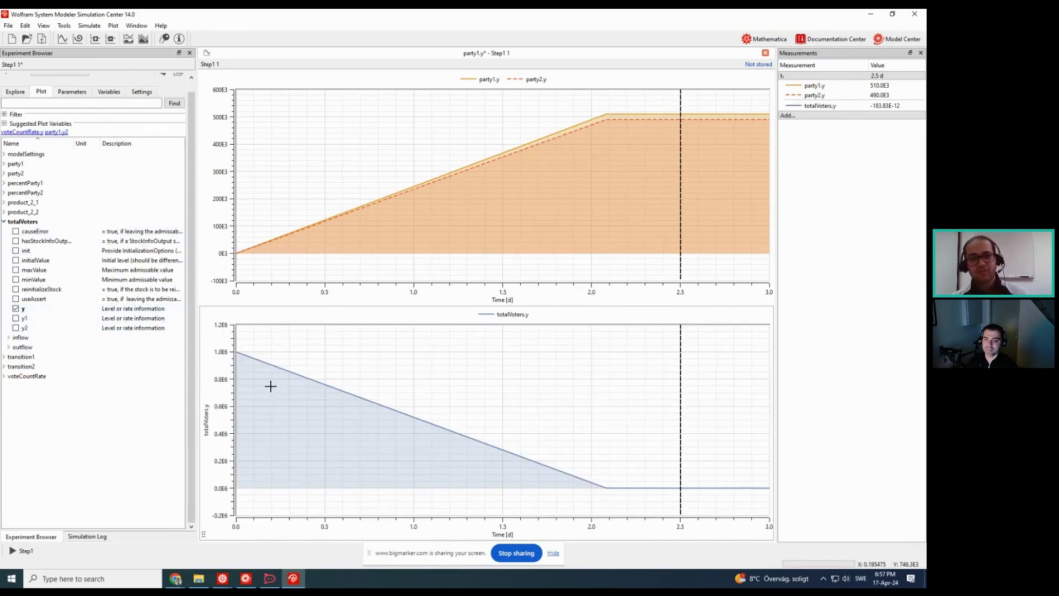
click(239, 353)
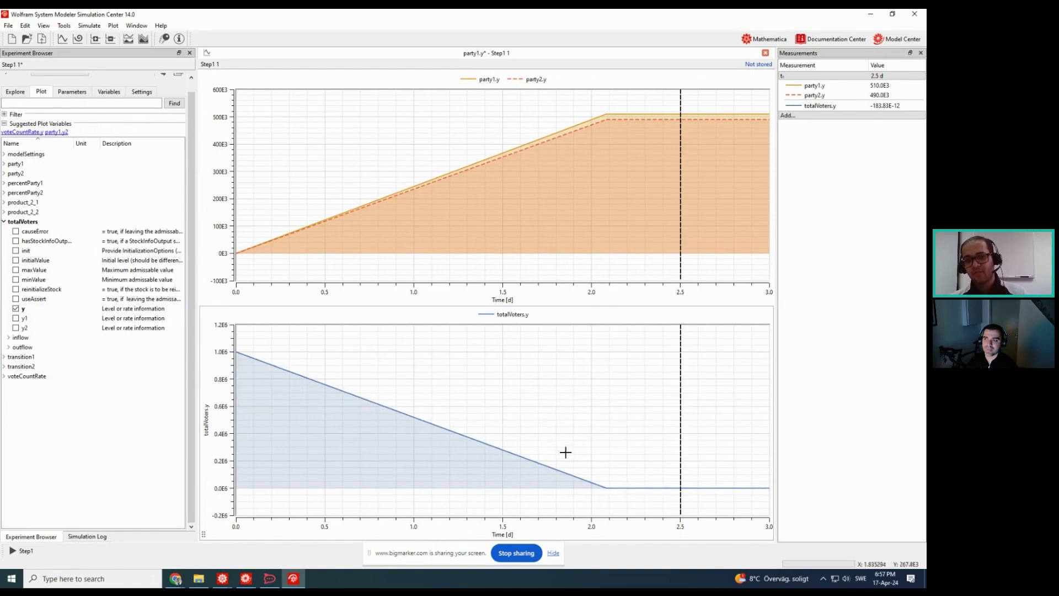
mouse_move(677, 490)
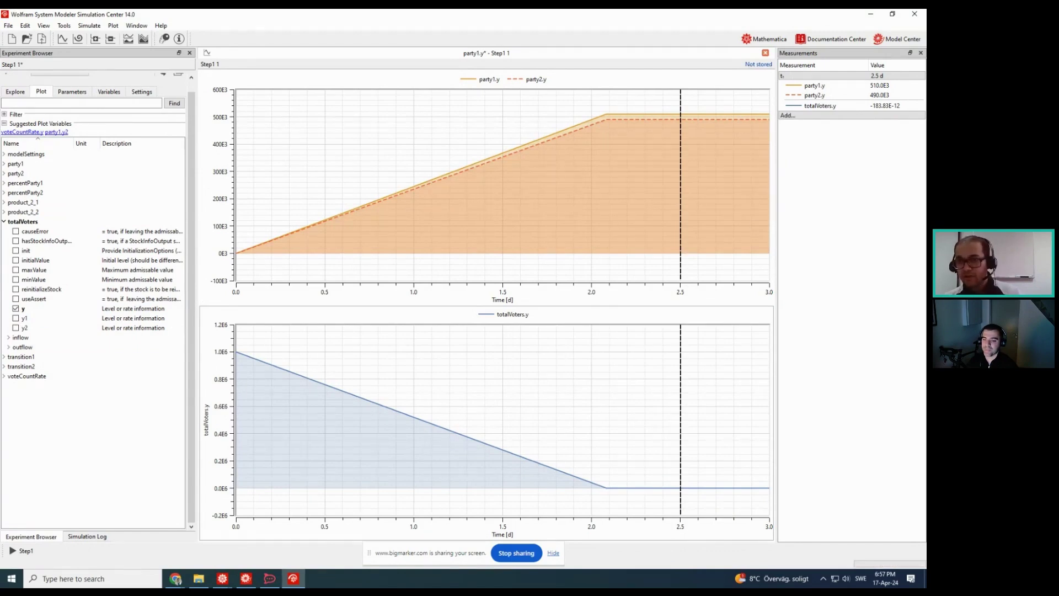
Check the Step1 diagram in Model Center, return to the plots in Simulation Center, and inspect the start of the party curves
click(891, 40)
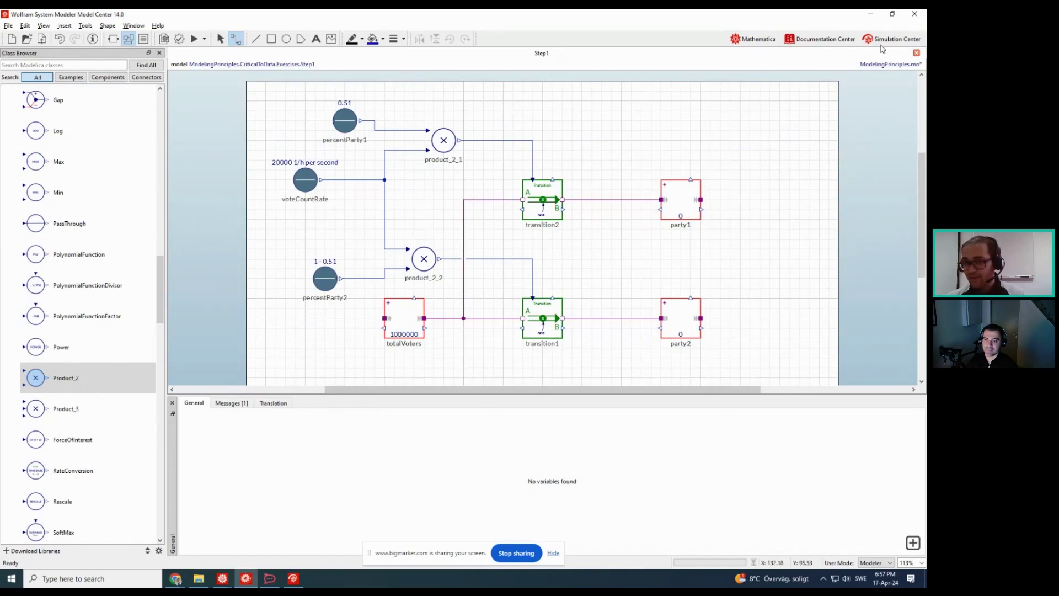
click(888, 39)
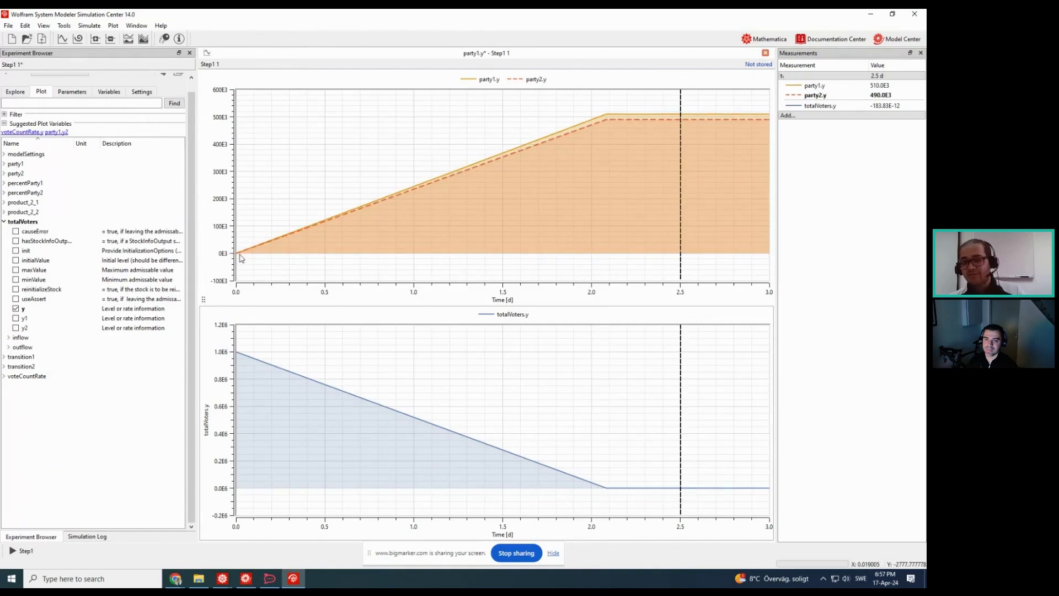
mouse_move(239, 257)
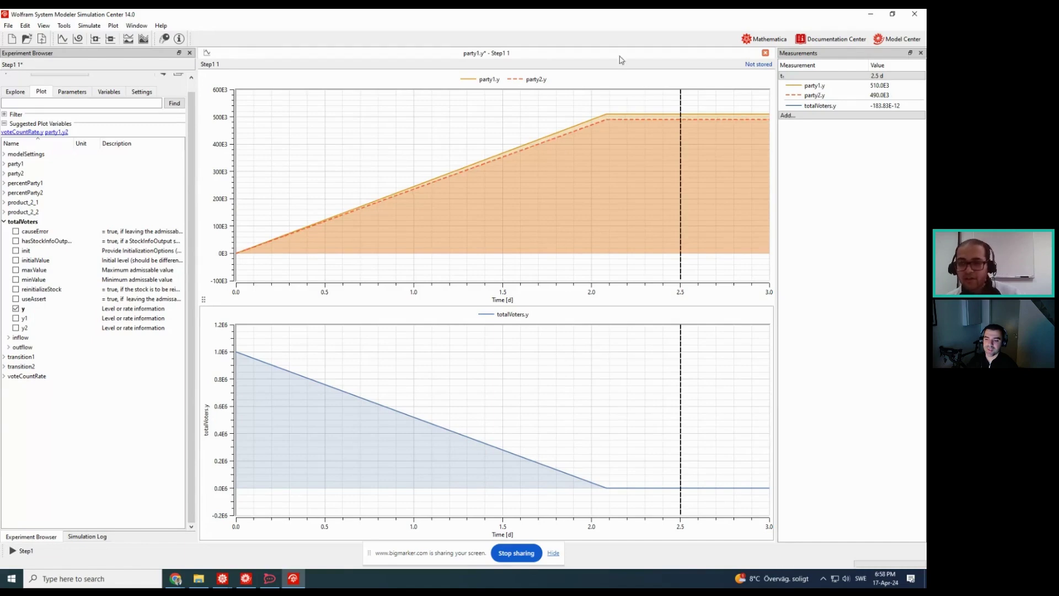
Switch to Model Center and collapse the expanded Converters and InformationSources packages in the class browser
click(899, 39)
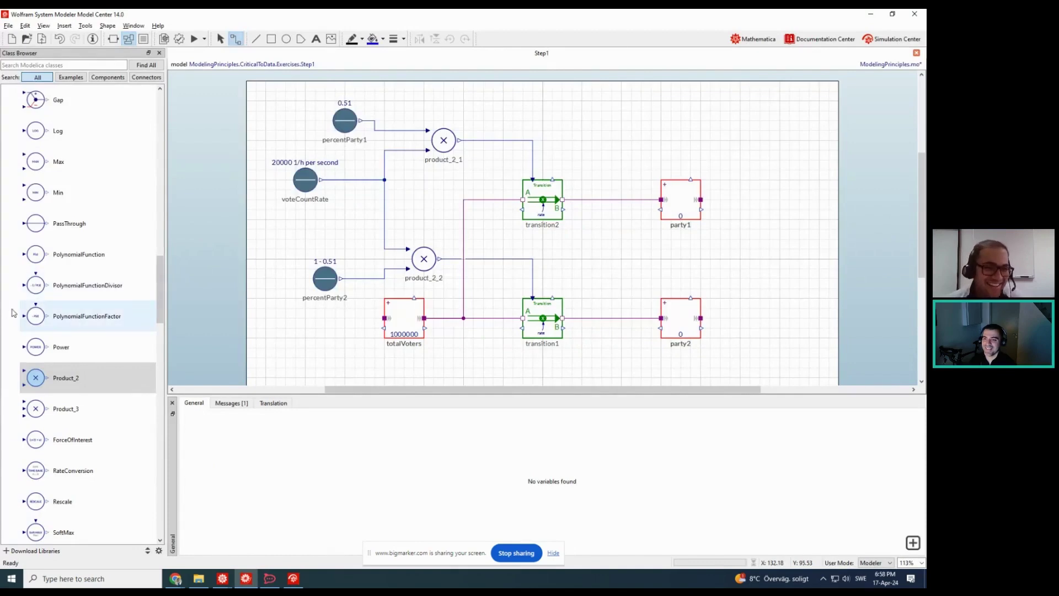
scroll(8, 303, up, 10)
click(9, 161)
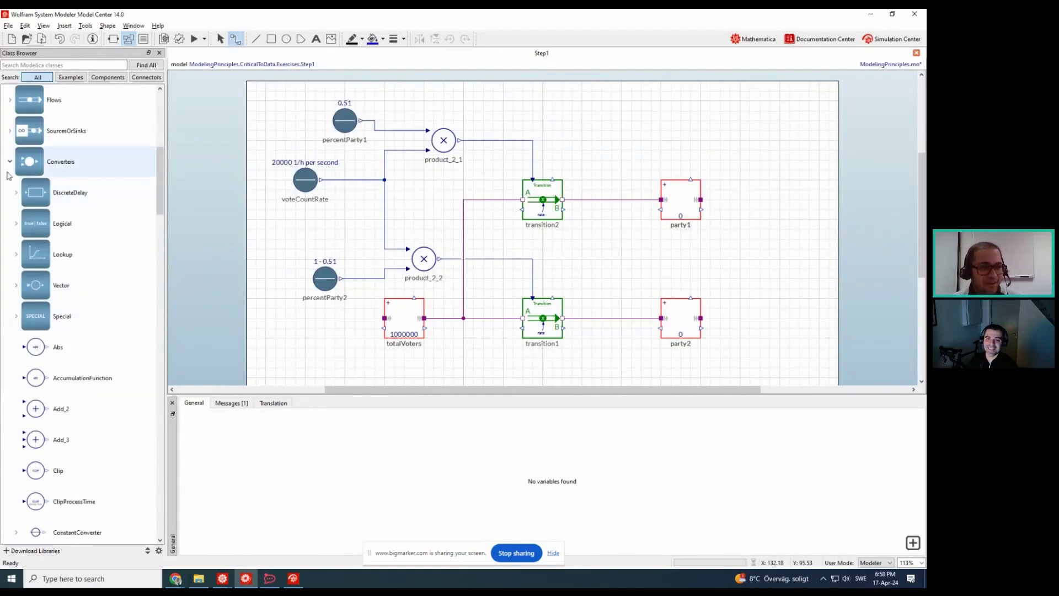
click(10, 192)
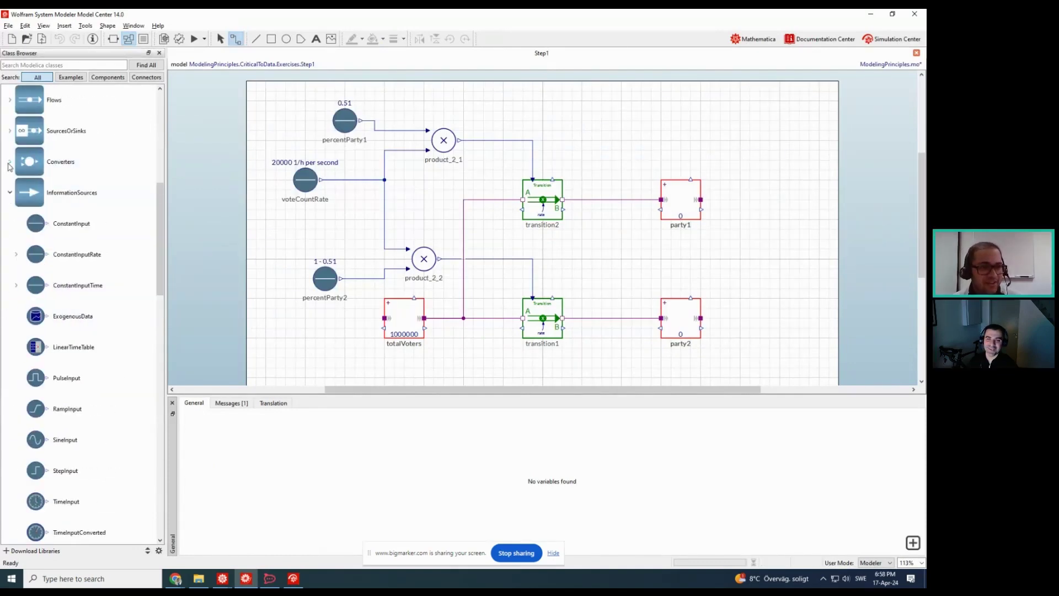
scroll(11, 201, down, 1)
scroll(10, 202, up, 3)
click(10, 194)
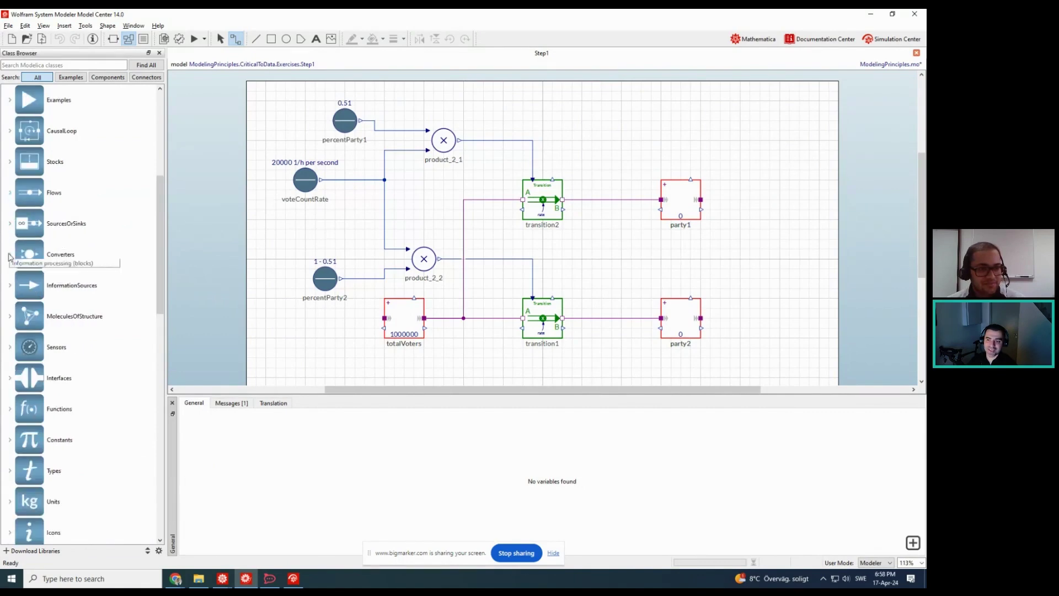
Look through the InformationSources and Converters packages of the BusinessSimulation library, and select the DiscreteDelay package under Converters
click(10, 286)
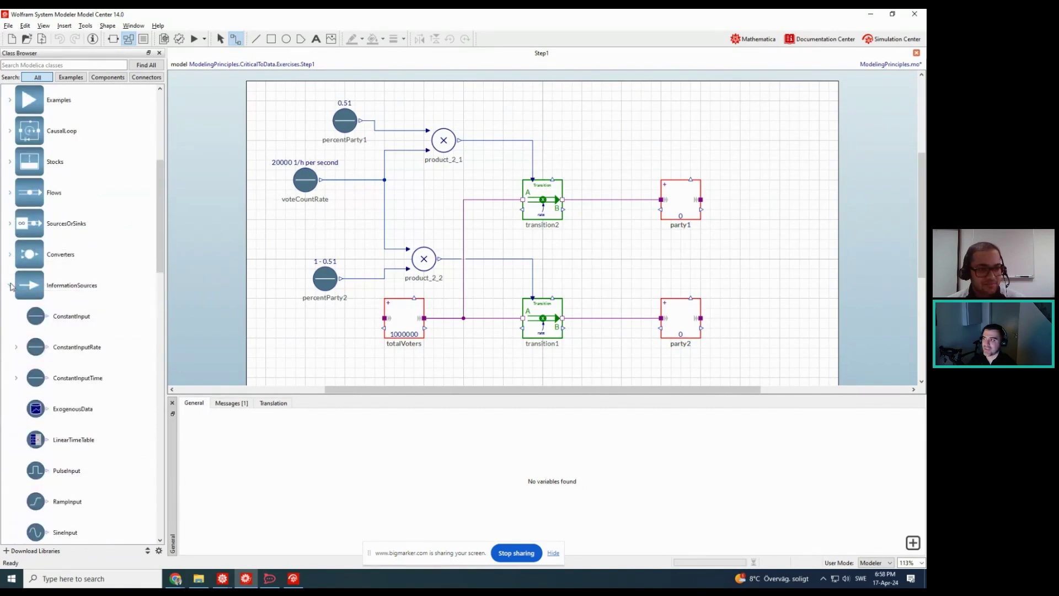
scroll(10, 286, down, 2)
scroll(11, 285, up, 1)
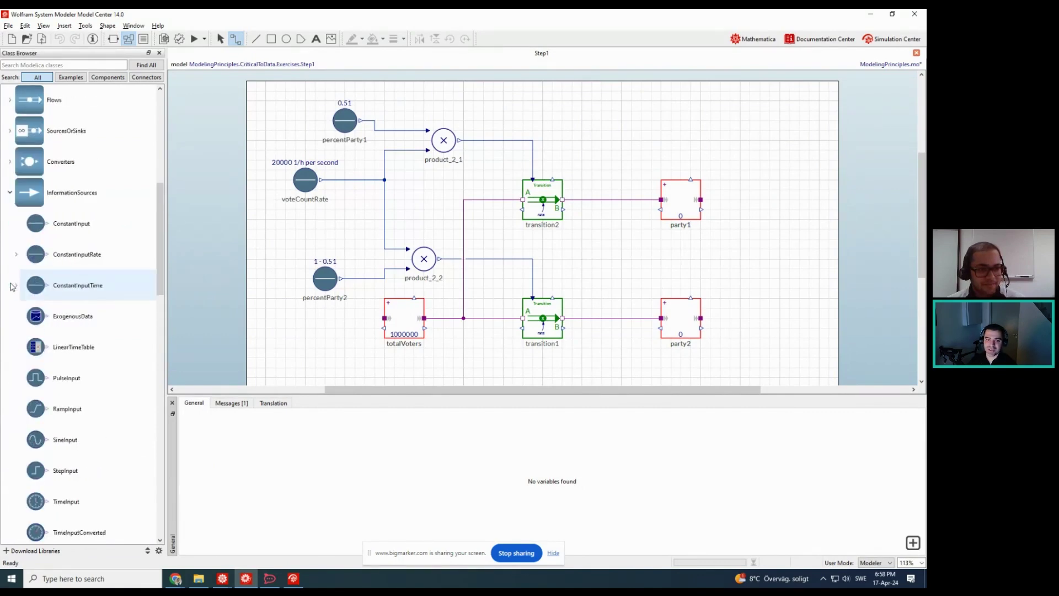
click(10, 194)
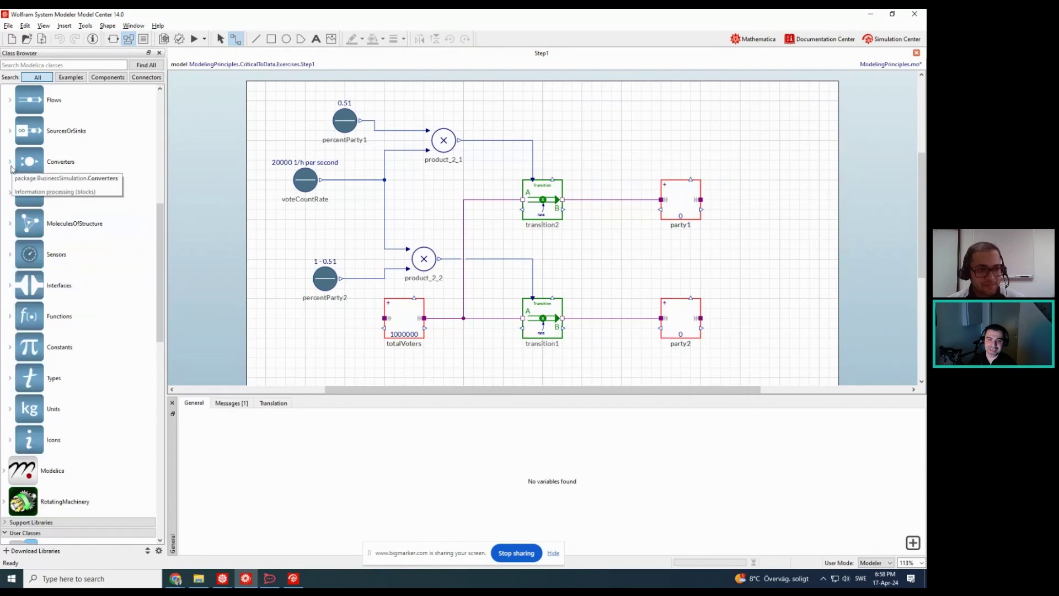
click(10, 161)
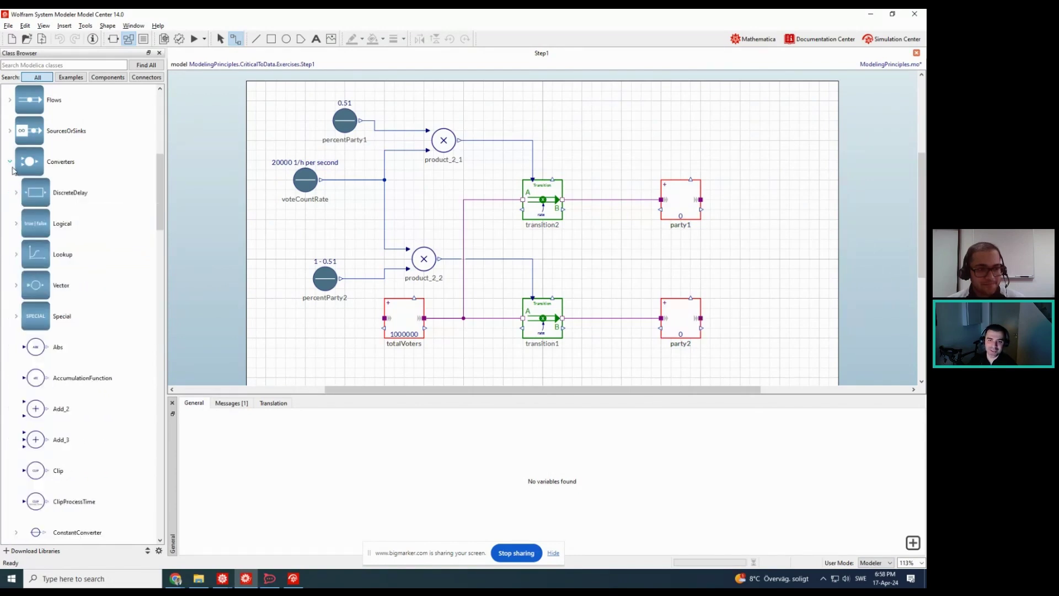
click(10, 162)
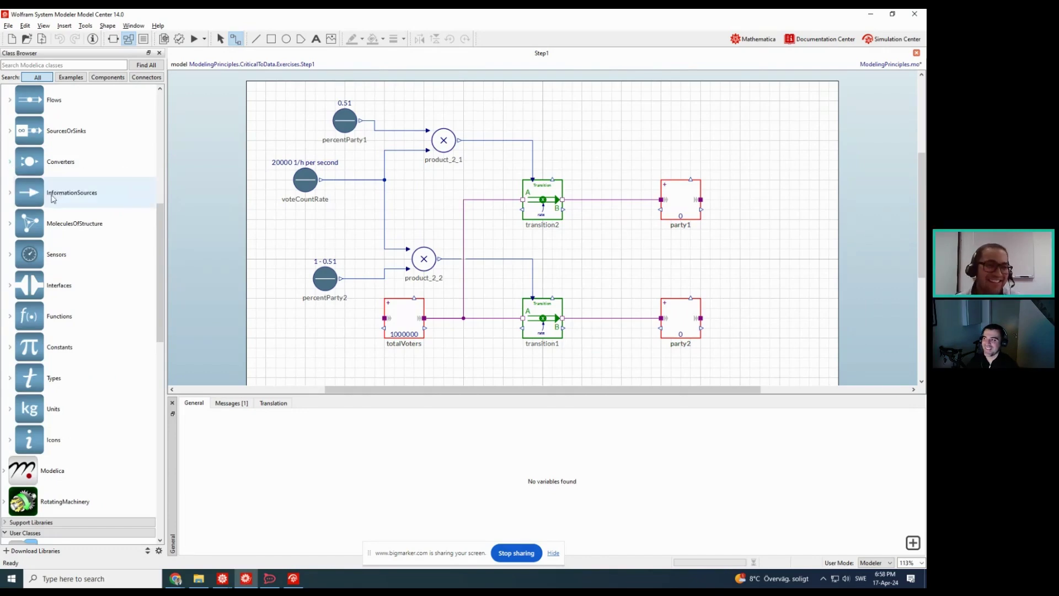
click(11, 164)
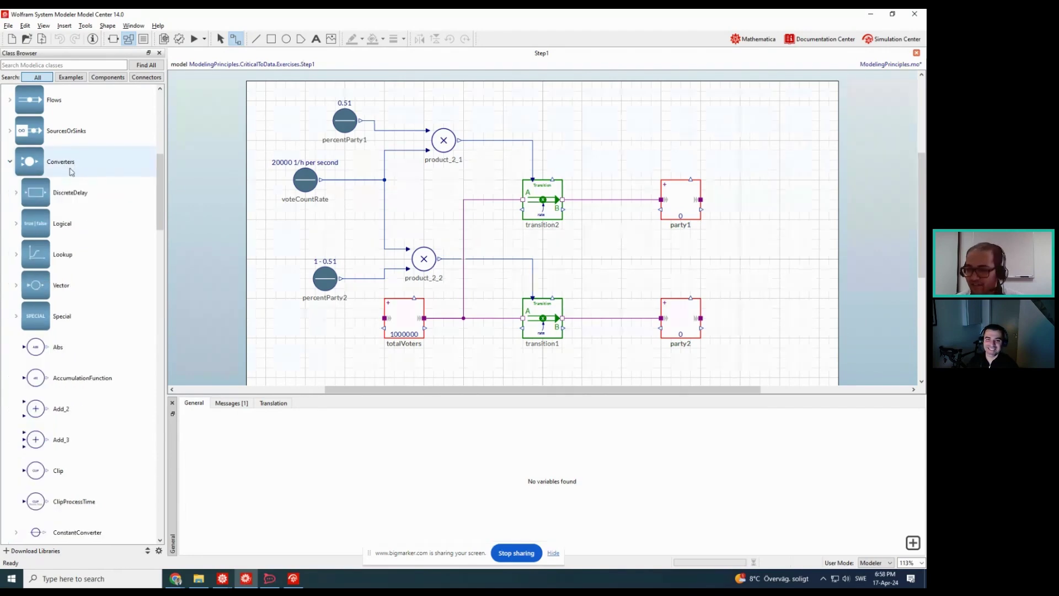
click(93, 197)
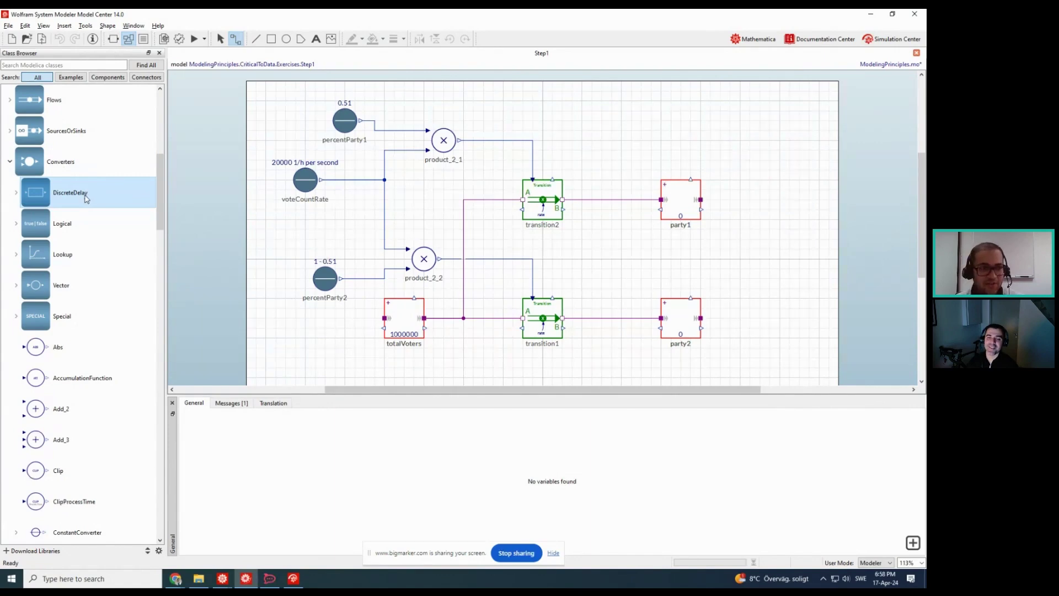
Add a DelayFixed block from the DiscreteDelay package below voteCountRate, and move voteCountRate further from the products to make room
click(16, 208)
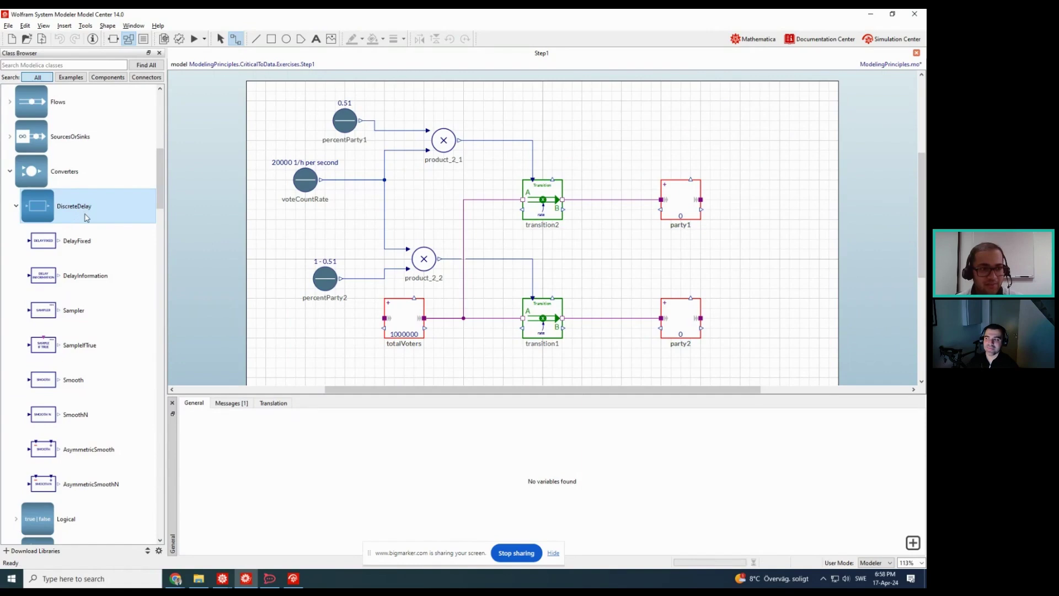
click(99, 246)
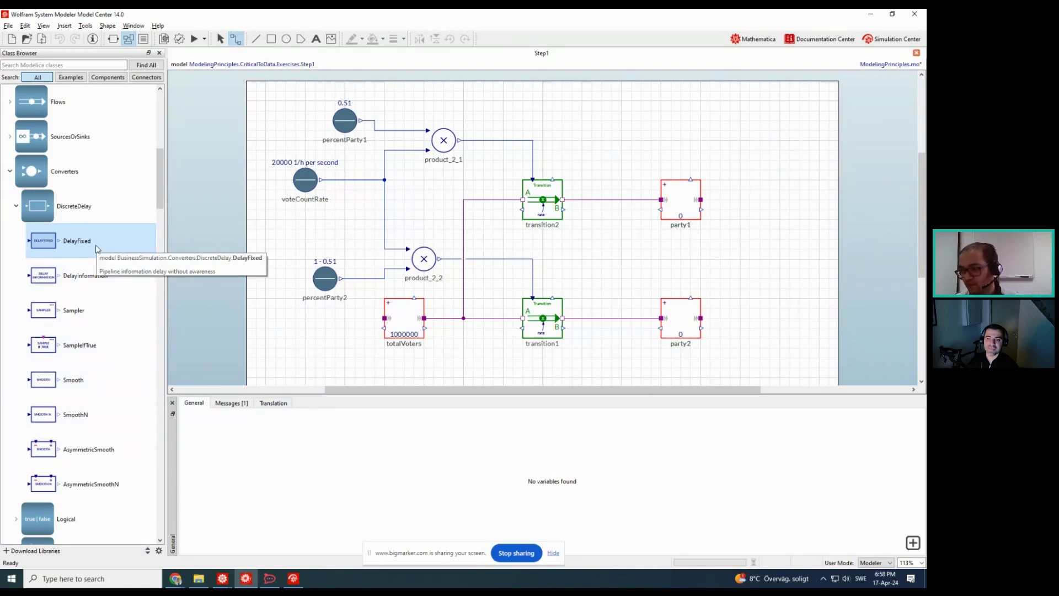
drag(96, 248, 344, 219)
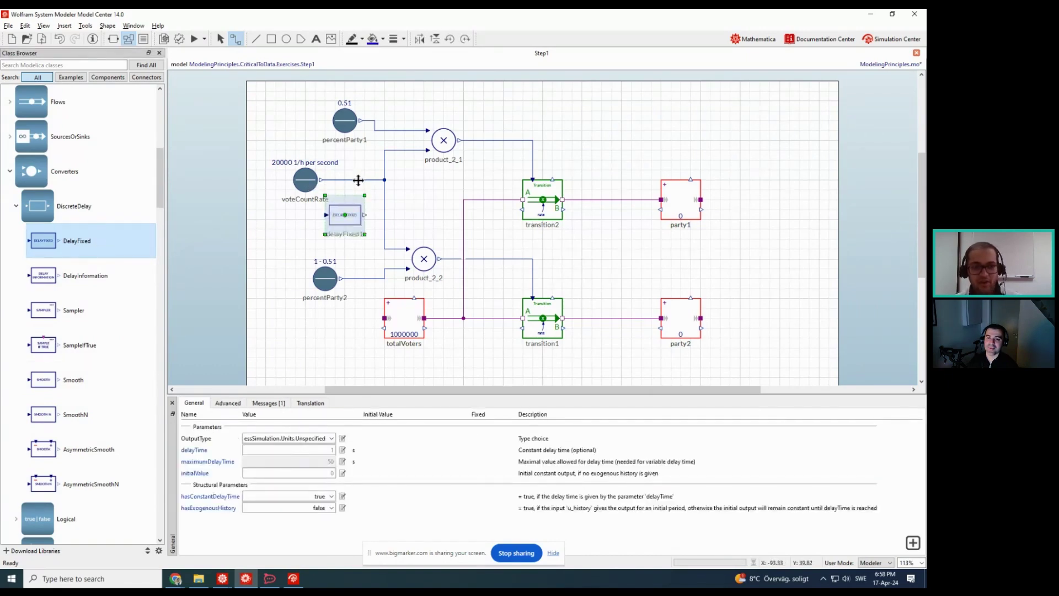
drag(303, 177, 271, 187)
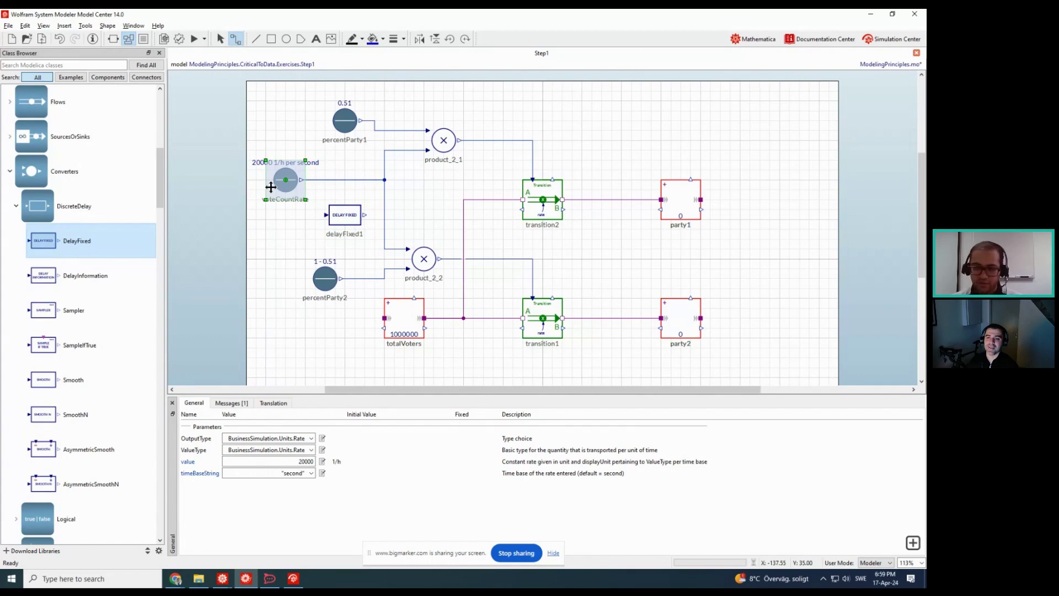
drag(341, 160, 402, 204)
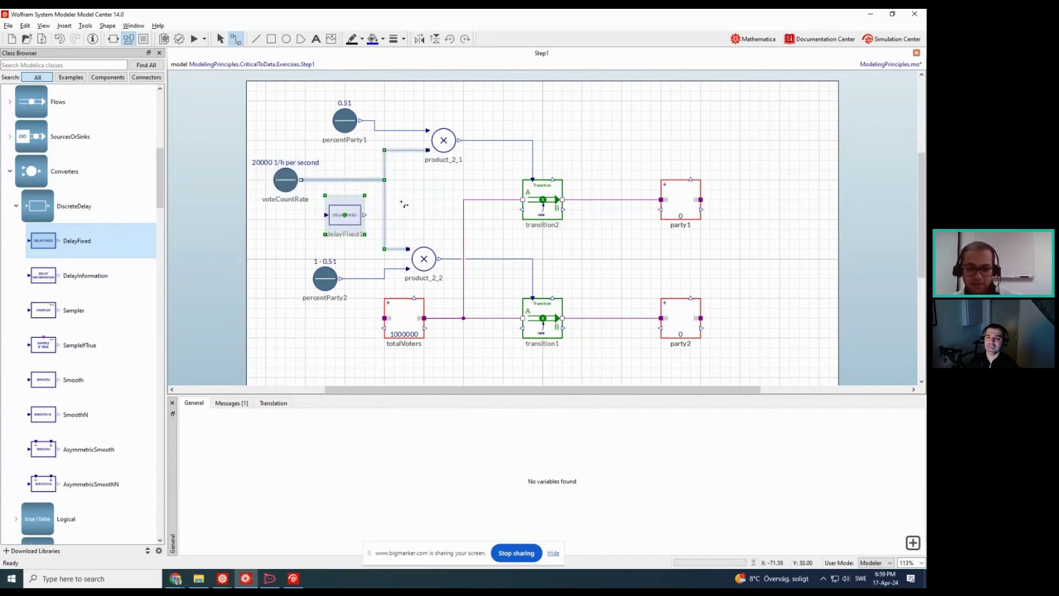
key(Delete)
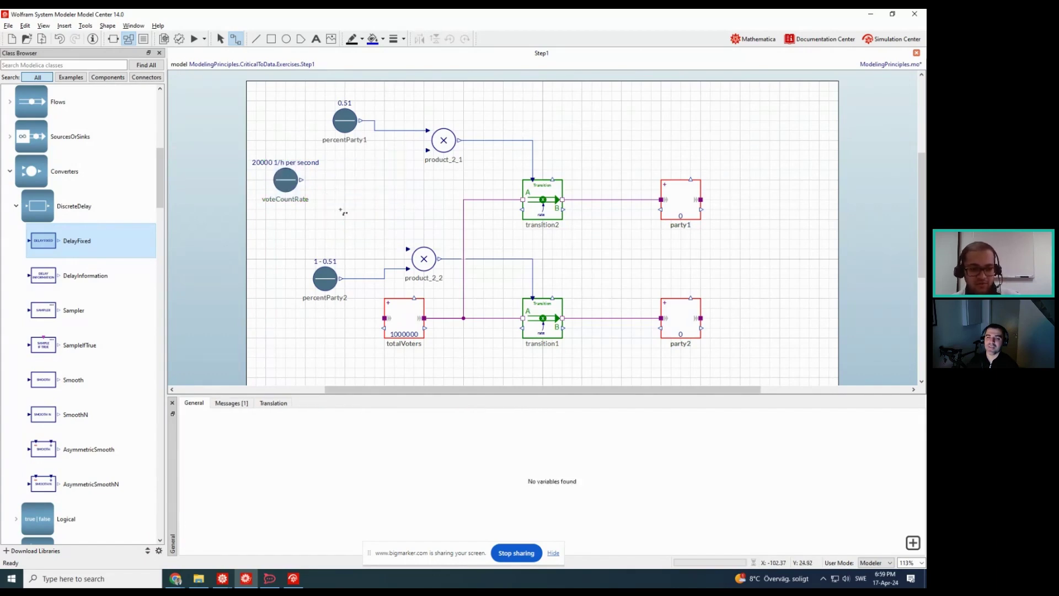
key(ctrl+z)
Replace voteCountRate's direct connections by routing its output through the DelayFixed block to the free inputs of product_2_1 and product_2_2
mouse_move(364, 161)
mouse_down()
mouse_move(400, 191)
mouse_move(351, 213)
mouse_move(357, 182)
mouse_move(369, 180)
mouse_up()
key(Delete)
mouse_move(301, 180)
mouse_down()
mouse_move(395, 181)
mouse_move(428, 150)
mouse_up()
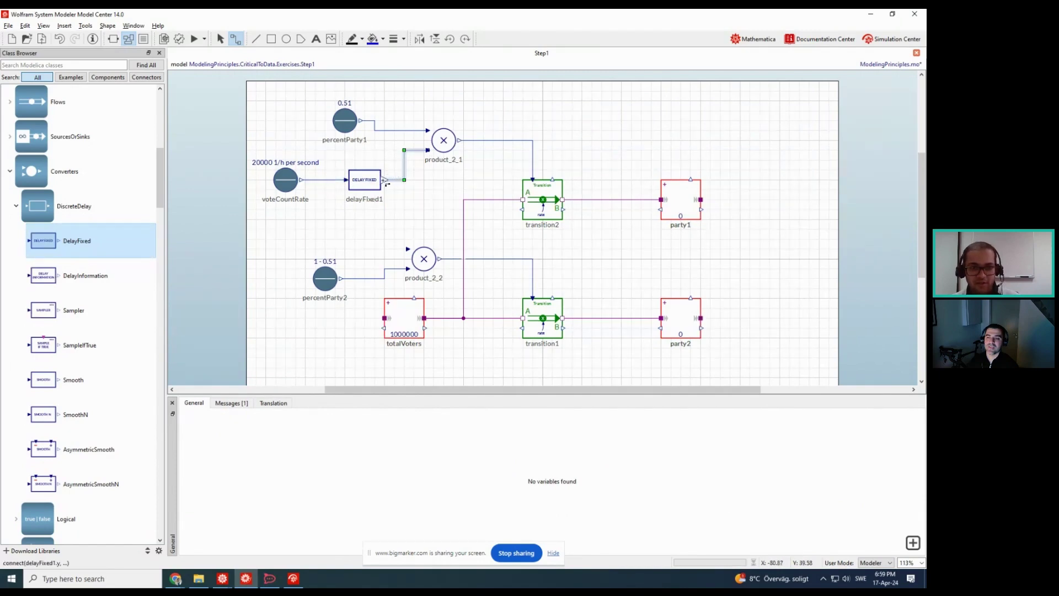
mouse_move(386, 182)
mouse_down()
mouse_move(394, 237)
mouse_move(409, 248)
mouse_up()
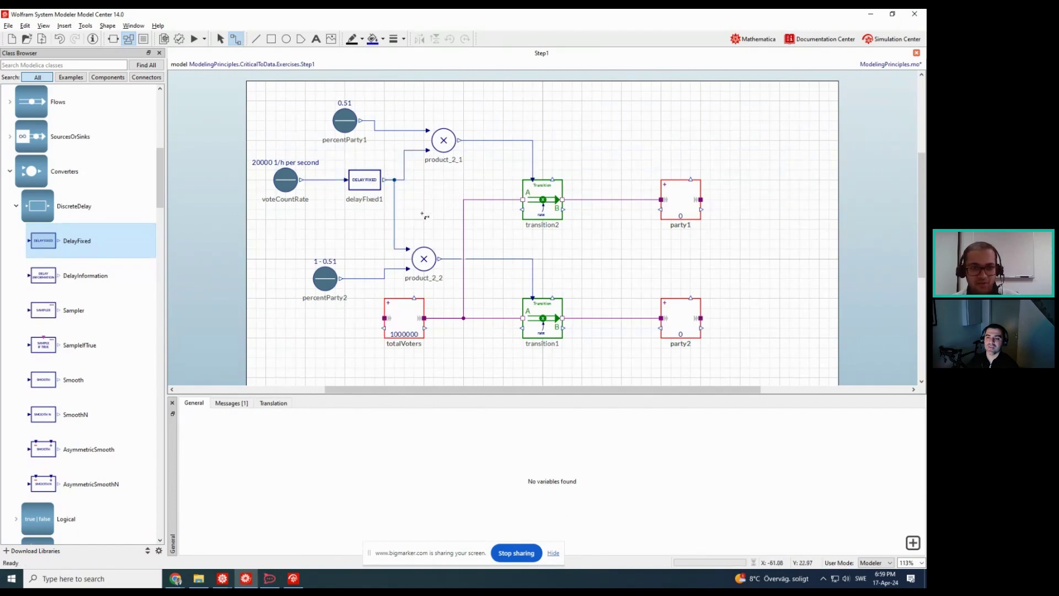
drag(363, 182, 353, 181)
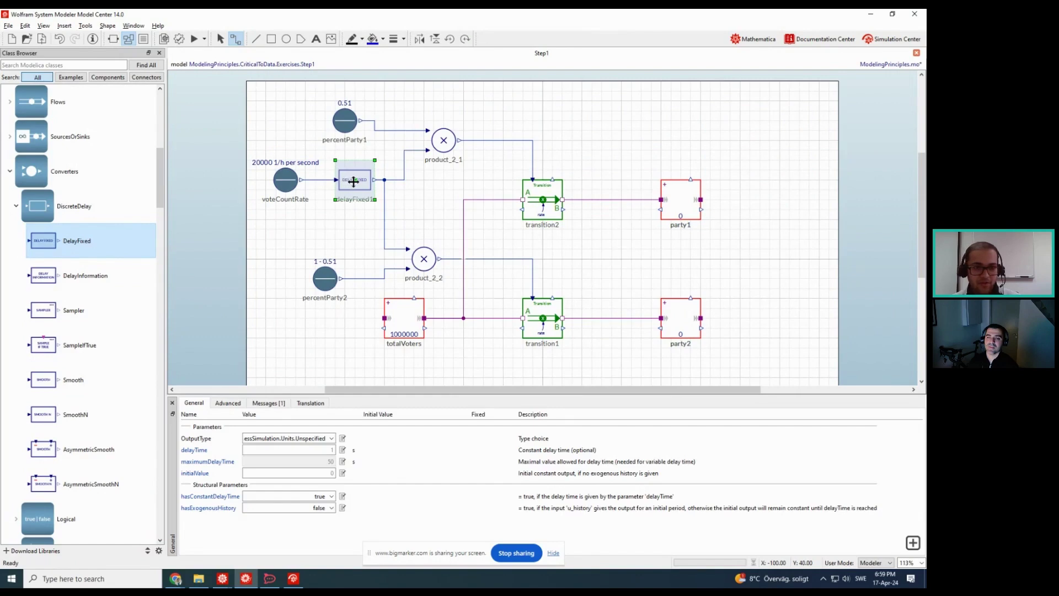
Change the display unit of delayFixed1's delayTime parameter to h and set the delay to 5 hours
click(331, 450)
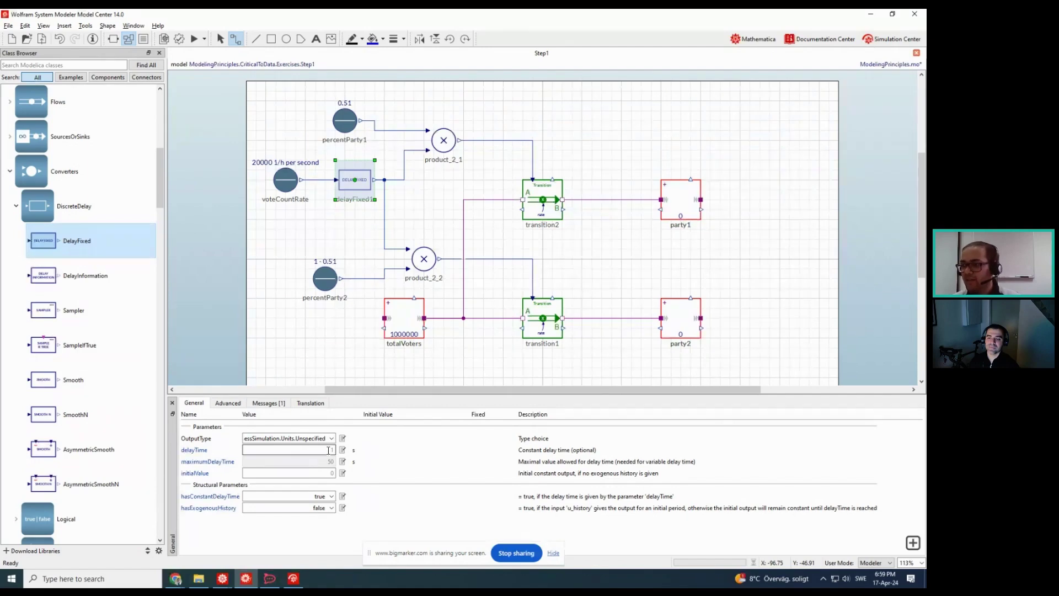
drag(328, 450, 344, 451)
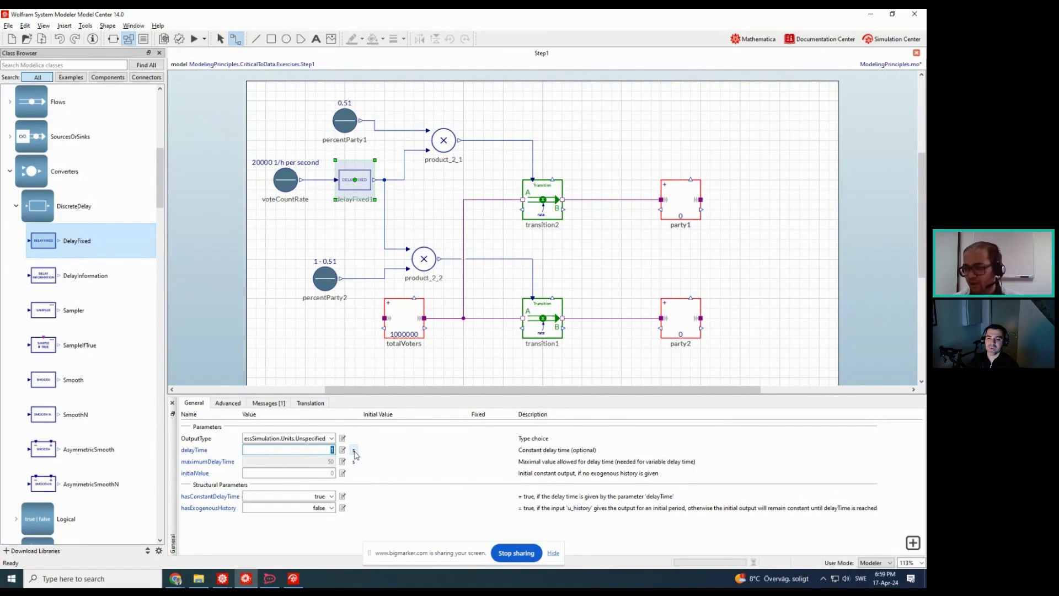
click(354, 452)
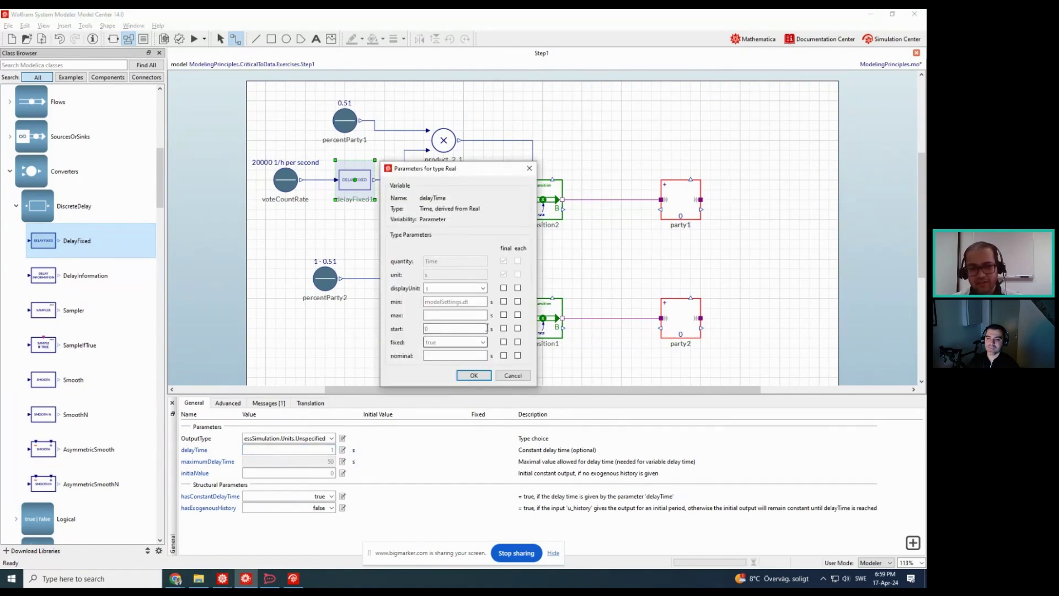
click(482, 288)
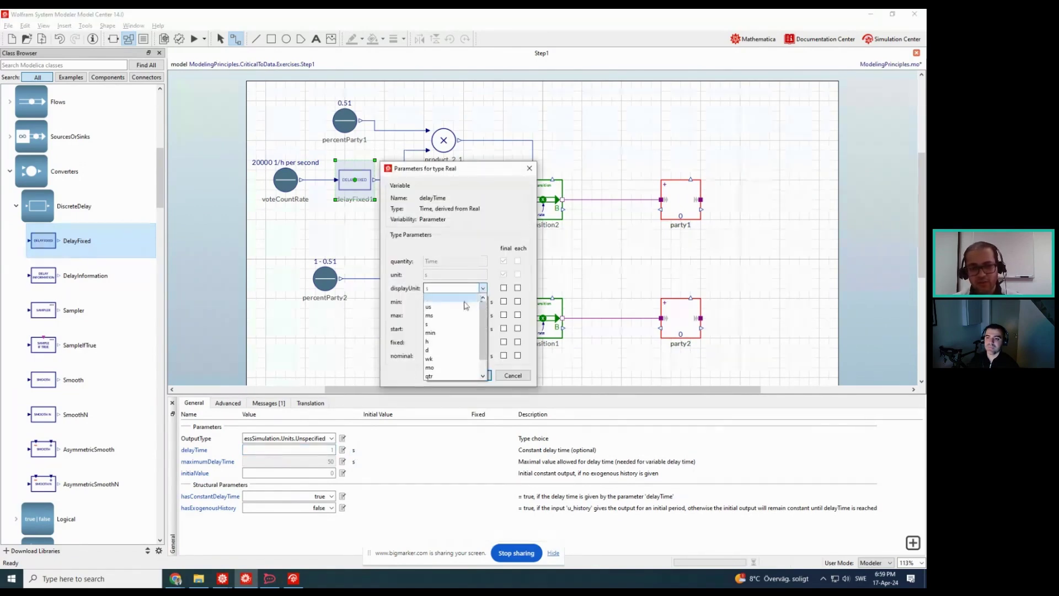
click(449, 342)
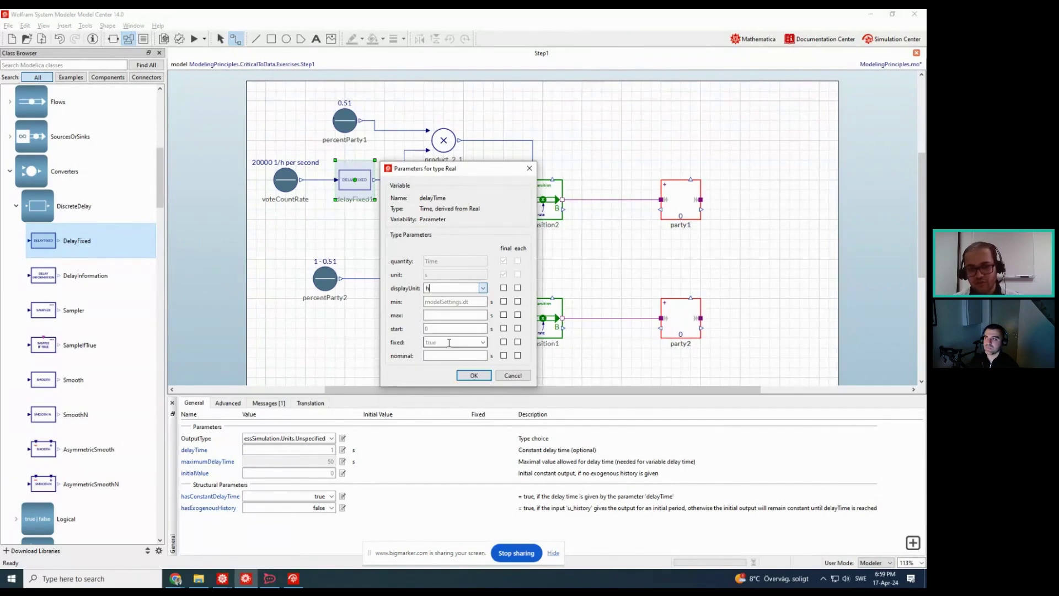
click(472, 375)
click(331, 450)
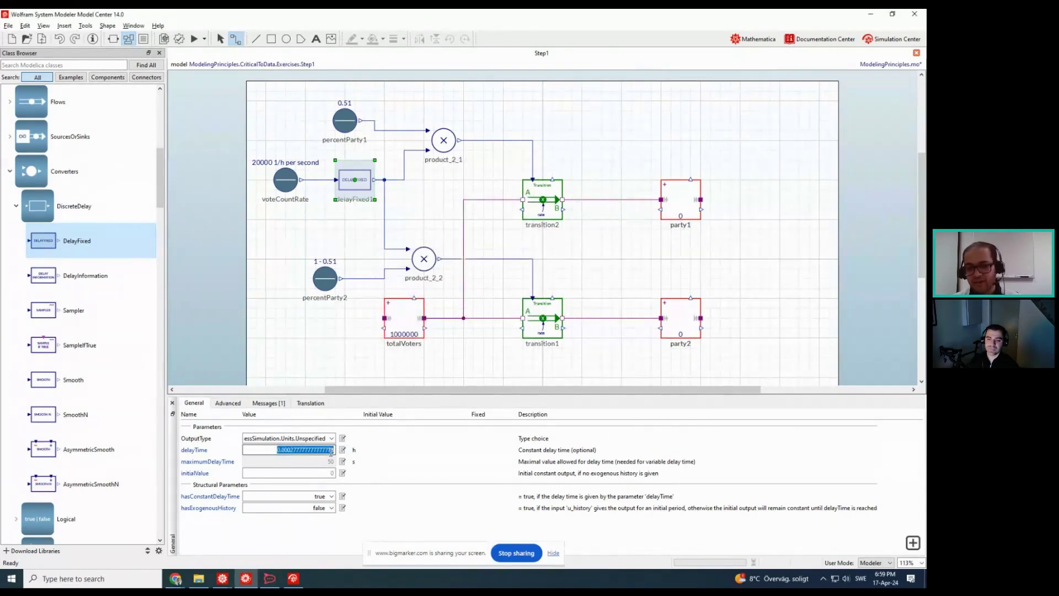
text(5)
key(Return)
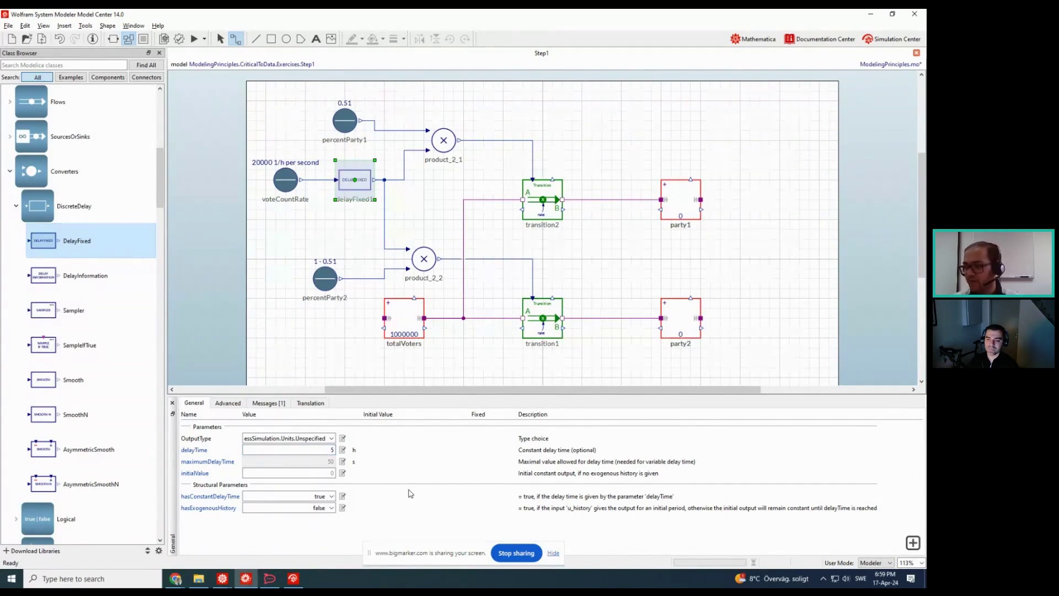
Save the Step1 model and simulate it with the delayed vote counting
click(430, 203)
key(ctrl+s)
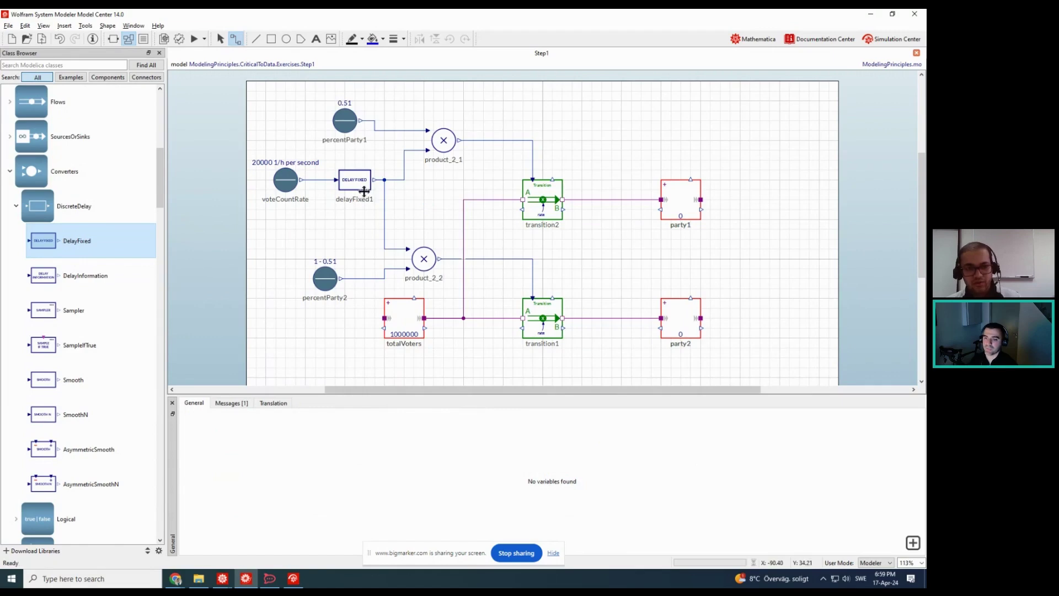
click(359, 185)
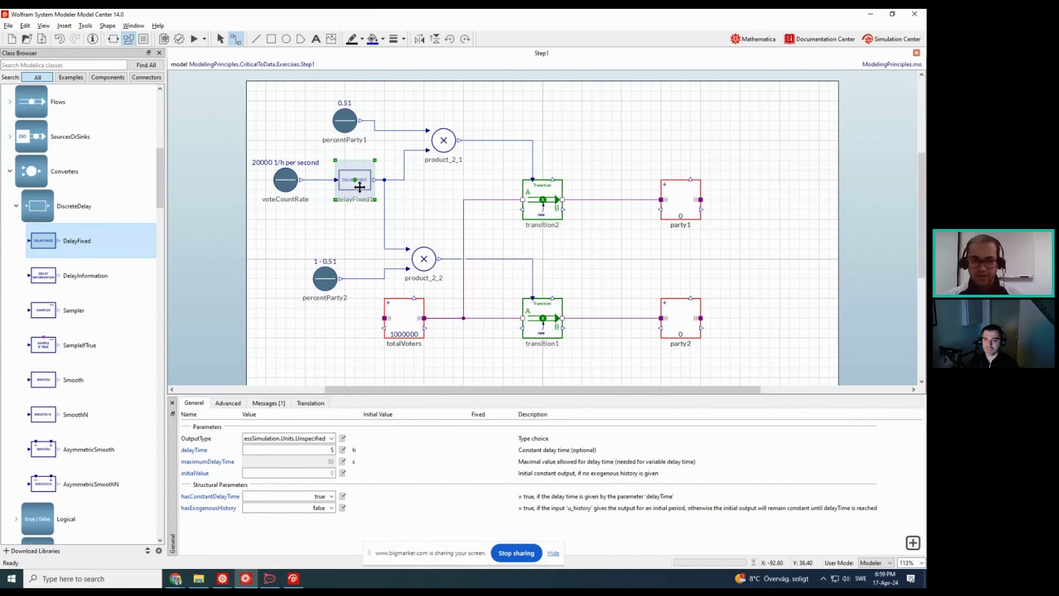
click(195, 39)
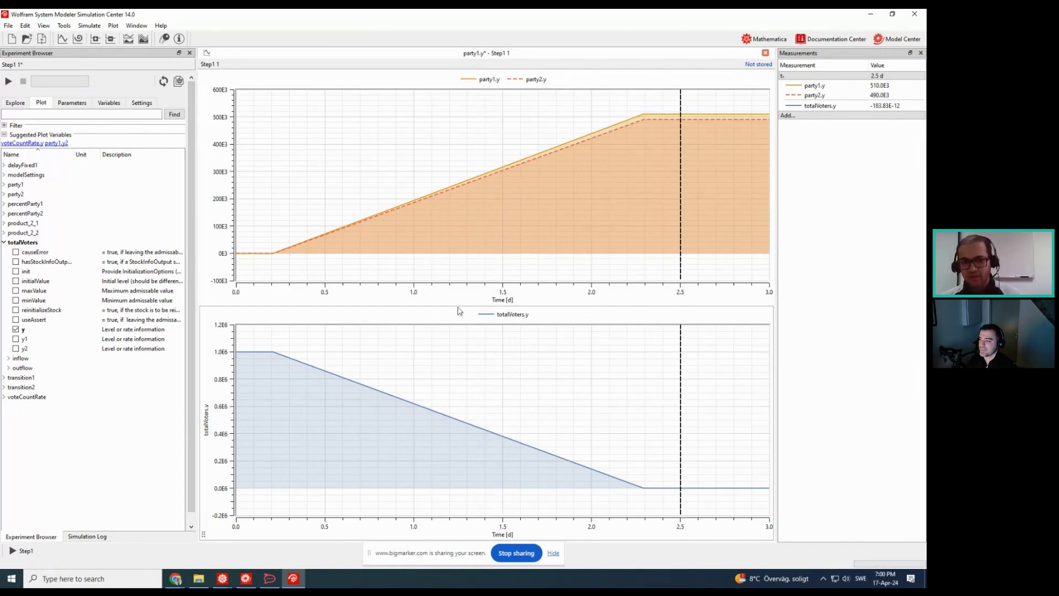
Show the plots' time axis in hours, inspect the first 10 hours of the curves, and collapse totalVoters in the variable tree
right_click(484, 296)
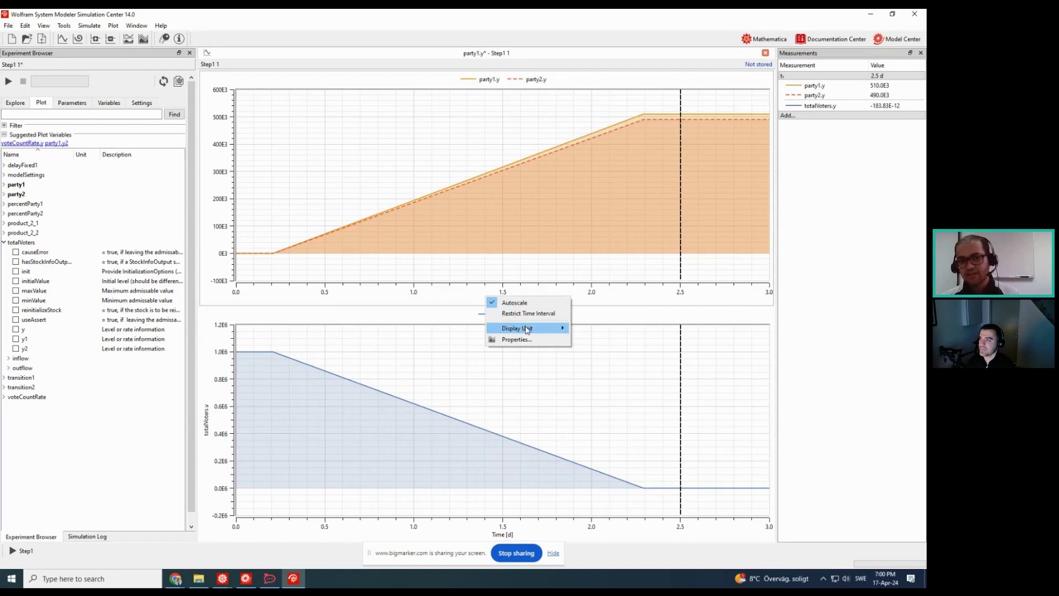
mouse_move(526, 329)
click(585, 371)
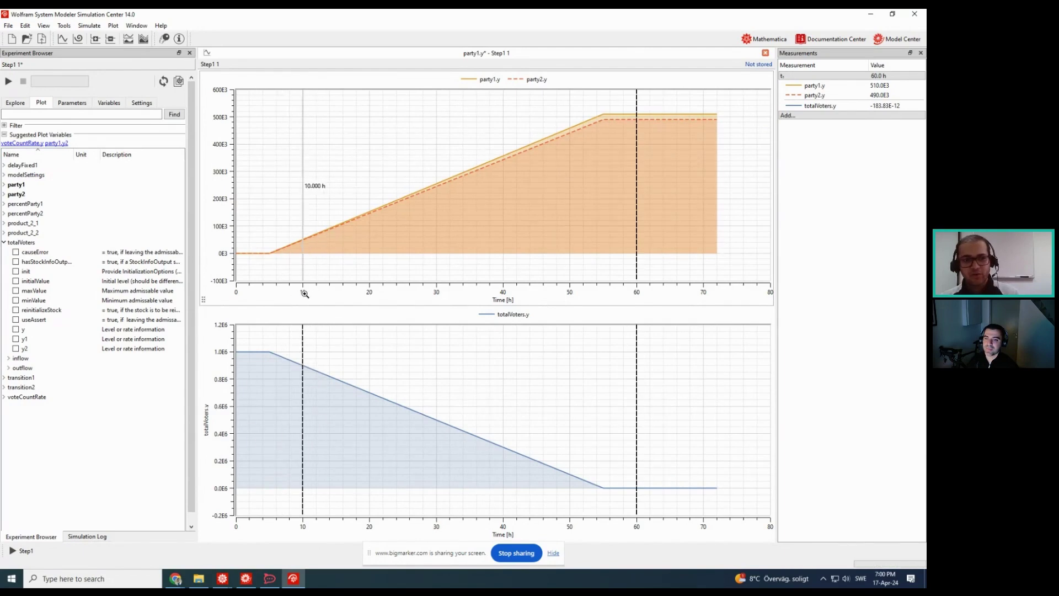
drag(305, 294, 235, 296)
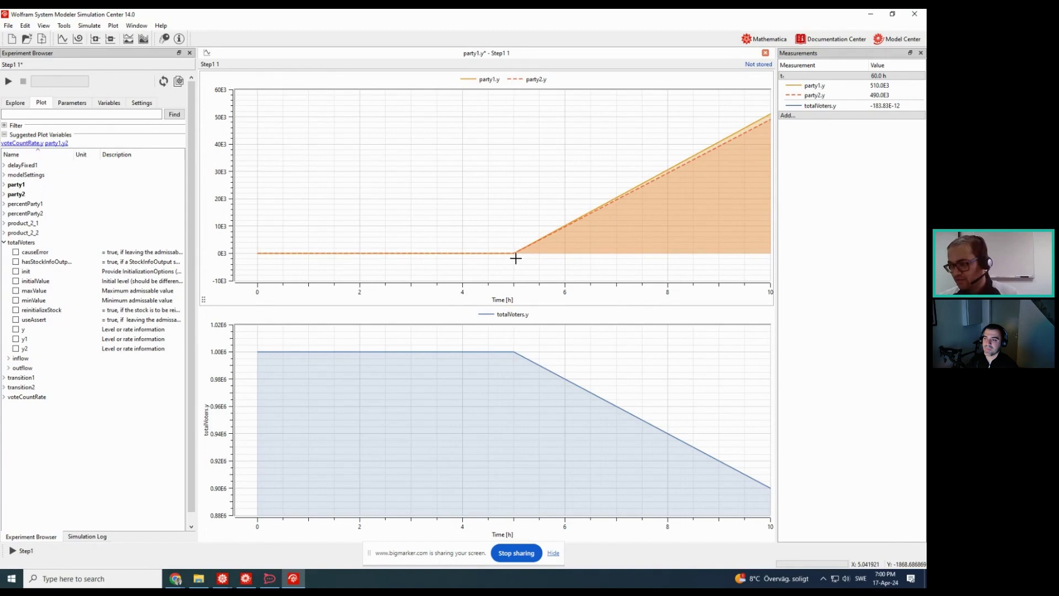
double_click(488, 176)
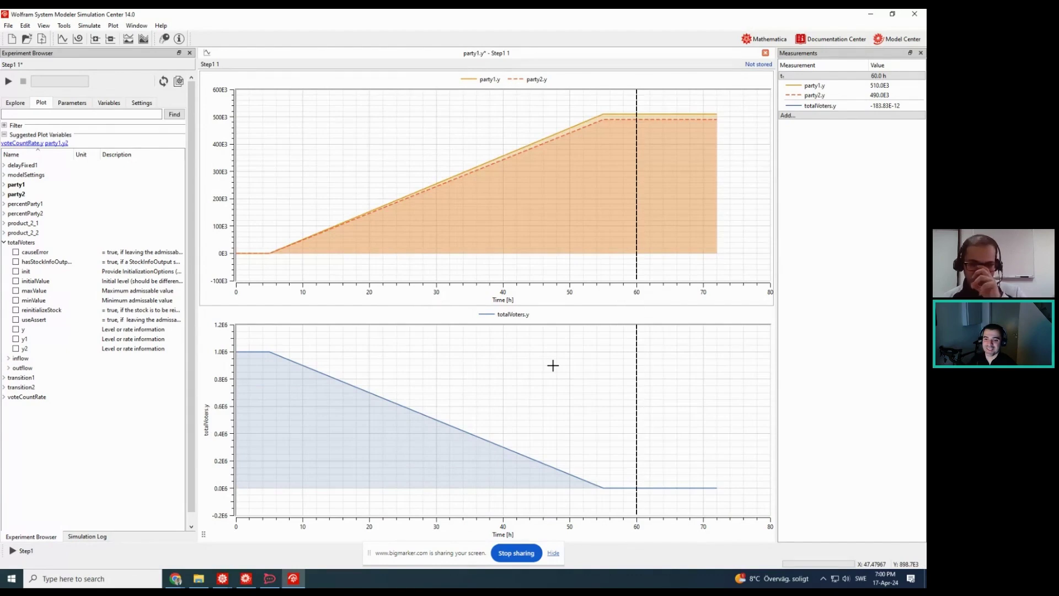
click(3, 242)
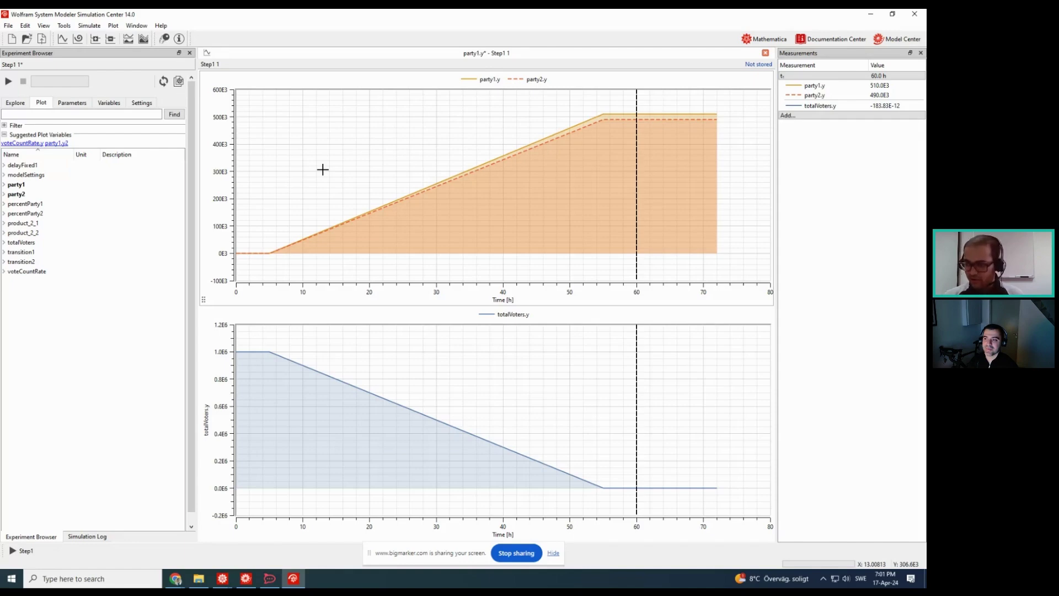
Switch to the Stay Critical About Your Data slides in Mathematica, examine the physical and postal vote diagram, and return to Model Center
click(902, 39)
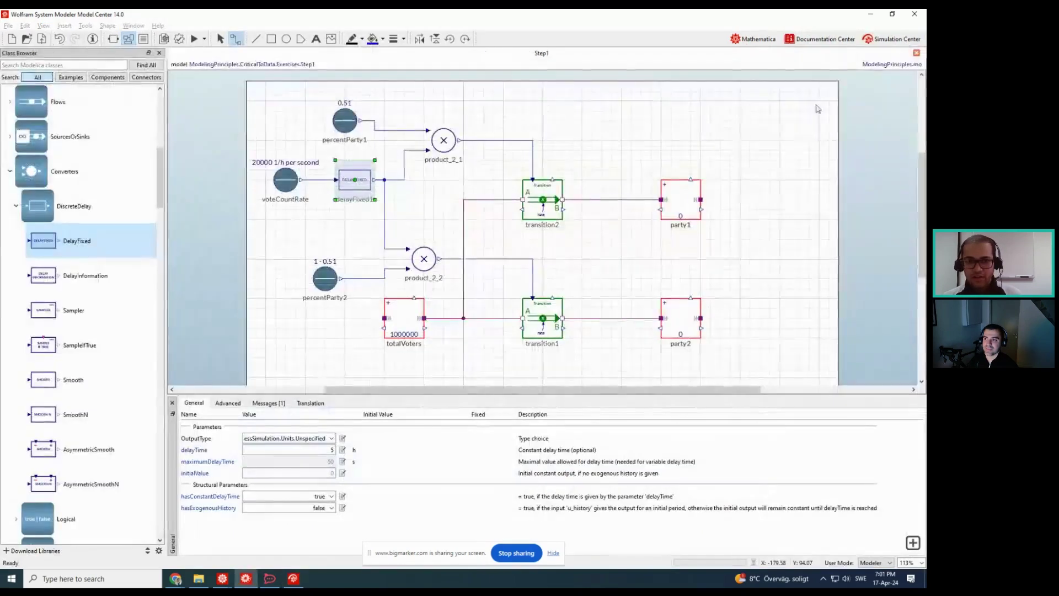
click(440, 219)
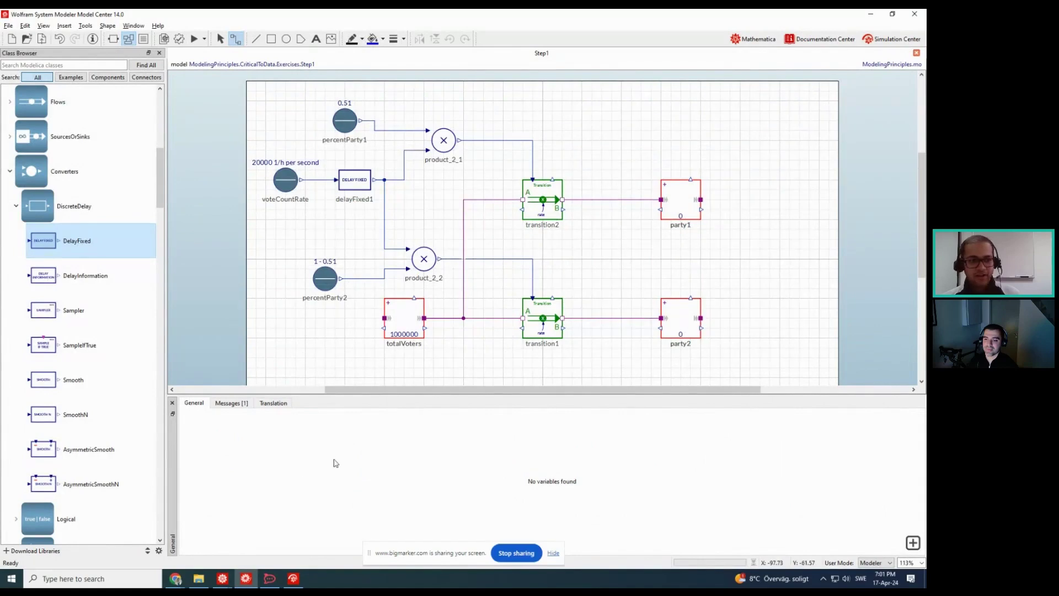
mouse_move(222, 578)
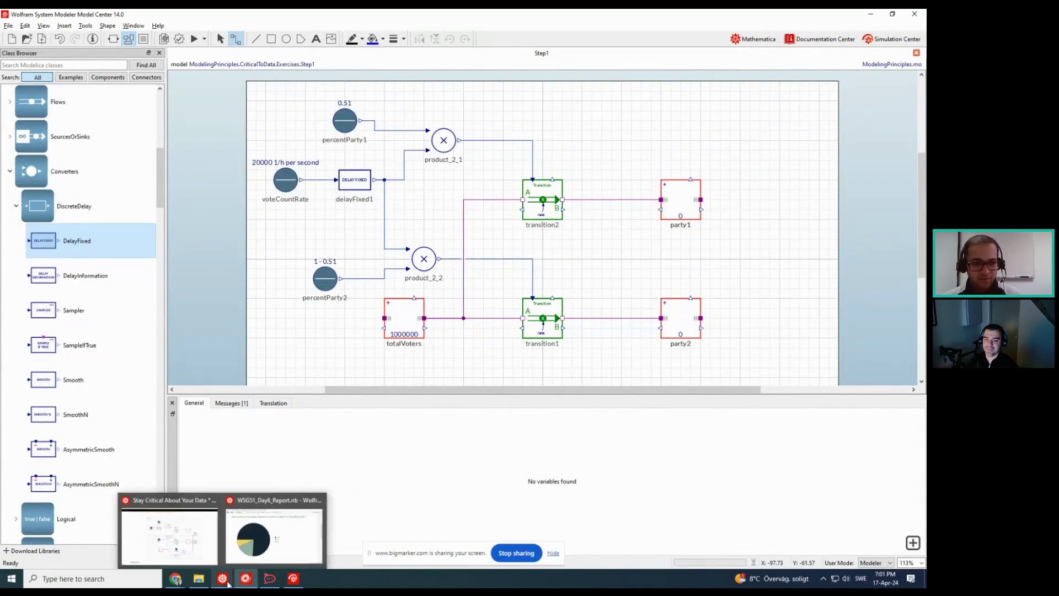
click(202, 554)
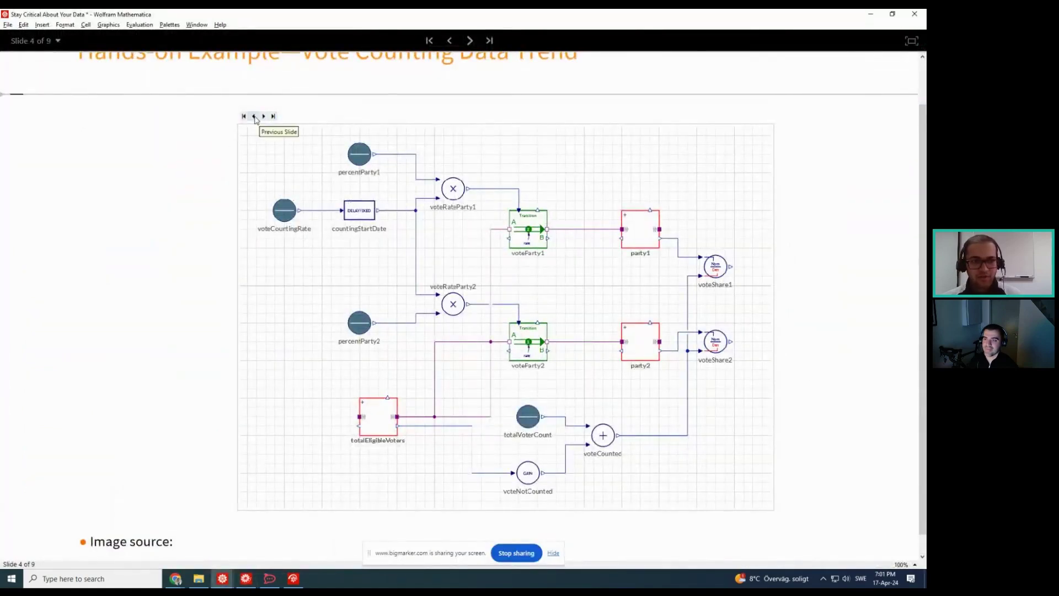
click(254, 117)
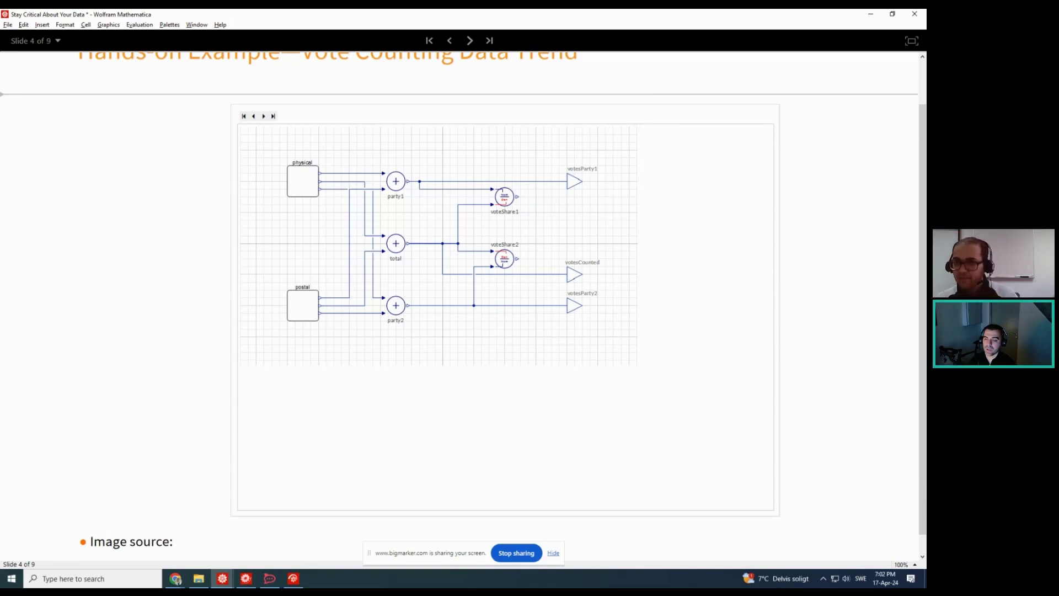
click(873, 21)
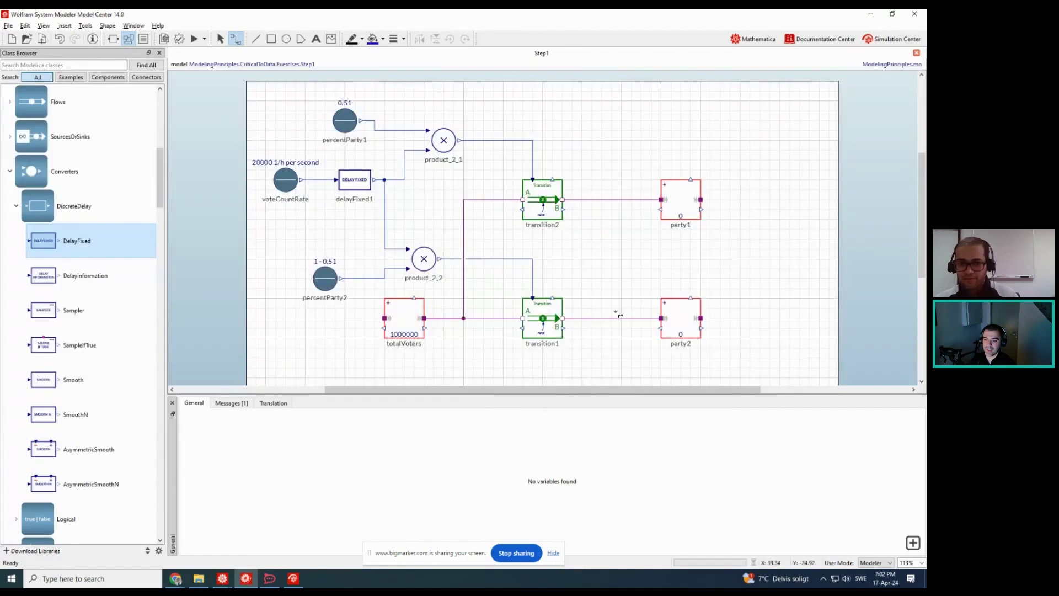
drag(577, 395, 568, 506)
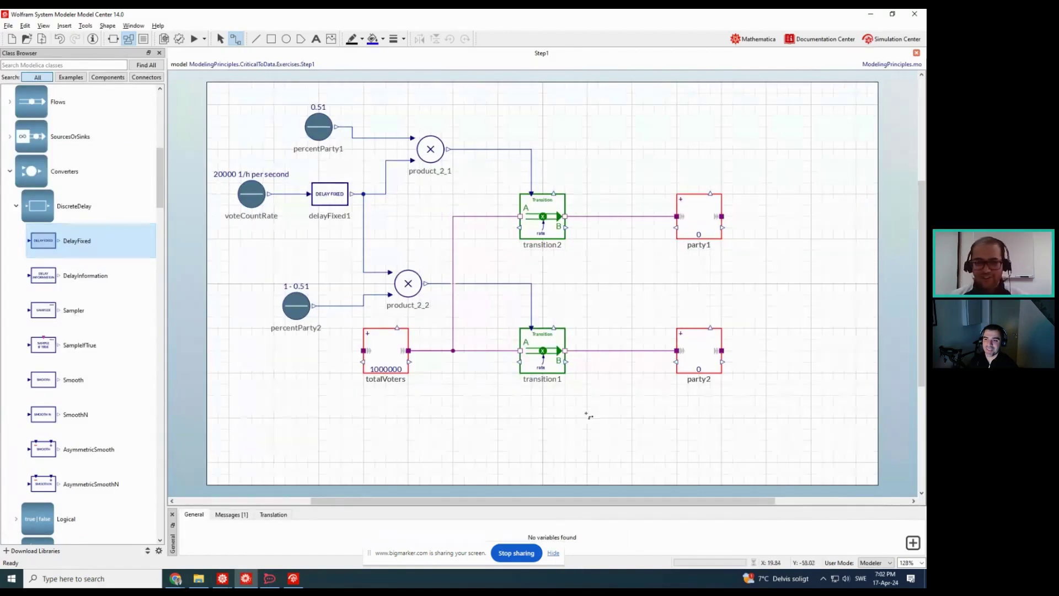
drag(219, 99, 738, 405)
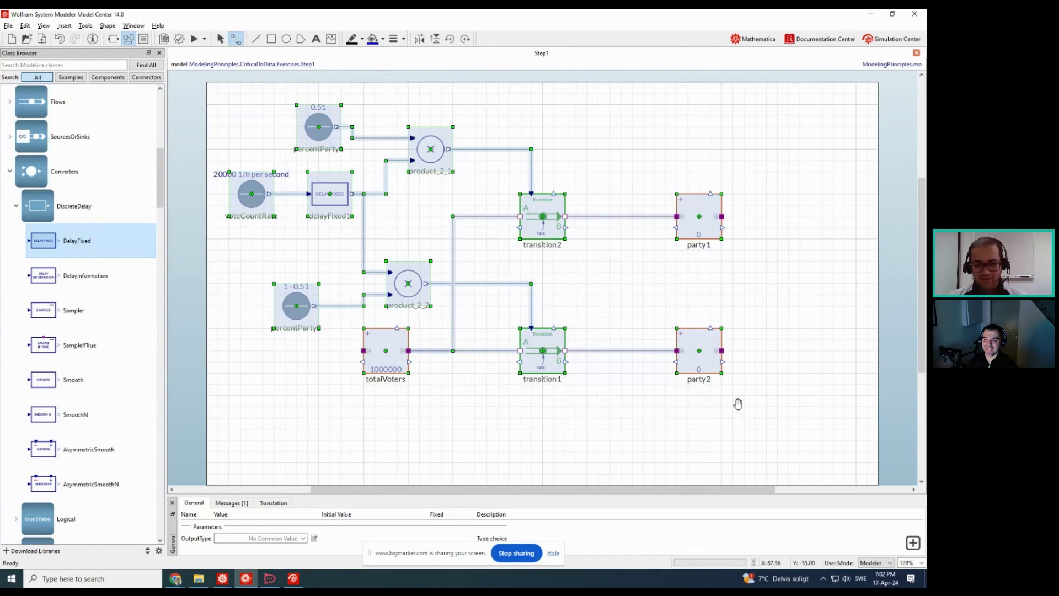
key(ctrl+v)
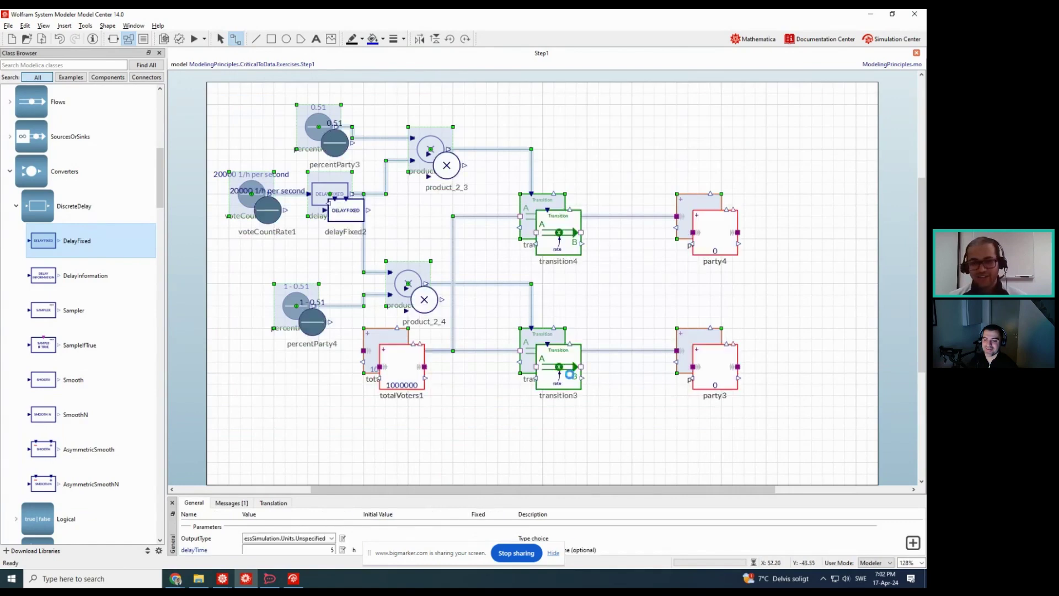
drag(560, 372, 549, 584)
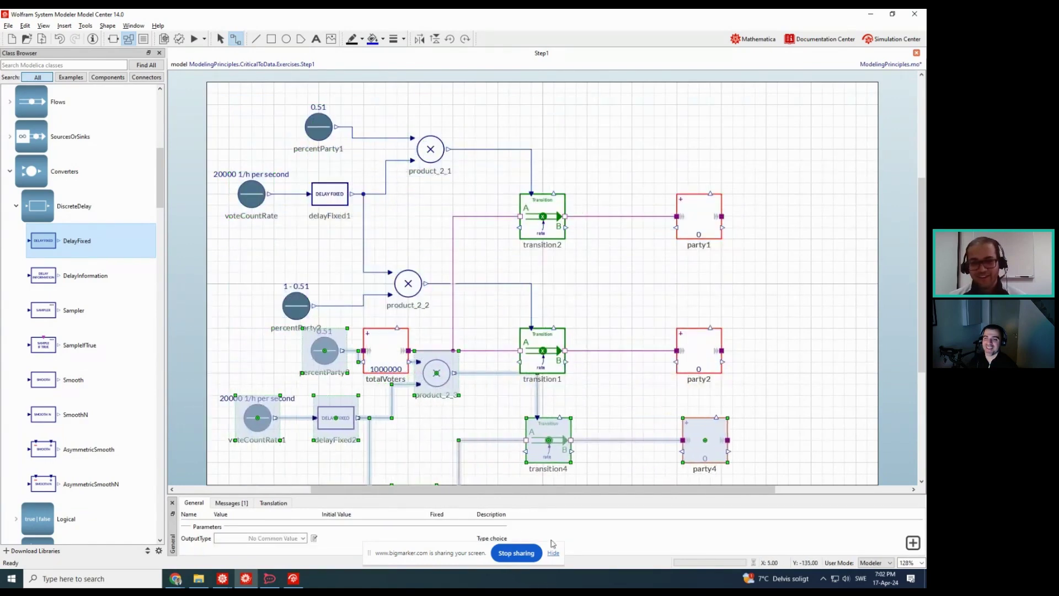
scroll(628, 320, down, 2)
drag(568, 324, 562, 369)
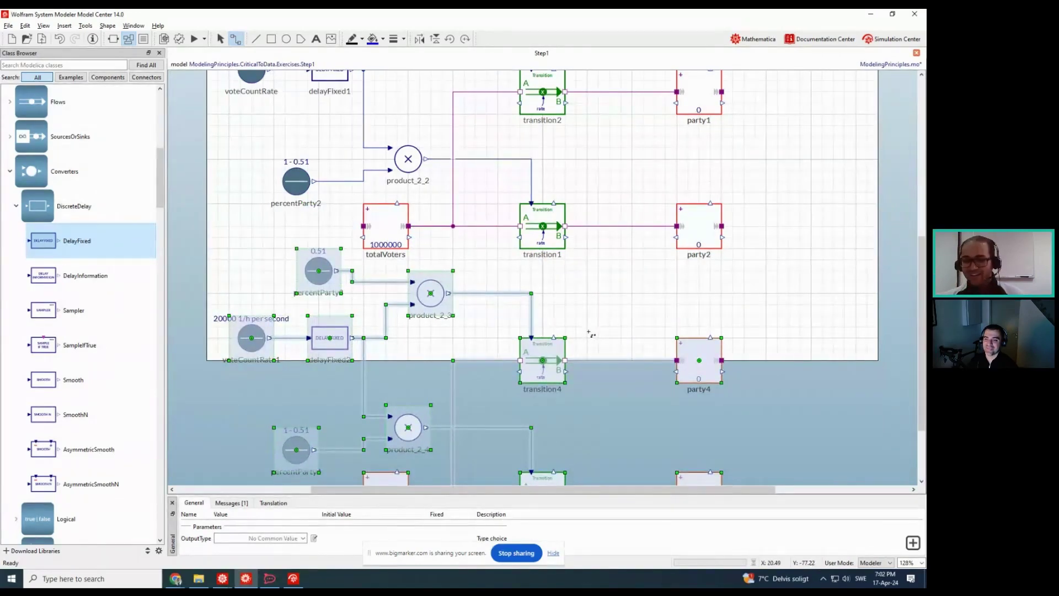
key(Delete)
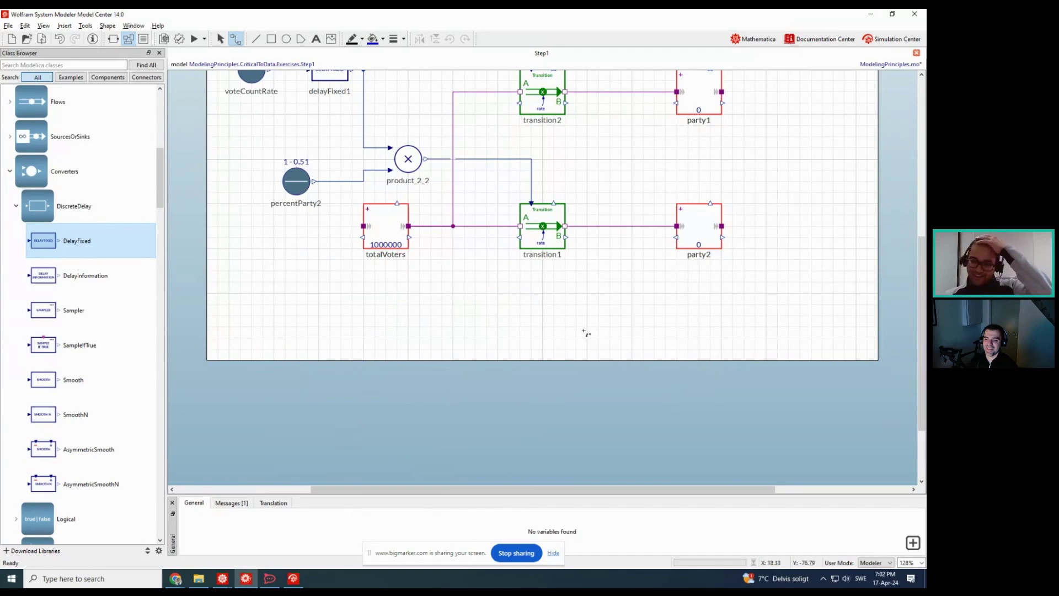
key(ctrl+0)
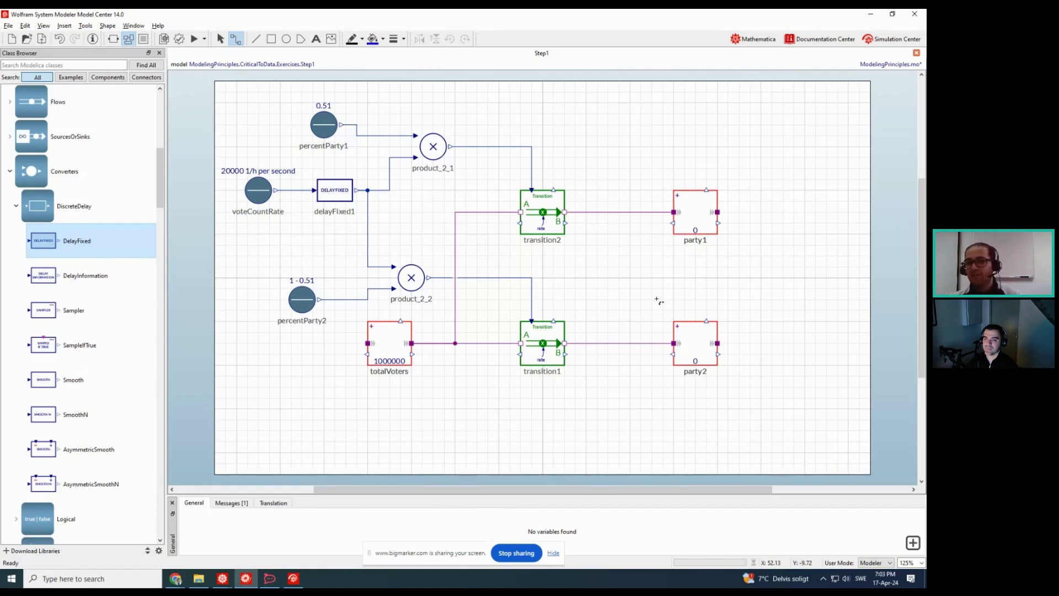
click(688, 215)
click(691, 341)
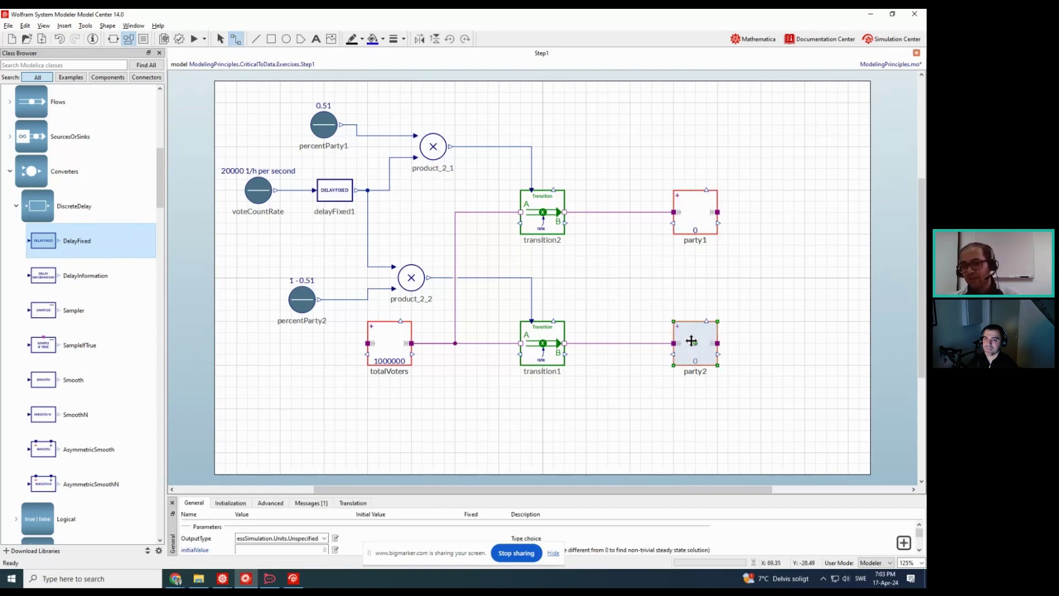
click(543, 355)
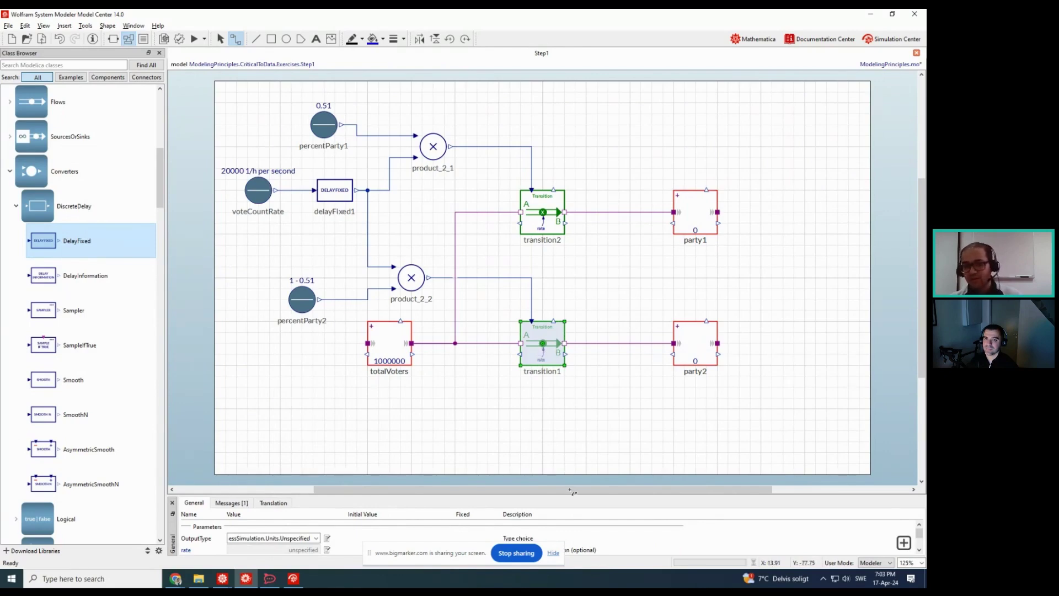
Enlarge the parameter area below the diagram and clear the selection of transition1
drag(574, 495, 568, 434)
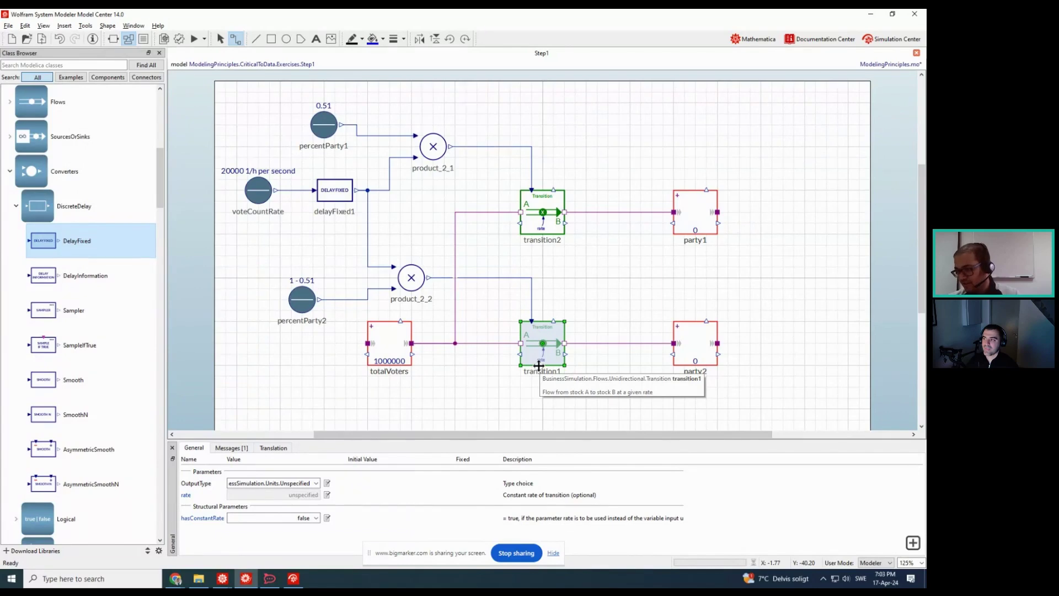
click(602, 302)
scroll(603, 302, down, 1)
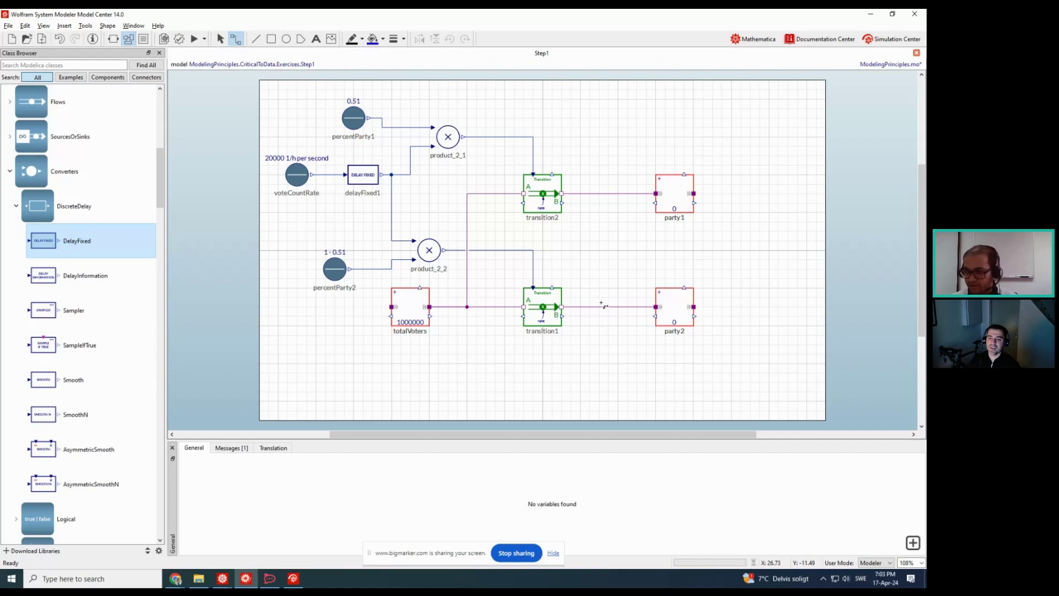
Collapse the Converters group, locate the CriticalToData exercises in the class browser and save the Step1 model
click(10, 172)
scroll(45, 275, down, 3)
scroll(45, 275, down, 5)
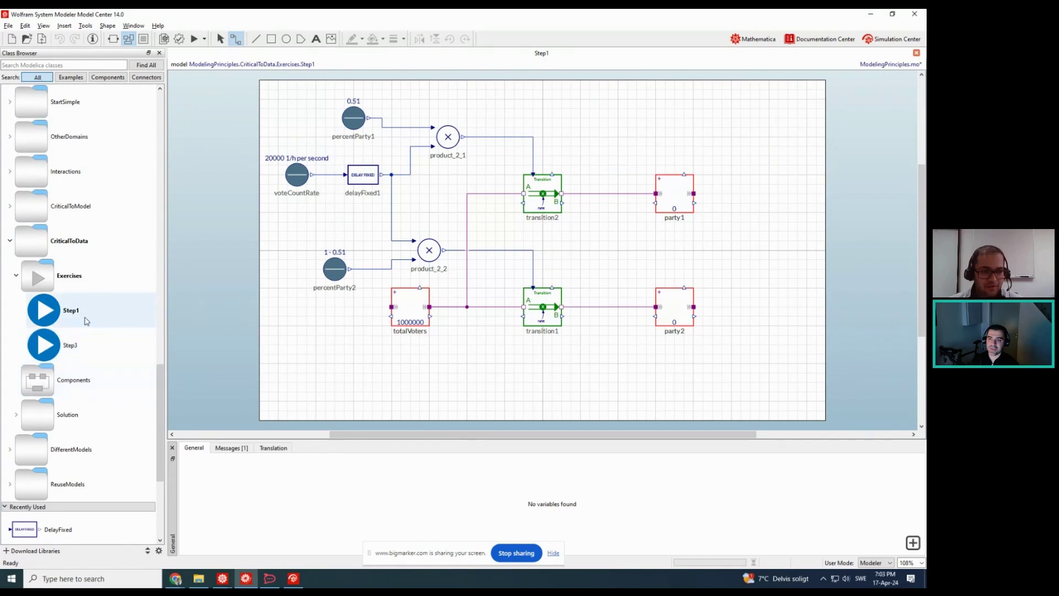
click(516, 396)
key(ctrl+s)
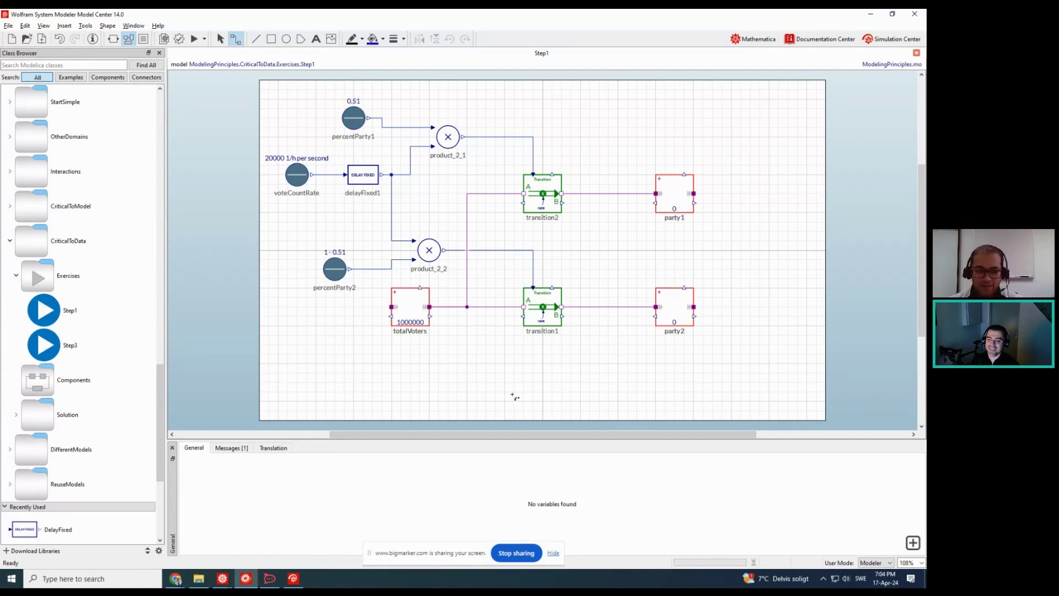
Open the Step3 model from the CriticalToData Solution package and examine all components in its diagram
double_click(116, 426)
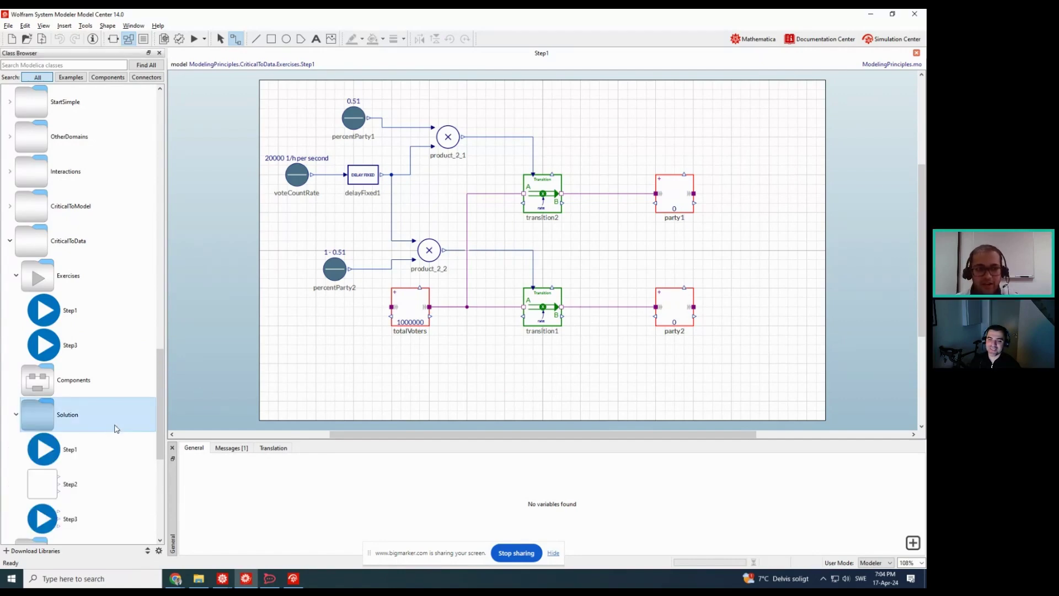
double_click(101, 518)
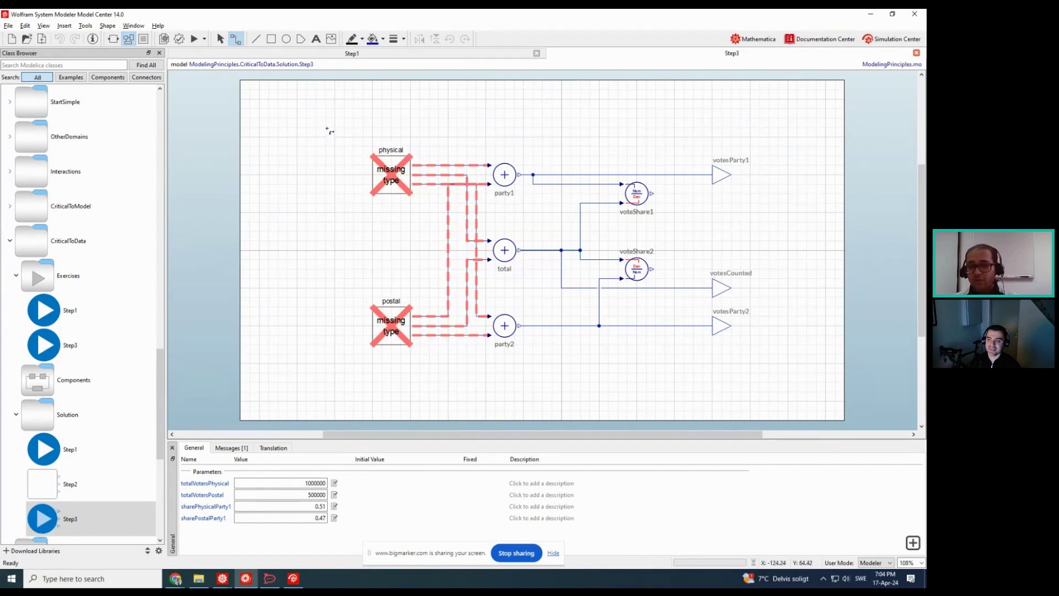
drag(326, 128, 789, 369)
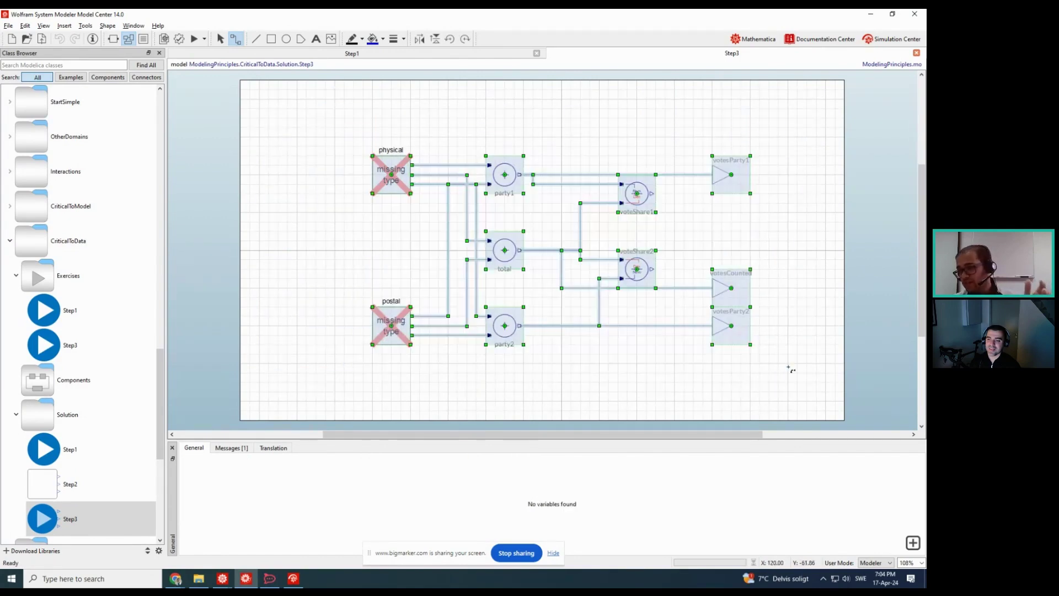
click(790, 367)
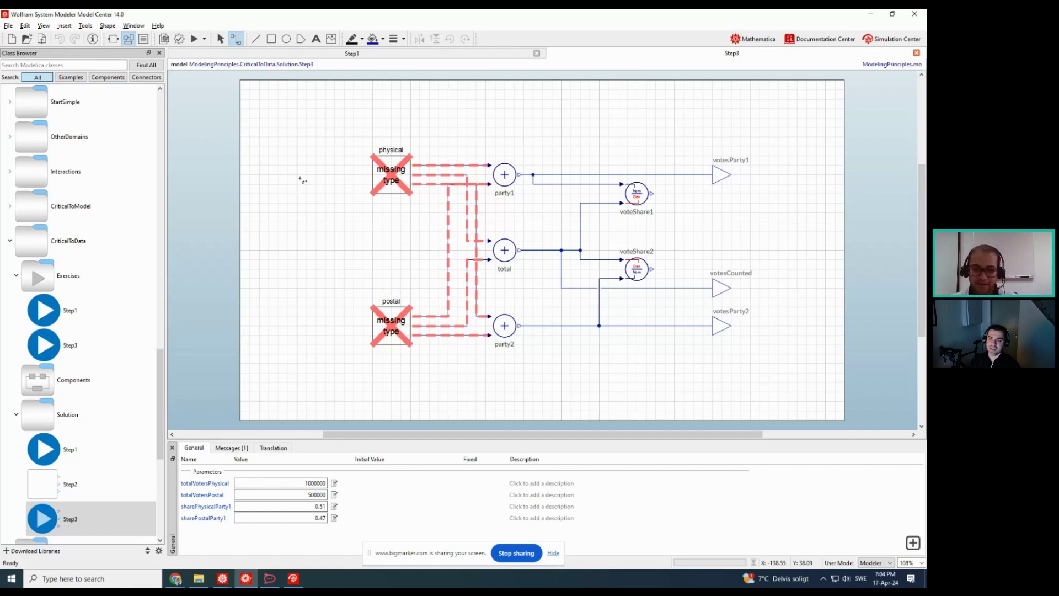
Return to the exercise model Step1 and check the display unit of voteCountRate's value, keeping 1/h
double_click(67, 310)
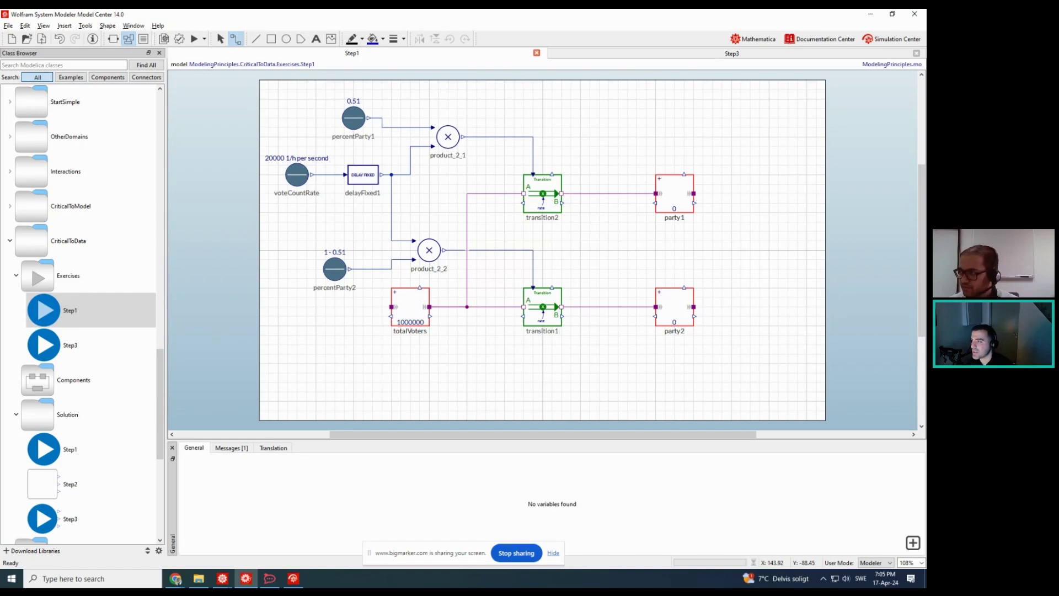
key(alt+Tab)
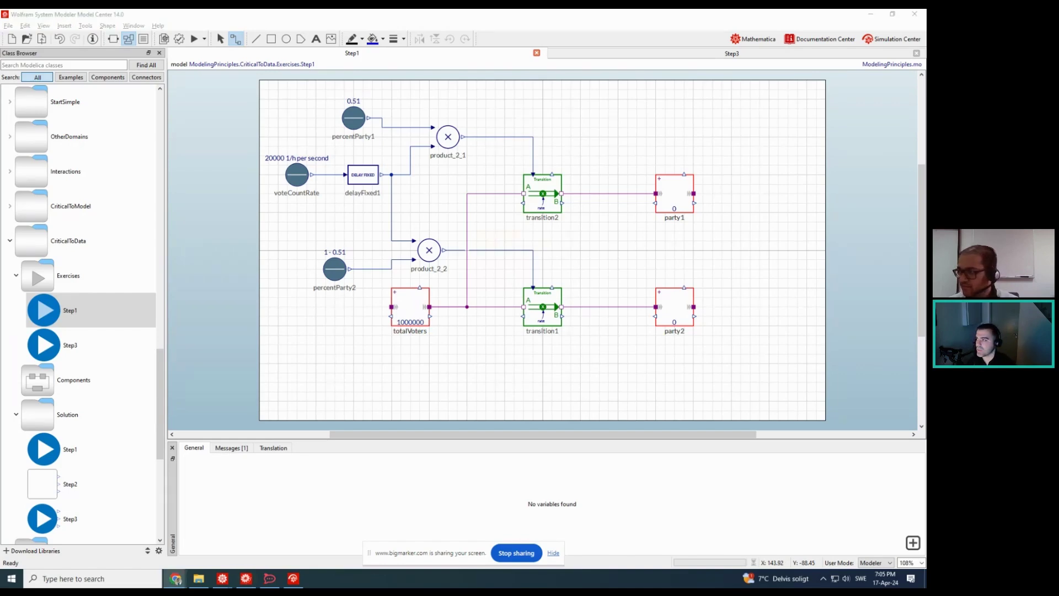
click(284, 182)
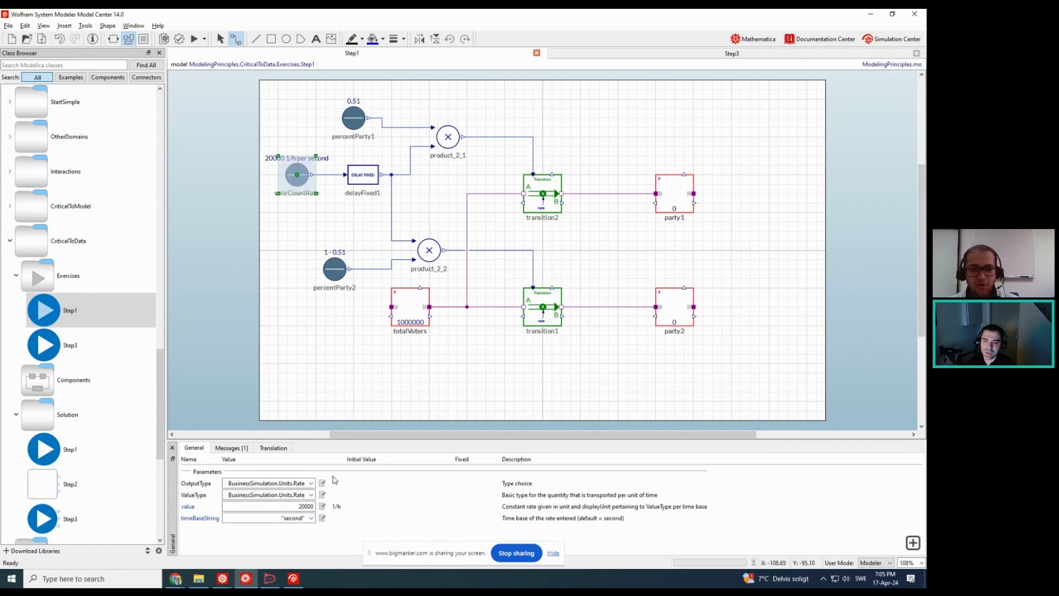
click(336, 507)
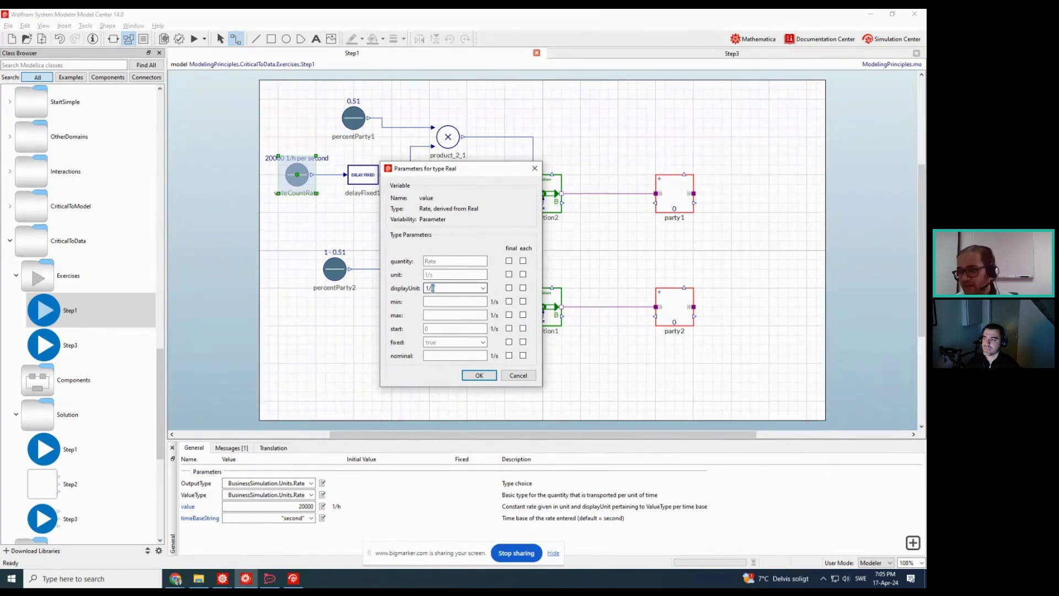
double_click(433, 288)
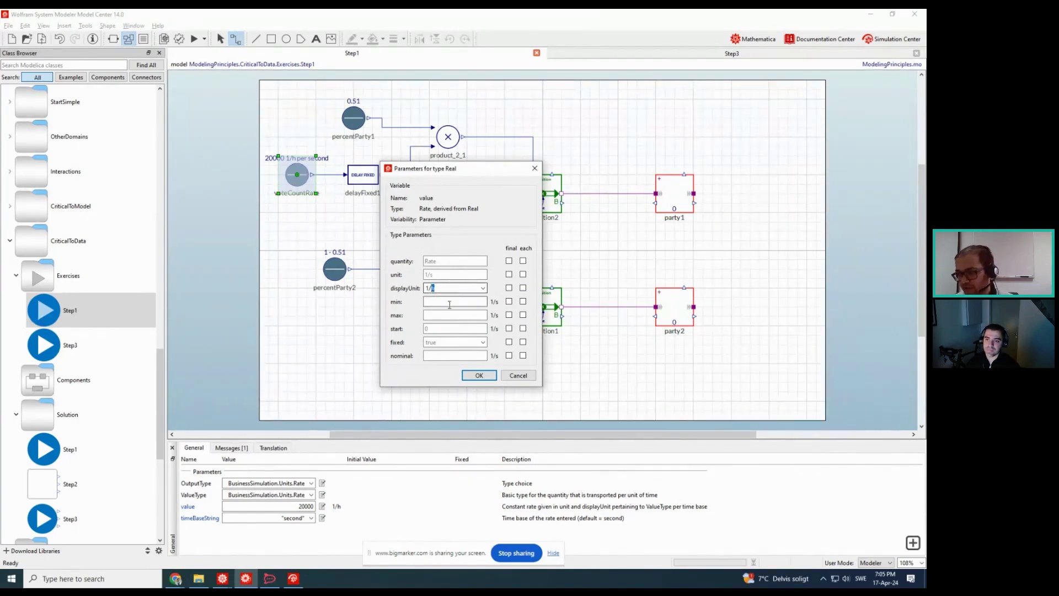
click(479, 375)
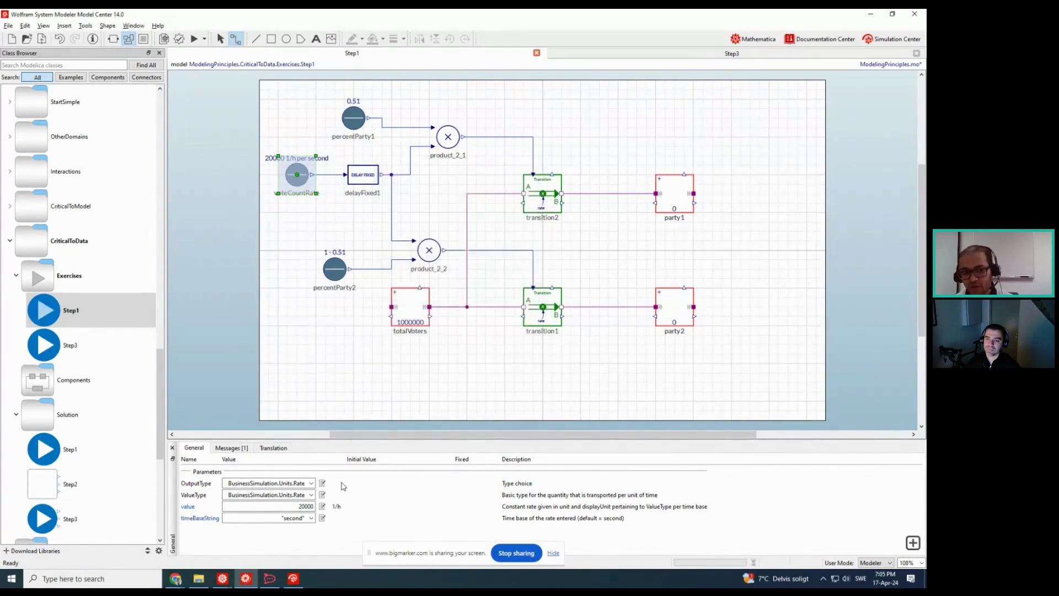
Choose Dimensionless rate of flow [1/s] as both value type and output type of voteCountRate, and save the model
click(312, 495)
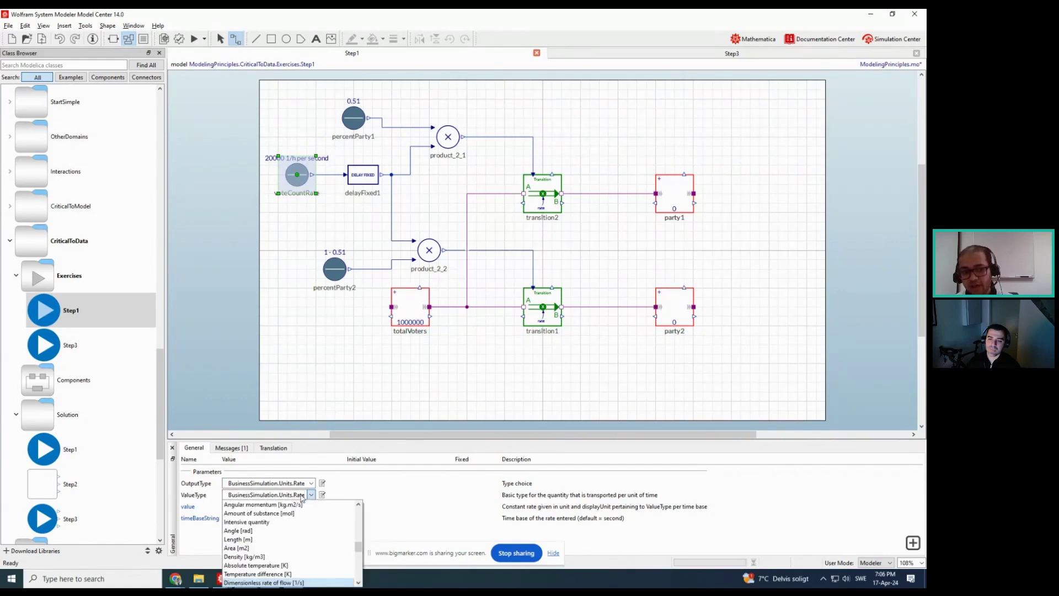
click(294, 583)
click(296, 483)
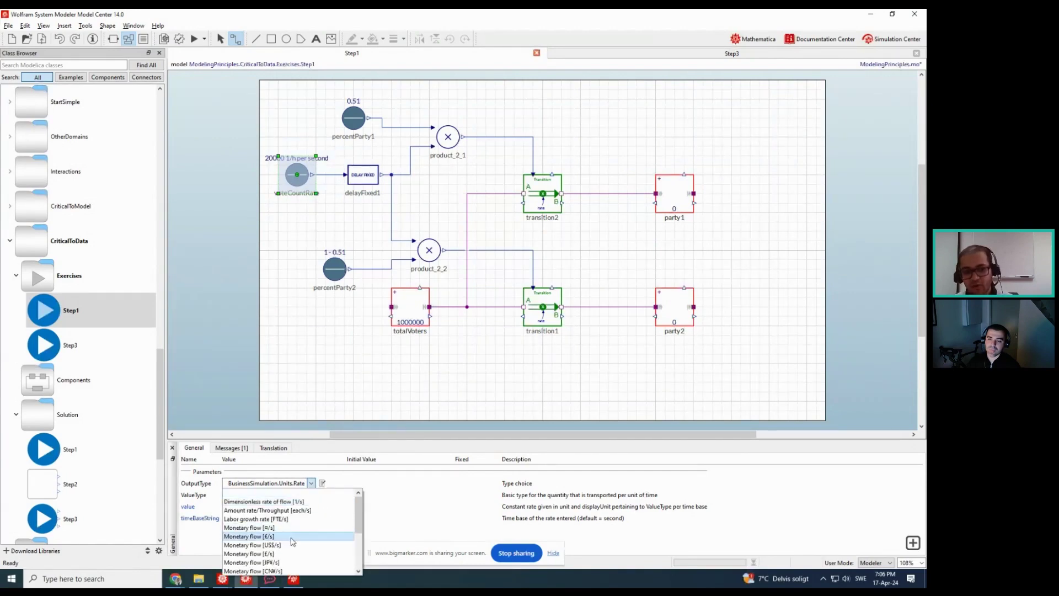
click(276, 502)
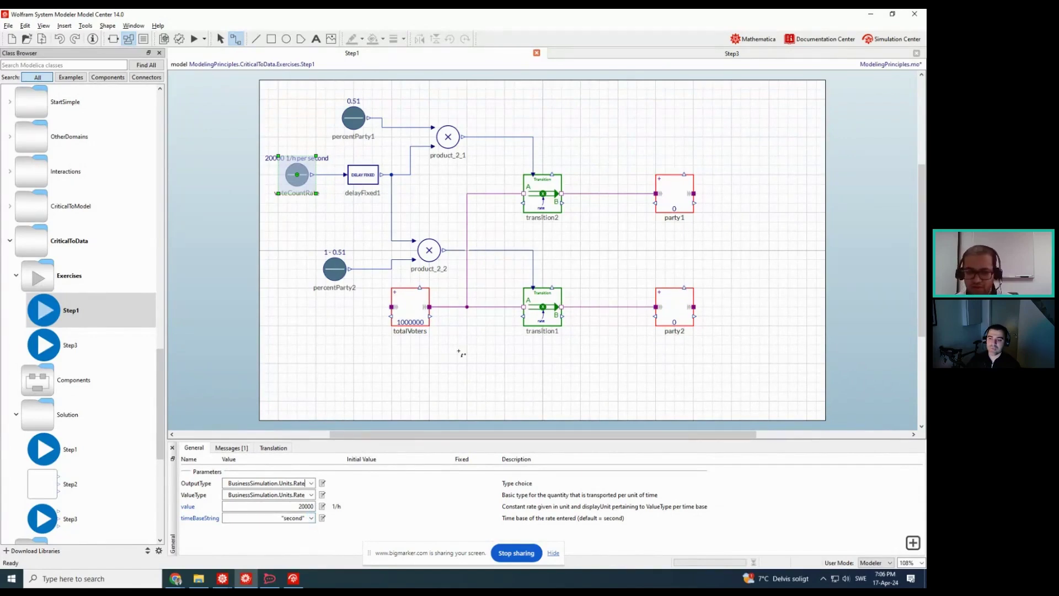
click(212, 337)
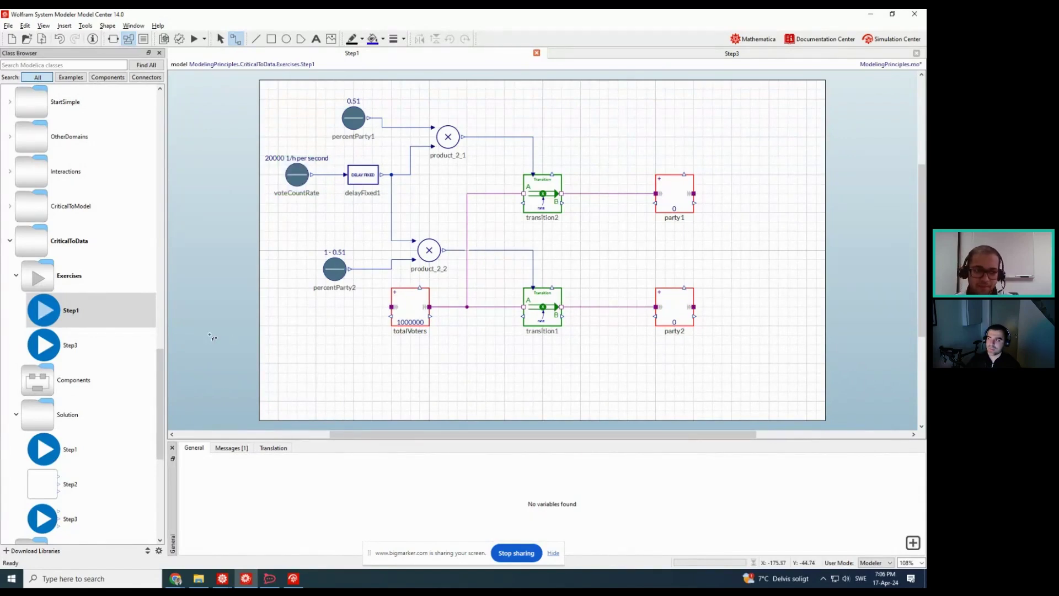
key(ctrl+s)
Copy the exercise model Step1 into the CriticalToData Components package without renaming the copy
click(92, 323)
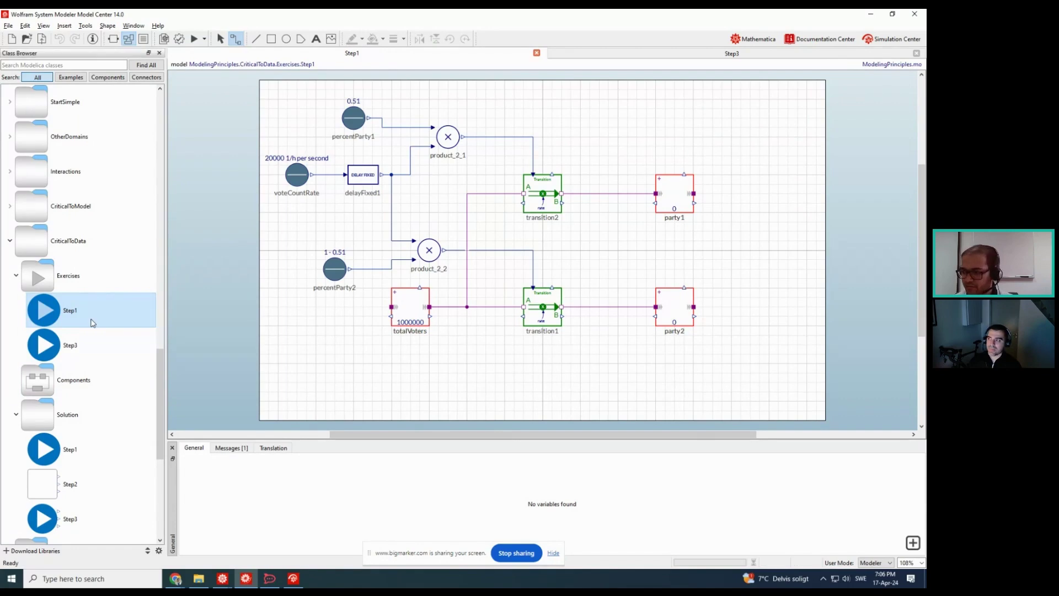
click(81, 377)
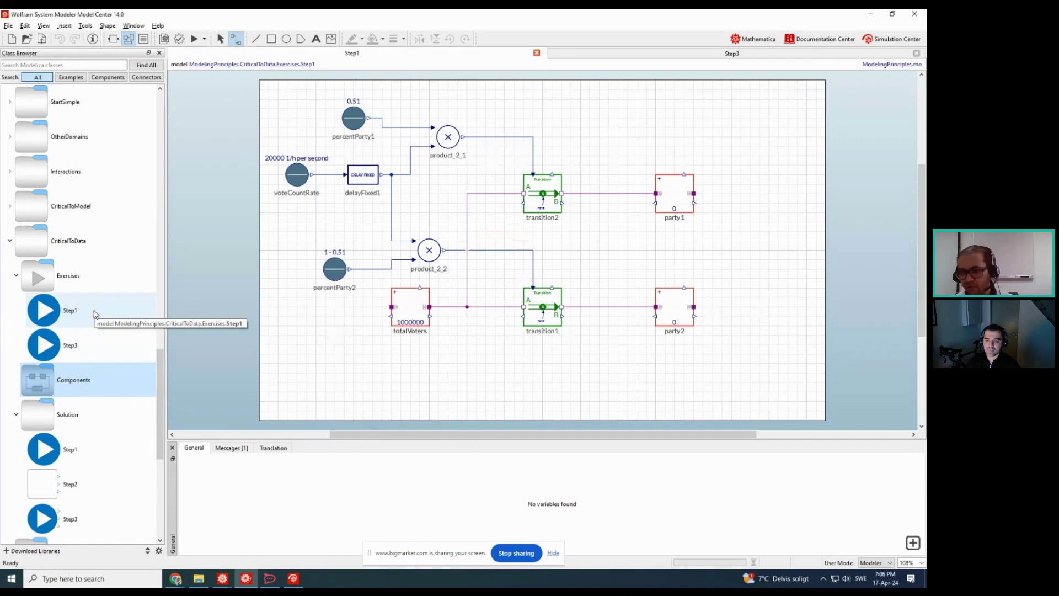
drag(95, 313, 83, 379)
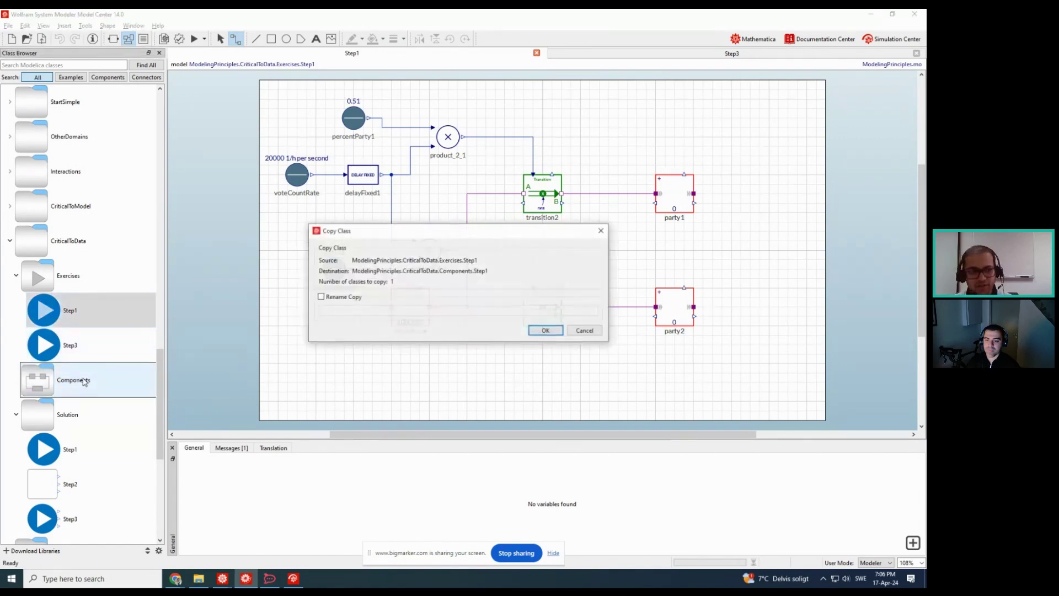
click(543, 331)
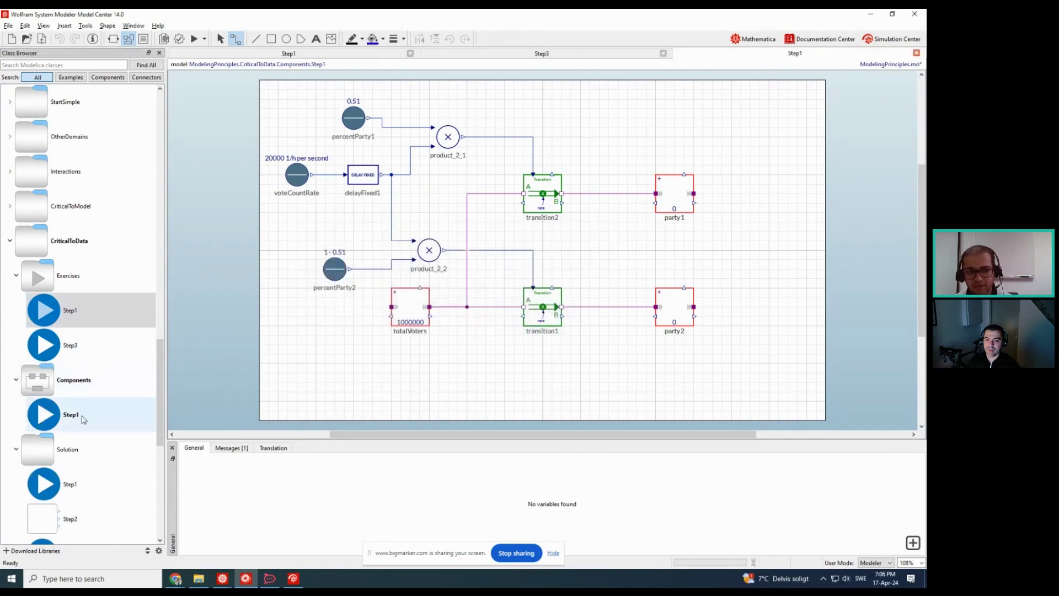
Rename the Step1 copy in the Components package as VoteCounter, with library-wide reference updates, and save it
click(84, 419)
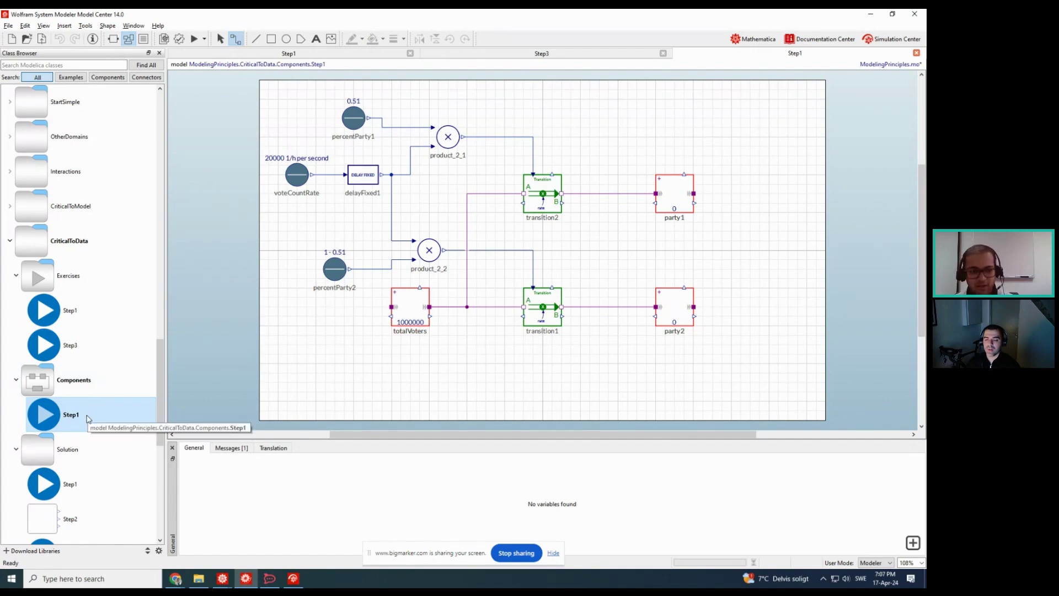
right_click(88, 420)
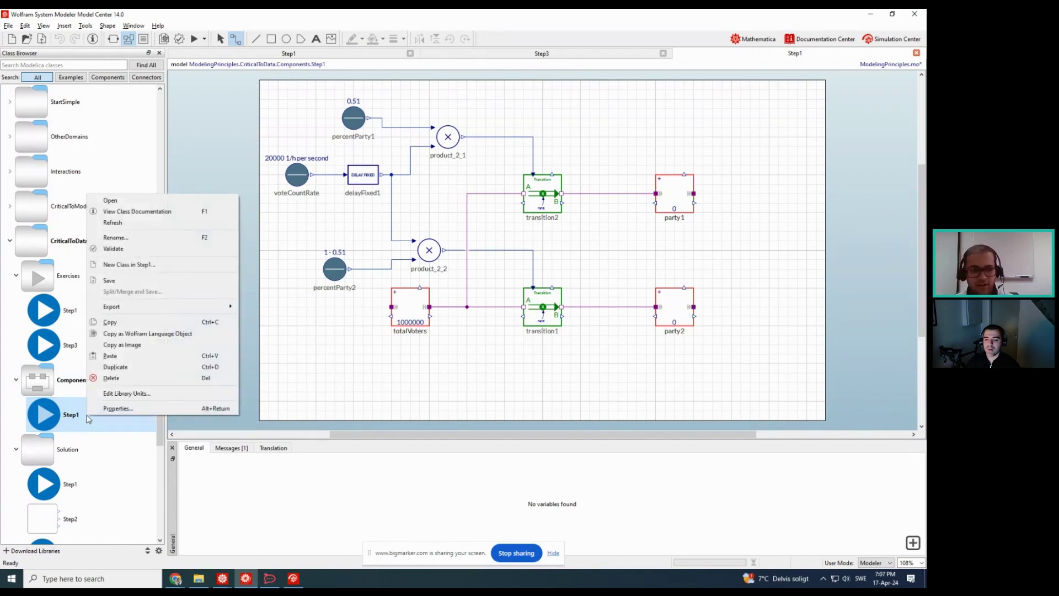
click(155, 246)
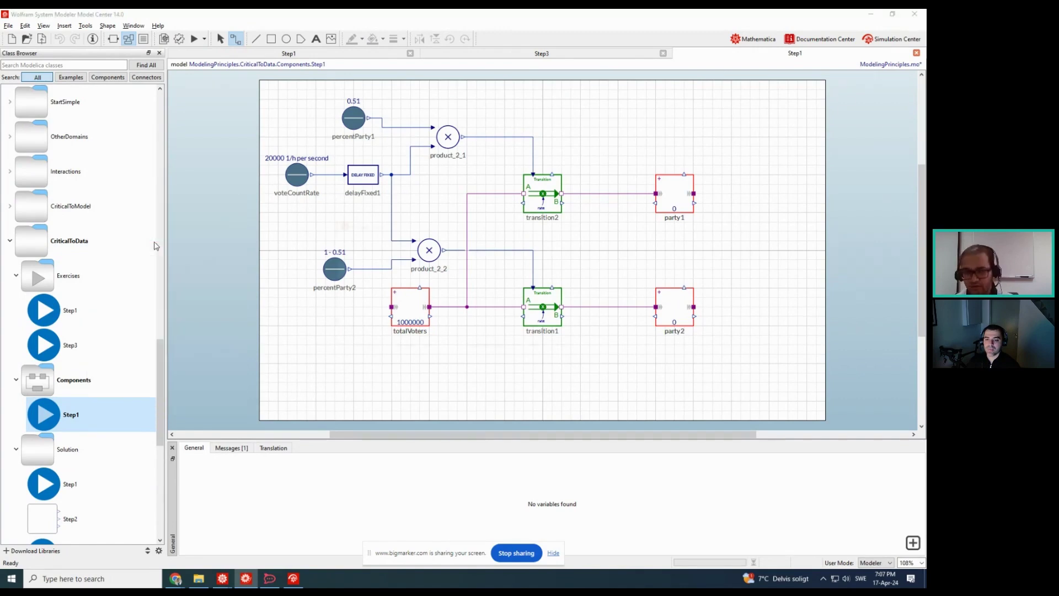
text(VoteCount)
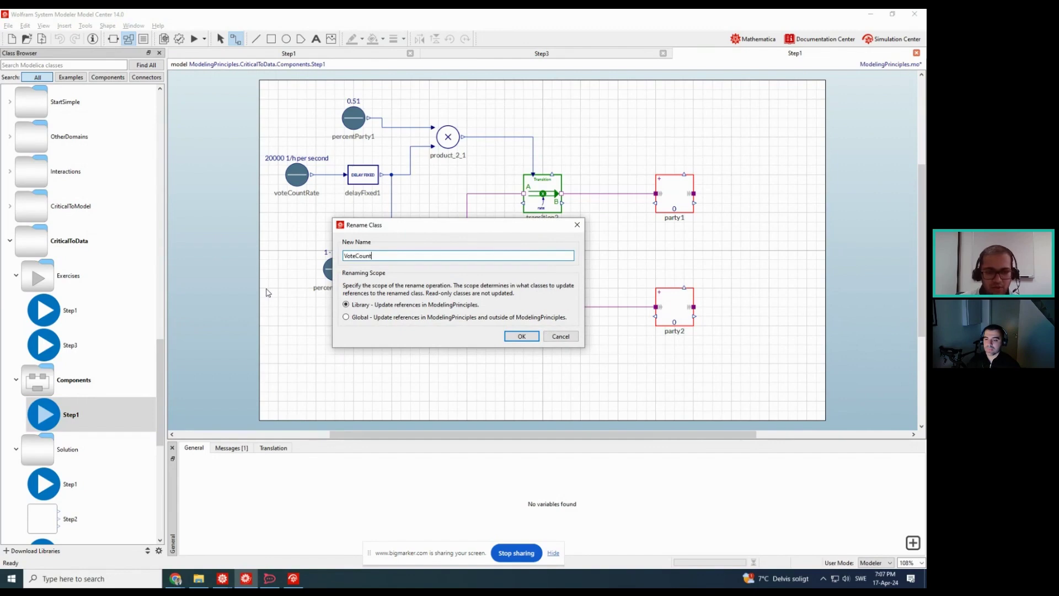
text(er)
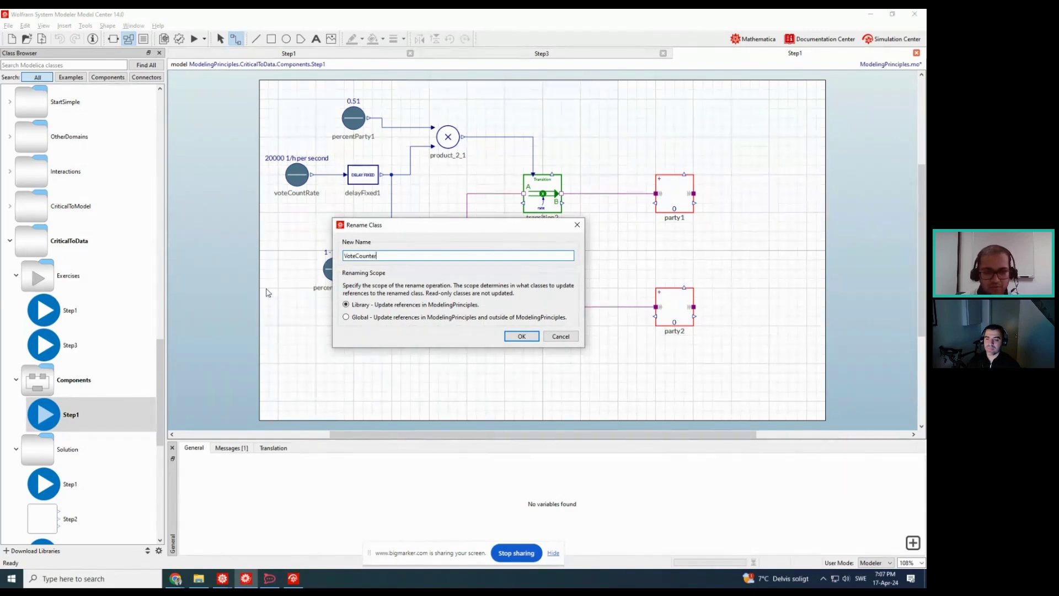
click(507, 336)
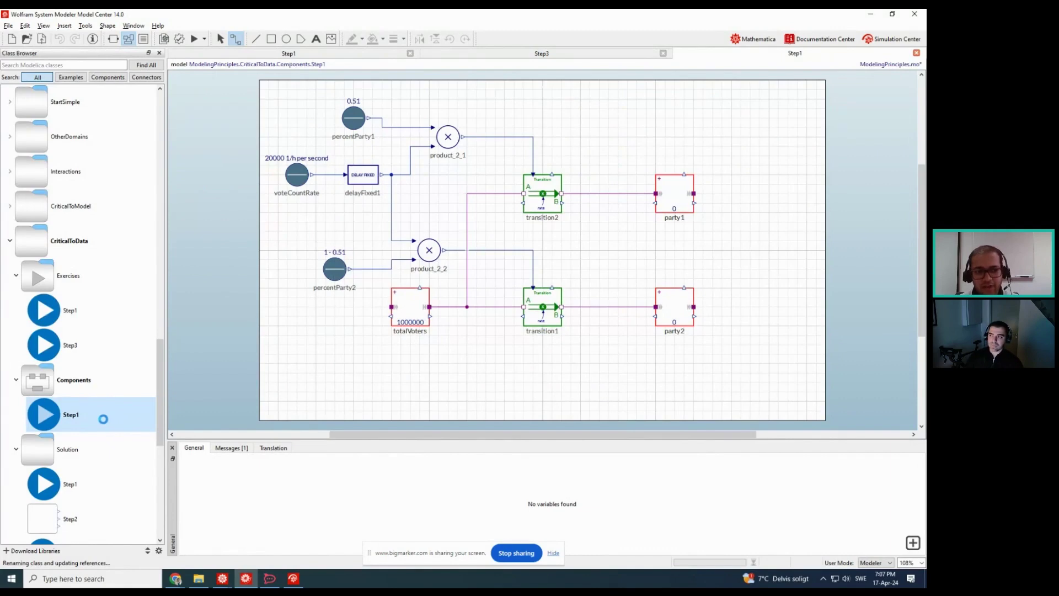
click(81, 418)
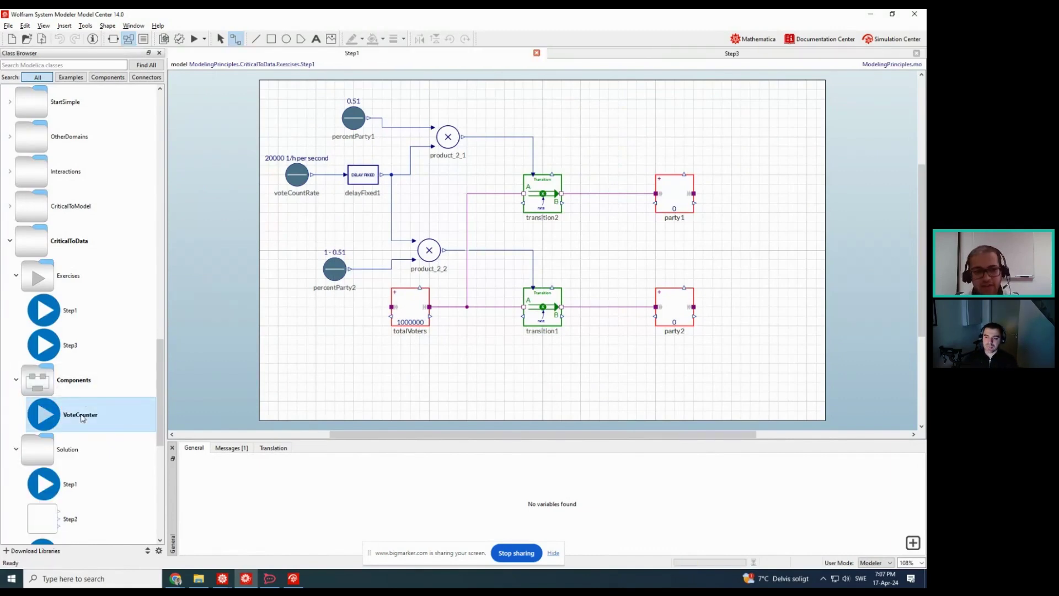
key(ctrl+s)
Collapse the Solution package, select VoteCounter in the class browser and enlarge the browser icons
scroll(81, 418, up, 2)
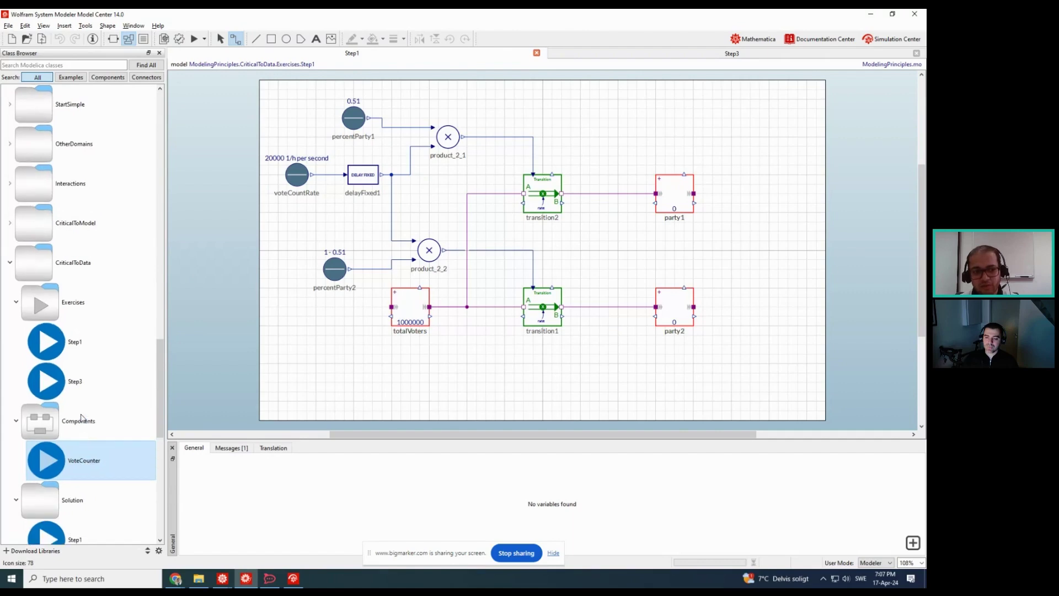
scroll(82, 412, down, 2)
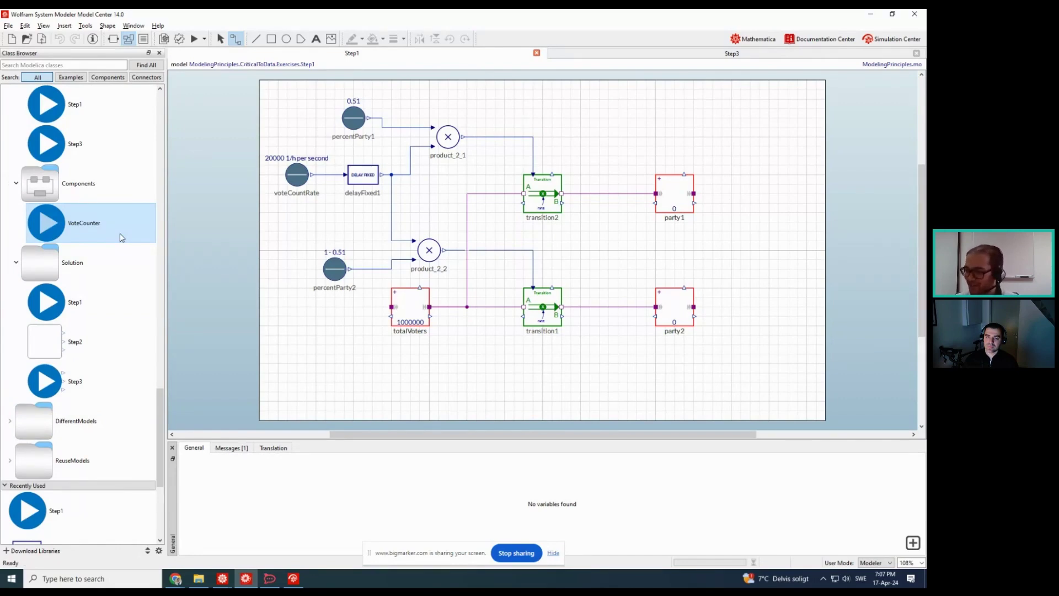
click(412, 313)
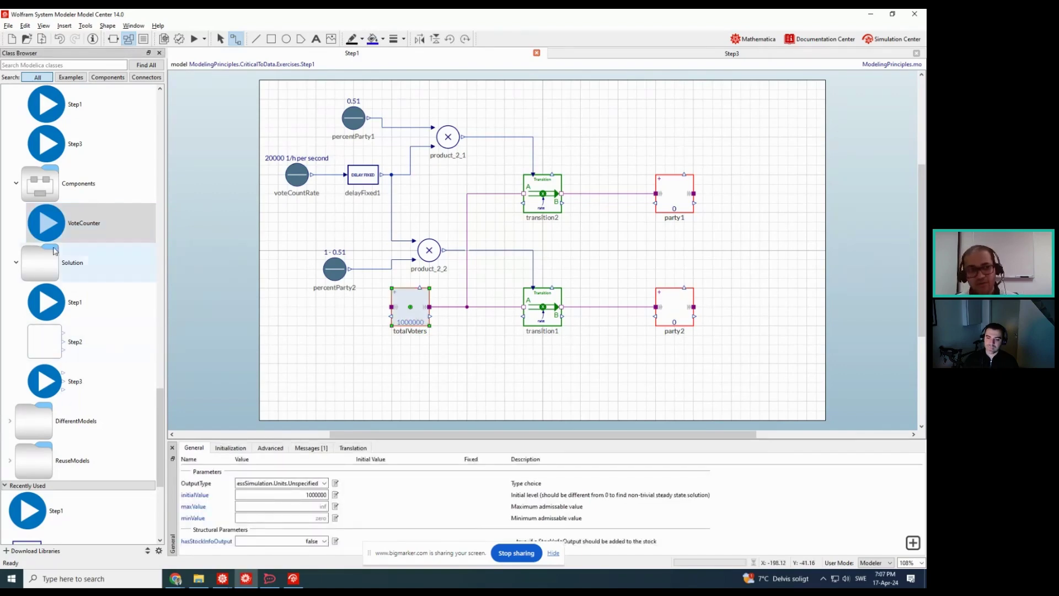
click(81, 227)
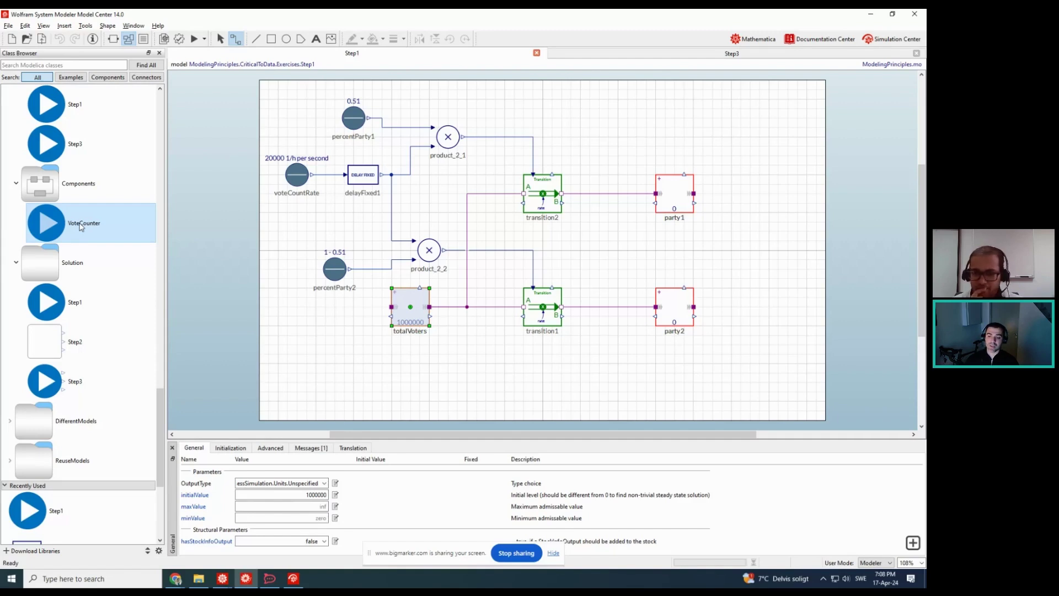
click(17, 266)
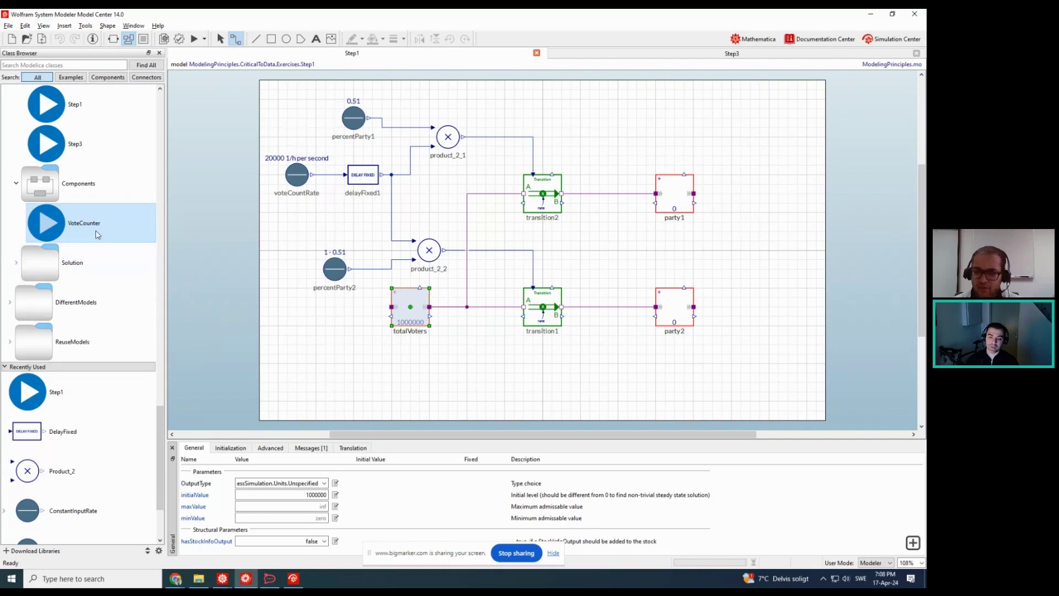
scroll(97, 234, up, 3)
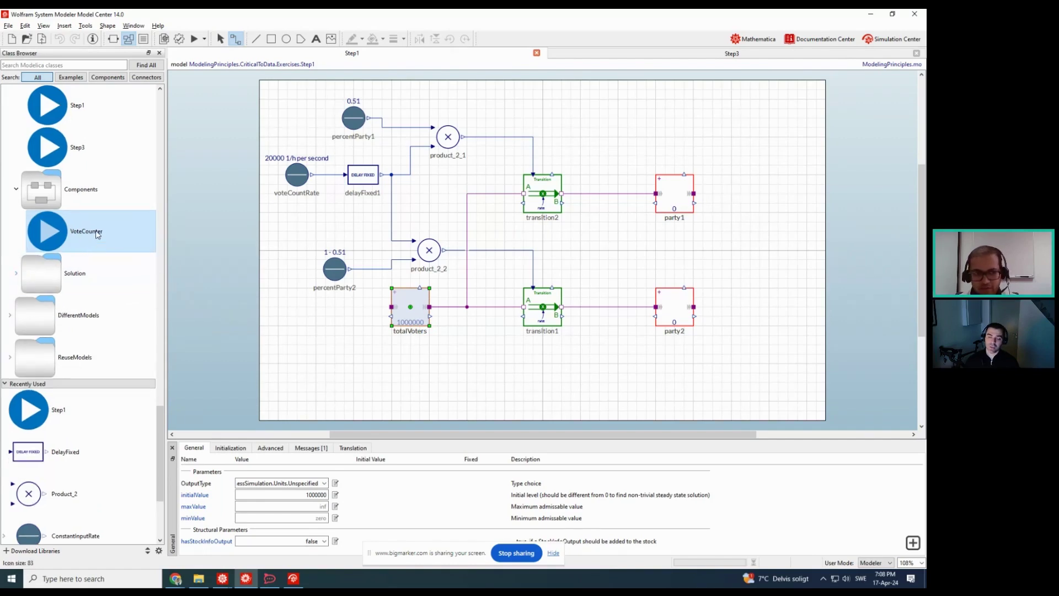
Shrink the class browser icons to size 58 and deselect totalVoters in the Step1 diagram
scroll(97, 236, down, 1)
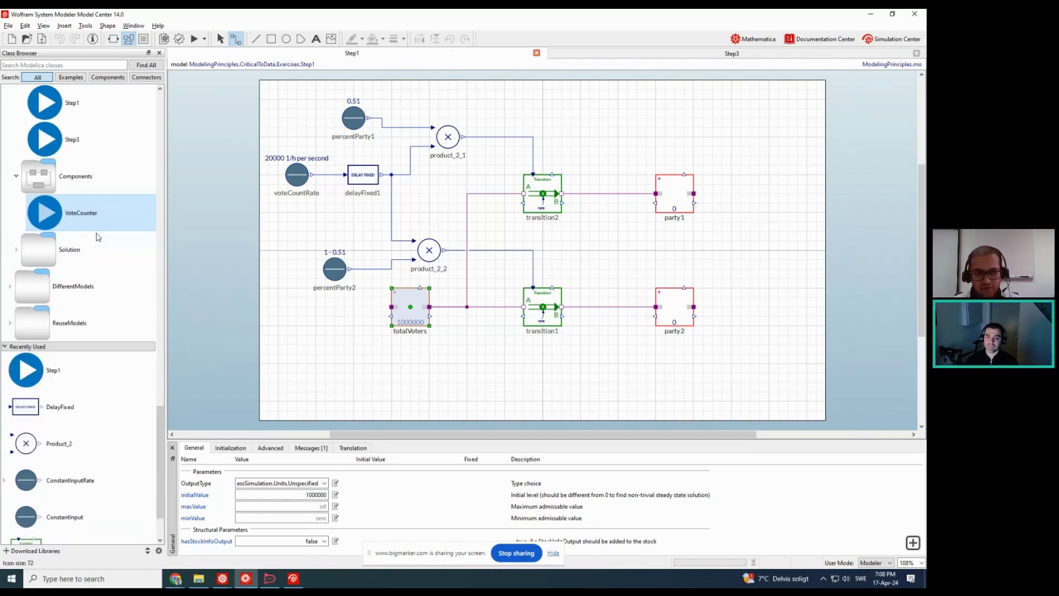
scroll(97, 236, down, 2)
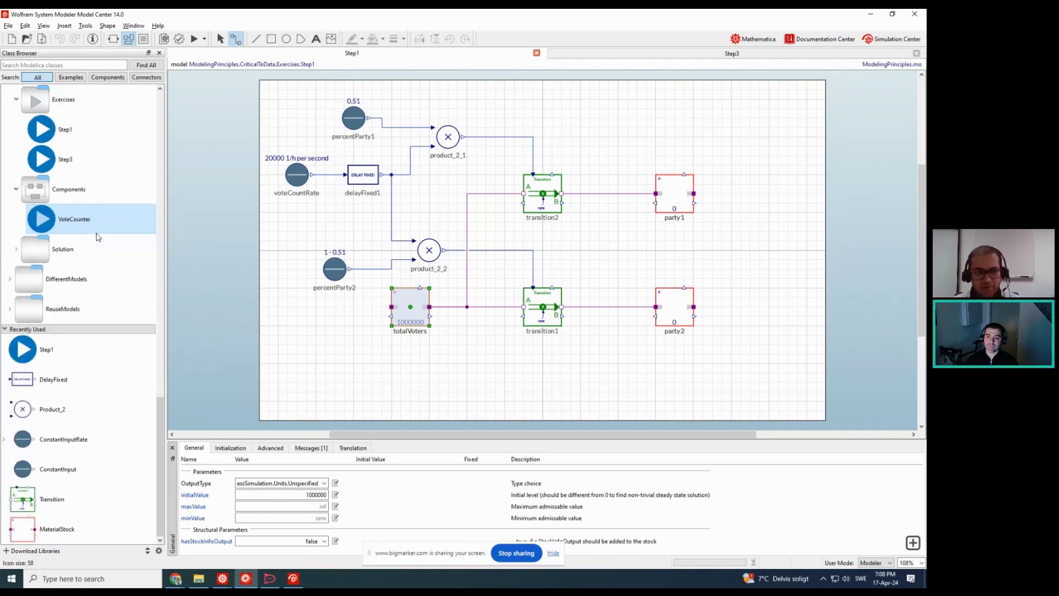
click(586, 244)
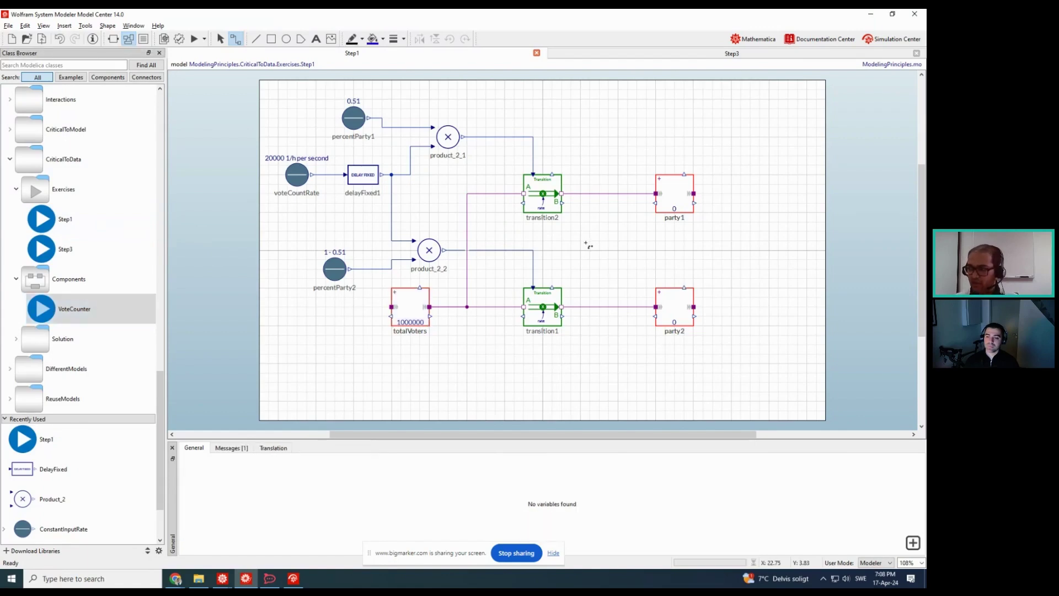
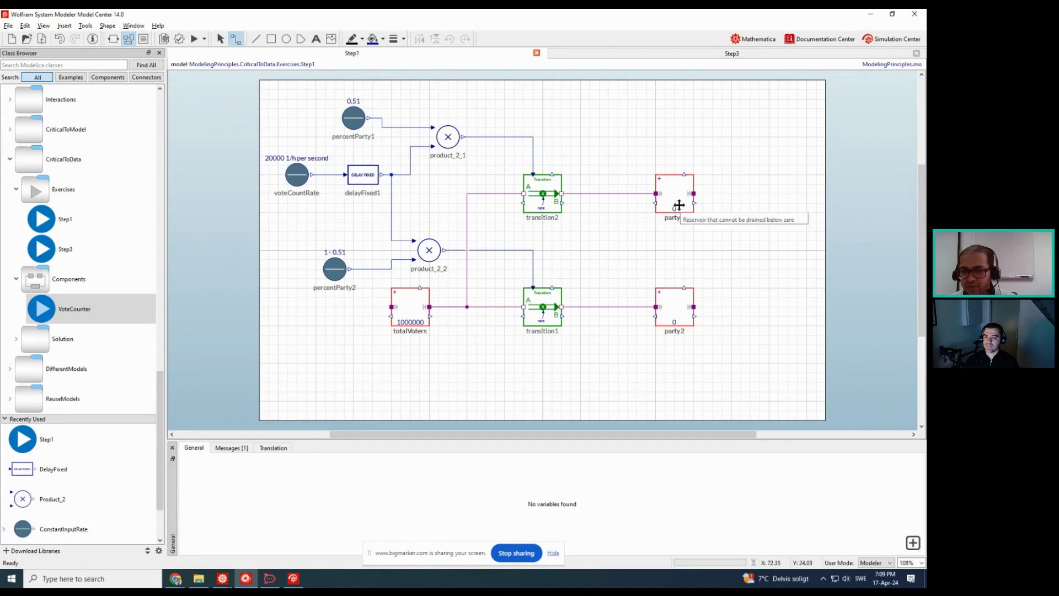
Create an output connector from party1's level information output in Step1 and shift it slightly farther from party1
scroll(679, 205, up, 5)
scroll(715, 250, down, 1)
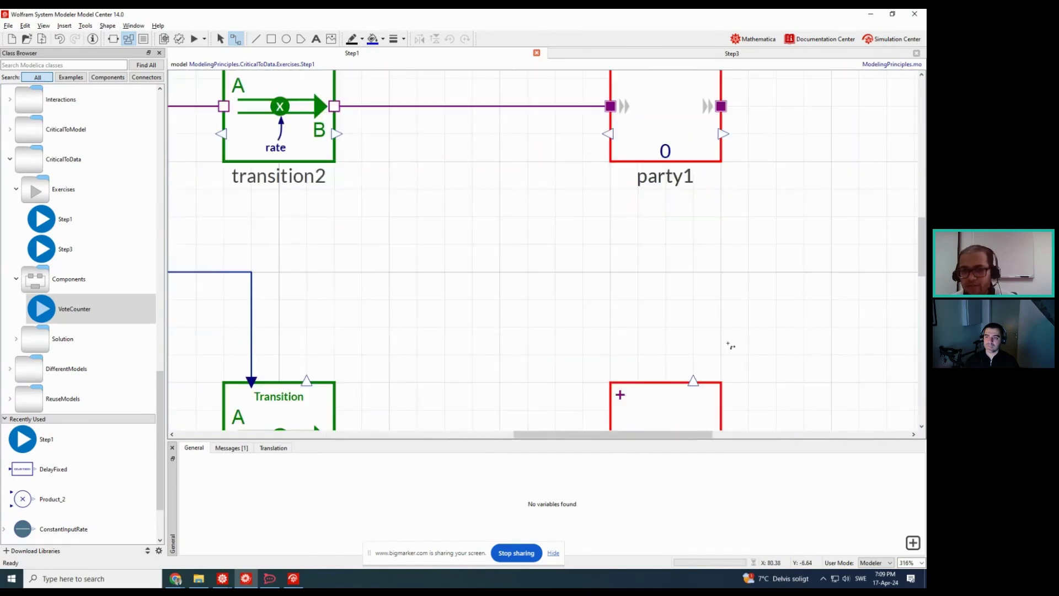
scroll(697, 292, up, 2)
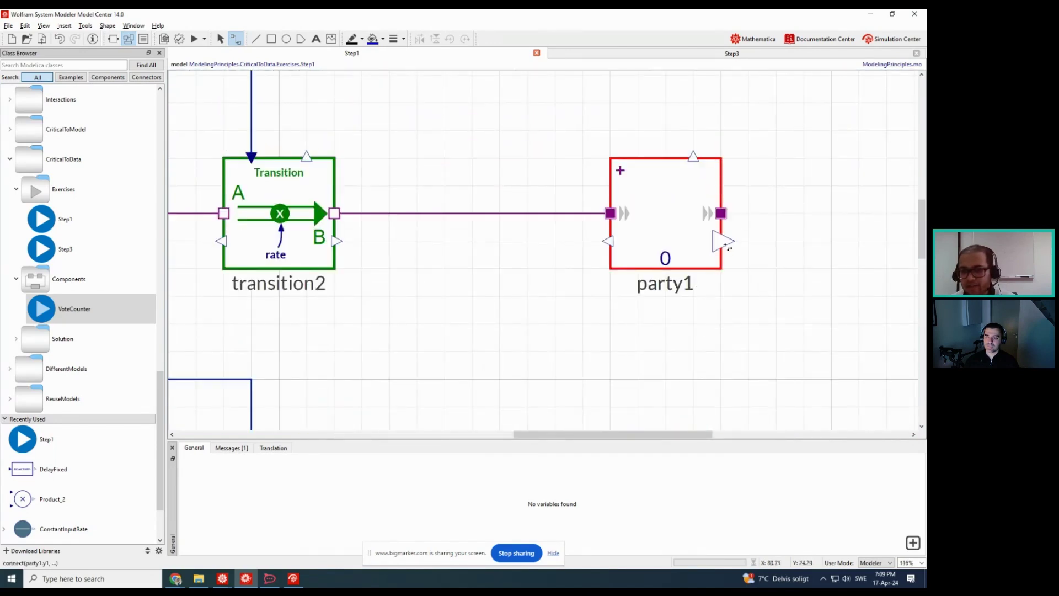
scroll(656, 341, right, 2)
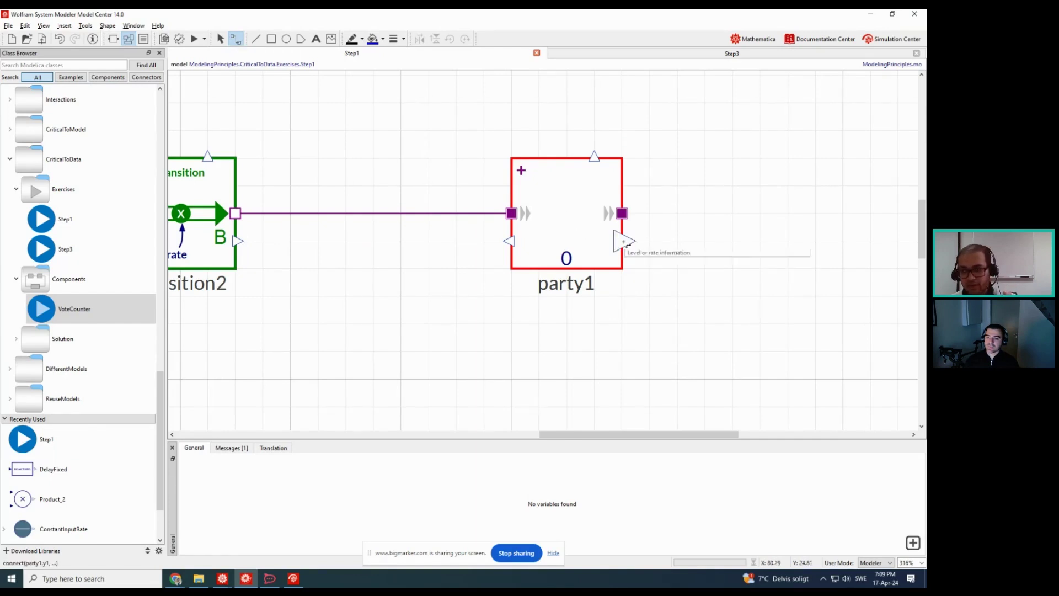
drag(623, 241, 760, 241)
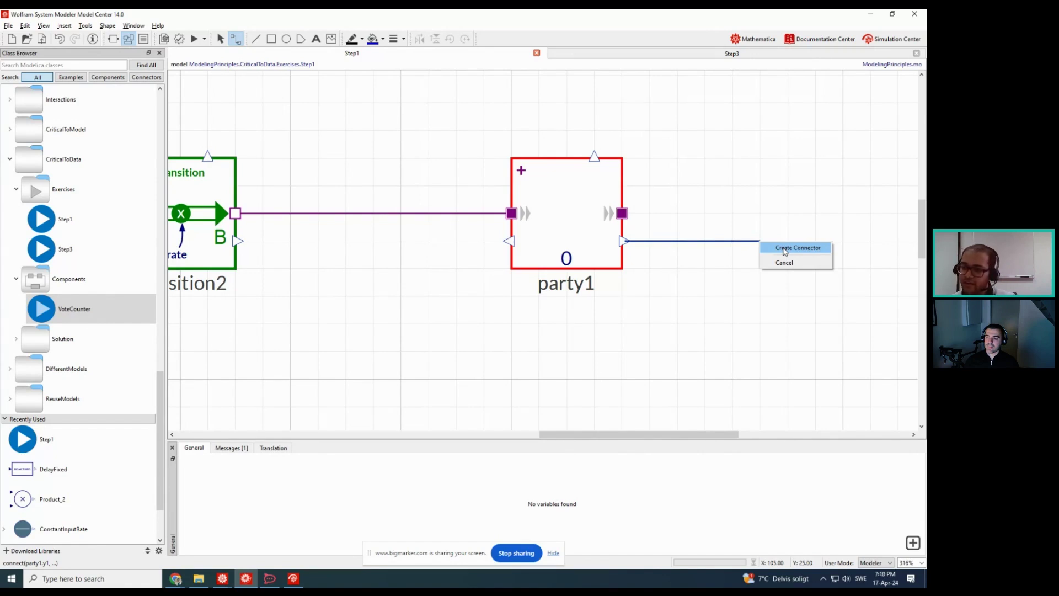
click(787, 251)
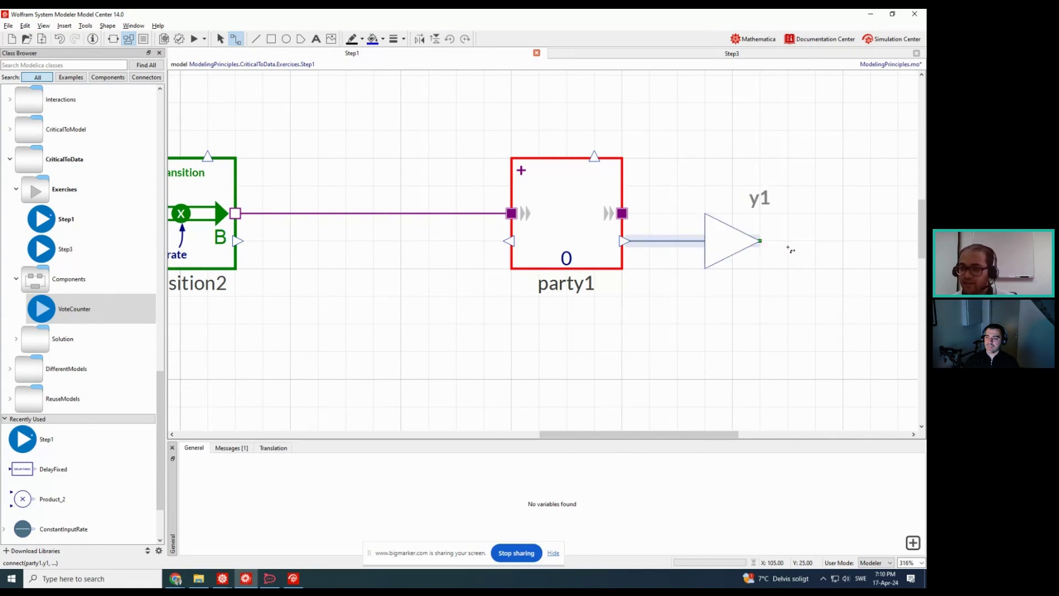
drag(724, 232, 753, 226)
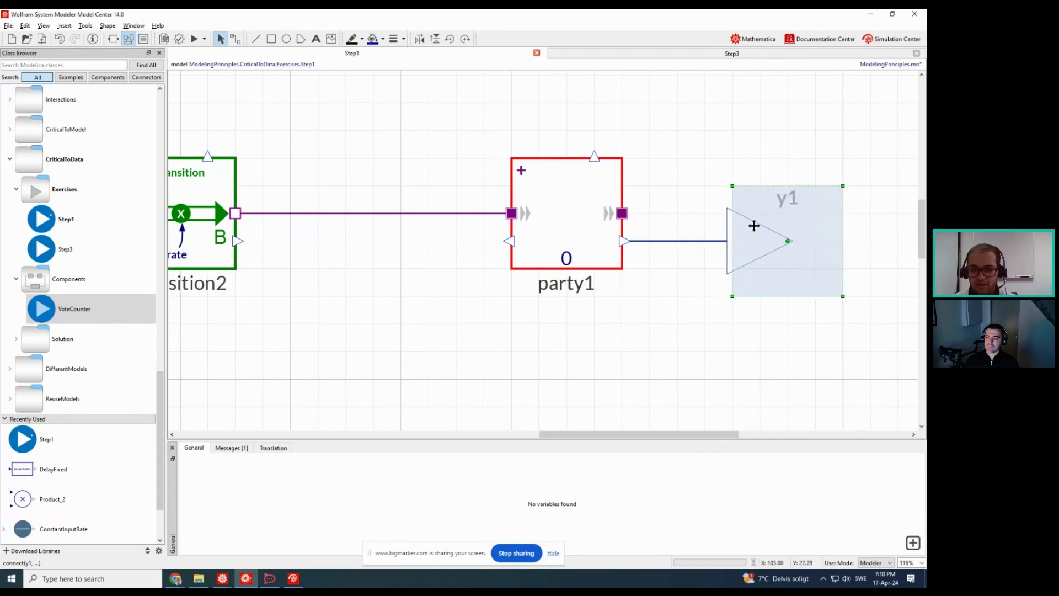
Rename the output connector attached to party1 as voteParty1, updating references within the ModelingPrinciples library
key(F2)
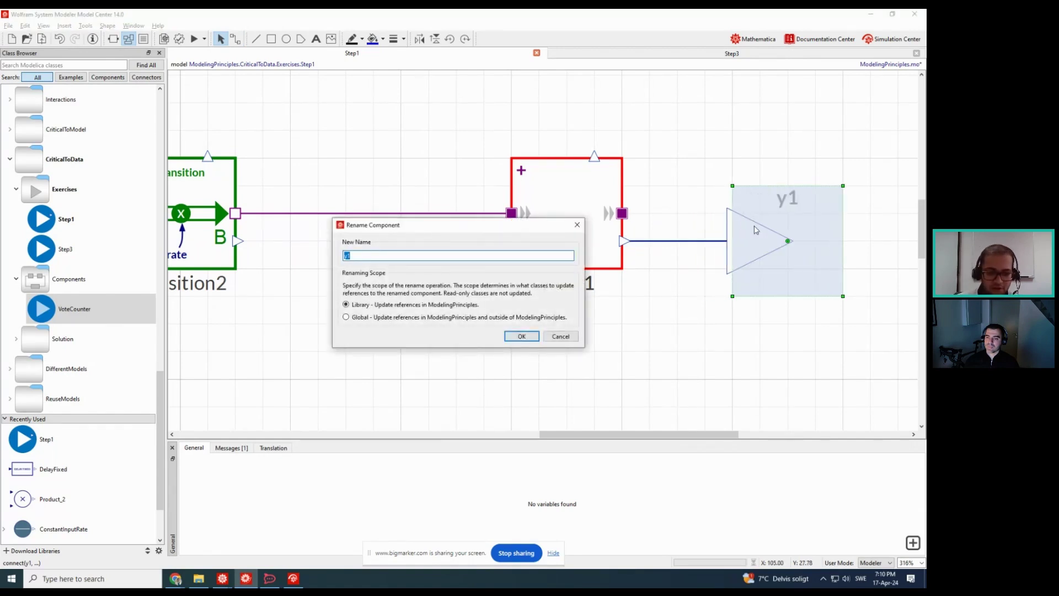
text(vote)
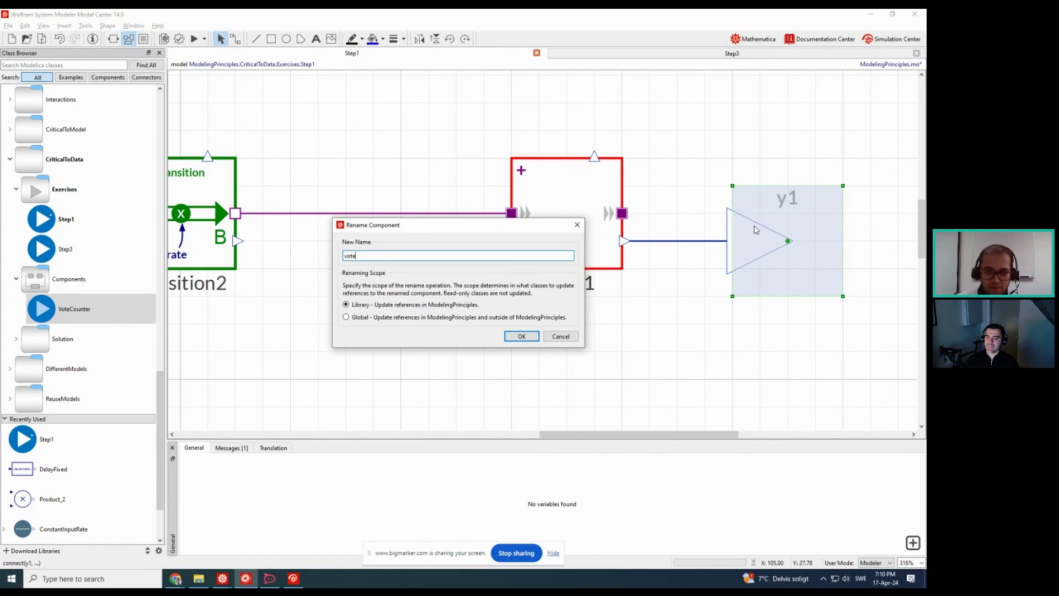
text(Party1)
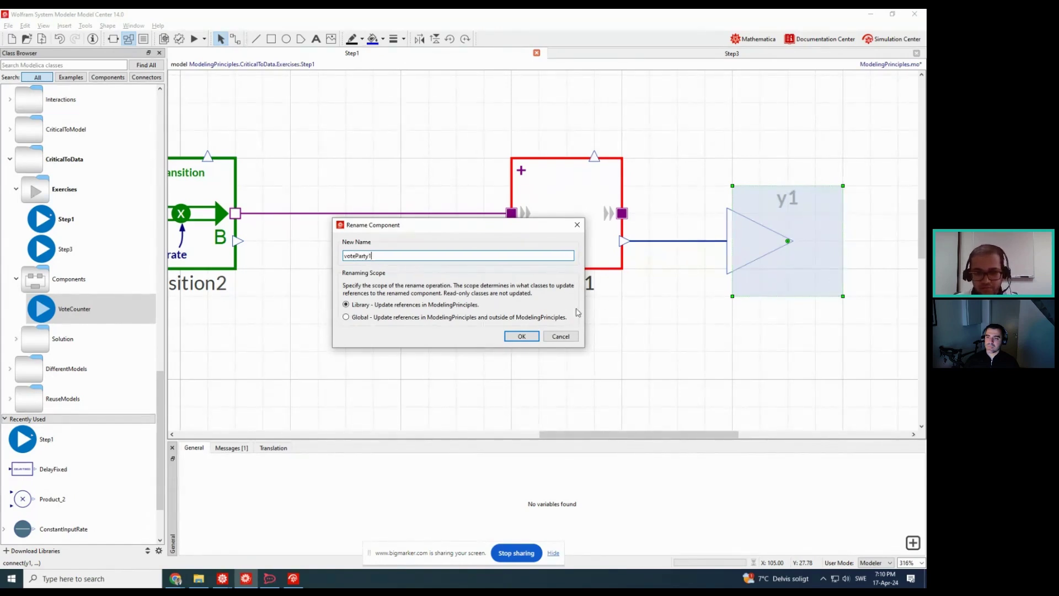
click(521, 336)
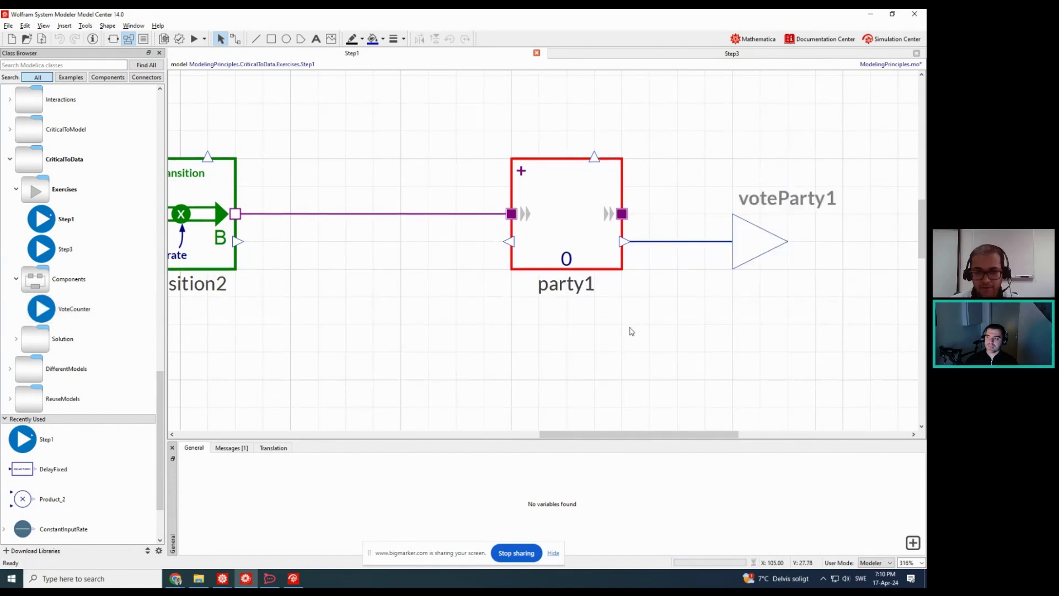
Create an output connector from party2's level information output and align it below voteParty1
scroll(631, 328, up, 2)
scroll(630, 330, down, 6)
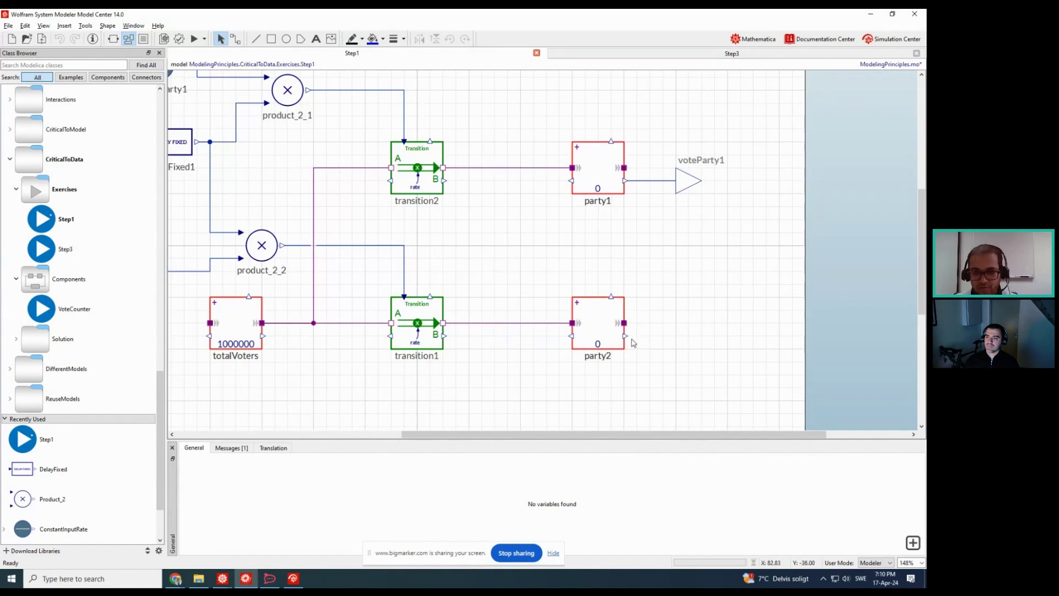
click(604, 325)
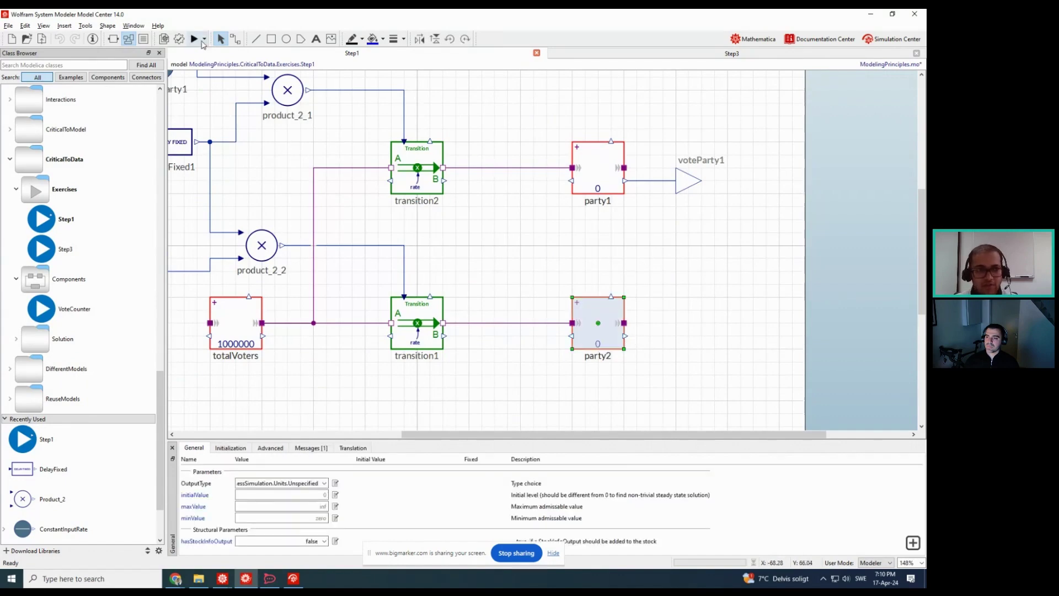
click(236, 40)
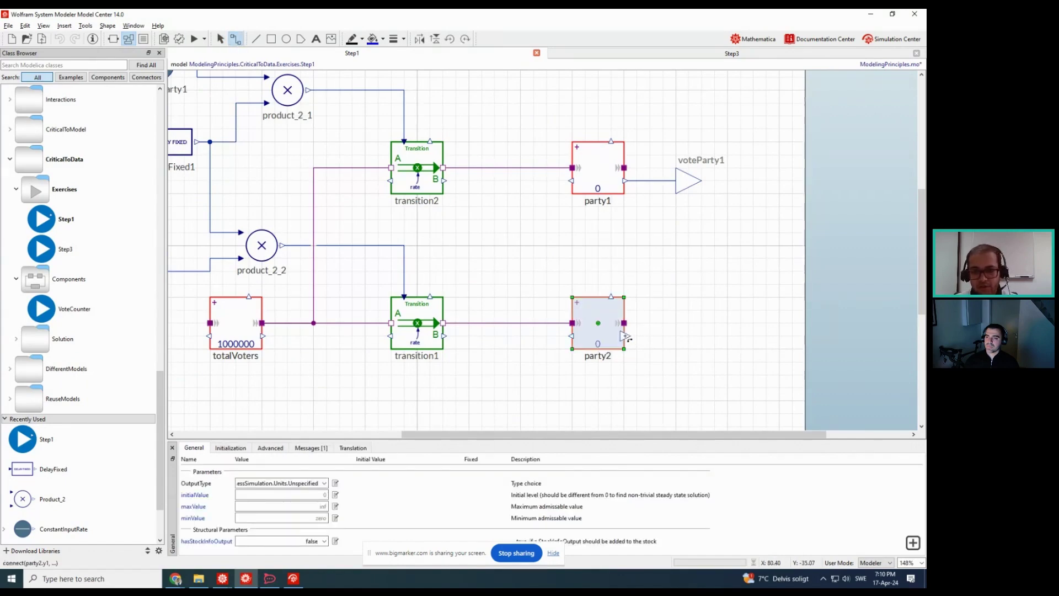
drag(627, 337, 649, 337)
drag(665, 335, 676, 337)
click(689, 344)
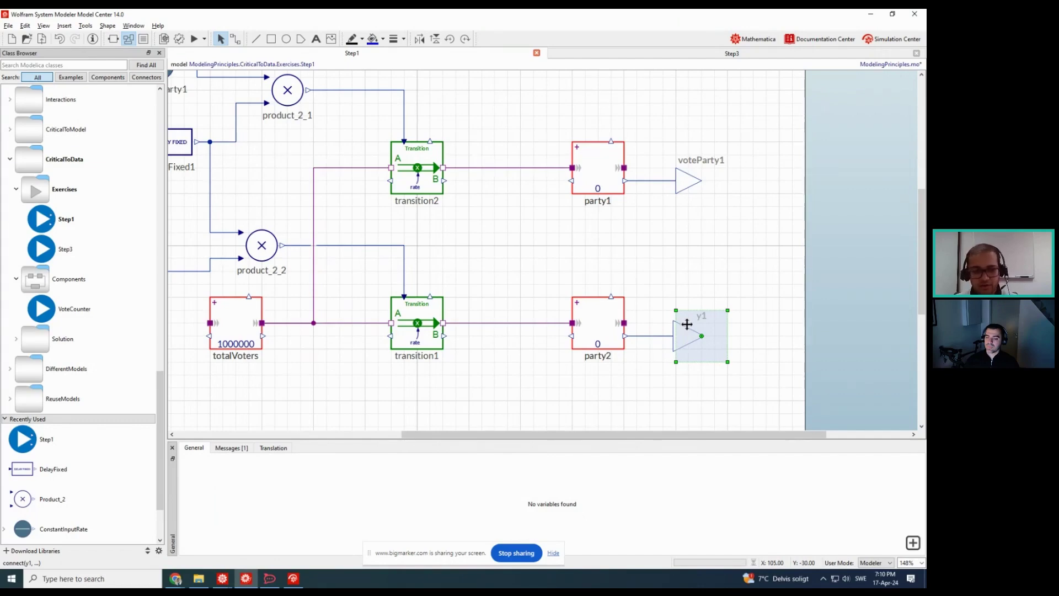
Rename the output connector attached to party2 as voteParty2, updating references within the ModelingPrinciples library
key(F2)
text(vote)
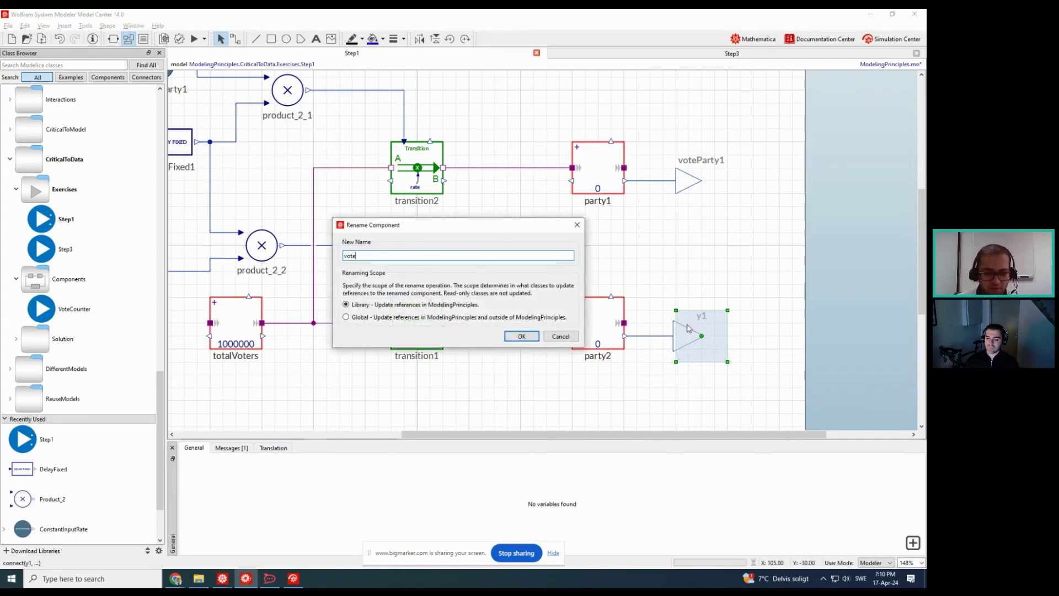
text(Party2)
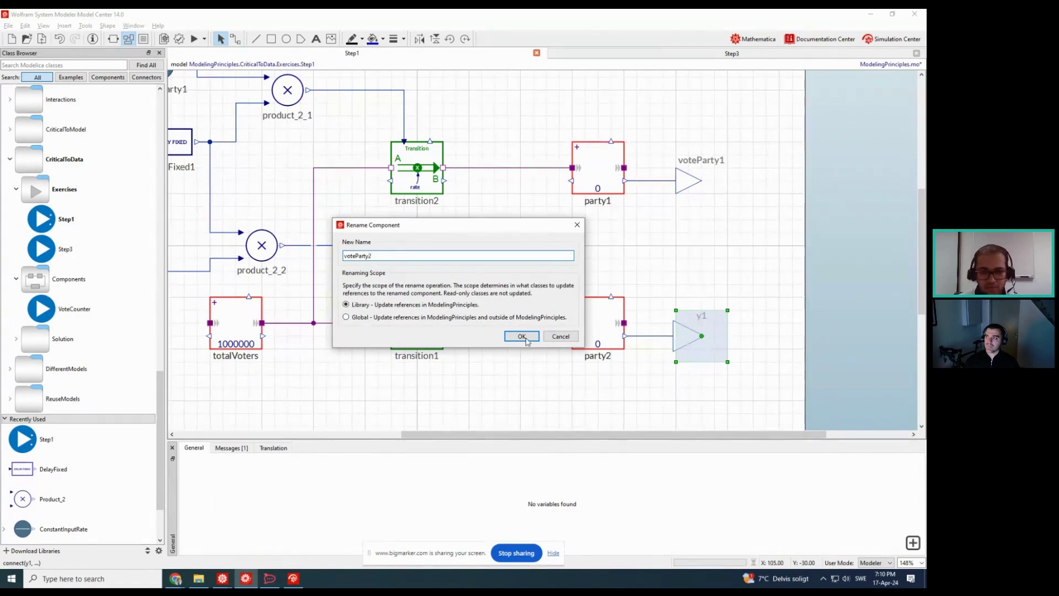
click(525, 335)
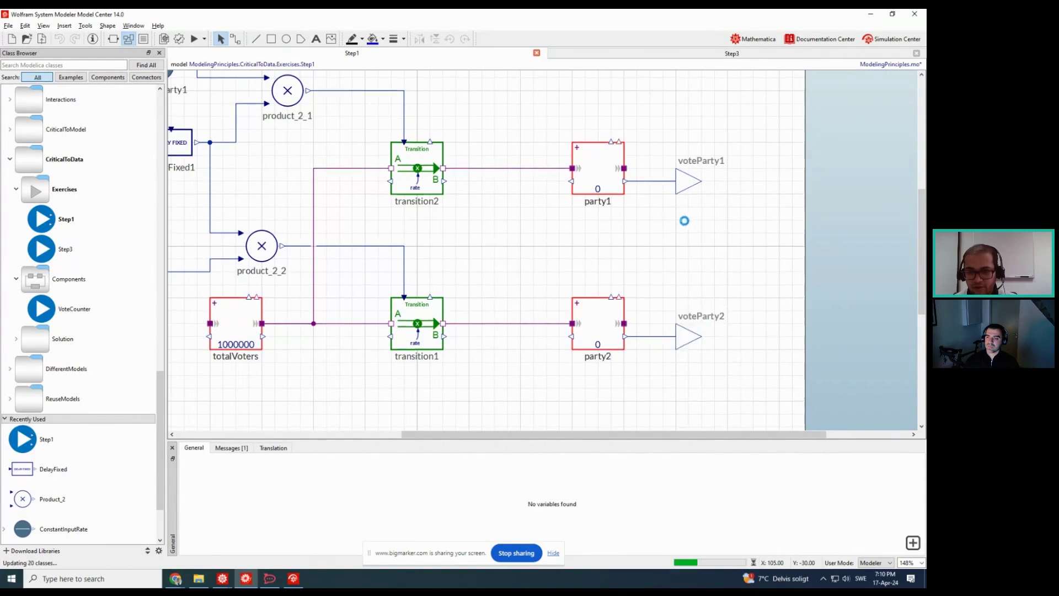
scroll(514, 354, down, 1)
scroll(514, 353, down, 1)
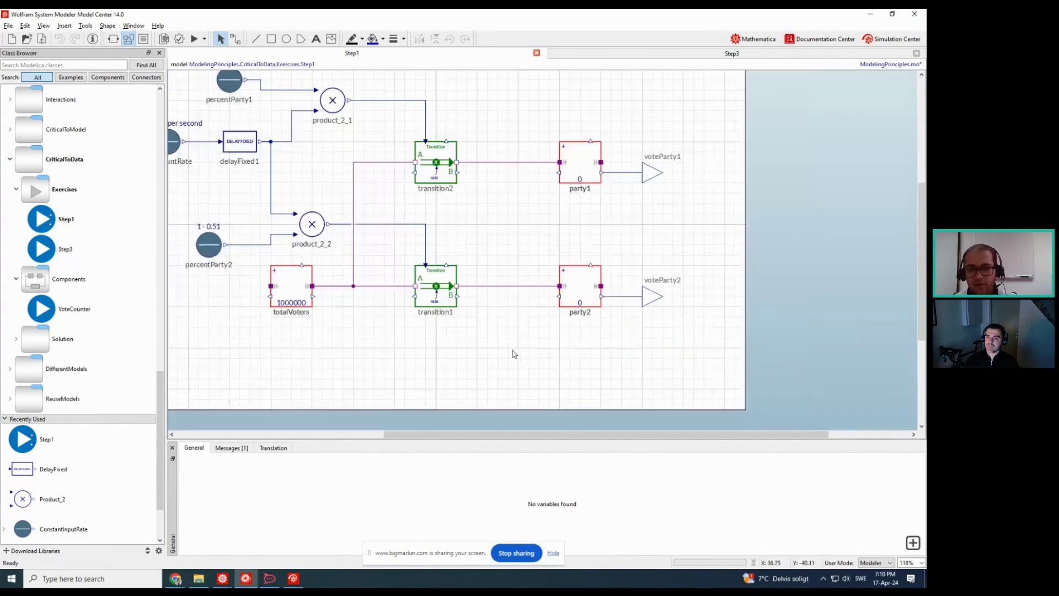
scroll(494, 378, down, 1)
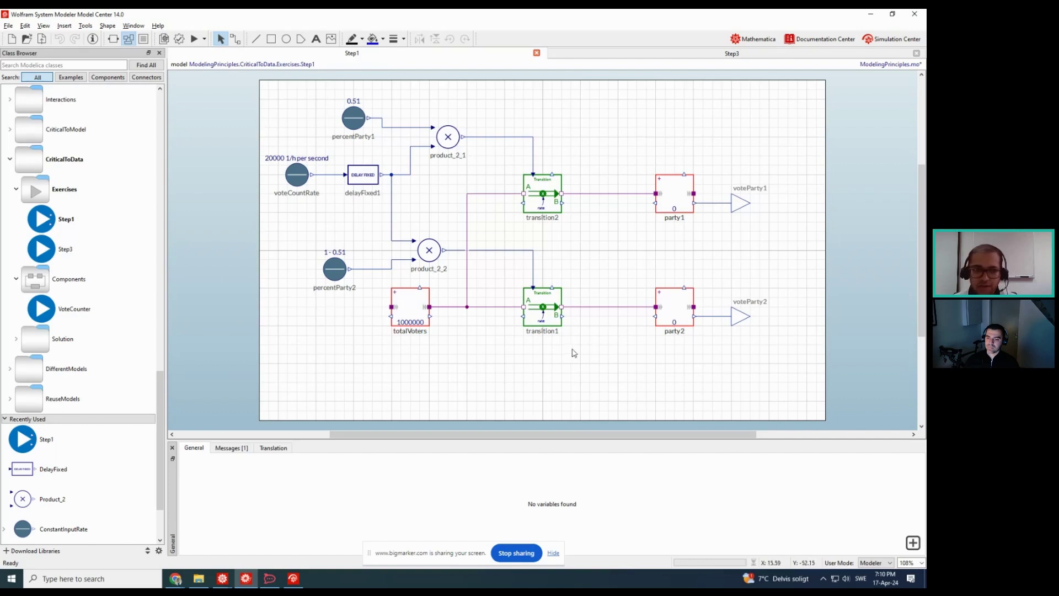
Switch to the Mathematica slides, examine the next vote-counting diagram on slide 4, and return to System Modeler
key(alt+Tab)
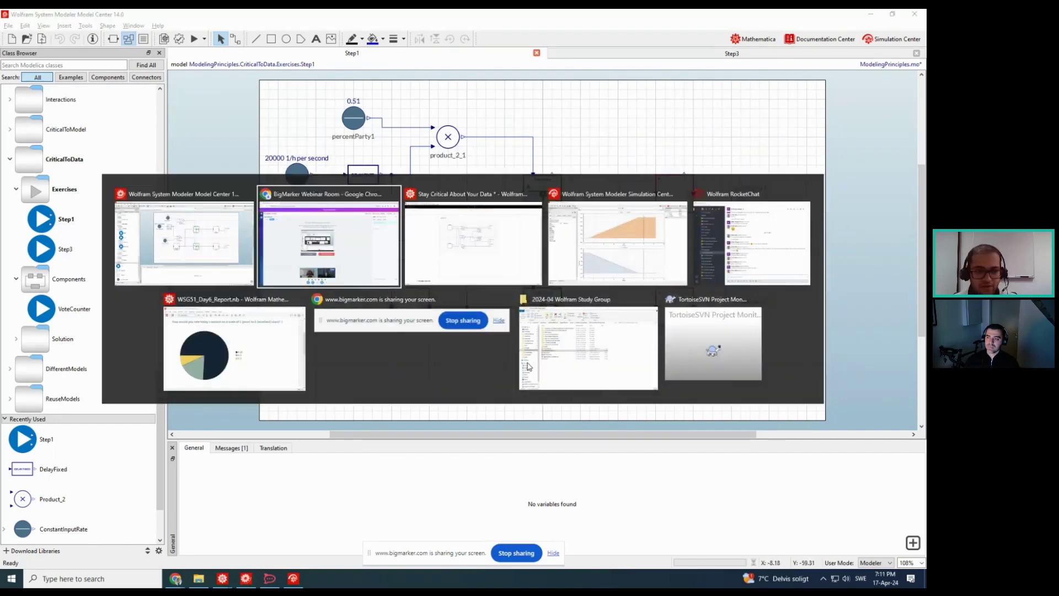
key(alt+Tab)
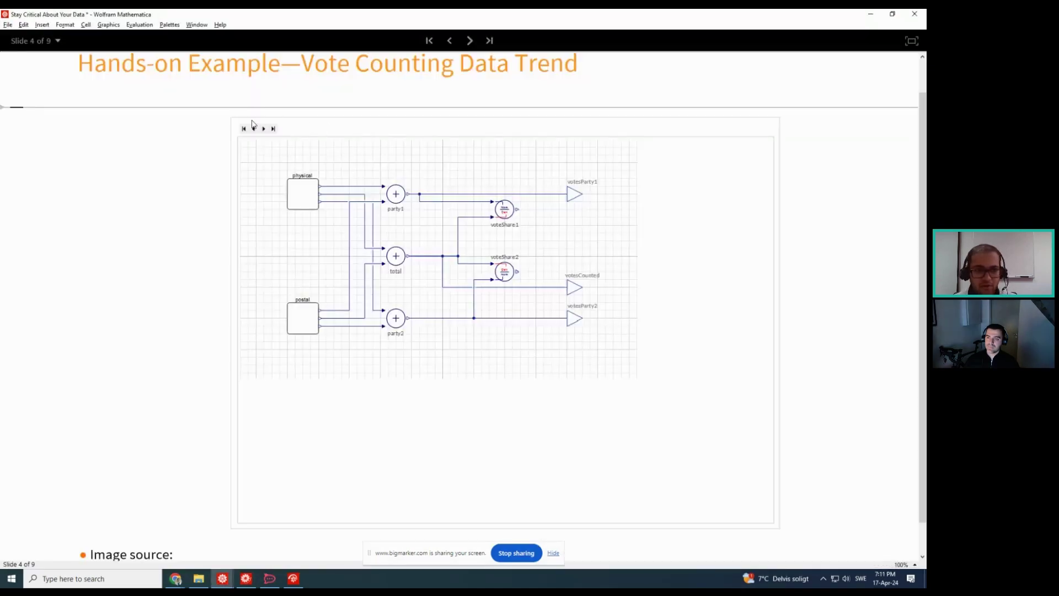
click(263, 128)
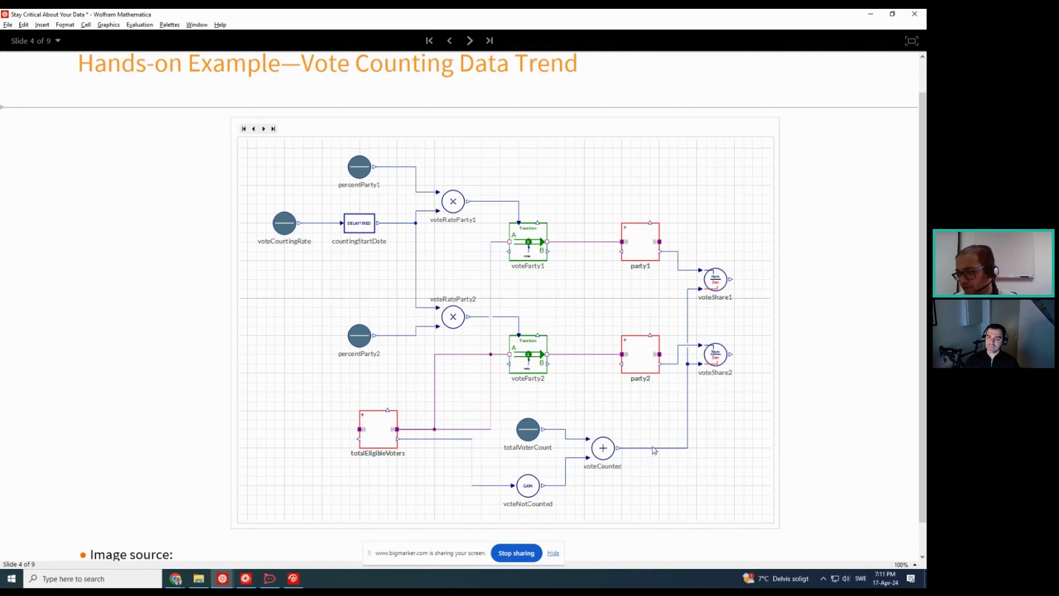
click(870, 17)
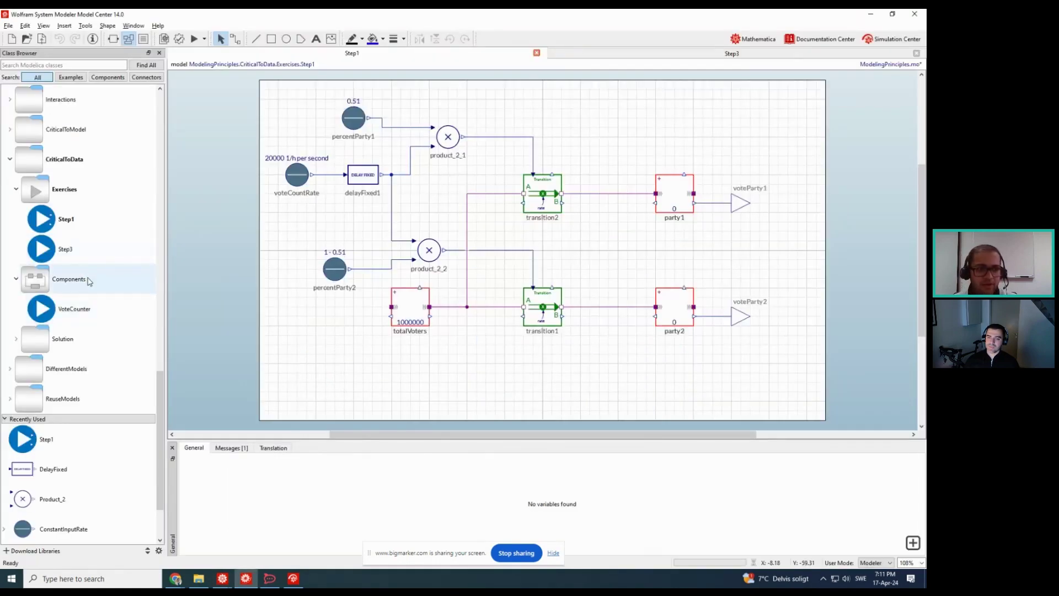
Browse the BusinessSimulation Converters package for a block that can subtract two signals
scroll(48, 320, up, 10)
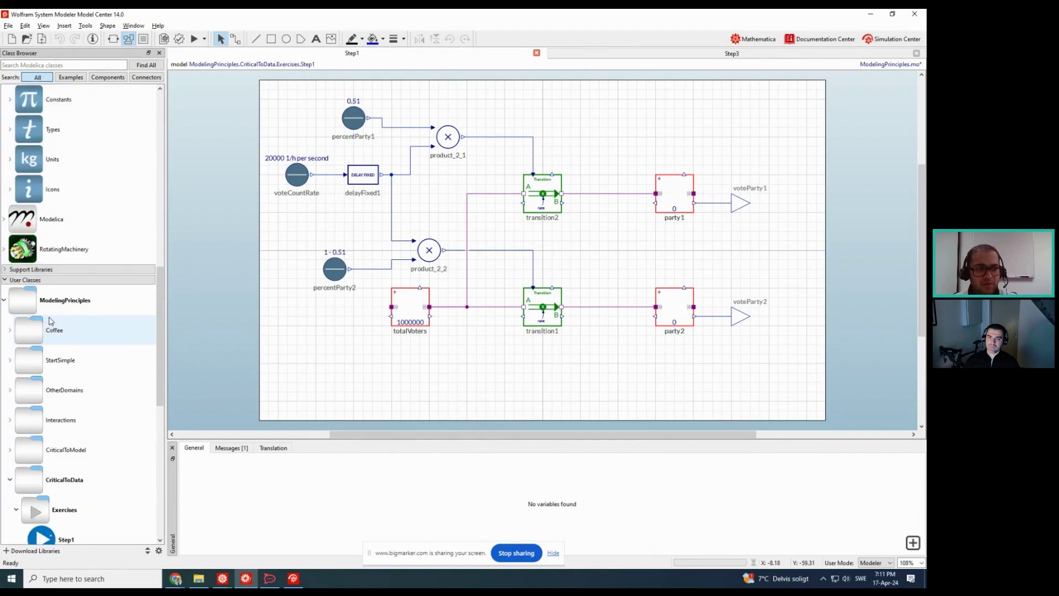
scroll(49, 321, up, 2)
click(10, 349)
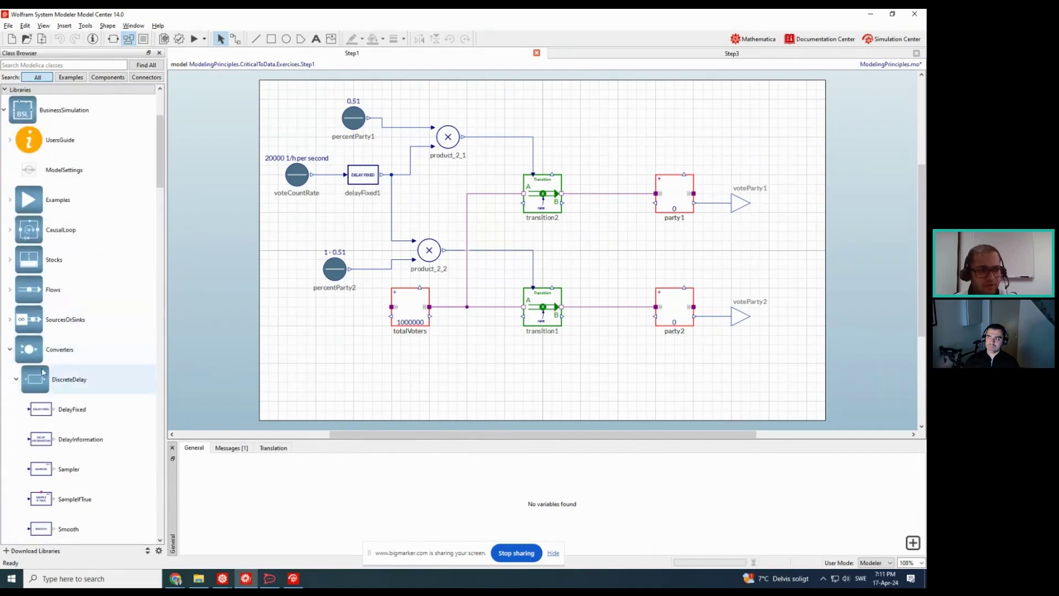
scroll(44, 372, down, 1)
scroll(45, 372, down, 3)
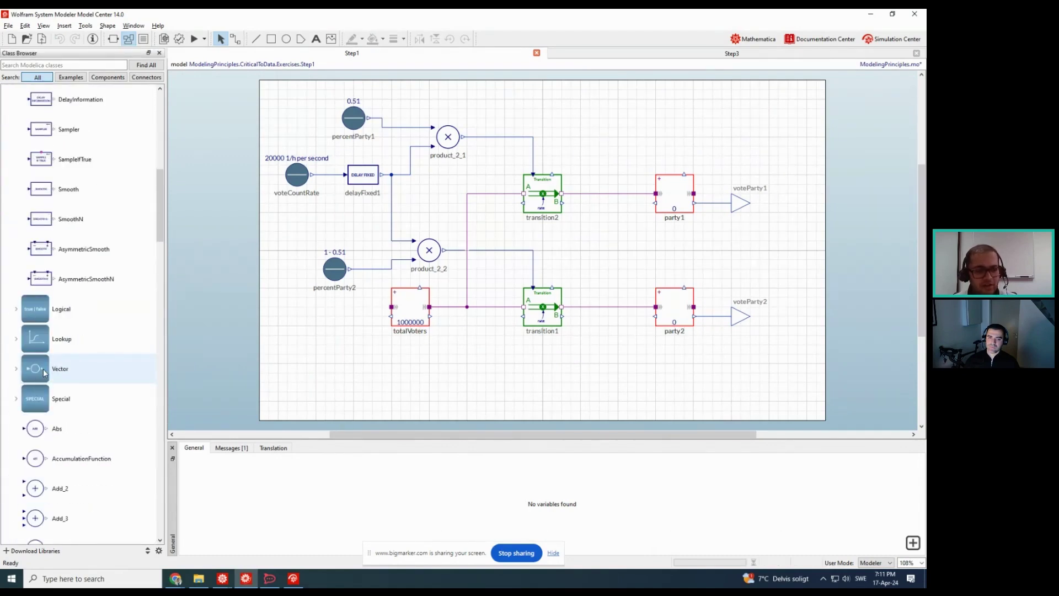
scroll(47, 402, down, 5)
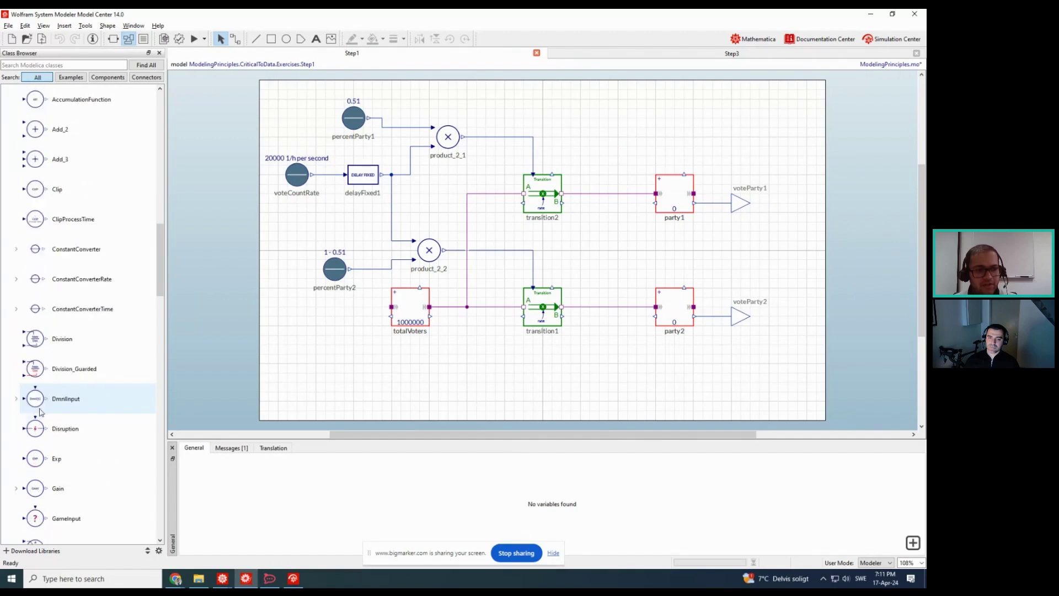
scroll(48, 431, down, 5)
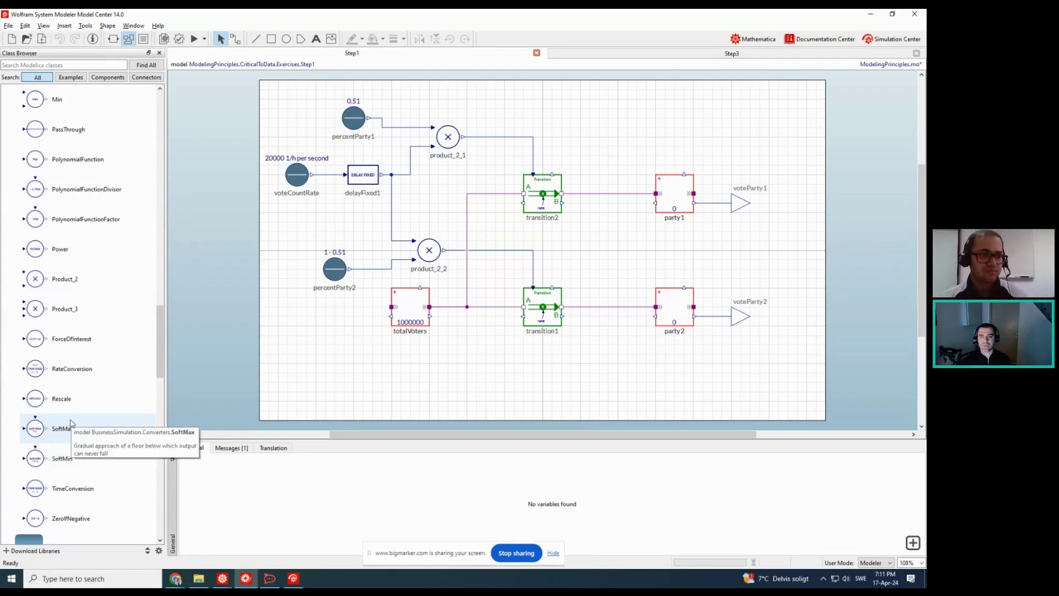
scroll(71, 423, up, 2)
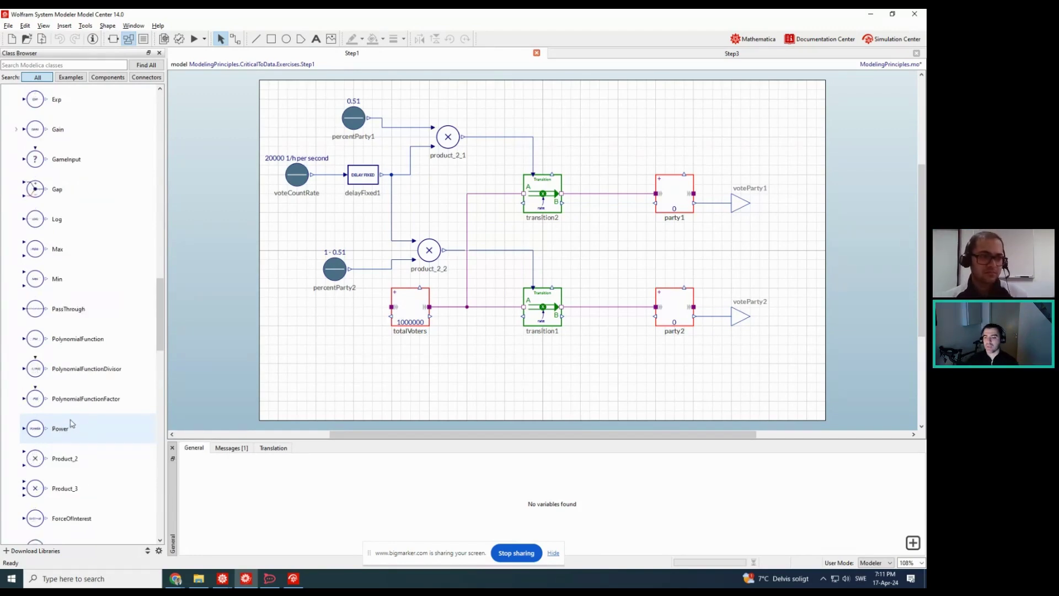
scroll(71, 424, up, 1)
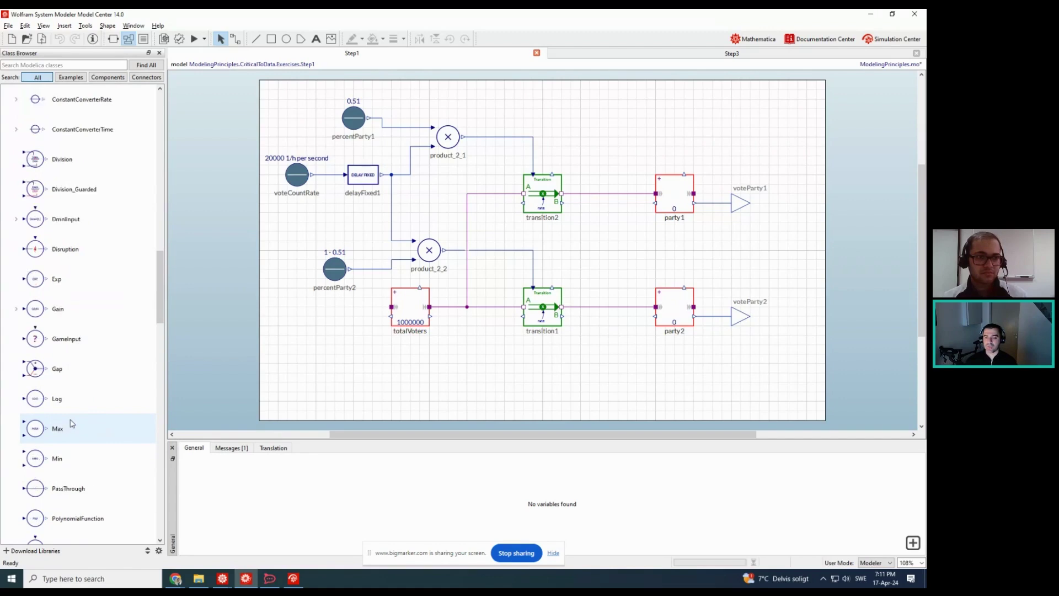
scroll(70, 422, up, 4)
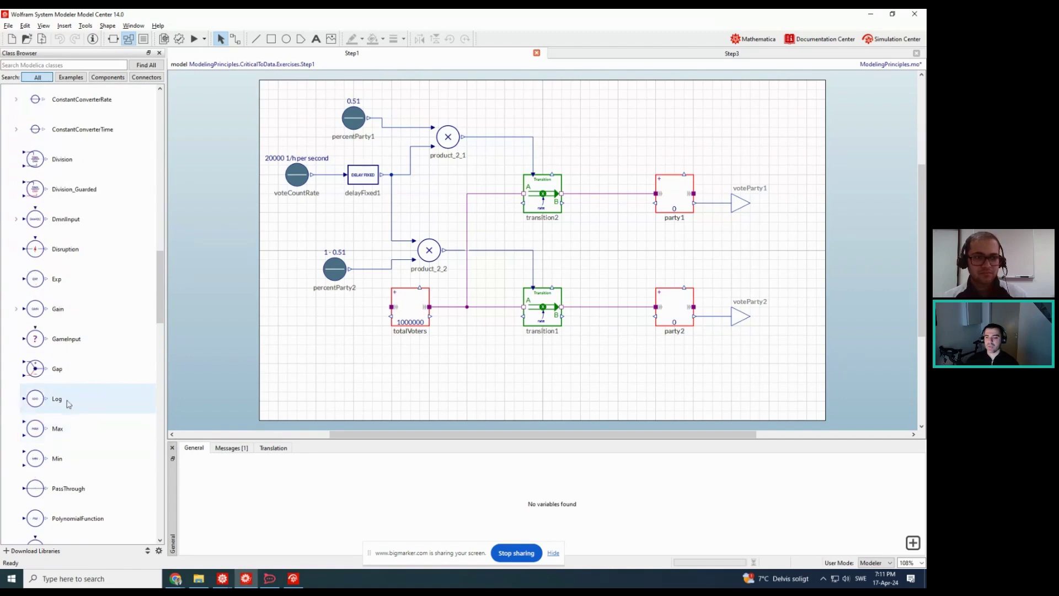
Search the class library for "subtract"
click(60, 67)
text(subtra)
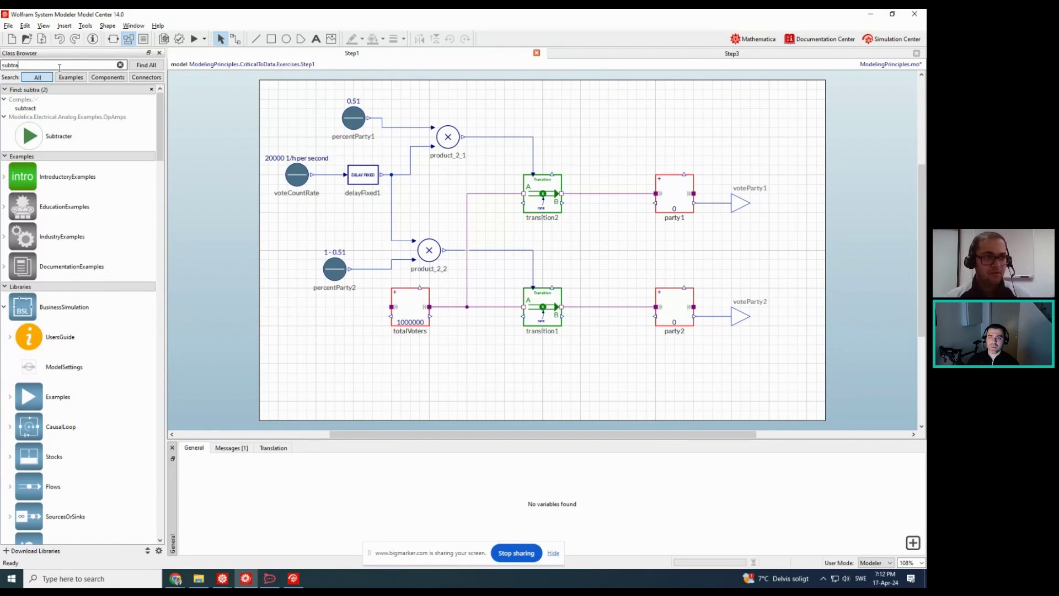
text(ct)
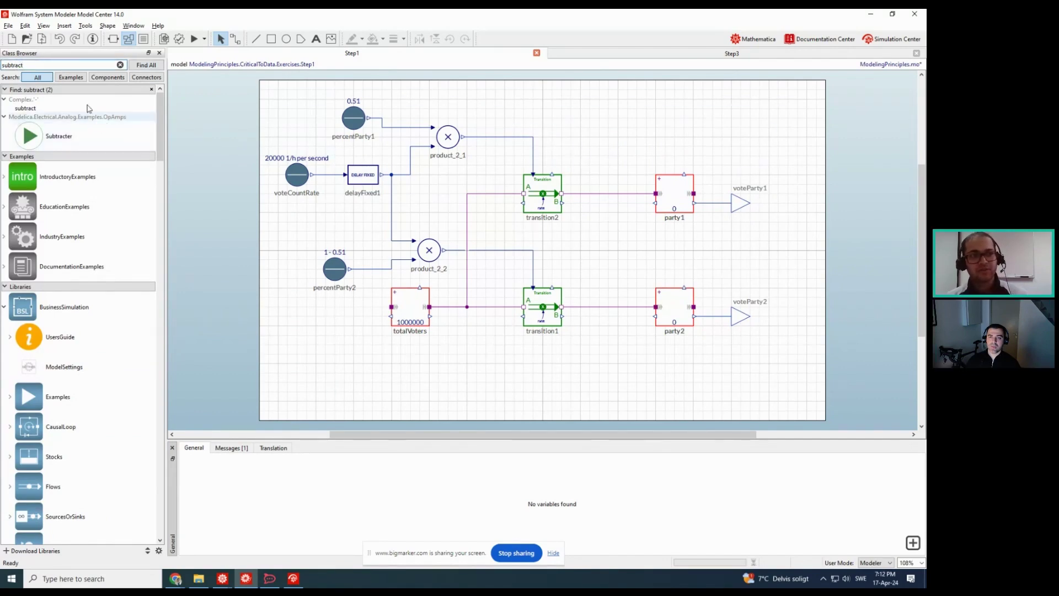
Search the class library for "add" and place the Modelica.Blocks.Math Add block below and between transition1 and party2
double_click(32, 64)
text(add)
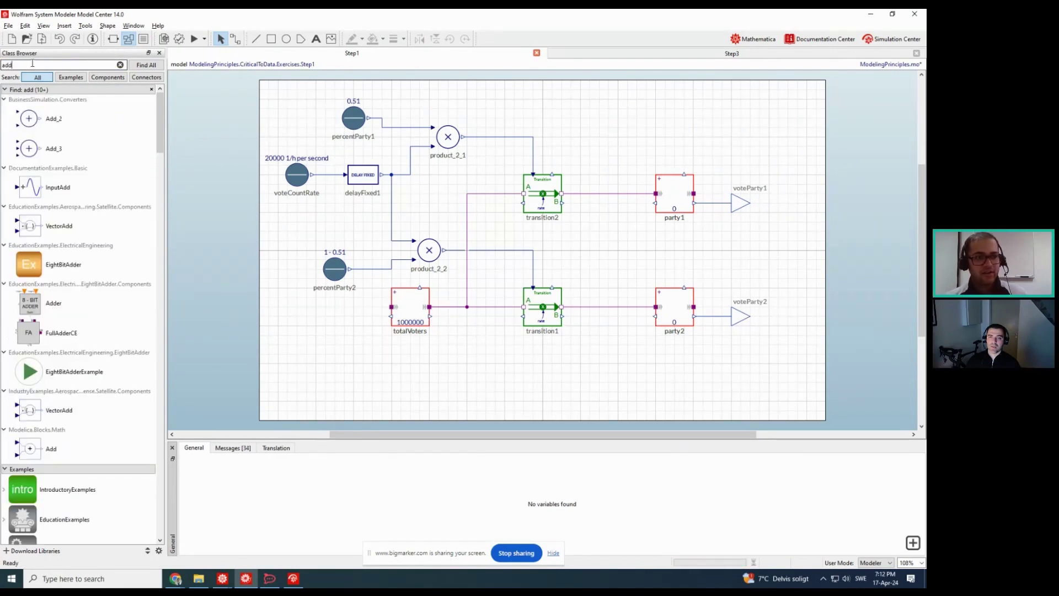
click(47, 453)
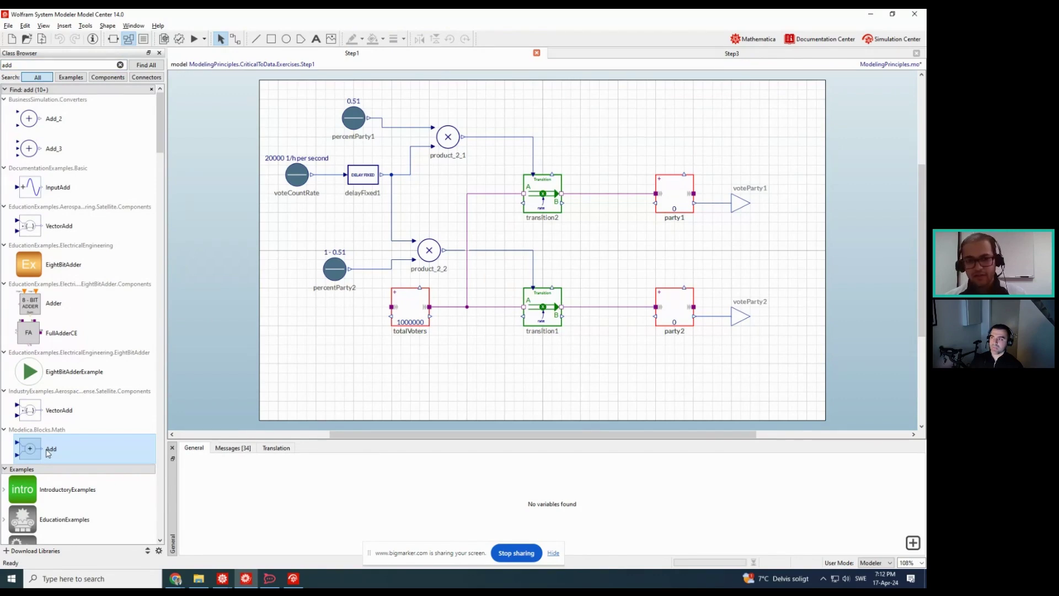
drag(48, 452, 549, 376)
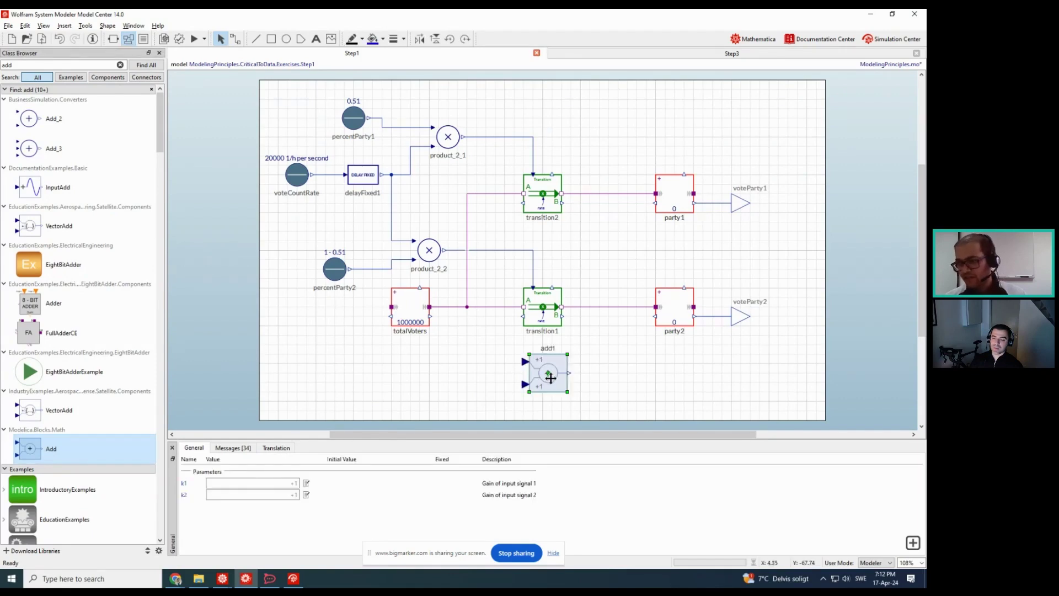
drag(551, 379, 603, 391)
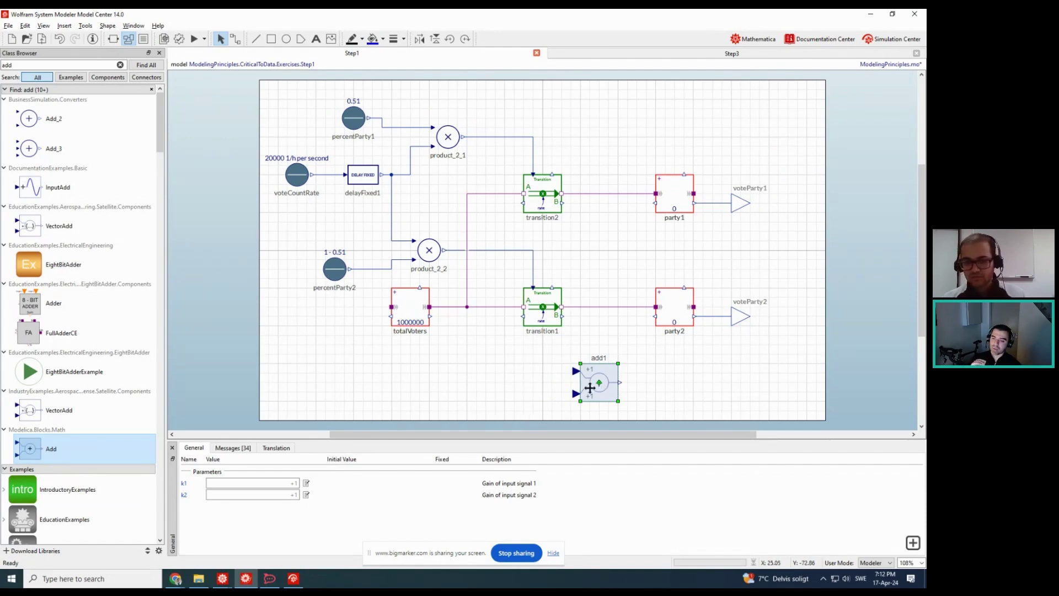
drag(589, 388, 592, 368)
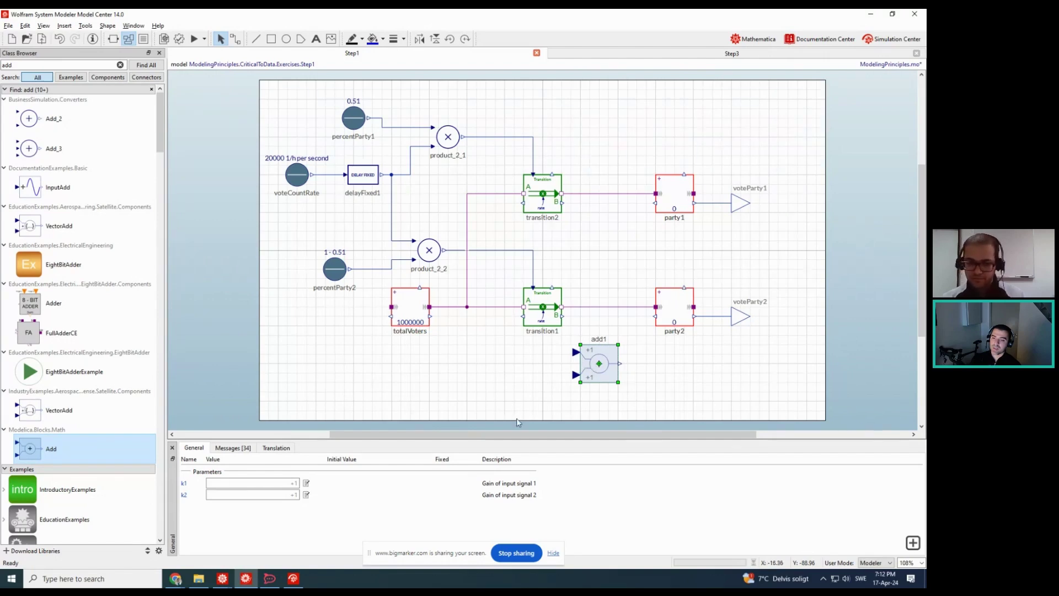
Clear the class search, collapse the BusinessSimulation library, and expand the Blocks package of the Modelica library
click(120, 64)
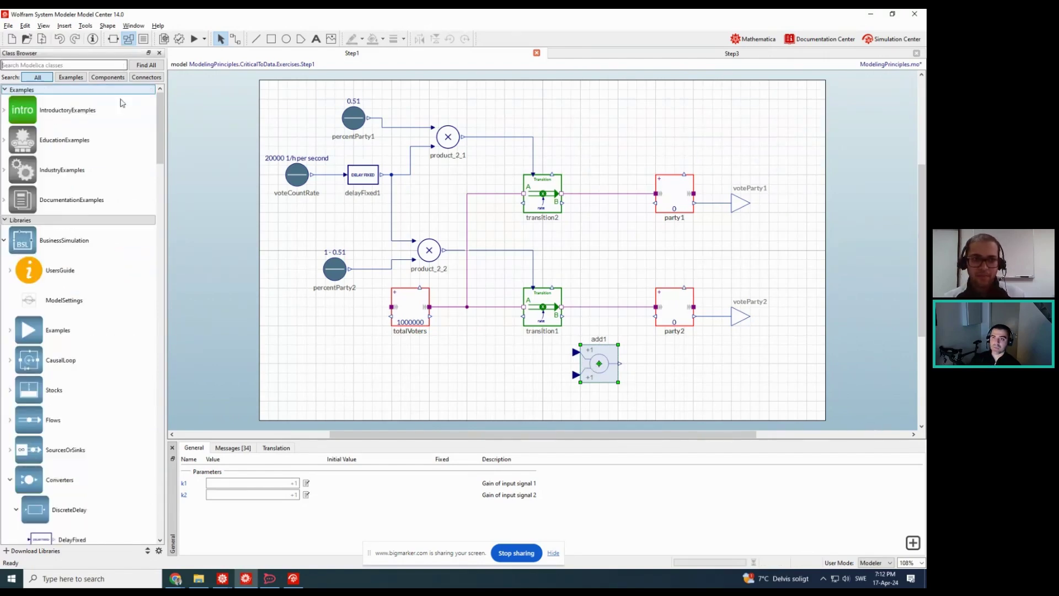
click(5, 242)
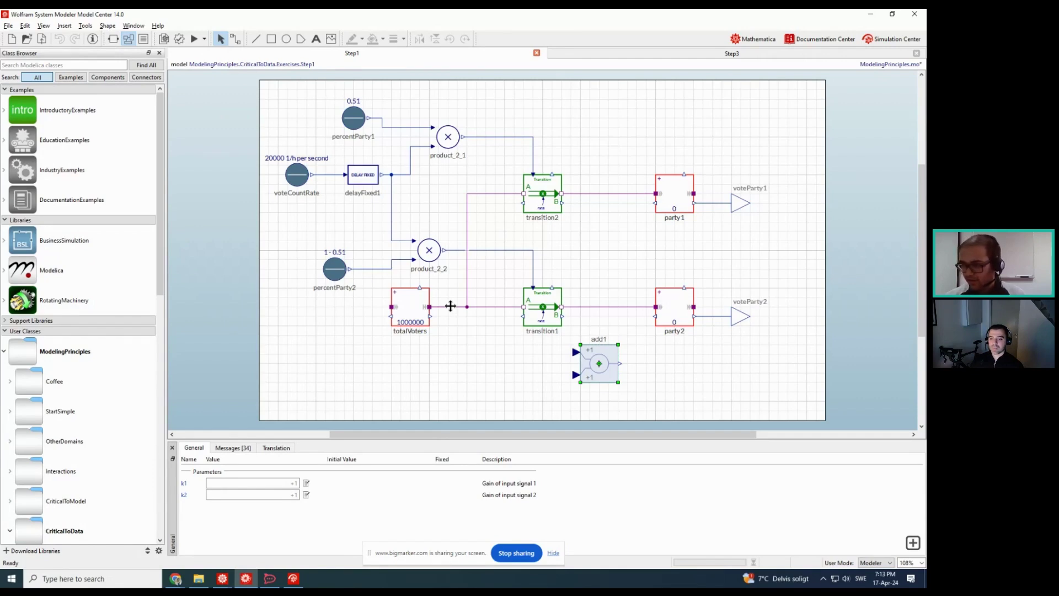
click(5, 271)
click(9, 330)
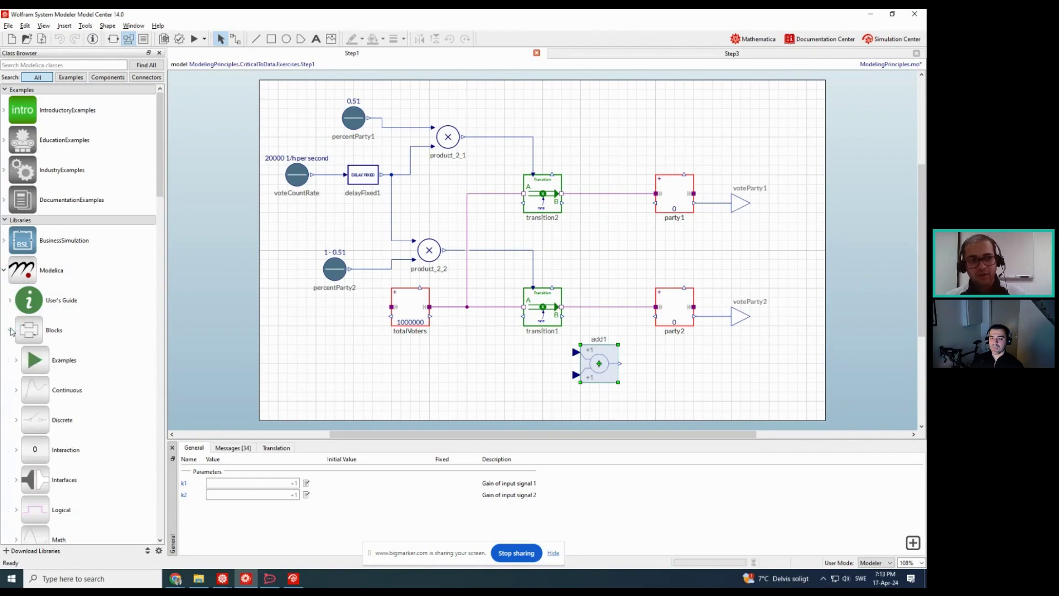
scroll(47, 319, down, 3)
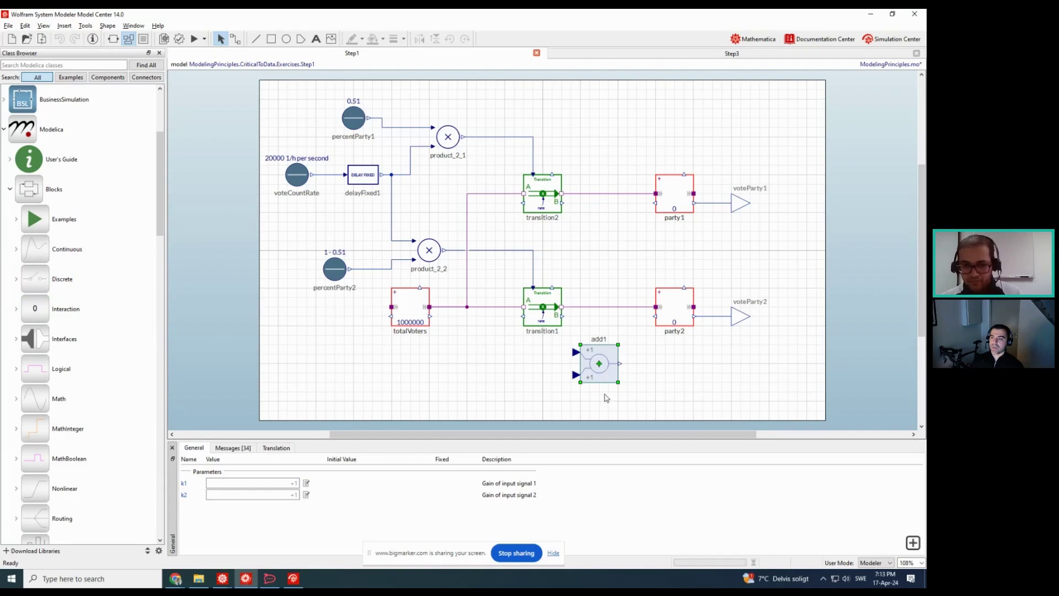
Rename the Add block as subtractor, updating references within the ModelingPrinciples library
click(601, 373)
mouse_move(601, 373)
mouse_down()
mouse_move(601, 389)
mouse_move(601, 374)
mouse_up()
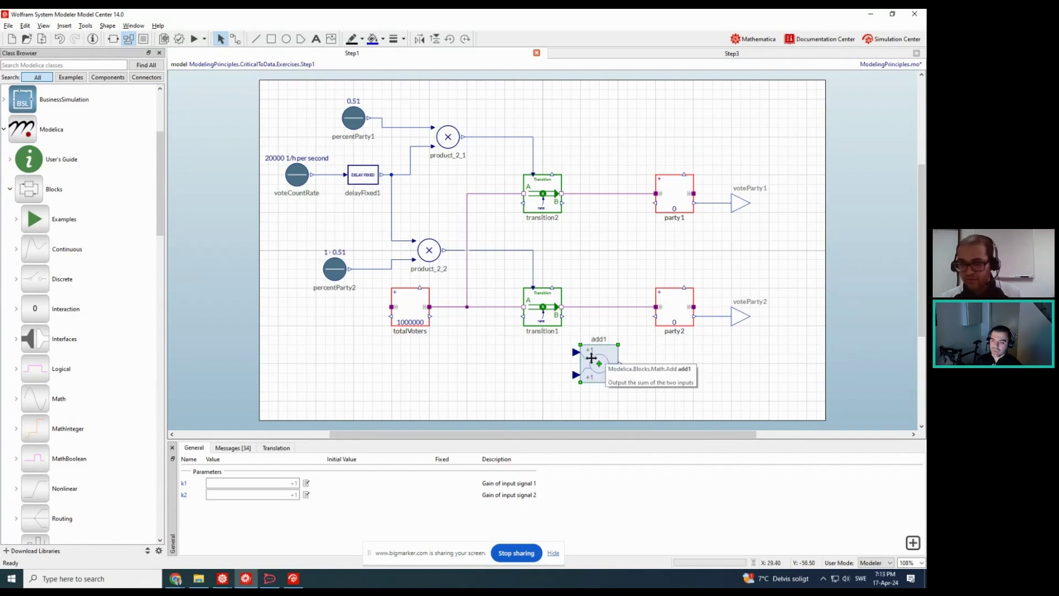
click(515, 366)
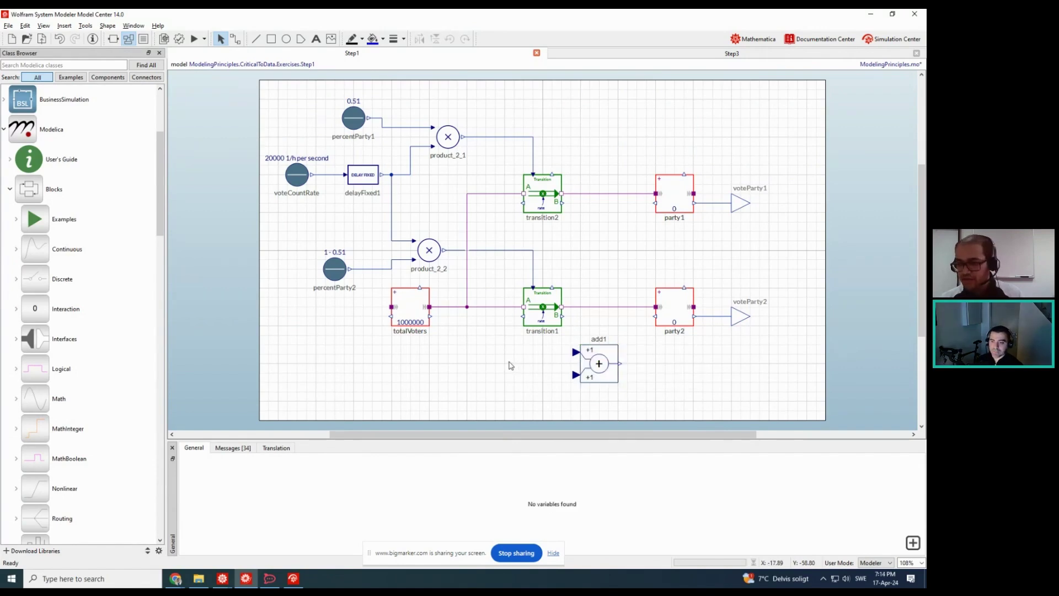
click(601, 362)
key(F2)
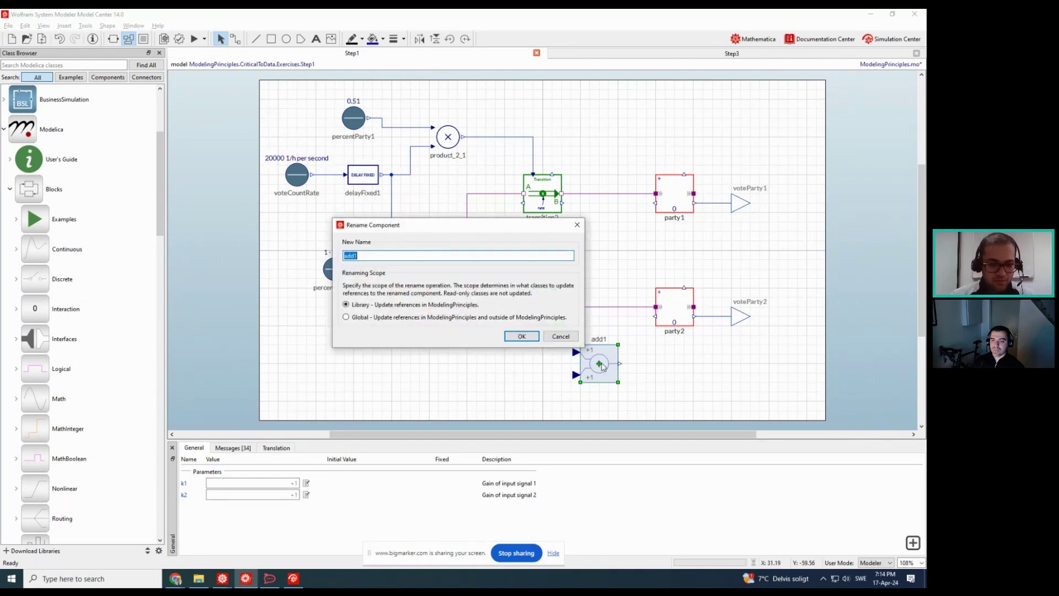
text(to)
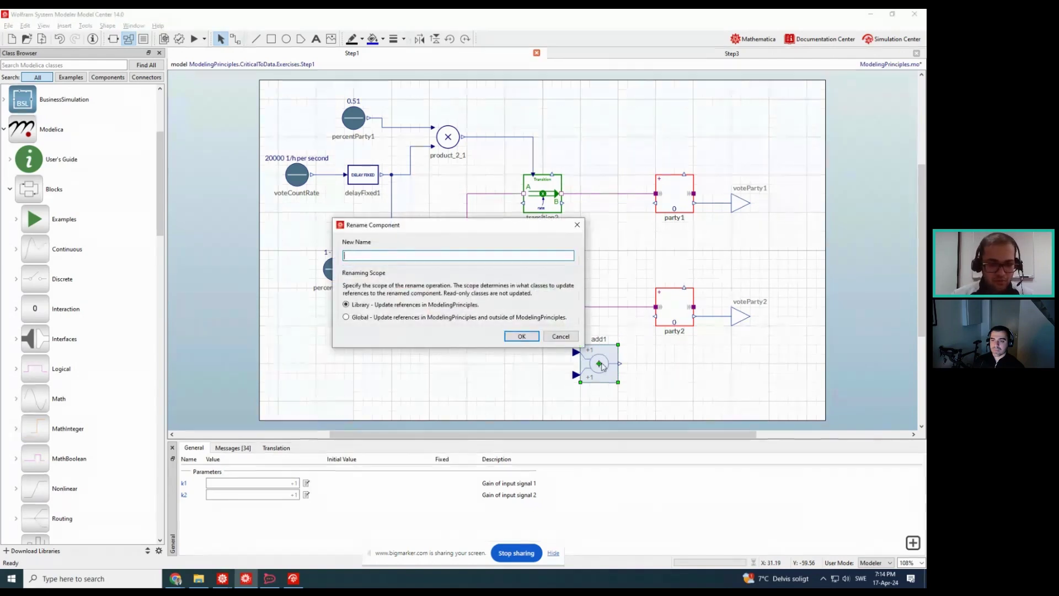
key(BackSpace)
key(BackSpace)
text(vot)
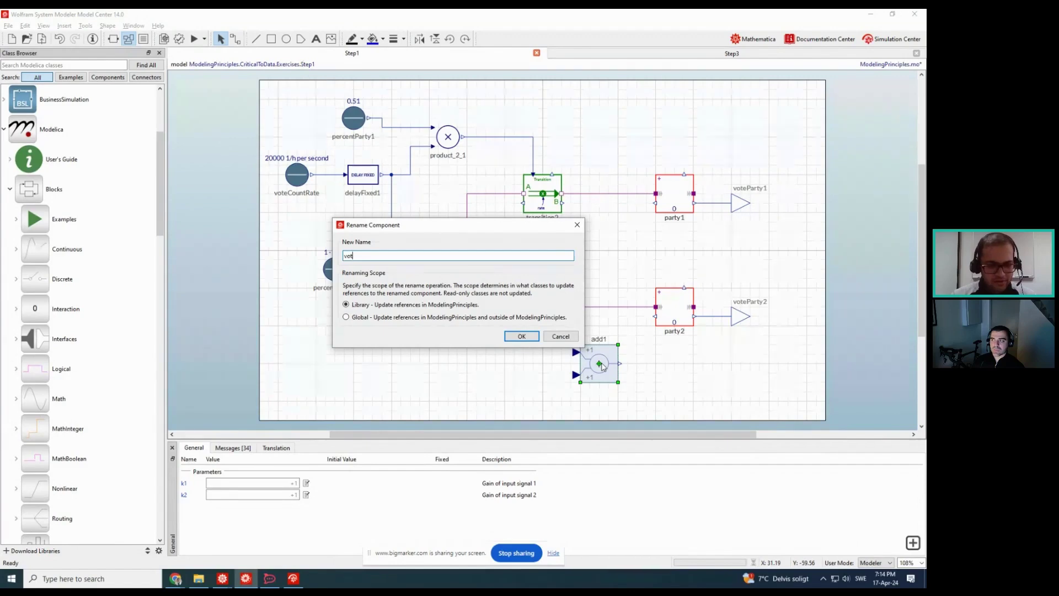
key(BackSpace)
key(BackSpace)
key(BackSpace)
text(subtractor)
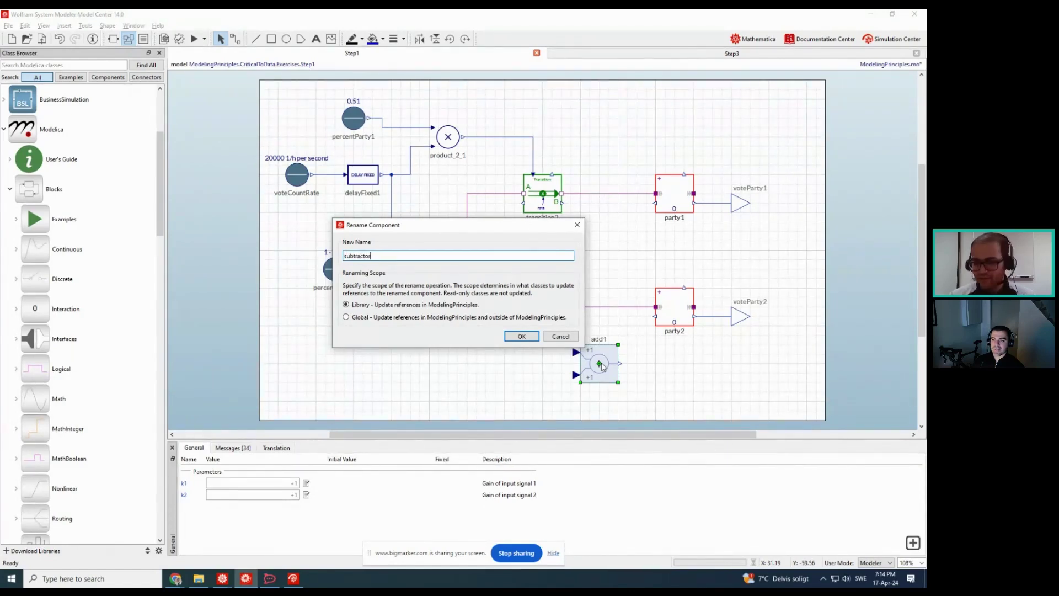
key(Return)
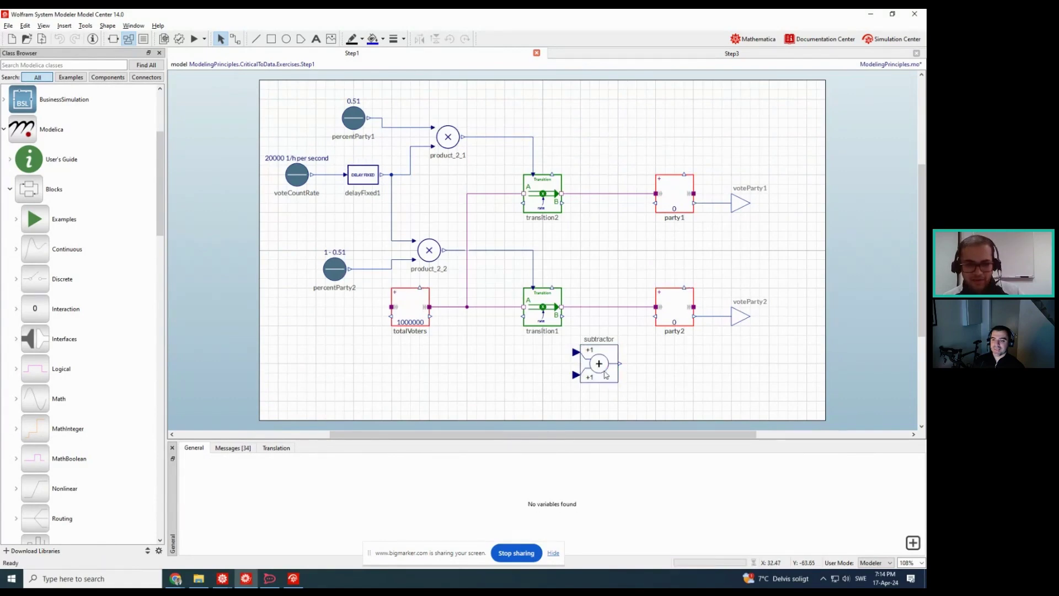
Connect the level information output of totalVoters to the subtractor's first input, routing the line beneath transition1
key(c)
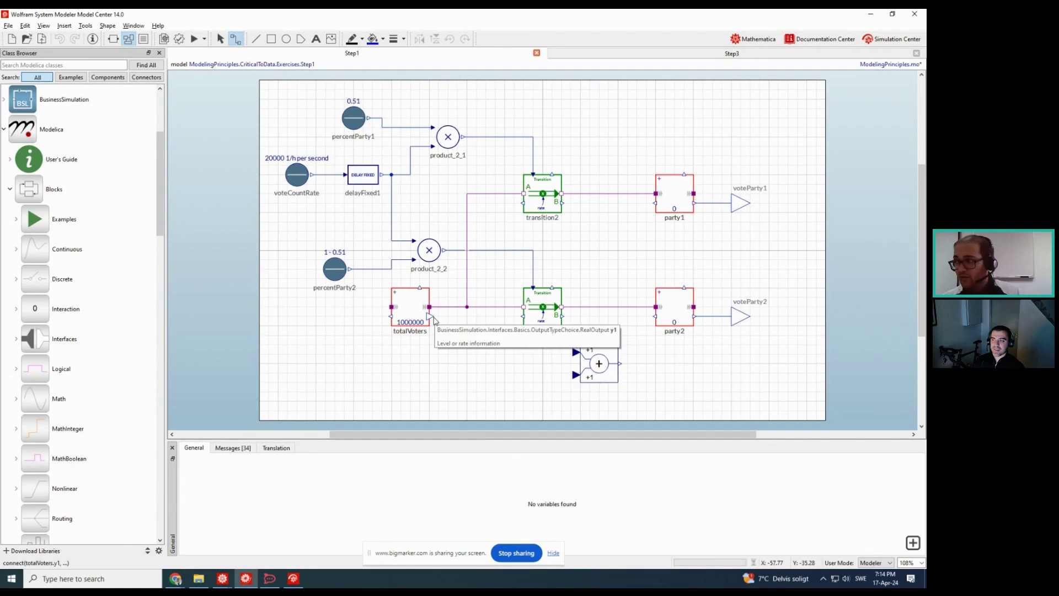
click(434, 318)
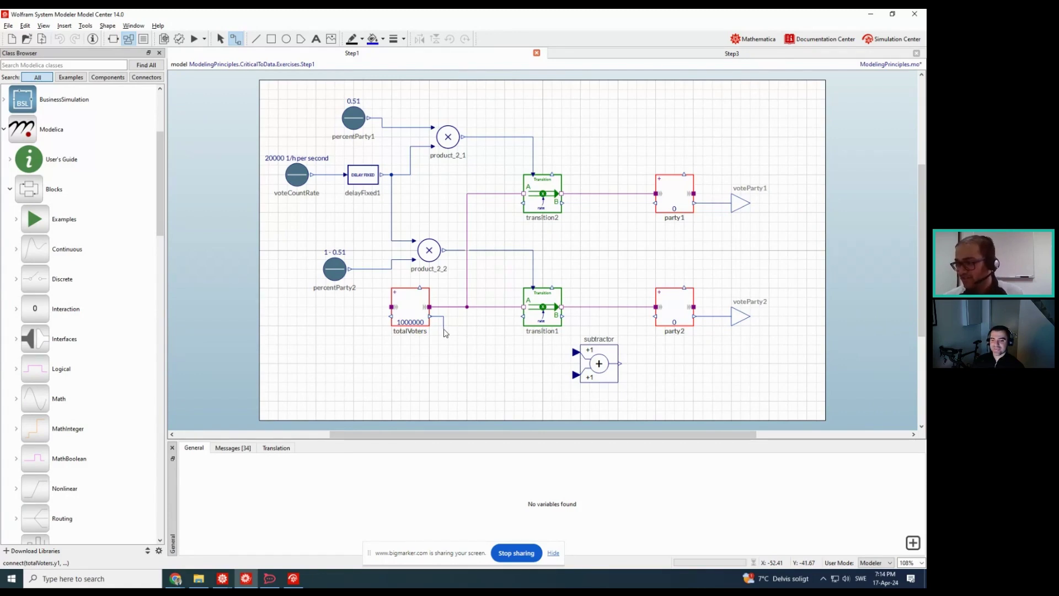
click(467, 349)
click(575, 352)
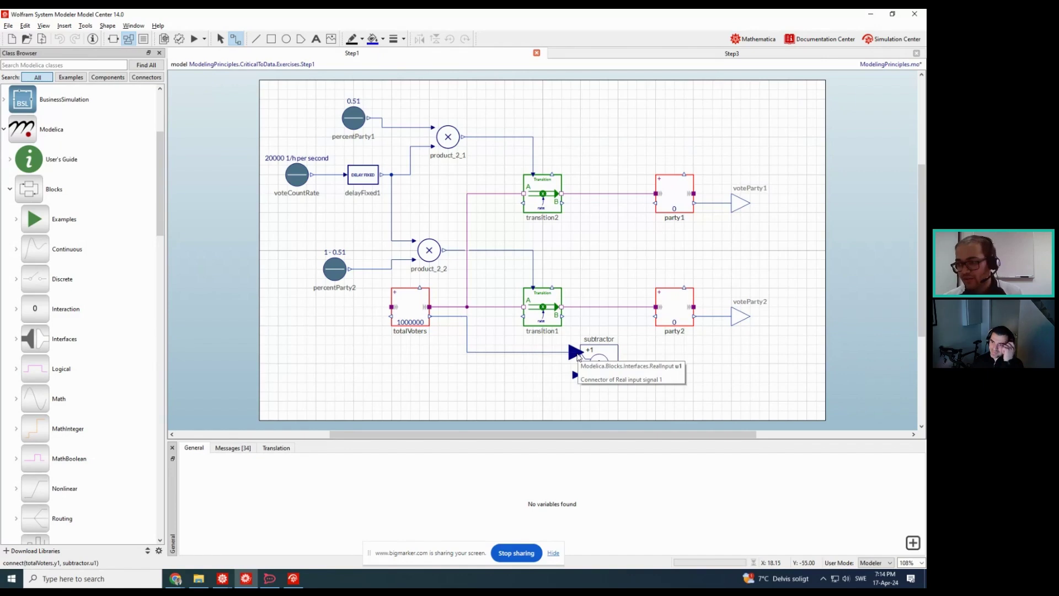
click(578, 356)
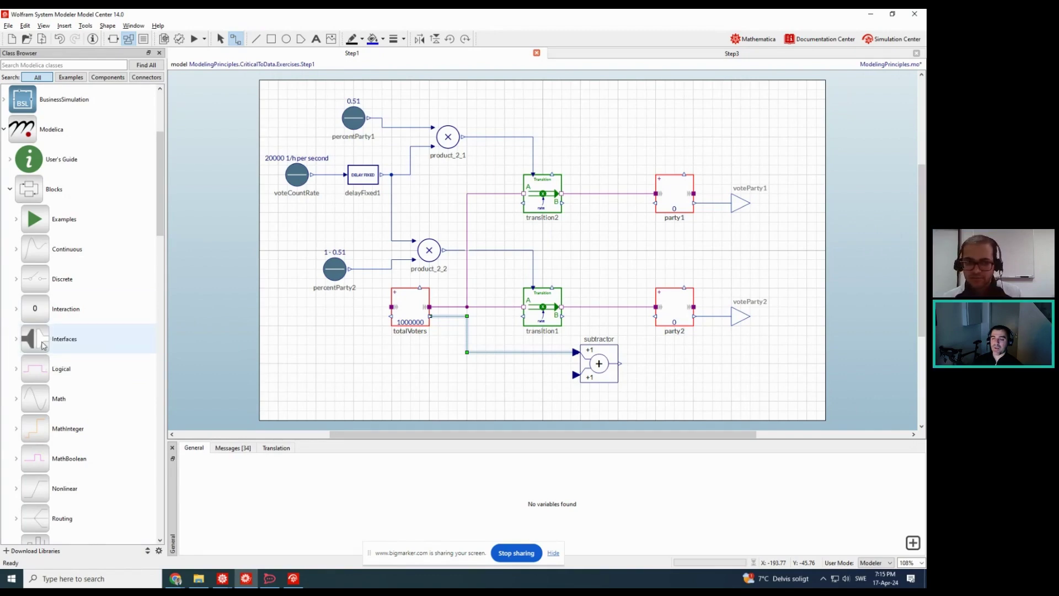
Place a Constant block from Modelica.Blocks.Sources directly below totalVoters
scroll(43, 345, down, 3)
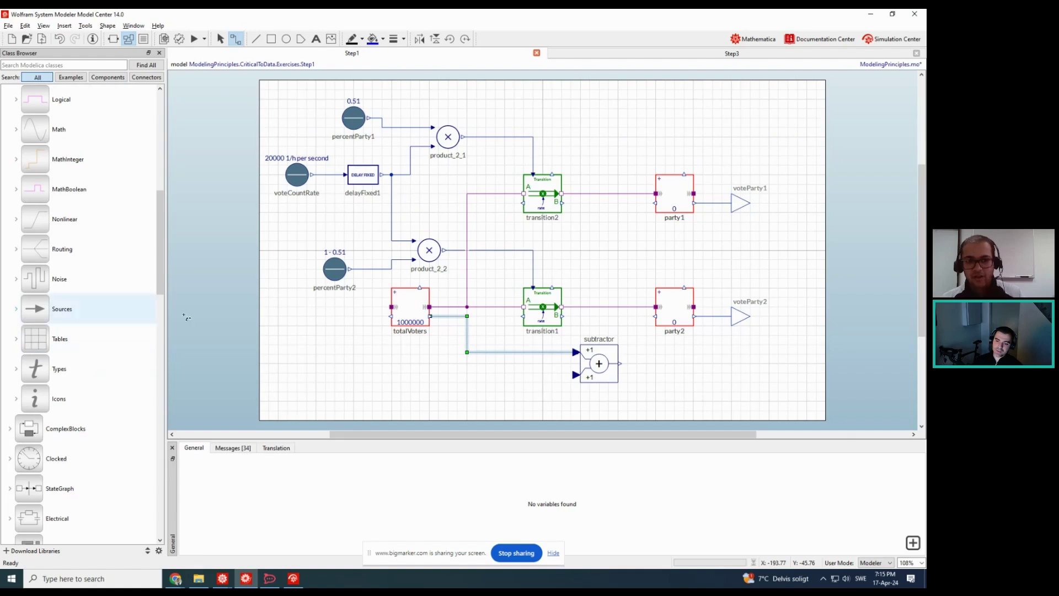
click(407, 313)
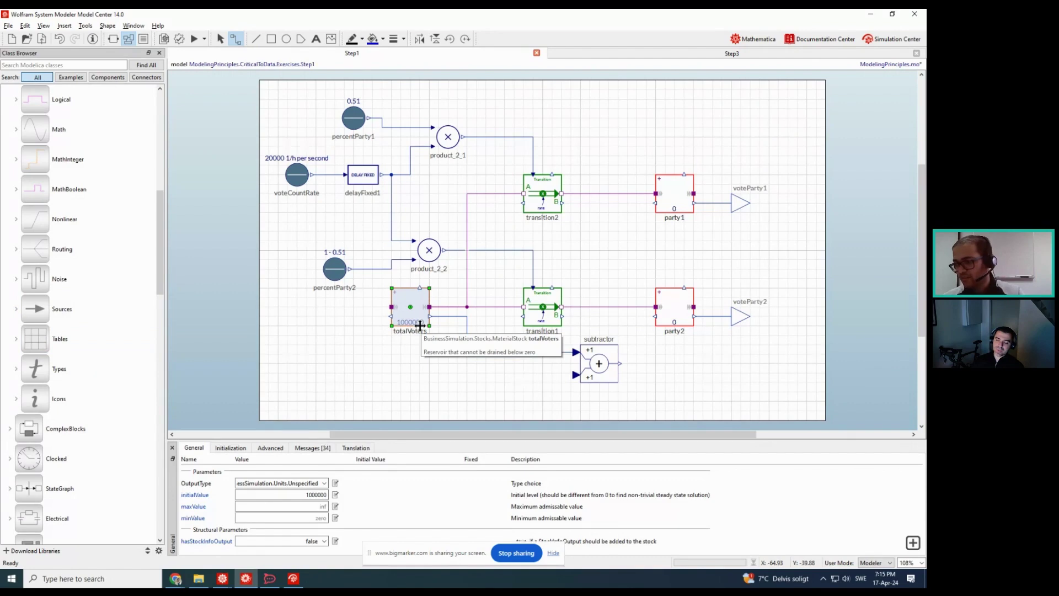
click(445, 374)
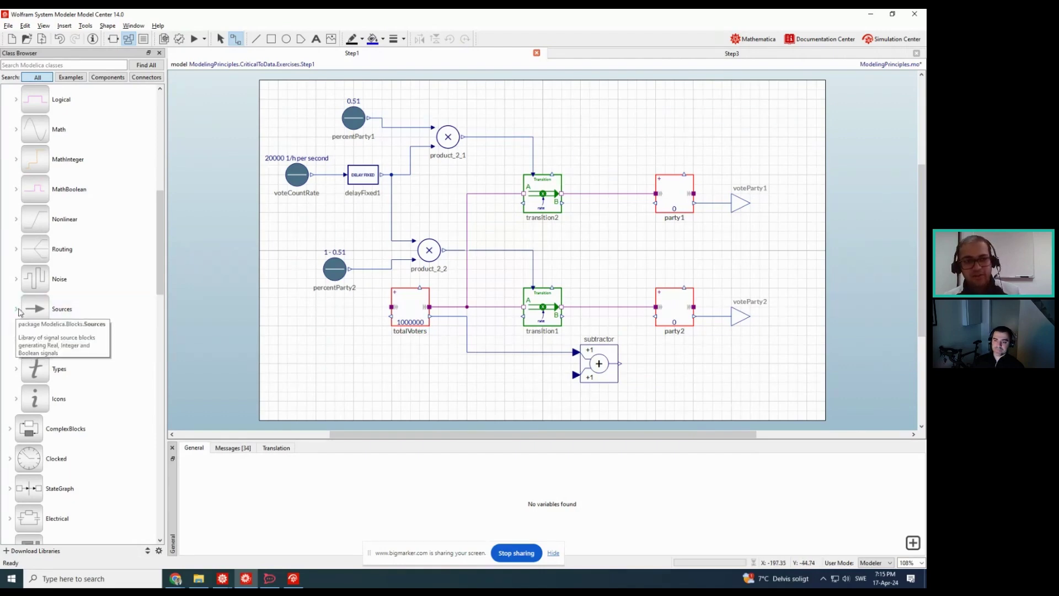
click(353, 131)
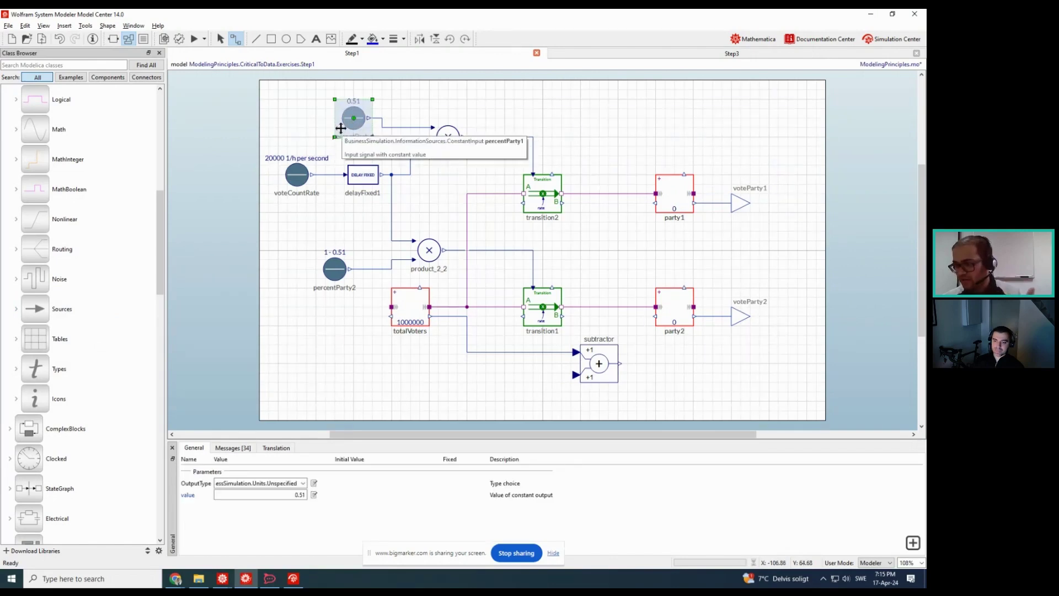
click(17, 309)
scroll(34, 319, down, 3)
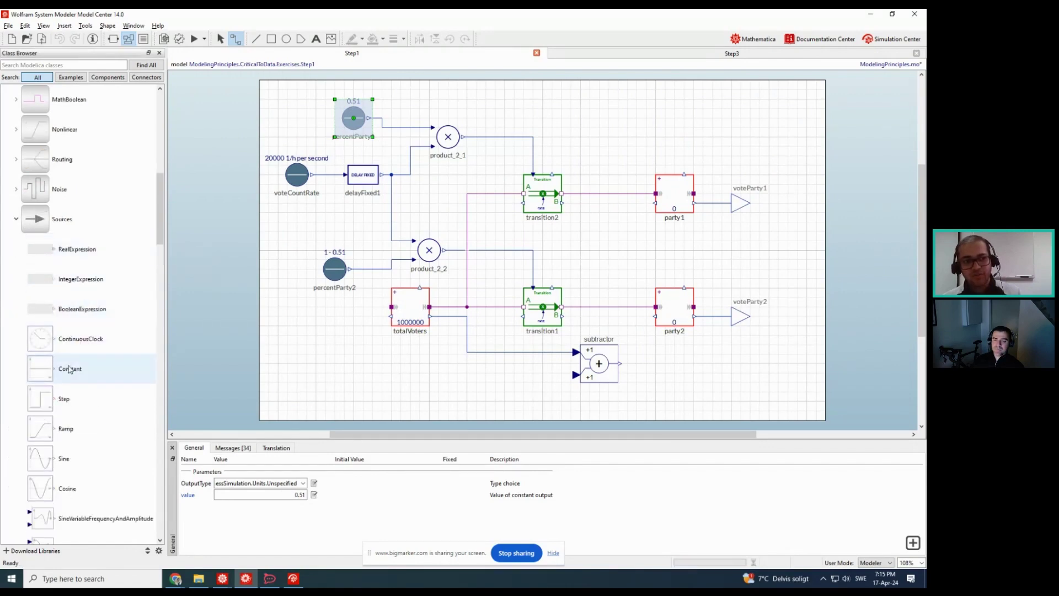
drag(70, 368, 408, 381)
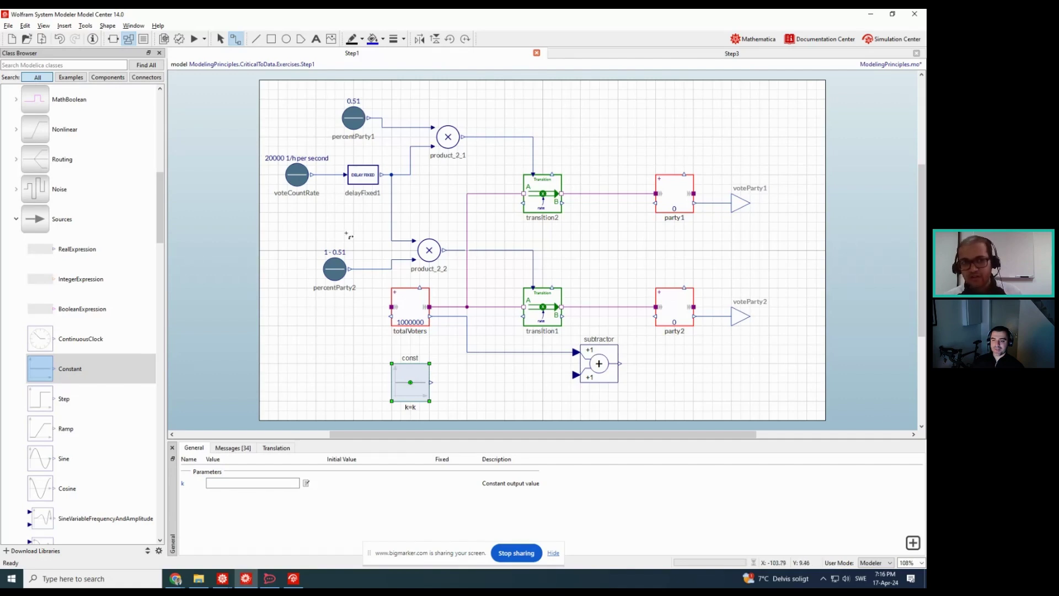
Rename the Constant block as totalInitialVoters, updating references within the ModelingPrinciples library
click(333, 267)
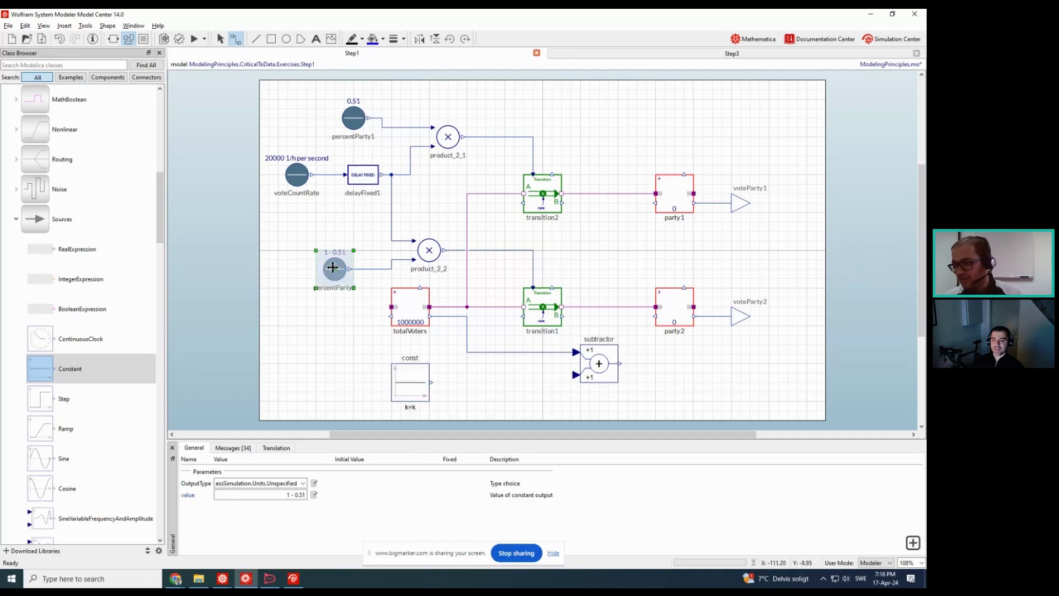
click(498, 377)
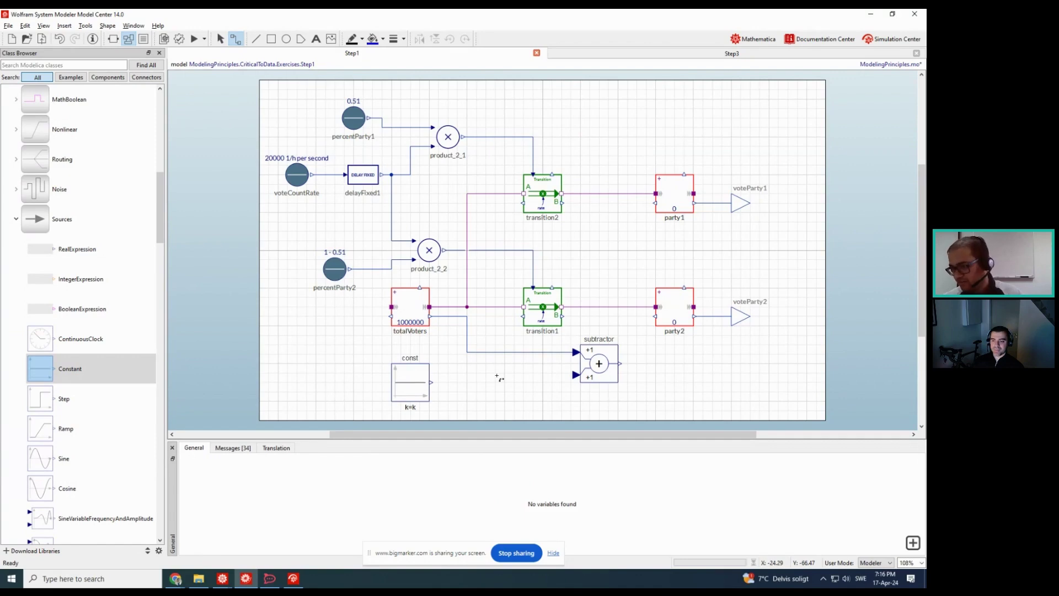
click(414, 382)
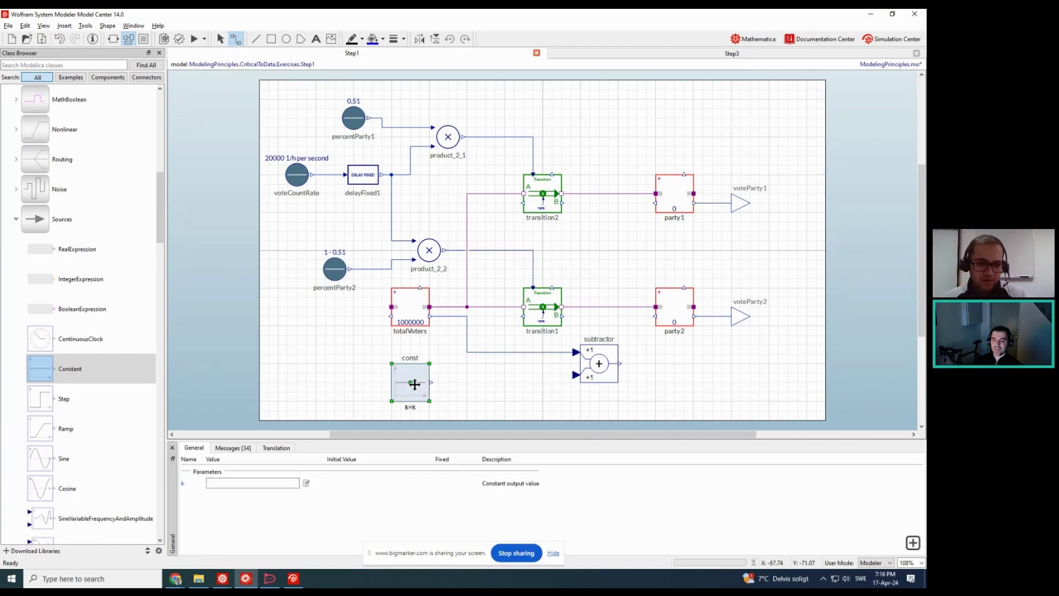
key(F2)
text(totoal)
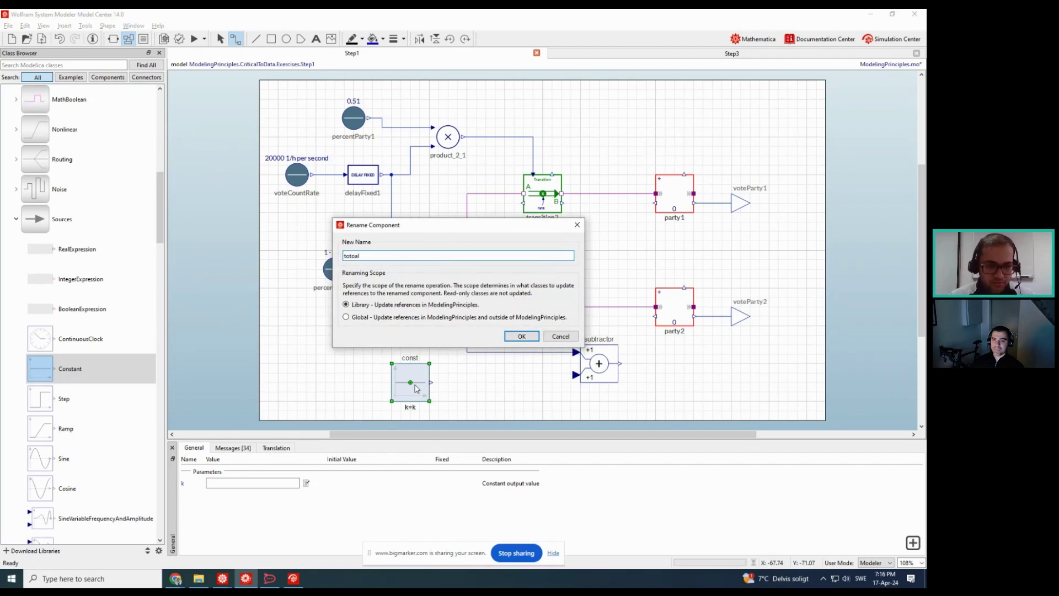
key(BackSpace)
key(BackSpace)
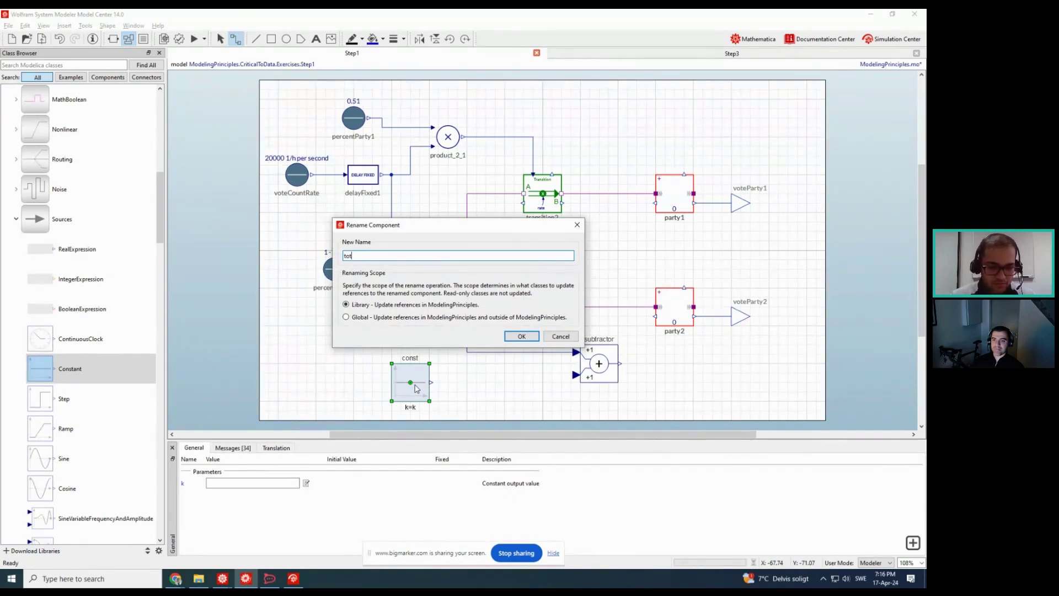
text(talInitial)
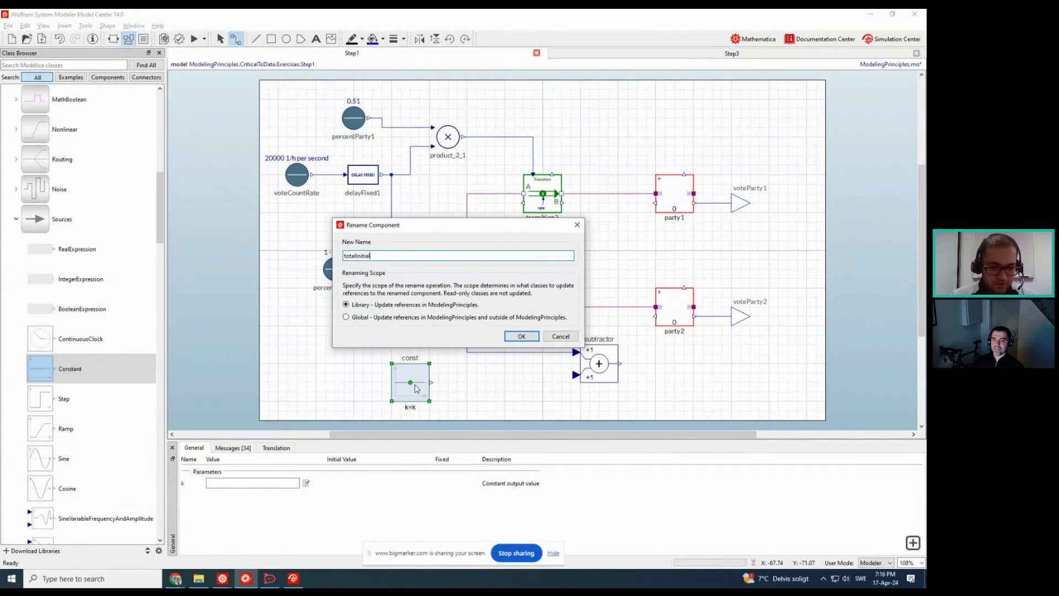
text(Voters)
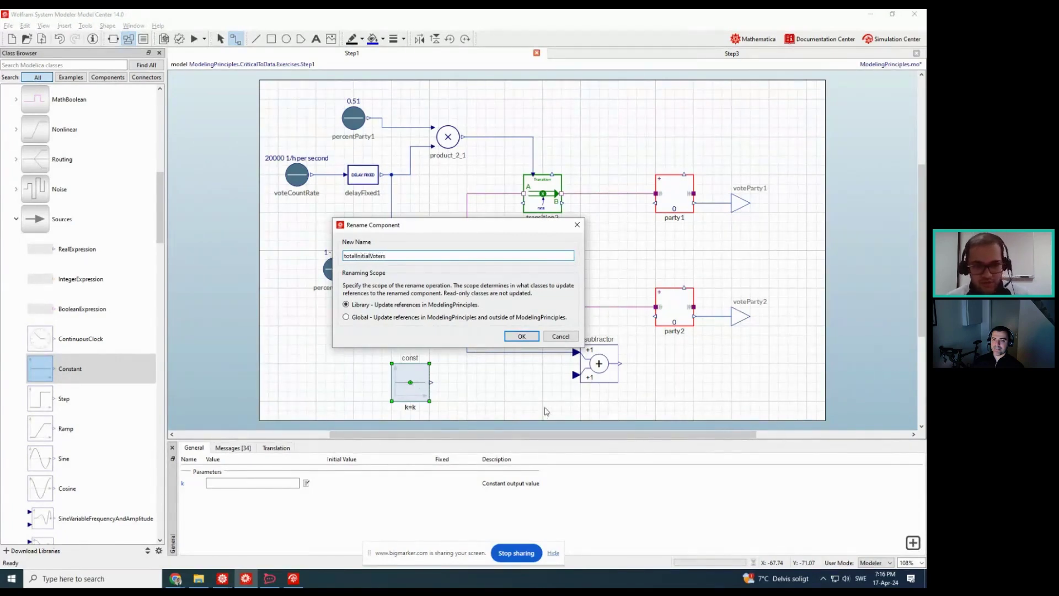
click(521, 336)
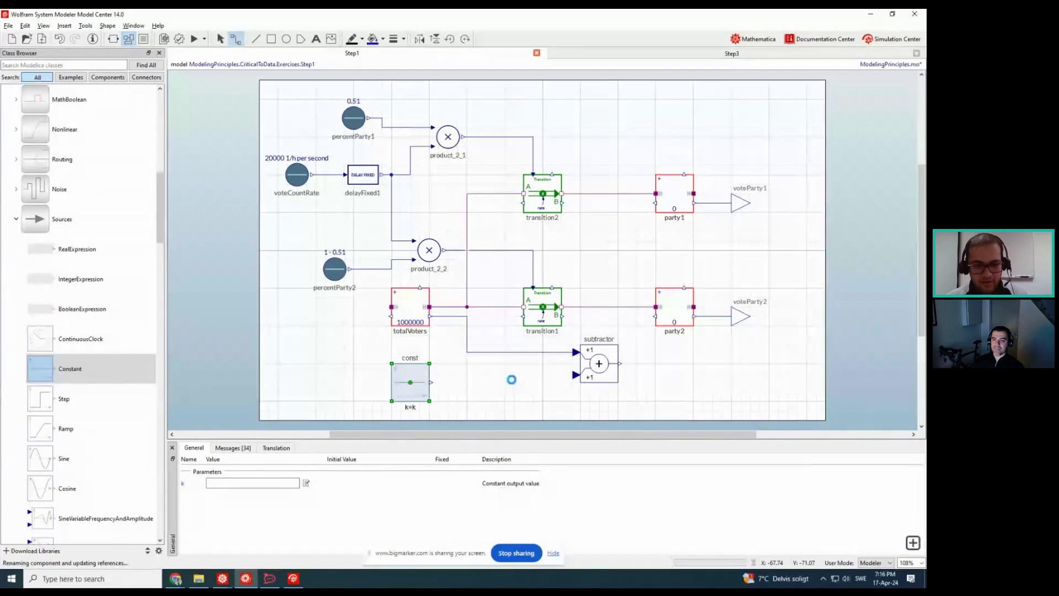
Set the totalInitialVoters constant k to 1000000 and connect its output to the subtractor's second input
click(404, 388)
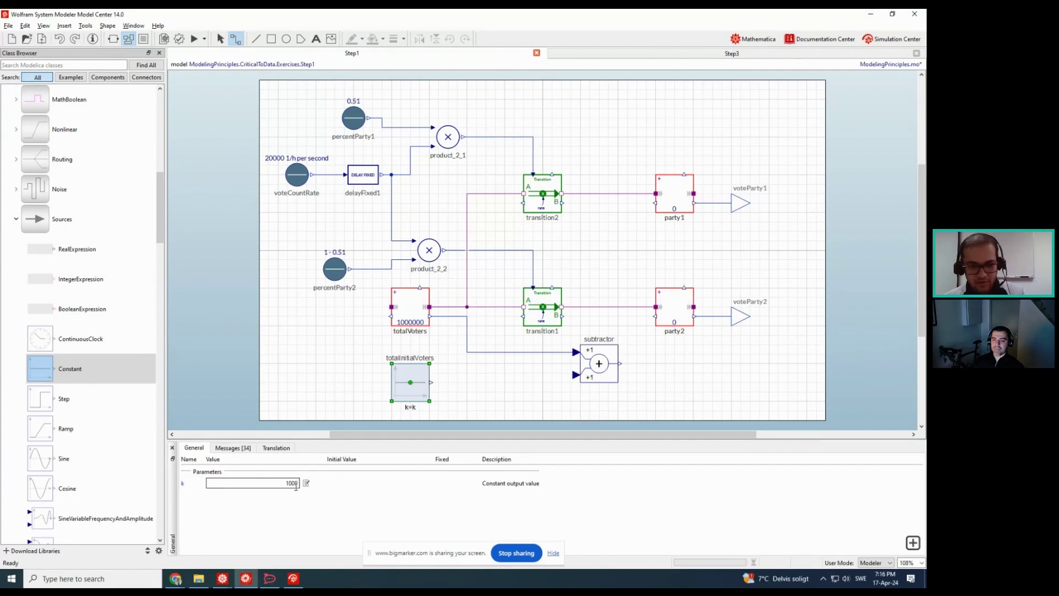
click(494, 384)
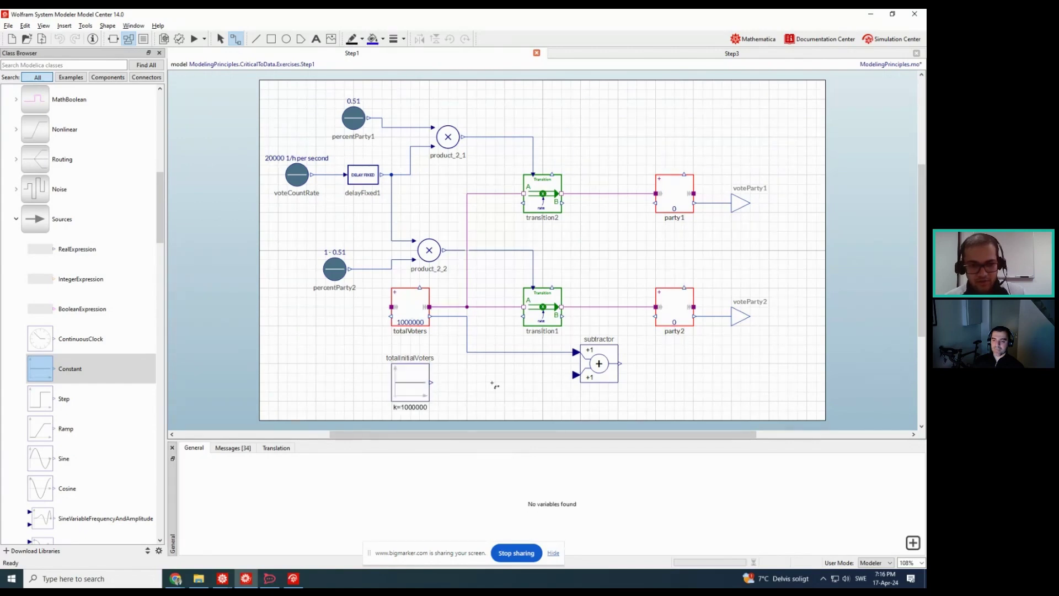
drag(434, 383, 577, 375)
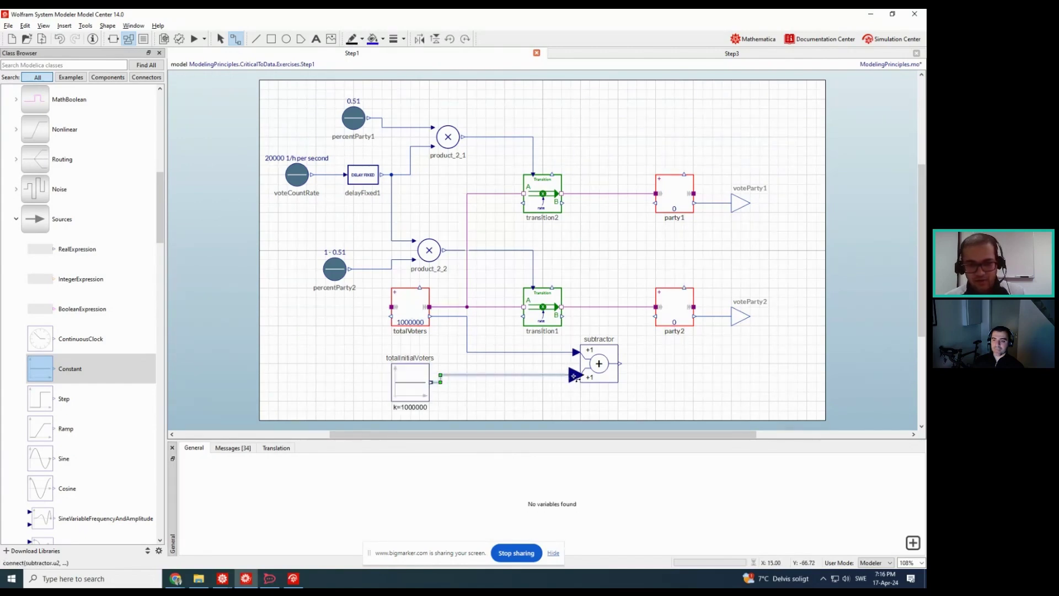
Set the subtractor's gain of input signal 1 (k1) to -1
click(604, 368)
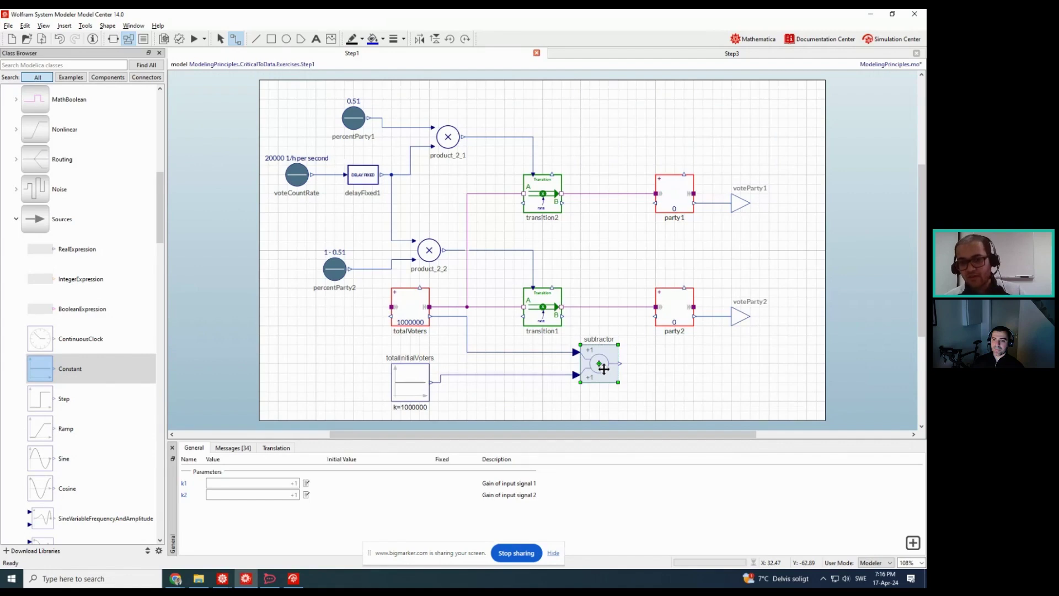
click(295, 495)
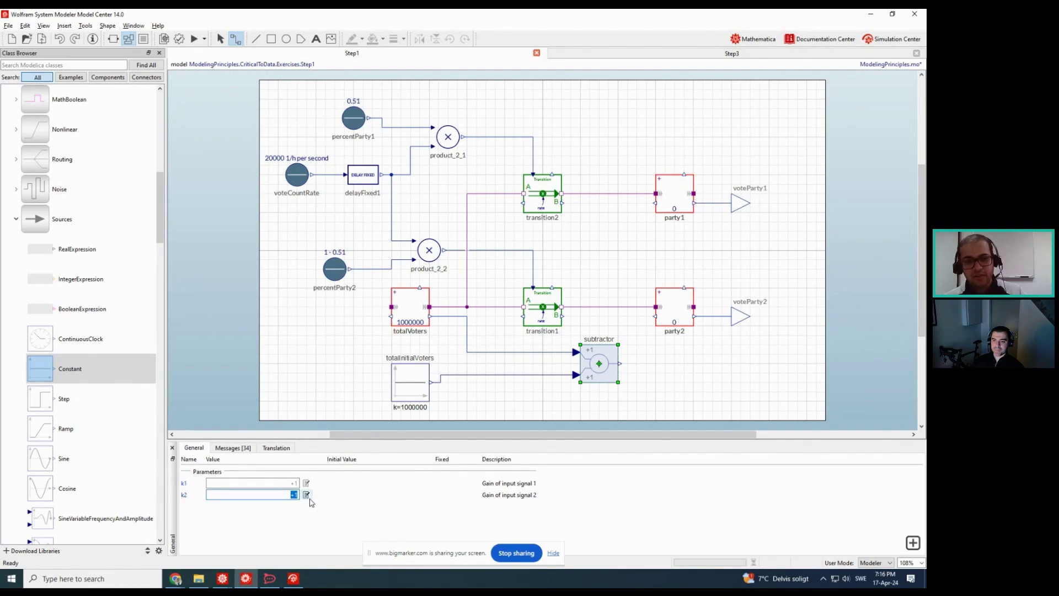
click(283, 483)
double_click(293, 484)
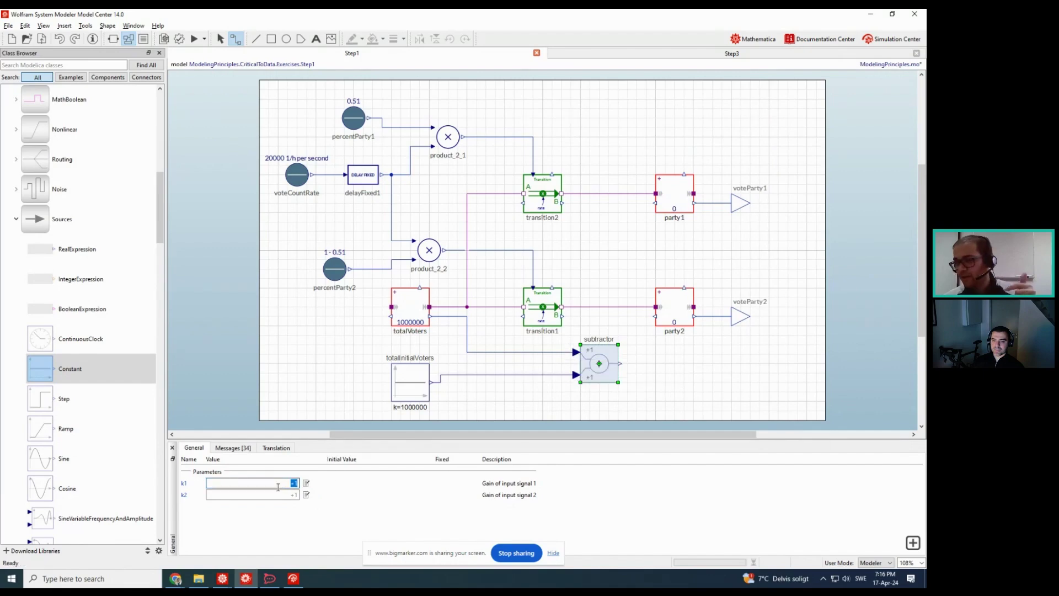
key(BackSpace)
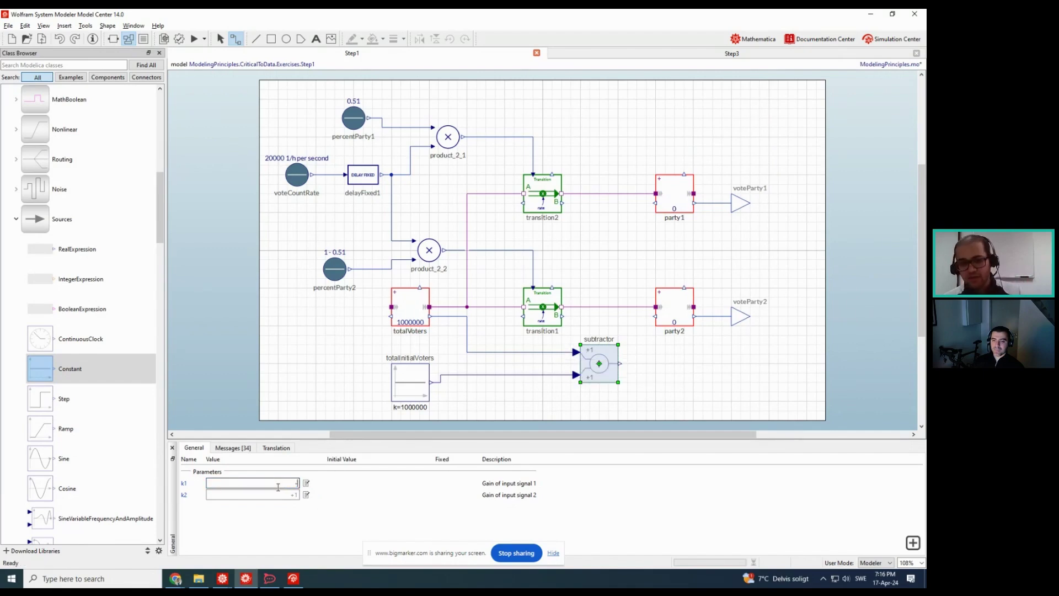
text(-1)
key(Return)
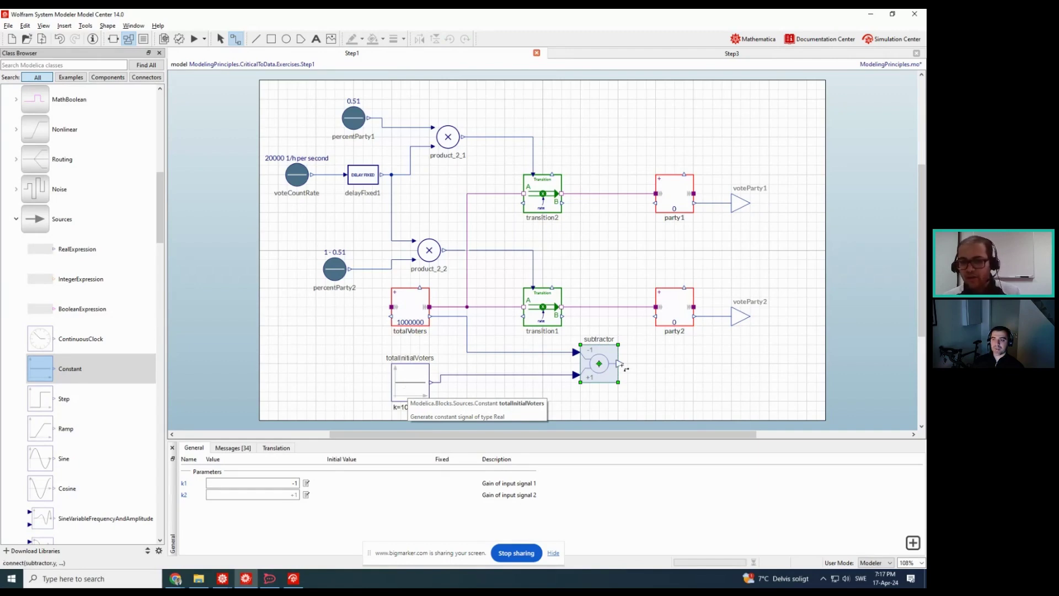
Create an output connector from the subtractor's output below voteParty2 and rename it voteCounted, updating references within the ModelingPrinciples library
drag(621, 363, 735, 356)
click(744, 372)
key(F2)
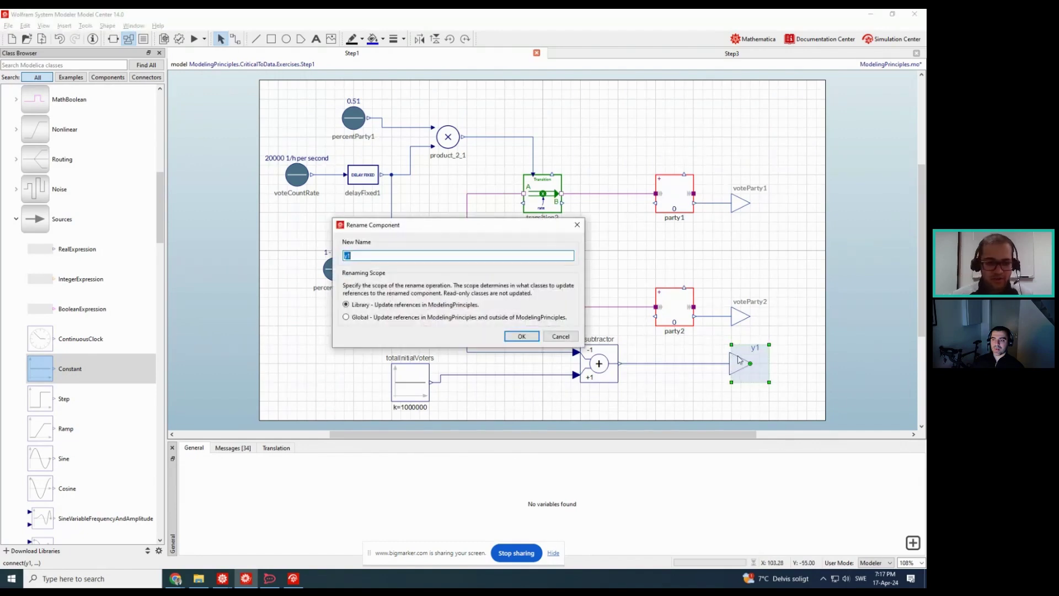
text(voteCou)
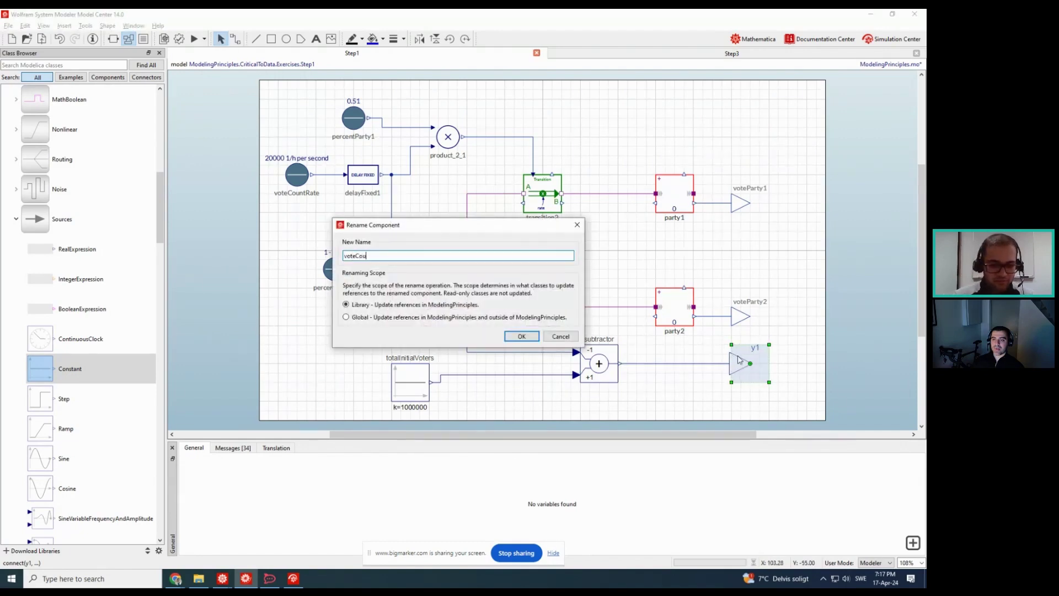
text(nted)
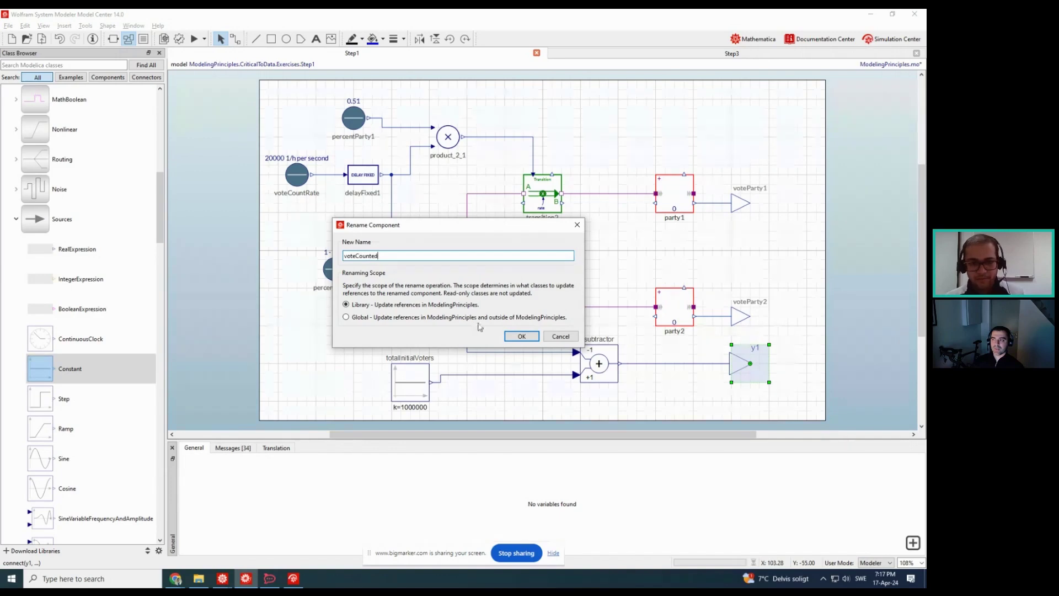
click(521, 335)
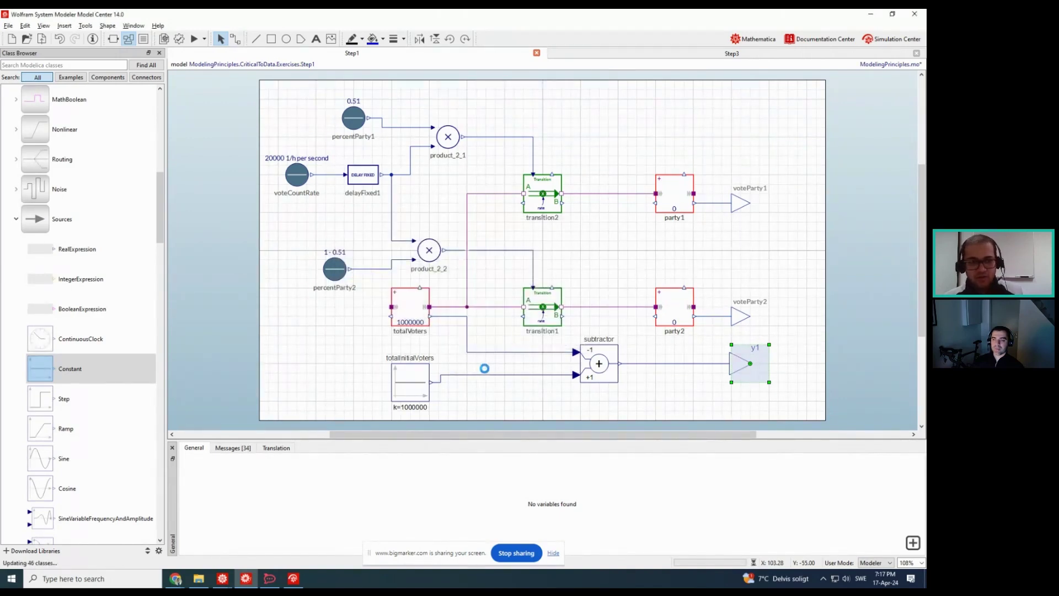
Collapse the Sources package and enlarge the class icons around Step1 in the CriticalToData exercises
click(16, 219)
scroll(33, 304, down, 8)
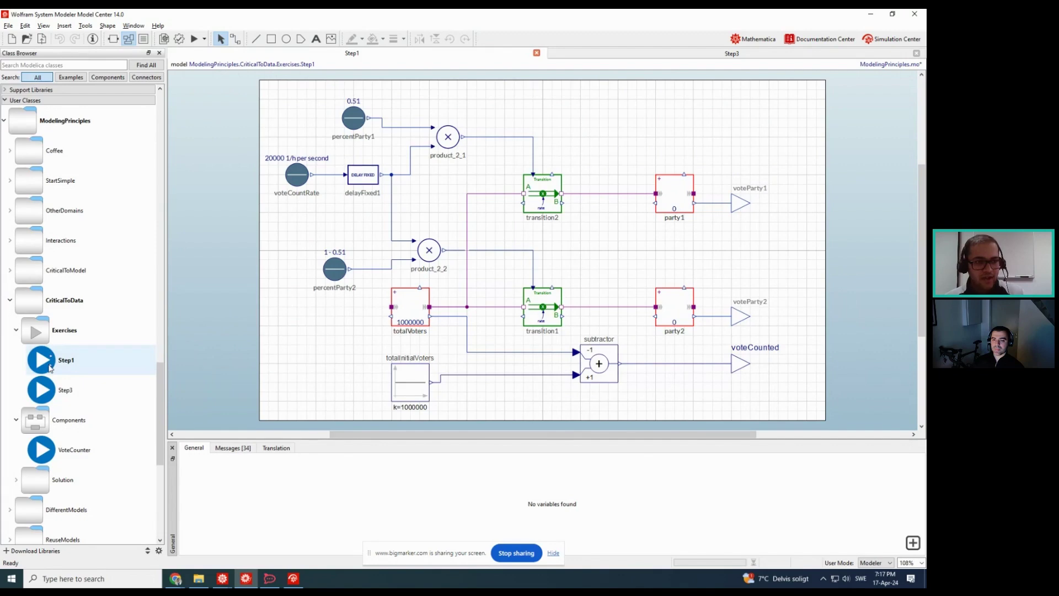
scroll(50, 366, up, 5)
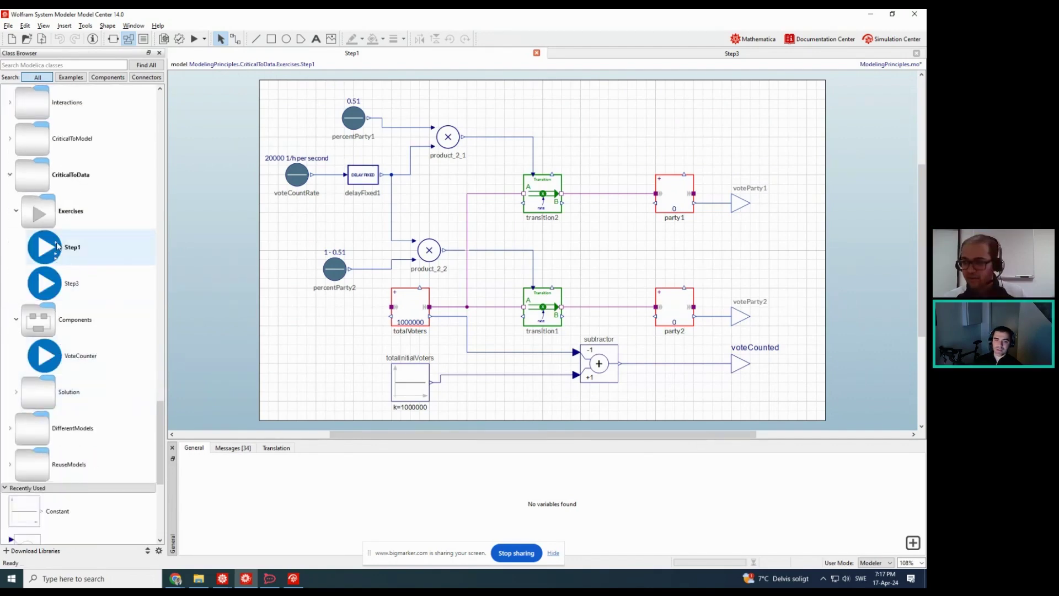
scroll(56, 251, up, 2)
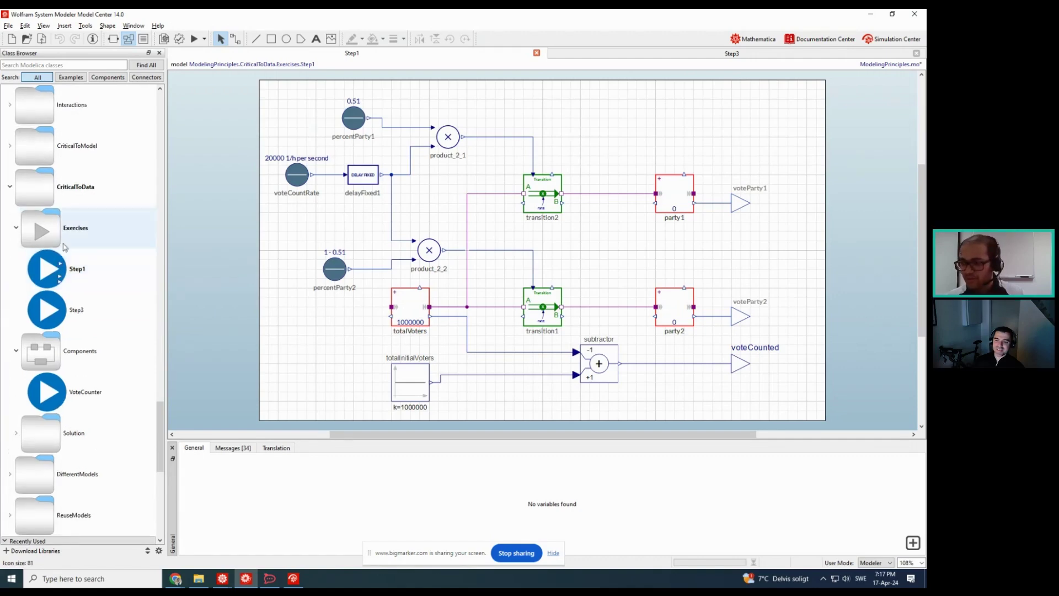
In Step1's icon view, move voteParty1, voteParty2 and voteCounted onto the icon's outer right edge and delete the blue circle and triangle graphics
click(114, 39)
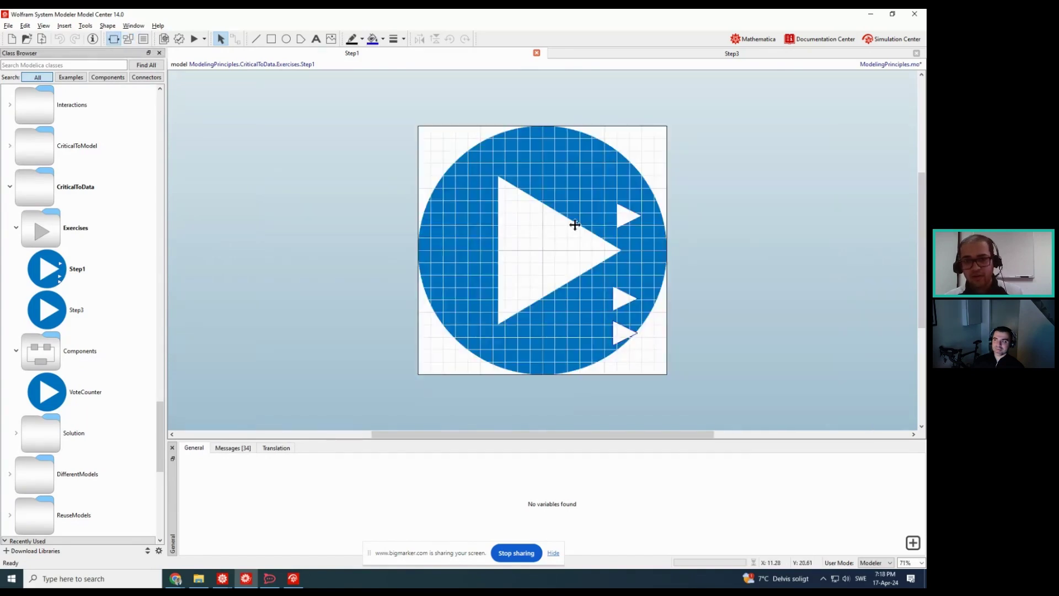
drag(620, 221, 671, 192)
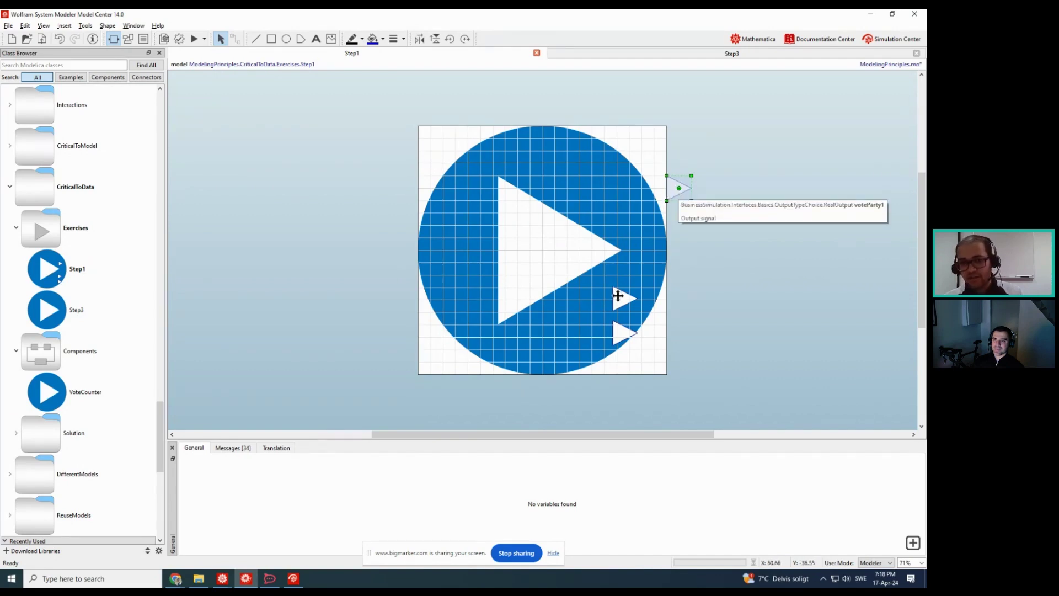
drag(619, 296, 677, 251)
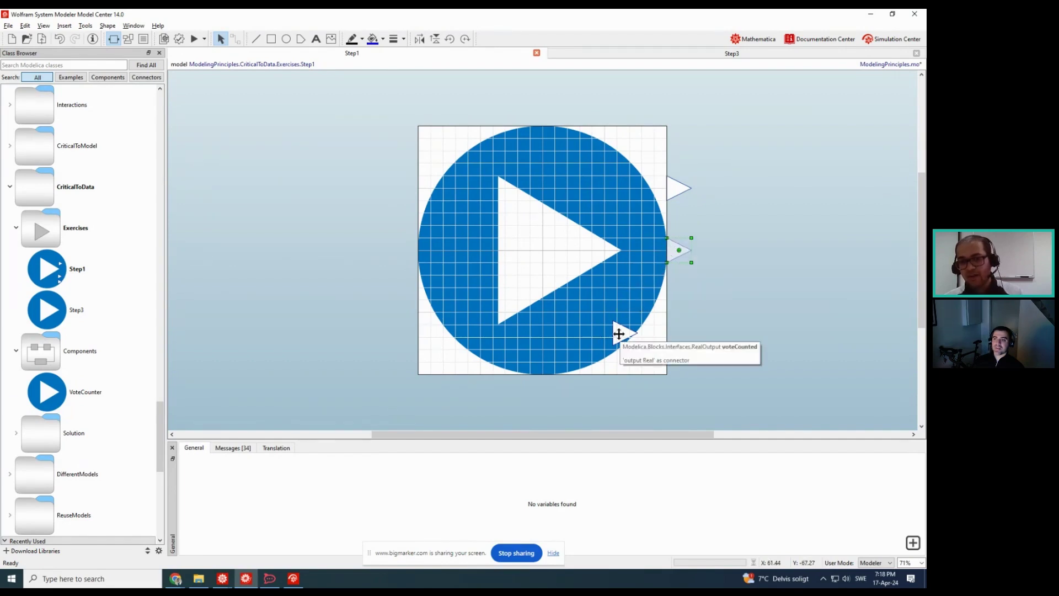
drag(619, 332, 673, 324)
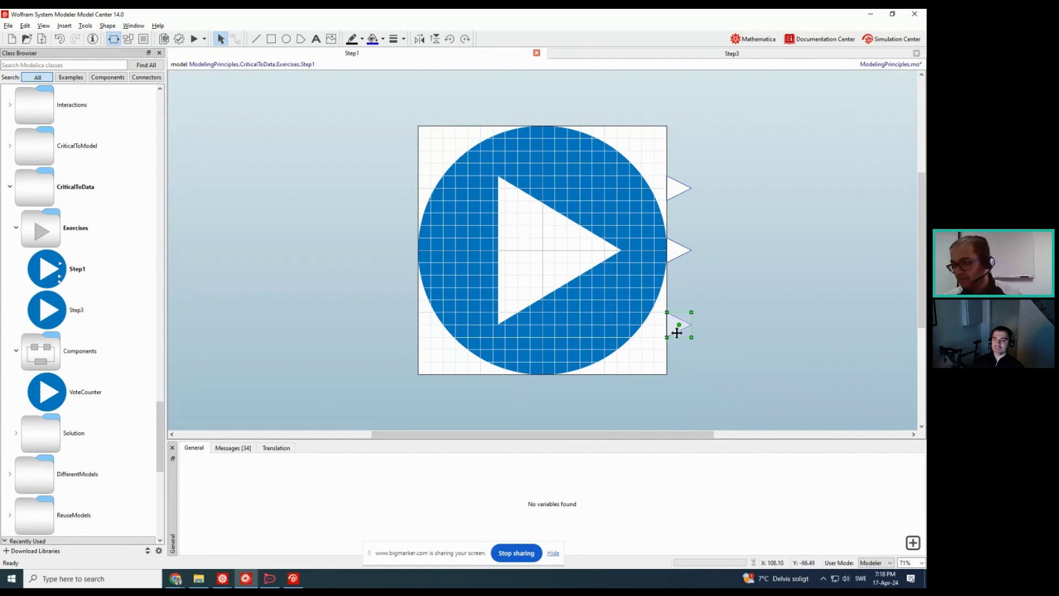
drag(371, 178, 568, 298)
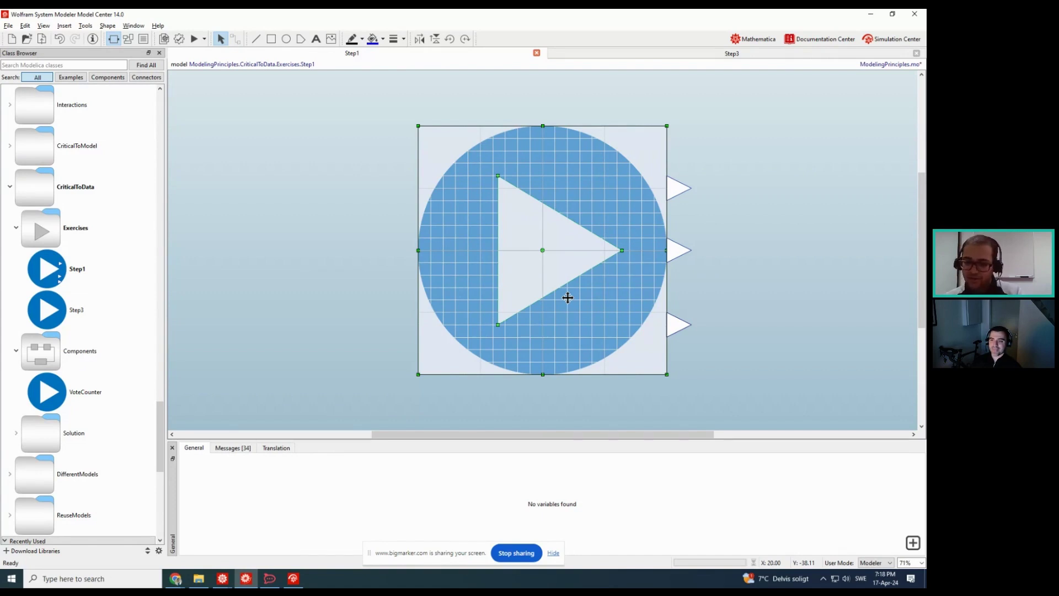
key(Delete)
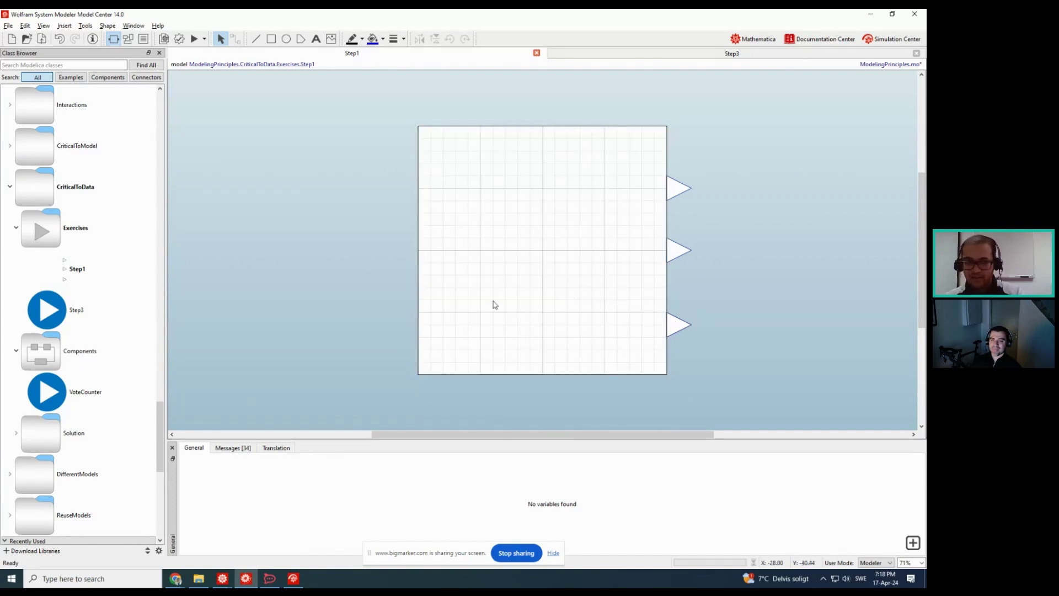
Draw a rectangle covering the whole square of Step1's icon and fill it with orange
click(271, 39)
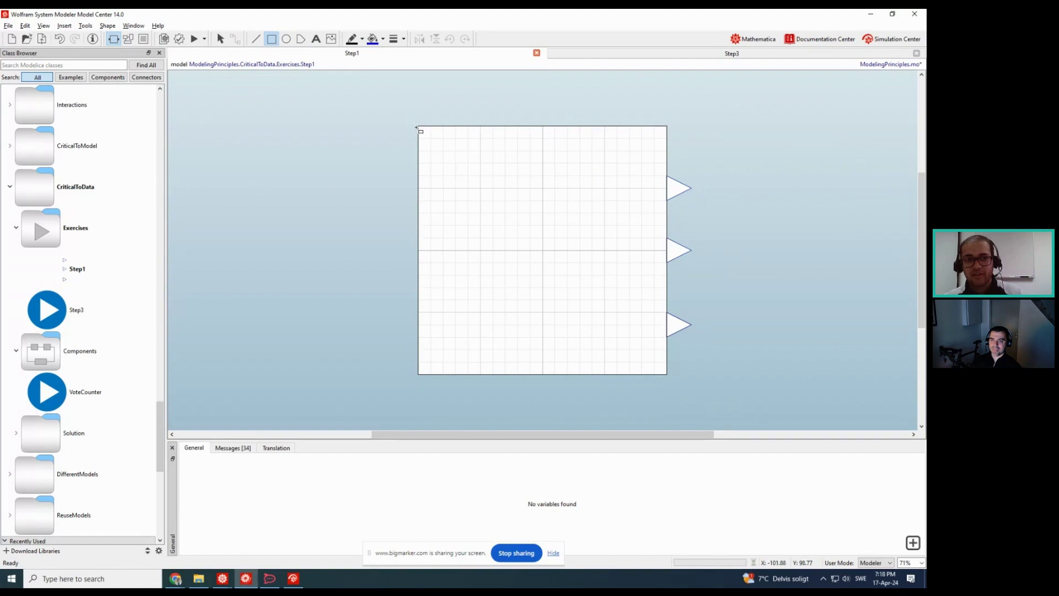
drag(418, 126, 666, 373)
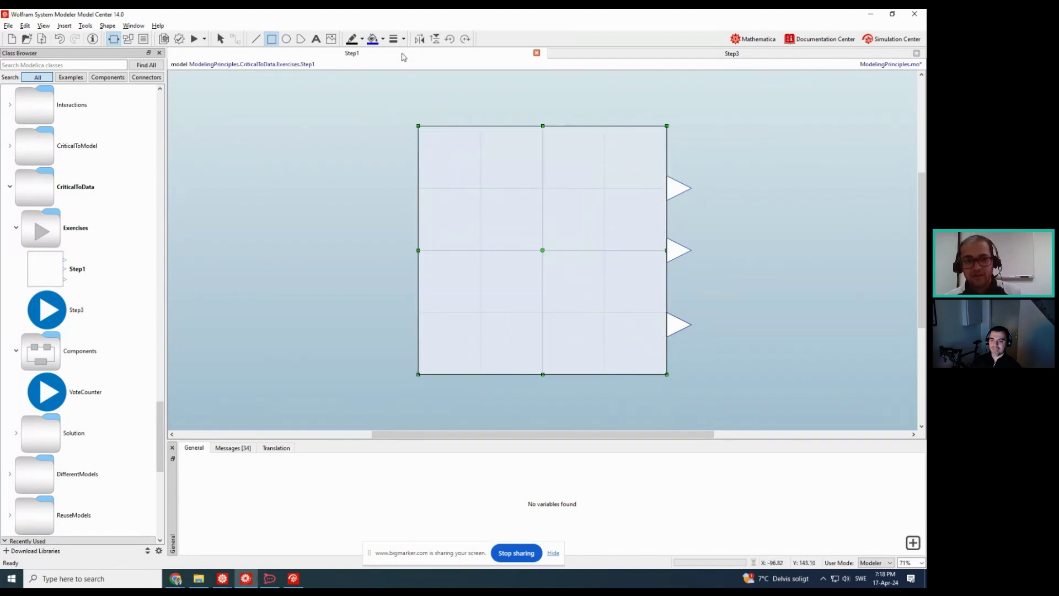
click(382, 39)
click(385, 55)
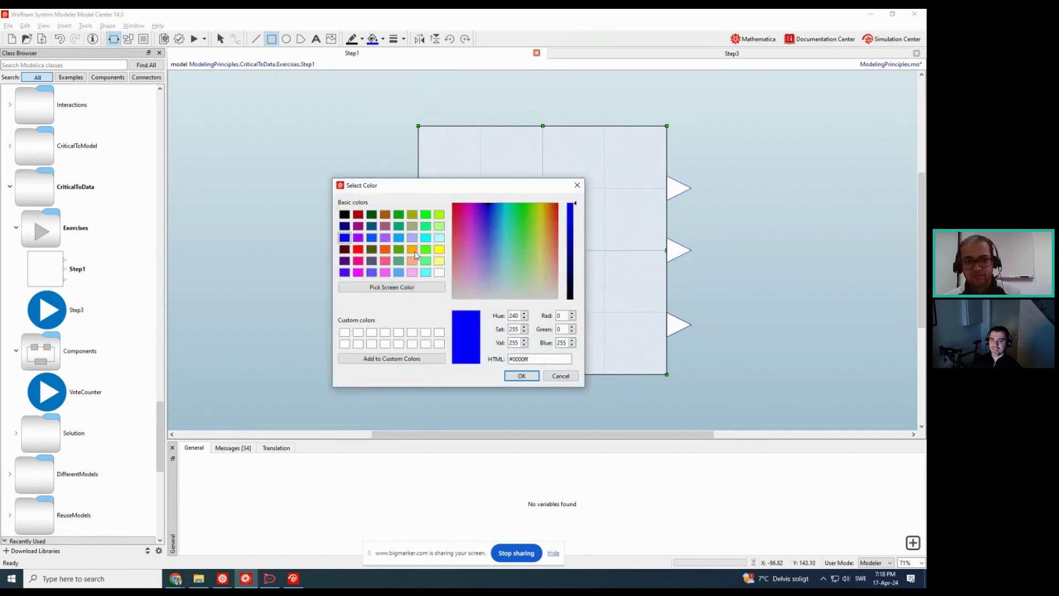
click(413, 251)
click(521, 375)
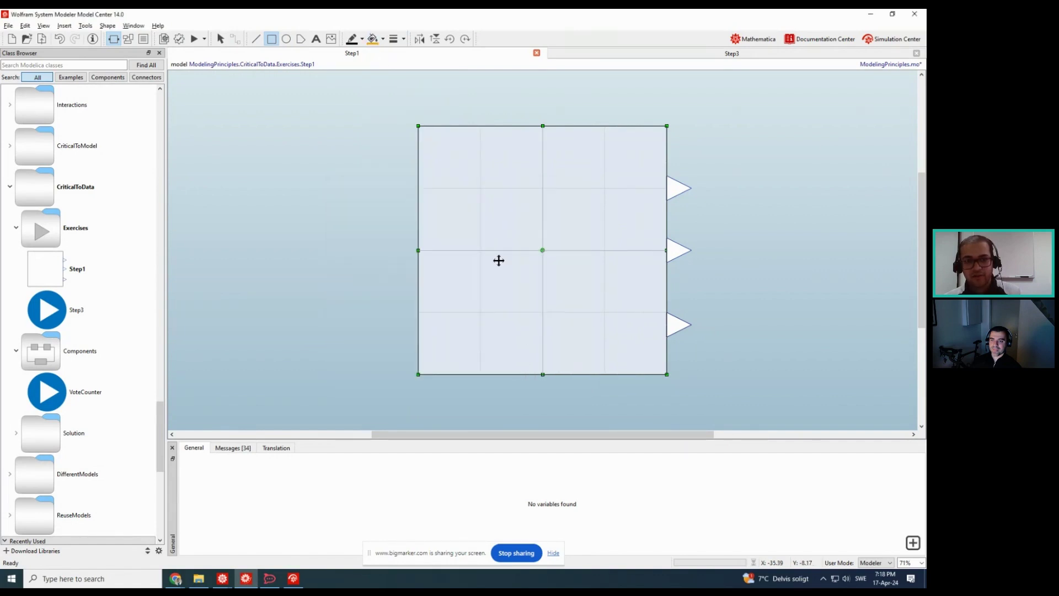
click(372, 39)
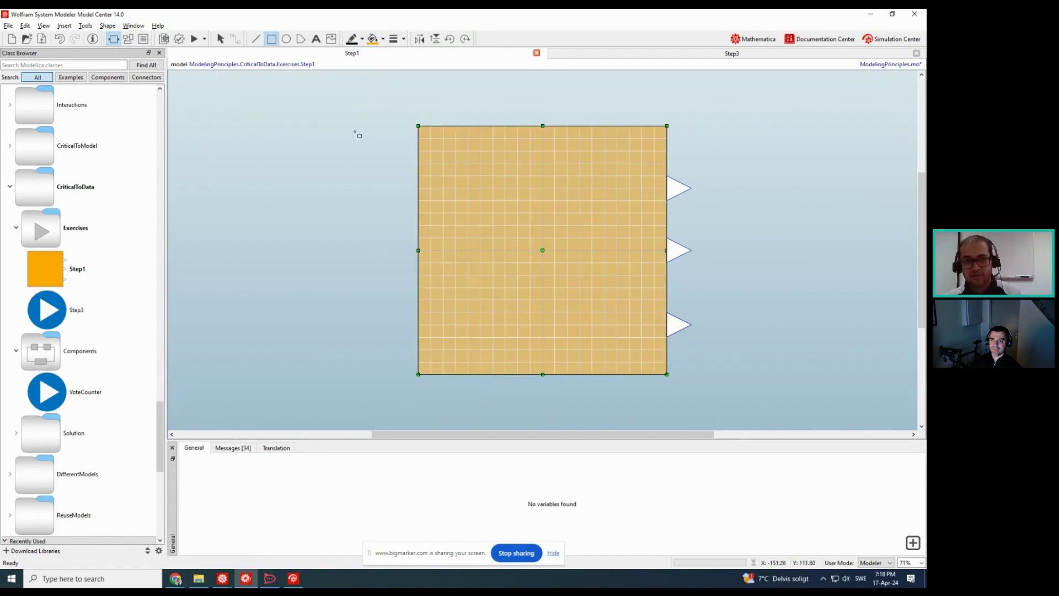
click(357, 134)
Darken the icon rectangle's fill to brownish orange #c18100, and return Step1 to its diagram view
click(383, 40)
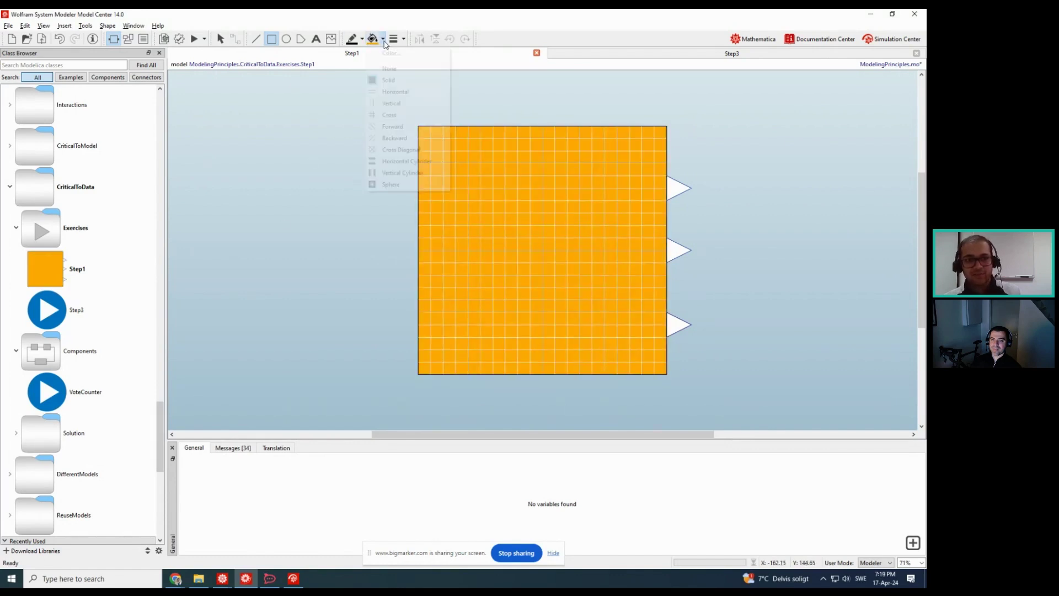
click(389, 53)
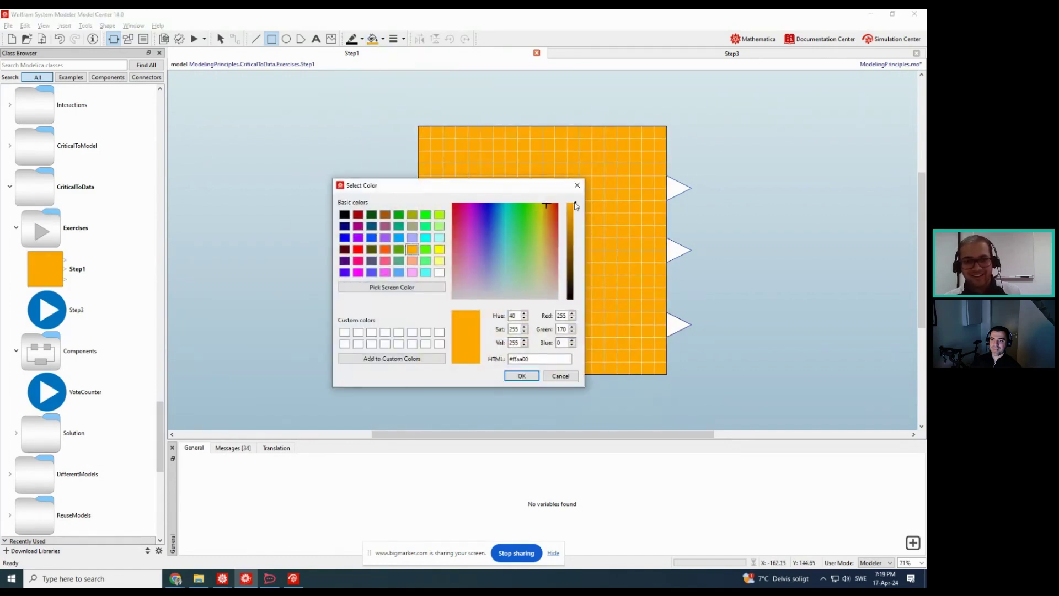
drag(576, 206, 576, 226)
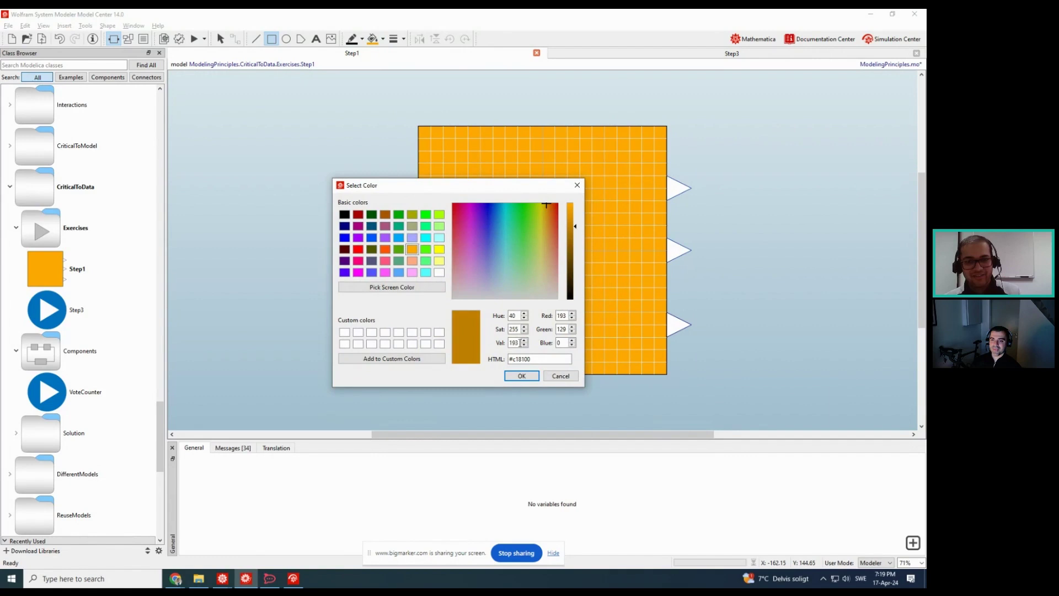
click(521, 377)
click(449, 212)
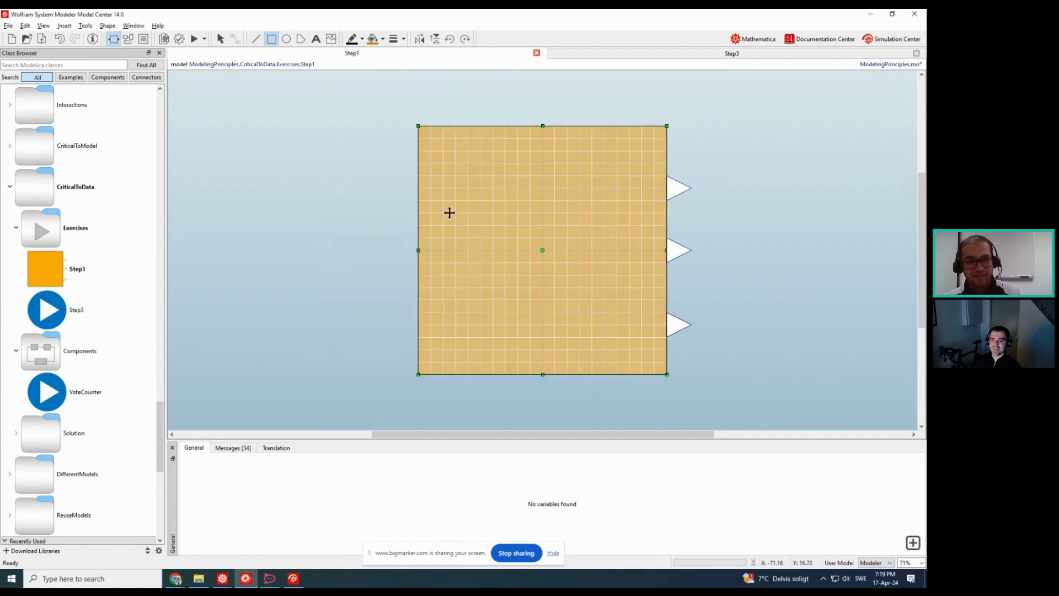
click(372, 39)
click(376, 198)
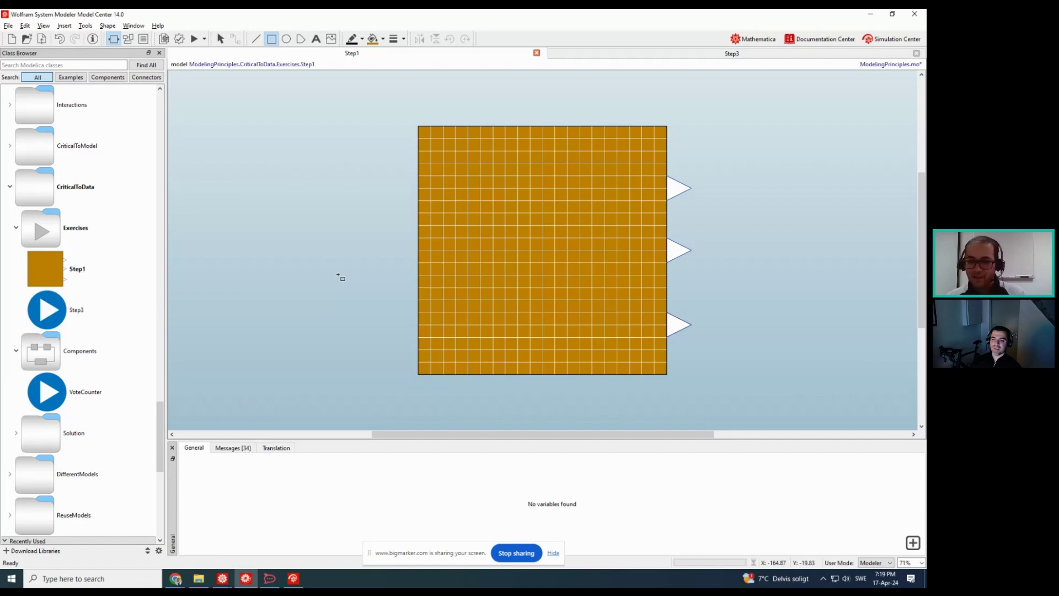
click(56, 282)
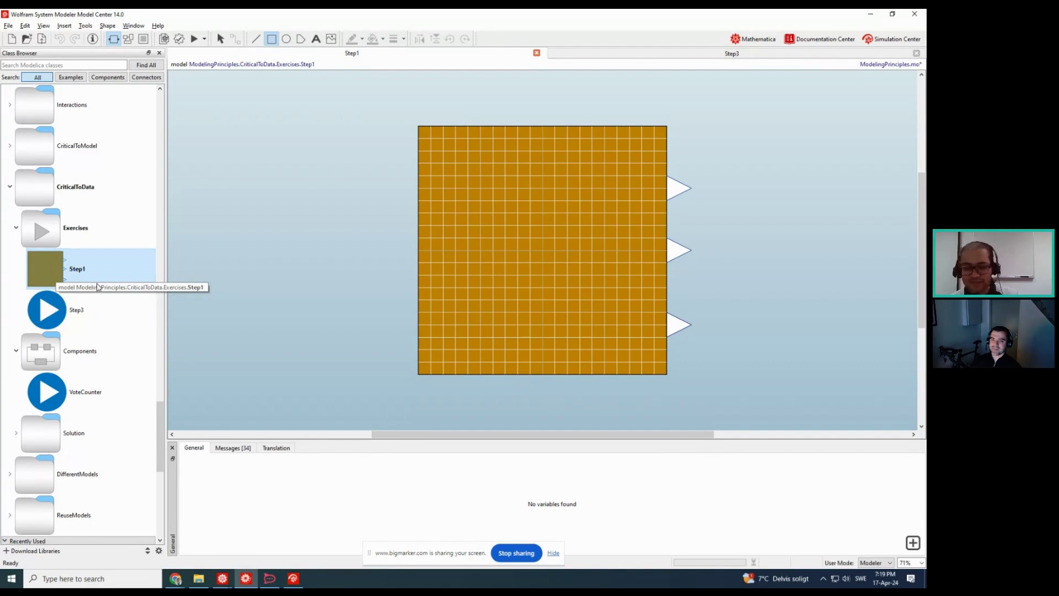
click(134, 42)
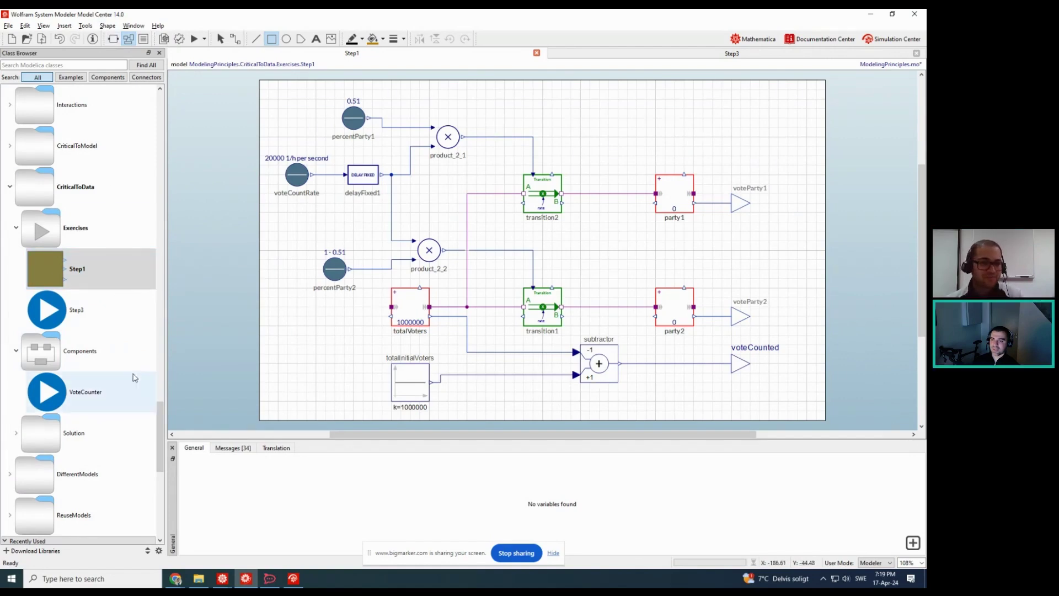
click(109, 392)
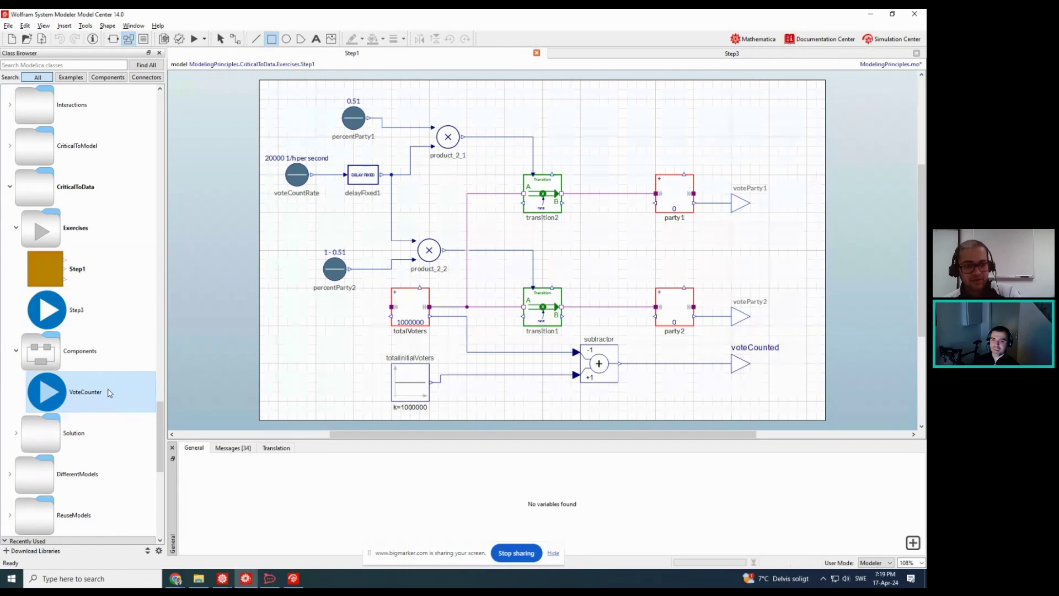
key(Delete)
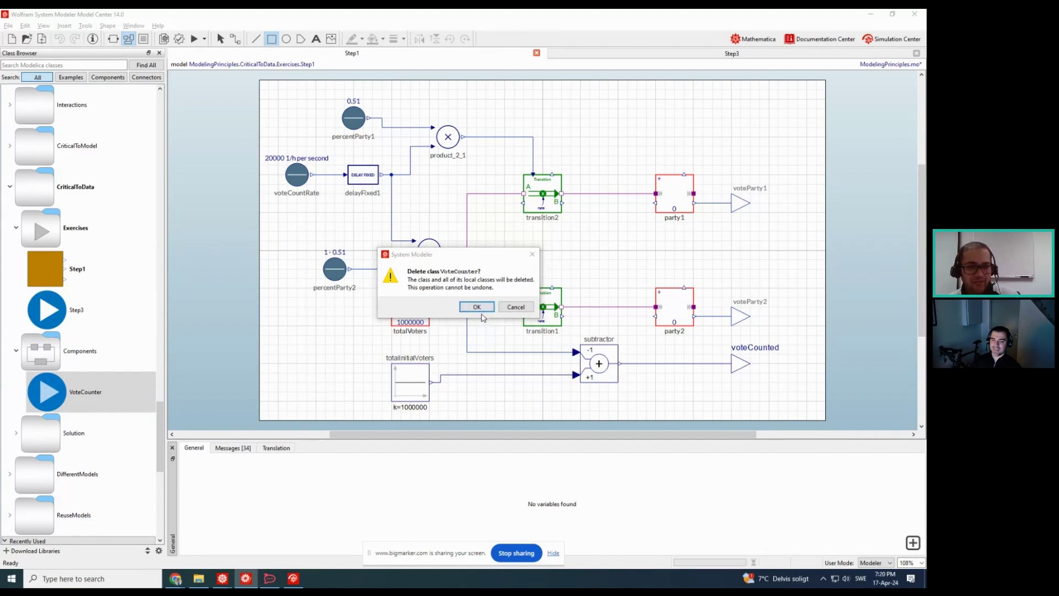
click(511, 306)
Delete the existing VoteCounter class from the Components package of CriticalToData
click(102, 275)
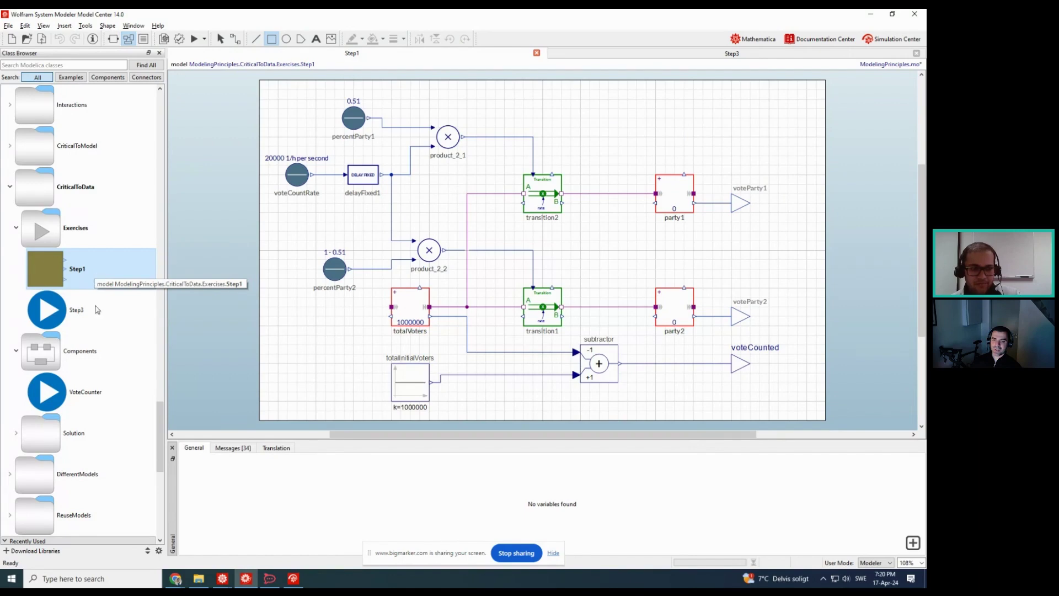
click(94, 391)
key(Delete)
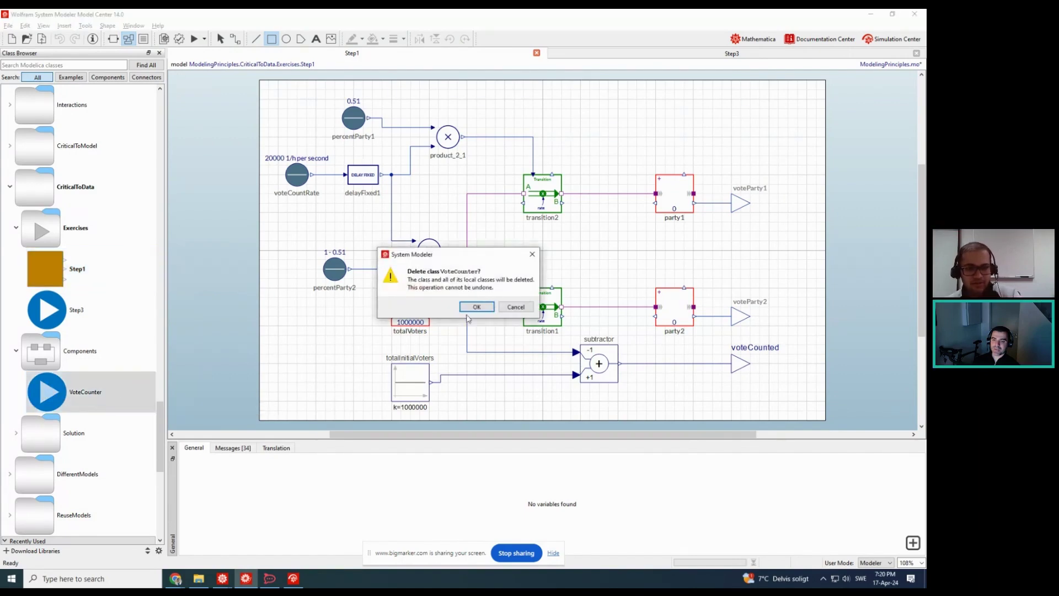
click(475, 308)
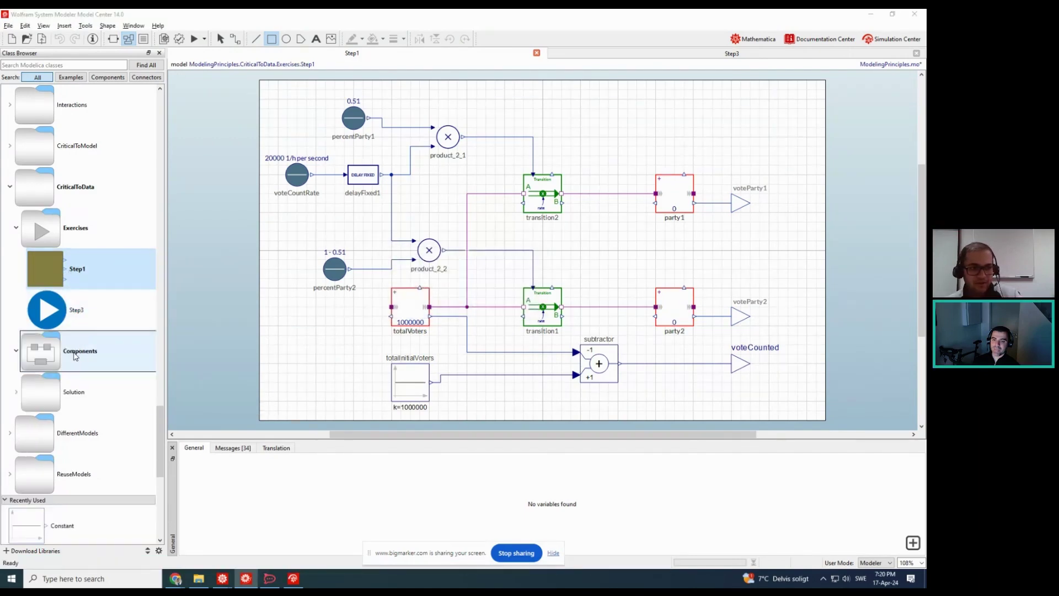
Copy Step1 into the Components package and rename the copy VoteCounter, updating references within the ModelingPrinciples library
drag(75, 355, 76, 356)
click(531, 331)
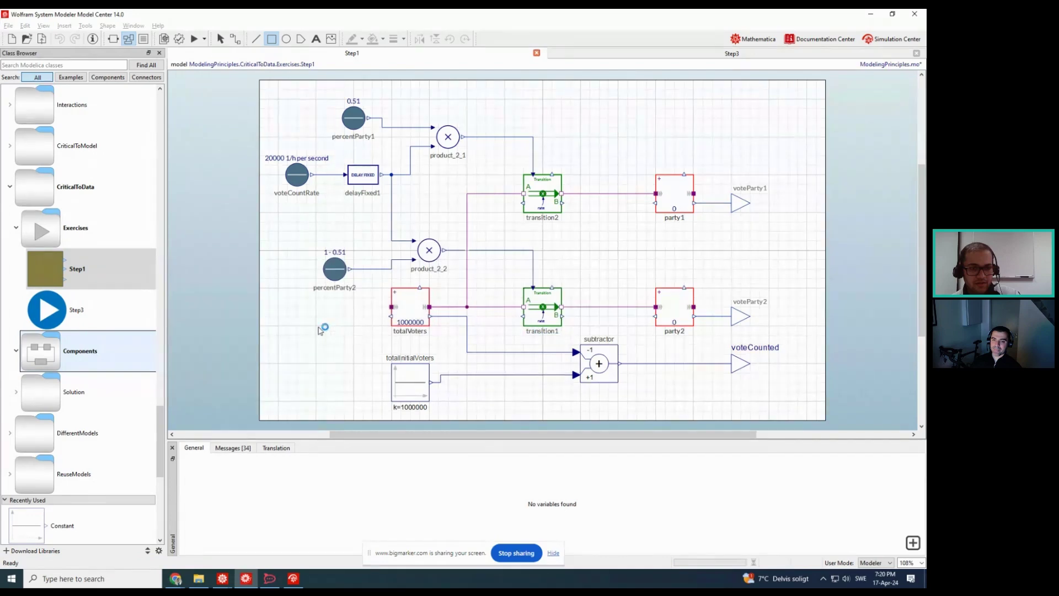
click(117, 409)
key(F2)
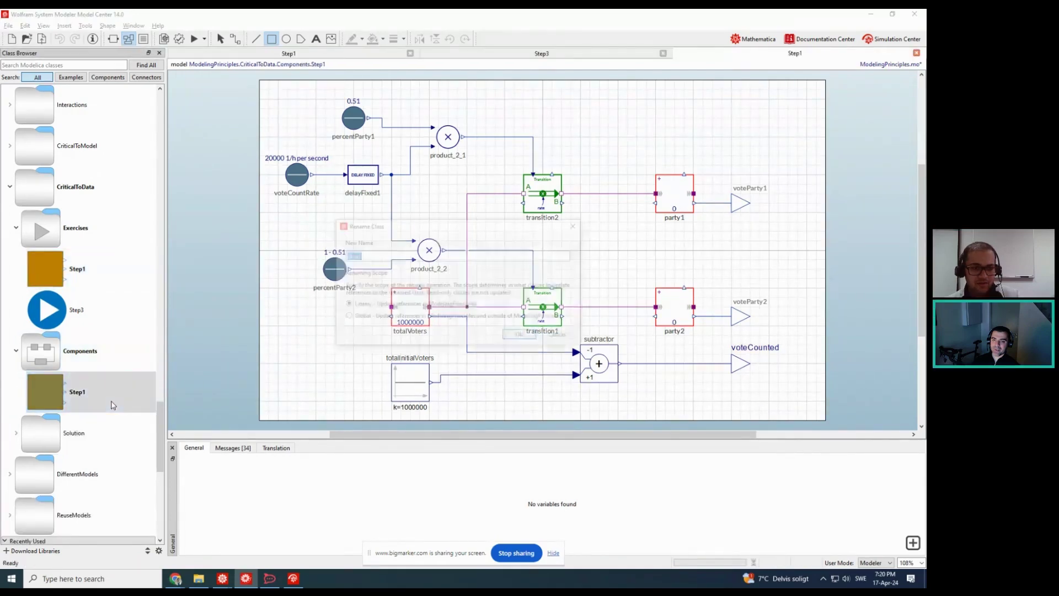
text(Vo)
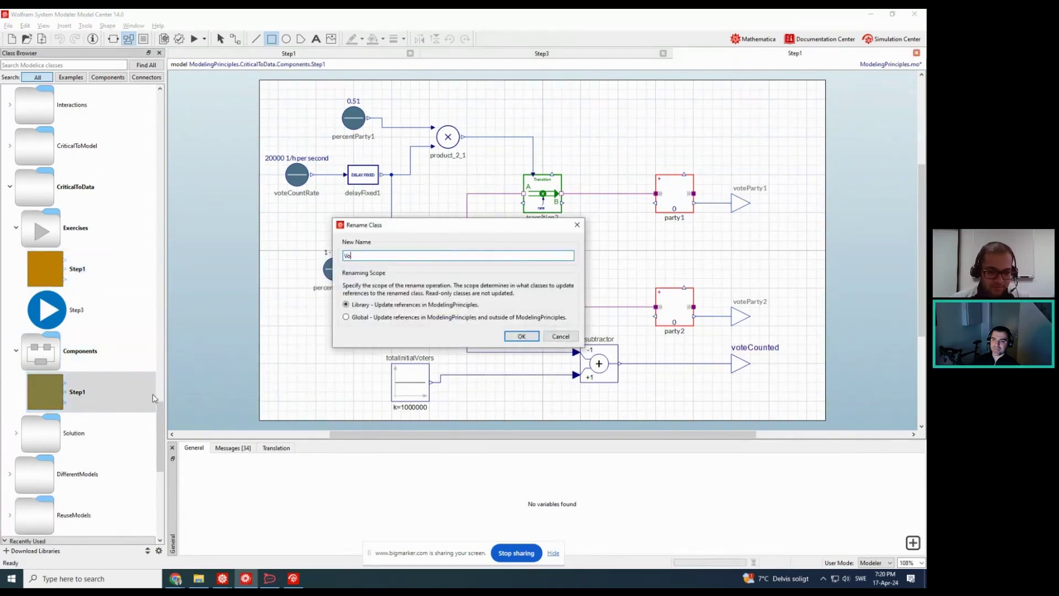
text(teCount)
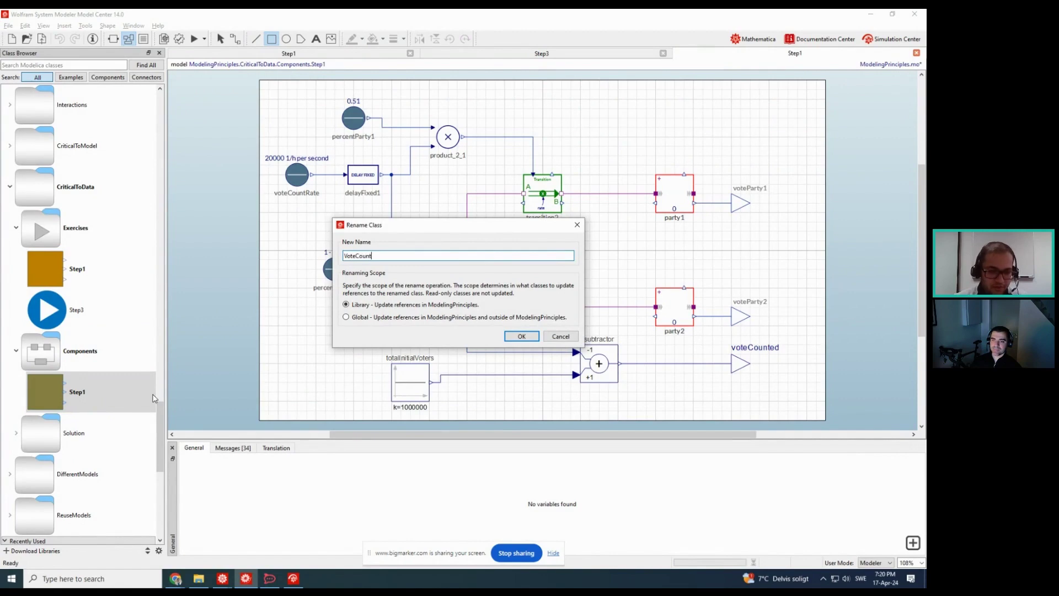
text(er)
click(516, 336)
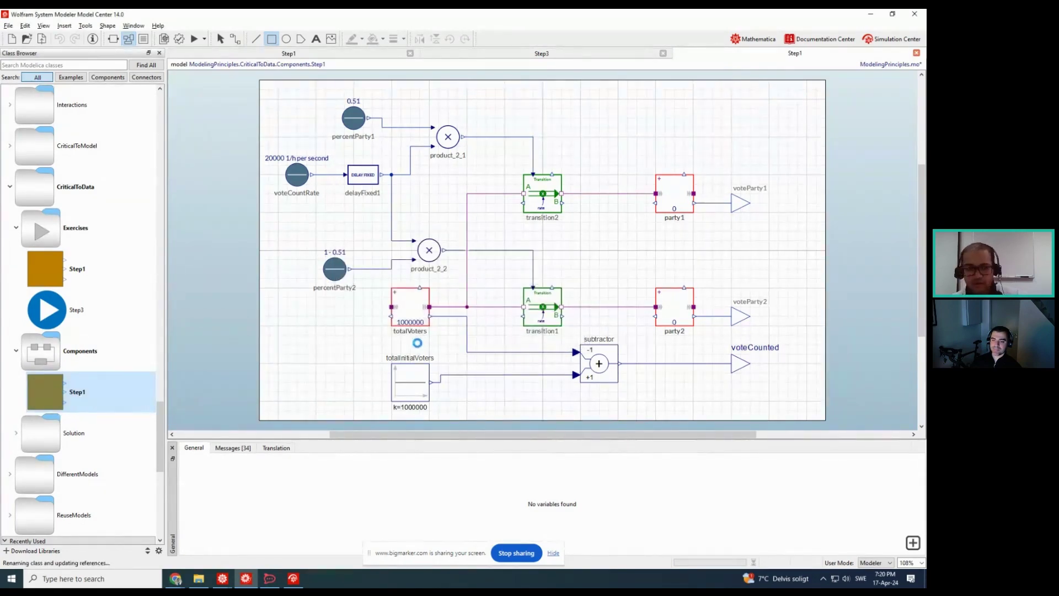
Open the new VoteCounter model, collapse the Exercises package and close all other open models
double_click(103, 395)
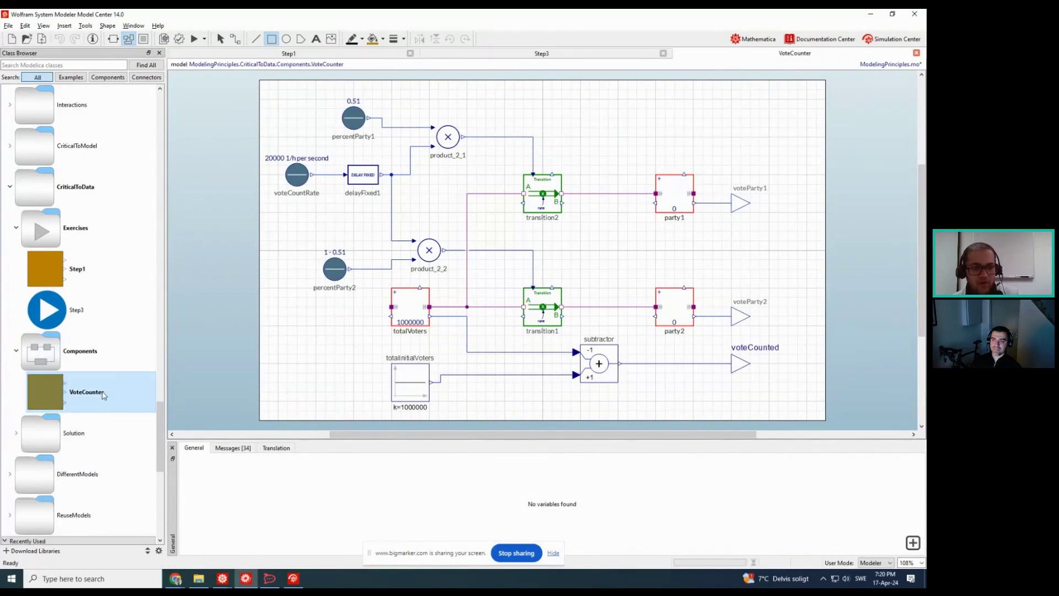
click(17, 229)
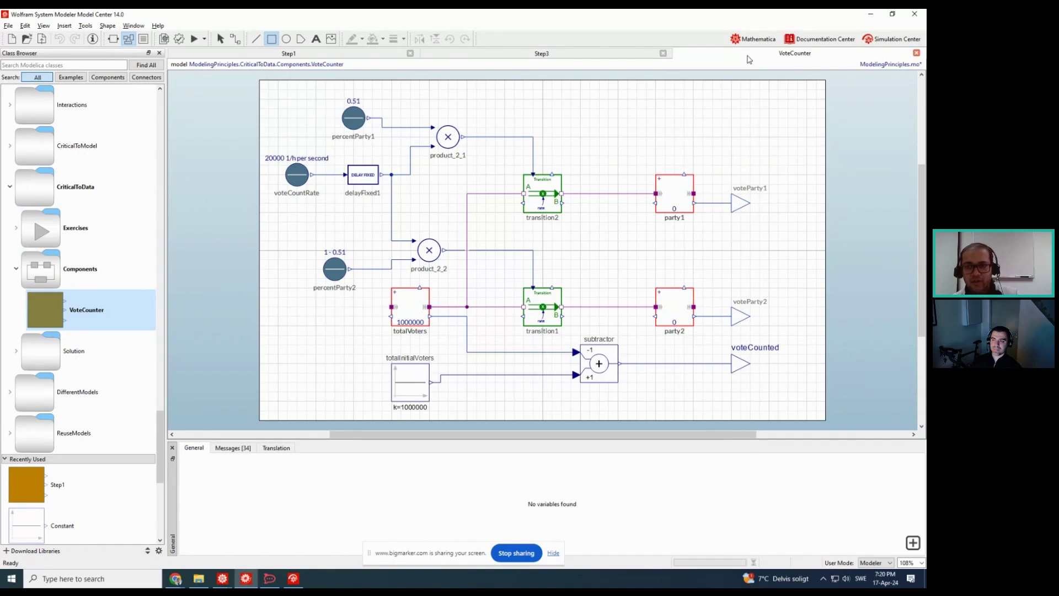
right_click(748, 57)
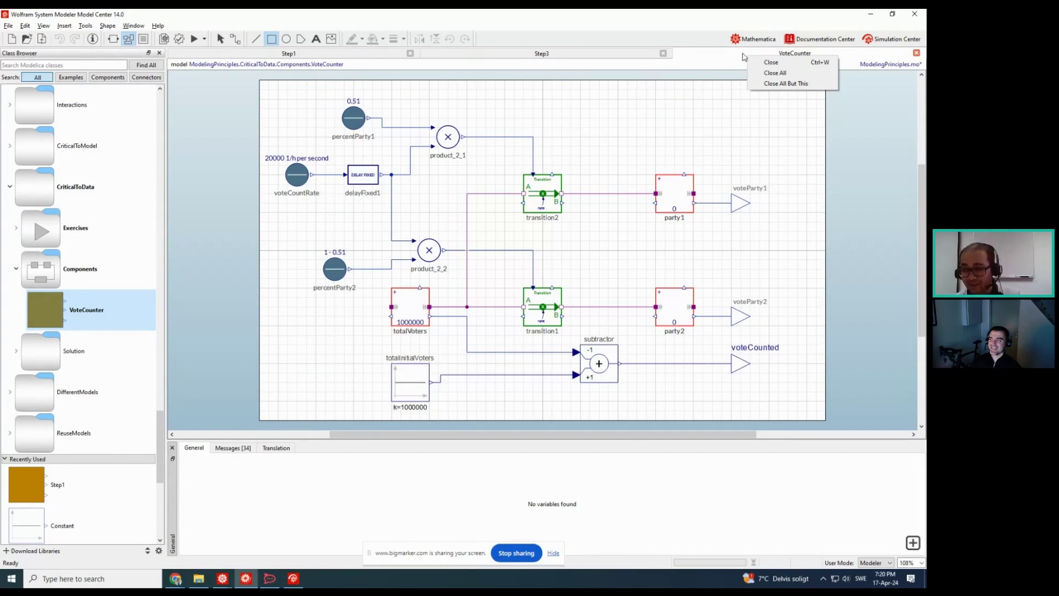
click(742, 54)
right_click(742, 53)
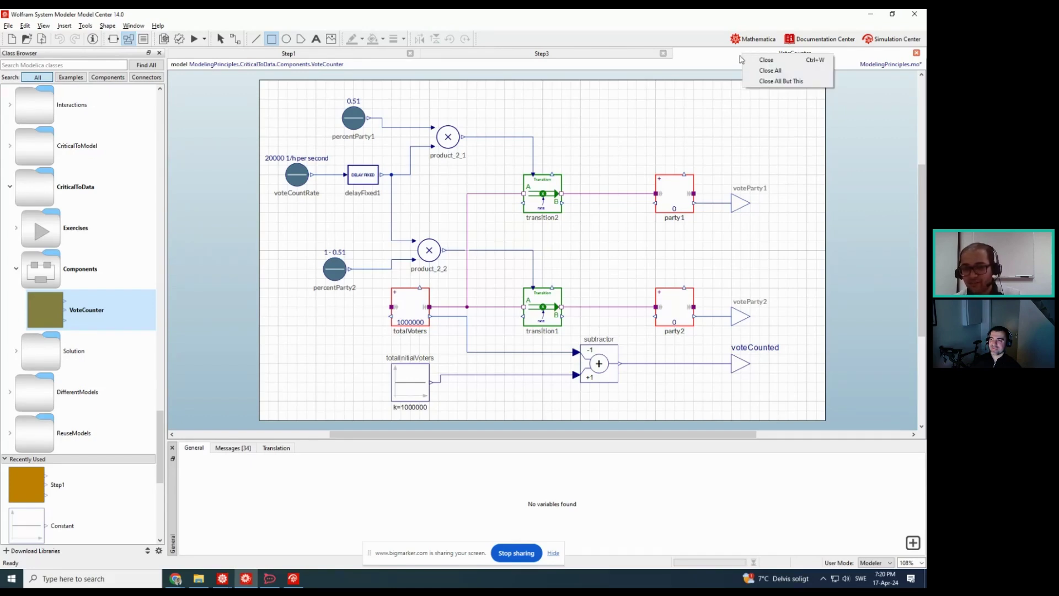
click(779, 81)
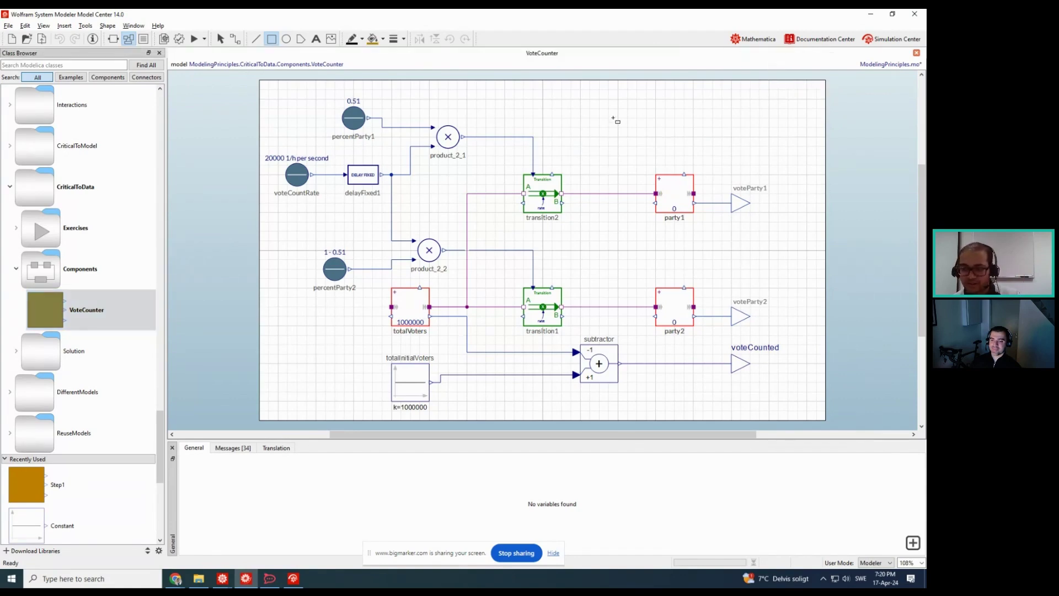
key(Escape)
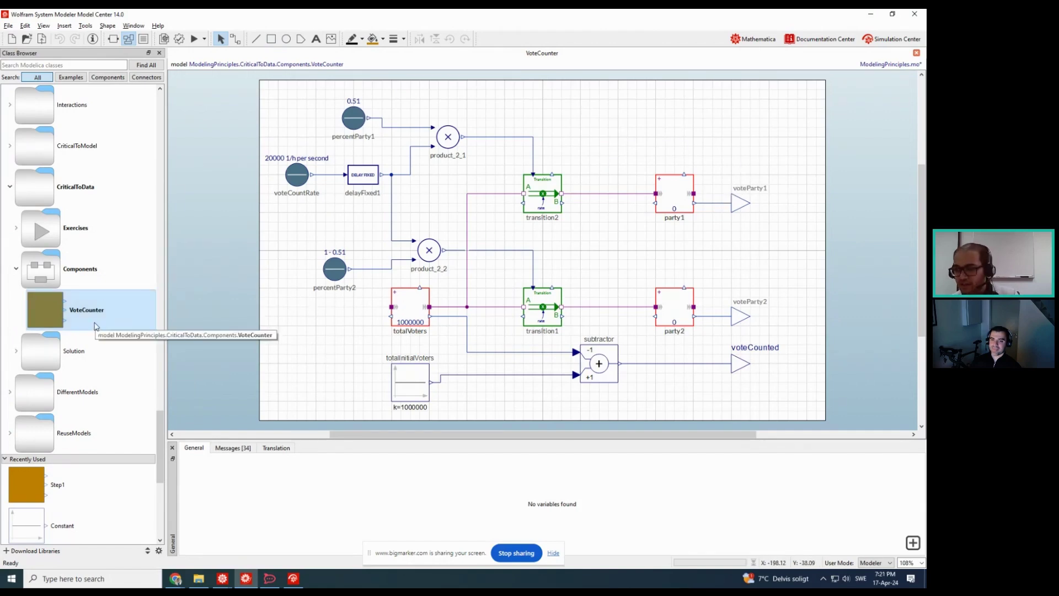
Inspect VoteCounter's icon view with its filled rectangle and three output connectors
click(113, 38)
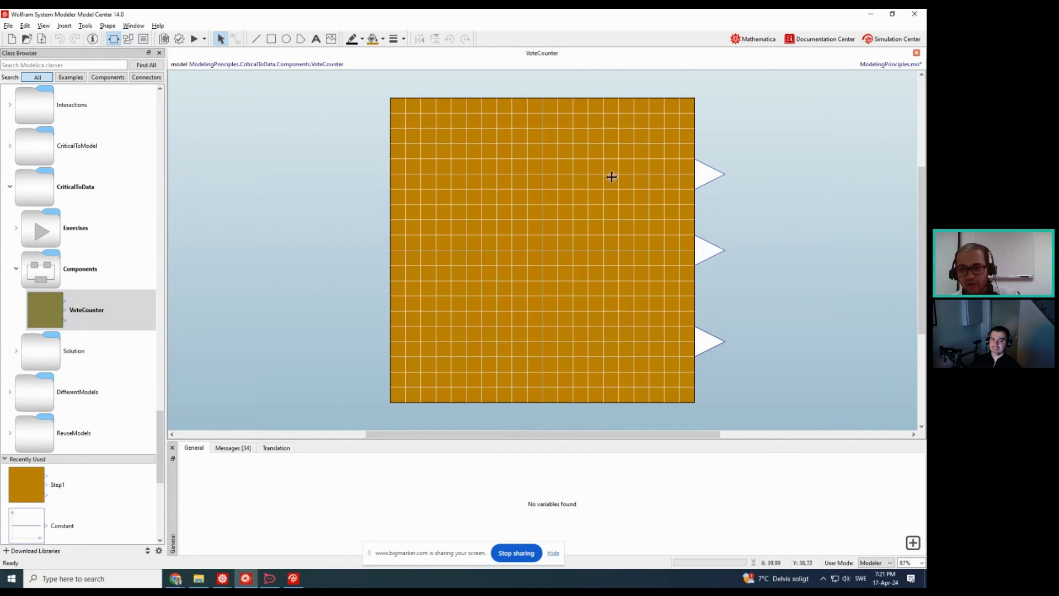
scroll(499, 243, up, 1)
scroll(500, 244, down, 2)
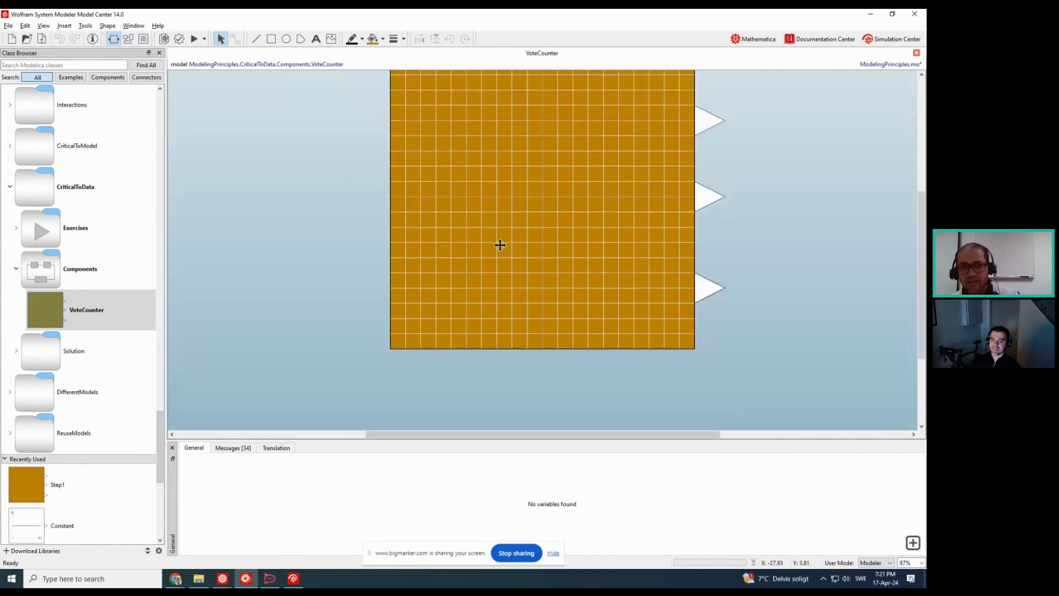
scroll(472, 251, up, 1)
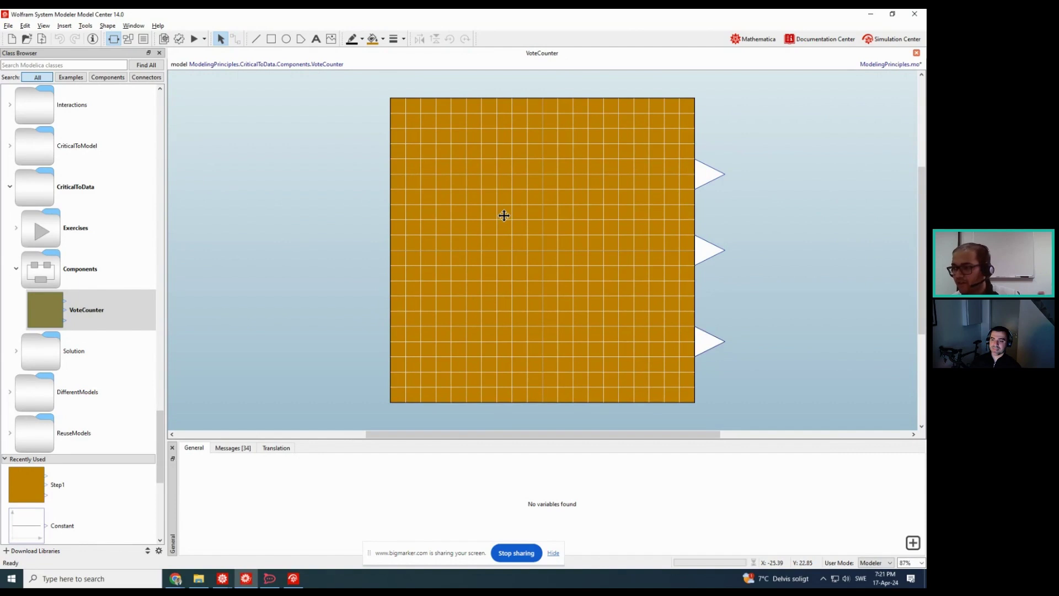
click(318, 41)
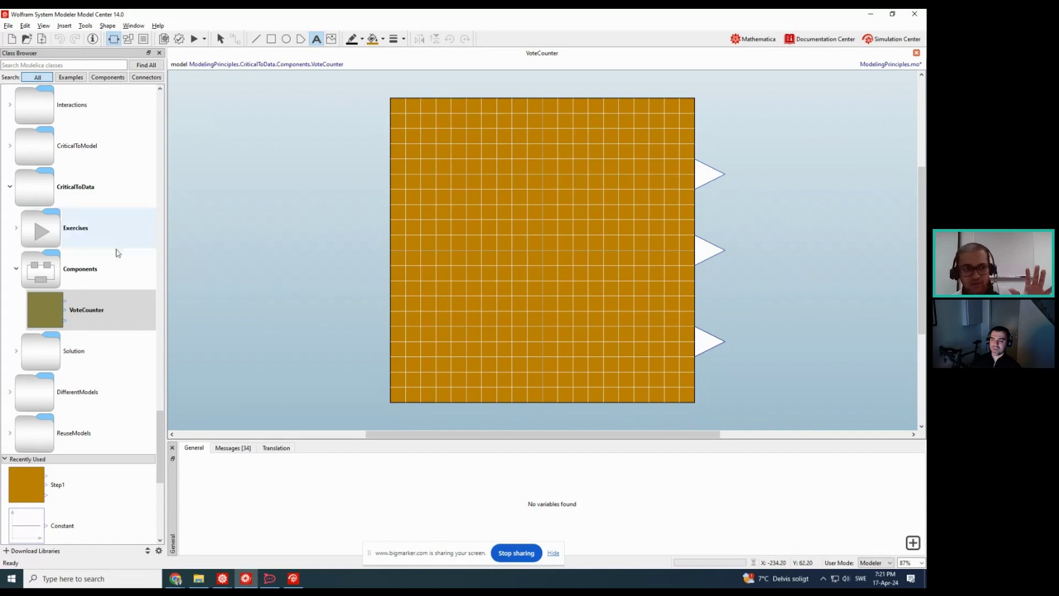
click(95, 313)
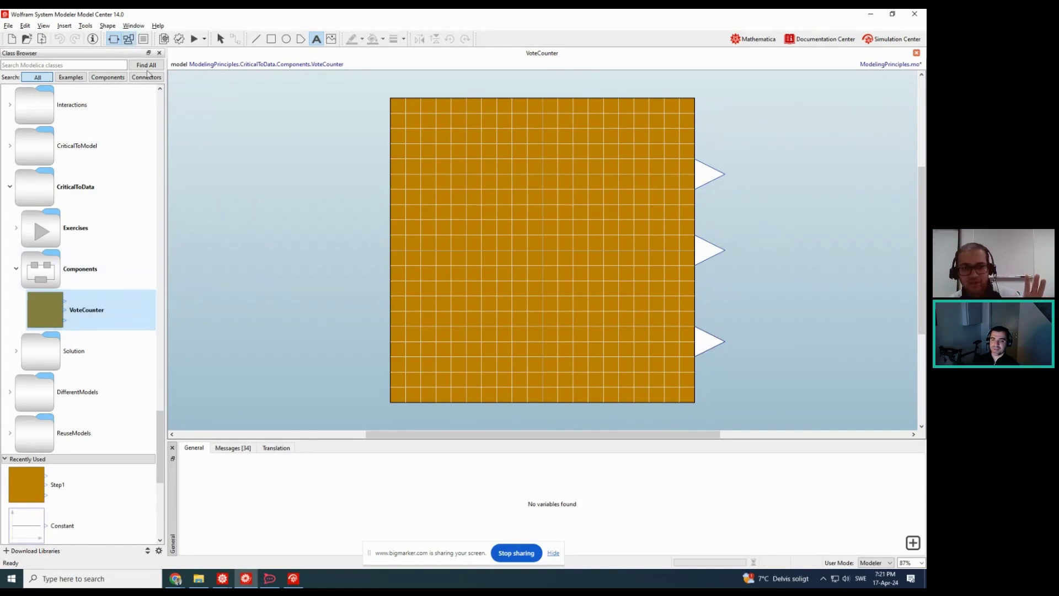
Switch VoteCounter to its diagram view and examine the parameters of the voteCountRate and percentParty1 blocks
click(128, 38)
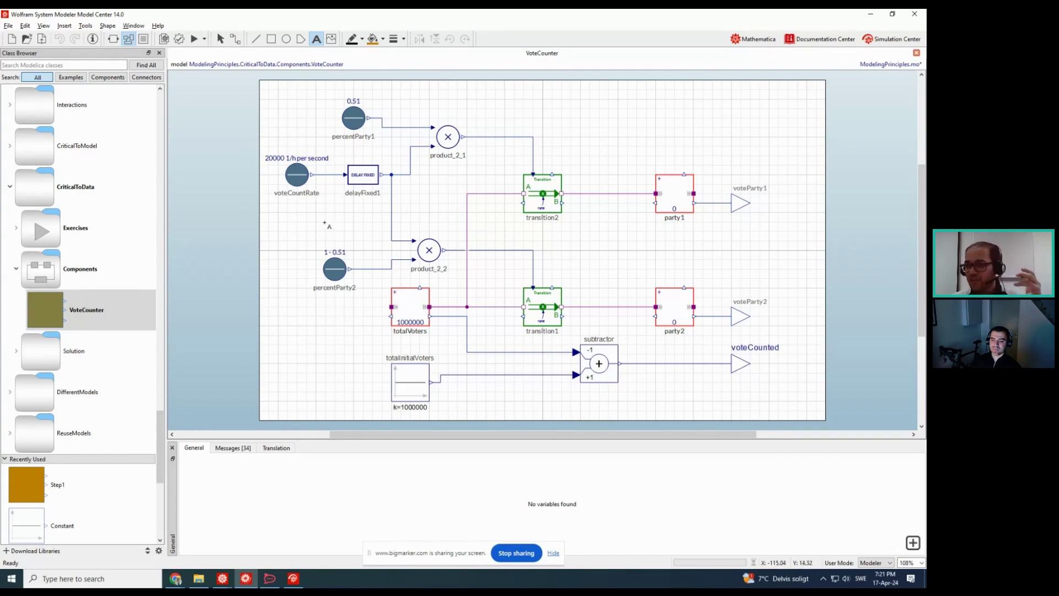
key(Escape)
click(294, 174)
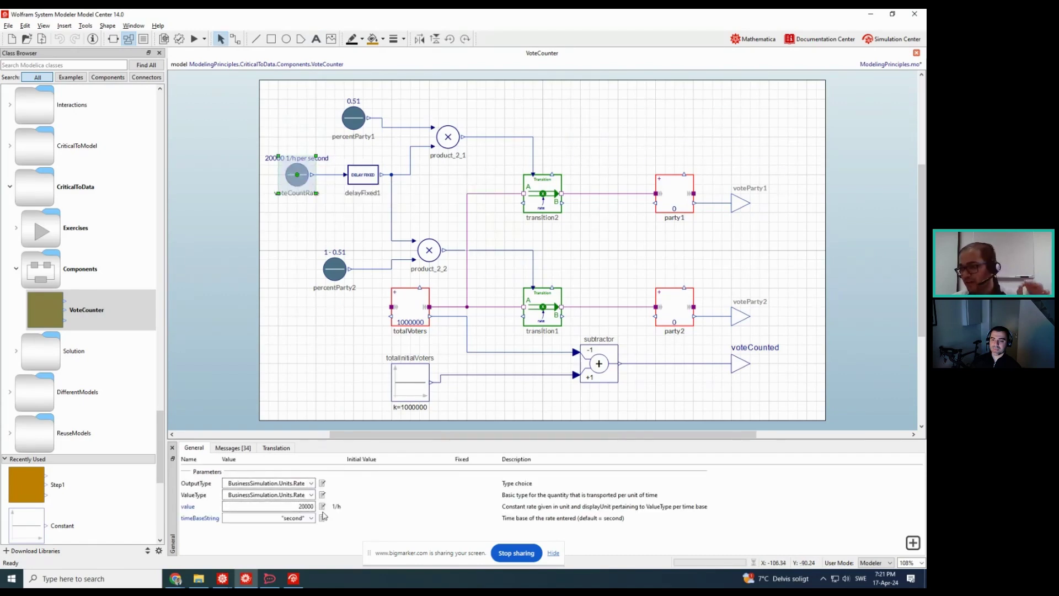
click(353, 126)
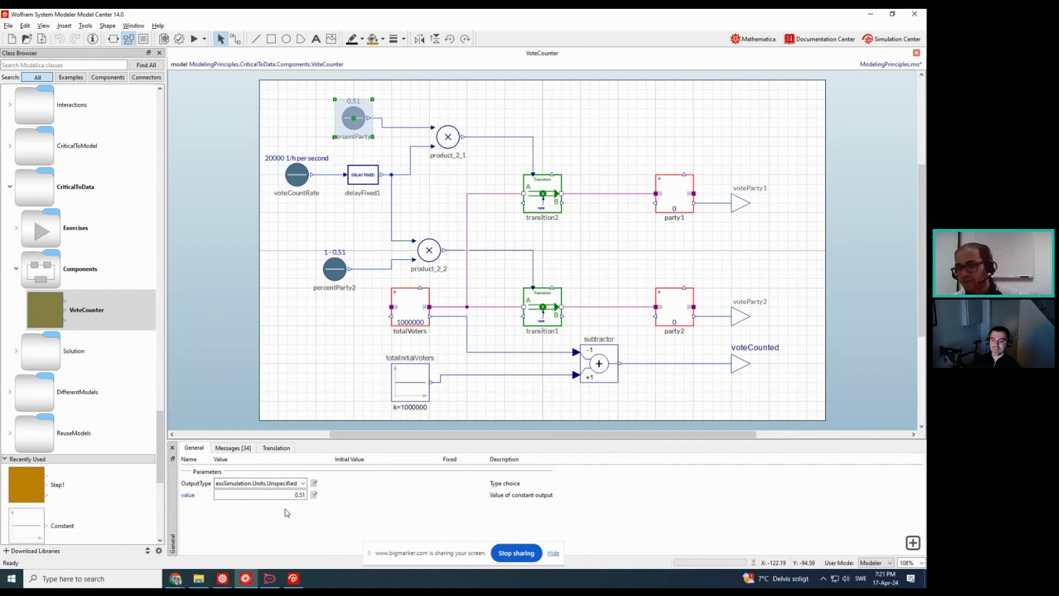
click(295, 401)
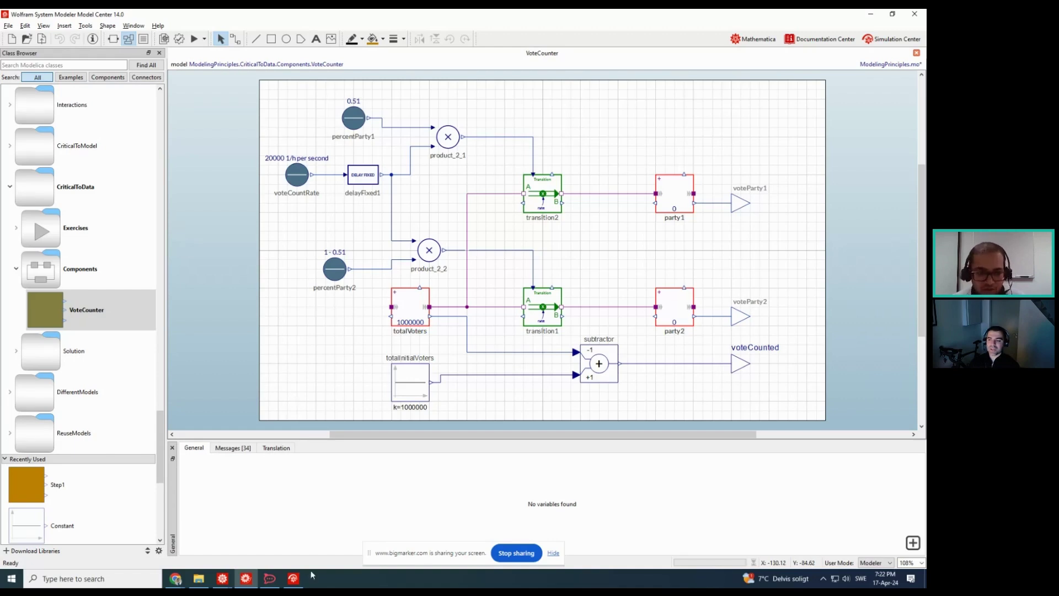
Enlarge the parameter area slightly and examine the connectors of the party2 stock up close
drag(306, 432, 306, 415)
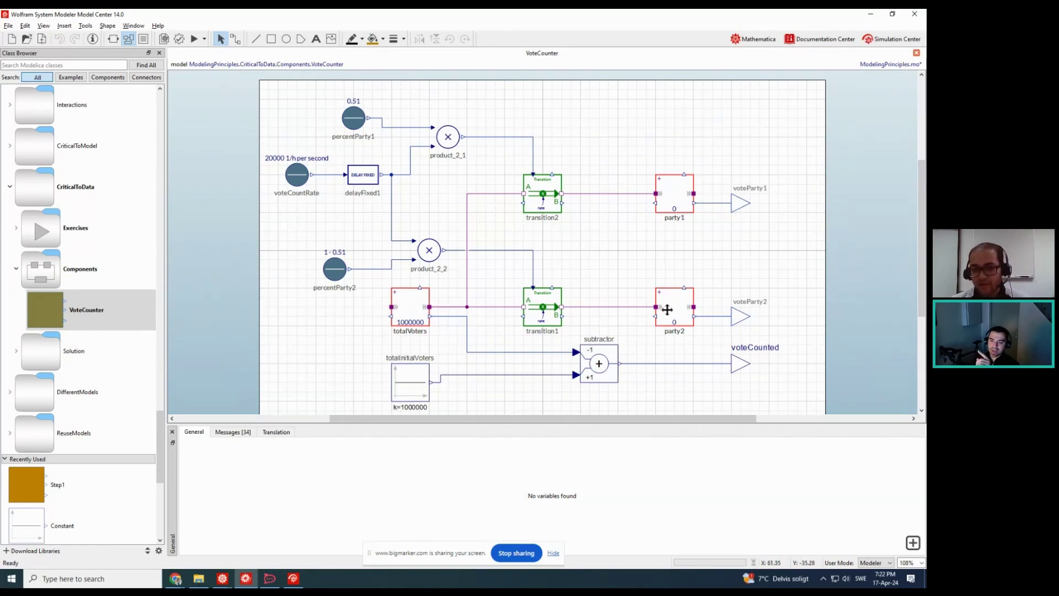
scroll(686, 308, up, 6)
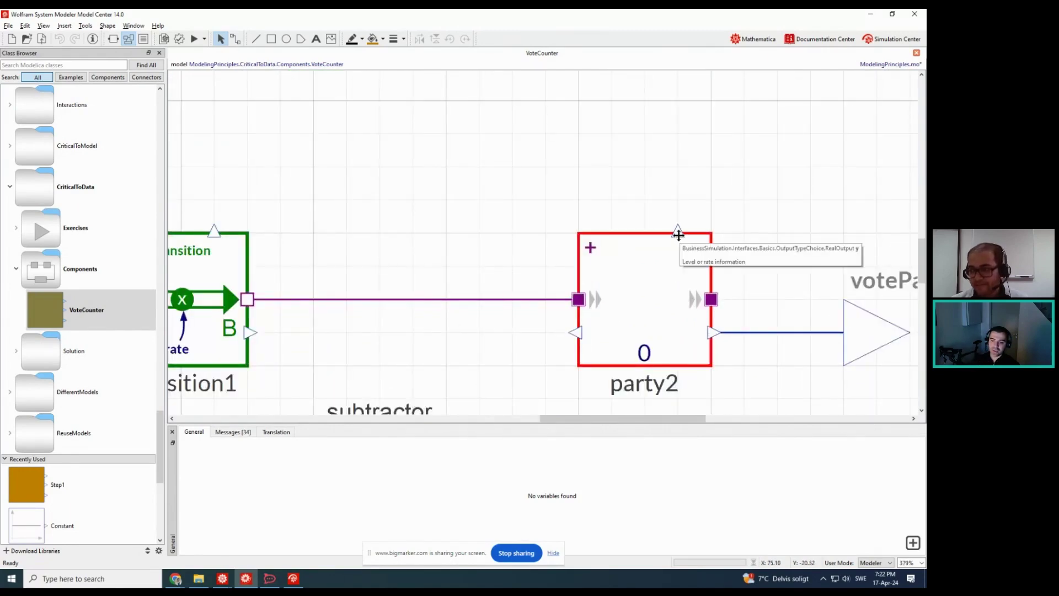
scroll(668, 262, down, 1)
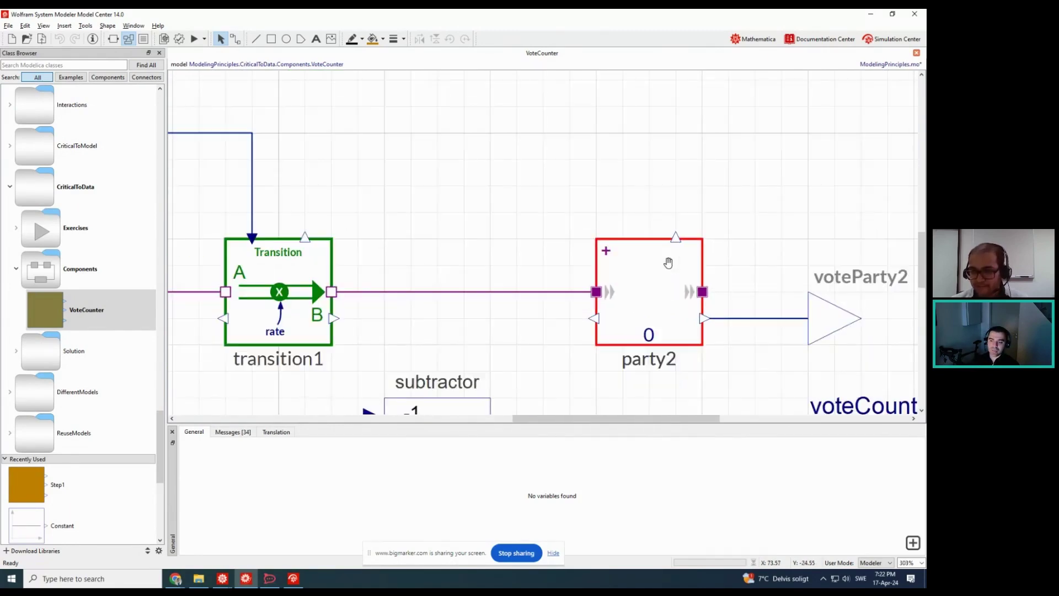
scroll(667, 262, down, 5)
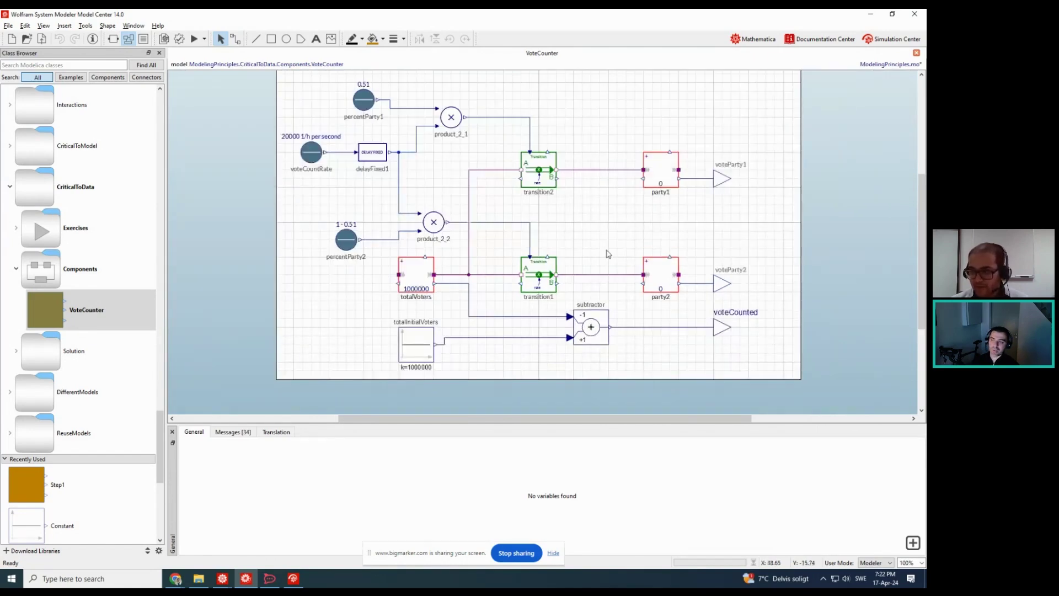
key(ctrl+0)
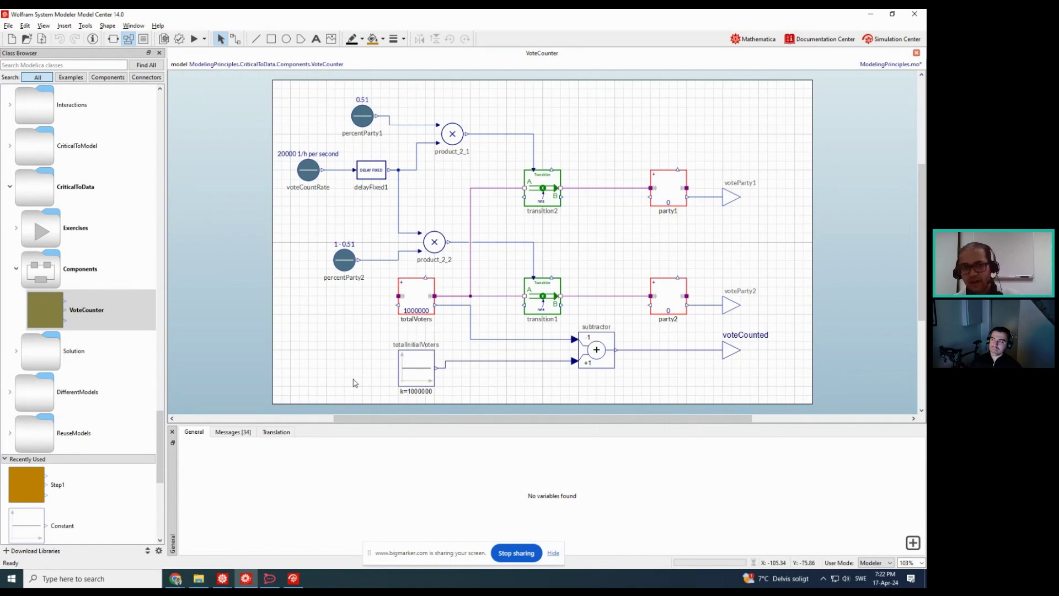
Review the inputs that need exposing by inspecting voteCountRate, delayFixed1 and percentParty1, leaving nothing selected
click(309, 177)
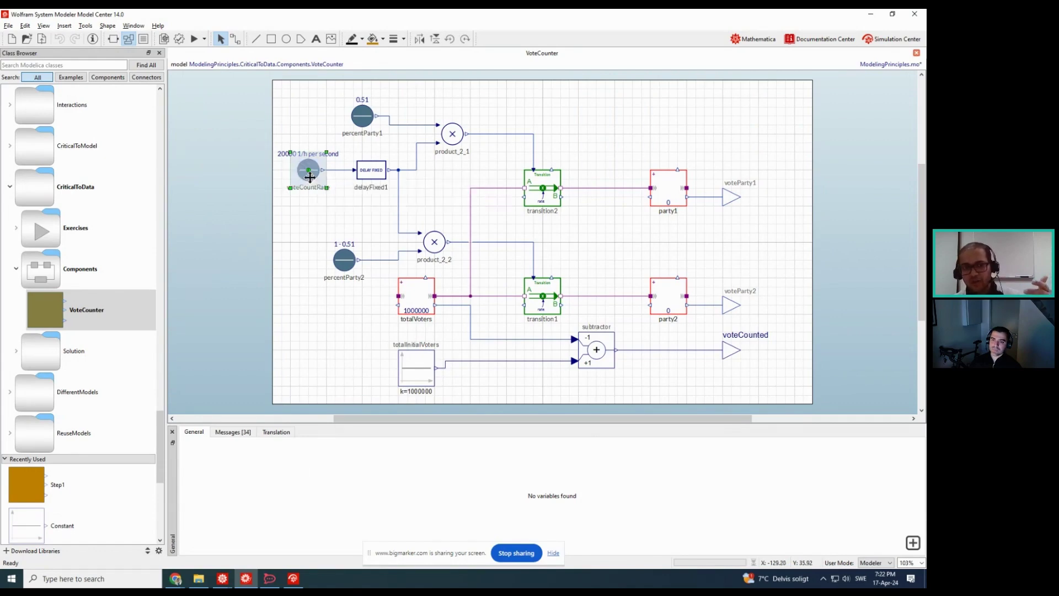
click(369, 175)
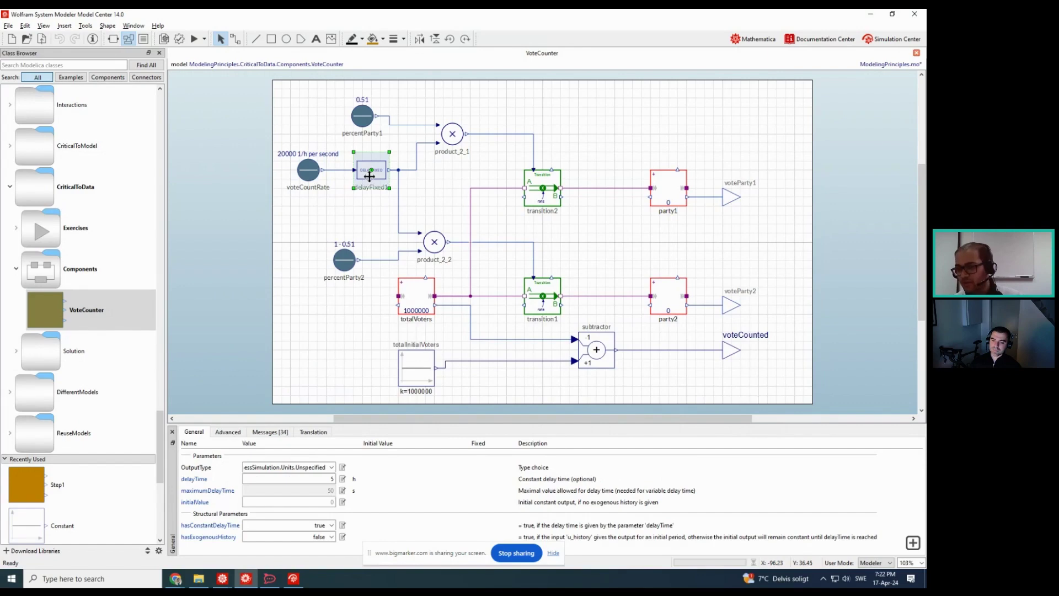
click(364, 125)
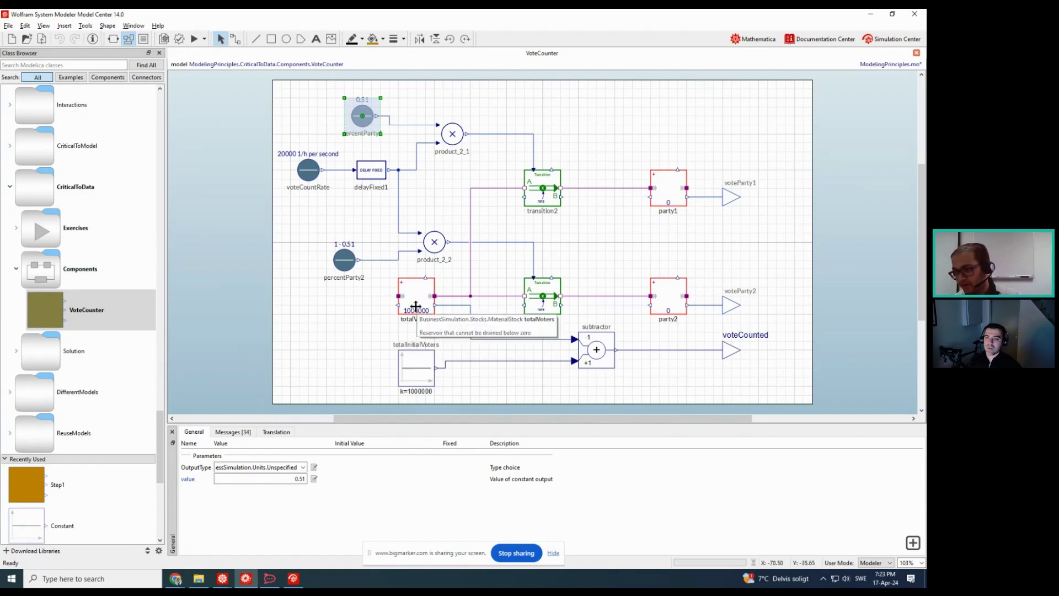
click(336, 331)
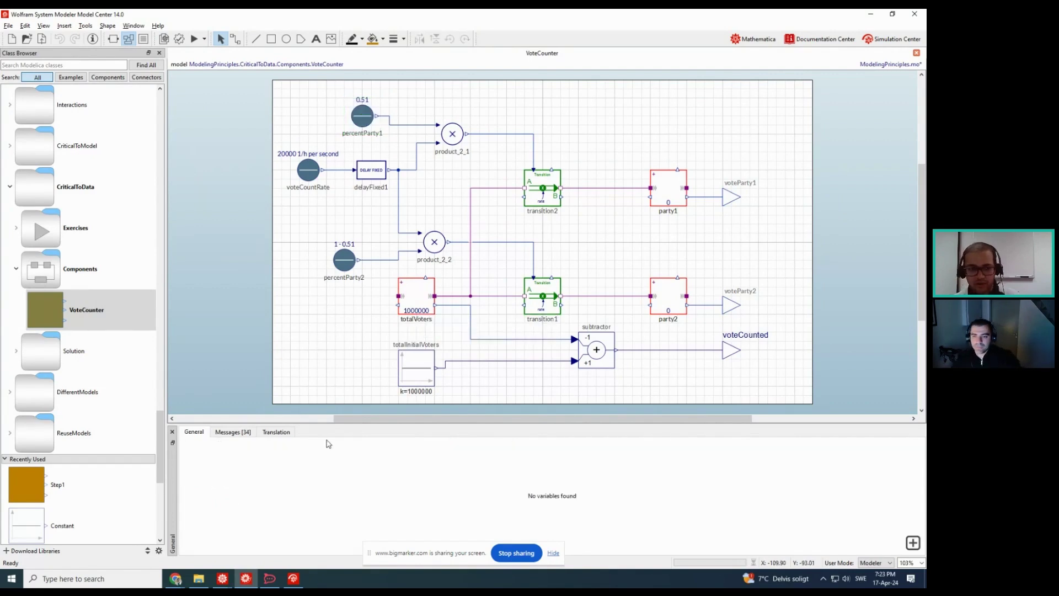
right_click(248, 467)
mouse_move(265, 473)
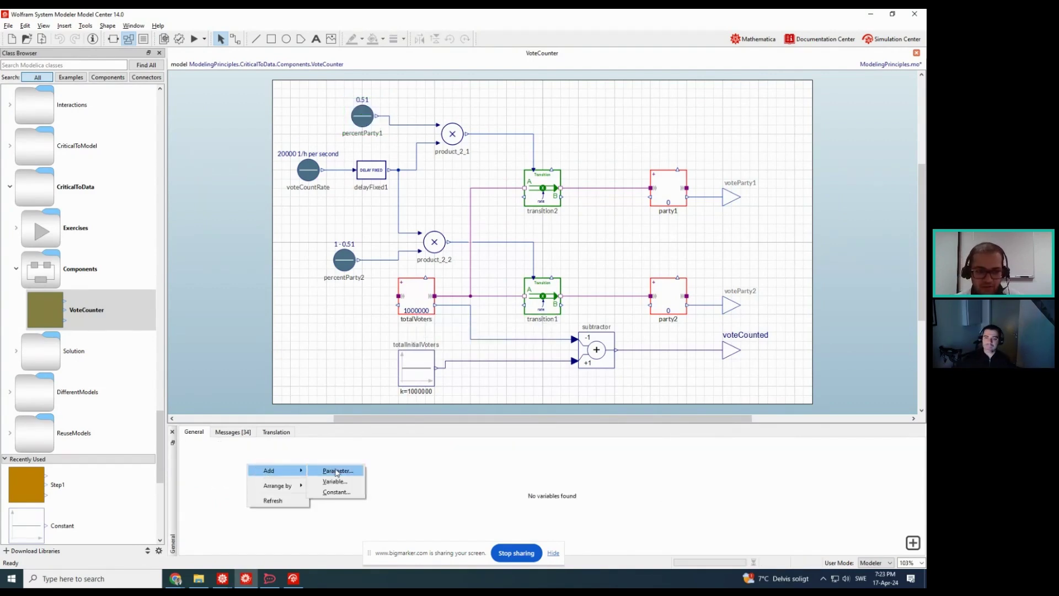
click(237, 453)
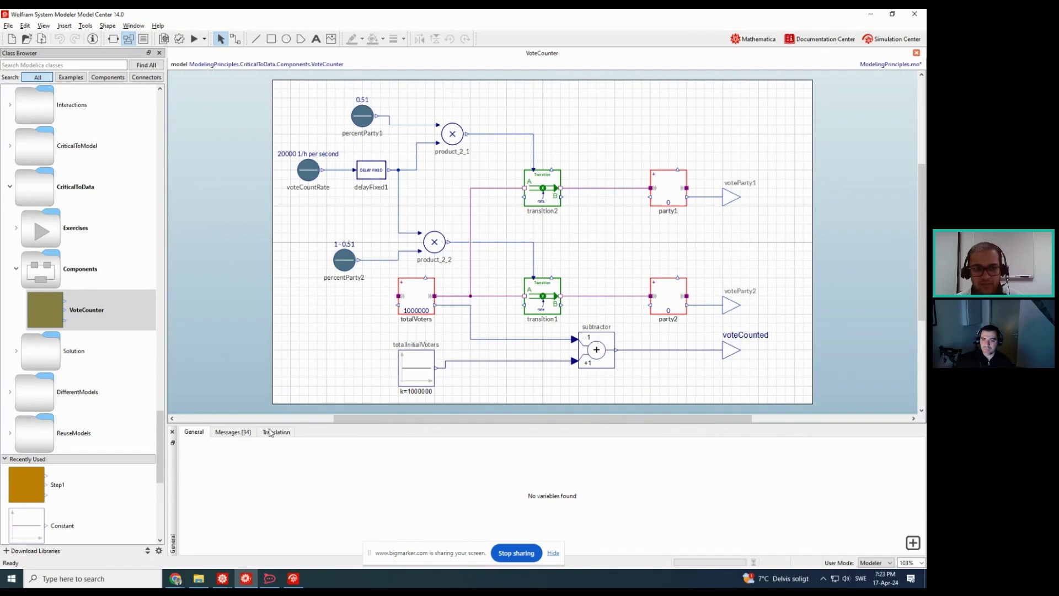
Try to add a parameter named totalVoters to the VoteCounter model, declining to replace the existing component of that name
right_click(252, 466)
mouse_move(289, 470)
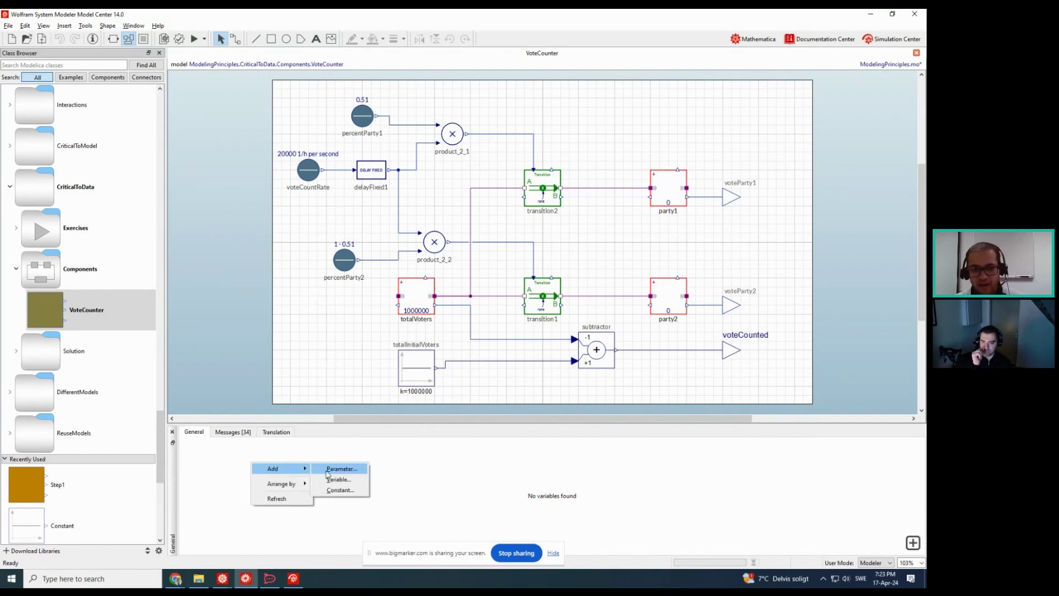
click(333, 470)
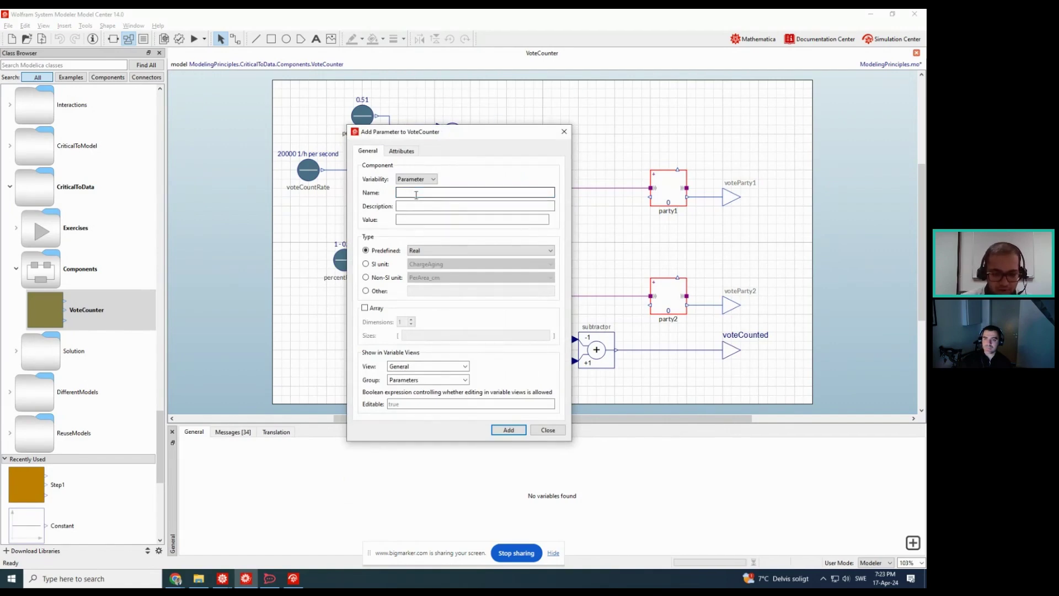
text(otalVoters)
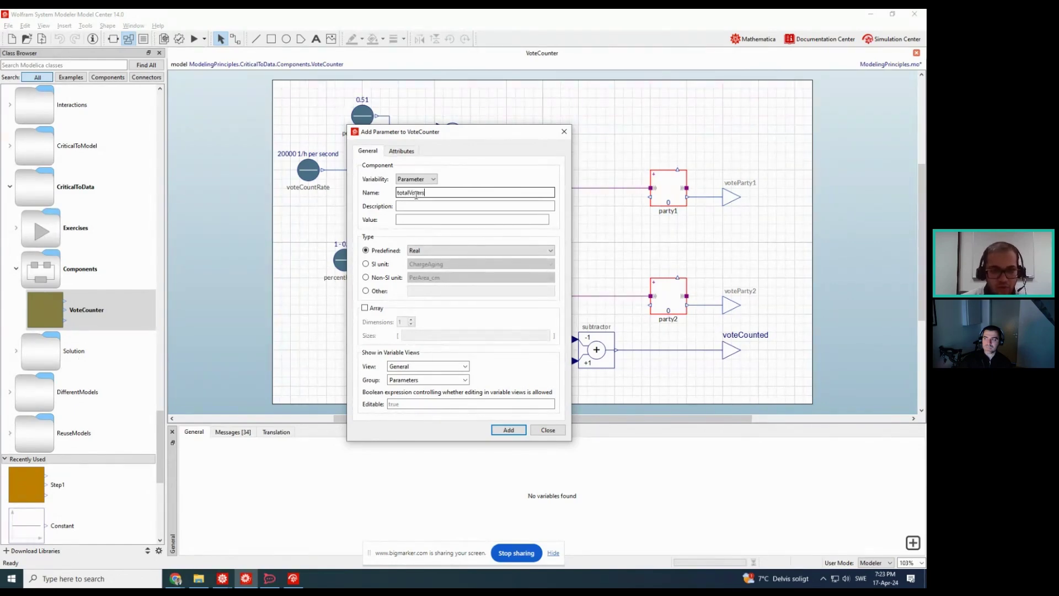
click(510, 430)
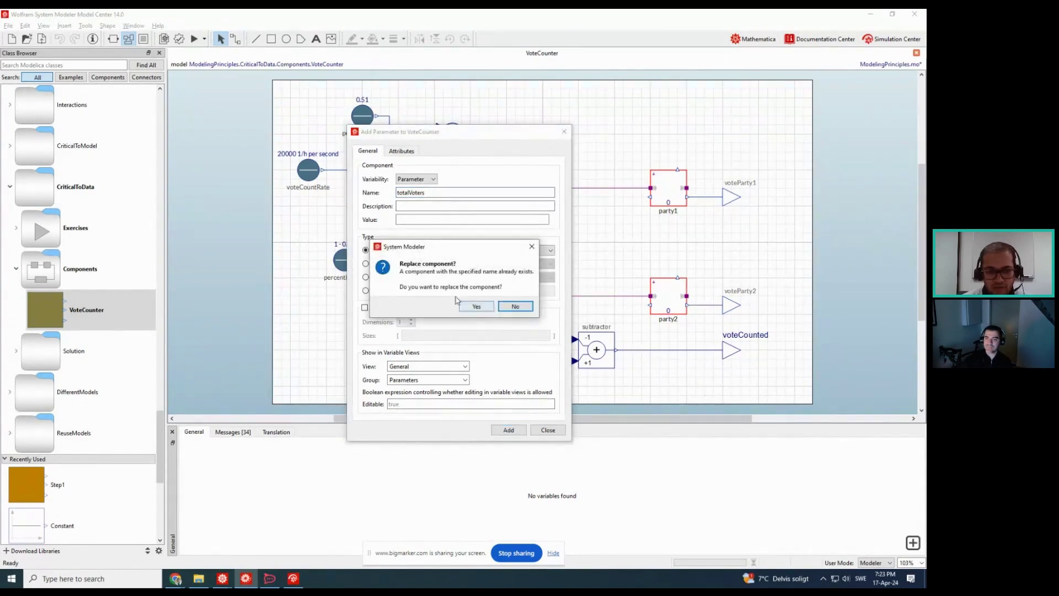
click(507, 308)
click(508, 307)
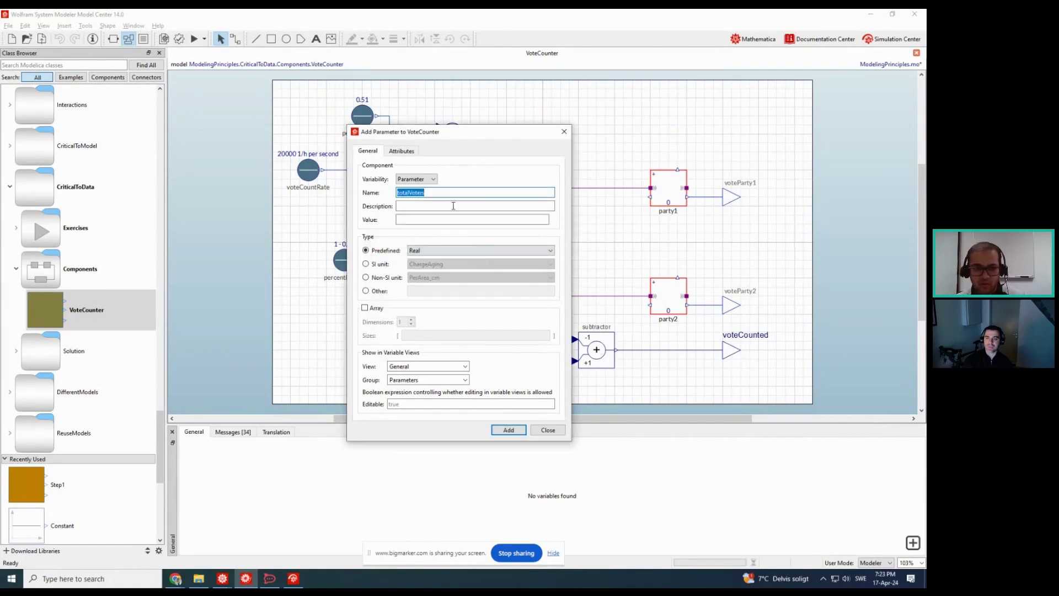
Rename the new parameter totalEligibleVoters and add it to VoteCounter as type Real
click(451, 193)
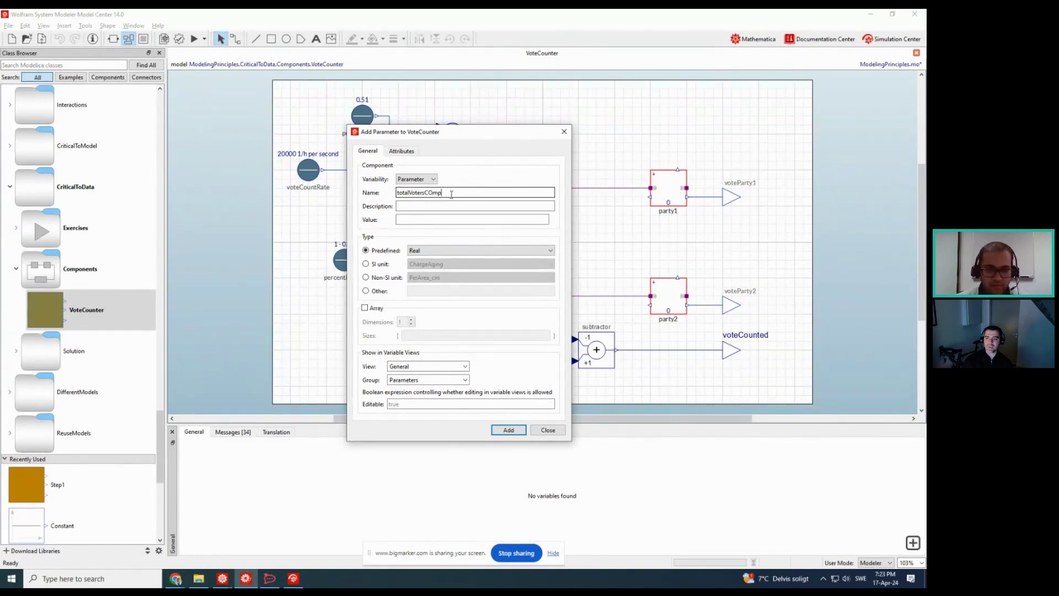
key(BackSpace)
key(BackSpace)
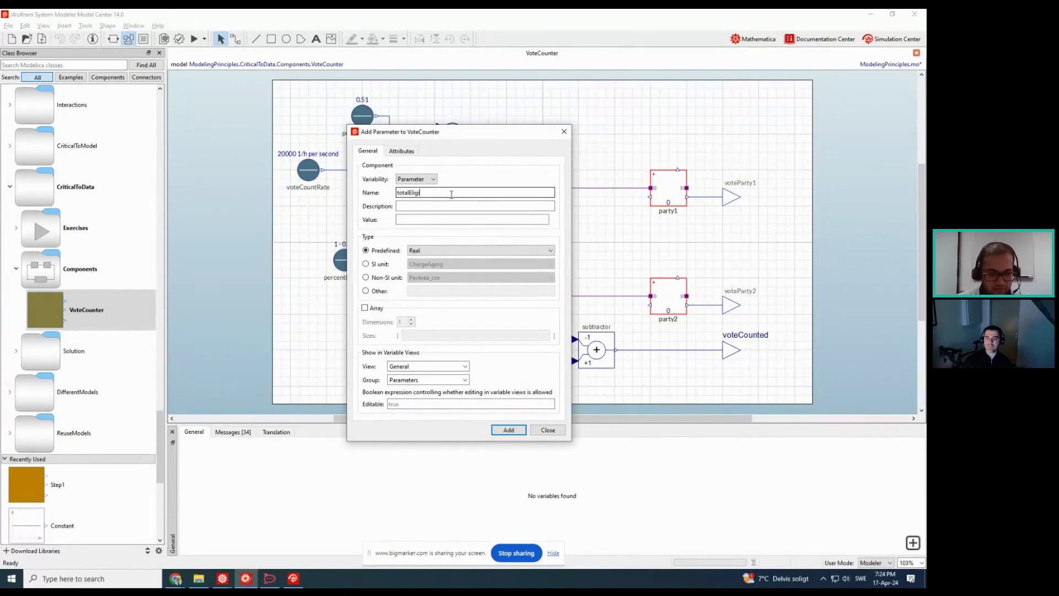
text(ters)
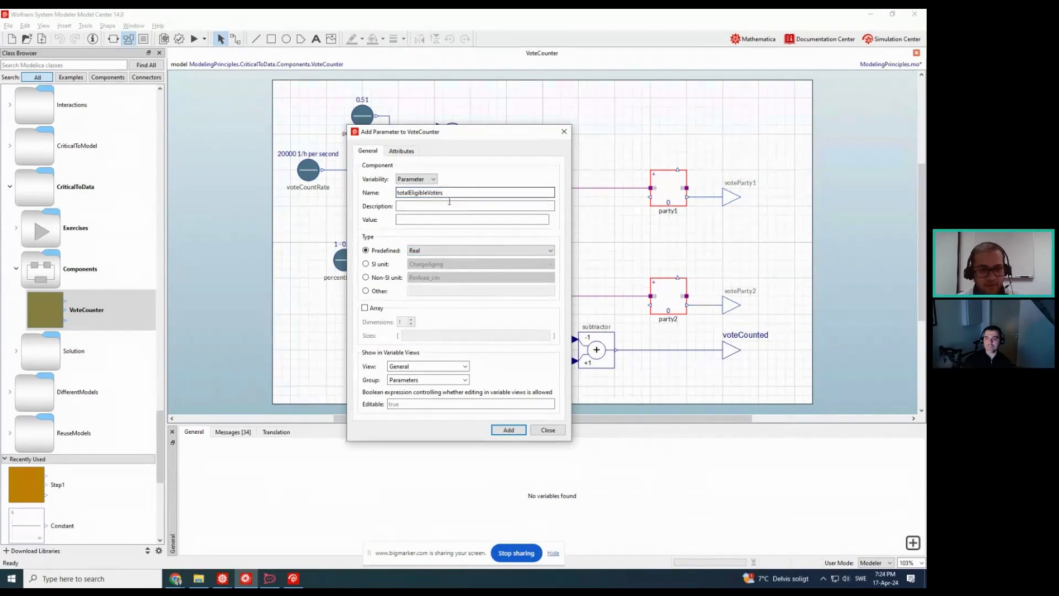
click(509, 430)
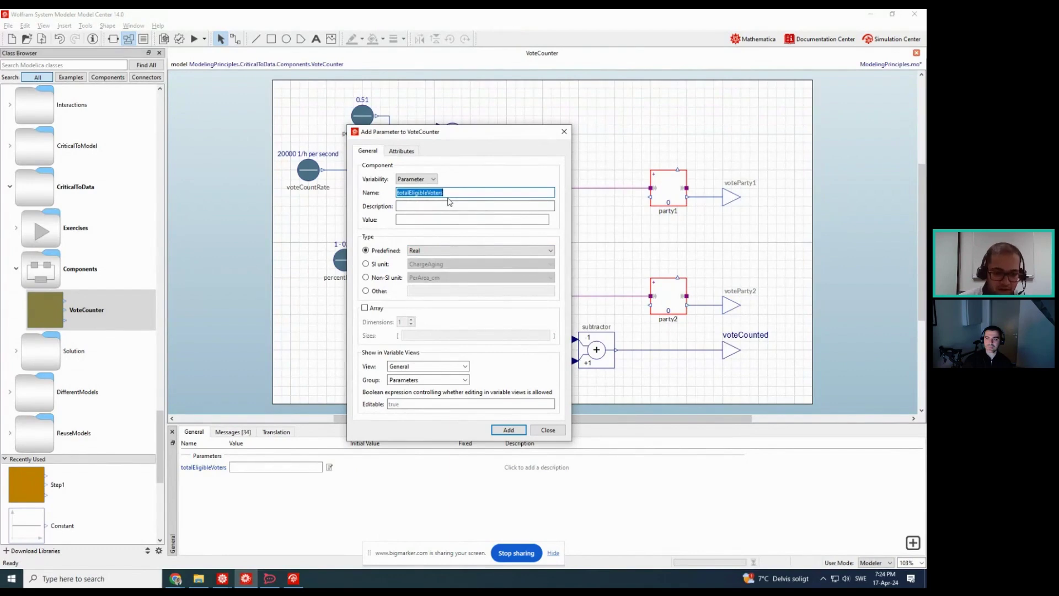
Add a second Real parameter named percentParty1Param to VoteCounter, moving the dialog aside to reveal the diagram's block names
text(percent)
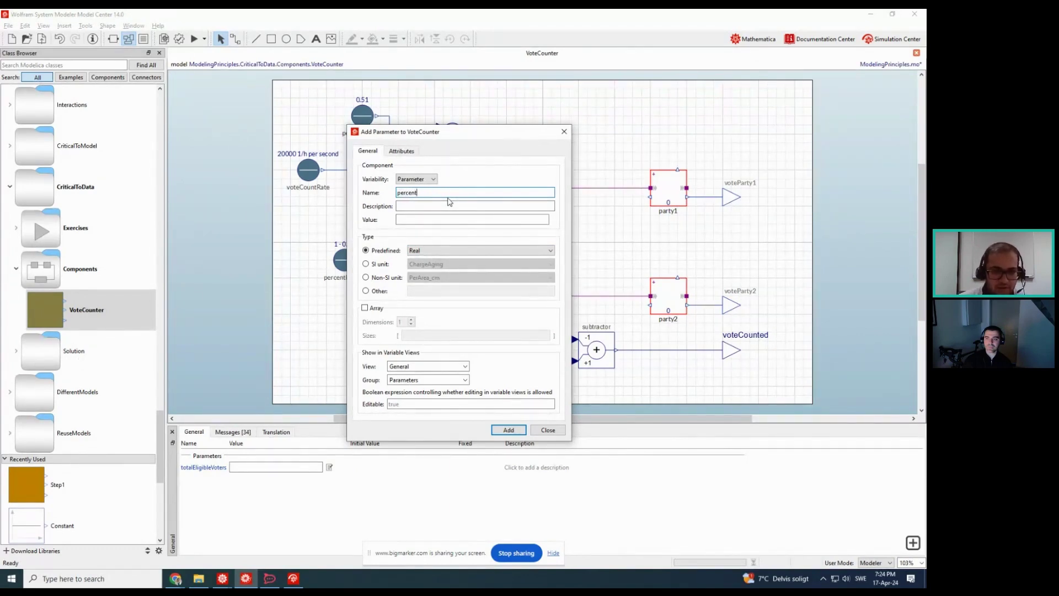
text(Party1)
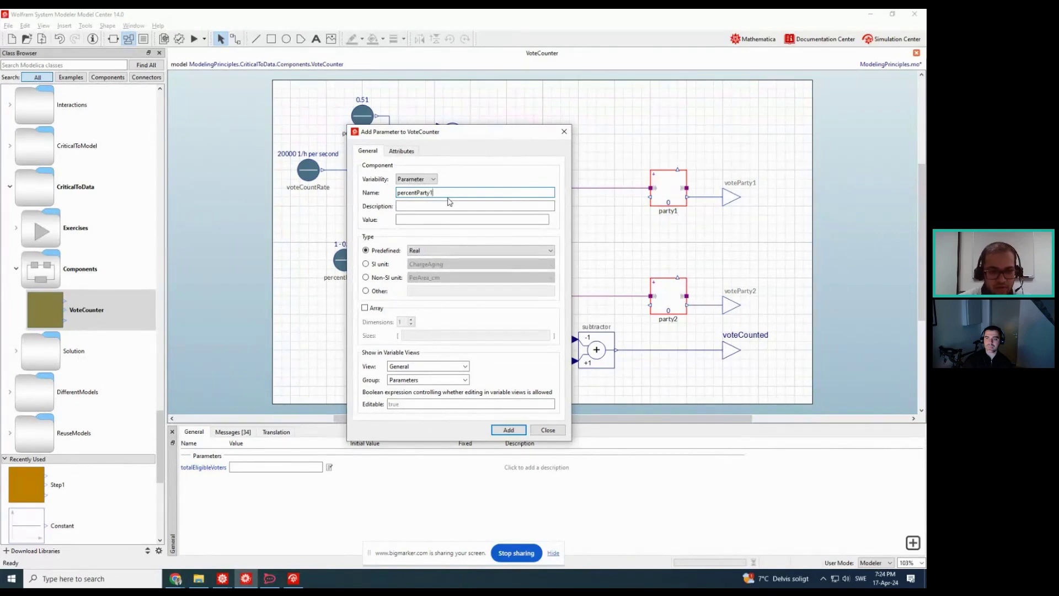
drag(444, 139, 523, 138)
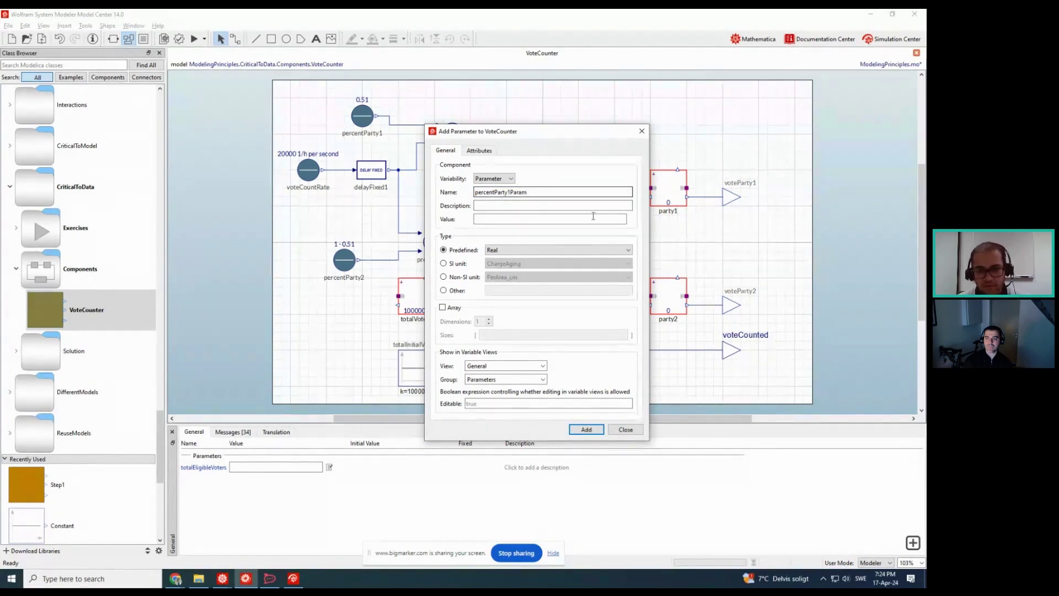
click(585, 429)
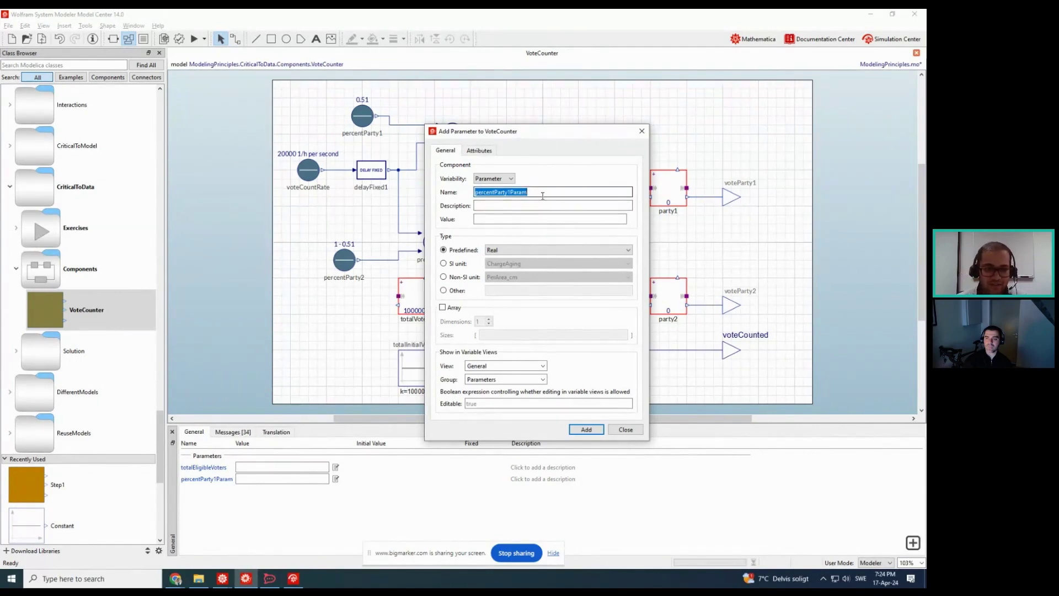
Add another Real parameter named voteCountParam to the VoteCounter model
text(vote)
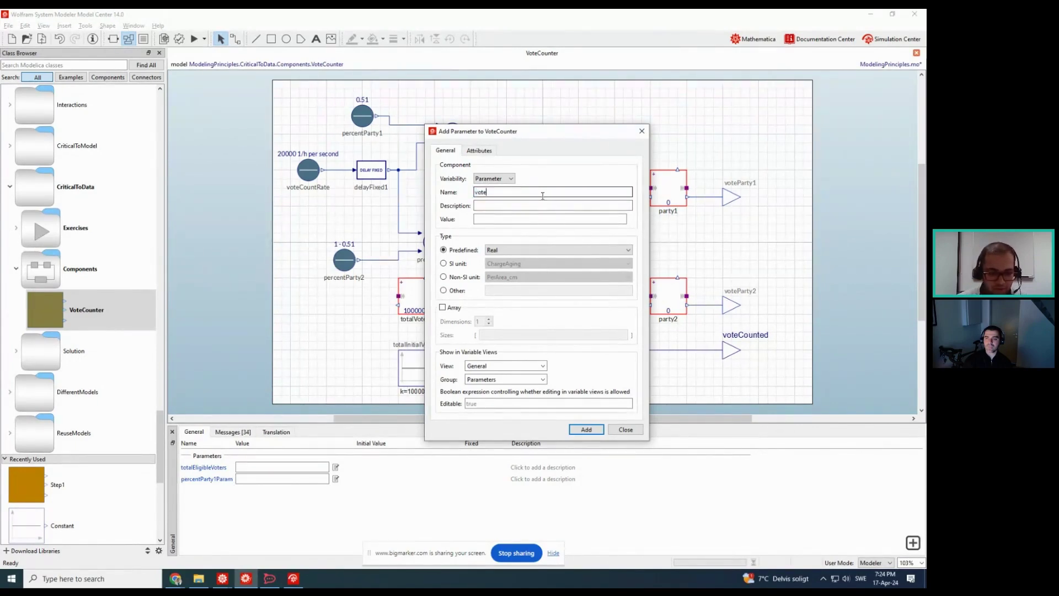
text(CountParam)
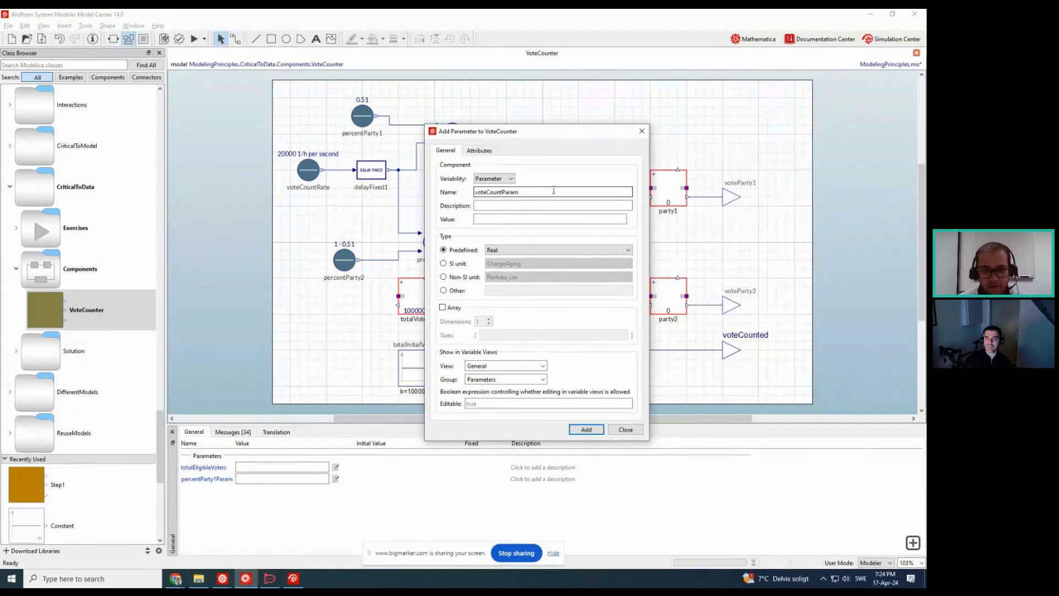
click(584, 430)
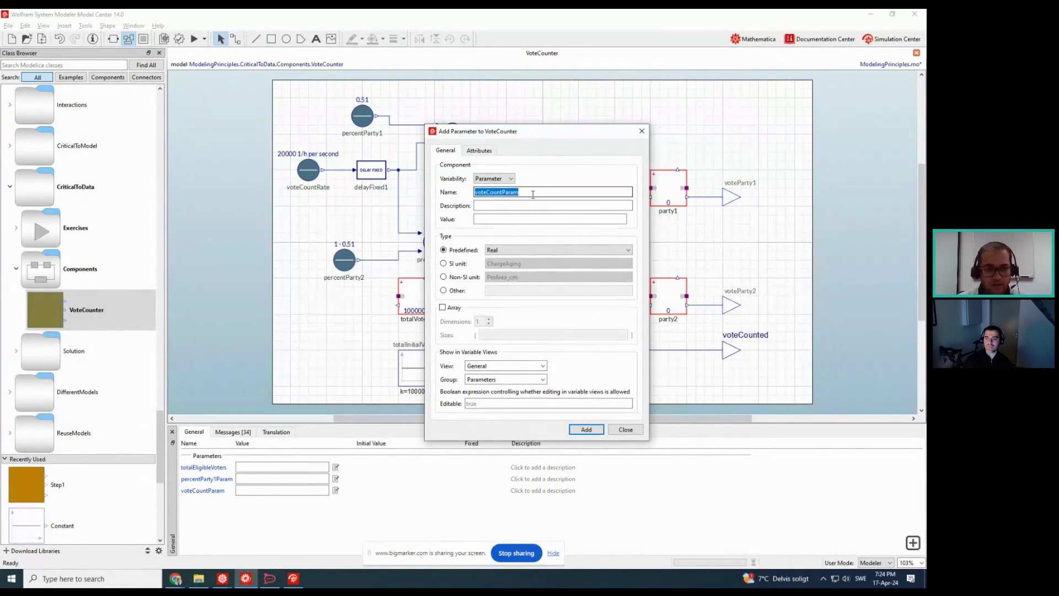
Add a Real parameter named voteCountStartTime to VoteCounter and close the parameter dialog
text(vo)
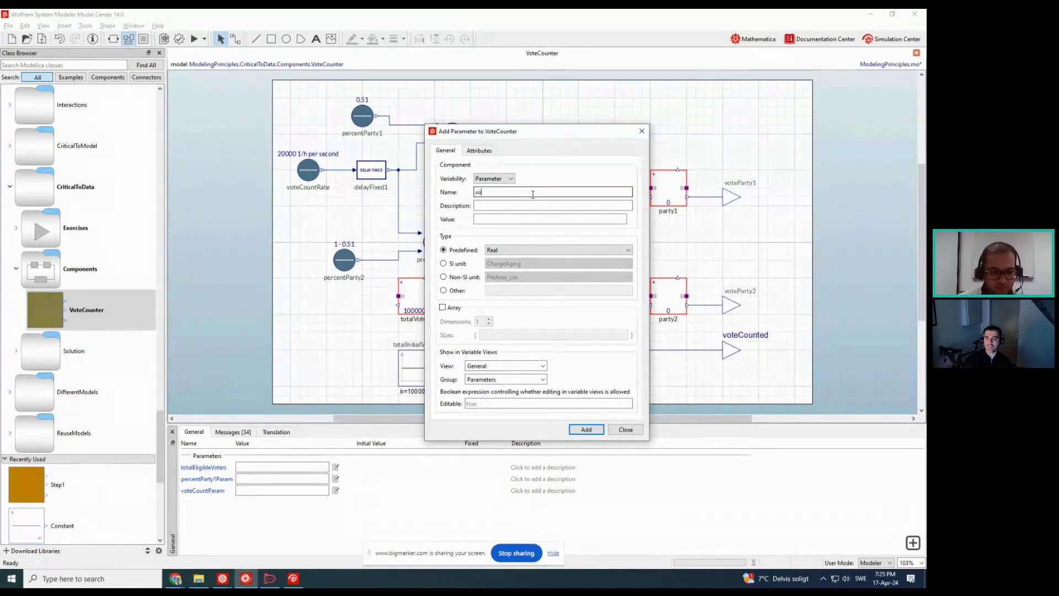
text(teCountStartTi)
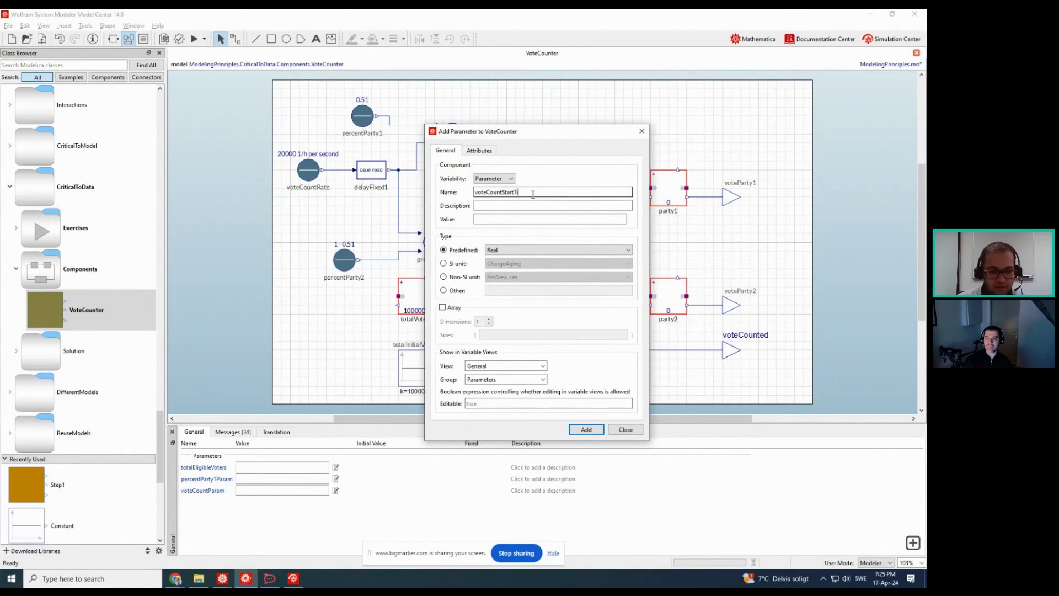
text(me)
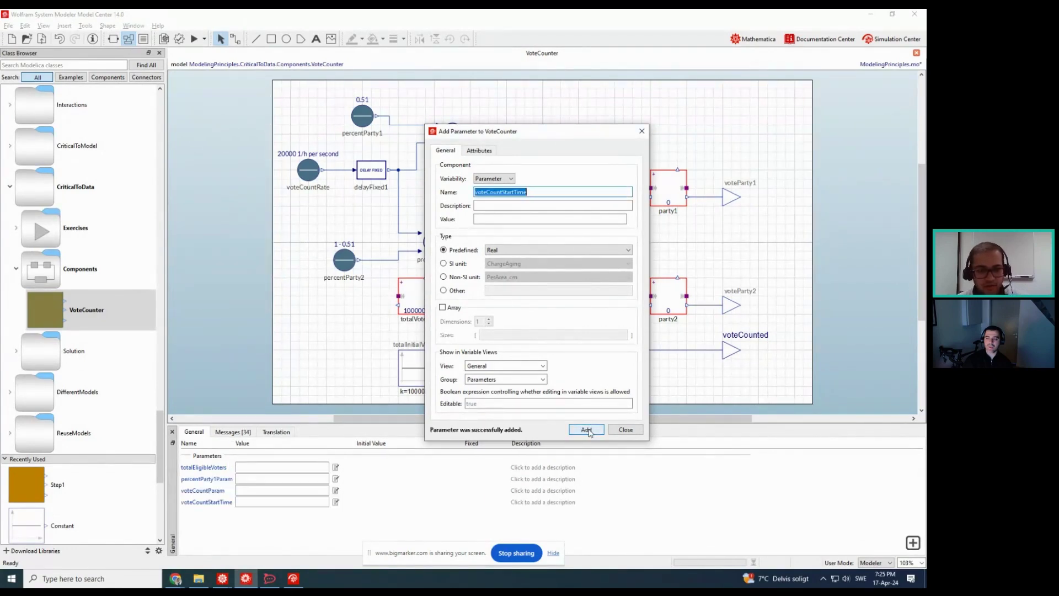
click(586, 430)
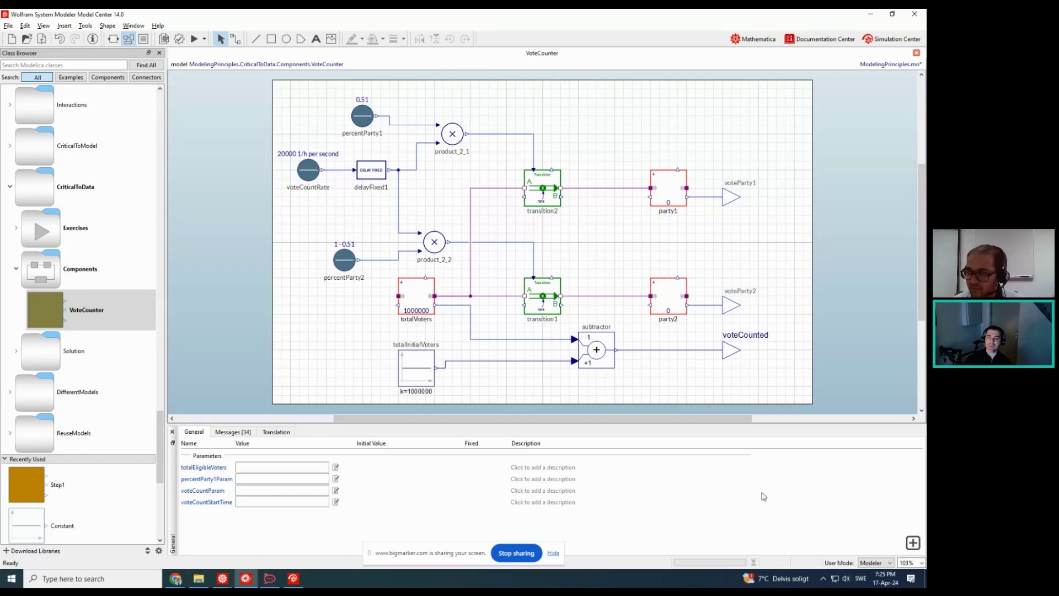
Lift parameter k of the totalInitialVoters block to the VoteCounter class under the name totalVoters1
key(alt+Tab)
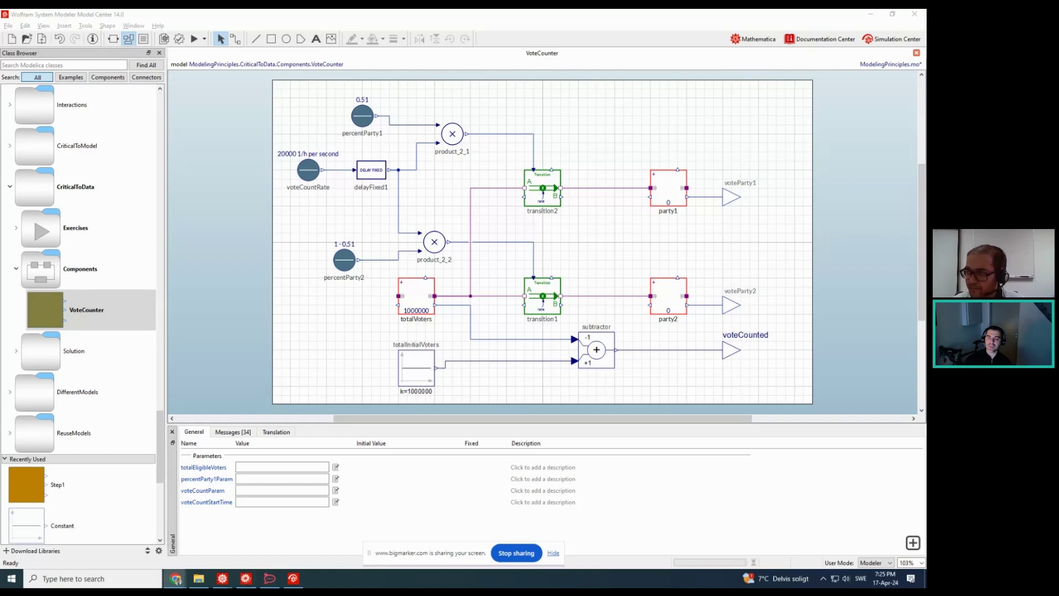
click(352, 340)
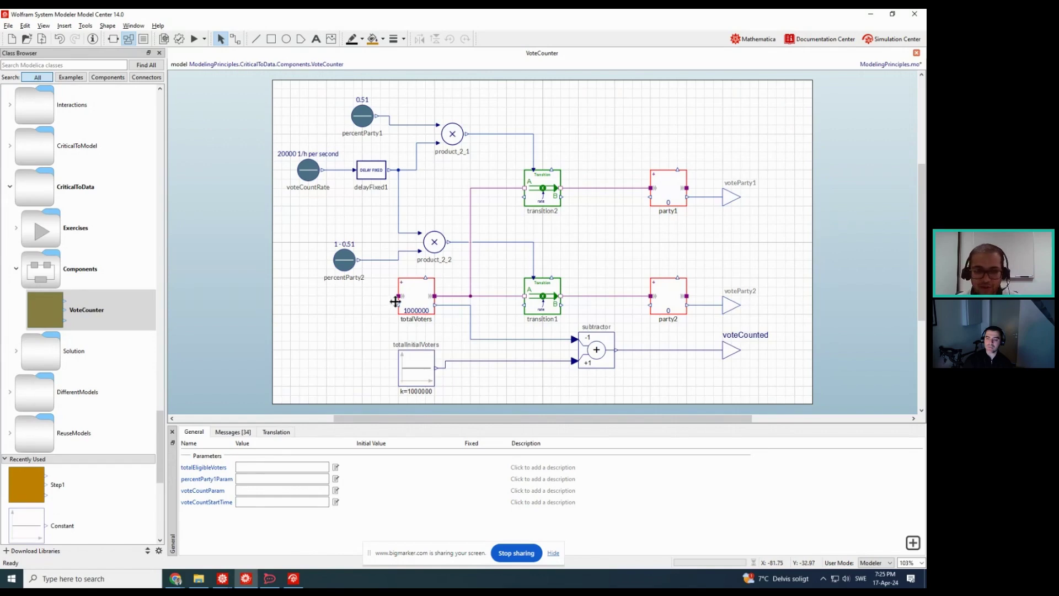
click(416, 372)
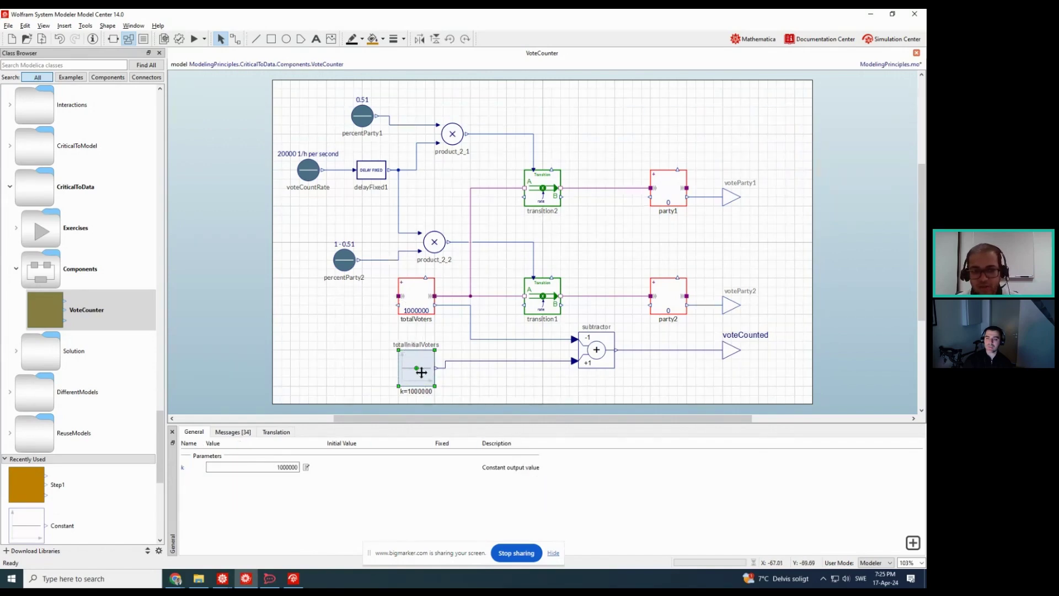
right_click(184, 472)
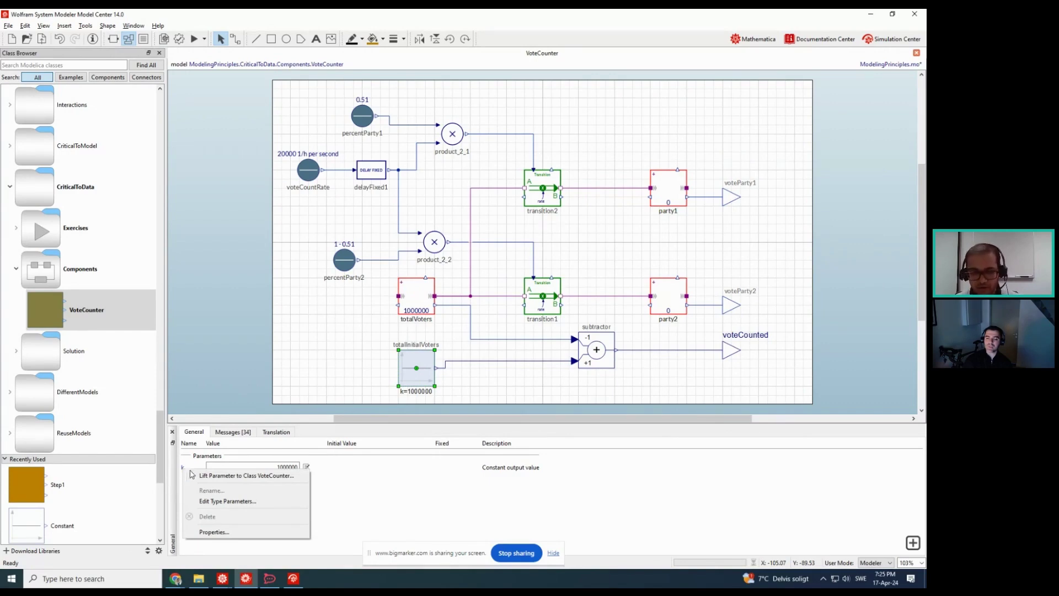
click(258, 476)
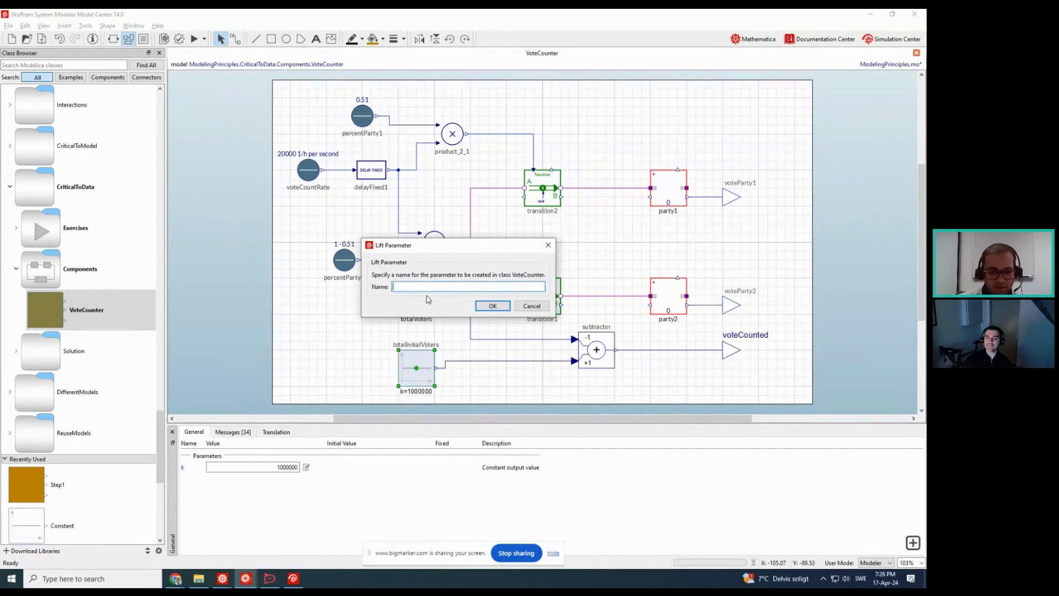
text(totalVote)
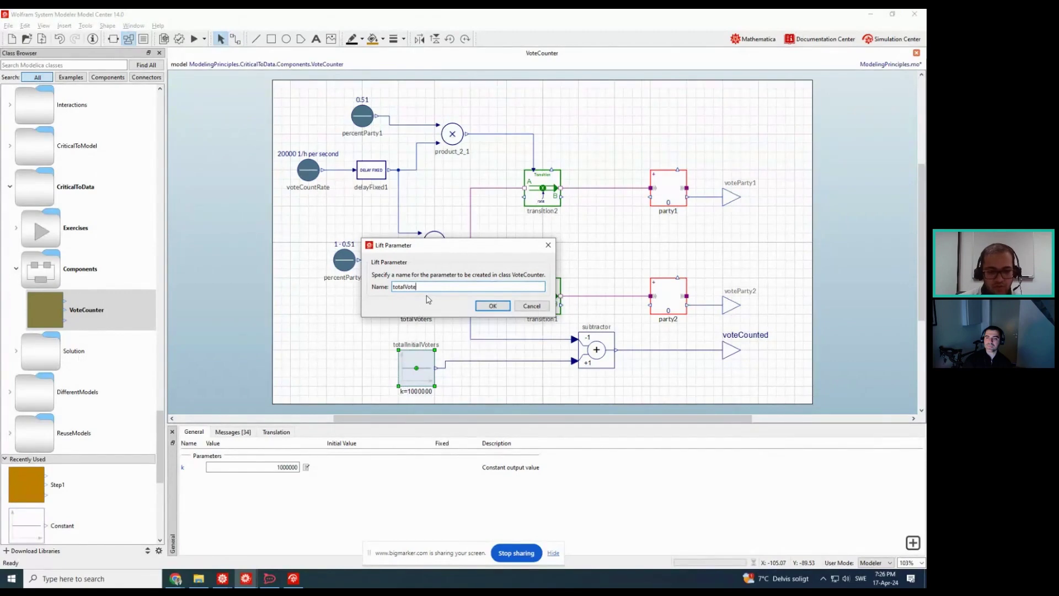
text(rs1)
click(485, 306)
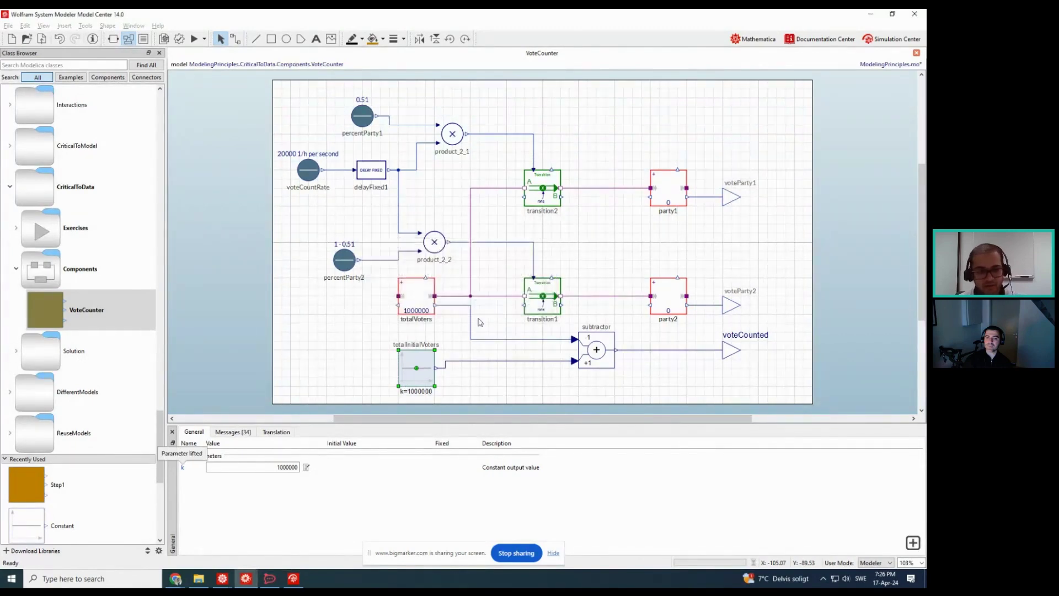
Shorten the description of the class parameter totalVoters1 to "Constant output value" by removing the bracketed component reference
click(326, 357)
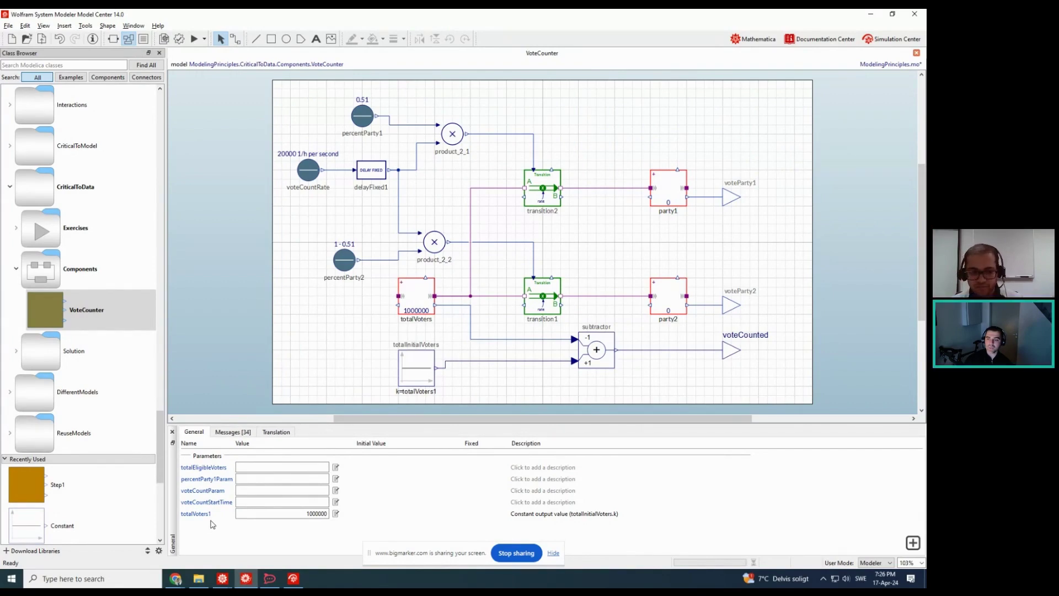
click(525, 513)
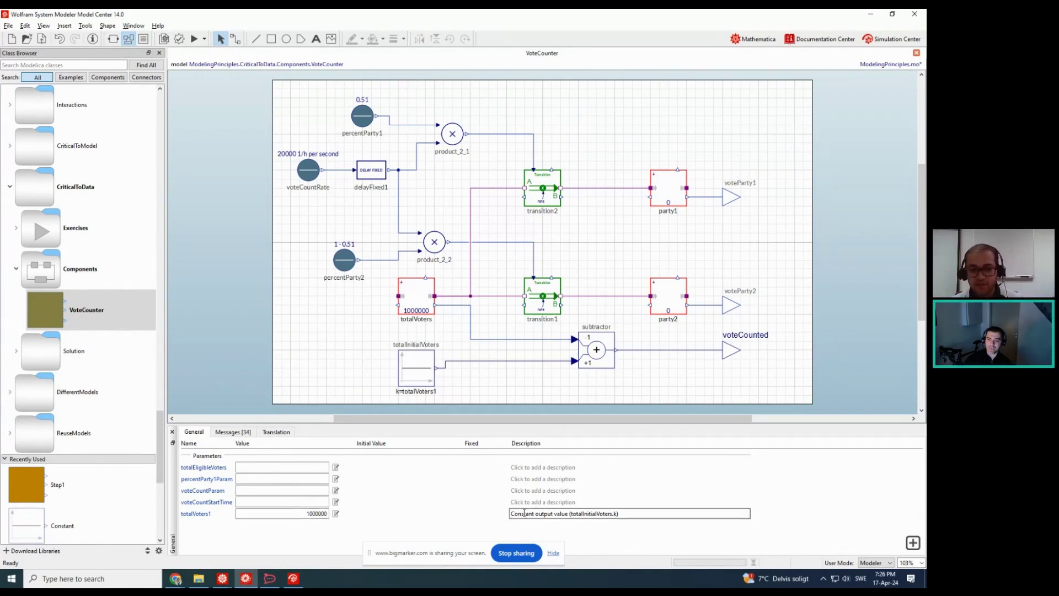
drag(568, 514, 623, 513)
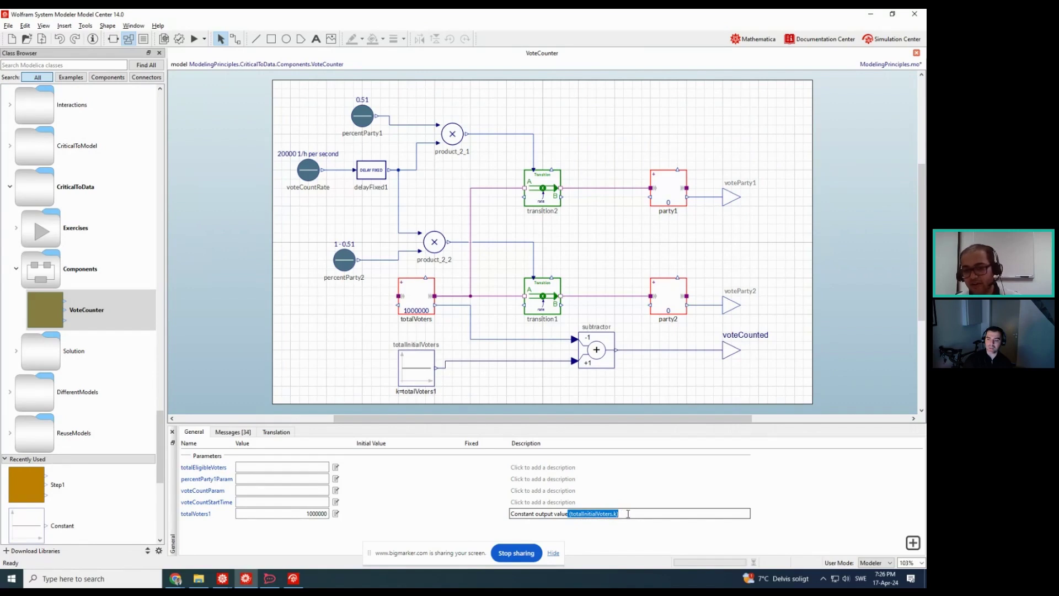
key(BackSpace)
key(Return)
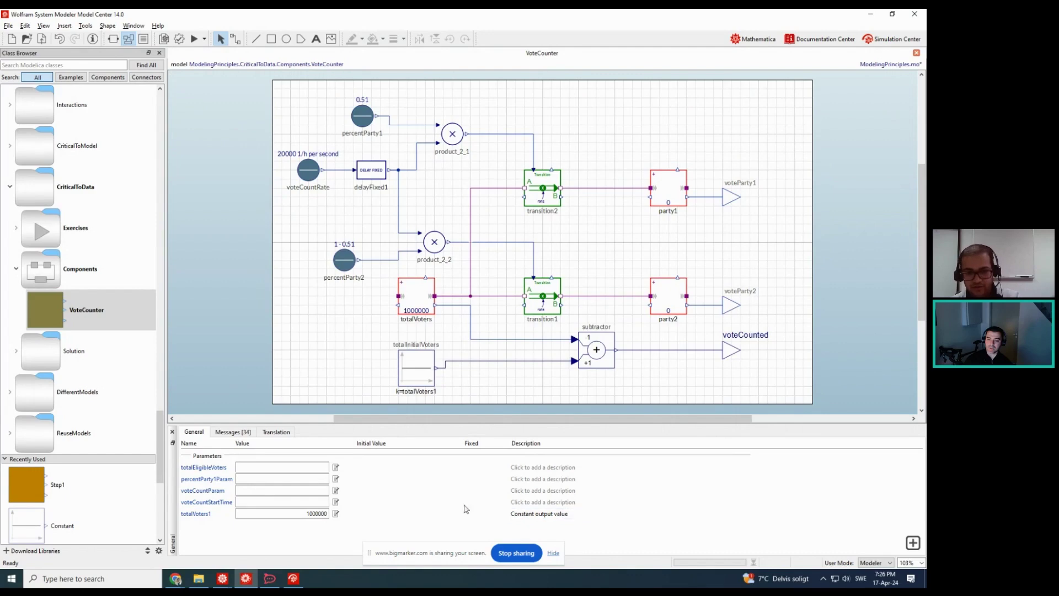
Delete the manually added parameters voteCountStartTime, voteCountParam, percentParty1Param and totalEligibleVoters from VoteCounter
right_click(211, 506)
click(232, 552)
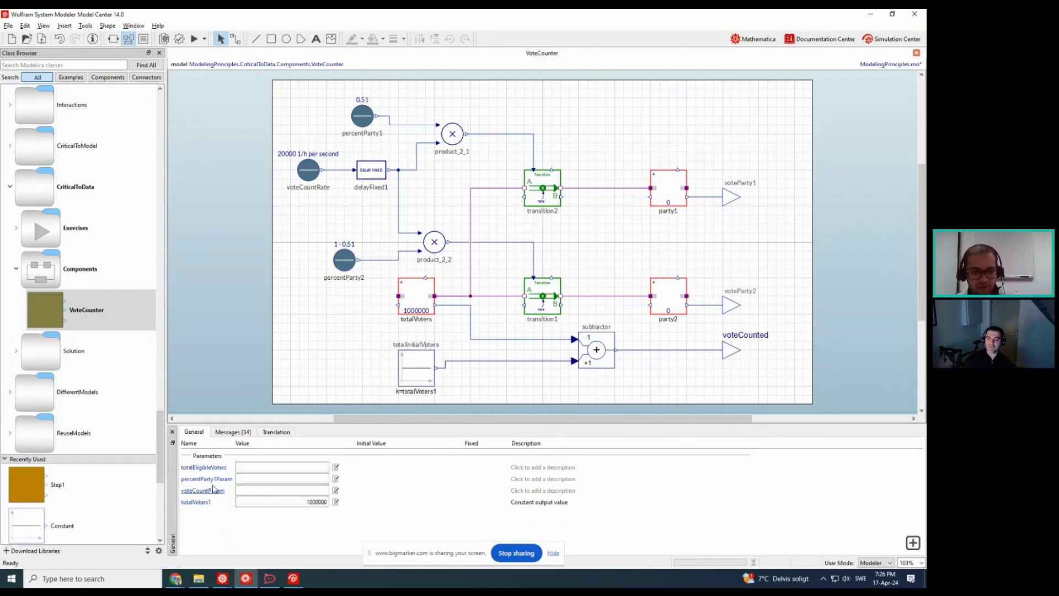
right_click(213, 491)
click(230, 538)
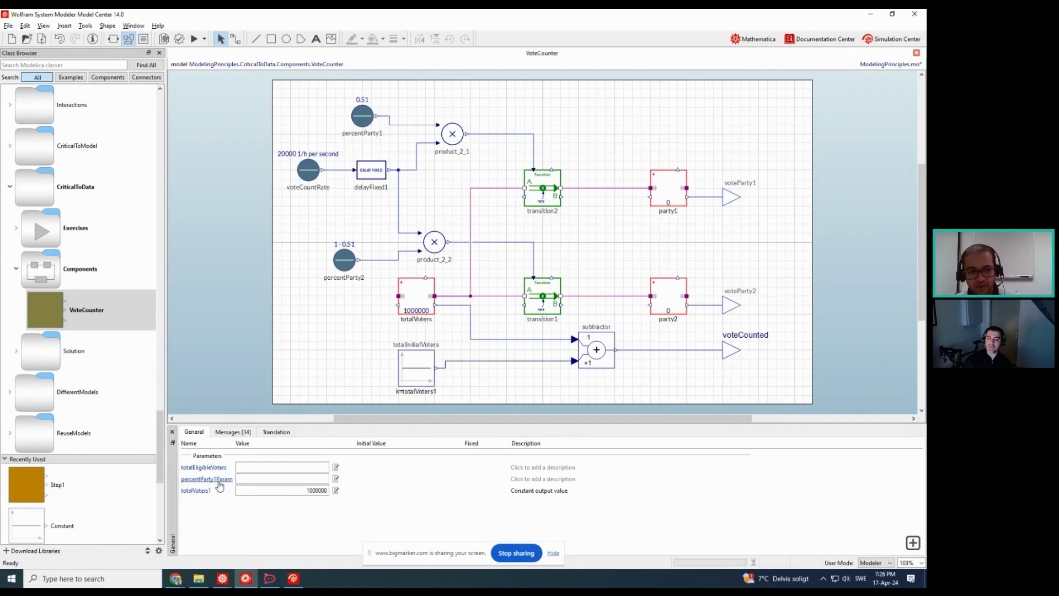
right_click(218, 479)
click(229, 526)
right_click(207, 469)
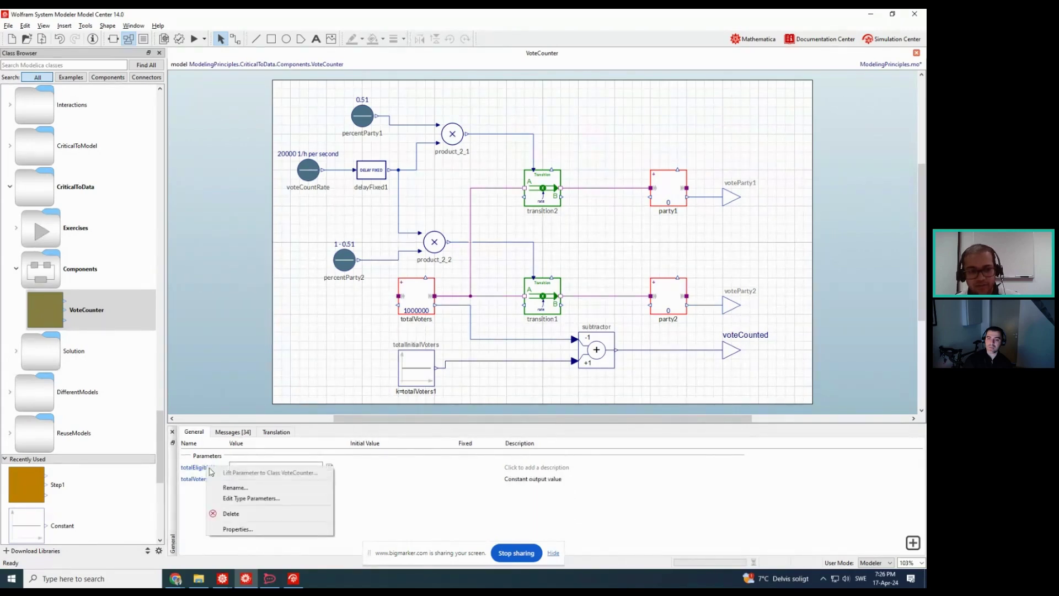
click(227, 516)
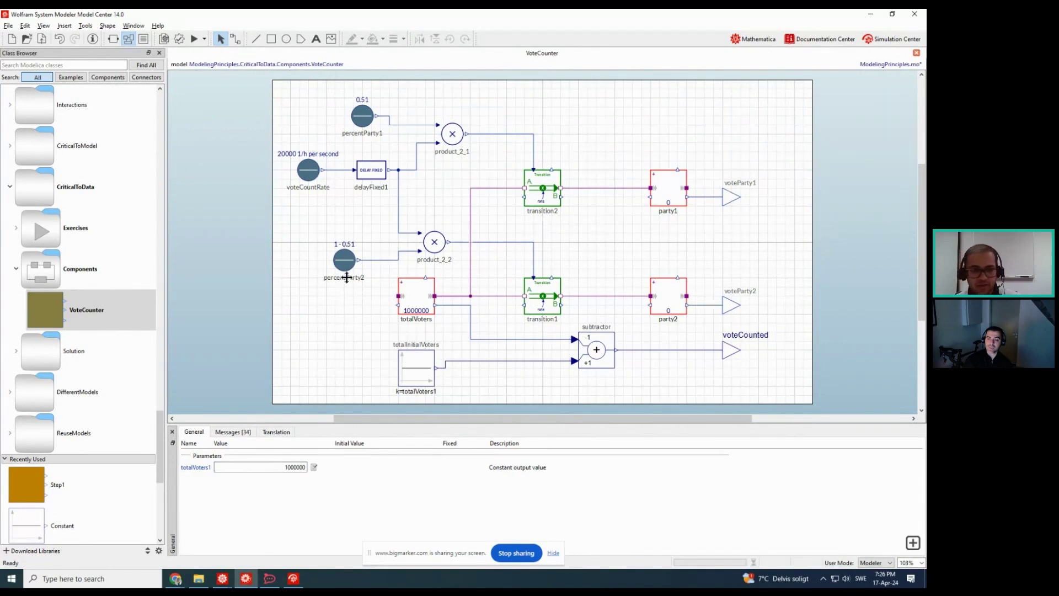
Lift the value parameter of the percentParty1 block to the VoteCounter class as valParty1
click(368, 131)
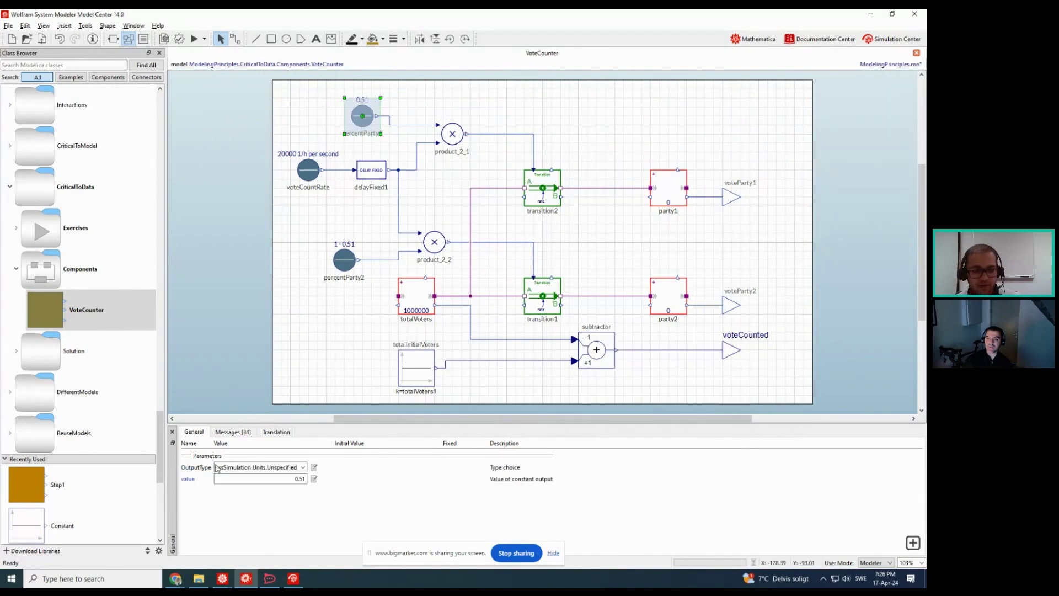
right_click(193, 482)
click(216, 493)
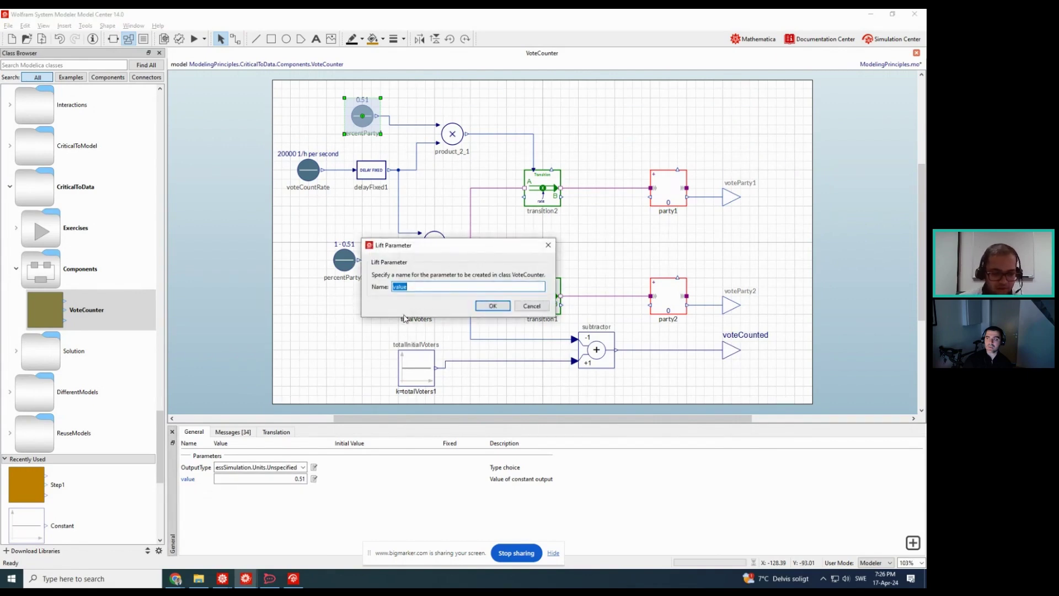
text(valParty1)
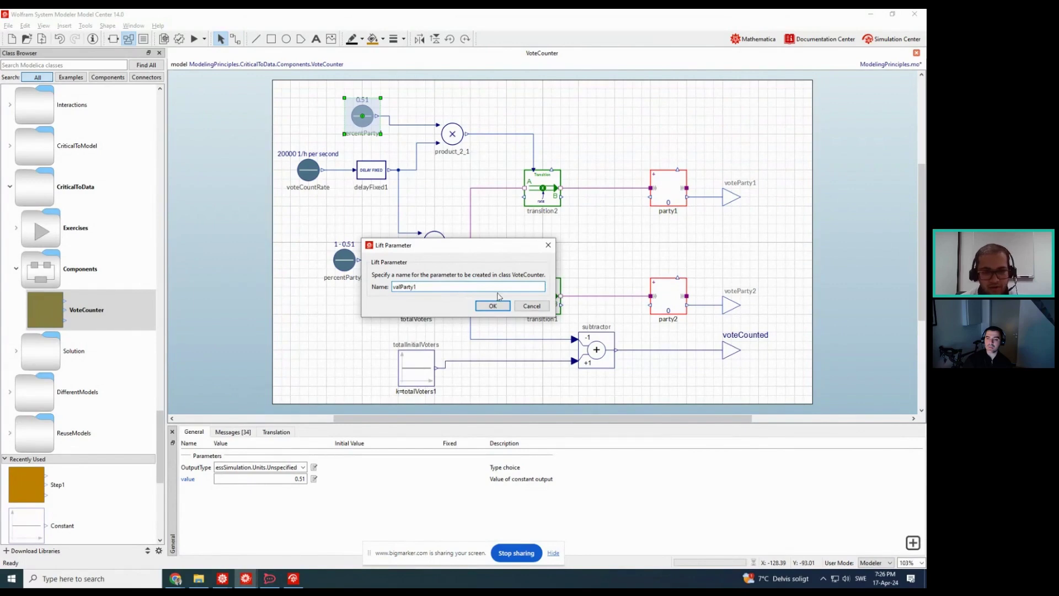
click(492, 305)
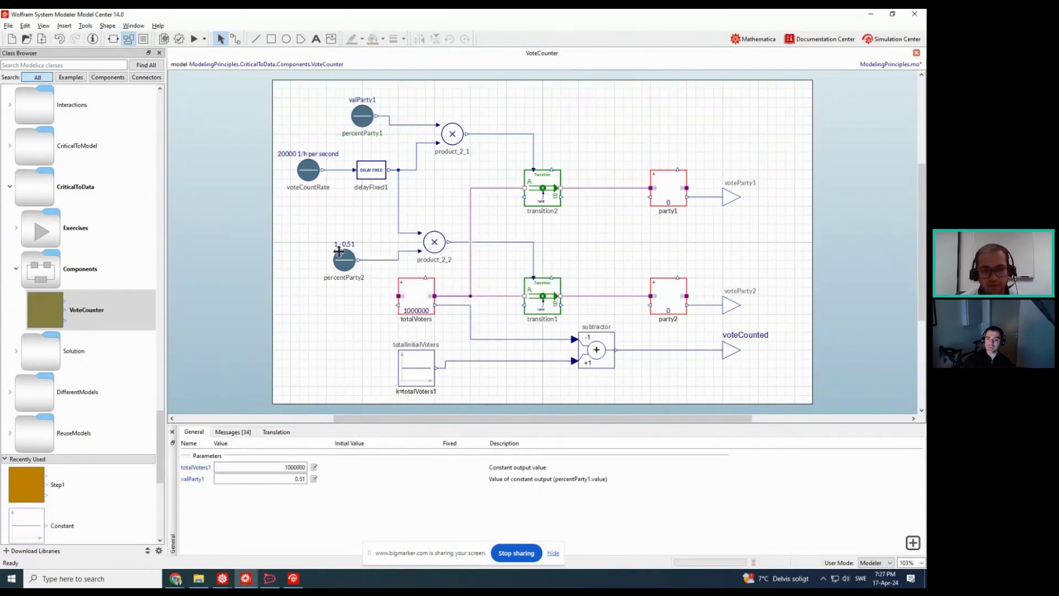
Lift the value parameter of the voteCountRate block to the VoteCounter class as valVoteCount
click(310, 181)
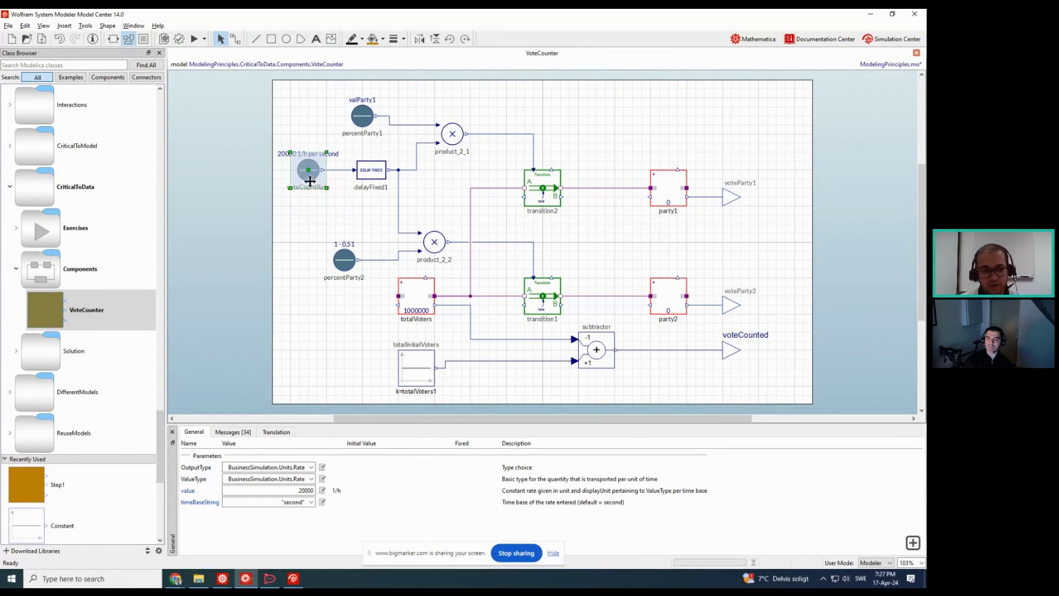
right_click(189, 491)
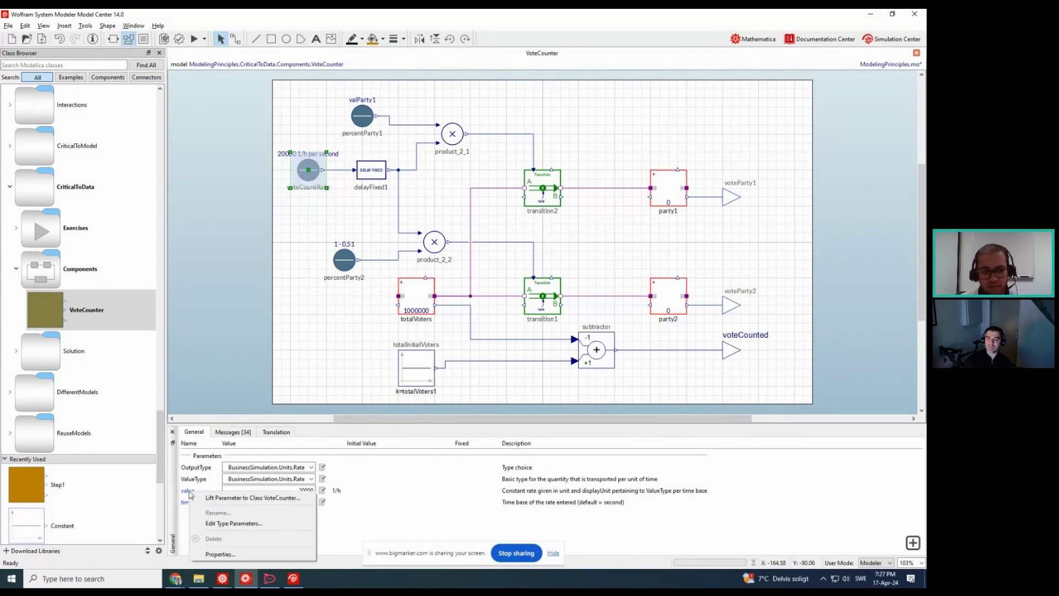
click(215, 498)
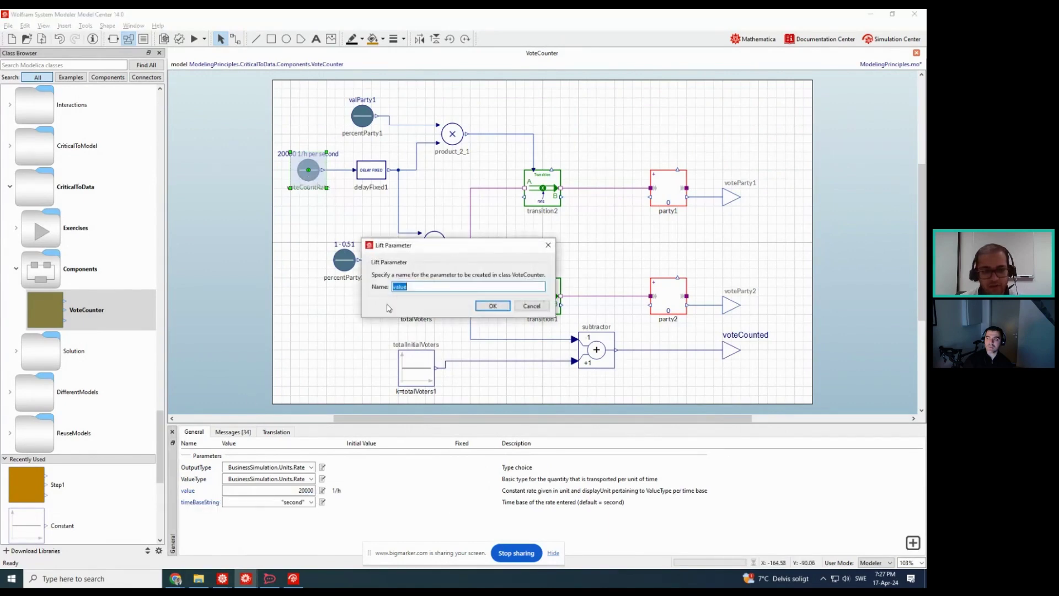
click(418, 287)
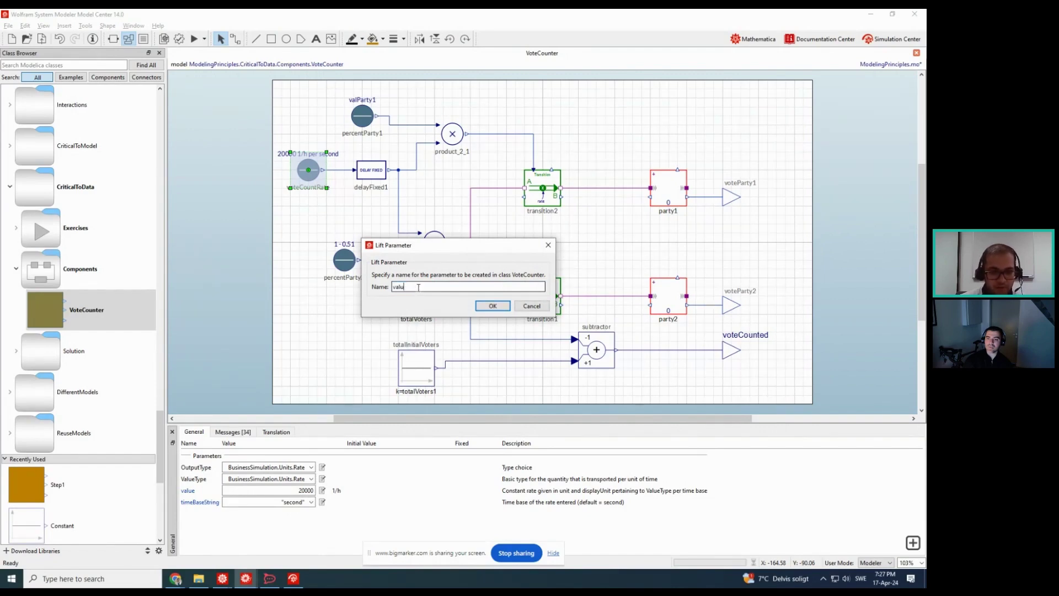
key(BackSpace)
key(BackSpace)
text(lVoteCount)
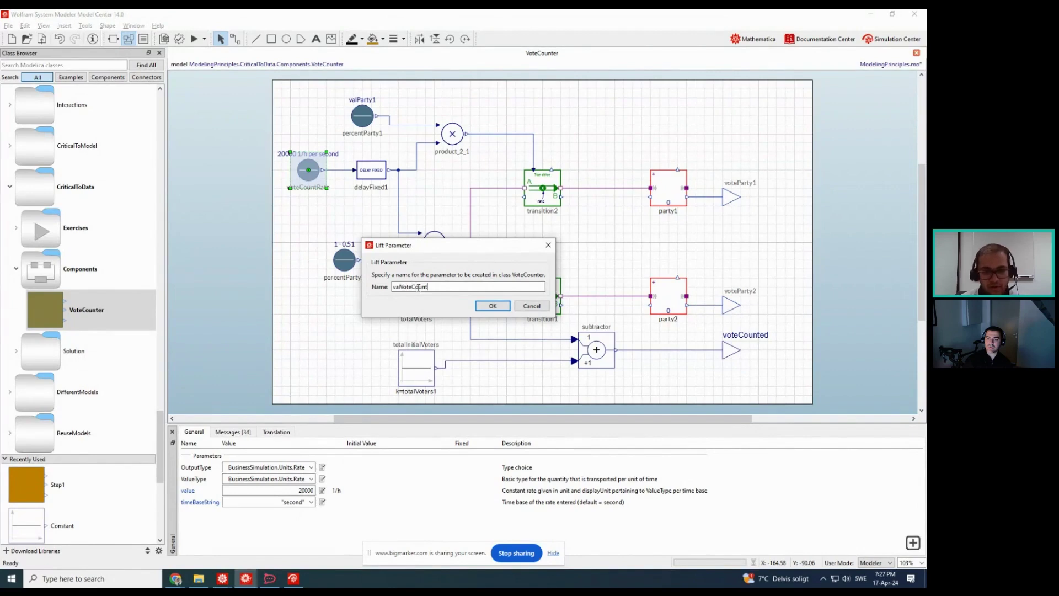
click(493, 306)
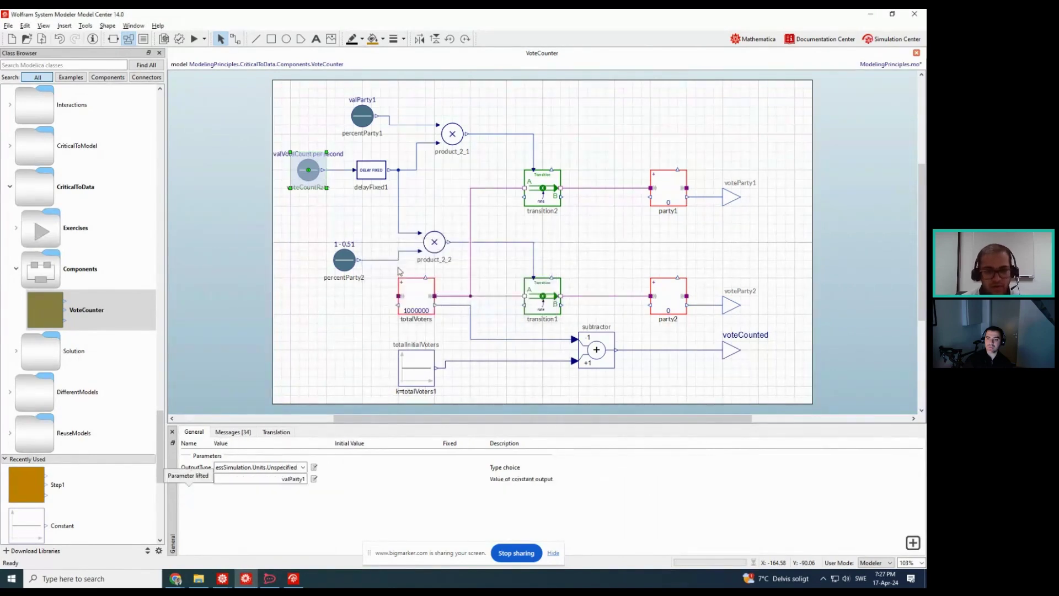
Lift the delayTime parameter of the delayFixed1 block to the VoteCounter class, keeping the name delayTime
click(368, 178)
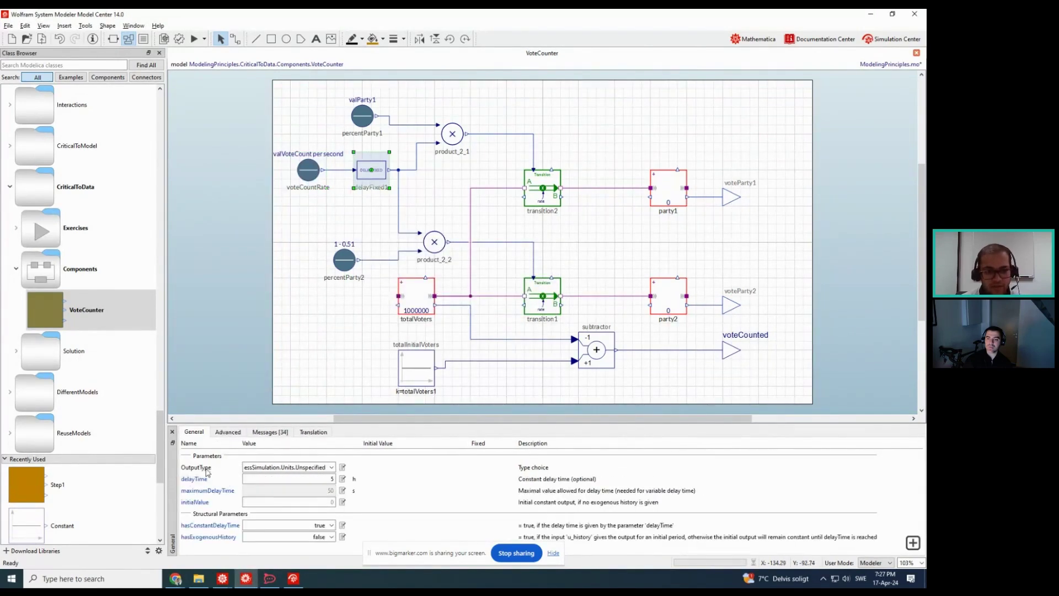
right_click(203, 479)
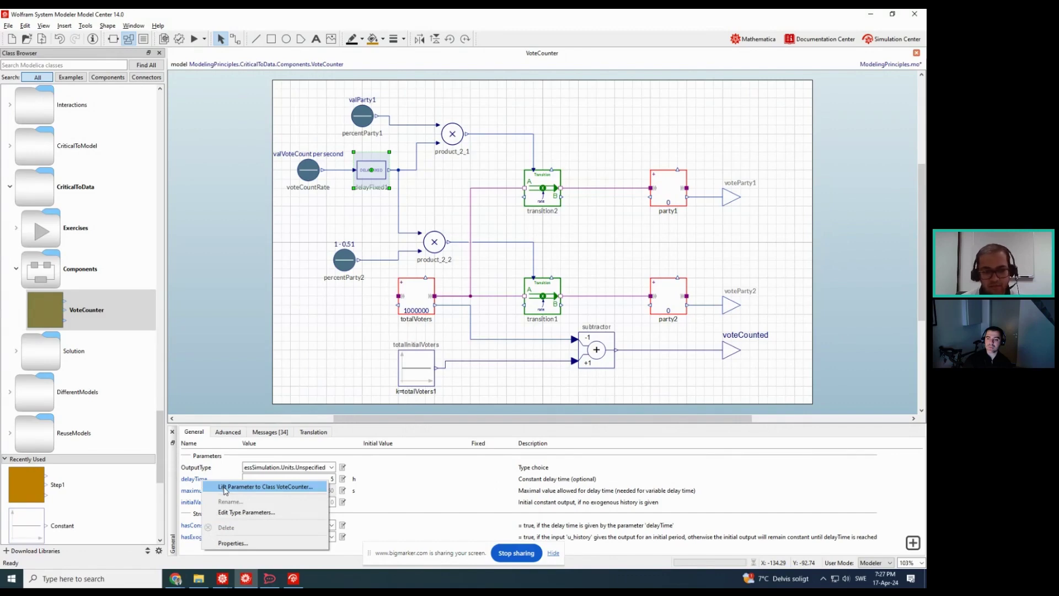
click(225, 486)
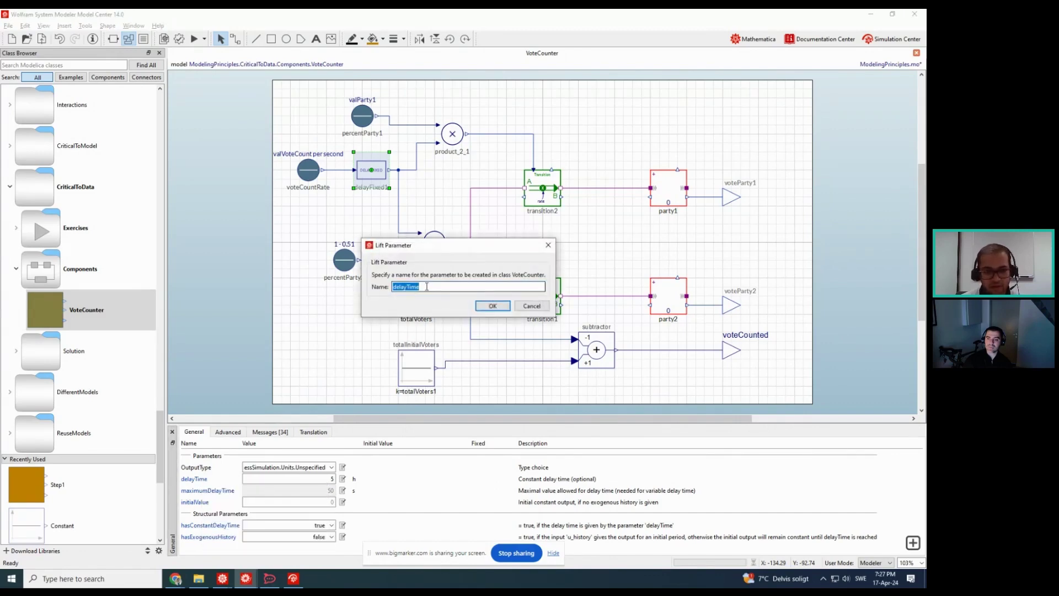
click(493, 306)
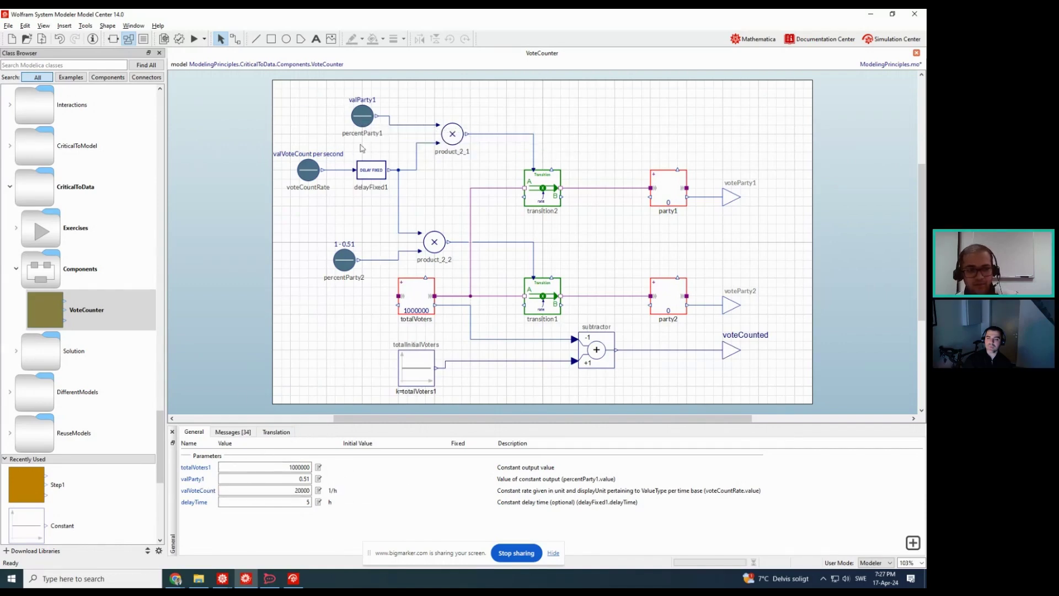
Set the value of the percentParty2 block to the expression 1 - valParty1
click(363, 122)
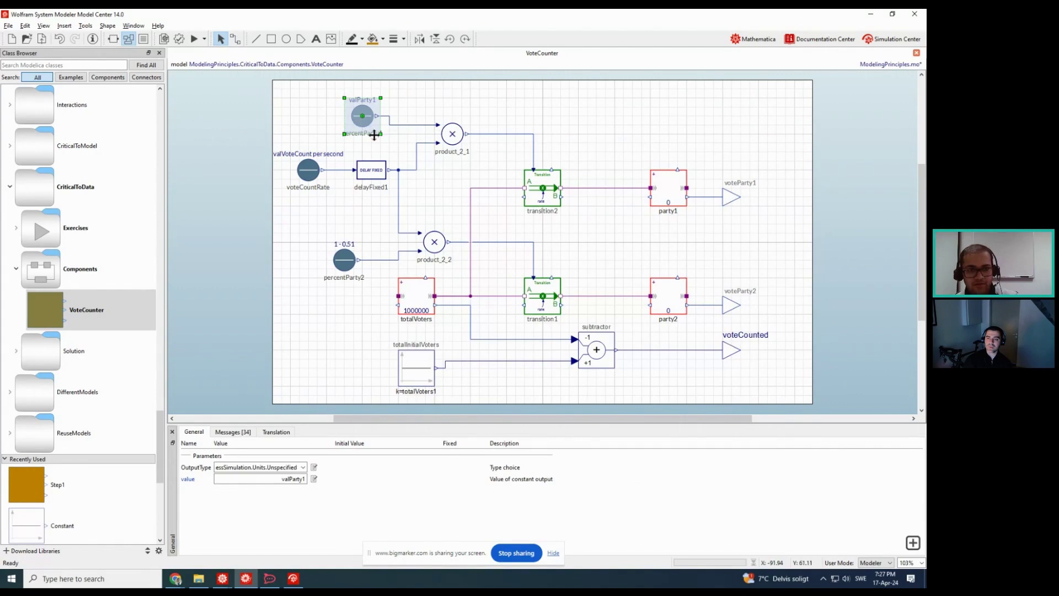
click(351, 268)
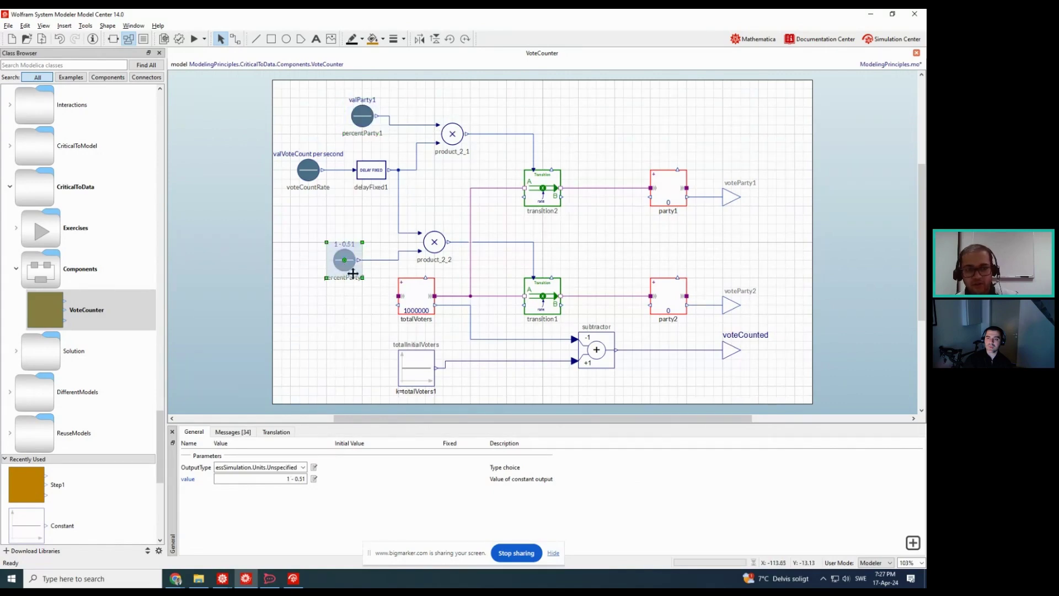
click(296, 479)
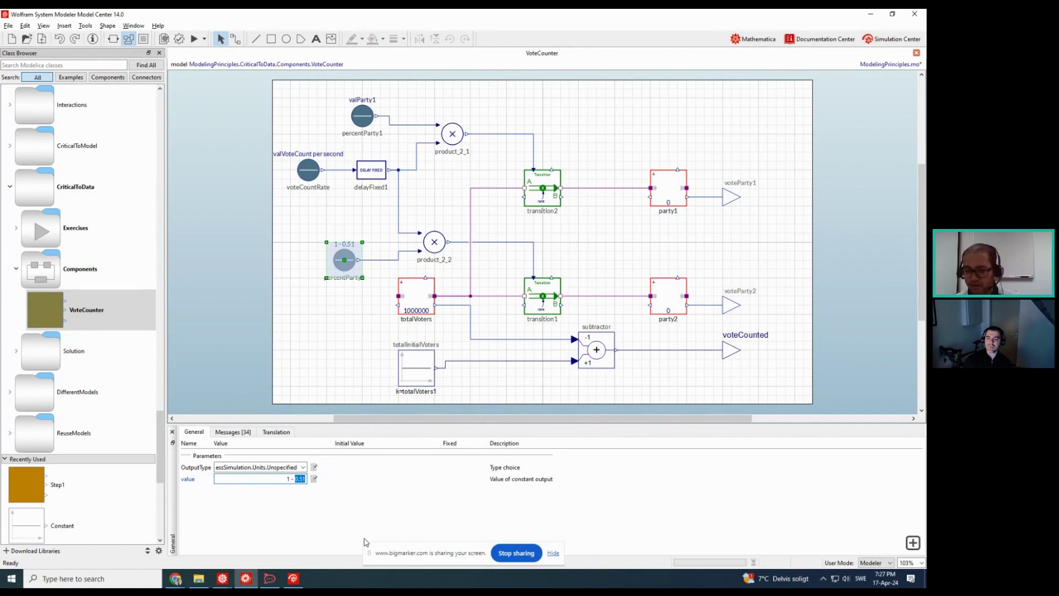
text(valPa)
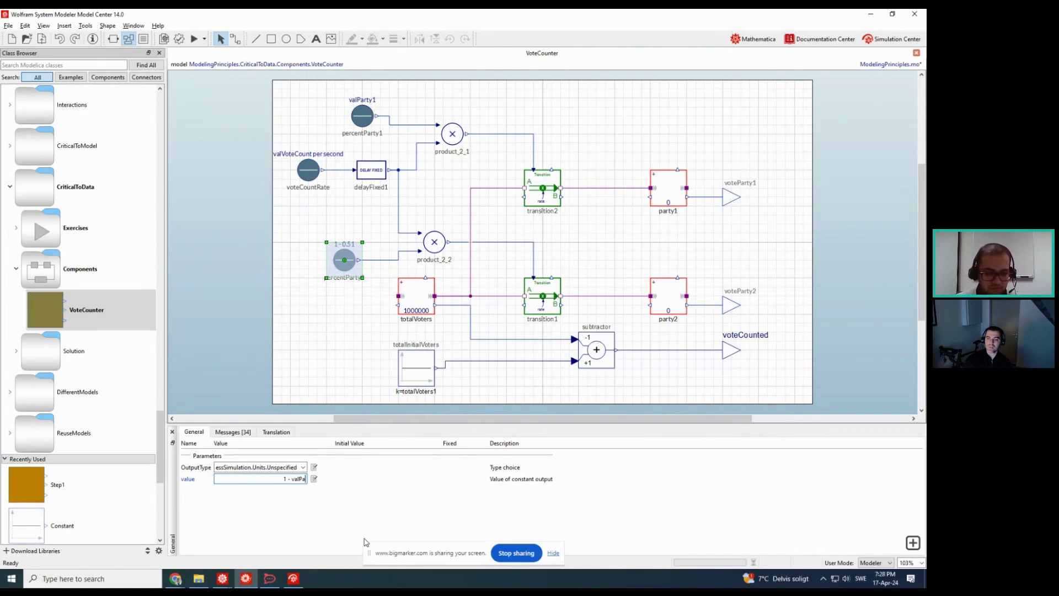
text(rty1)
key(Return)
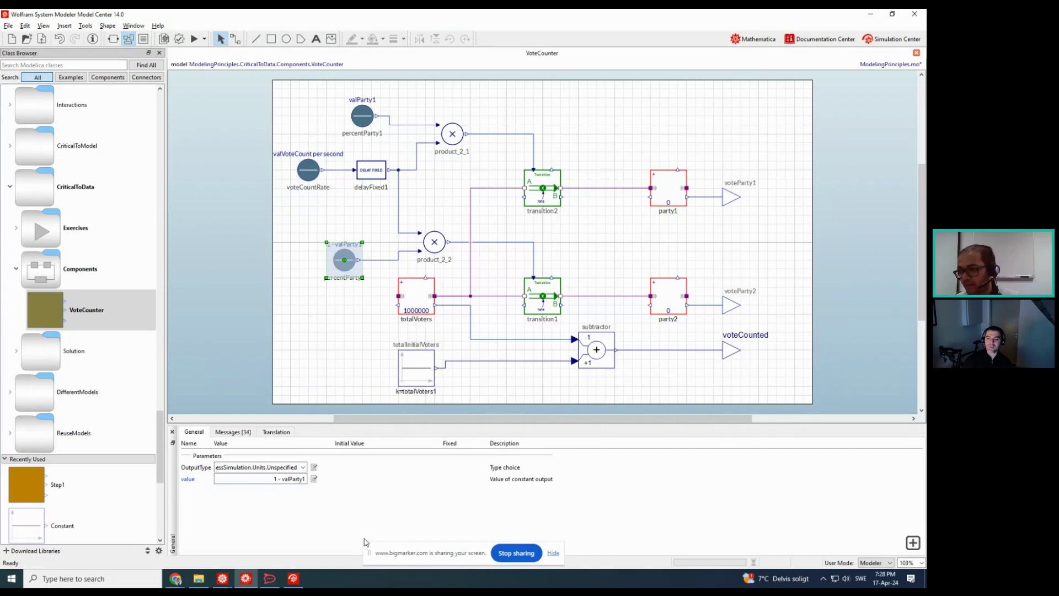
click(348, 378)
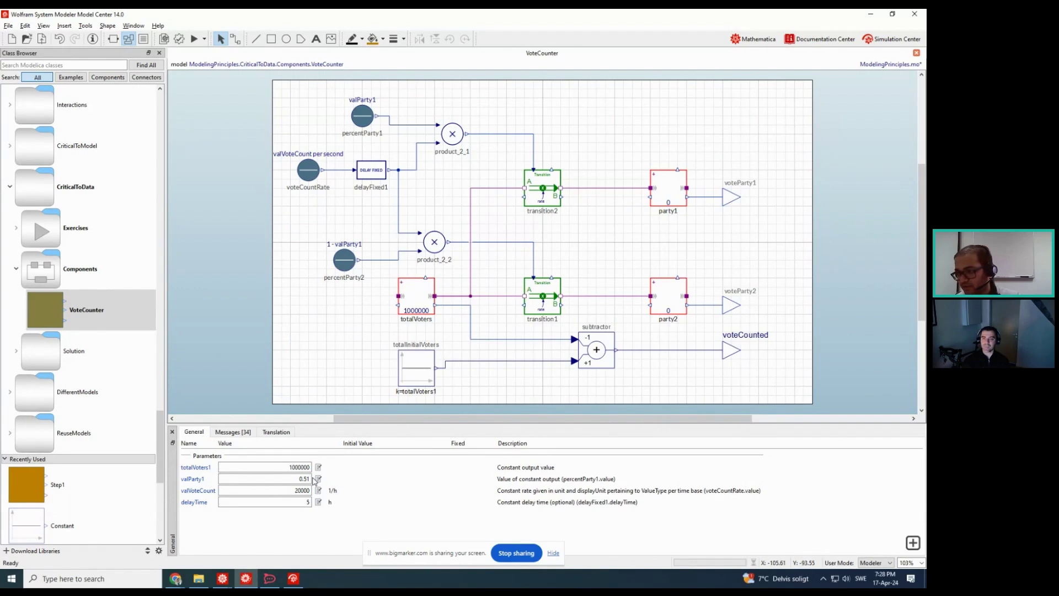
Set the initialValue of the totalVoters stock to the class parameter totalVoters1
click(415, 301)
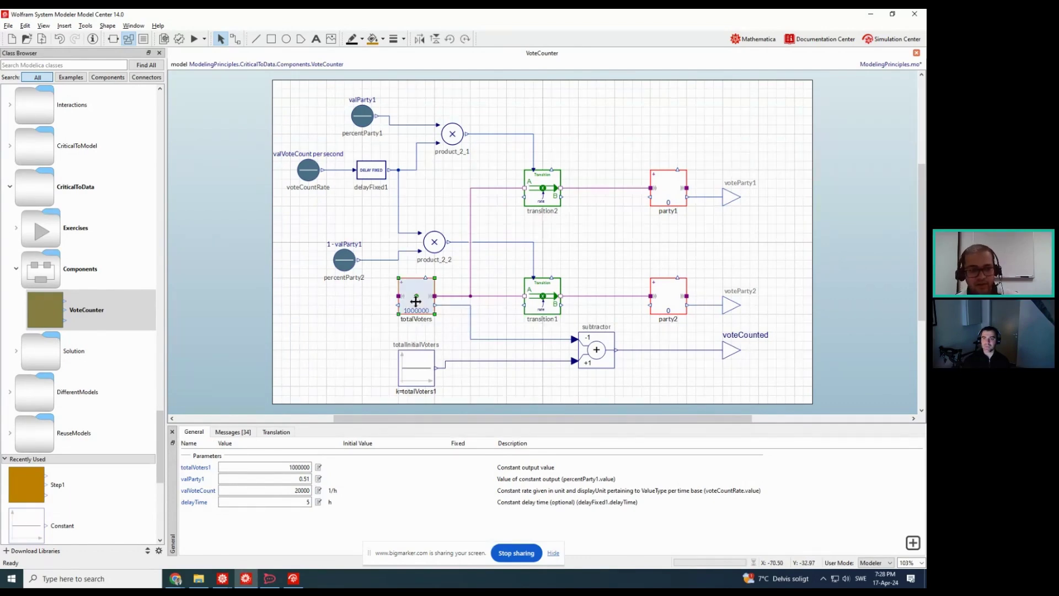
double_click(317, 479)
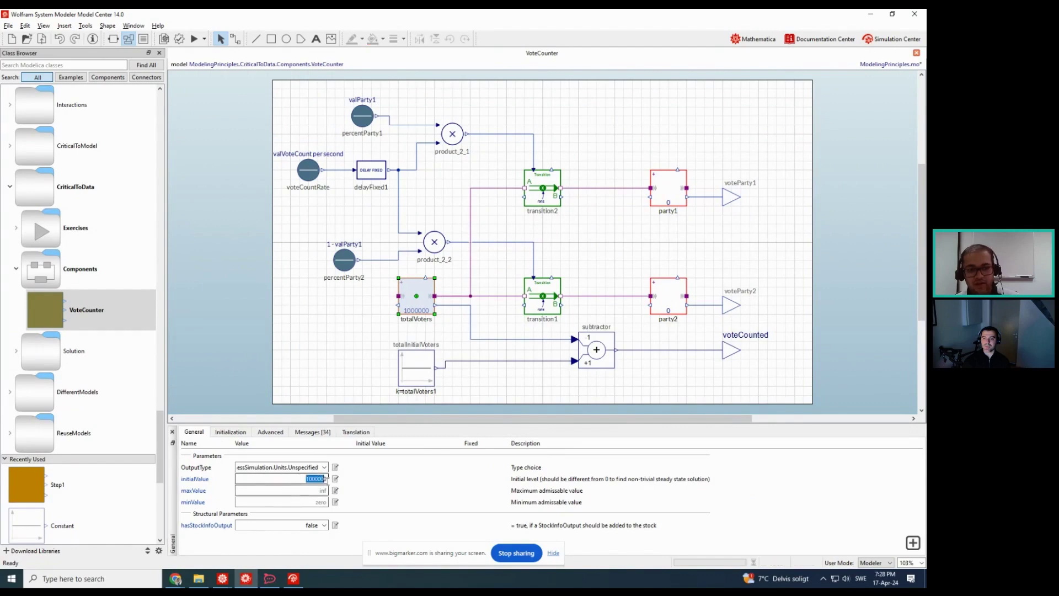
text(total)
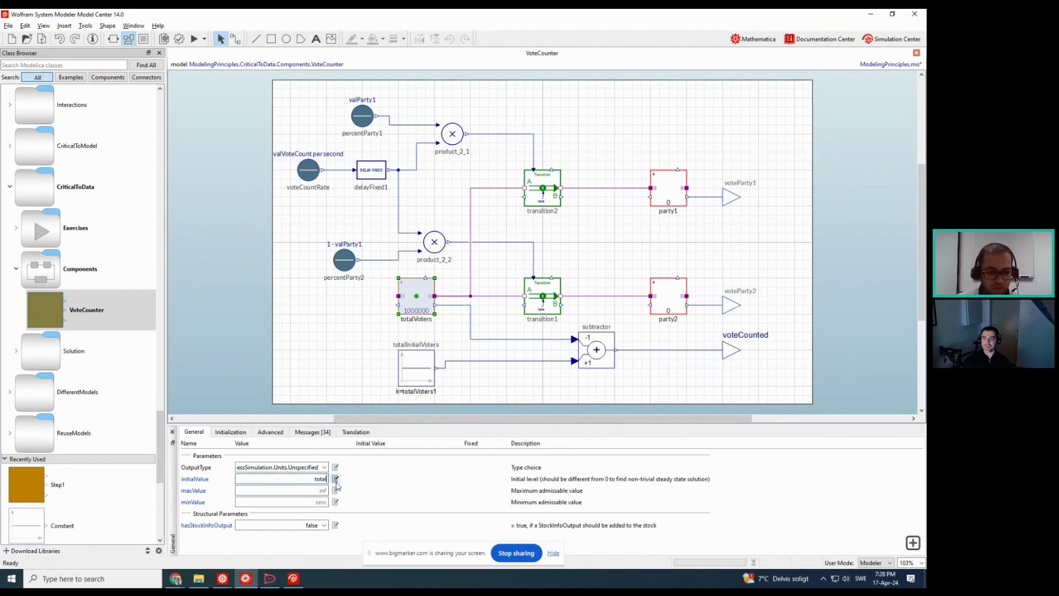
text(Voters1)
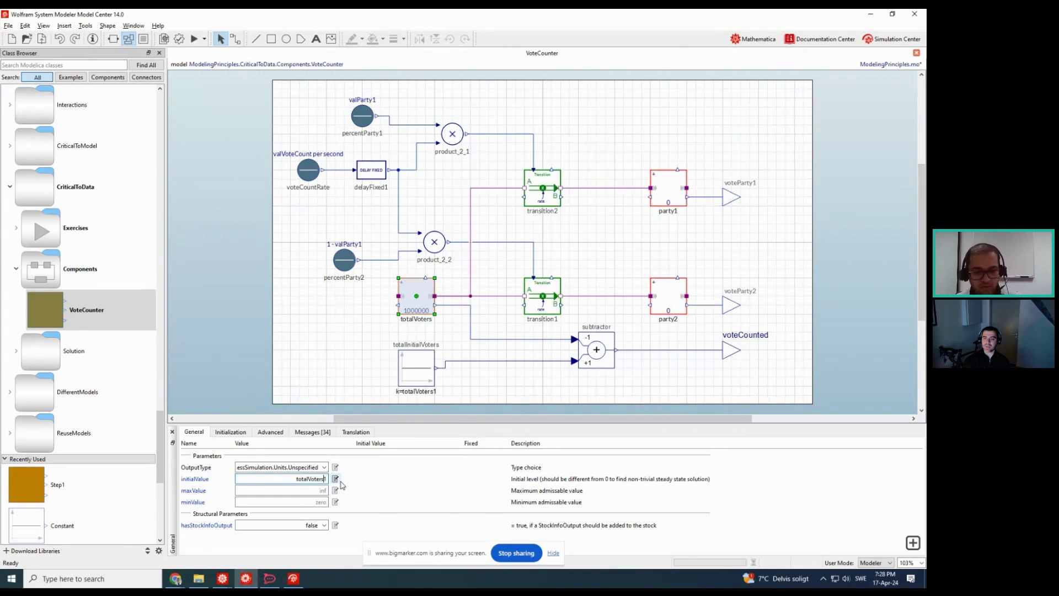
click(300, 352)
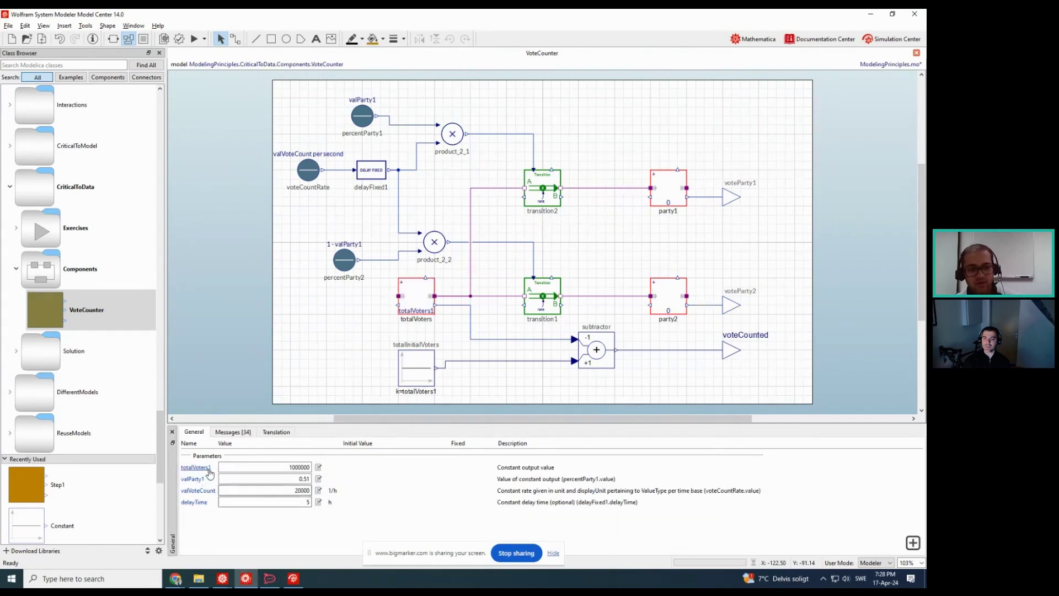
Review the parameter references in totalInitialVoters, totalVoters, percentParty1, percentParty2, voteCountRate and delayFixed1 of the VoteCounter diagram
click(428, 379)
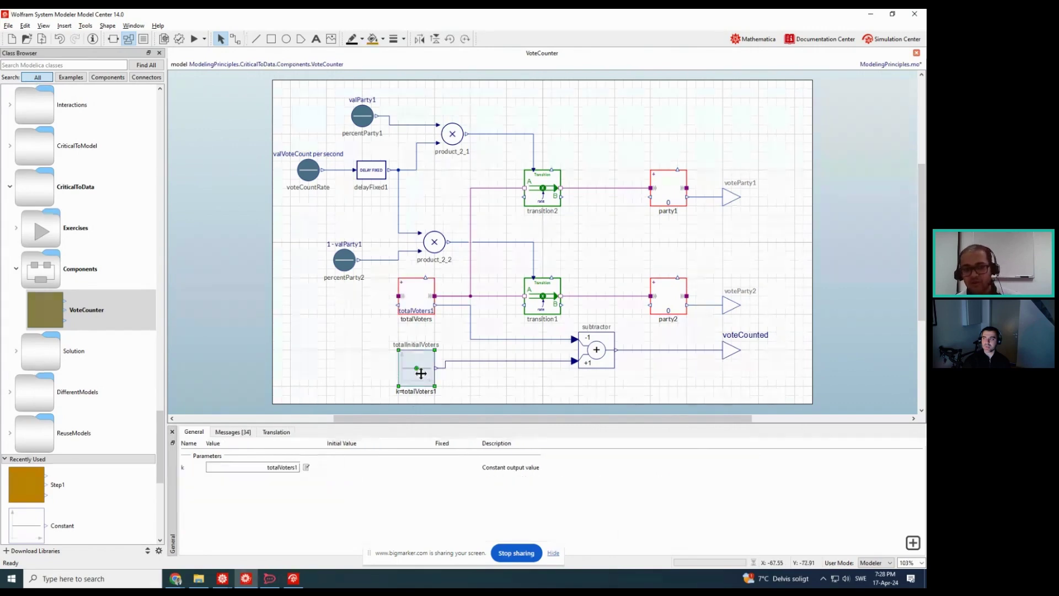
click(417, 302)
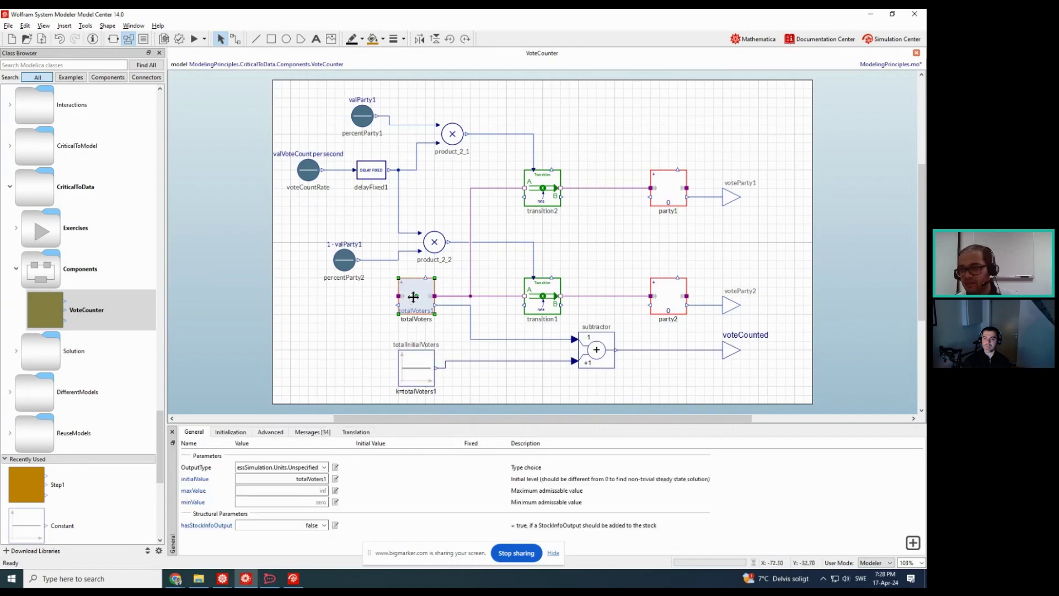
click(311, 352)
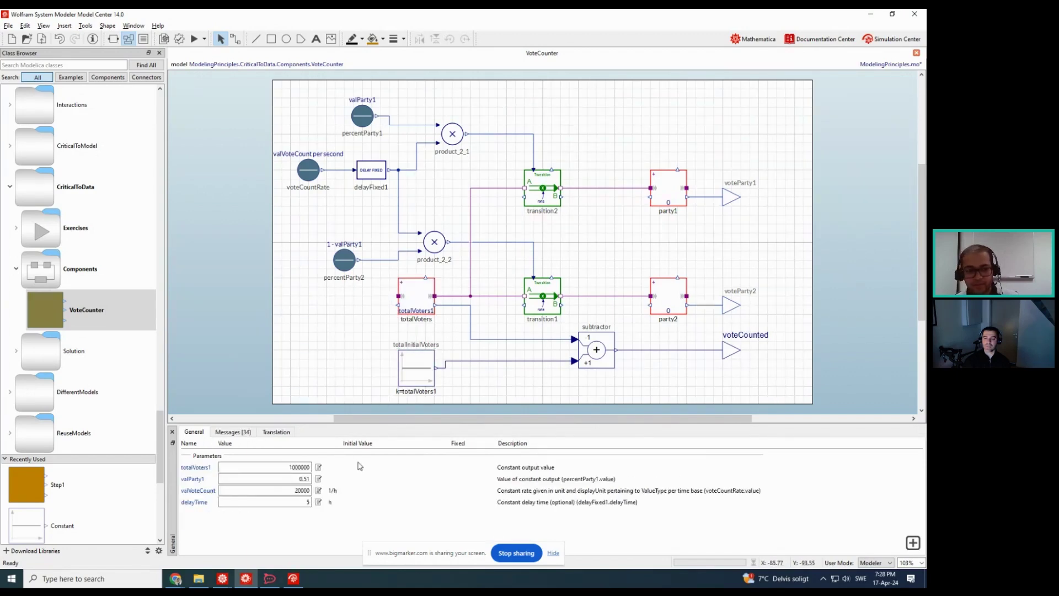
click(360, 124)
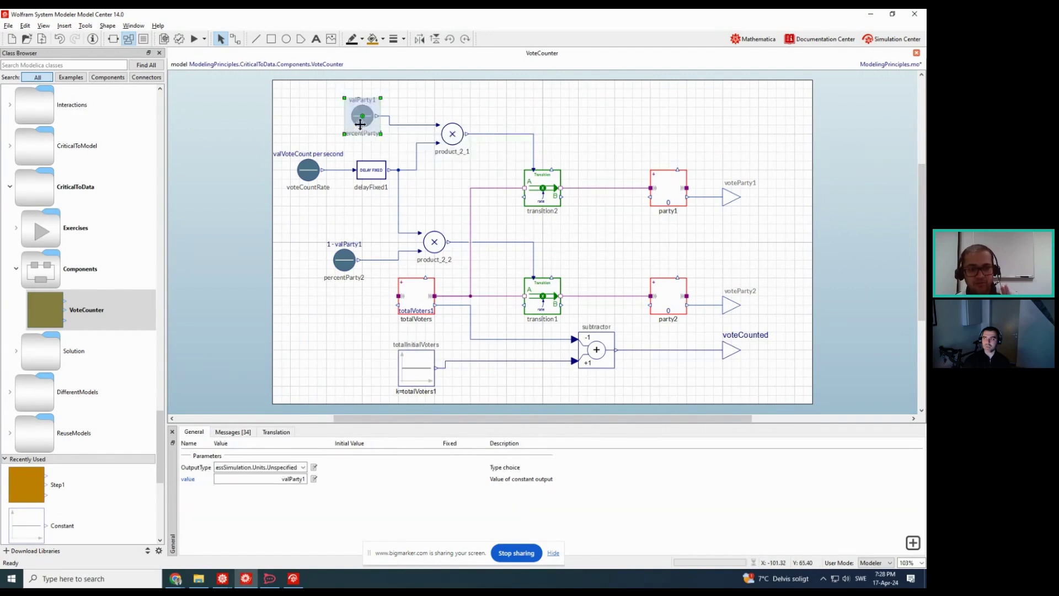
click(344, 274)
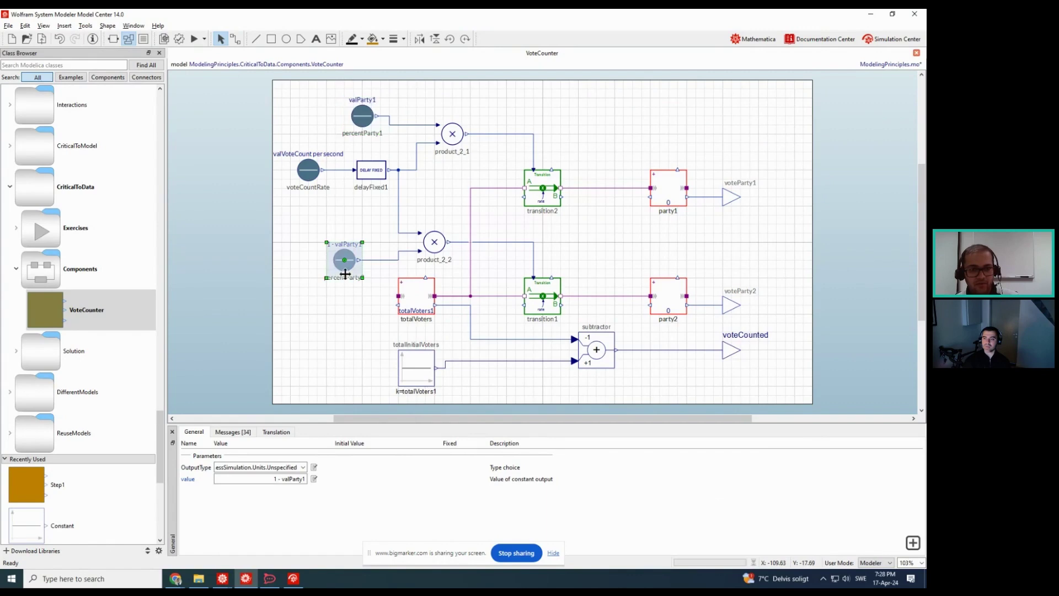
click(313, 179)
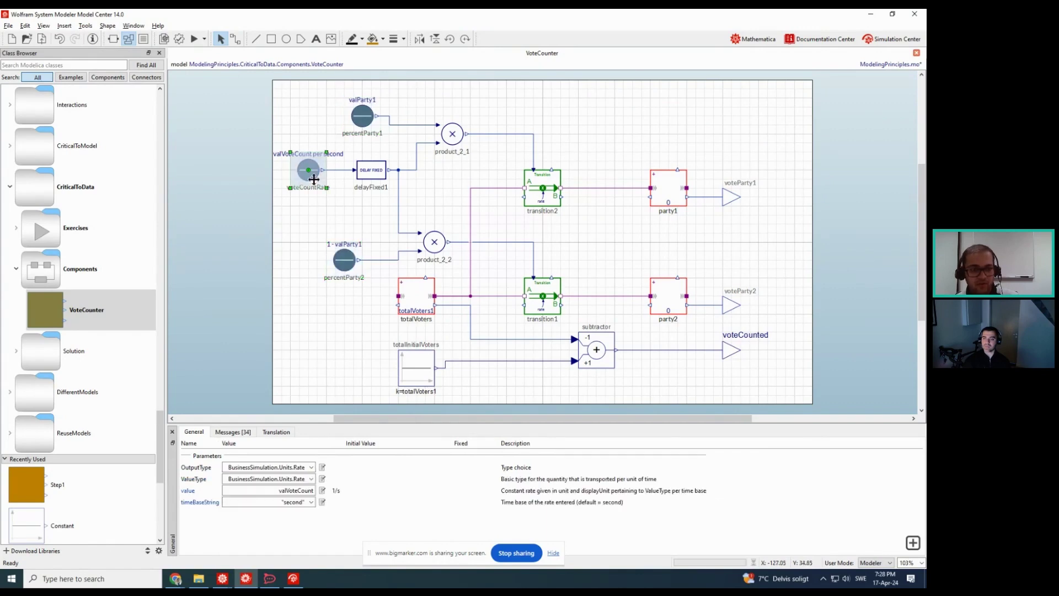
click(374, 182)
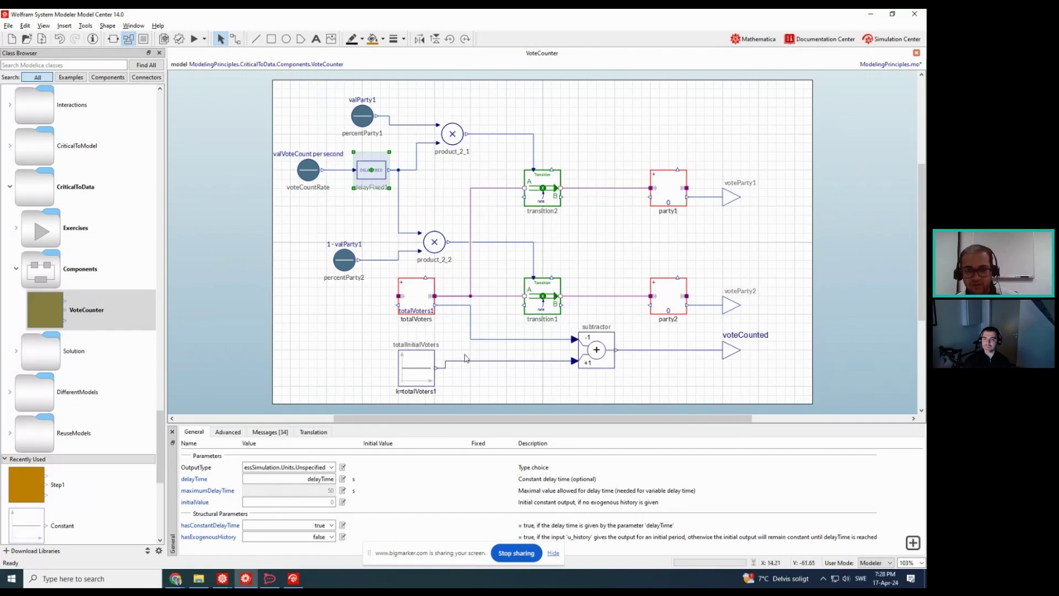
click(286, 359)
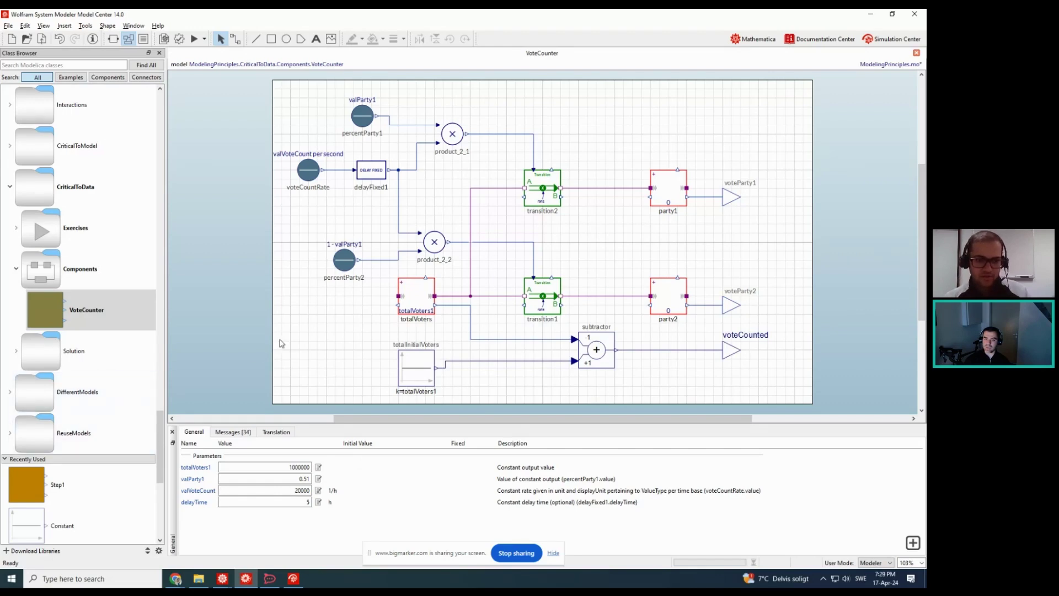
click(333, 348)
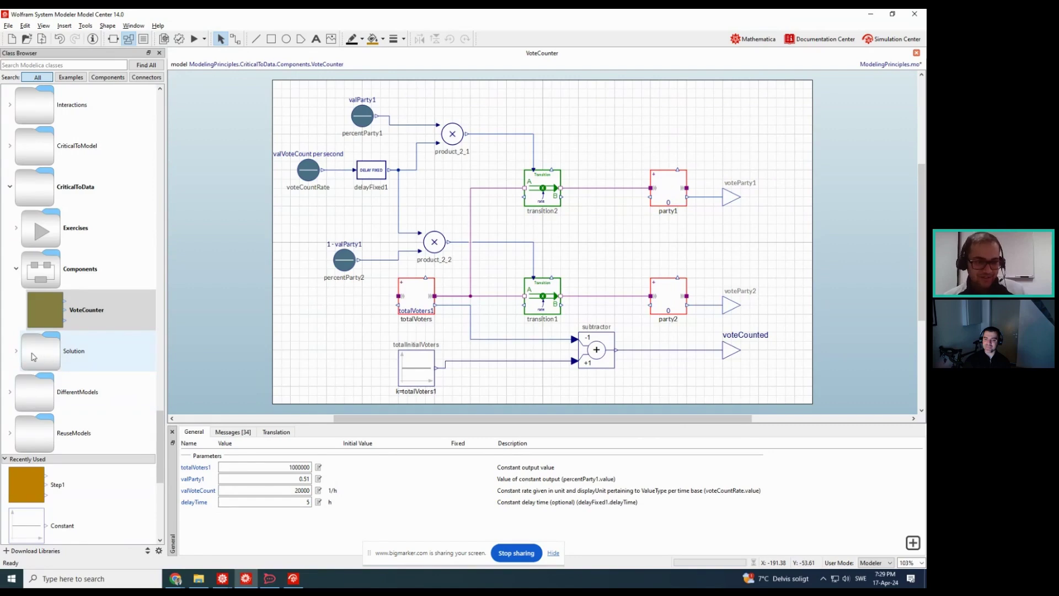
Expand the Exercises package under CriticalToData and open its Step3 model
click(16, 227)
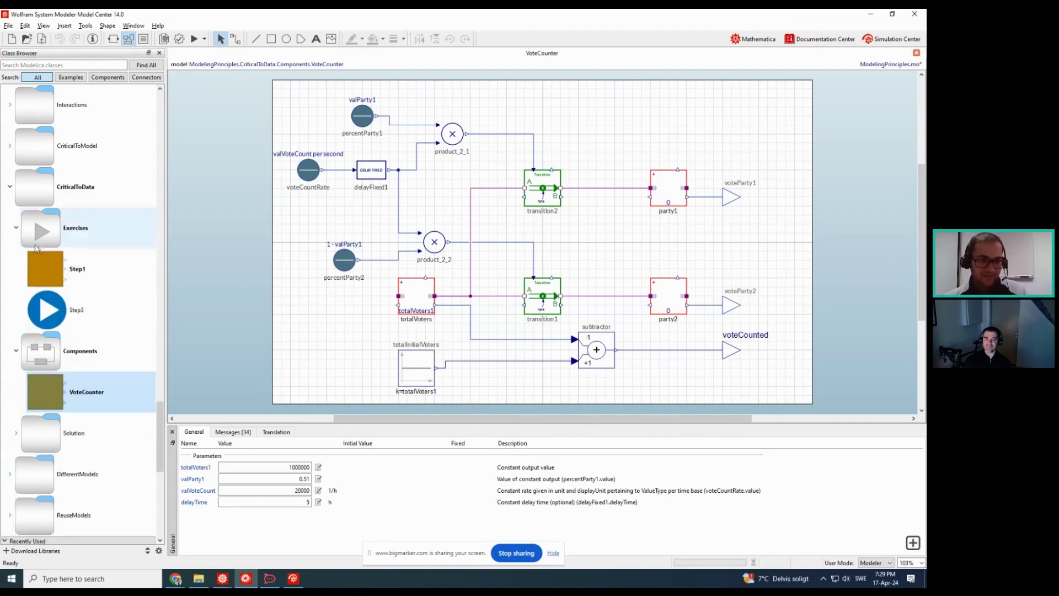
double_click(77, 308)
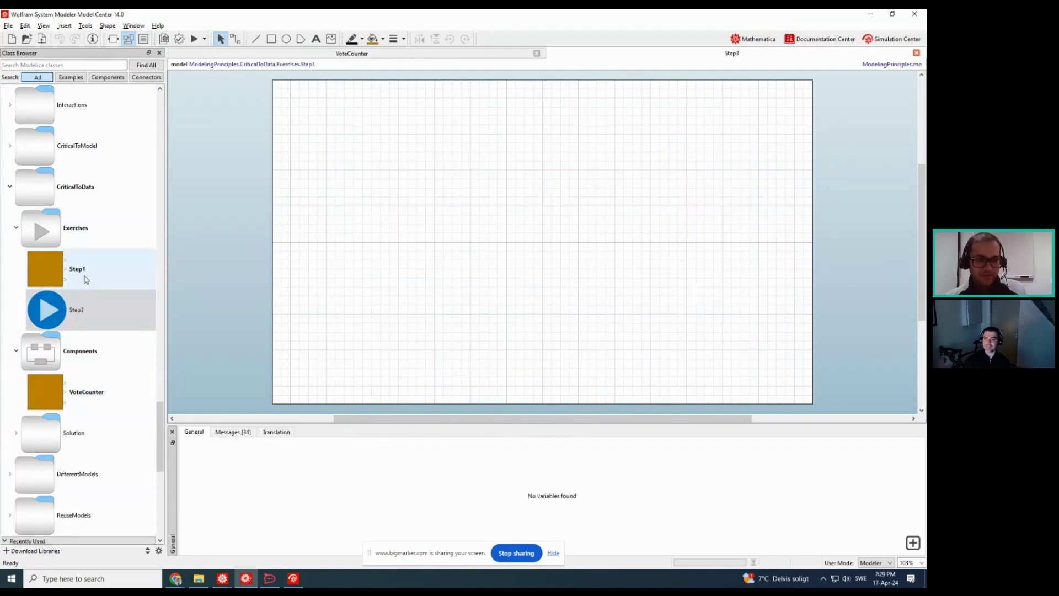
double_click(87, 383)
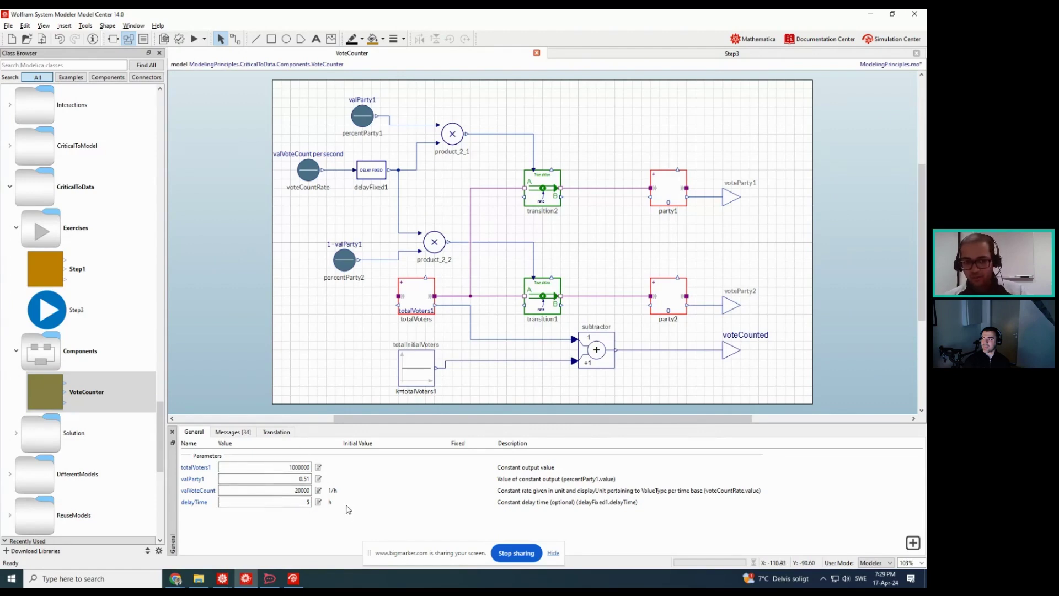
click(408, 369)
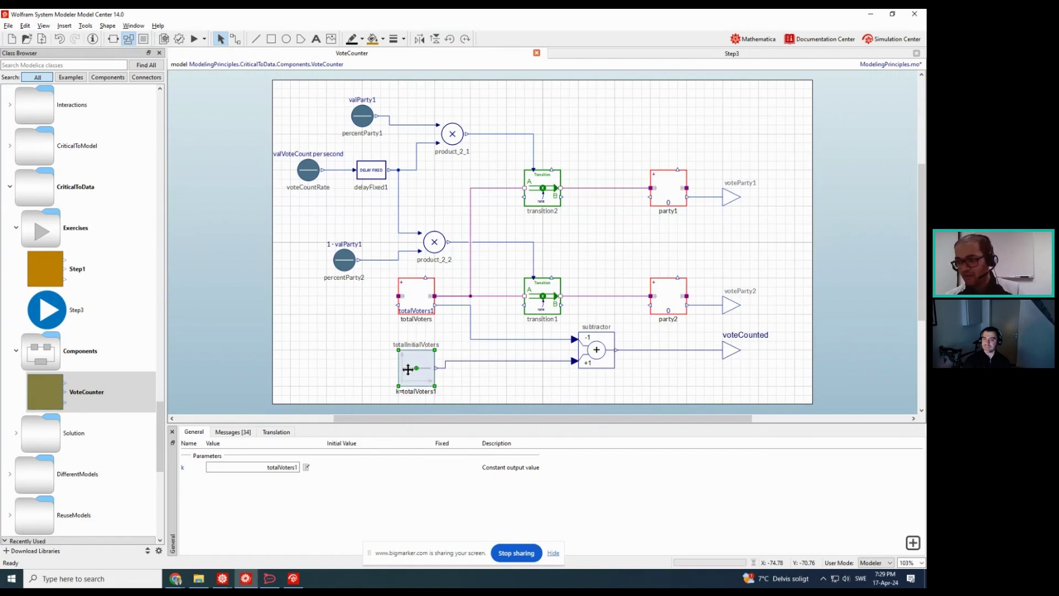
right_click(184, 472)
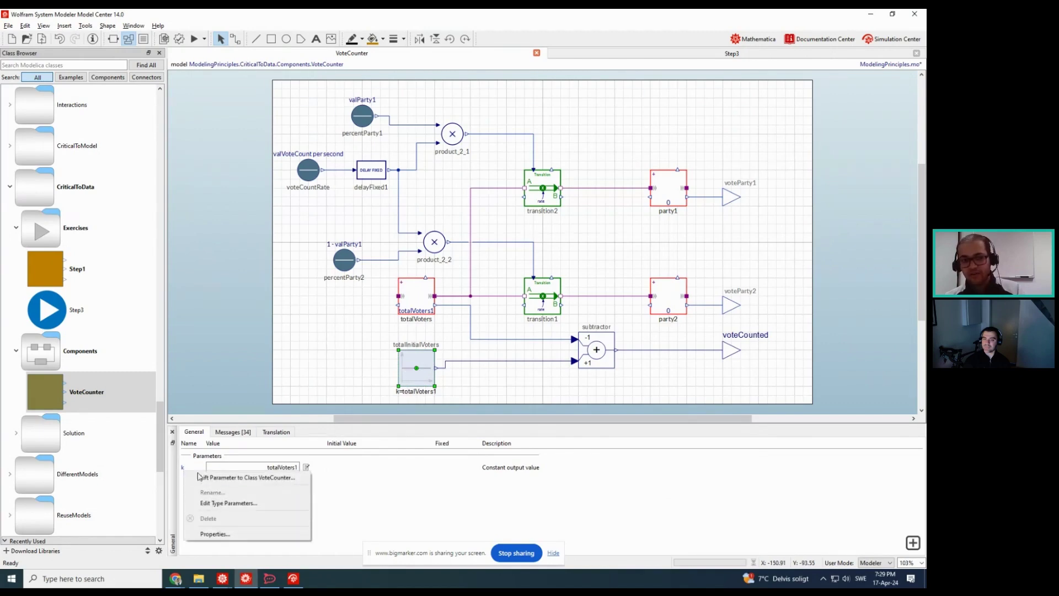
click(232, 477)
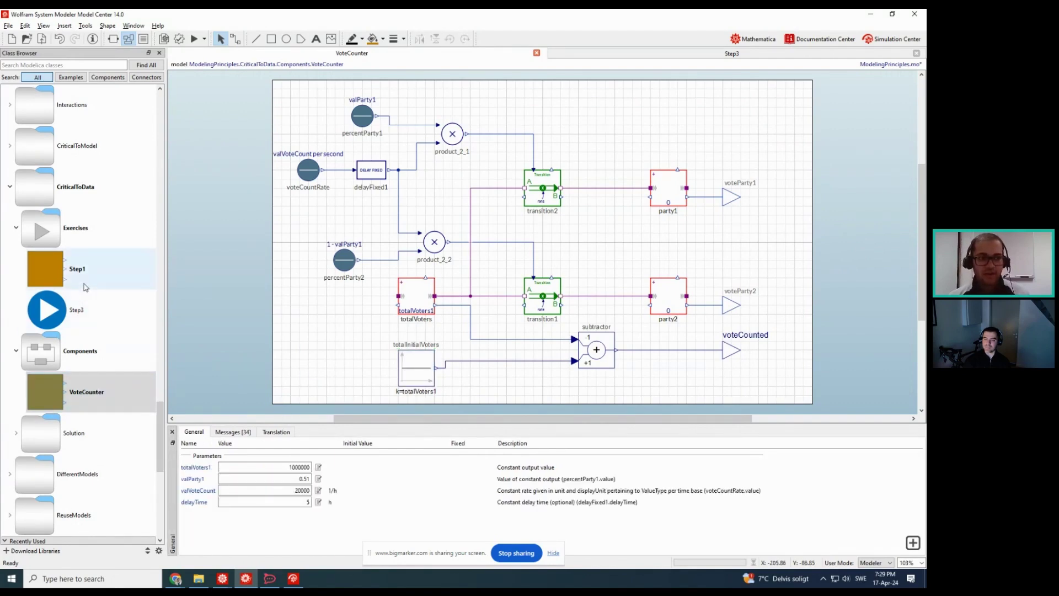
Place two VoteCounter instances in the Step3 diagram, one below the other on the left side of the canvas
click(105, 393)
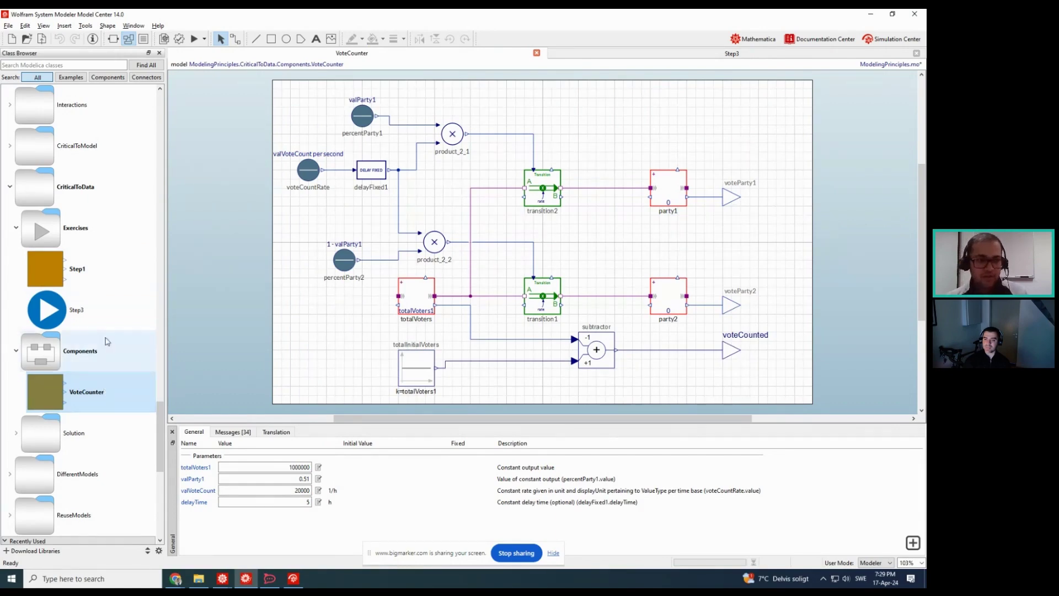
double_click(113, 315)
drag(100, 393, 380, 188)
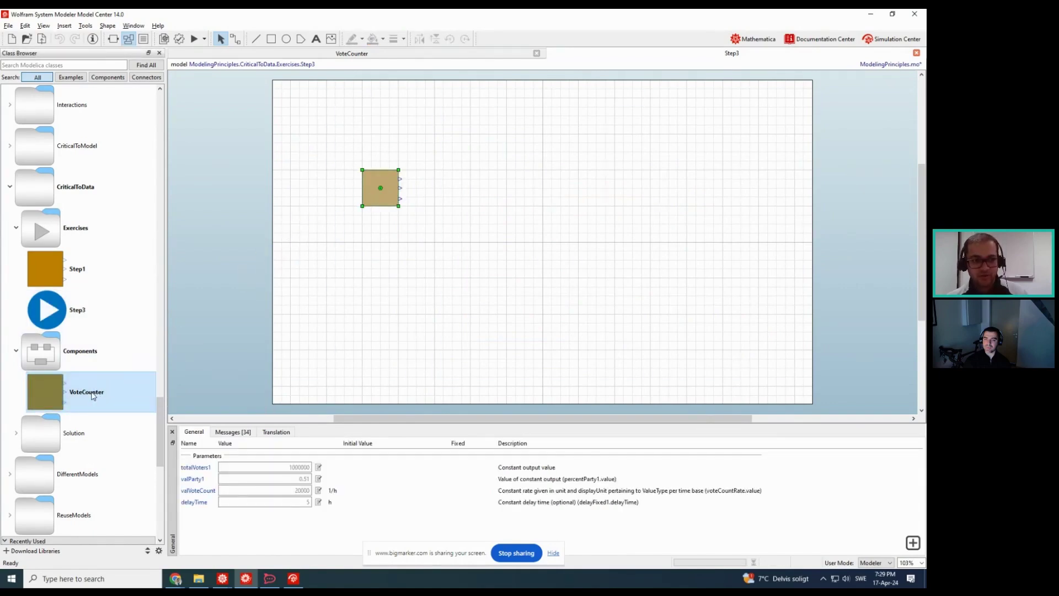
drag(107, 383, 380, 298)
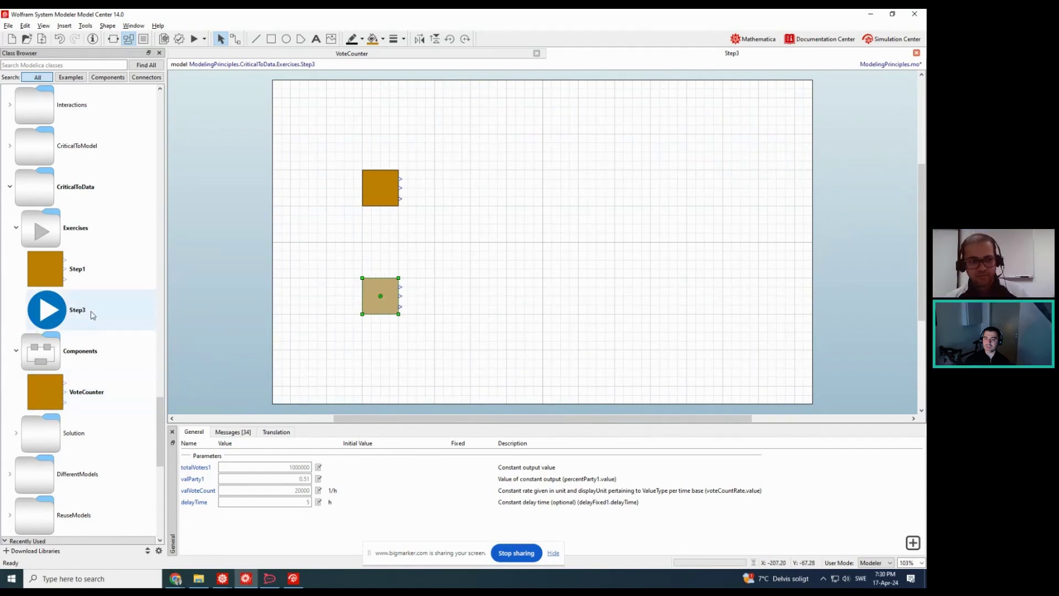
Add a centred text label reading %name above the square in the VoteCounter icon
double_click(91, 387)
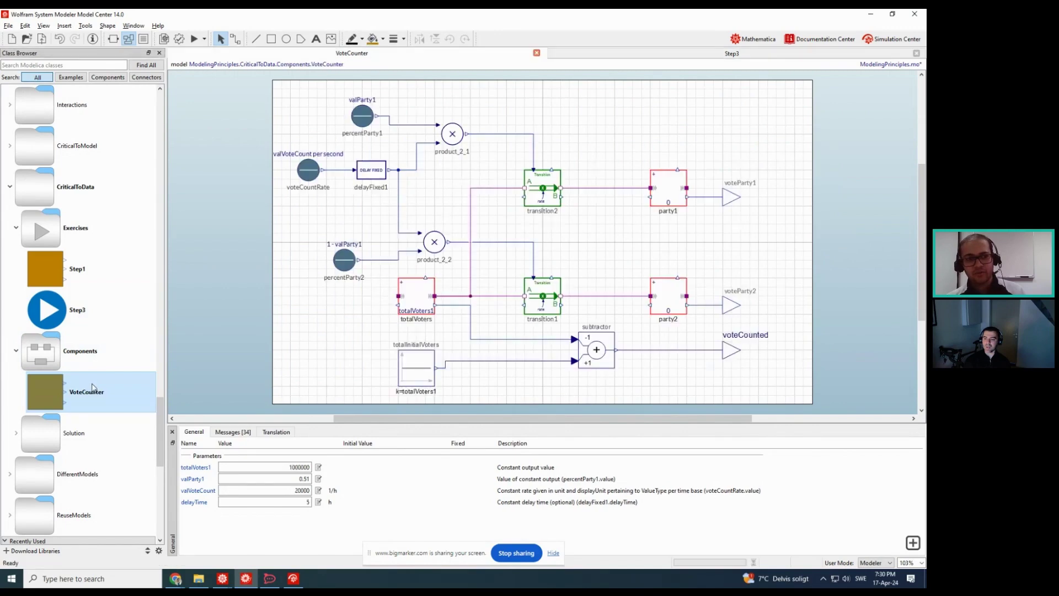
click(114, 39)
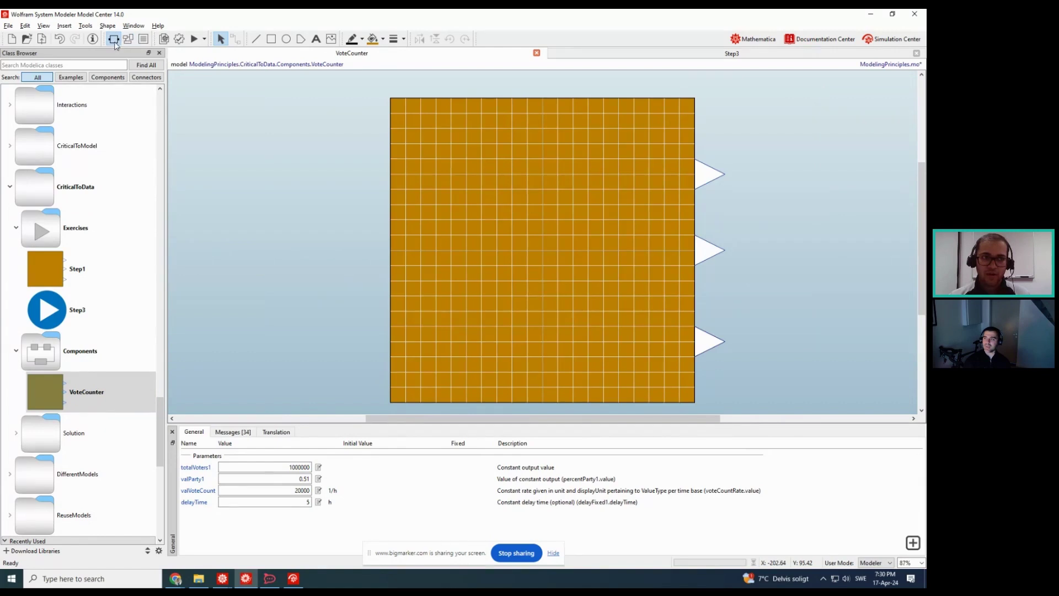
click(317, 39)
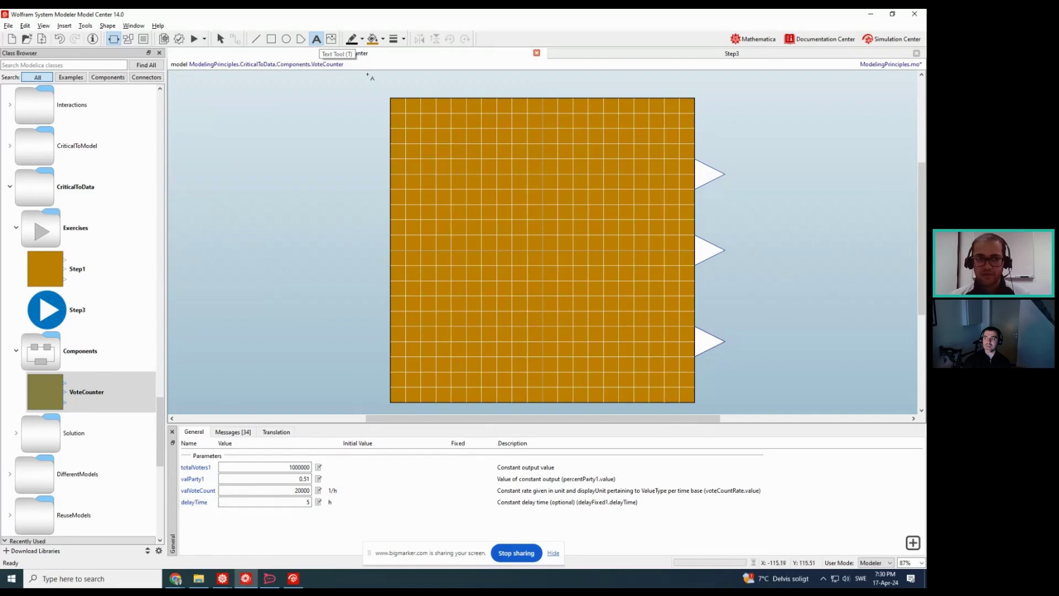
drag(367, 74, 722, 95)
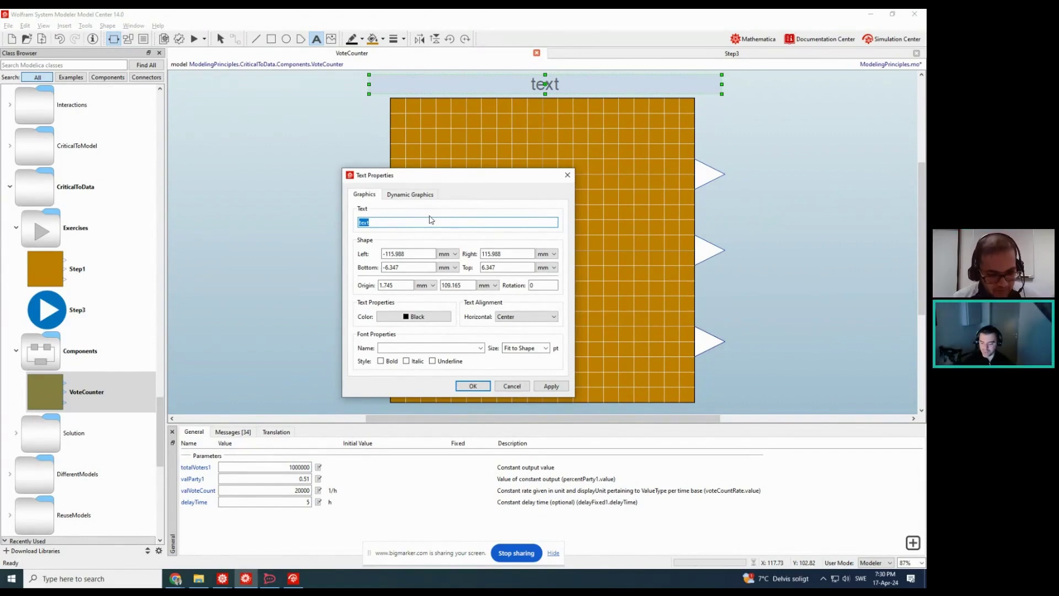
text(%na)
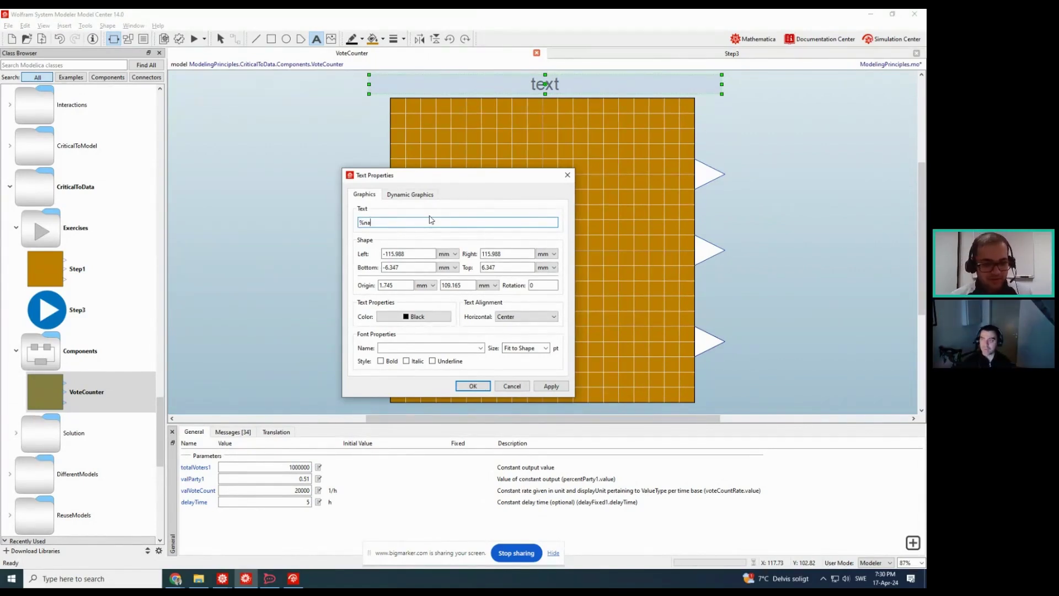
text(me)
click(464, 385)
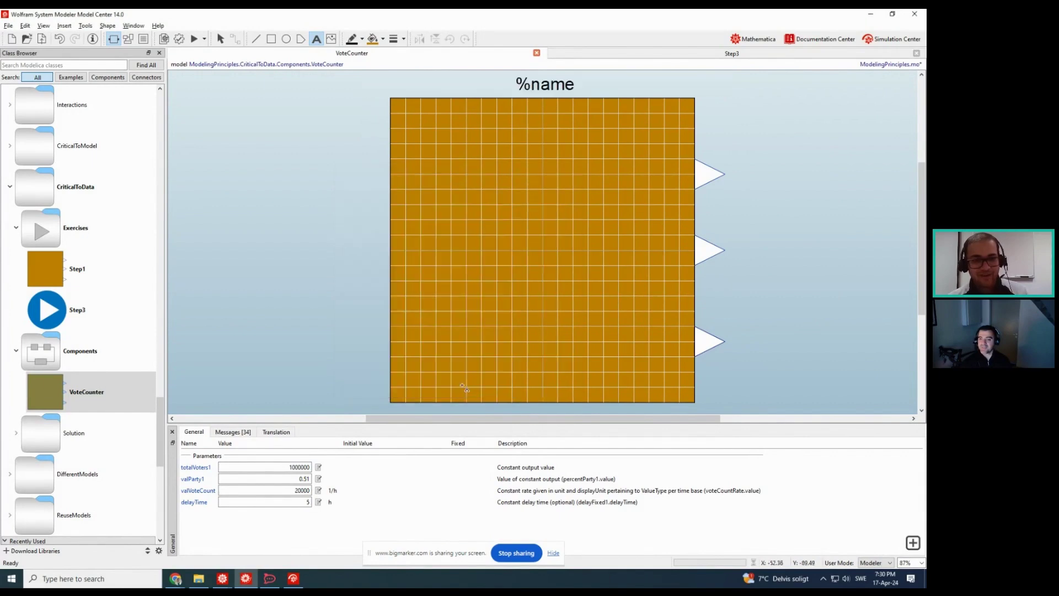
Enlarge the %name label of the VoteCounter icon by stretching its text box upward
scroll(535, 149, up, 1)
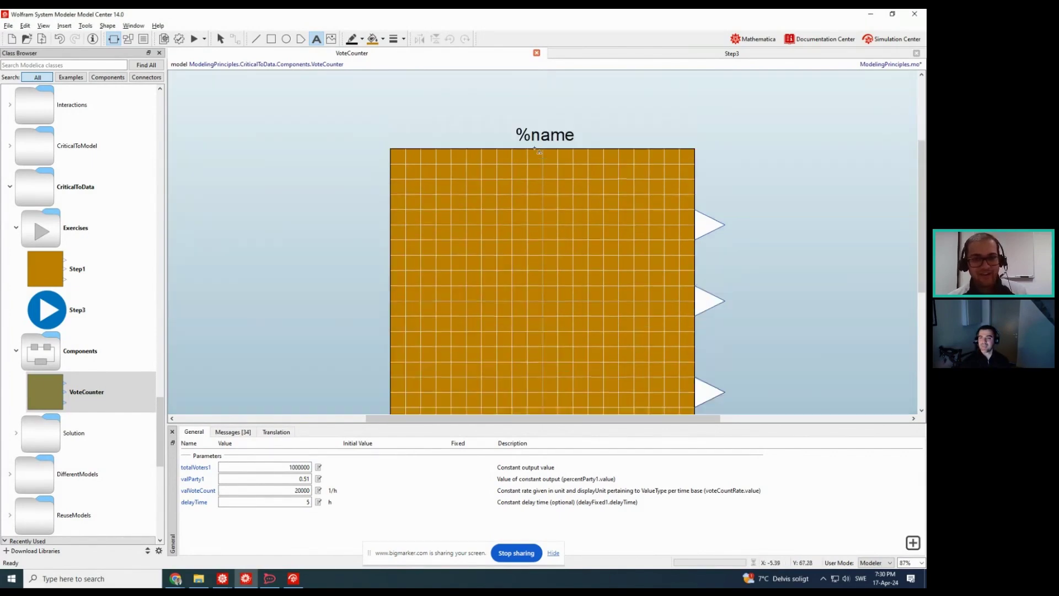
scroll(535, 150, up, 1)
click(546, 186)
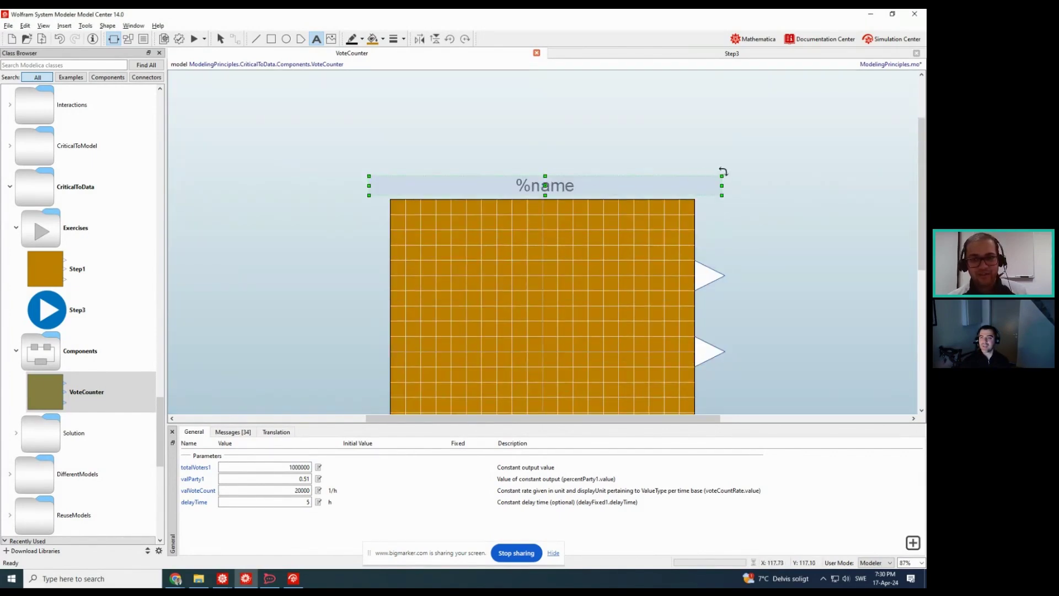
drag(721, 176, 142, 146)
click(239, 239)
scroll(281, 262, up, 1)
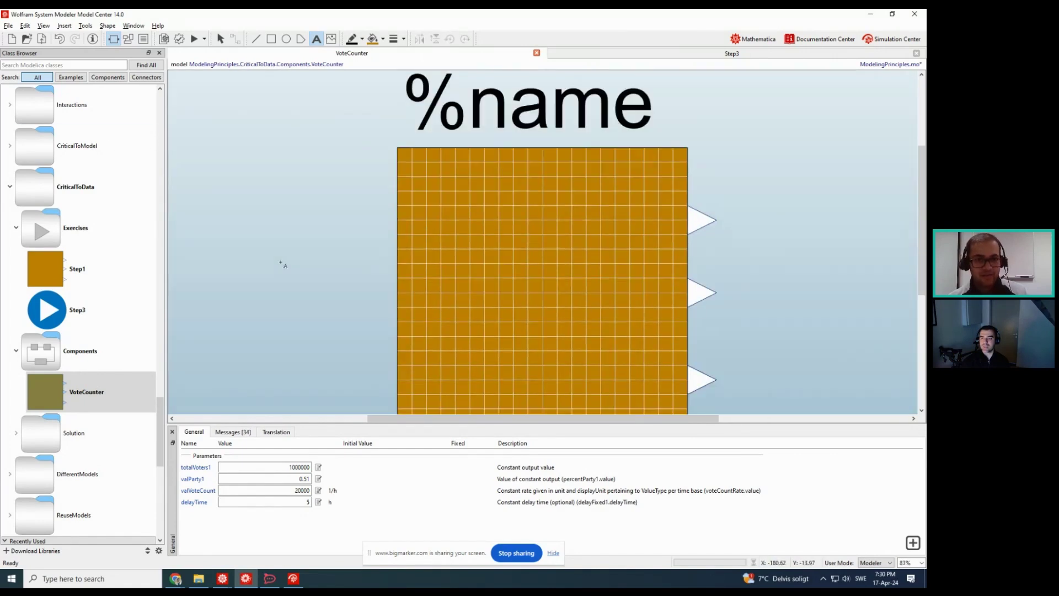
Return to the Step3 diagram and check the name labels on the two VoteCounter instances
double_click(95, 278)
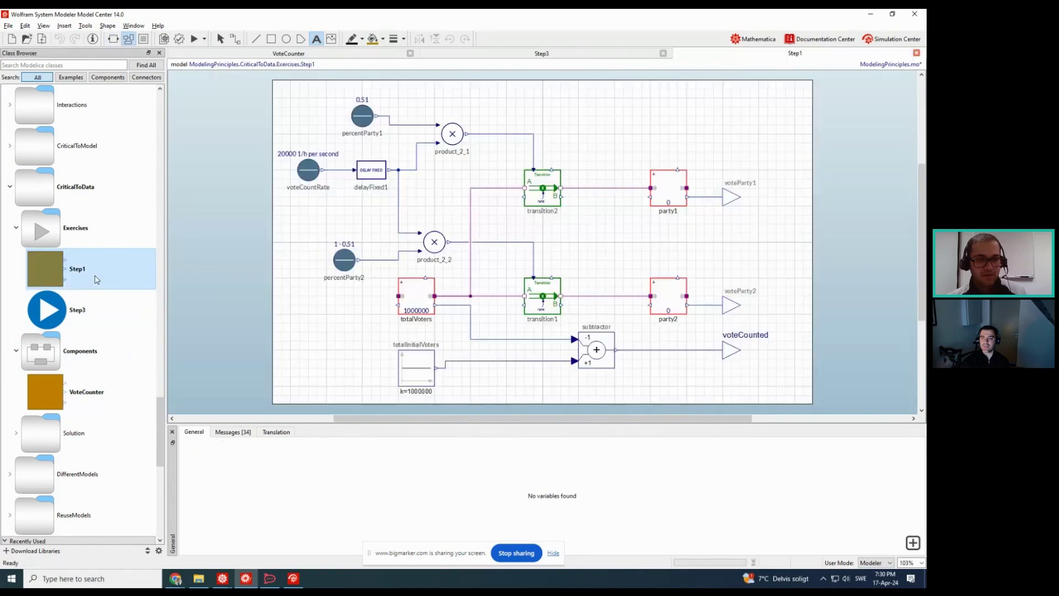
double_click(90, 324)
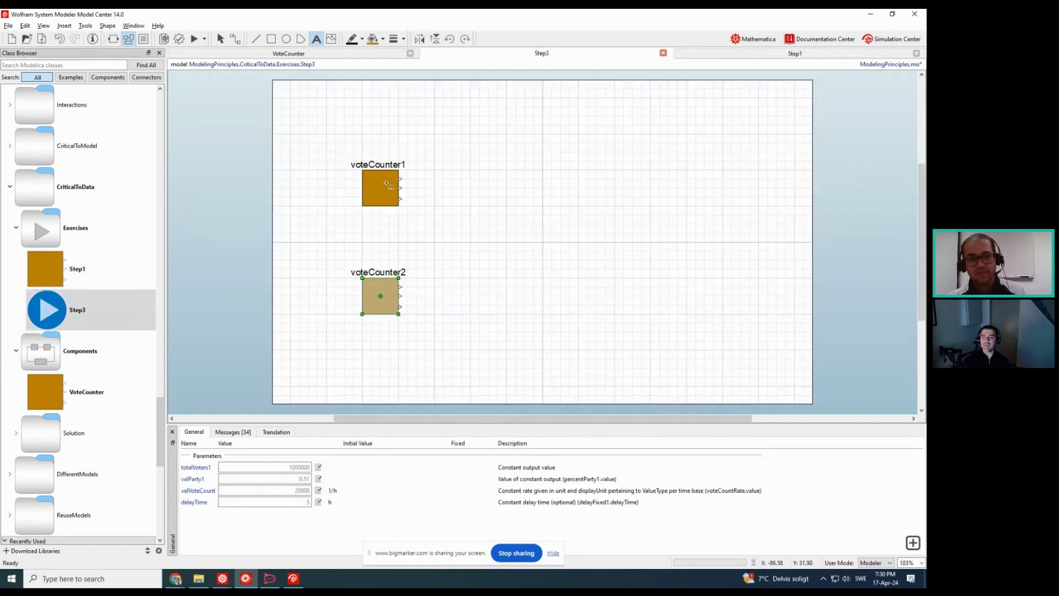
click(415, 253)
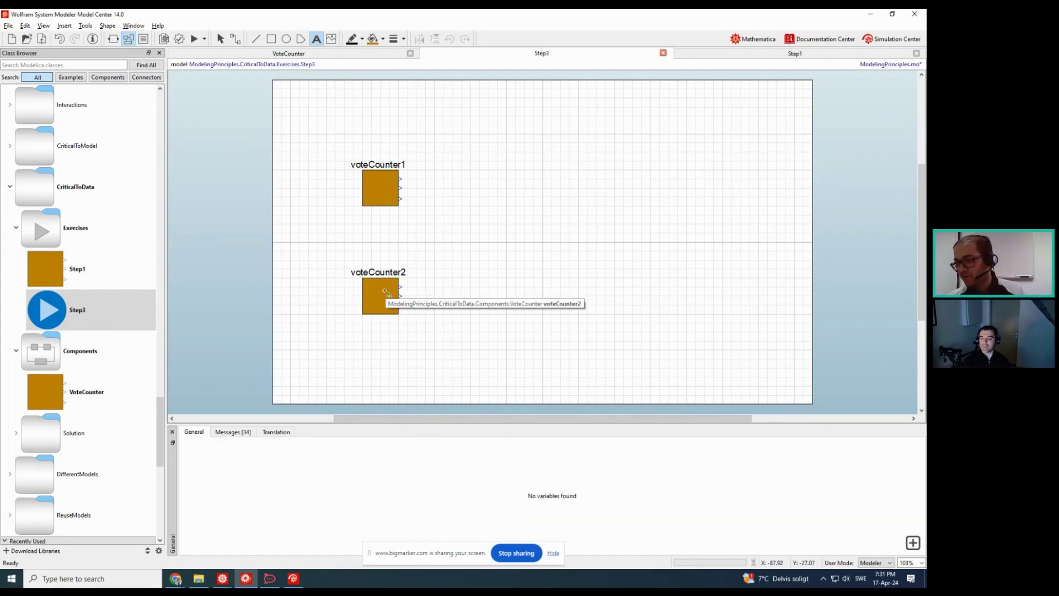
Inspect the text properties of the %name label in the VoteCounter icon and leave them without changes
double_click(105, 391)
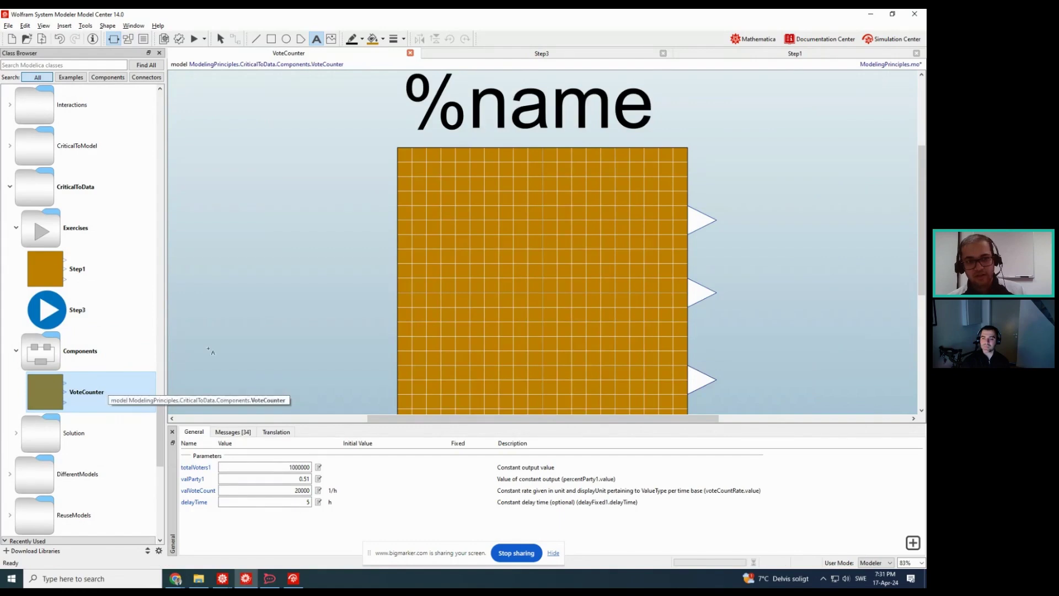
click(512, 107)
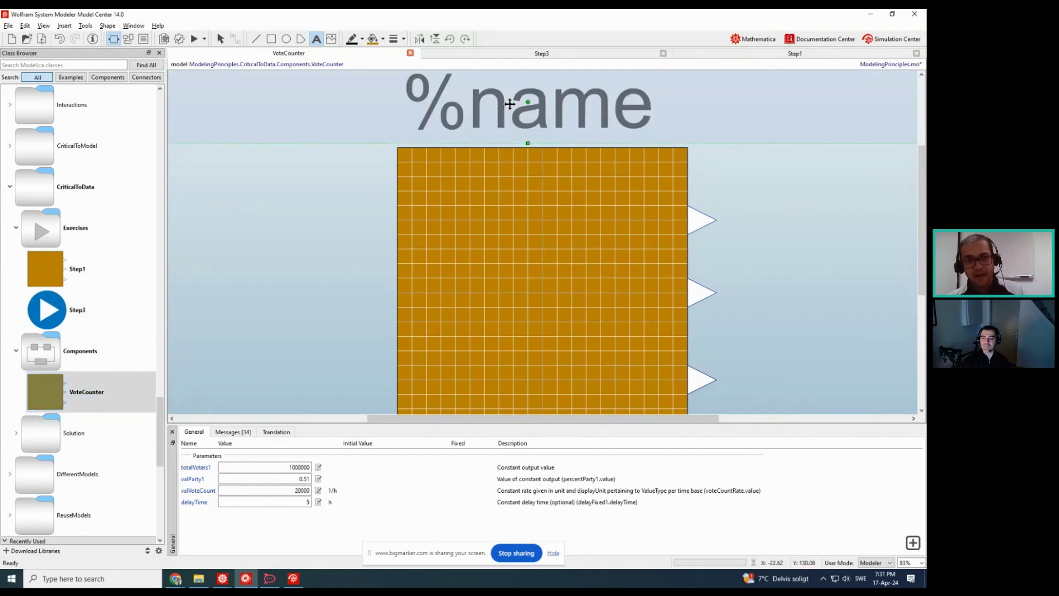
double_click(461, 102)
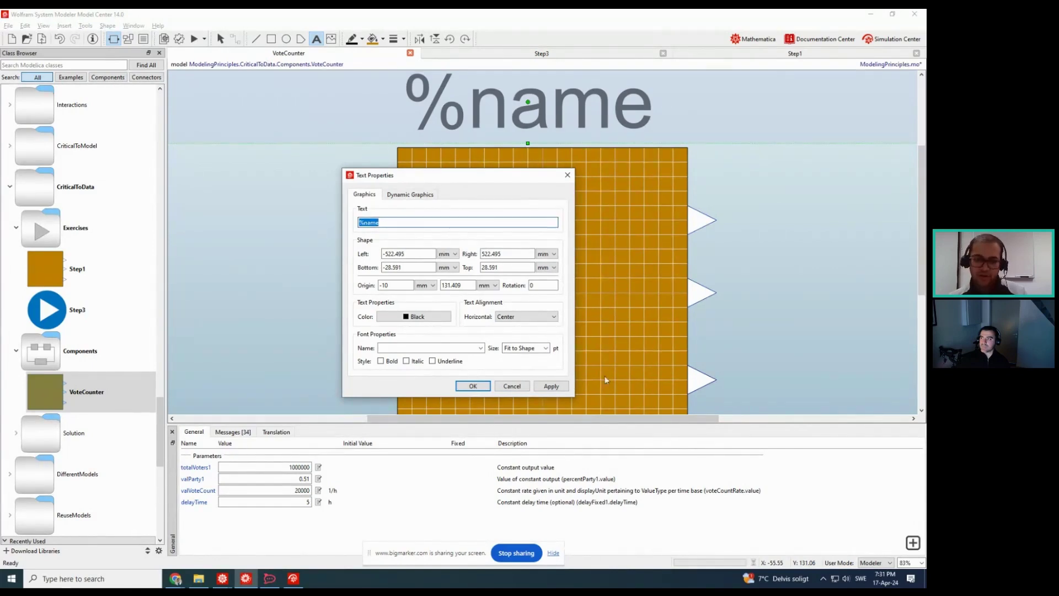
click(521, 386)
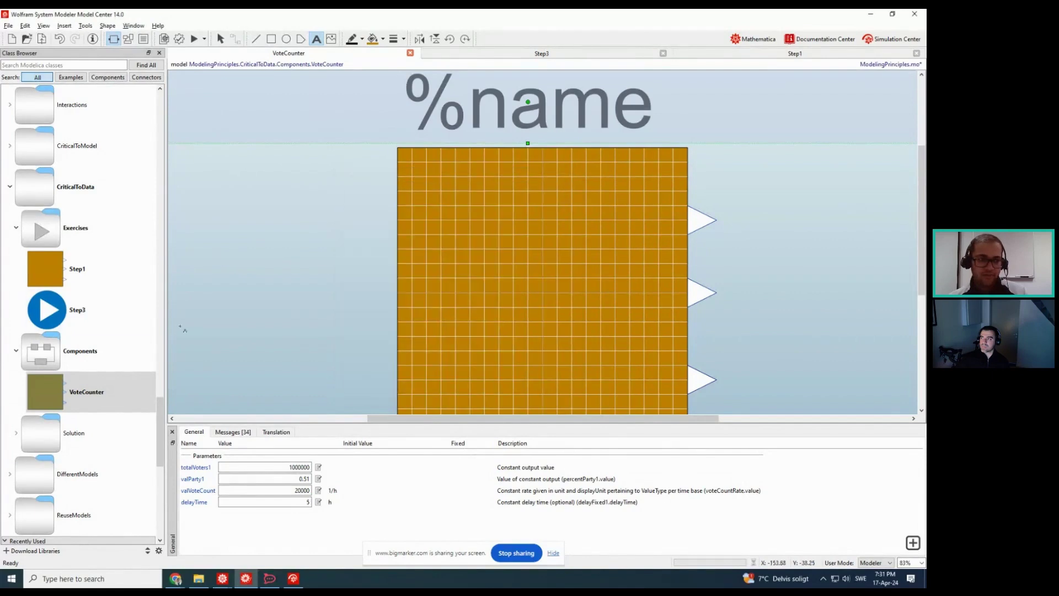
In the exercise Step3 diagram, rename the upper VoteCounter instance to postal, updating references within the library
double_click(94, 312)
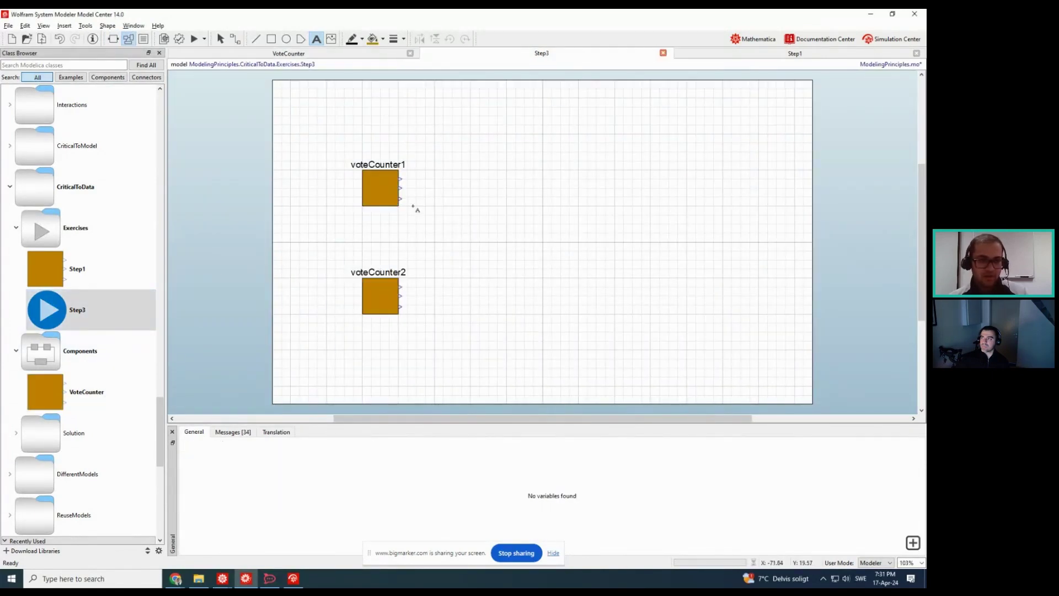
click(386, 191)
key(Escape)
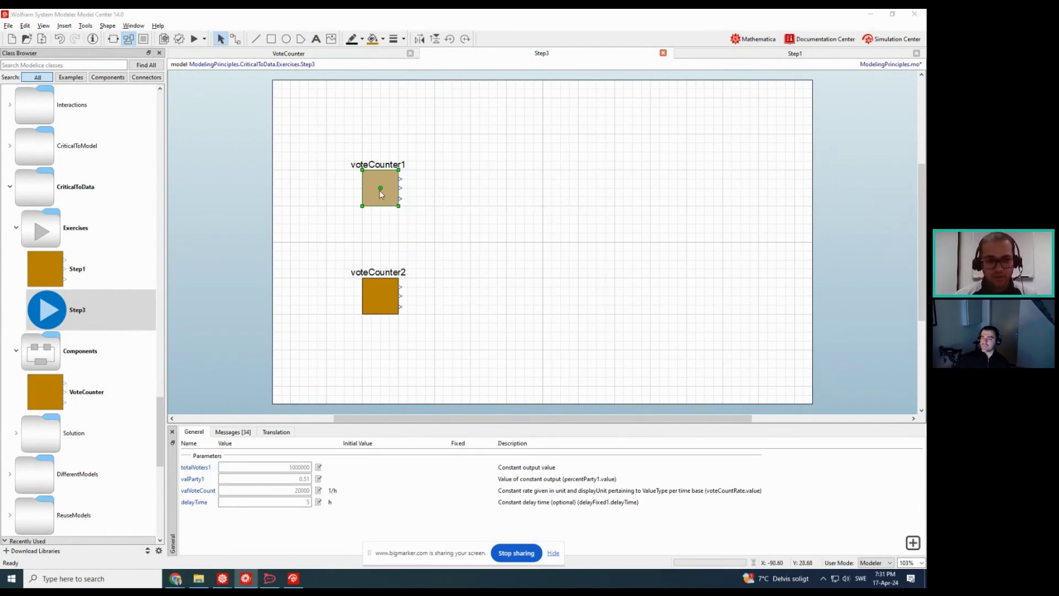
key(F2)
text(post)
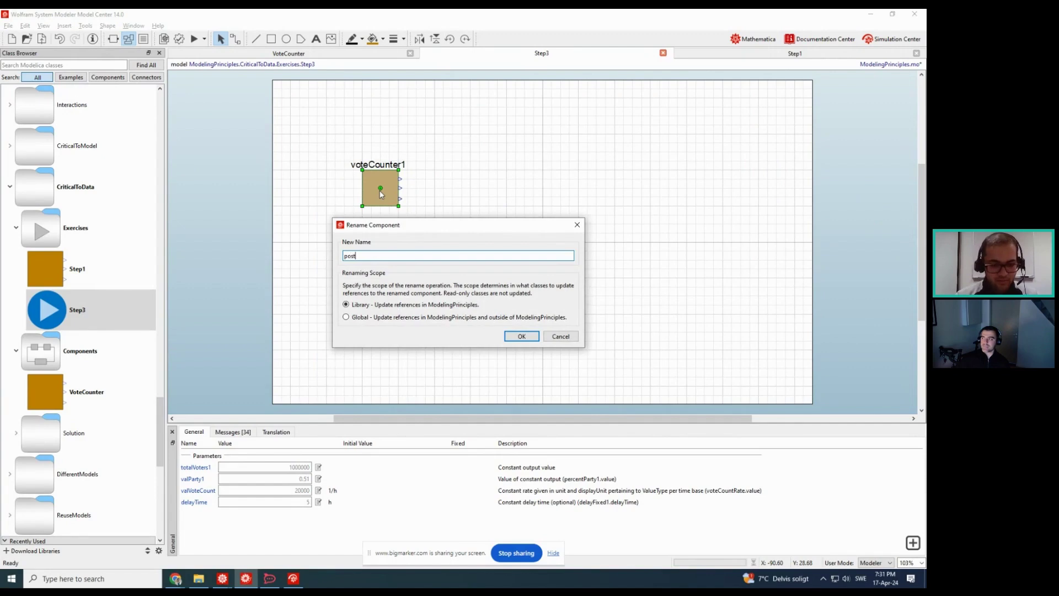
text(al)
click(513, 336)
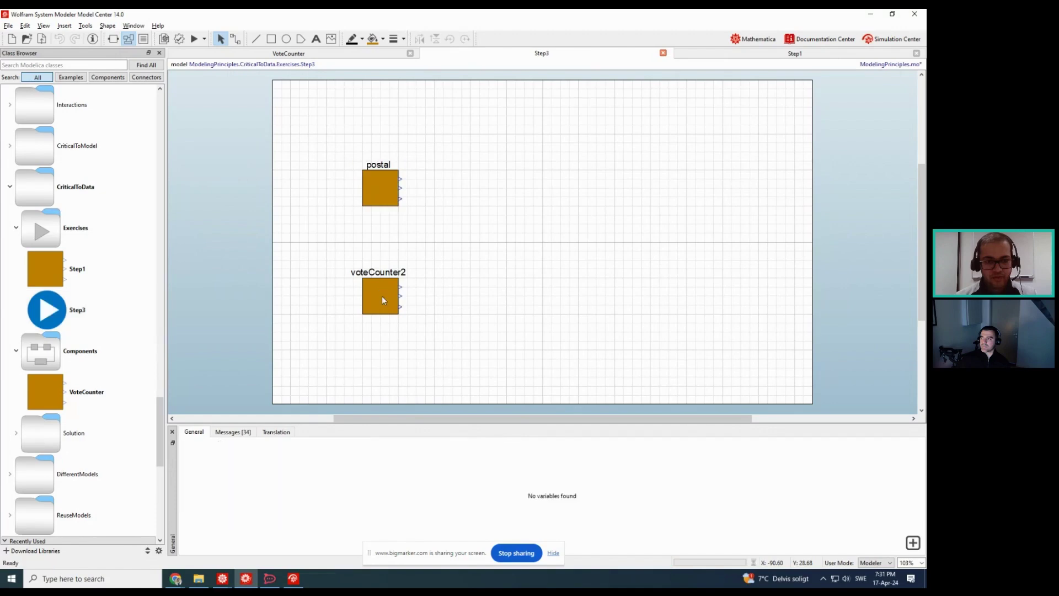
Rename the lower VoteCounter instance to physical, updating references within the library
click(381, 296)
key(F2)
text(physical)
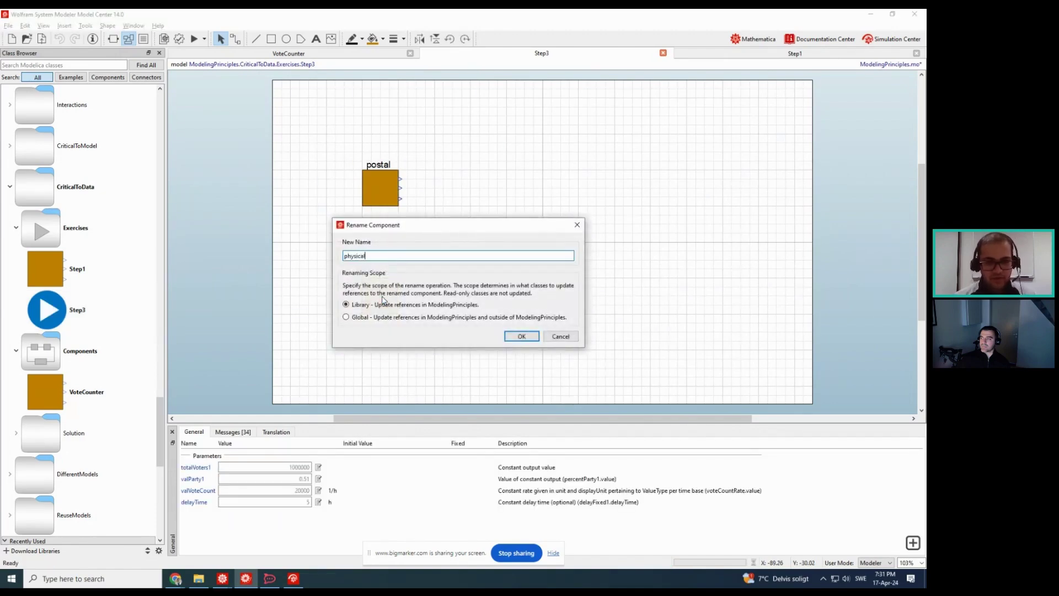
click(523, 336)
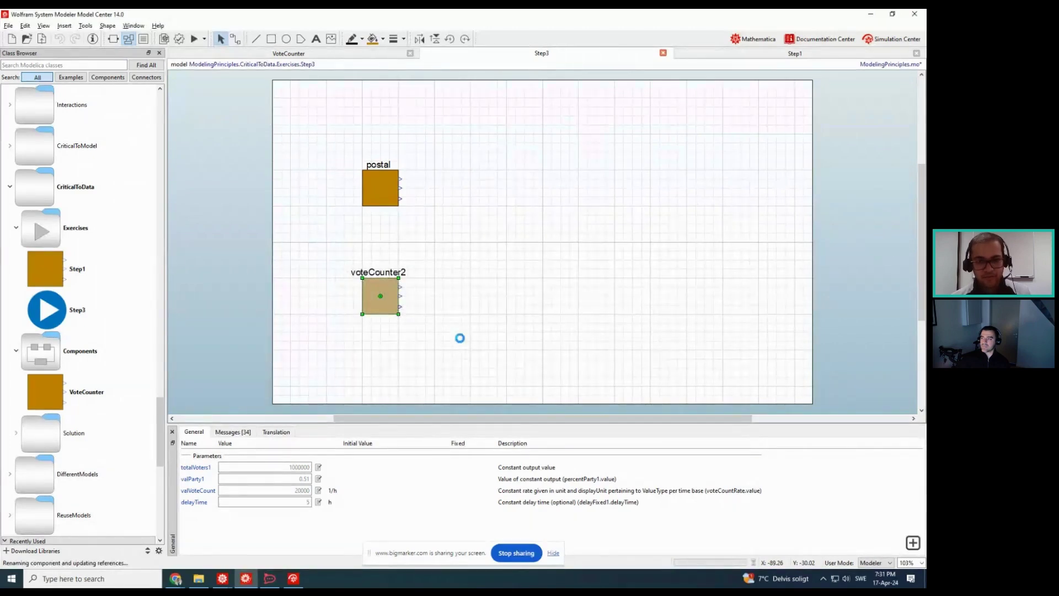
click(383, 297)
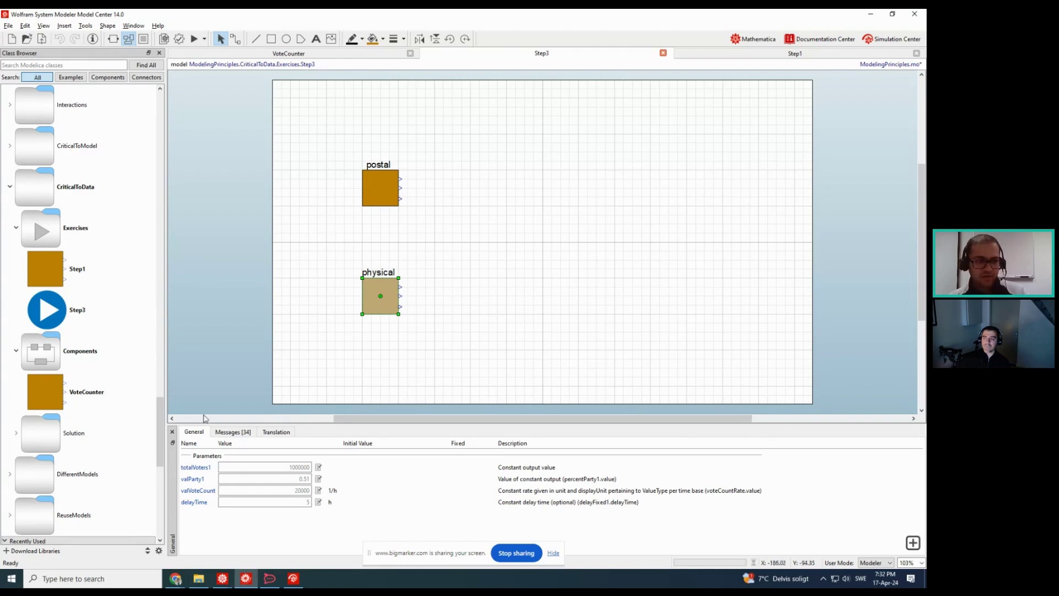
Copy the party1, total, party2, voteShare1 and voteShare2 blocks with their connections from the Solution Step3 diagram into the exercise Step3 diagram
double_click(142, 439)
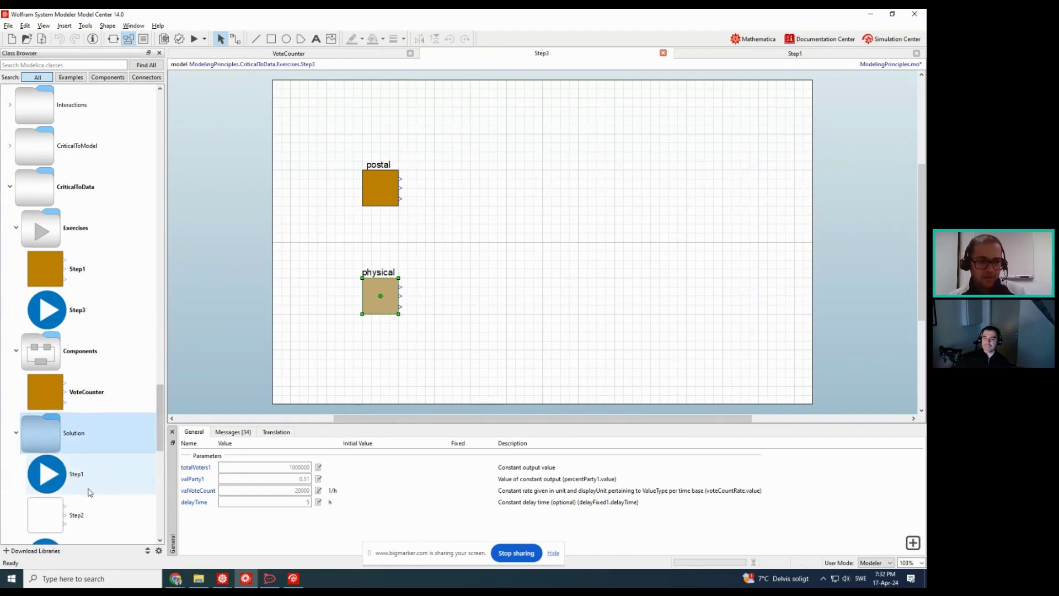
scroll(107, 450, down, 3)
double_click(107, 449)
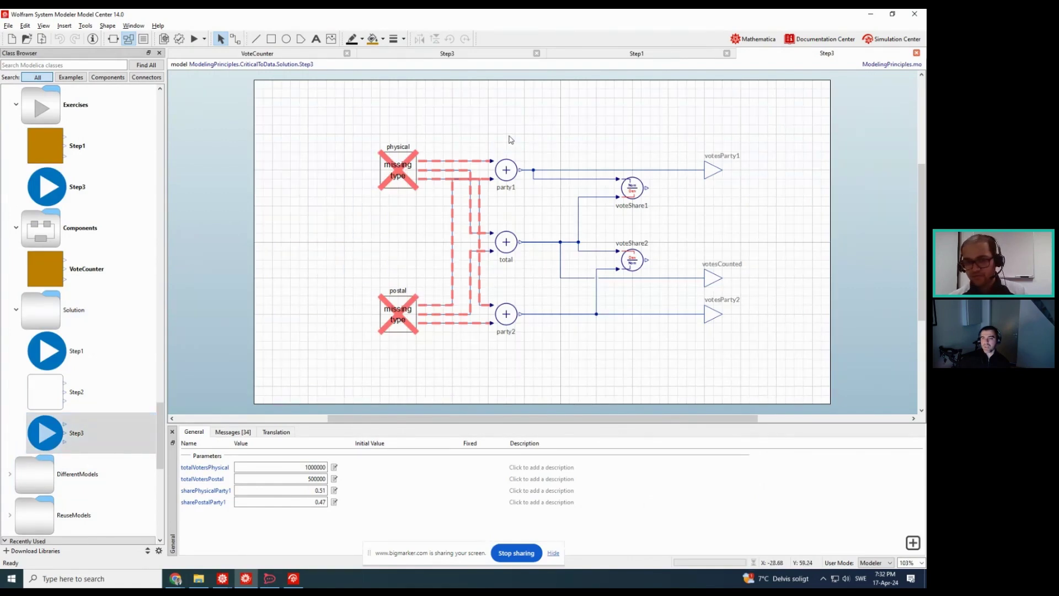
drag(508, 135, 636, 336)
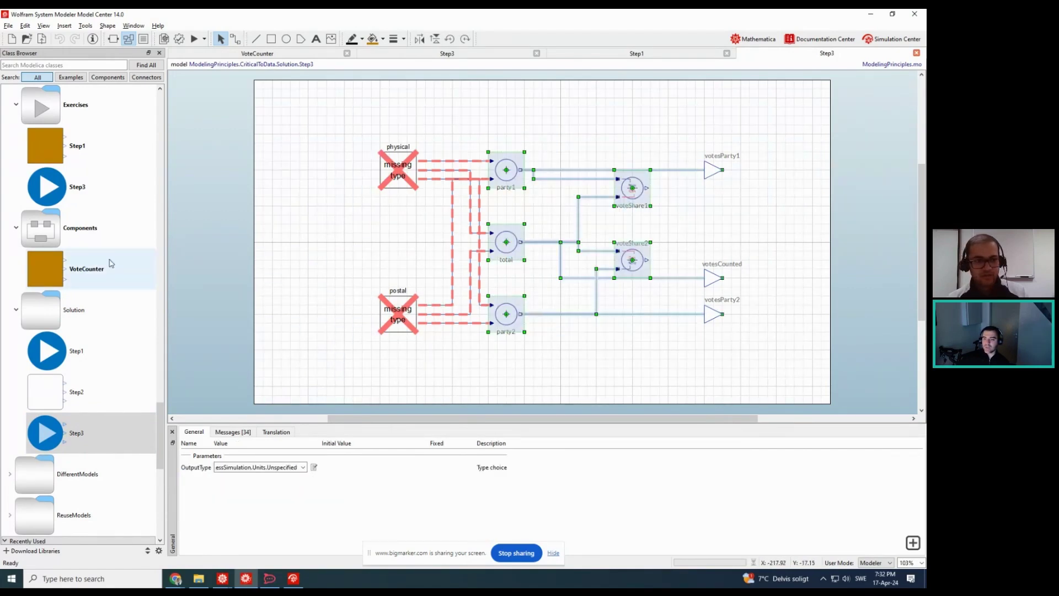
double_click(88, 187)
click(469, 276)
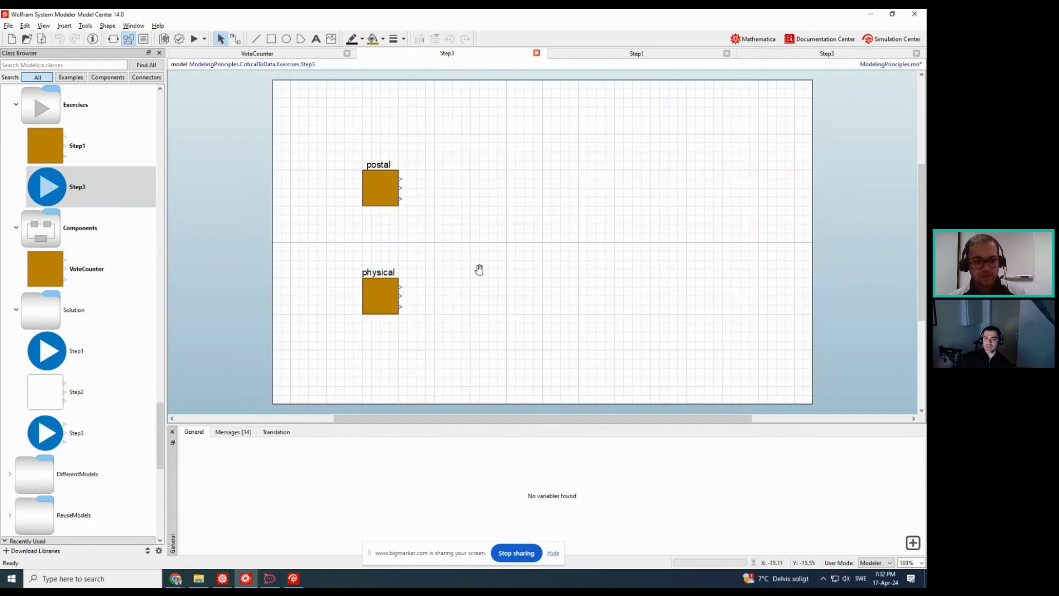
key(ctrl+v)
click(565, 233)
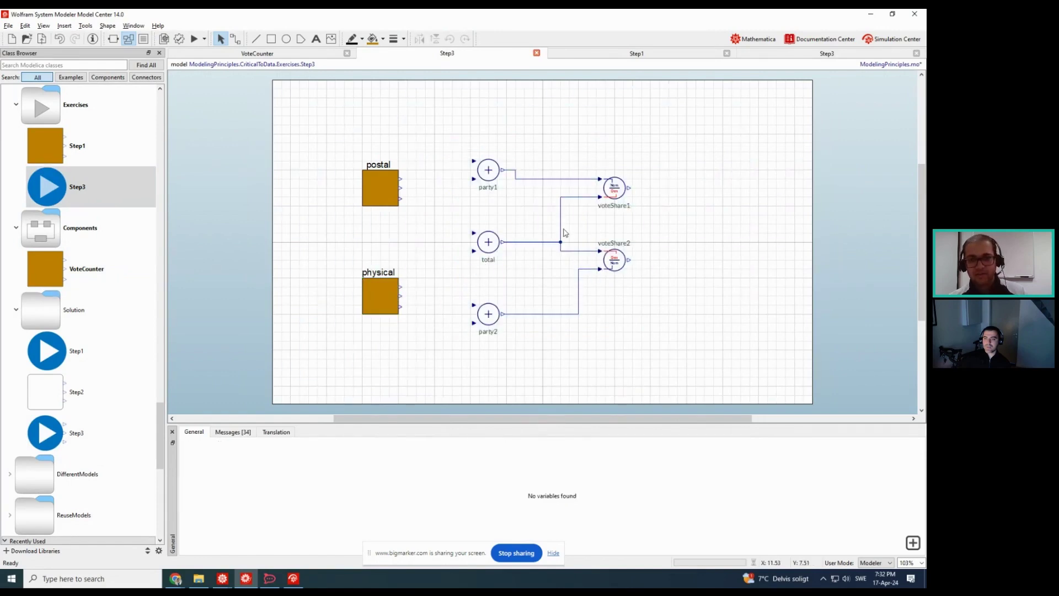
Locate the library class behind the voteShare1 block and examine which block type voteShare1 and voteShare2 use
click(614, 188)
click(614, 259)
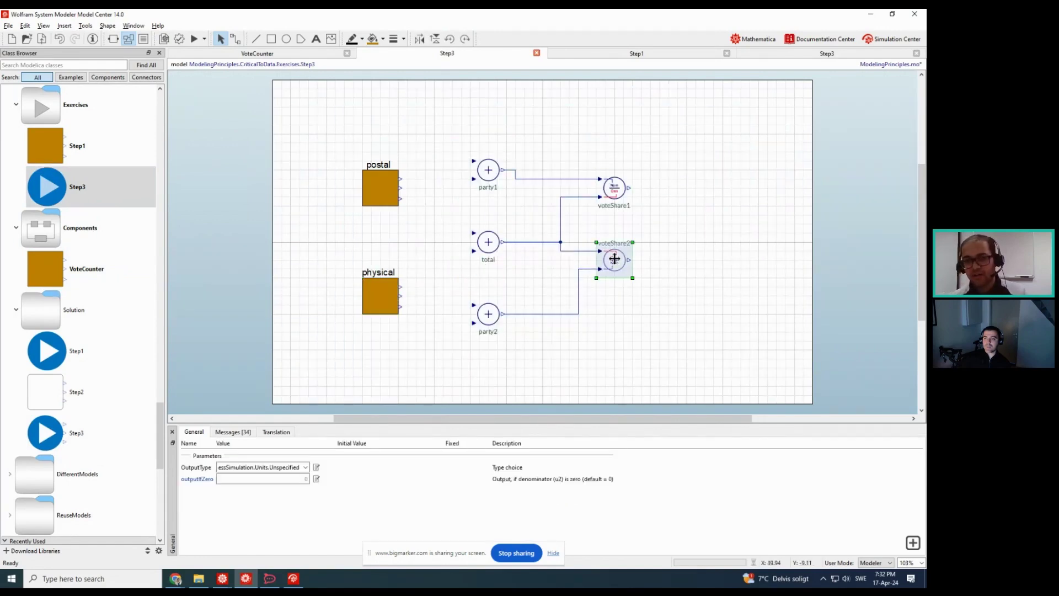
click(614, 194)
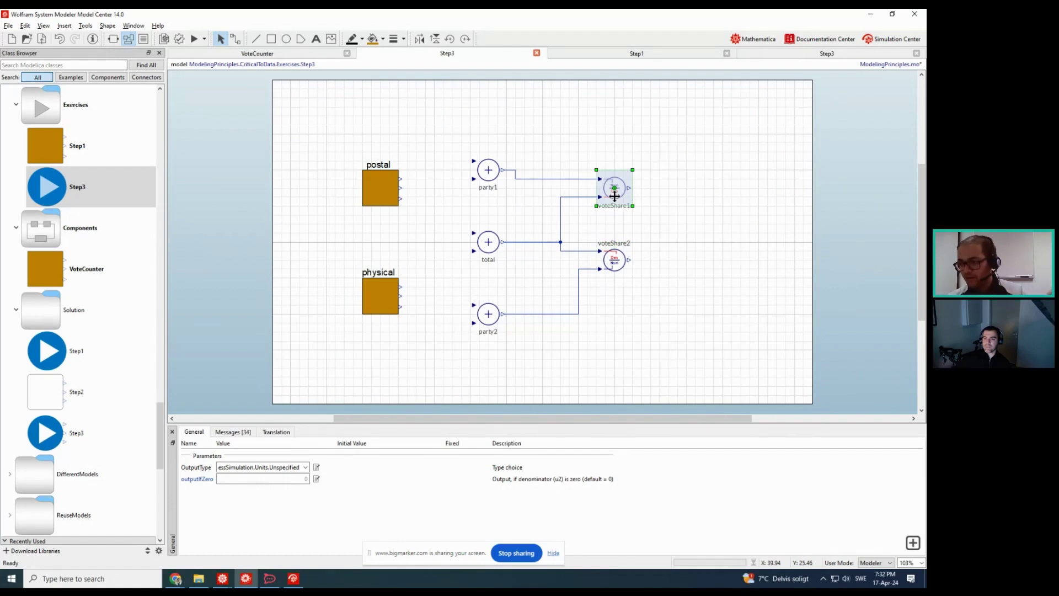
right_click(615, 198)
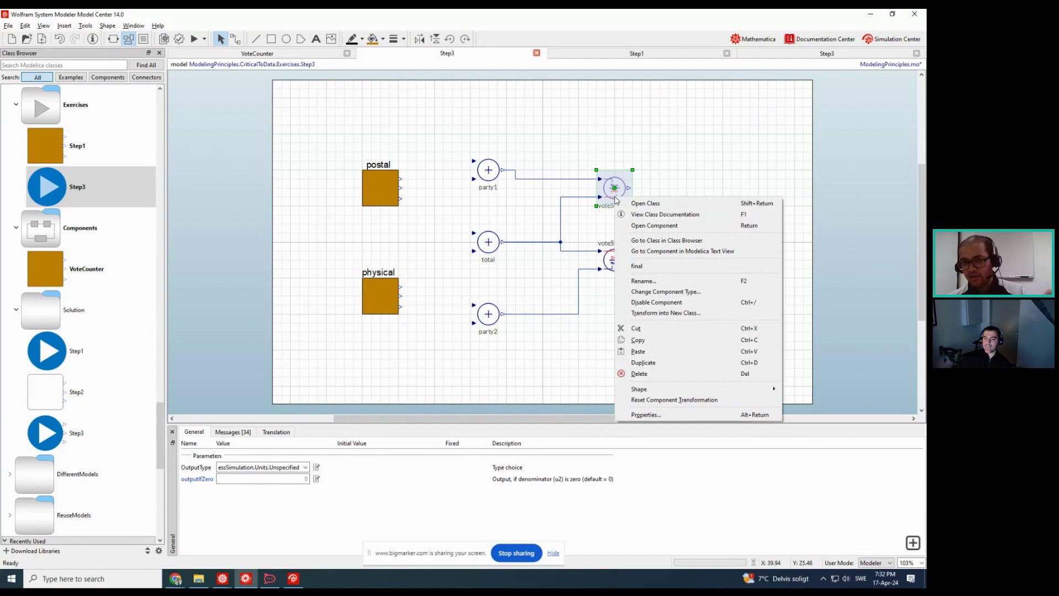
click(671, 241)
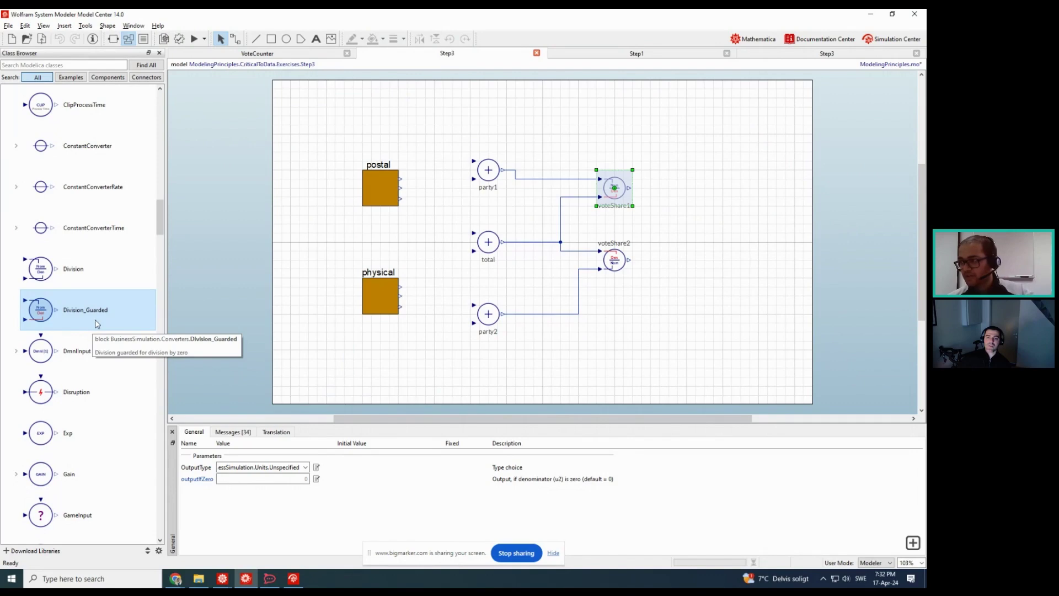
right_click(611, 257)
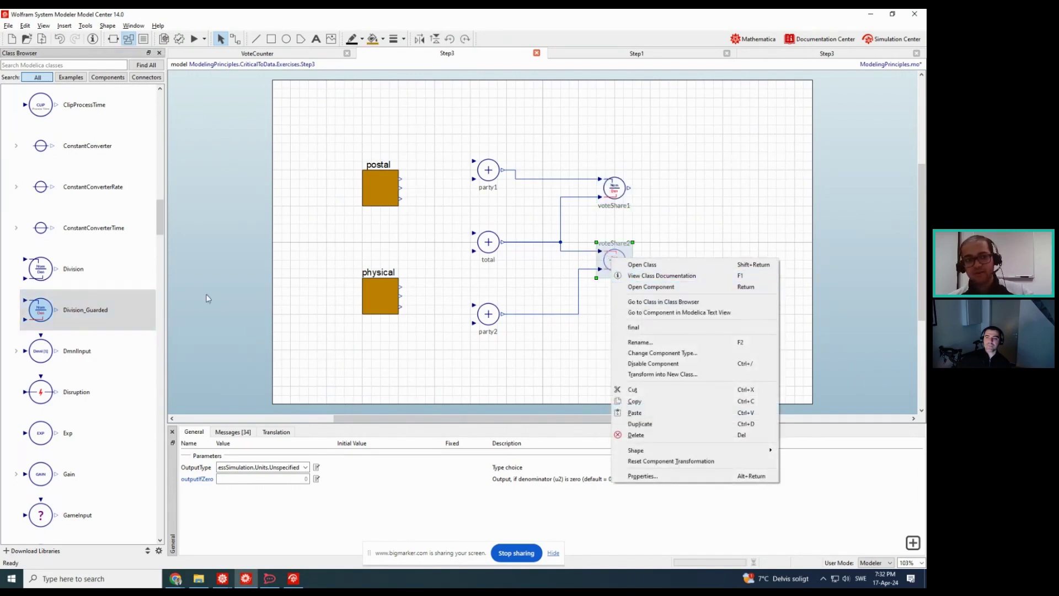
click(98, 311)
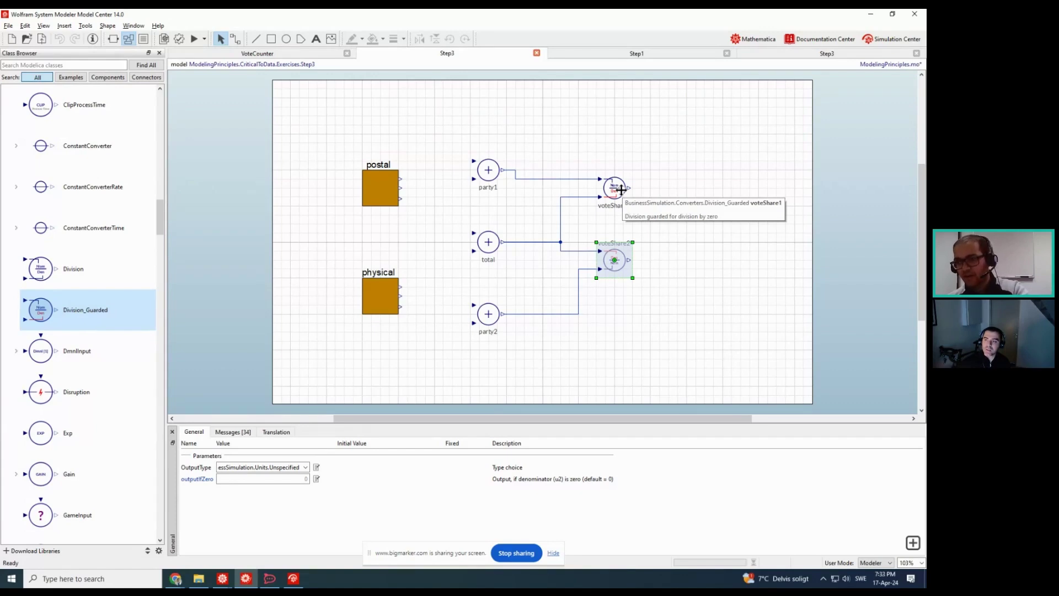
click(681, 238)
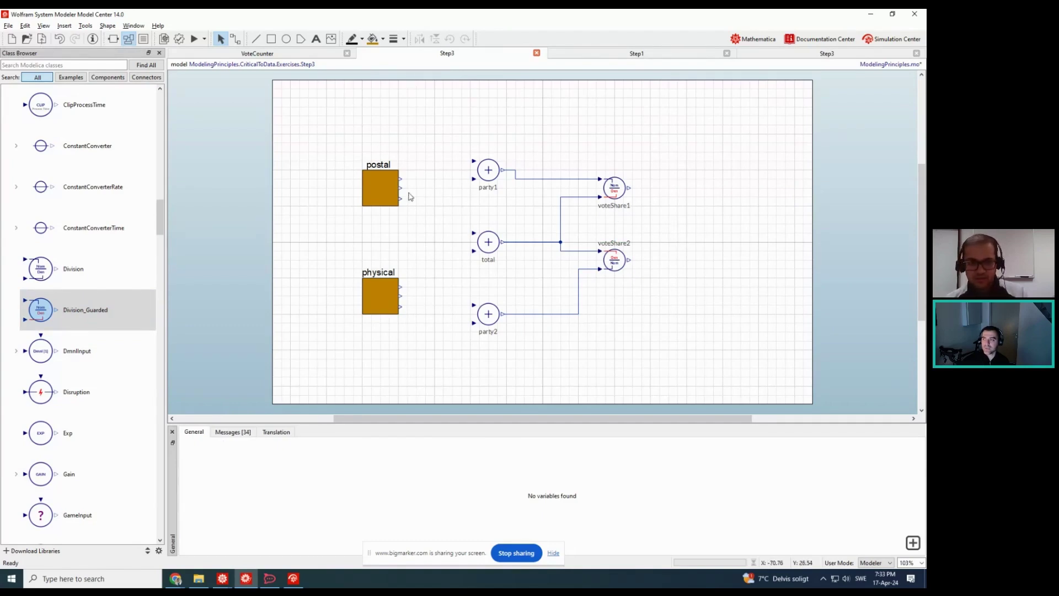
Connect the voteParty1 output of postal to the upper input of party1 and that of physical to its lower input
click(483, 179)
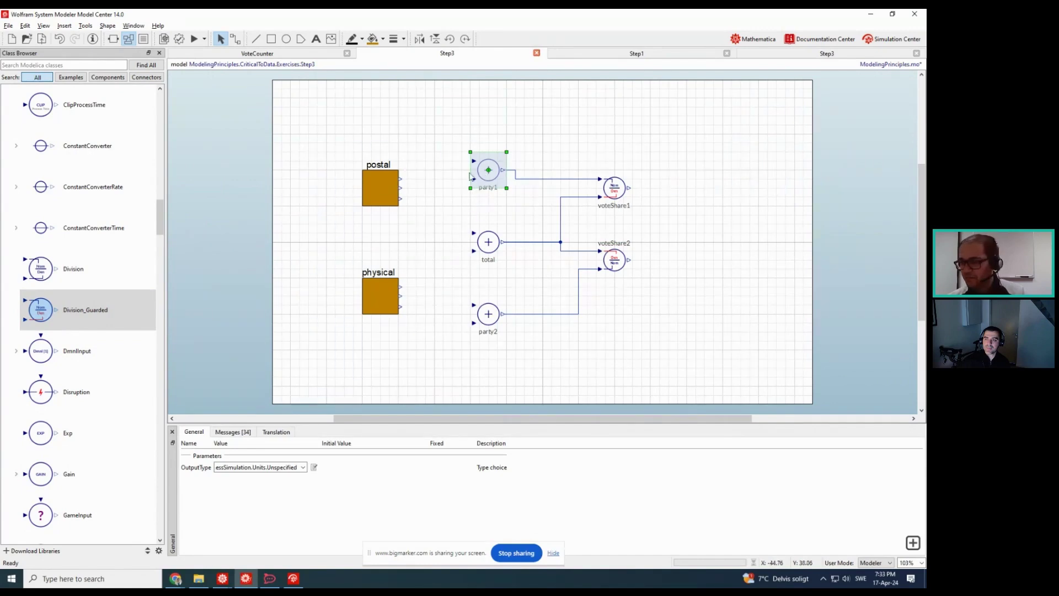
click(235, 41)
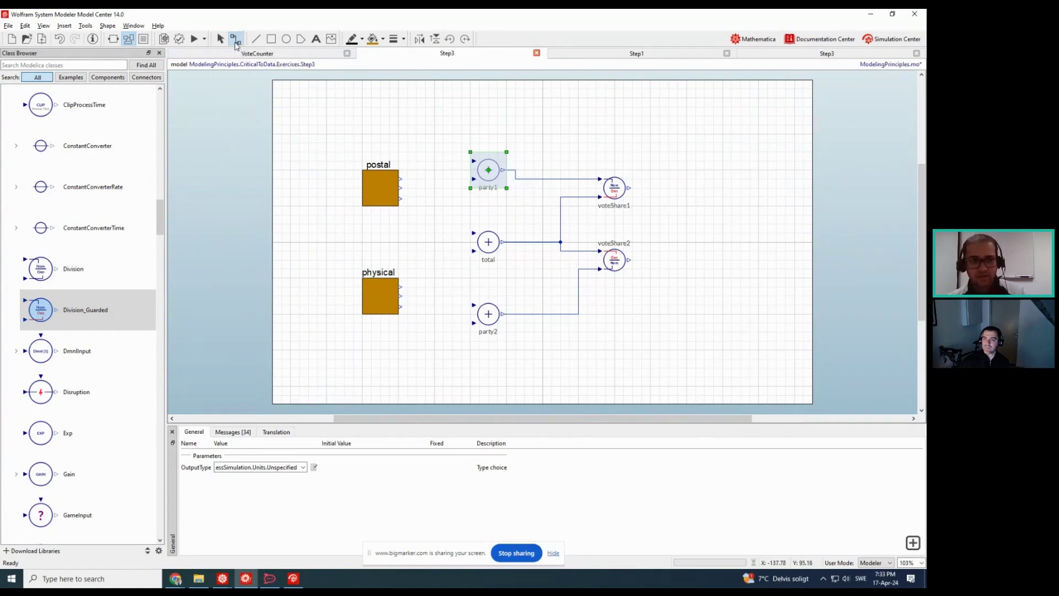
click(401, 179)
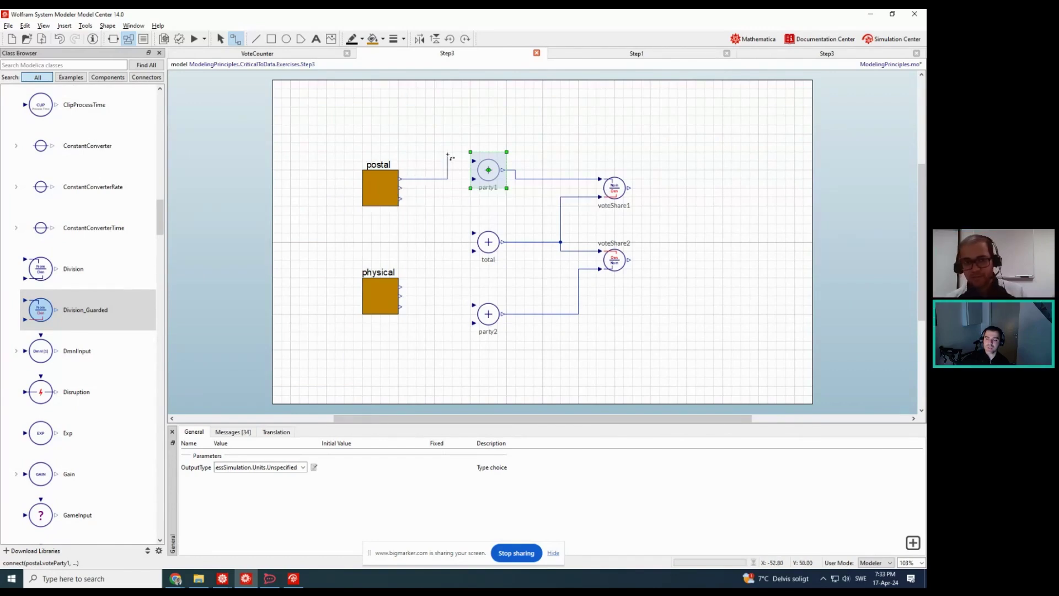
click(443, 162)
click(473, 161)
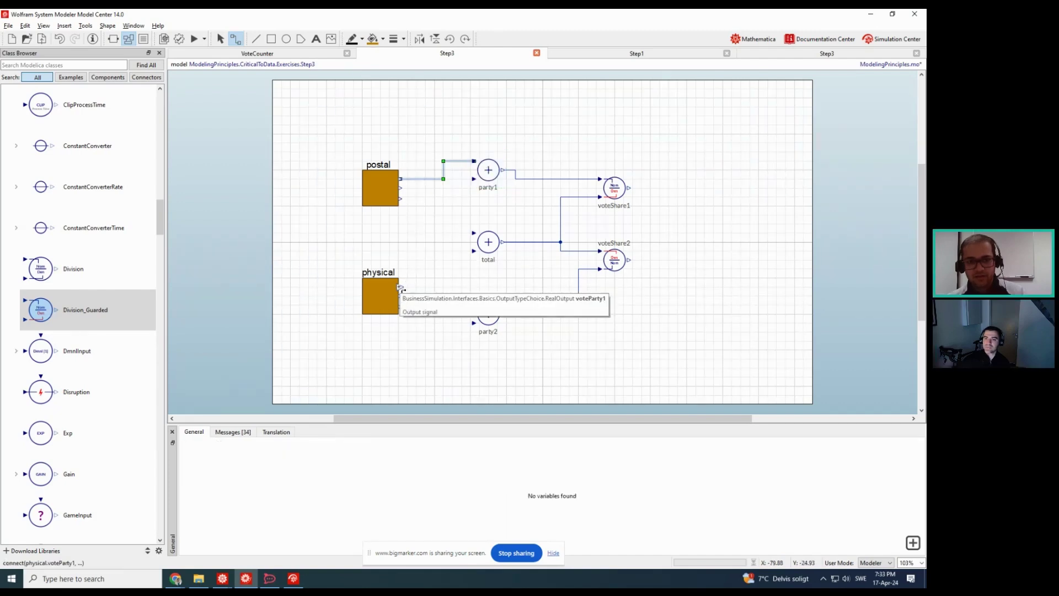
click(400, 287)
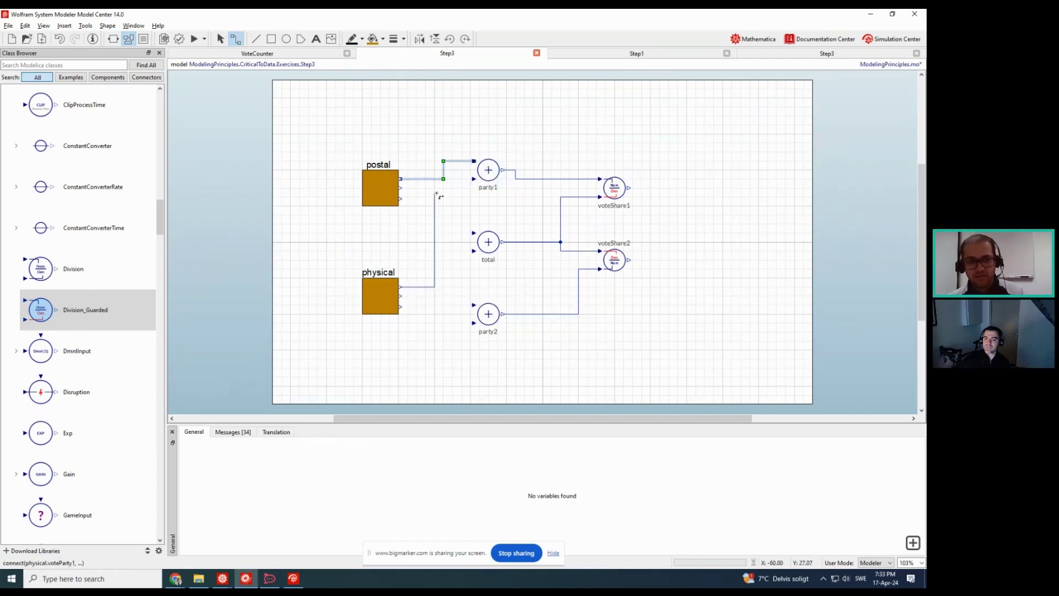
click(473, 179)
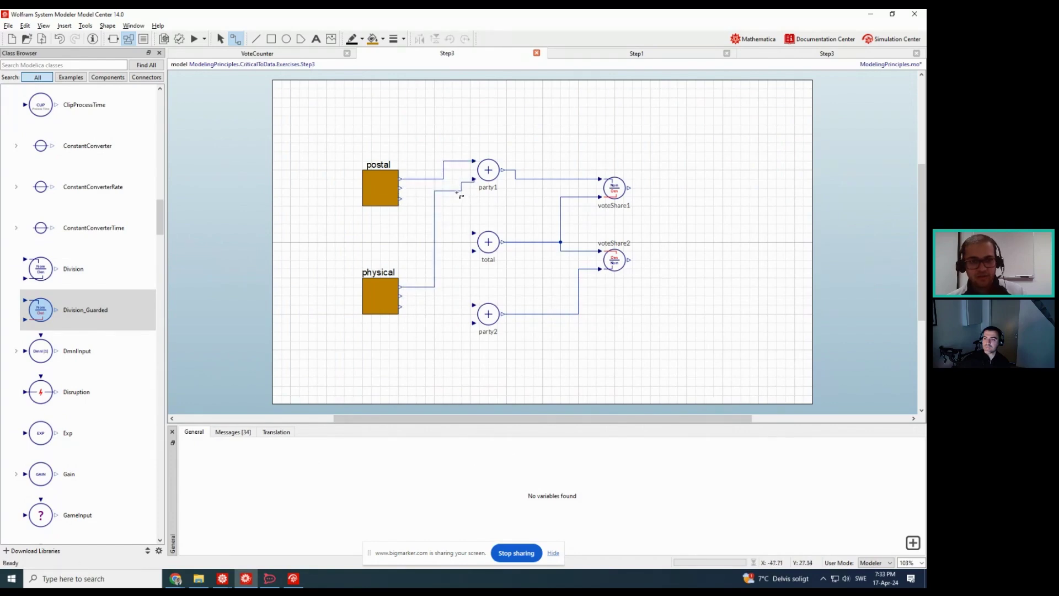
click(461, 186)
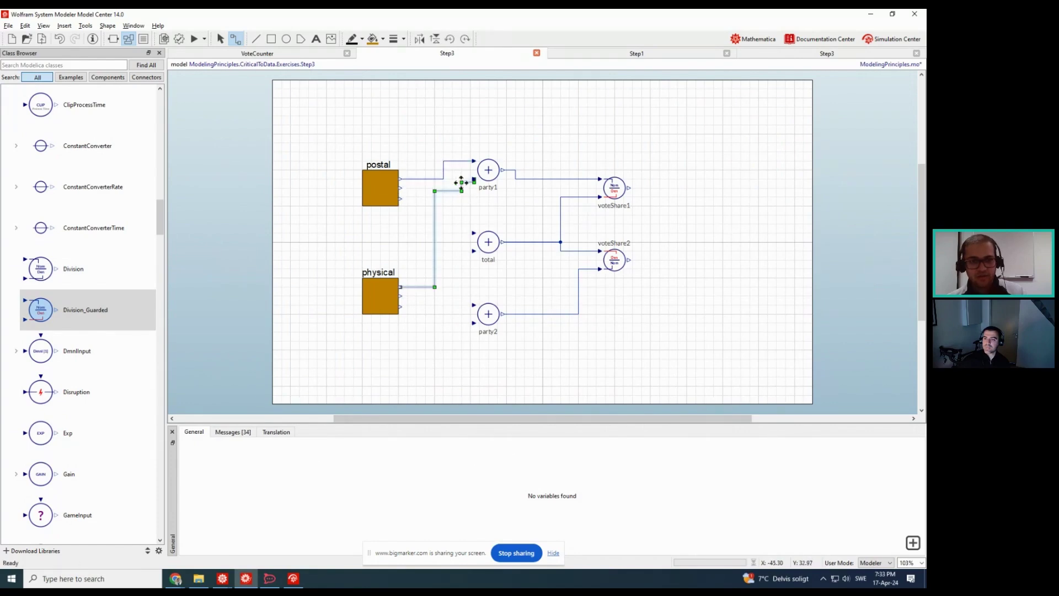
click(483, 215)
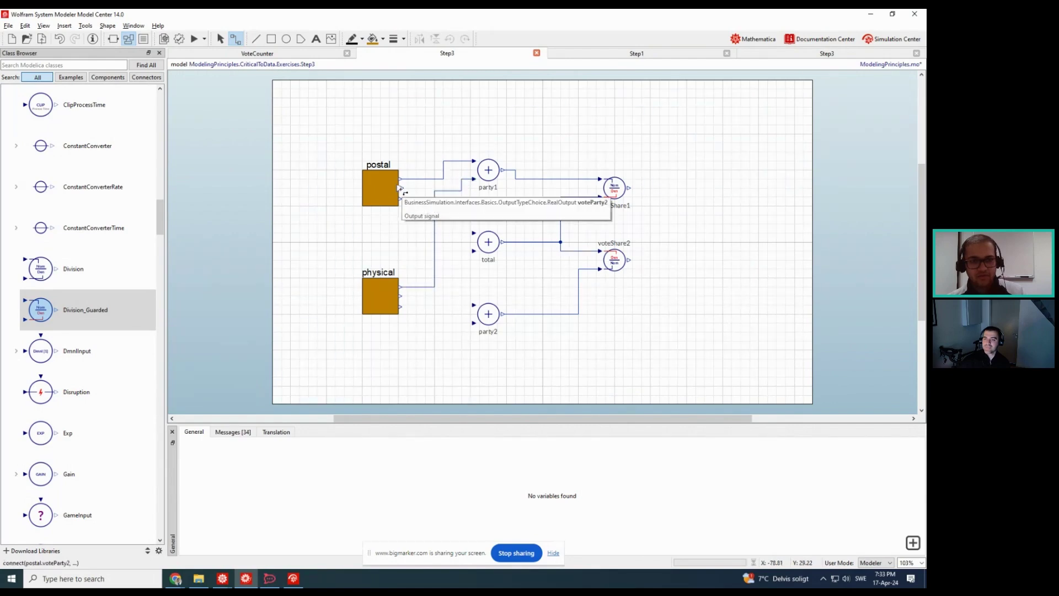
Connect the voteParty2 outputs of postal and physical to the party2 inputs, and their third outputs to the inputs of total
drag(400, 188, 474, 305)
drag(400, 296, 473, 323)
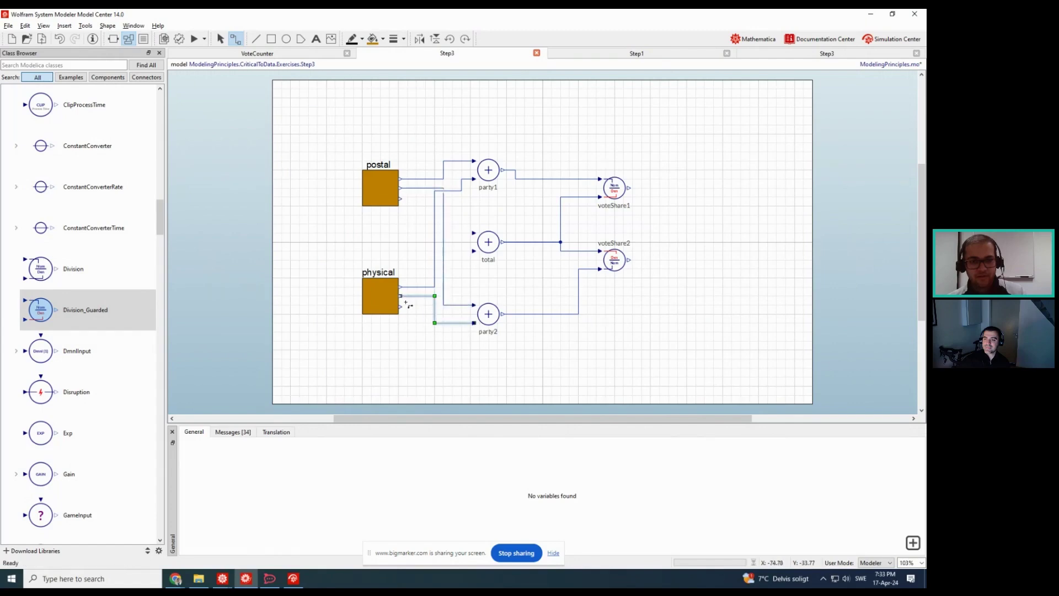
click(398, 295)
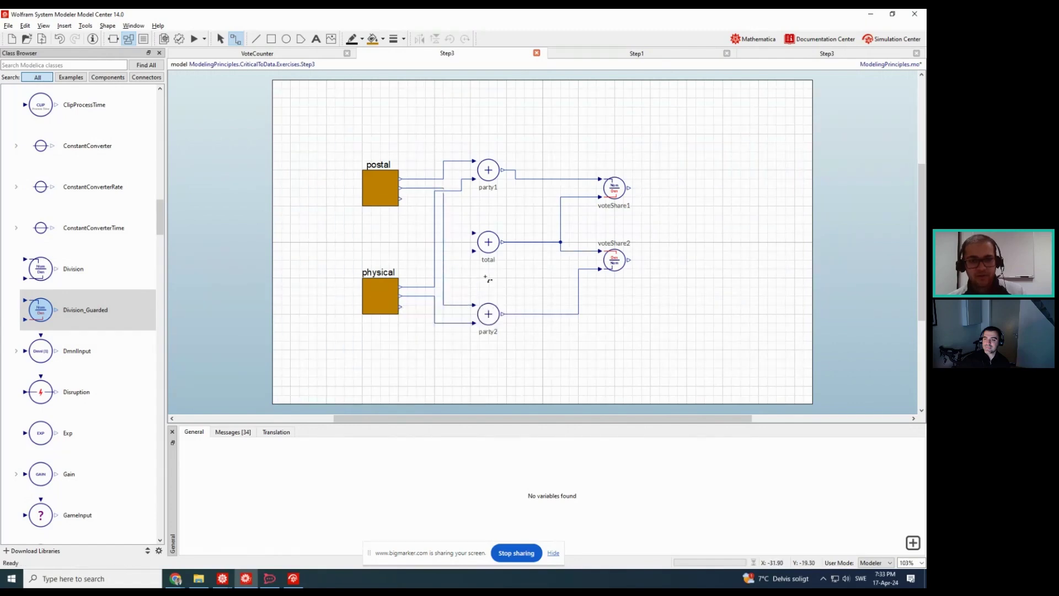
mouse_move(400, 307)
mouse_down()
mouse_move(440, 293)
mouse_move(472, 252)
mouse_up()
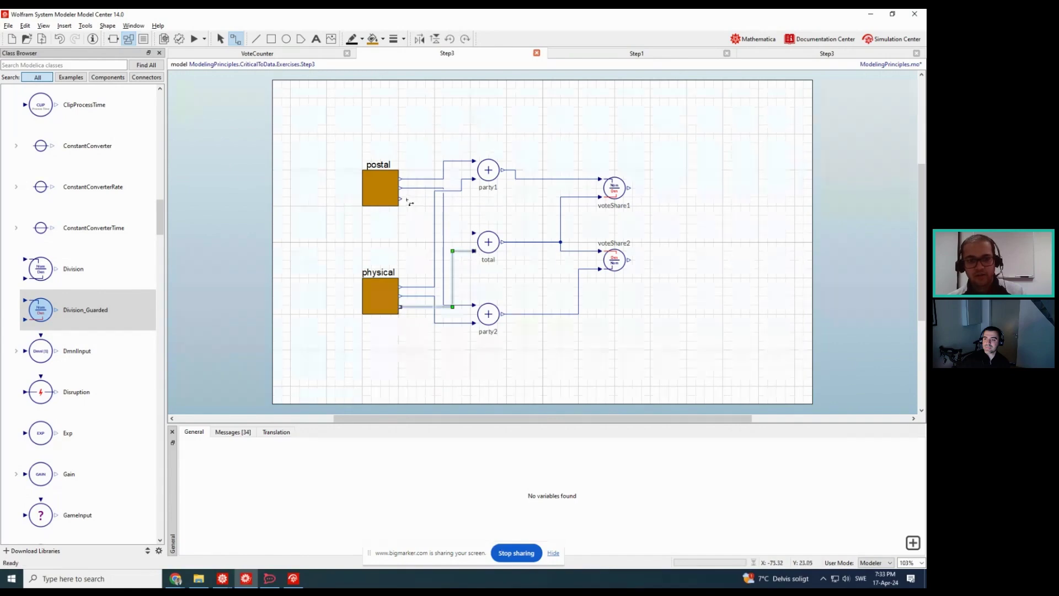
drag(400, 197, 473, 232)
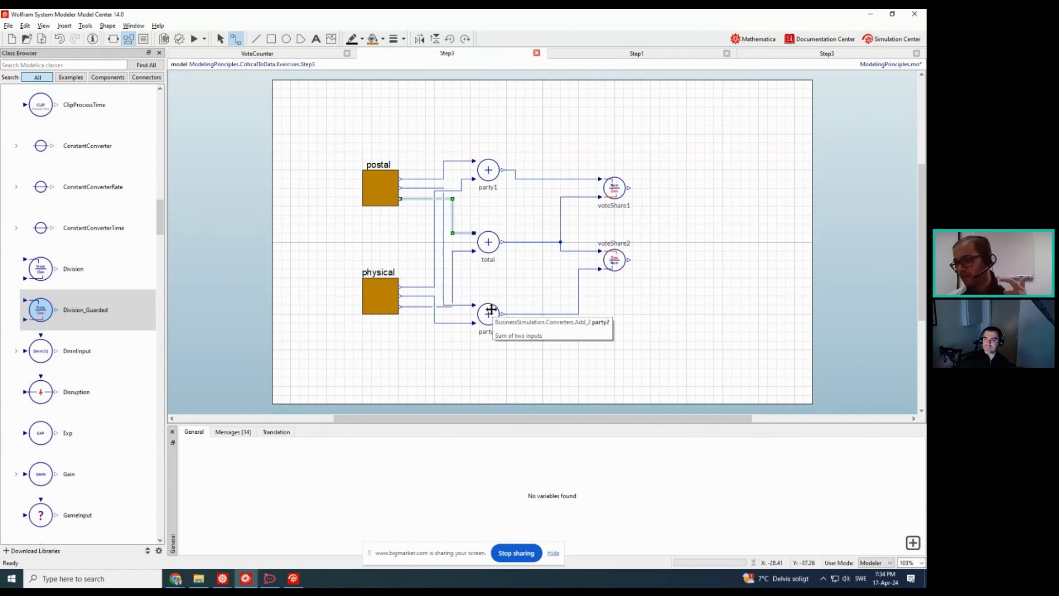
Inspect the parameters of the total block and compare those of the postal and physical VoteCounter instances
click(487, 245)
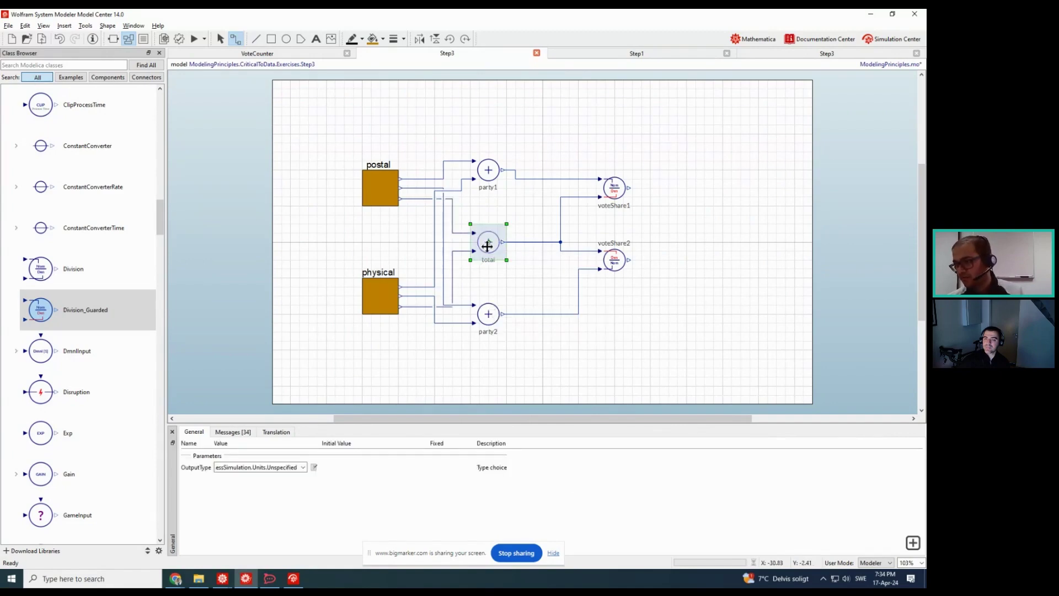
click(345, 239)
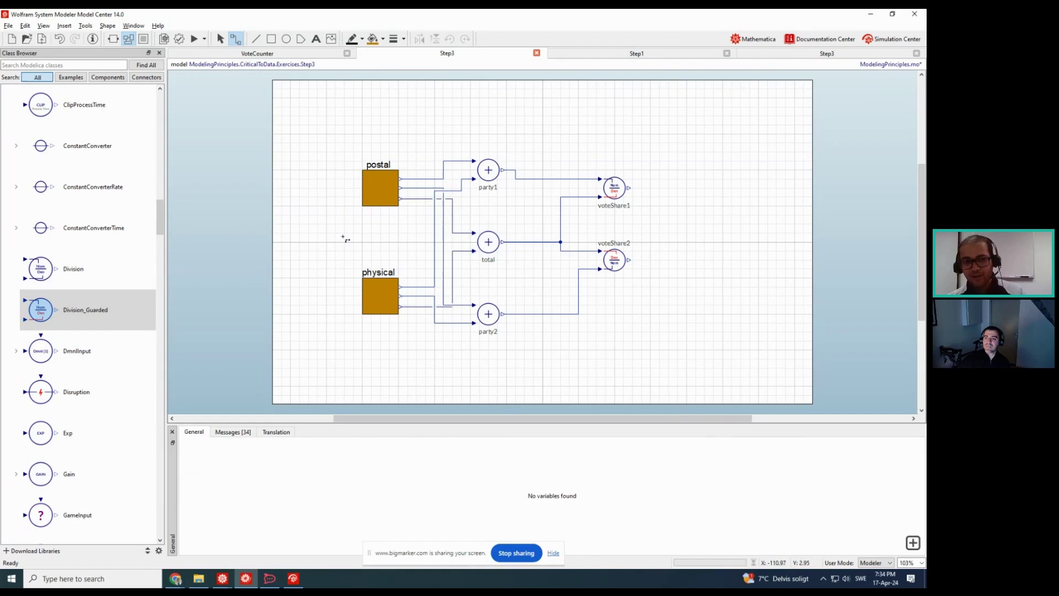
click(380, 193)
click(388, 307)
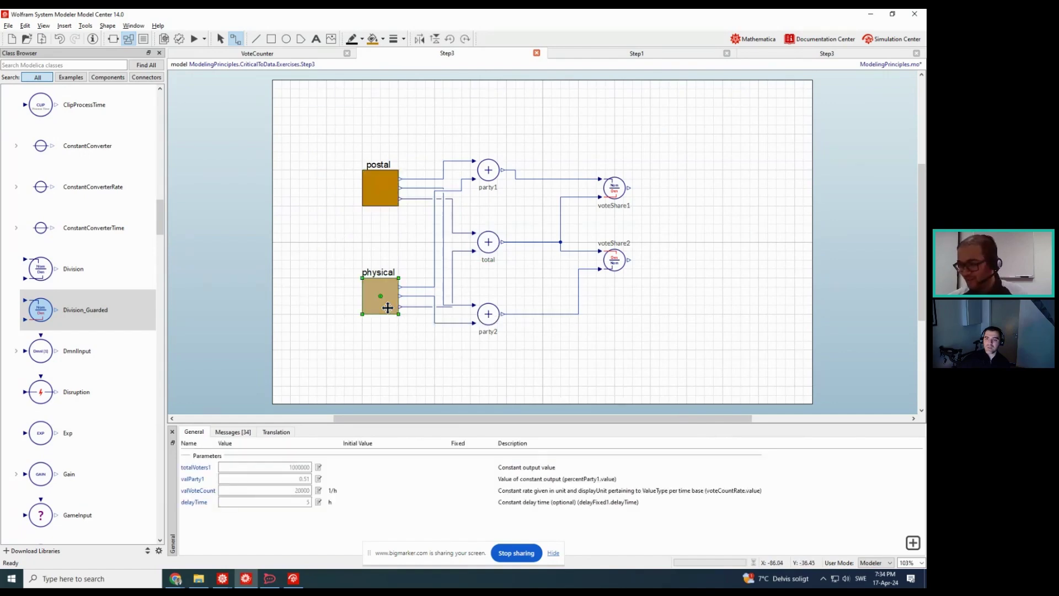
click(338, 240)
click(377, 201)
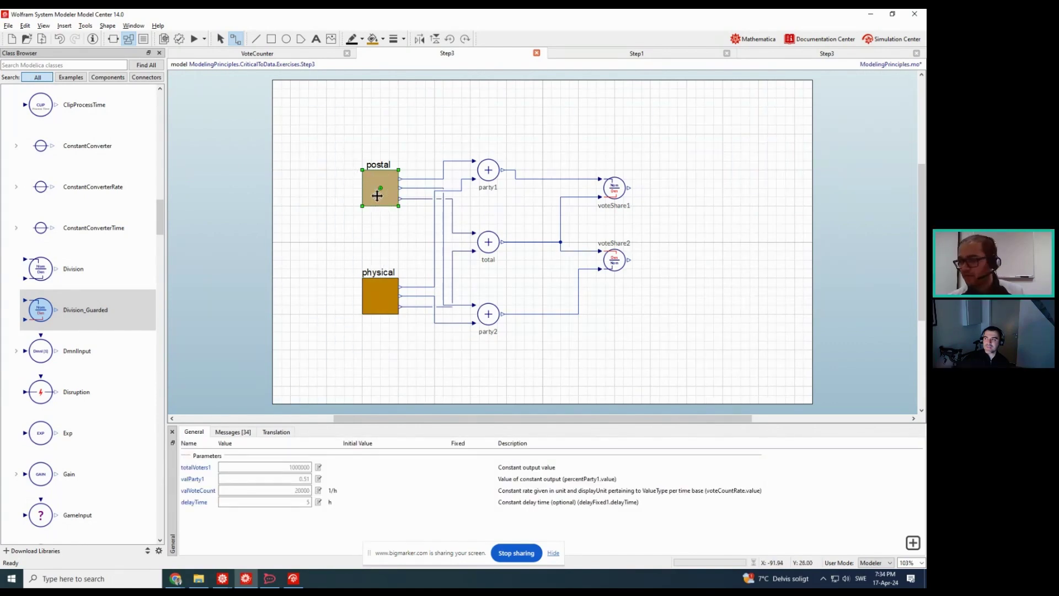
click(377, 293)
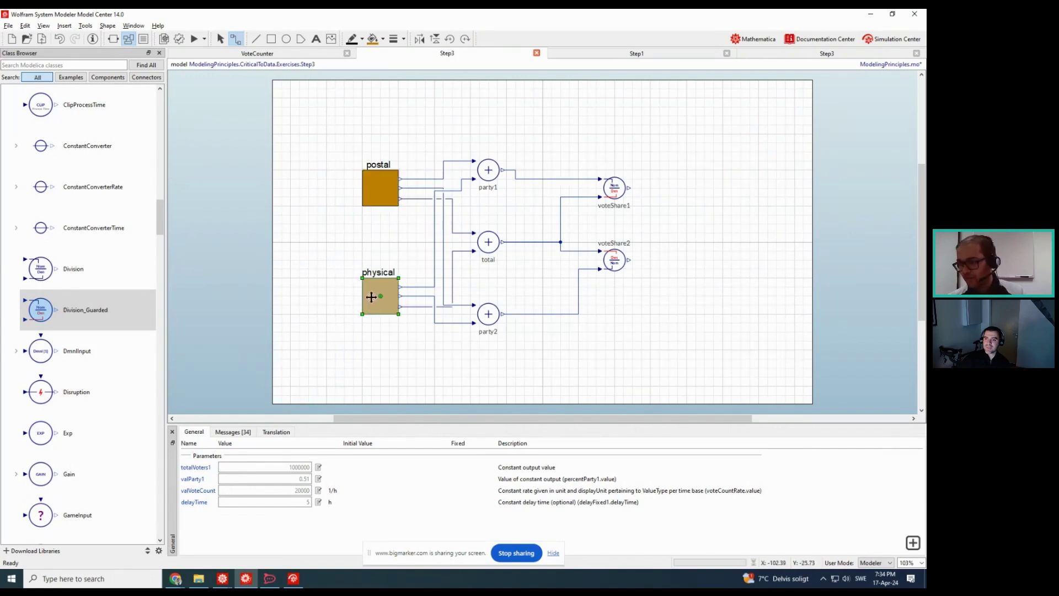
Set totalVoters1 to 500000 and valParty1 to 0.47 for the postal instance
click(373, 193)
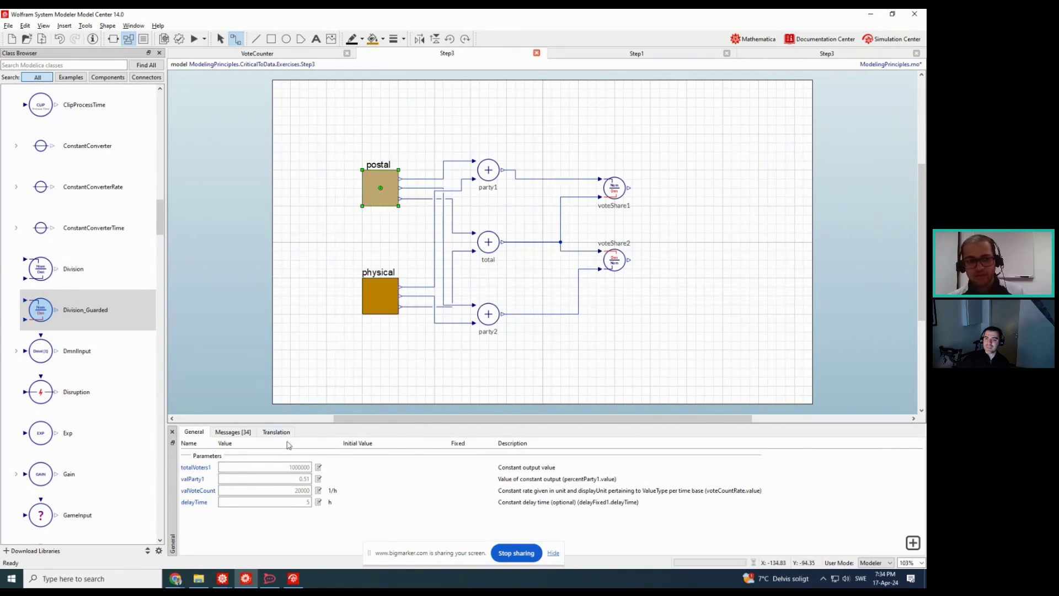
click(286, 466)
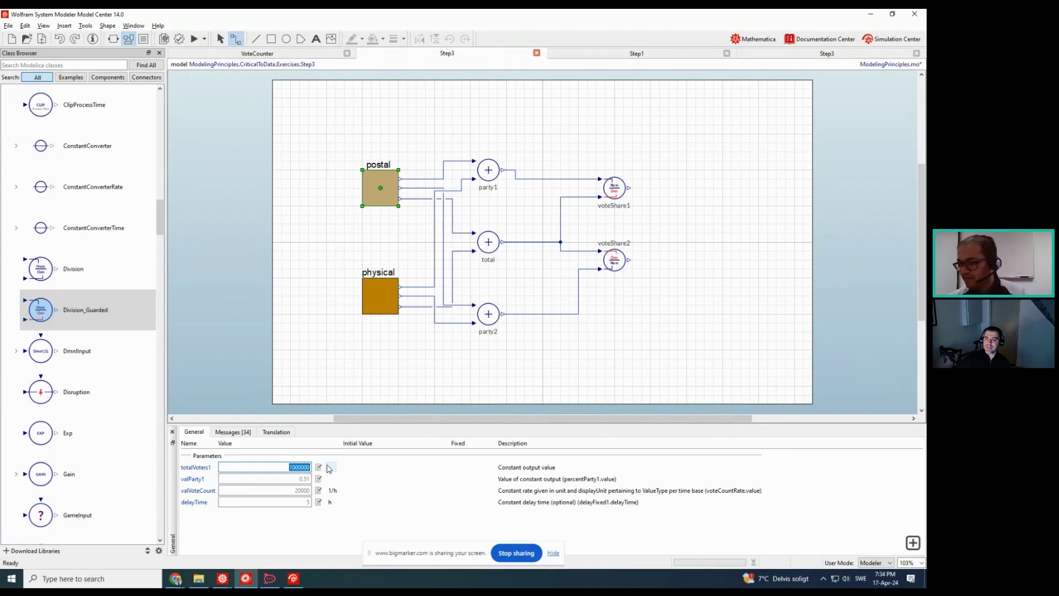
text(5)
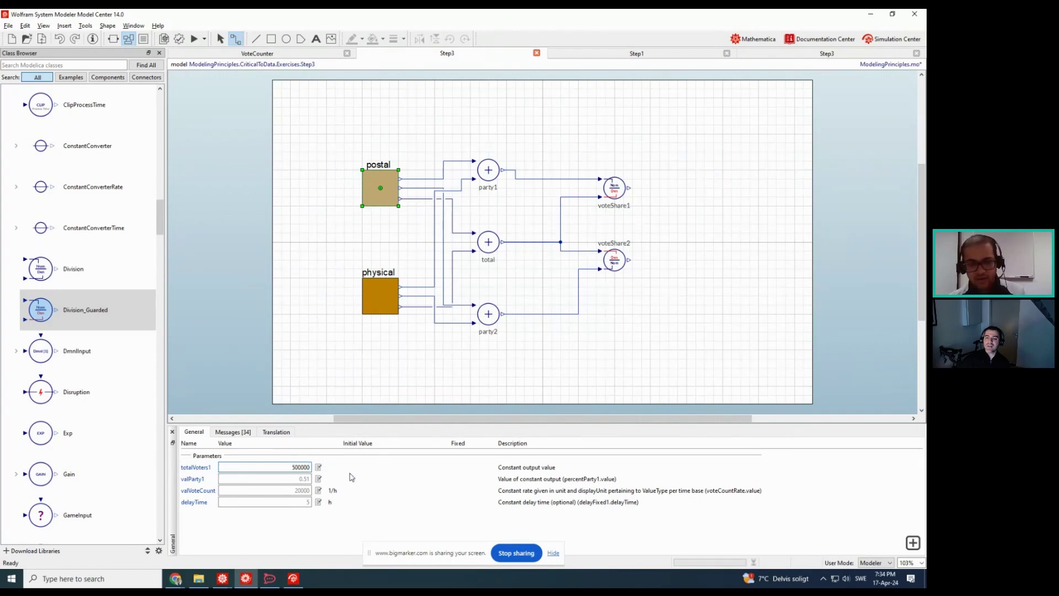
key(Return)
click(296, 479)
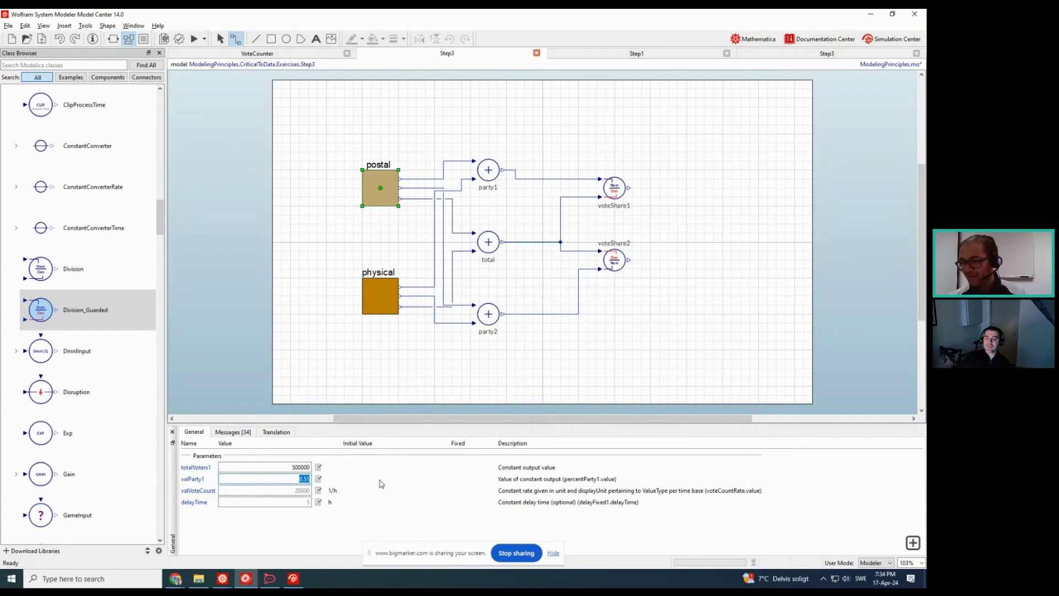
text(0.)
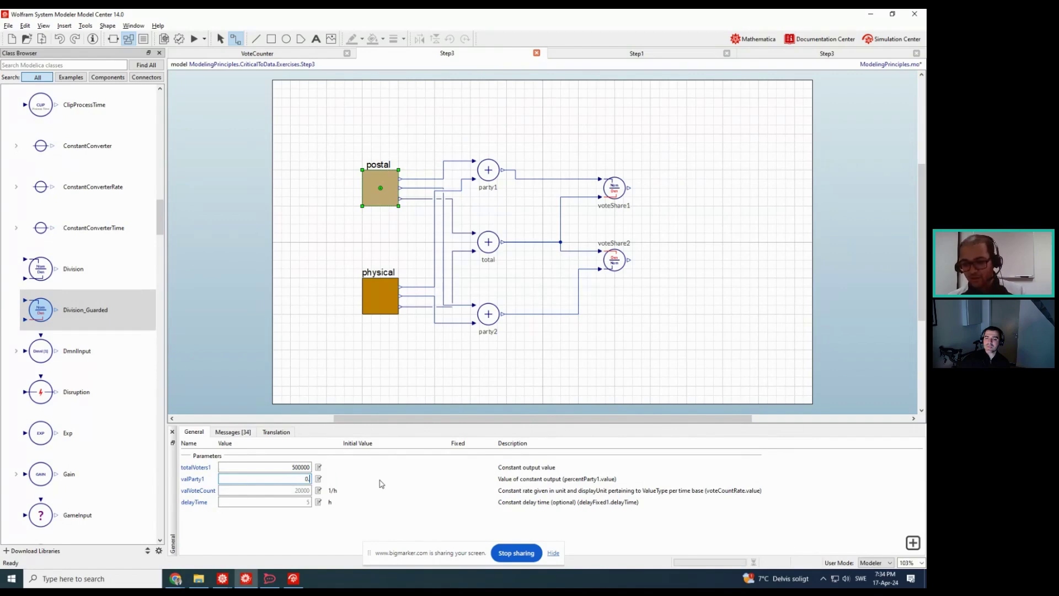
key(Return)
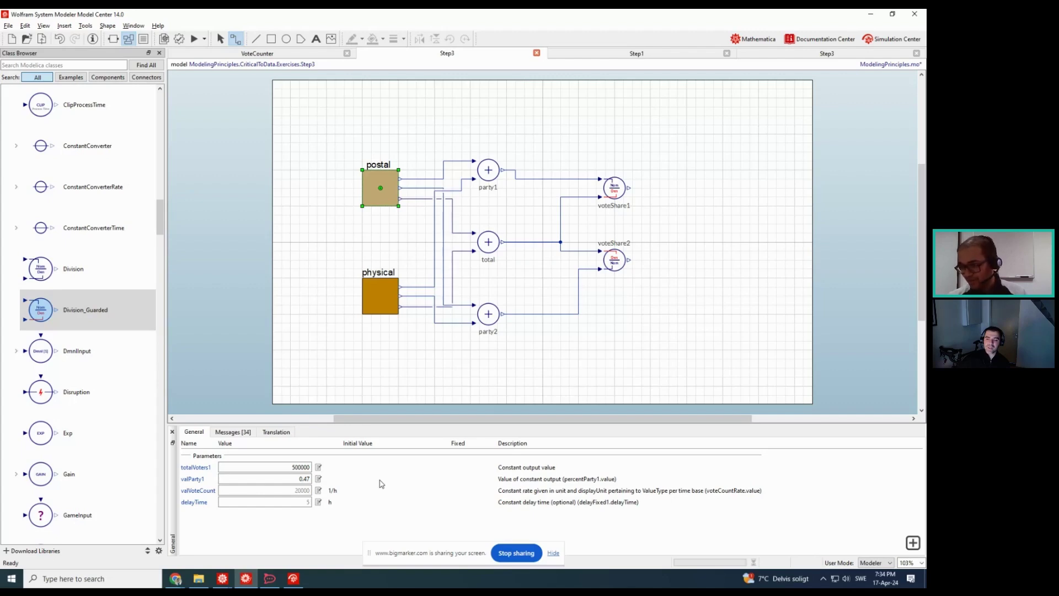
Set the delayTime of the postal instance to 15 h
click(307, 501)
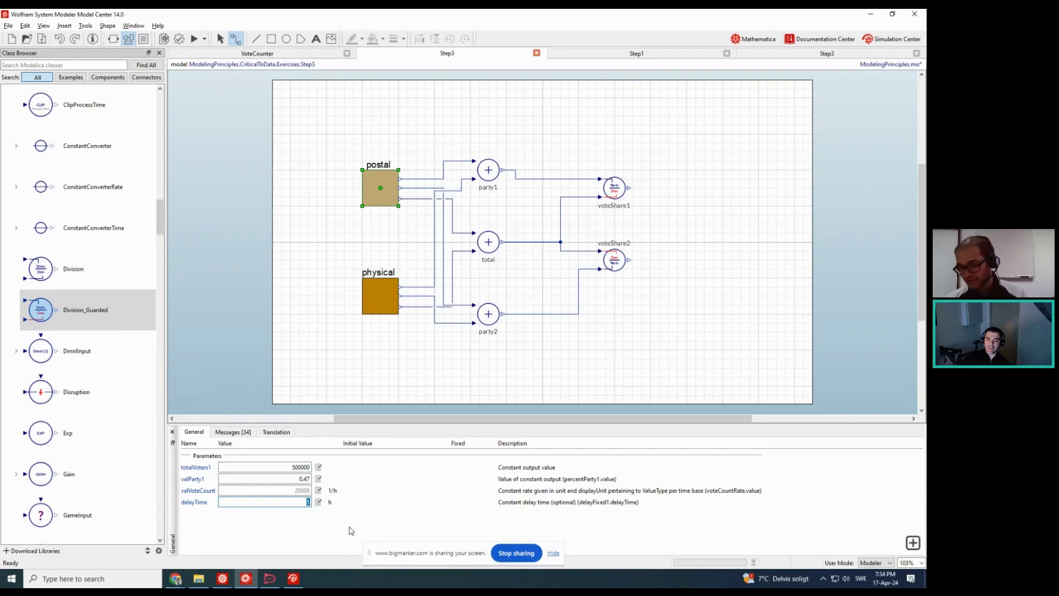
text(25)
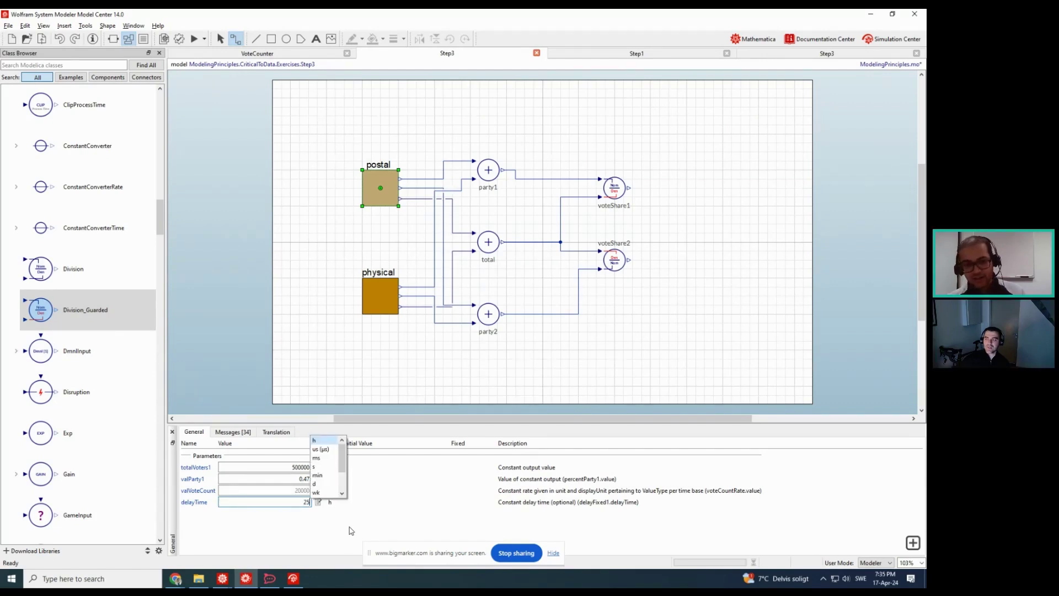
key(BackSpace)
key(BackSpace)
text(15)
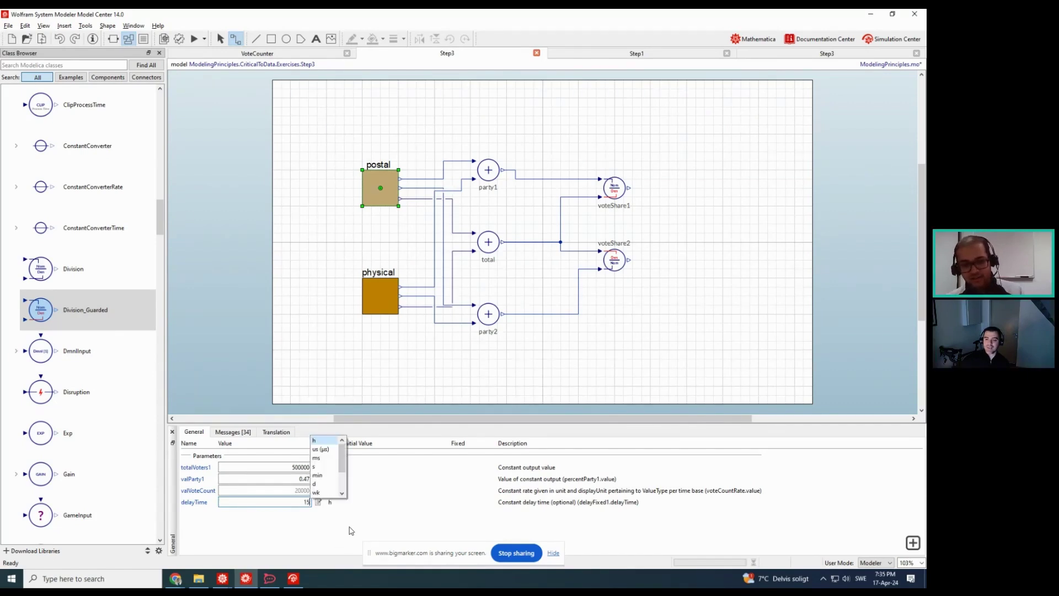
key(Return)
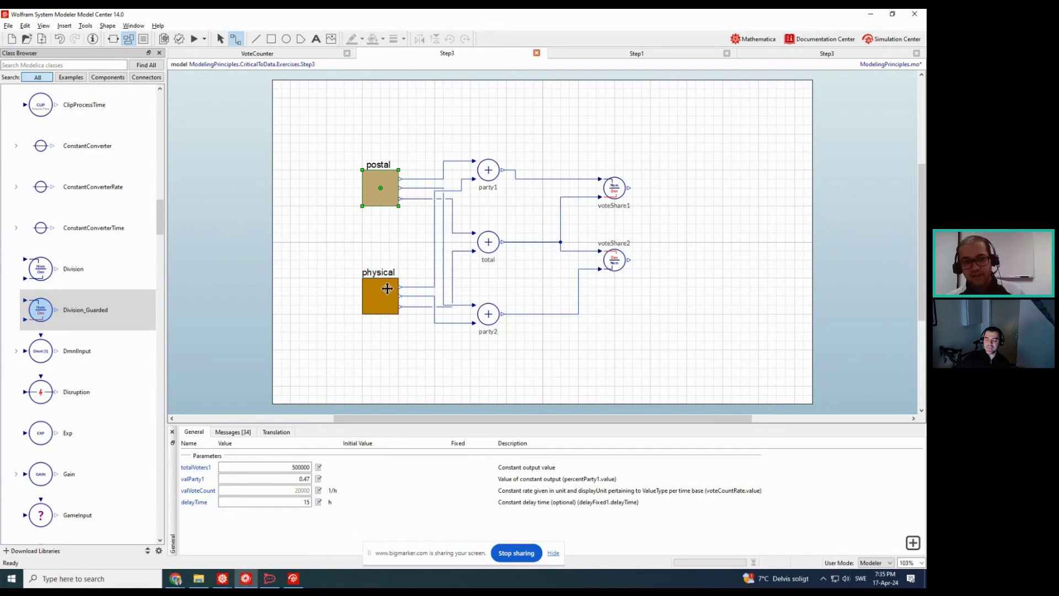
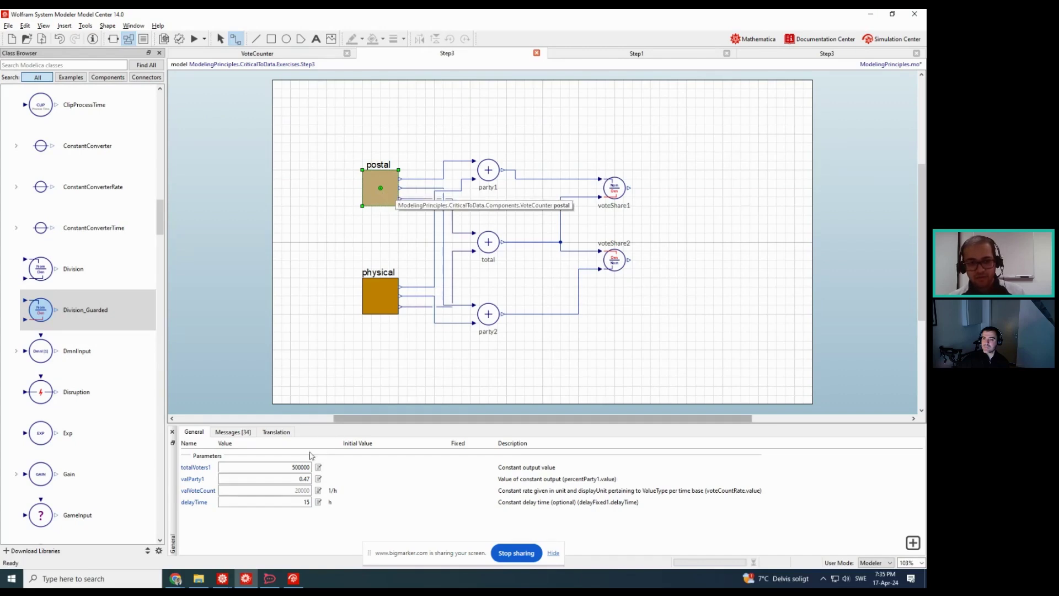
Set the valVoteCount of the postal instance to 100000 1/h
double_click(312, 489)
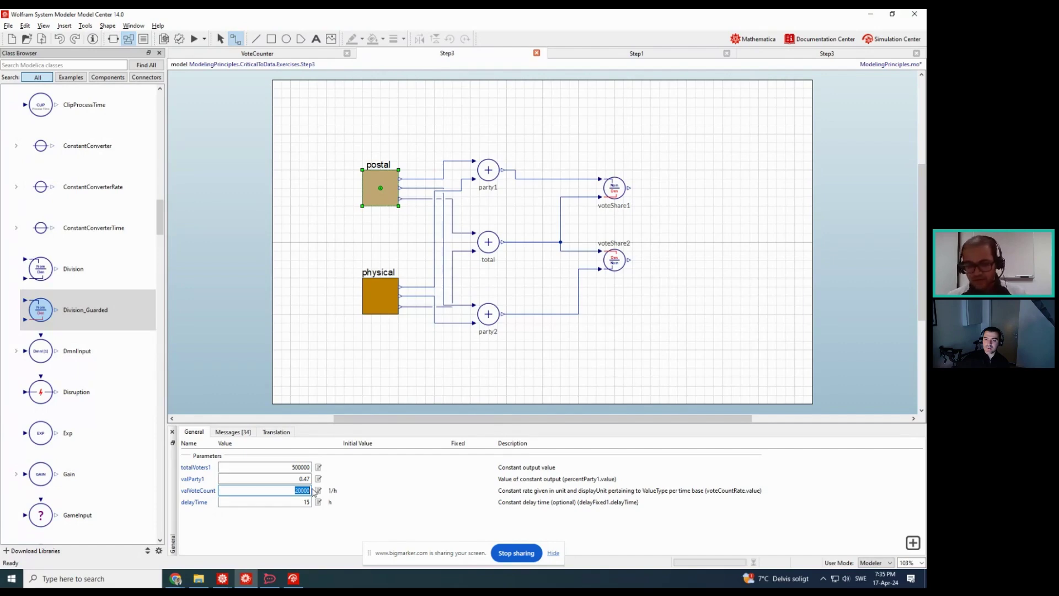
text(1000)
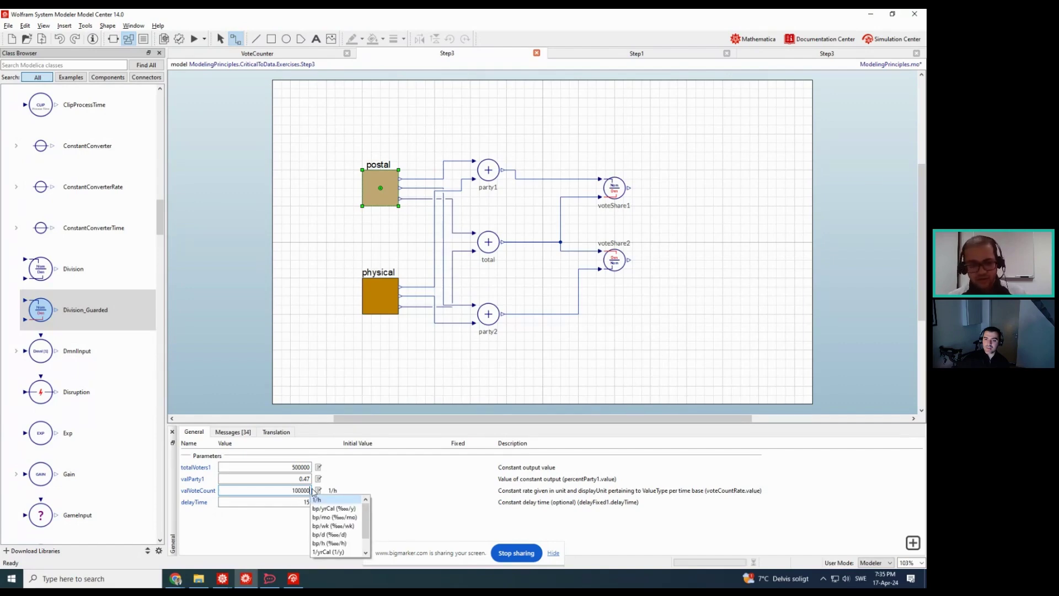
click(362, 479)
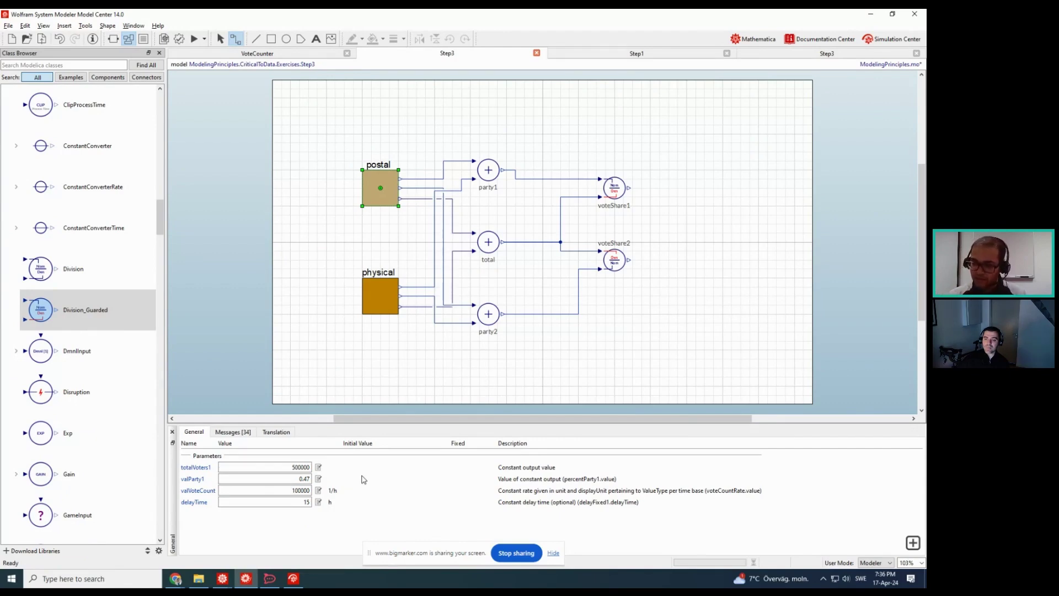
click(377, 390)
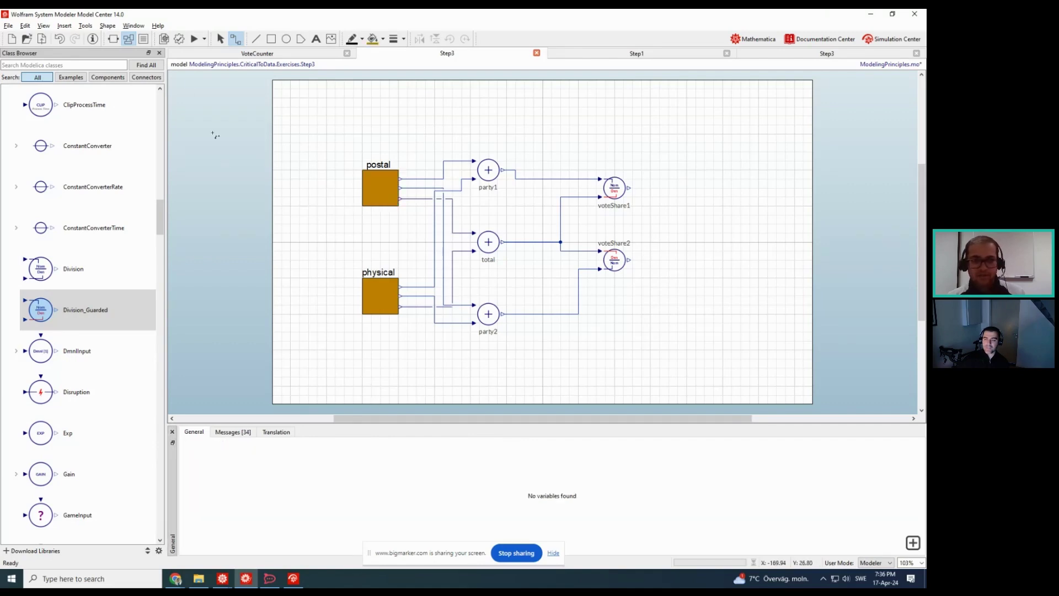
Try to simulate the exercise Step3 model in Simulation Center, then return to Model Center
click(194, 39)
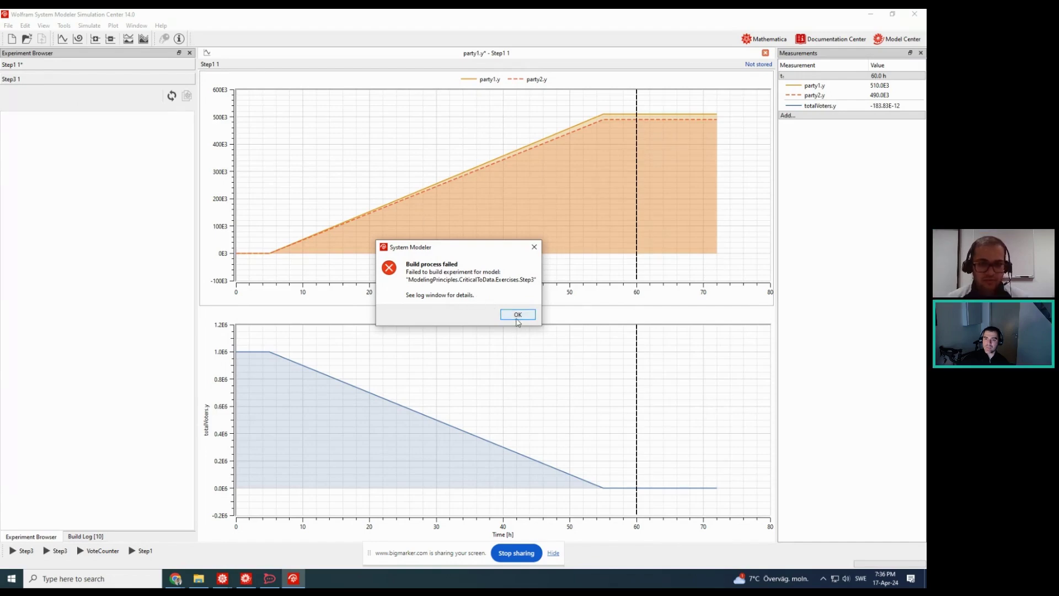
click(517, 315)
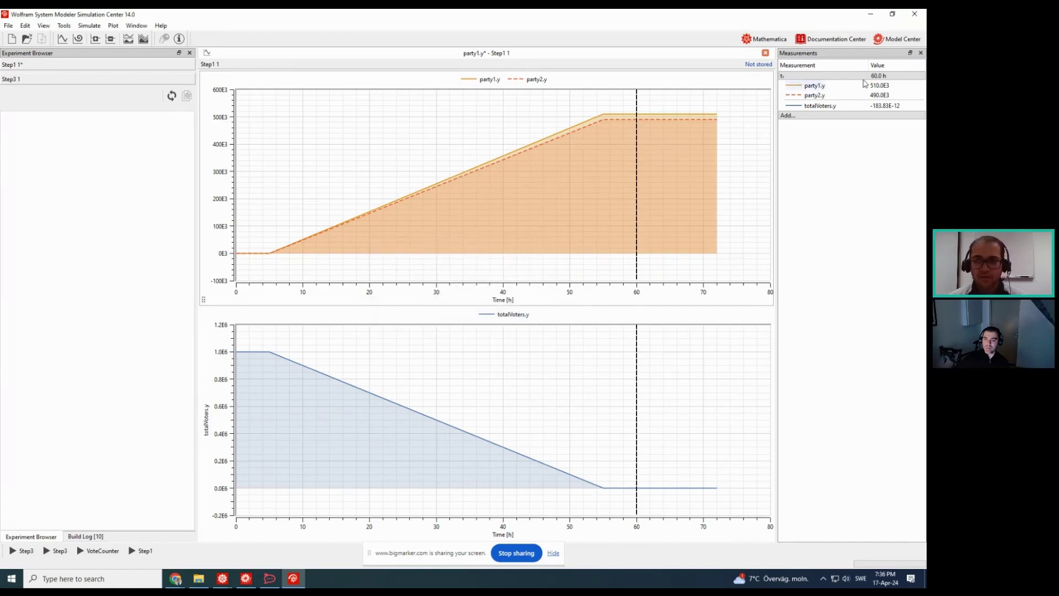
click(897, 39)
Open the VoteCounter component in its diagram view and validate it, enlarging the message area to read the log
scroll(63, 290, down, 15)
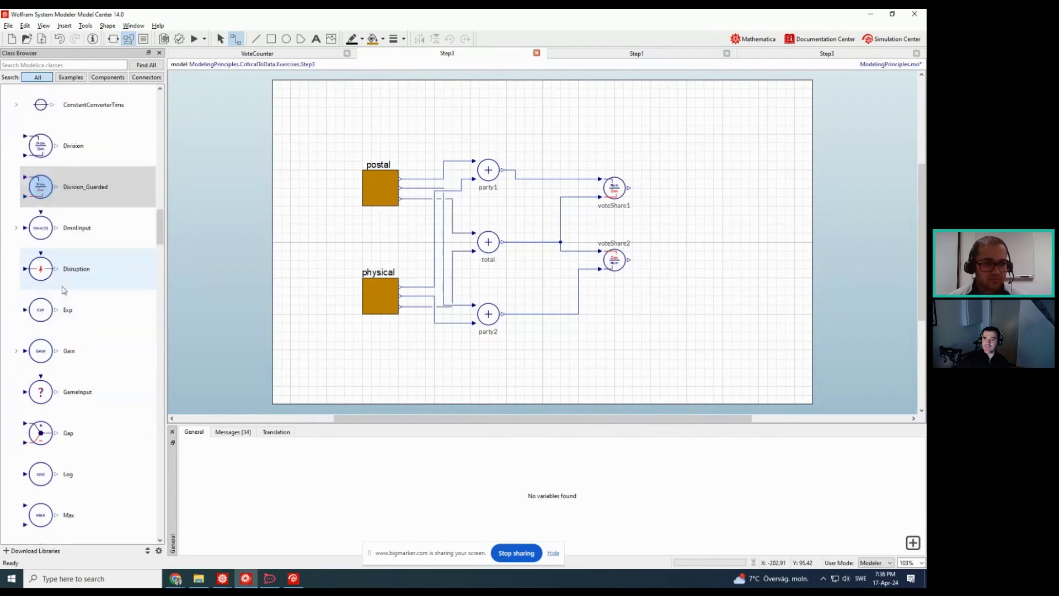
scroll(62, 290, down, 15)
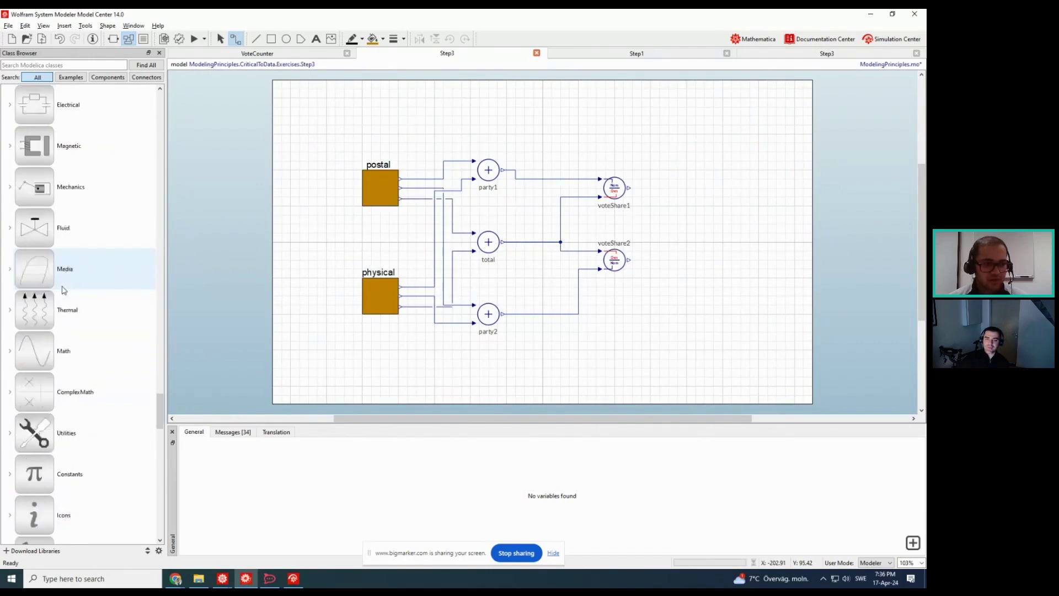
double_click(88, 176)
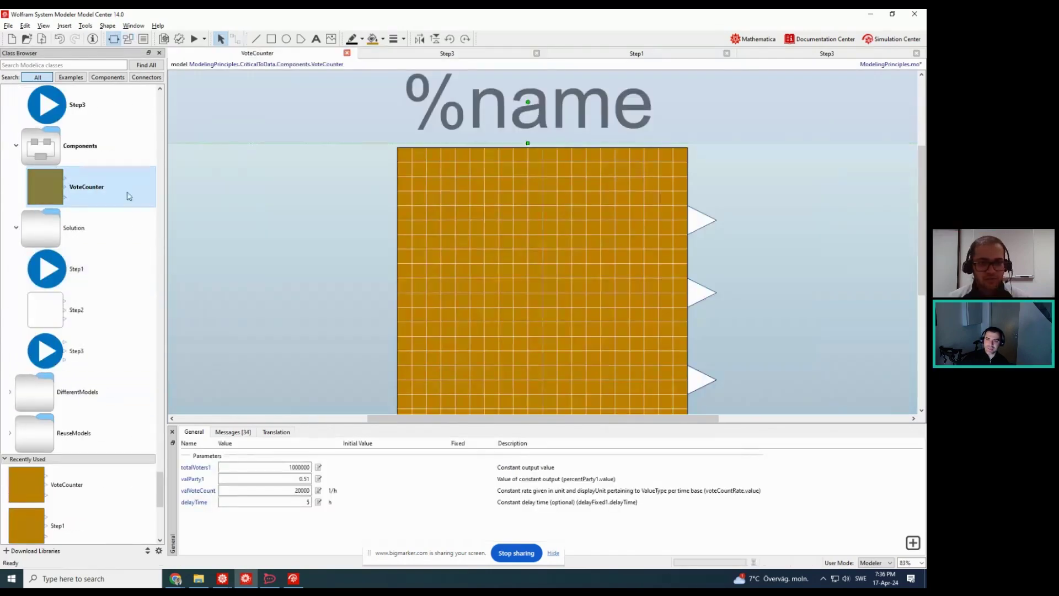
click(128, 38)
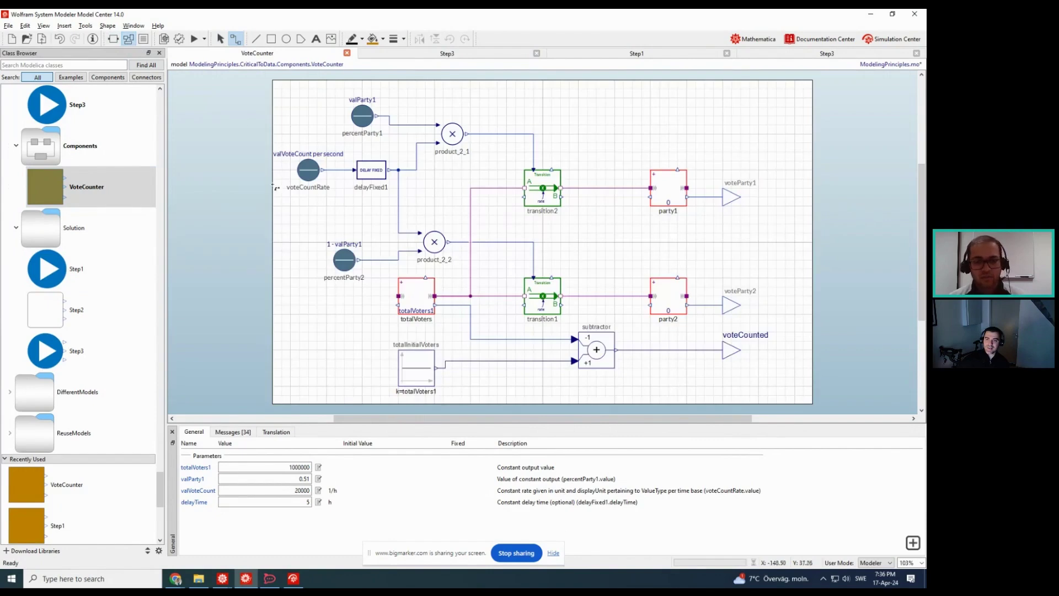
click(180, 38)
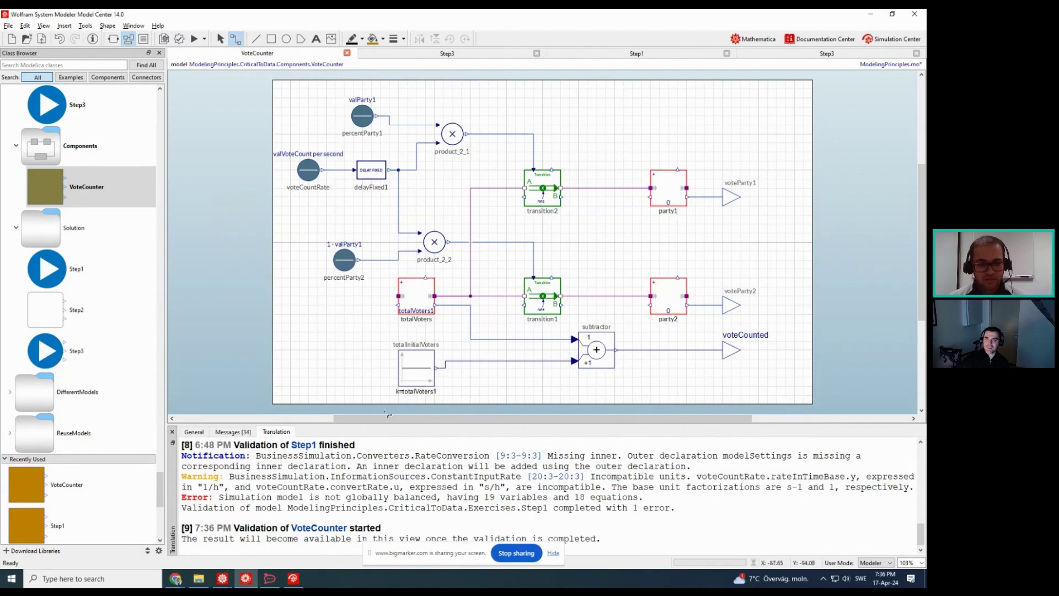
drag(386, 424, 387, 406)
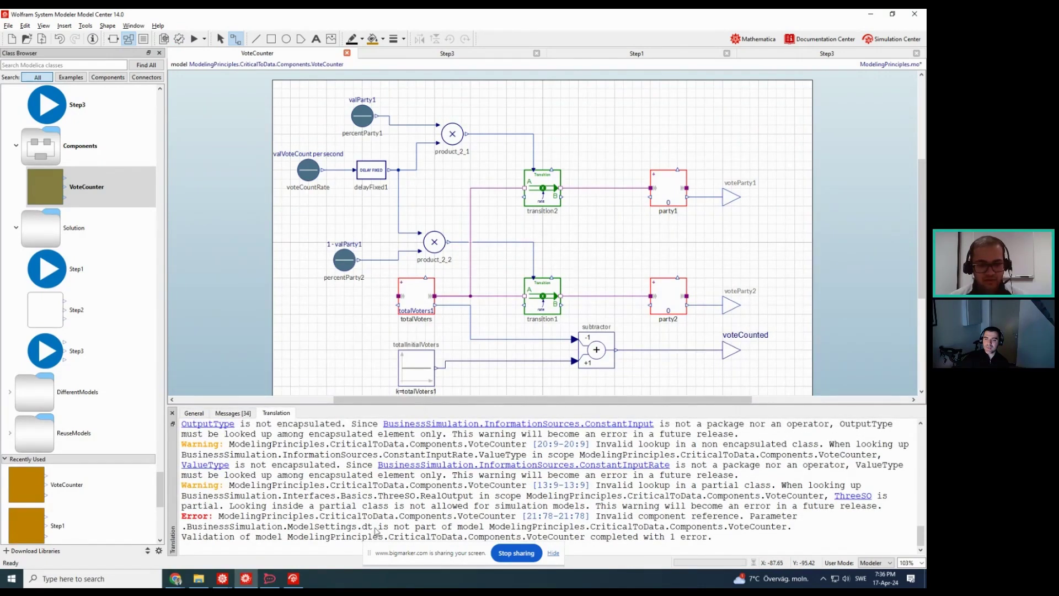
Examine VoteCounter's Modelica text and read through the validation warnings and errors
click(332, 349)
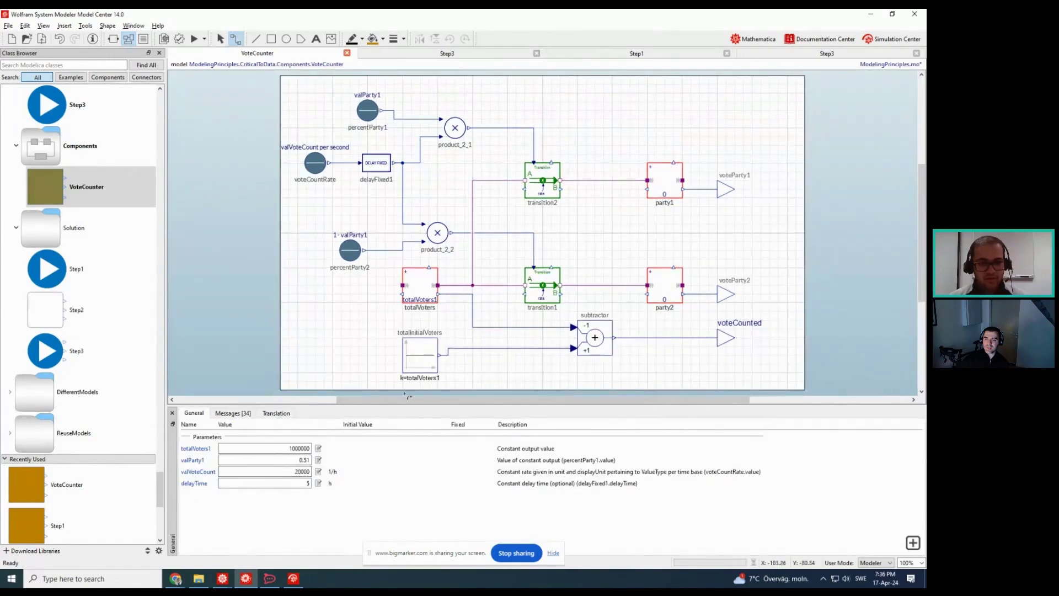
click(144, 41)
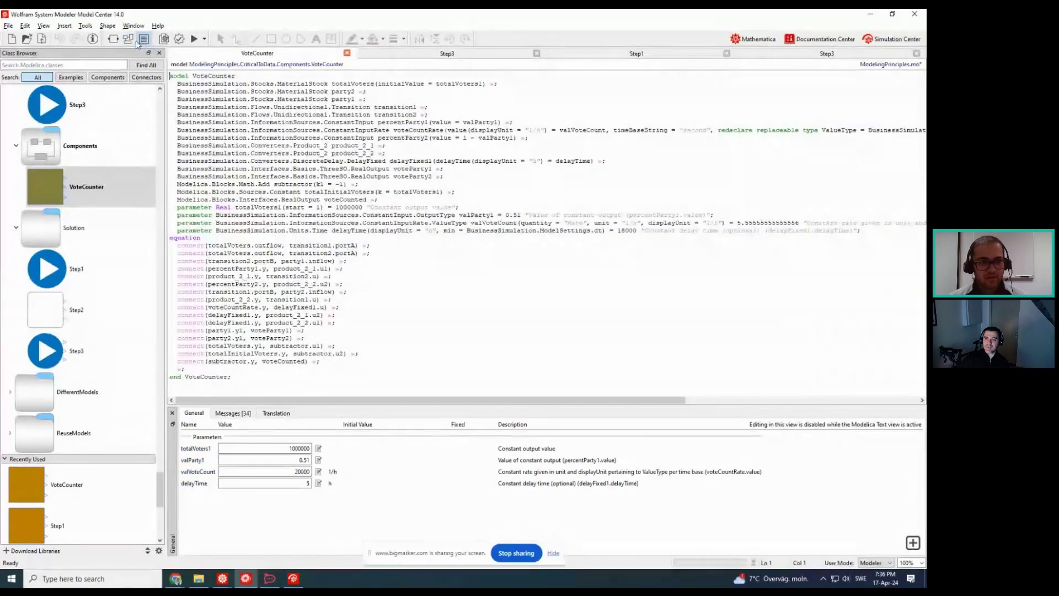
click(128, 38)
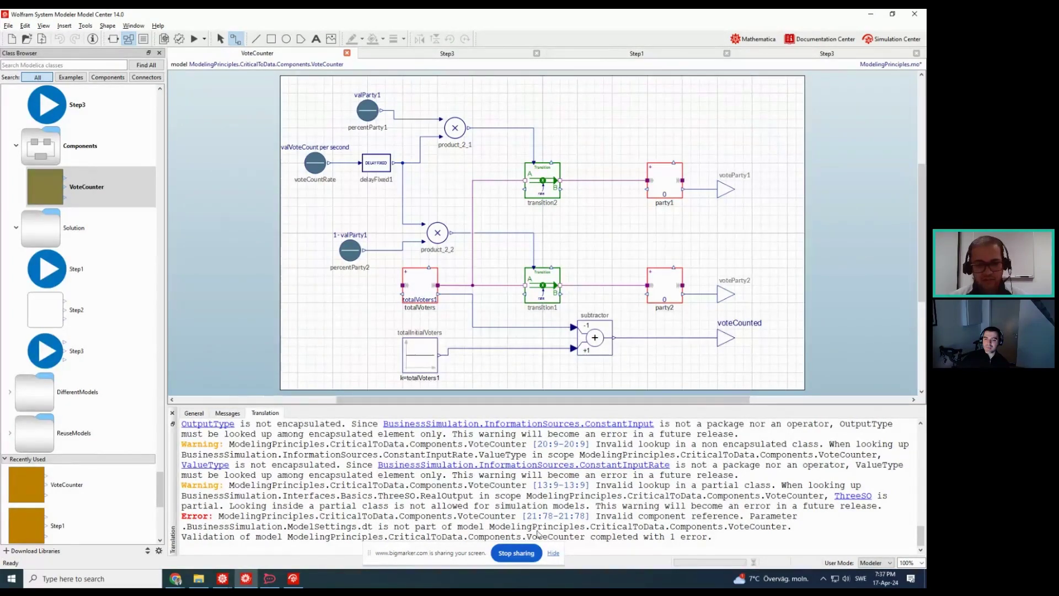
scroll(565, 531, up, 10)
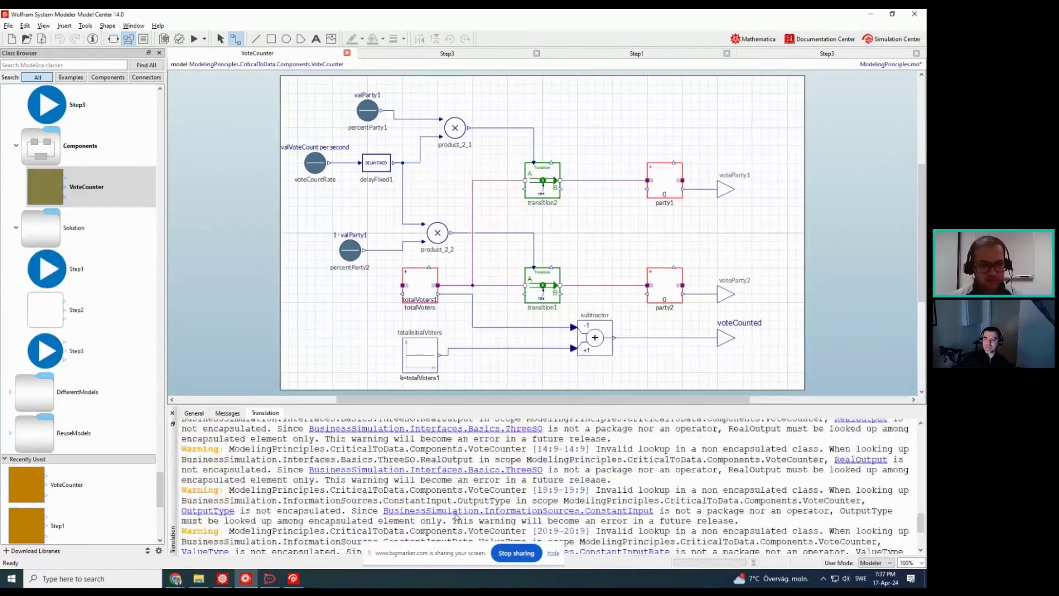
scroll(455, 517, down, 2)
scroll(454, 517, down, 5)
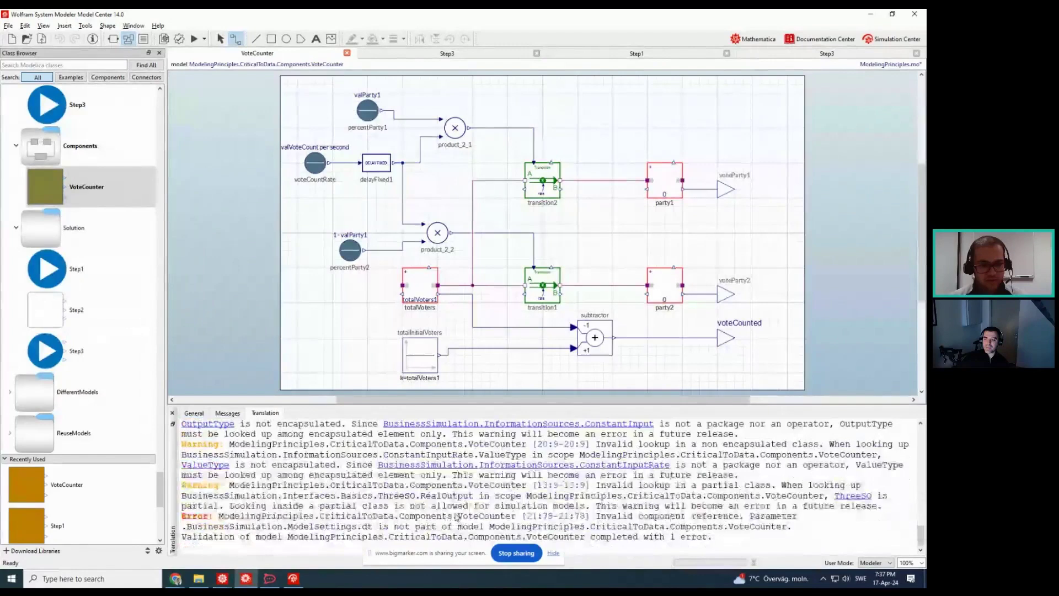
Remove the min = BusinessSimulation.ModelSettings.dt modifier from the delayTime parameter in VoteCounter's Modelica text and revalidate the component in its diagram view
click(543, 517)
click(478, 266)
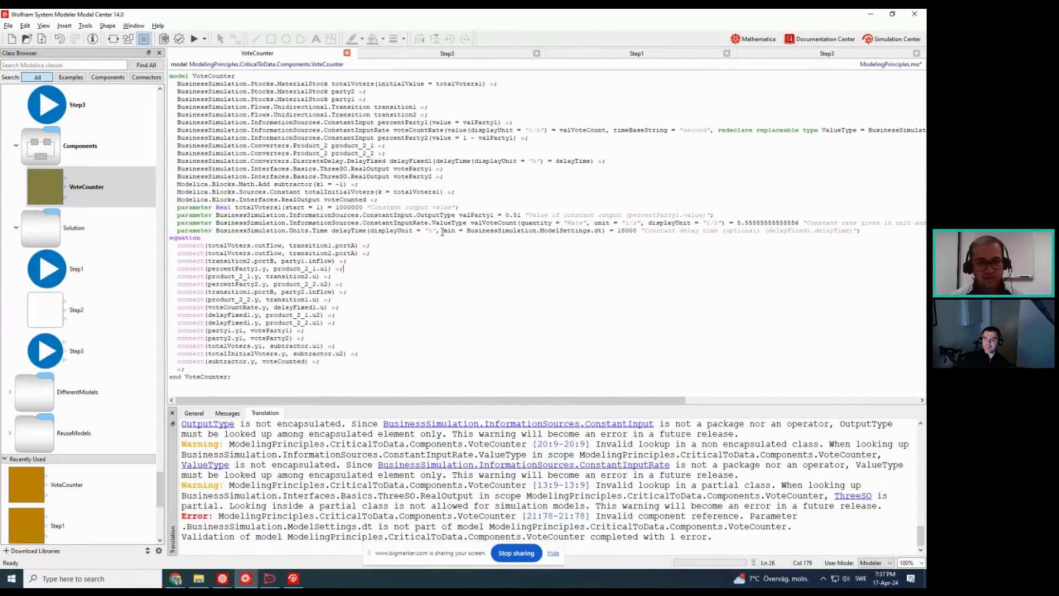
drag(442, 232, 456, 232)
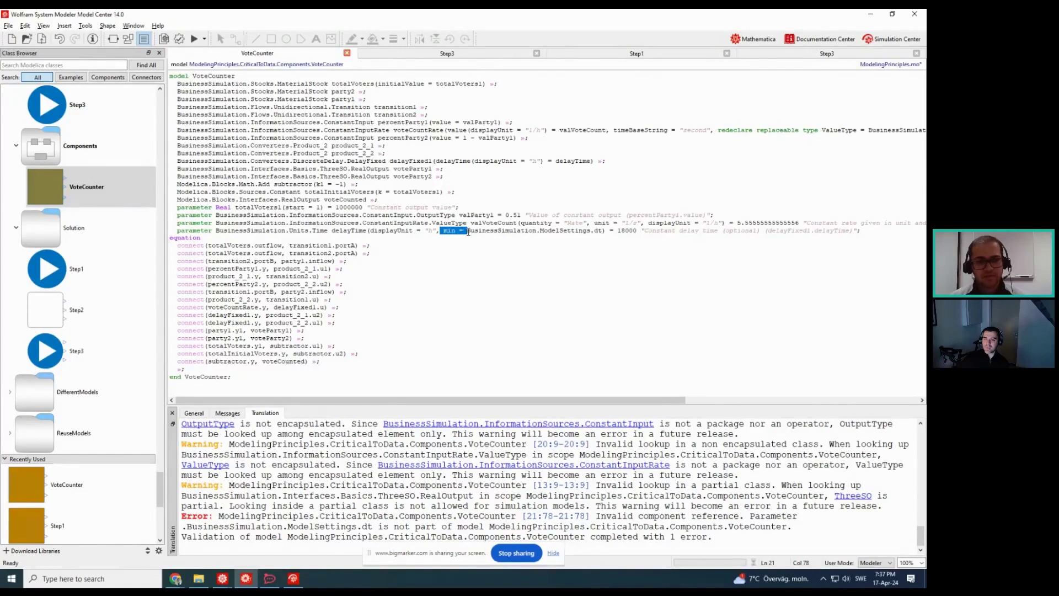
drag(470, 231, 592, 230)
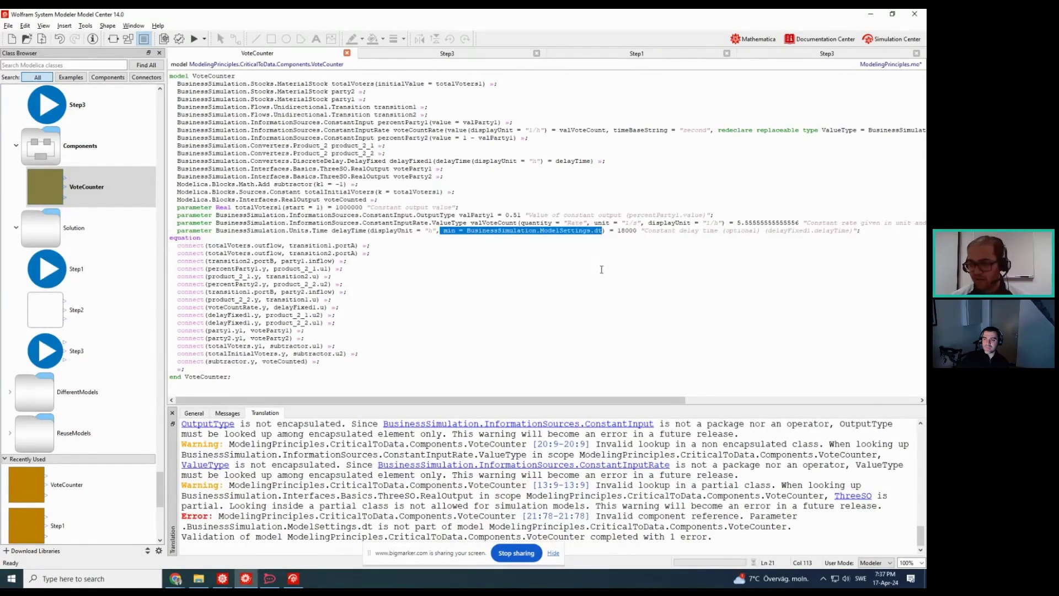
key(BackSpace)
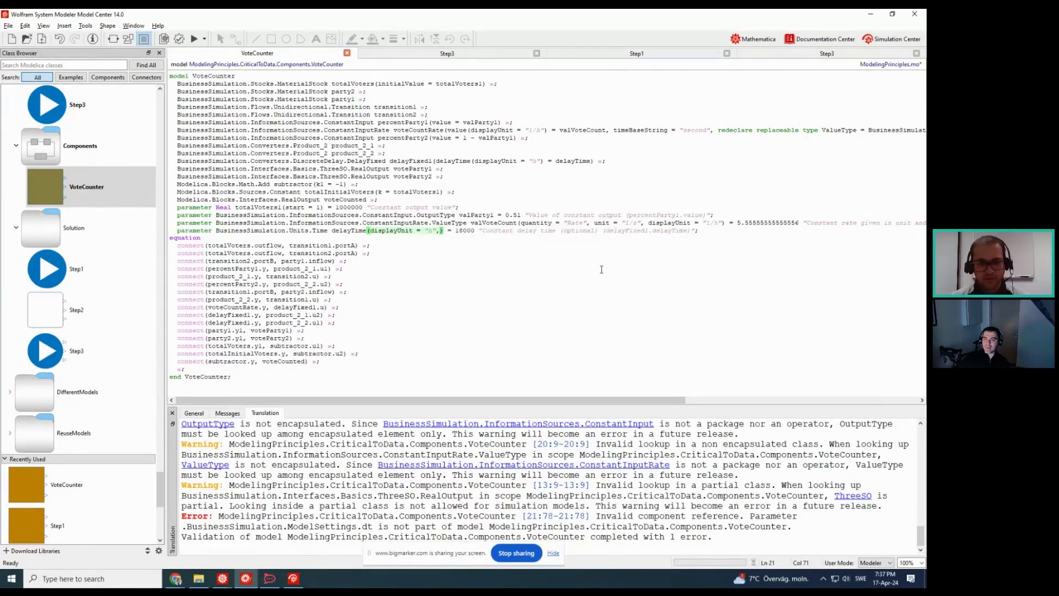
key(BackSpace)
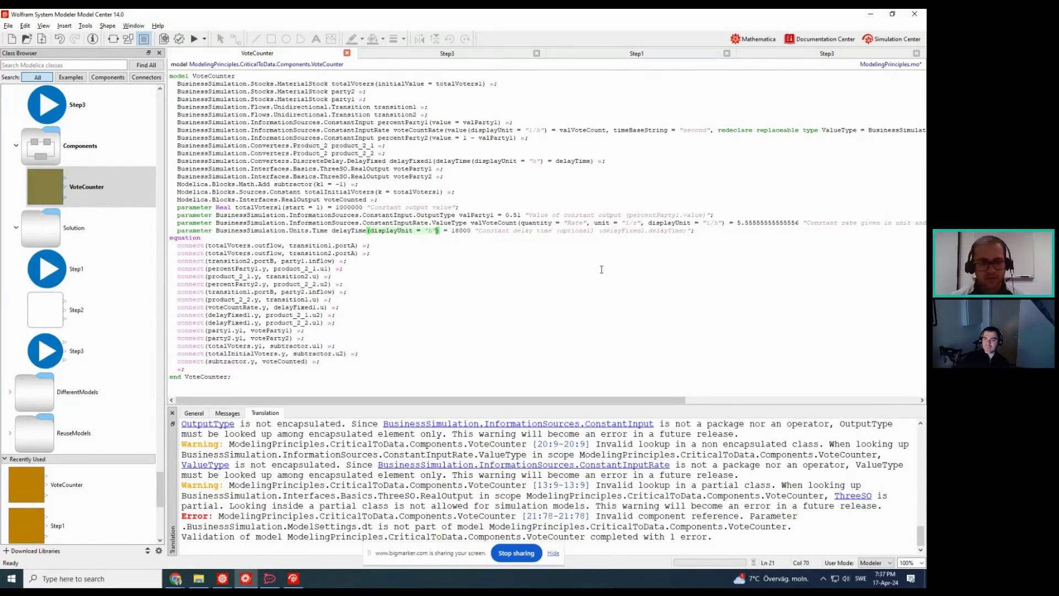
click(129, 42)
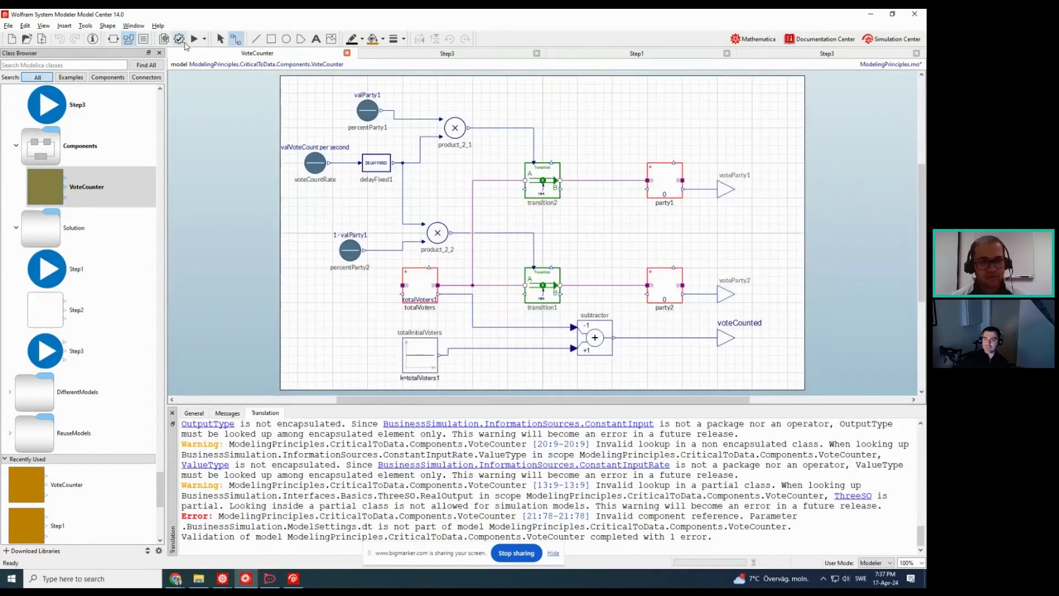
click(179, 40)
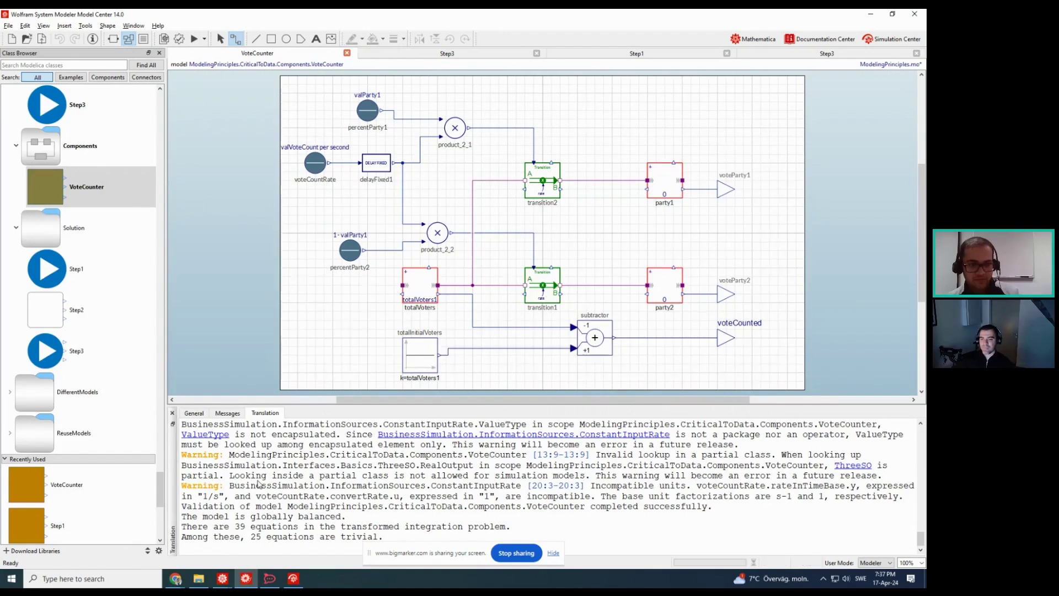
Open the Step3 model from the Exercises package and close all other open model tabs
double_click(106, 361)
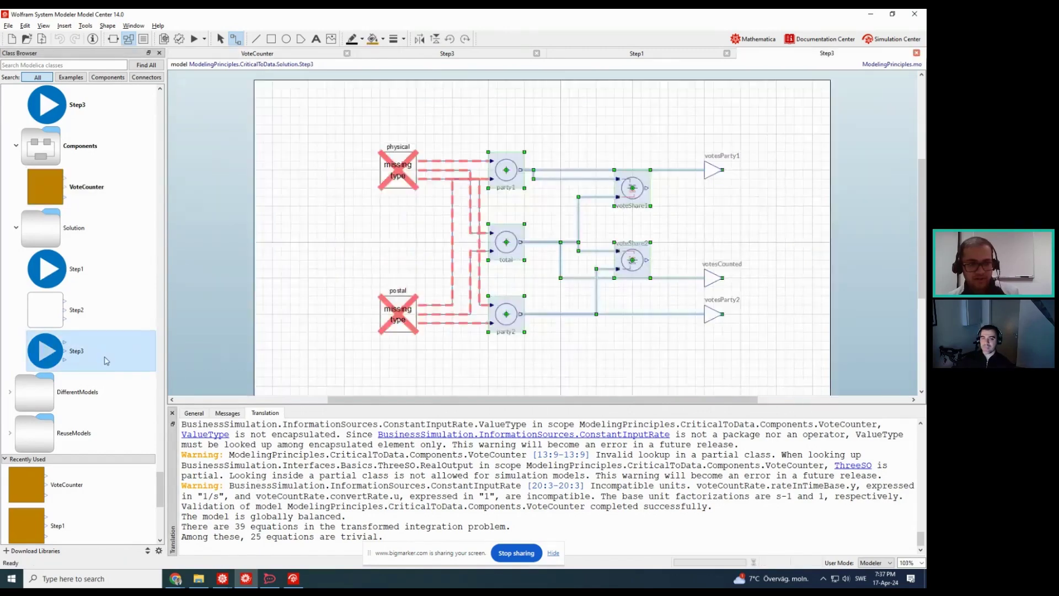
scroll(88, 248, up, 2)
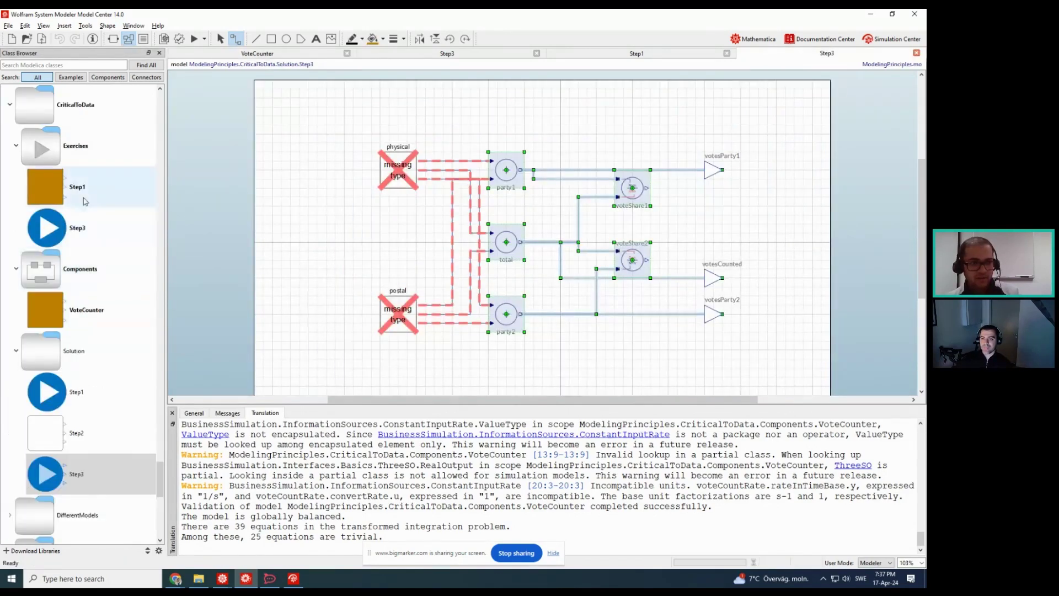
click(86, 224)
double_click(85, 224)
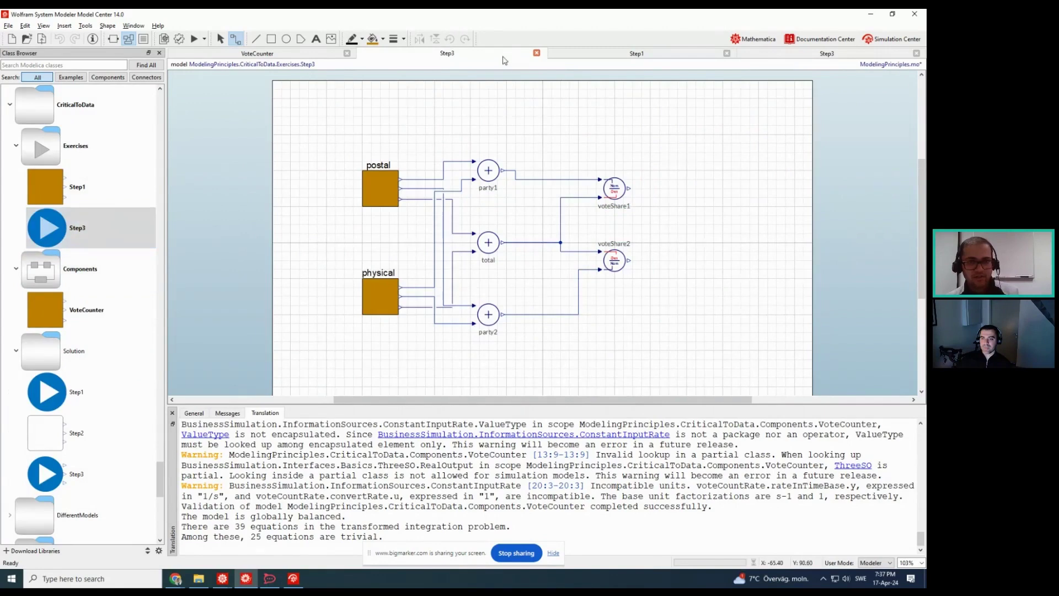
right_click(503, 55)
click(552, 76)
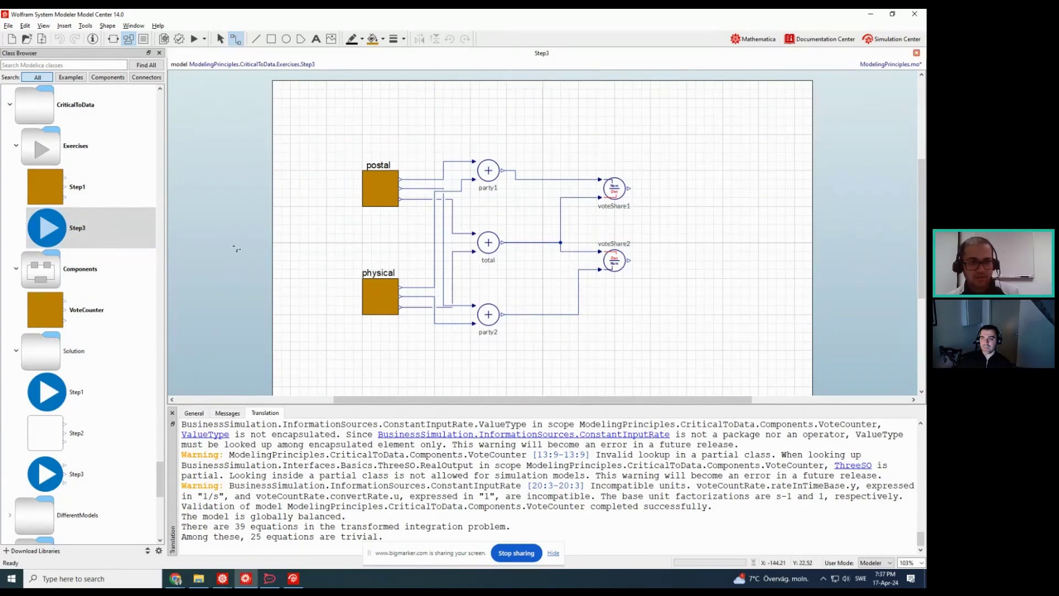
Validate the exercise Step3 model and review the translation messages
click(91, 246)
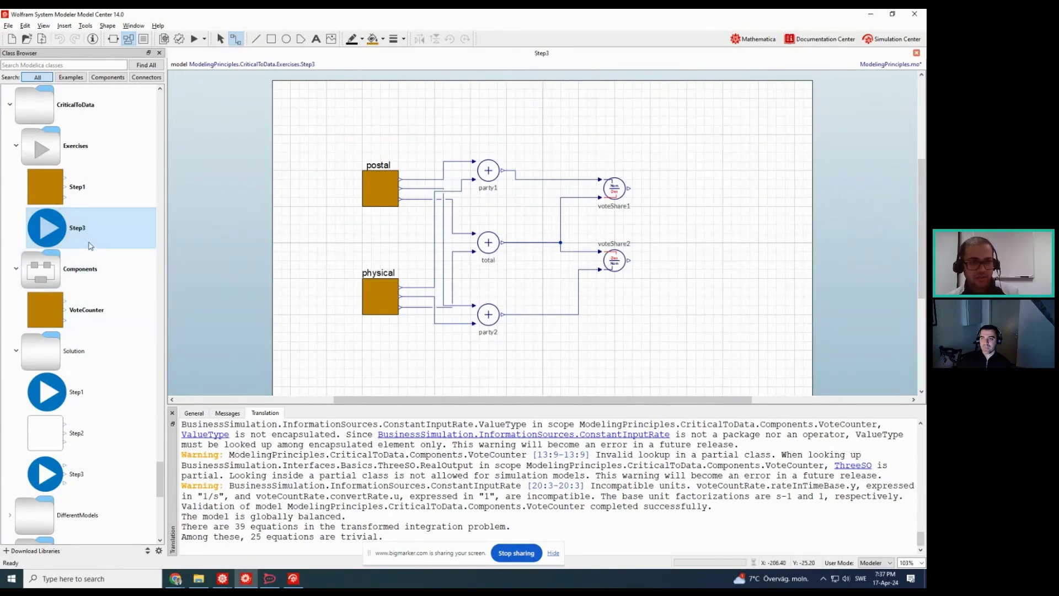
click(179, 39)
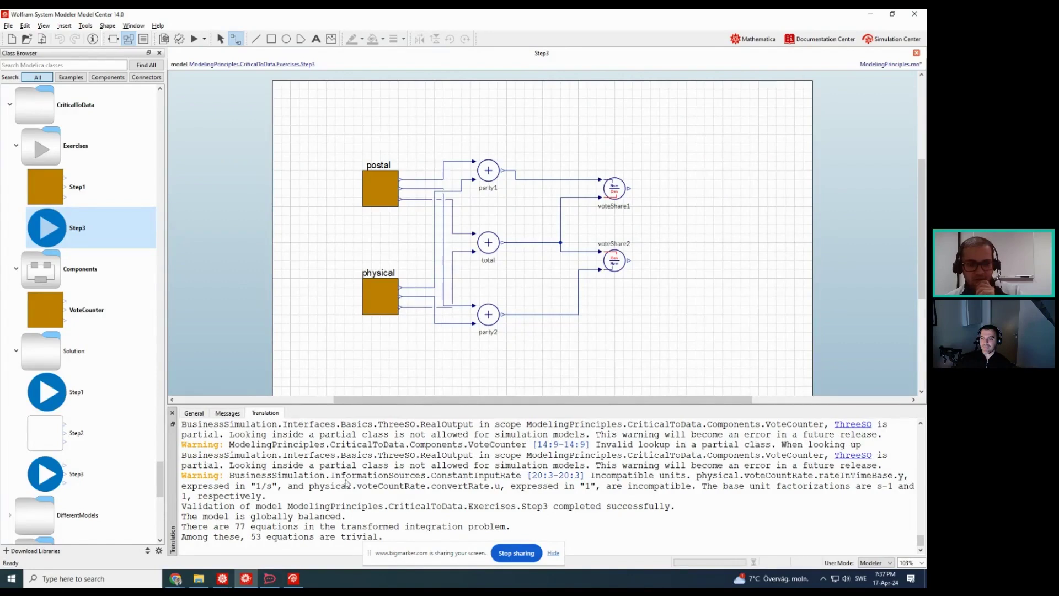
scroll(341, 535, up, 2)
click(302, 347)
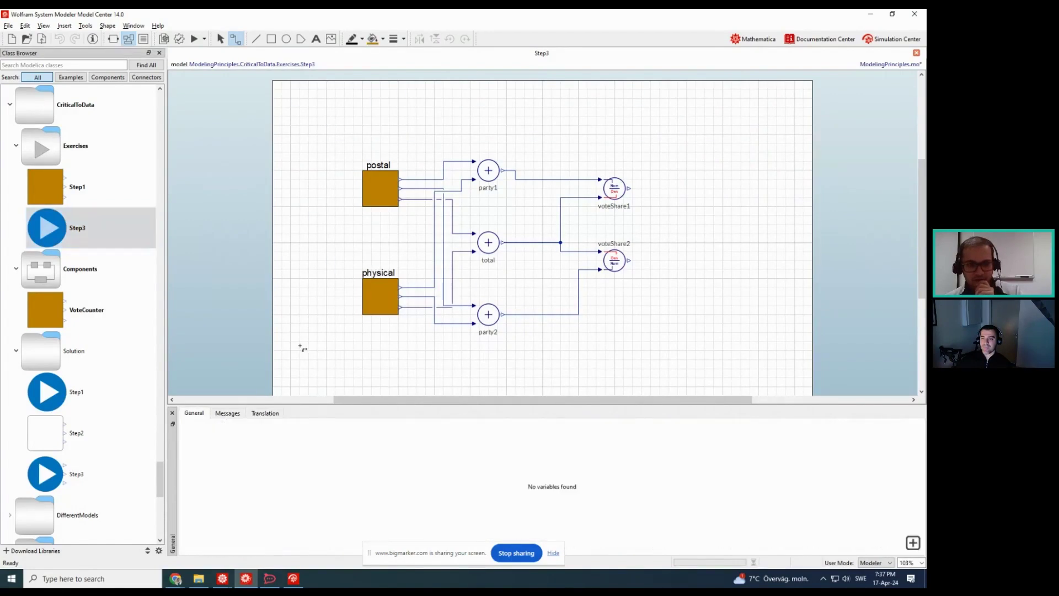
Set the stop time of the exercise Step3 experiment to 3 d and simulate the model in Simulation Center
scroll(286, 248, down, 1)
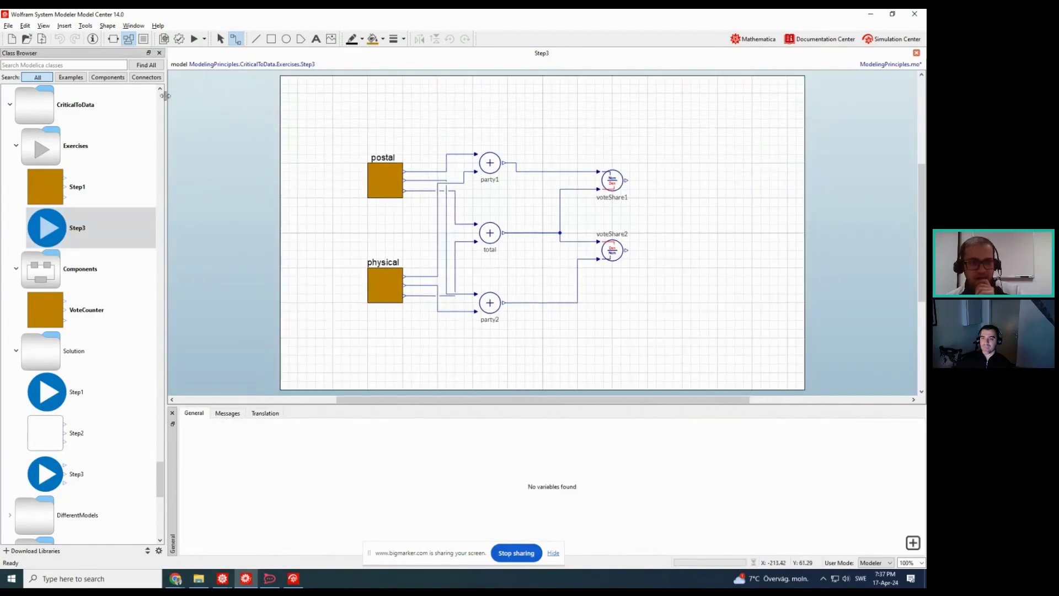
click(204, 39)
click(214, 56)
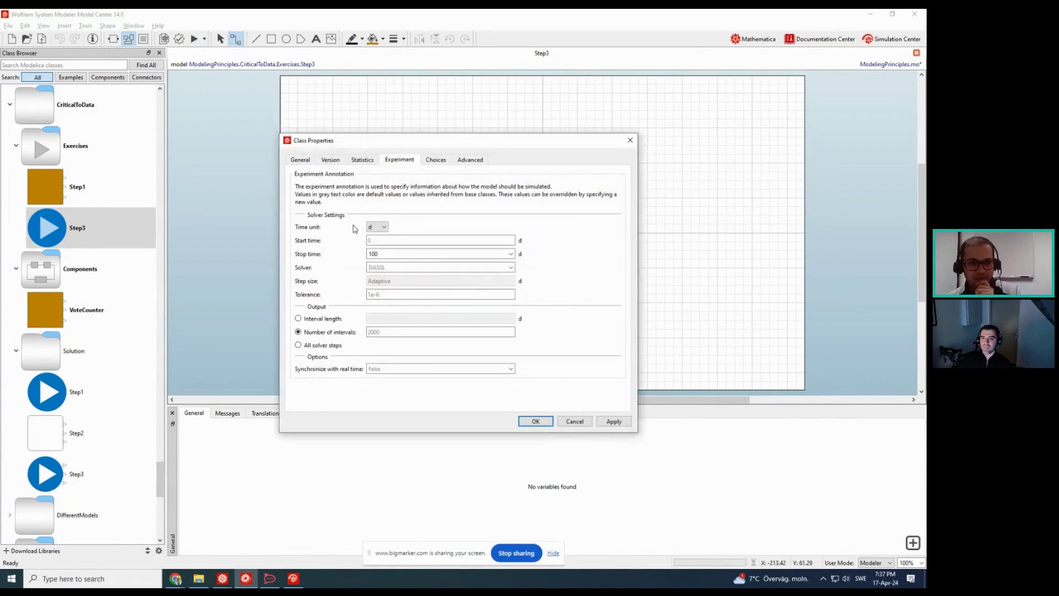
click(381, 255)
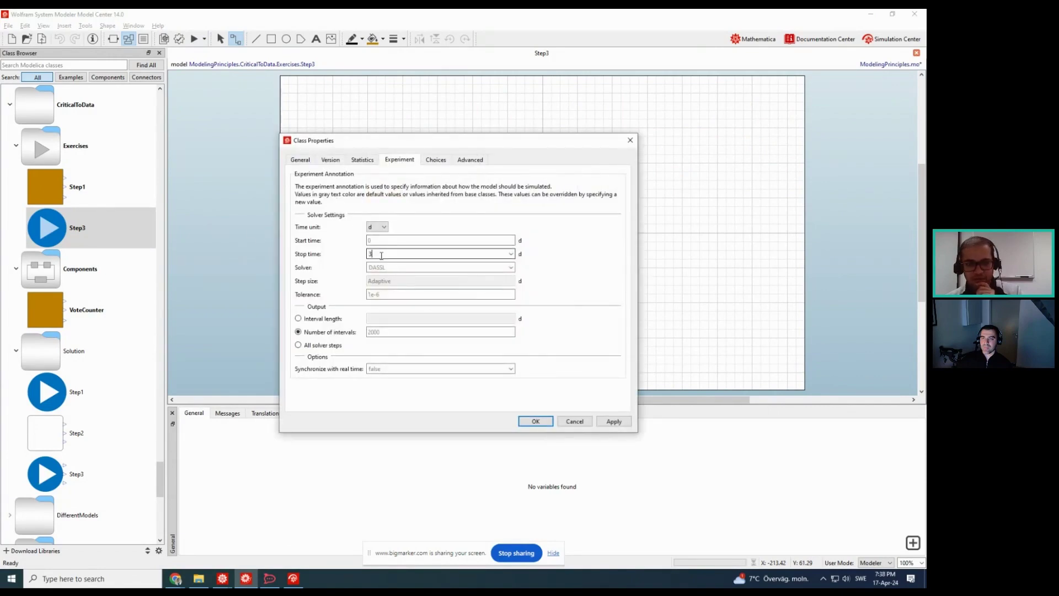
text(3)
click(535, 421)
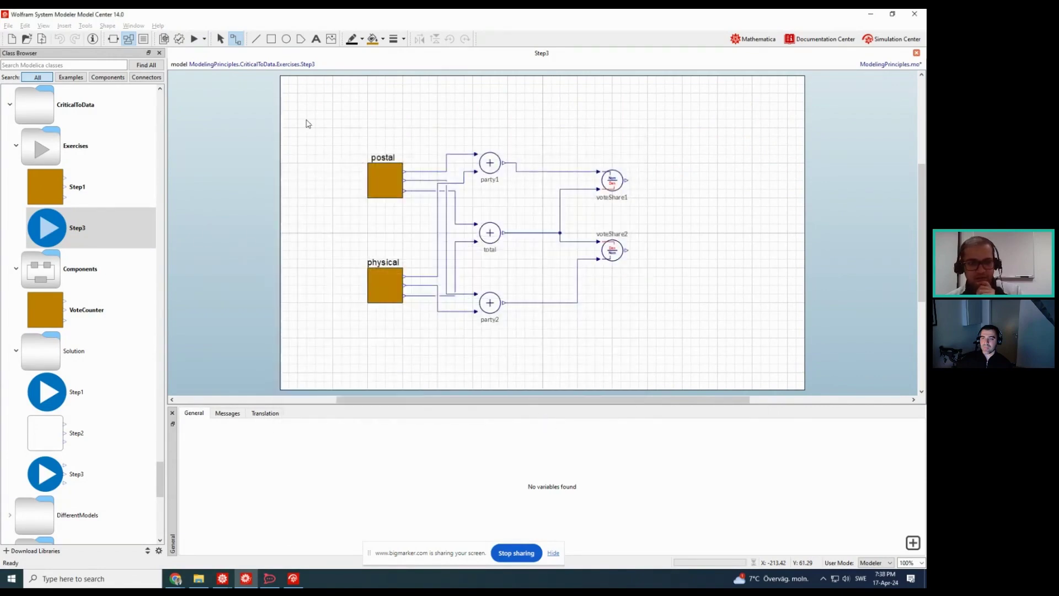
click(198, 41)
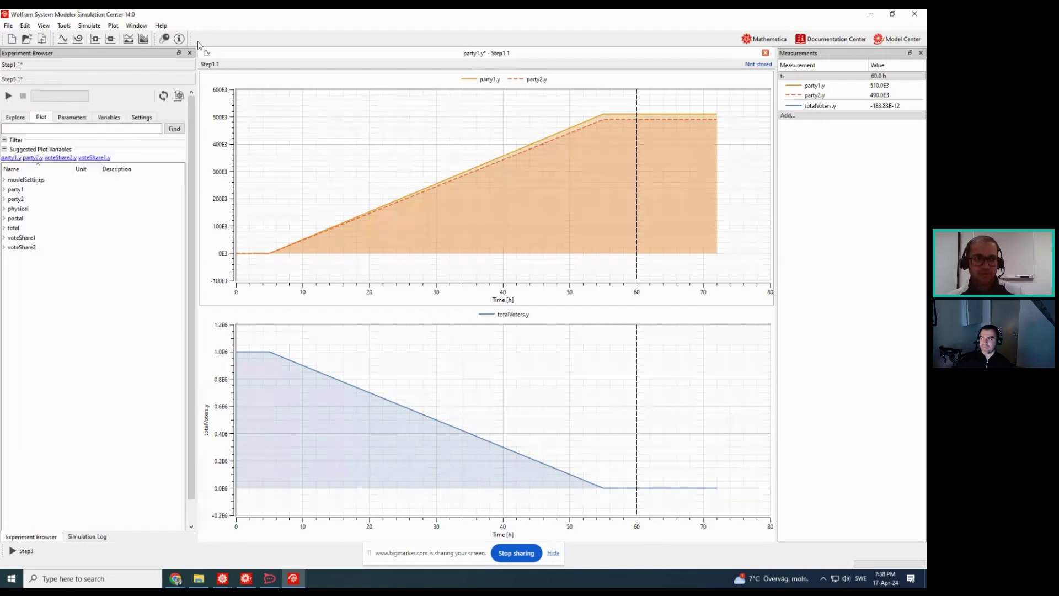
Create a new plot of voteShare1.y and voteShare2.y, and stretch its vertical axis to magnify the range around 0.5
click(62, 39)
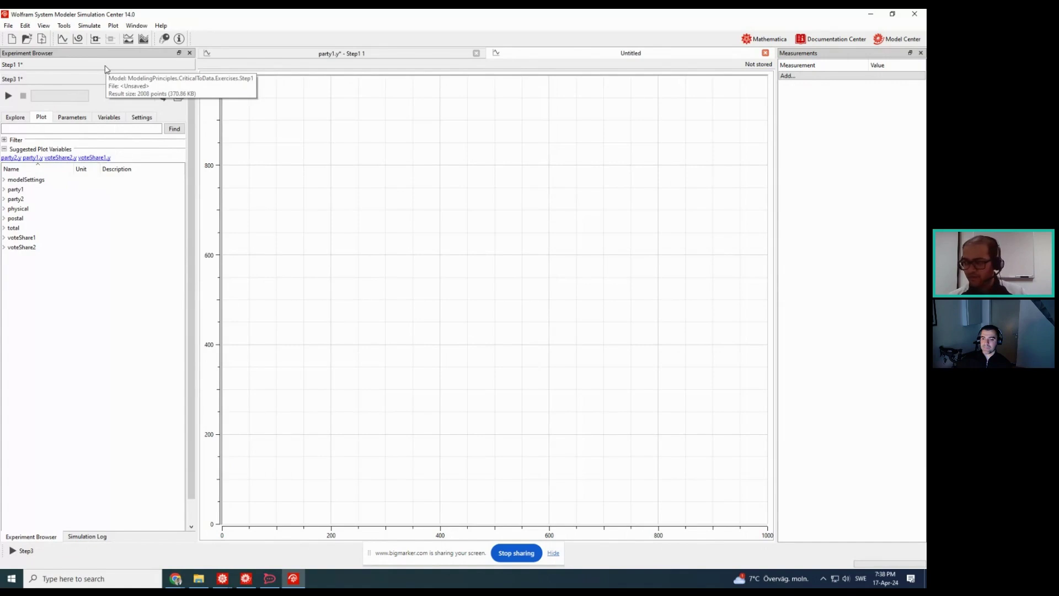
click(4, 238)
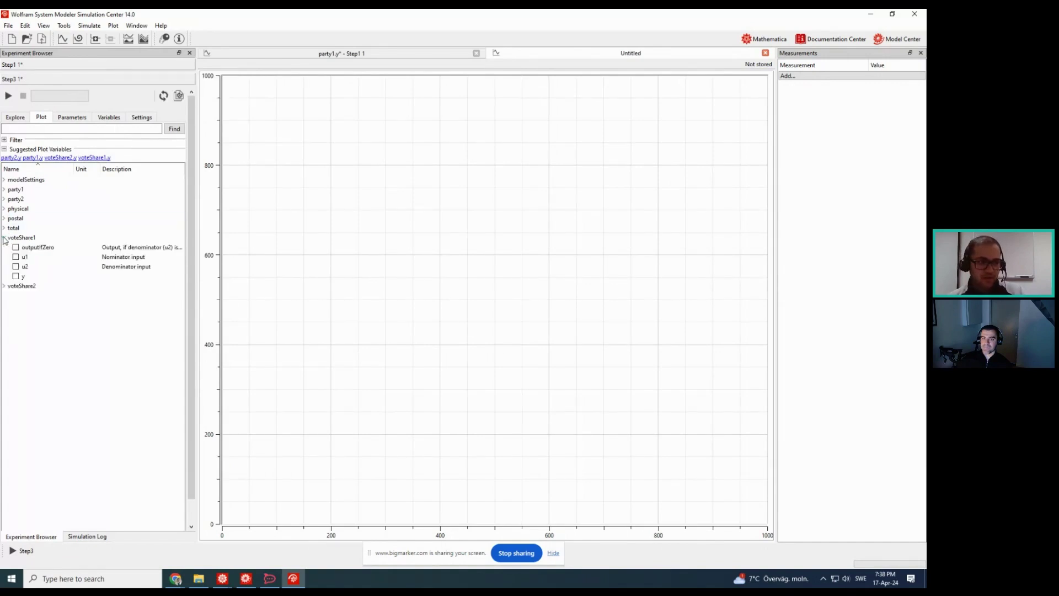
click(15, 276)
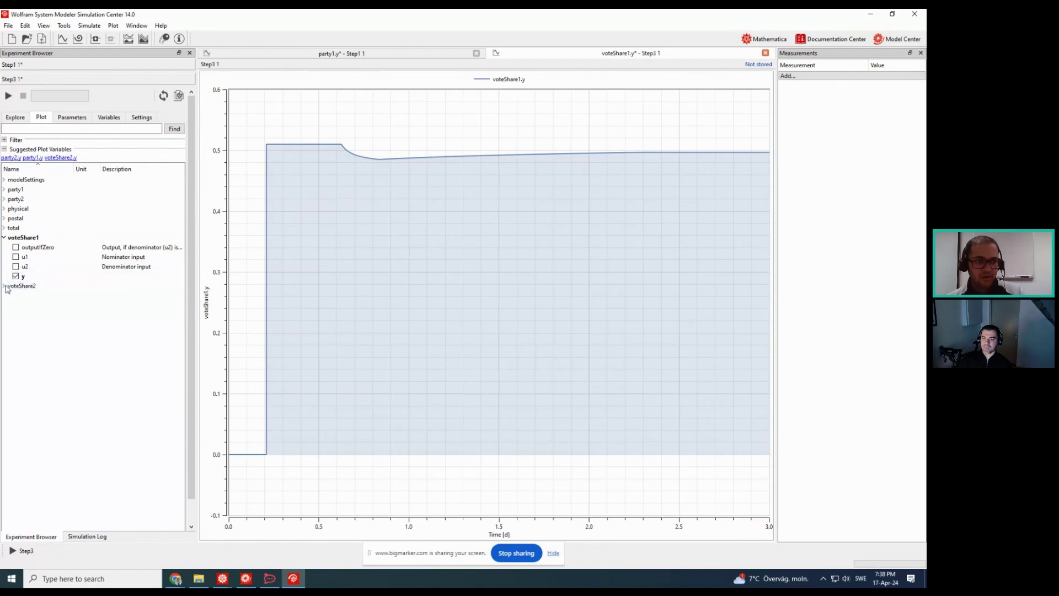
click(4, 286)
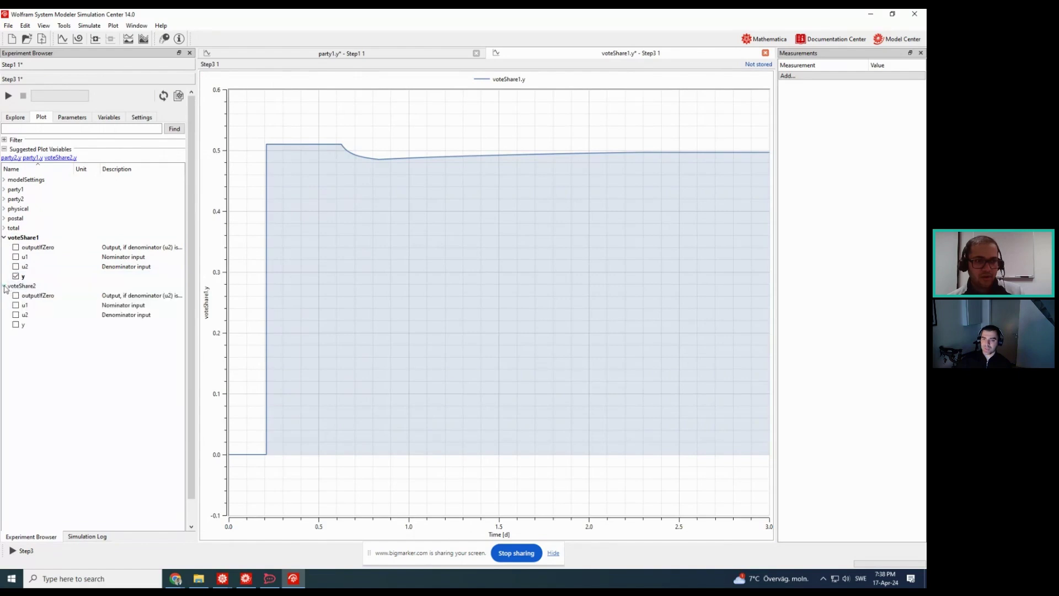
click(16, 325)
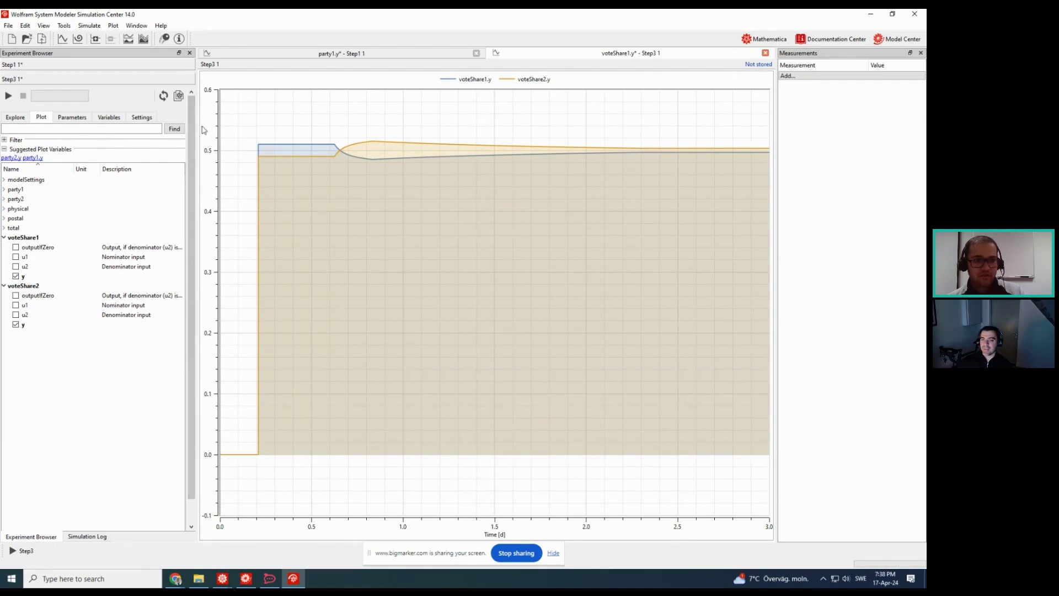
drag(203, 126, 203, 264)
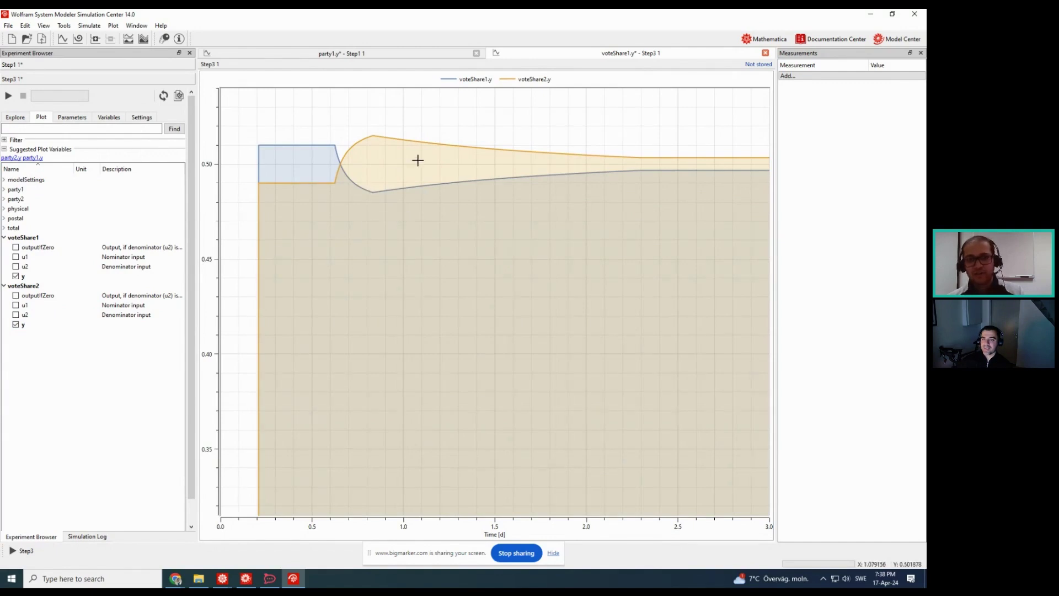
Add a subplot below the vote shares and plot party1.y and party2.y in it
click(95, 38)
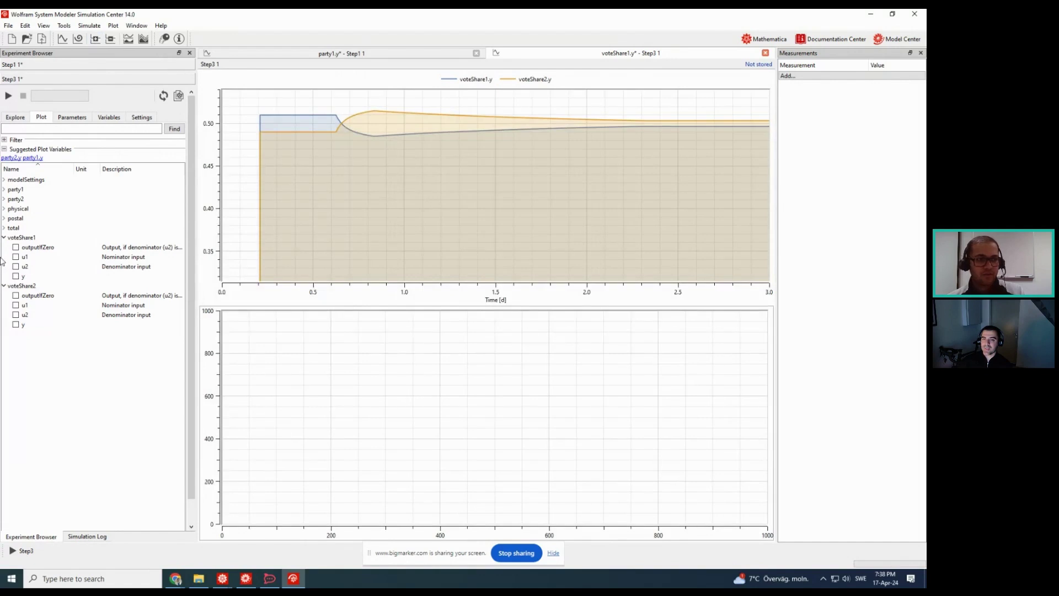
click(4, 237)
click(4, 247)
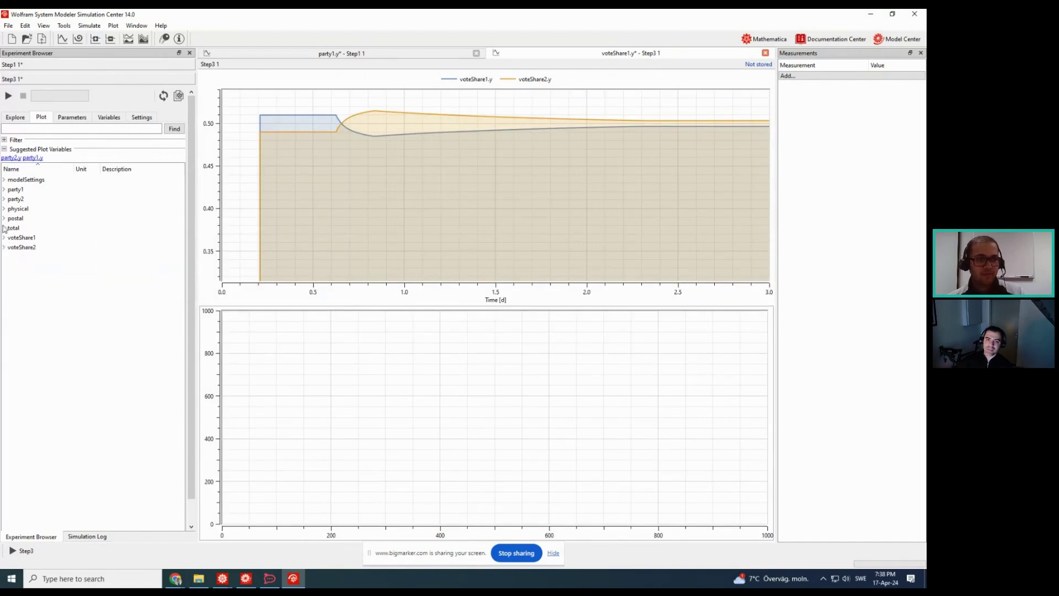
click(4, 189)
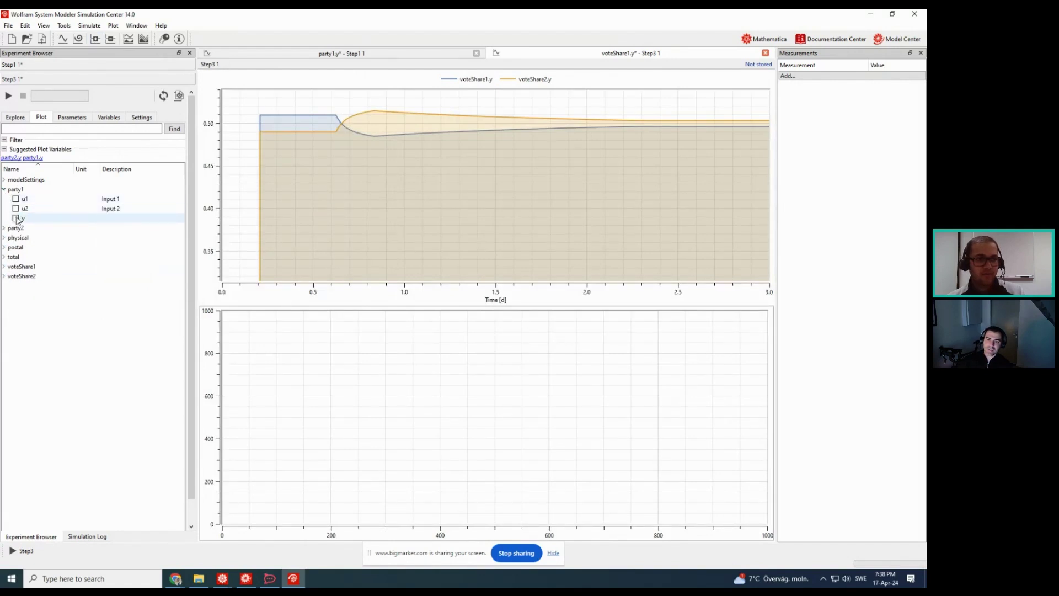
click(16, 218)
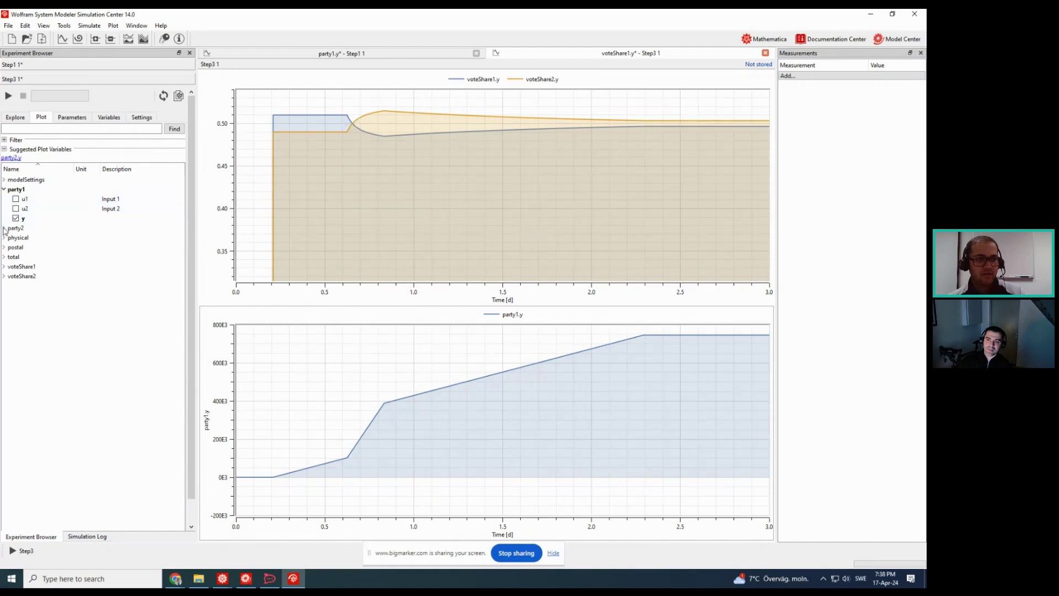
click(4, 228)
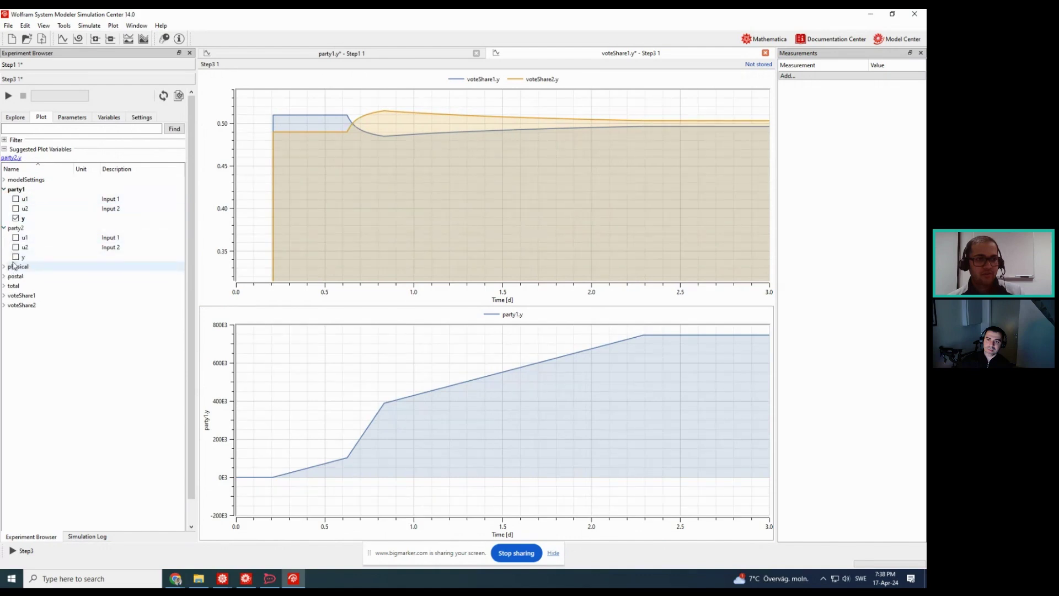
click(16, 257)
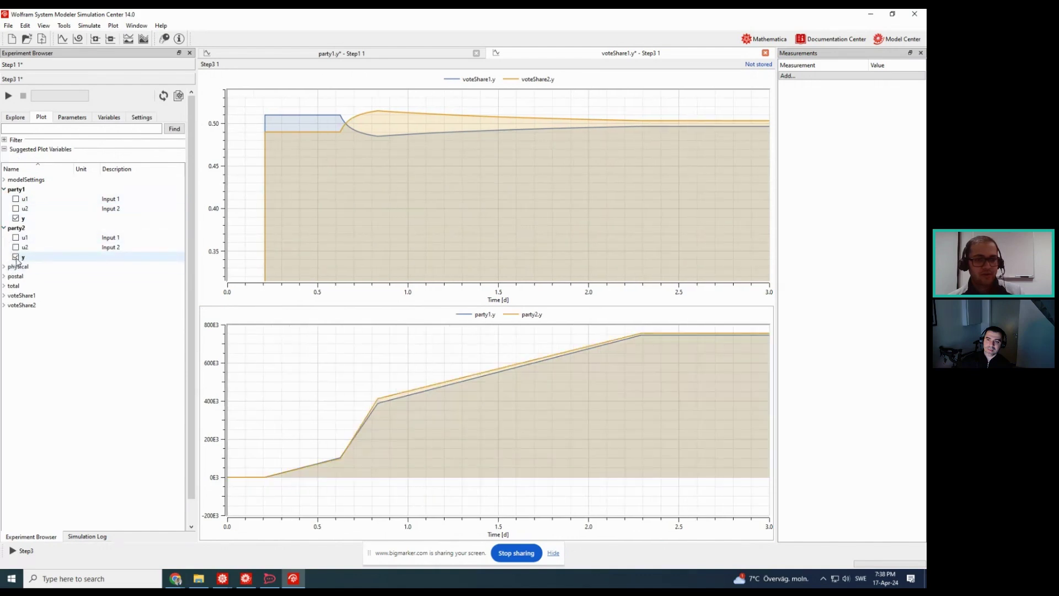
click(3, 228)
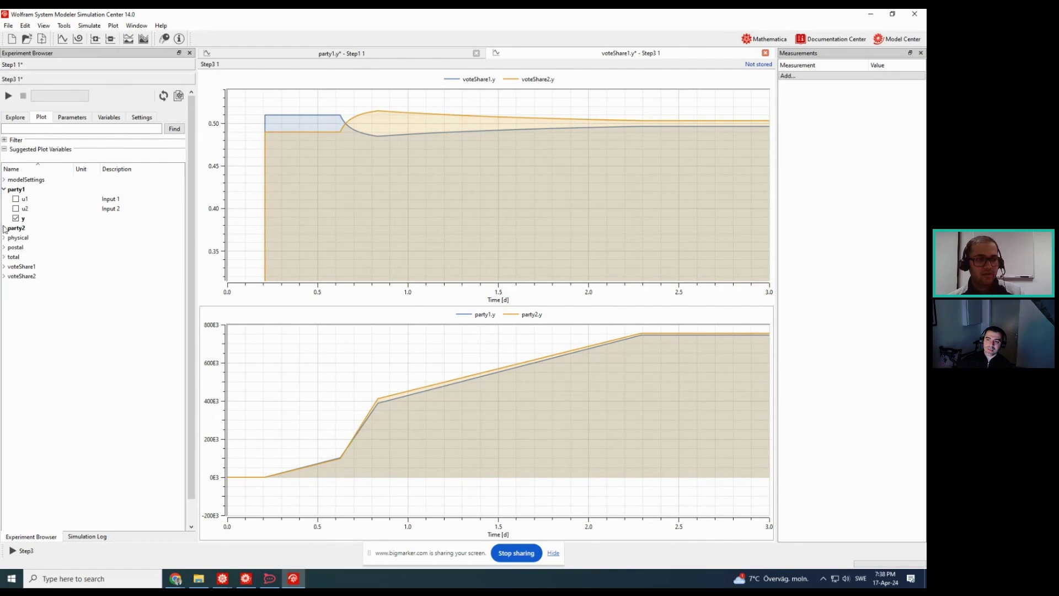
click(4, 189)
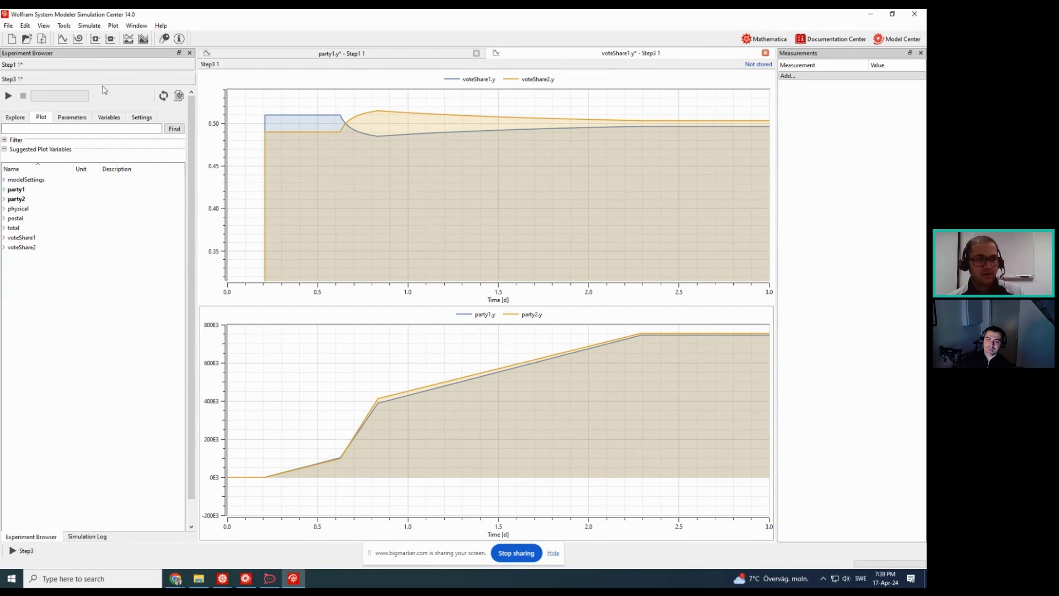
Add a third subplot showing the total.y variable
click(95, 38)
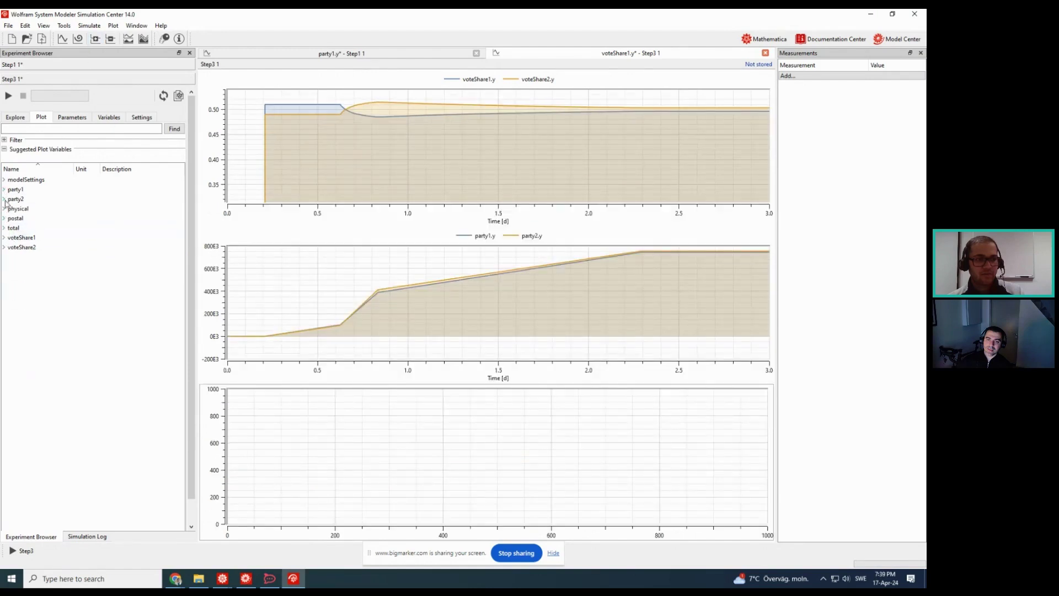
click(3, 227)
click(15, 256)
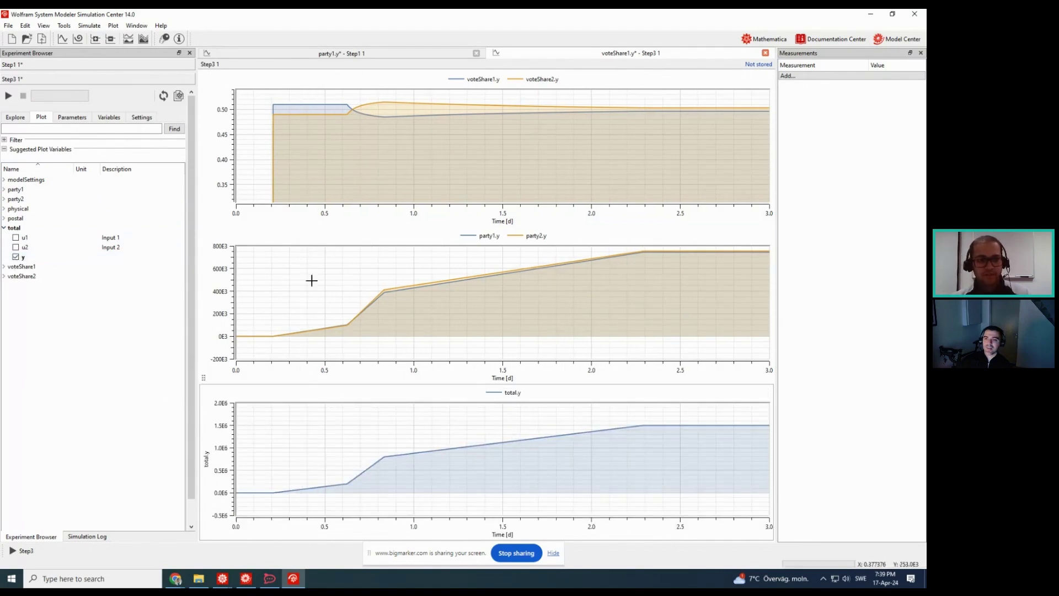
Set the time axis display unit of the stacked Step3 plots to hours (h)
right_click(491, 221)
mouse_move(551, 253)
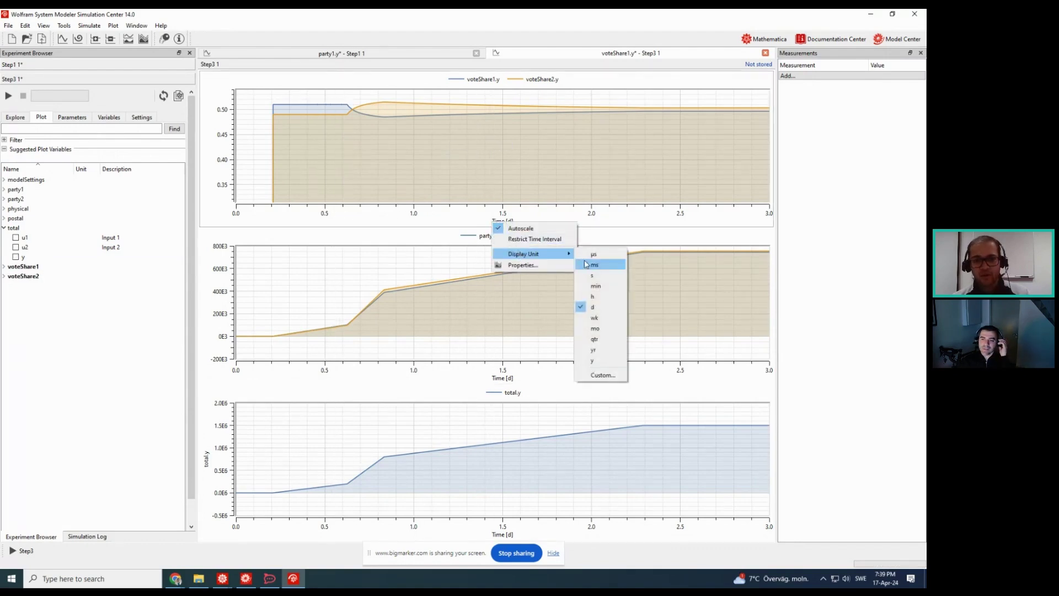
click(594, 297)
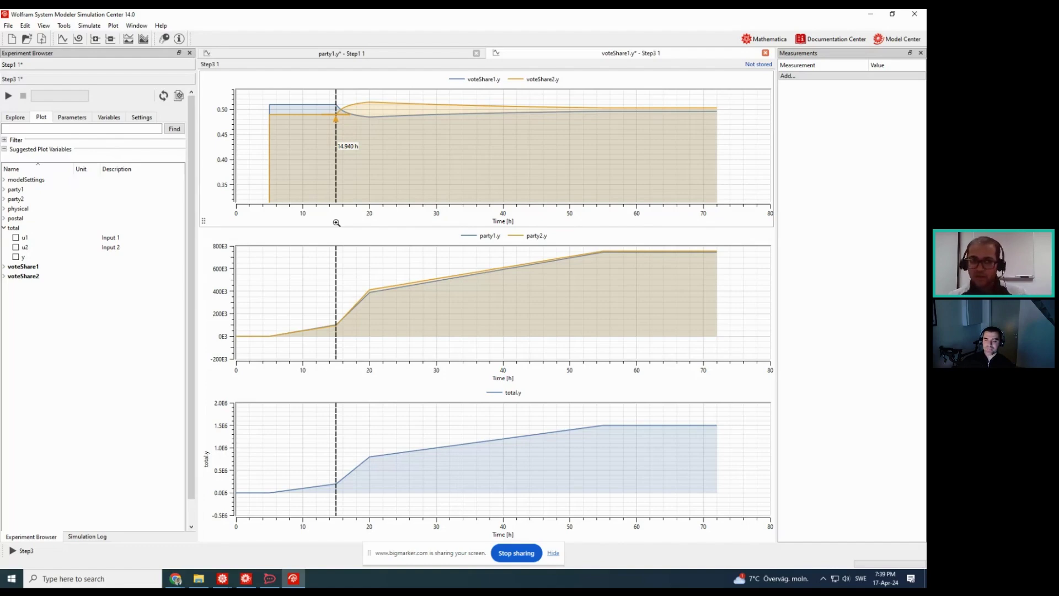
Examine the vote share, party and total curves between about 13 and 28 h with shares magnified to 0.42–0.54, and restore the full range
drag(336, 222, 350, 221)
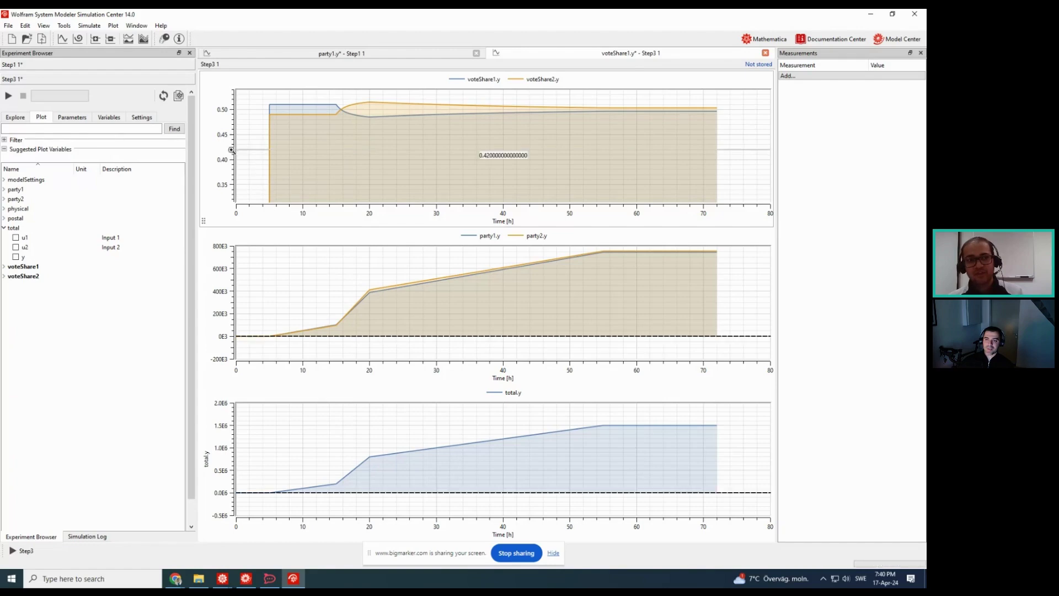
drag(231, 149, 225, 97)
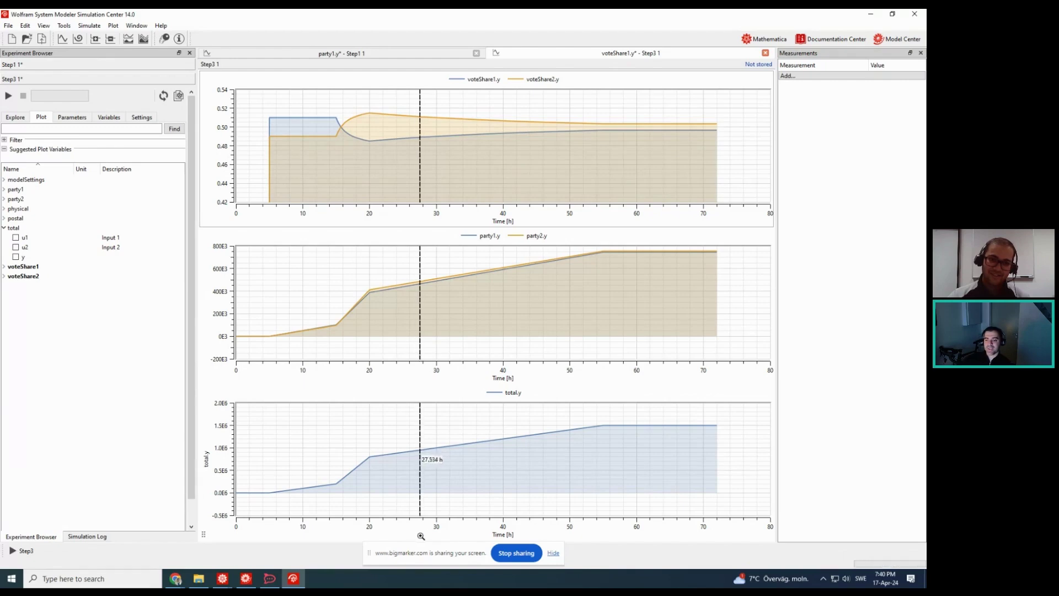
drag(426, 533, 319, 529)
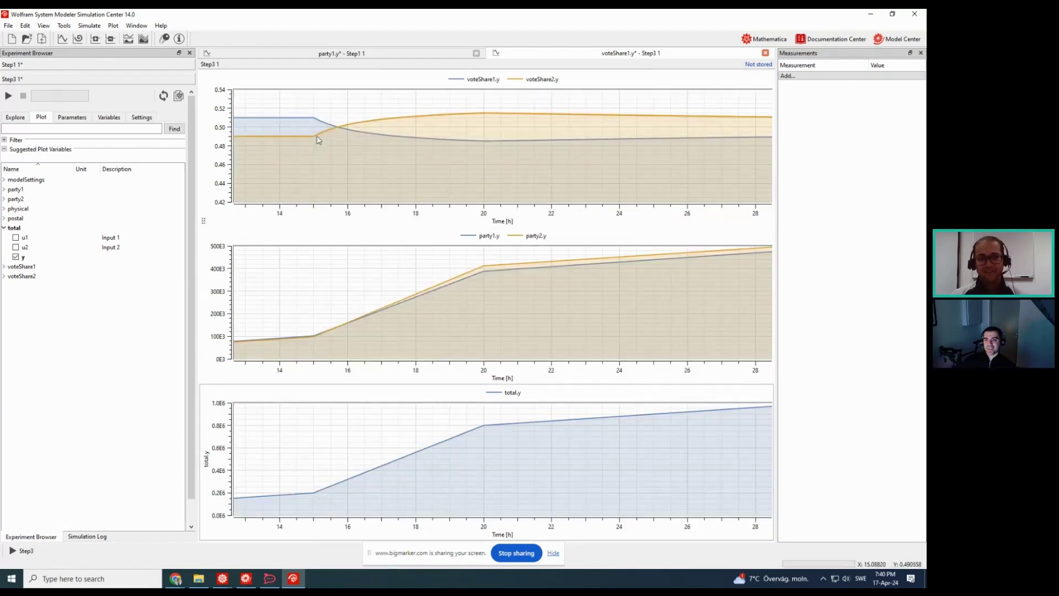
mouse_move(483, 115)
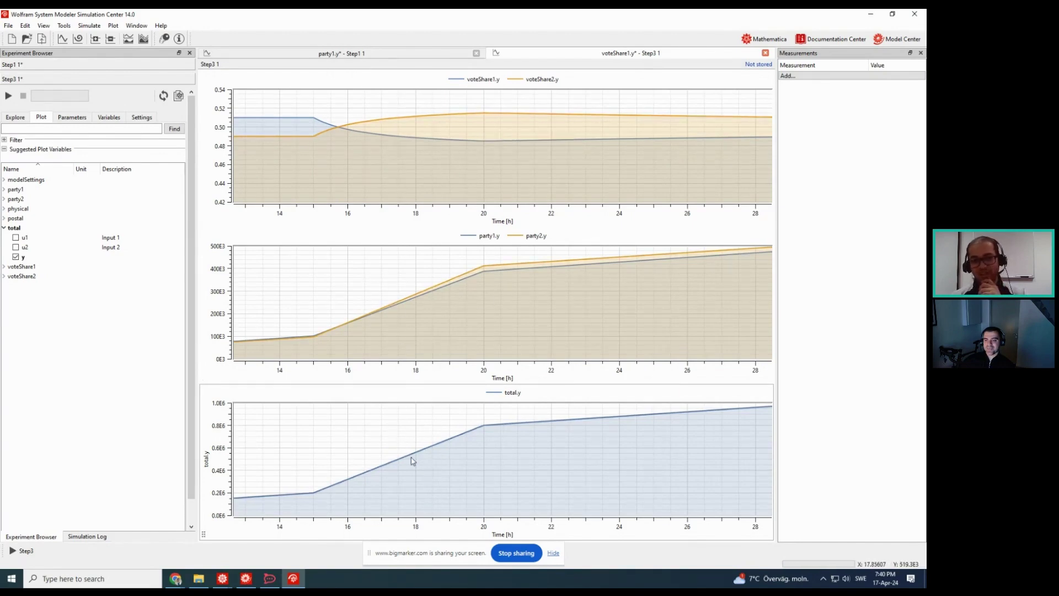
mouse_move(411, 457)
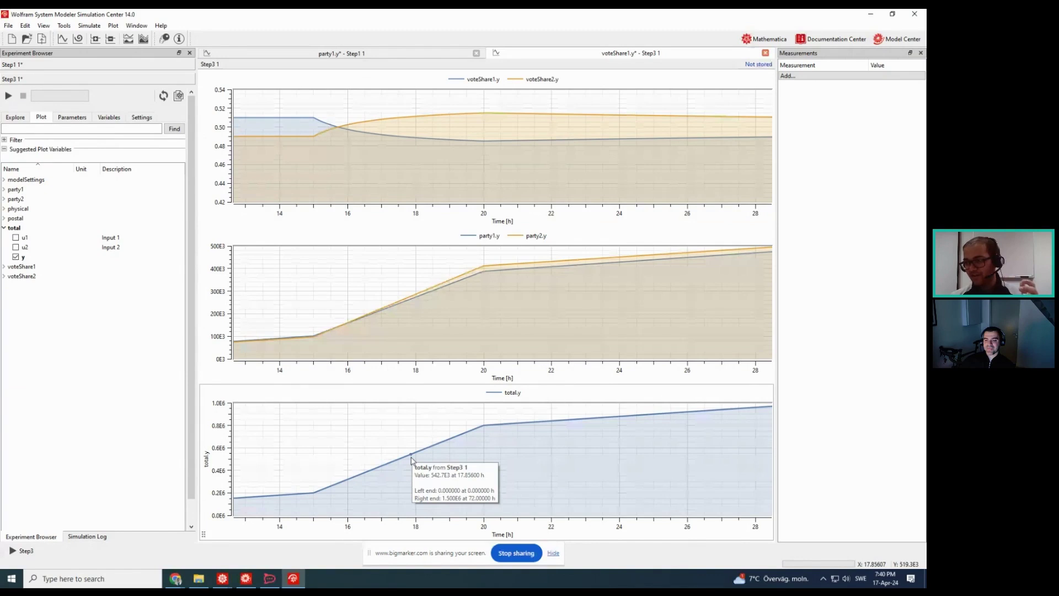
double_click(397, 105)
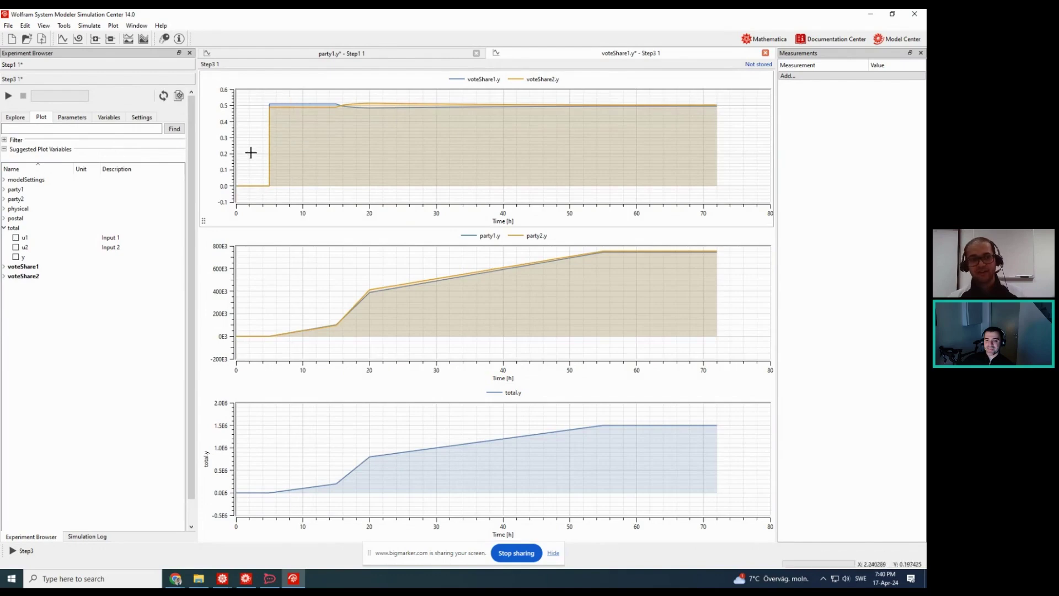
Magnify the vertical axis of the voteShare1.y and voteShare2.y plot to the range 0.46–0.54
drag(229, 138, 229, 92)
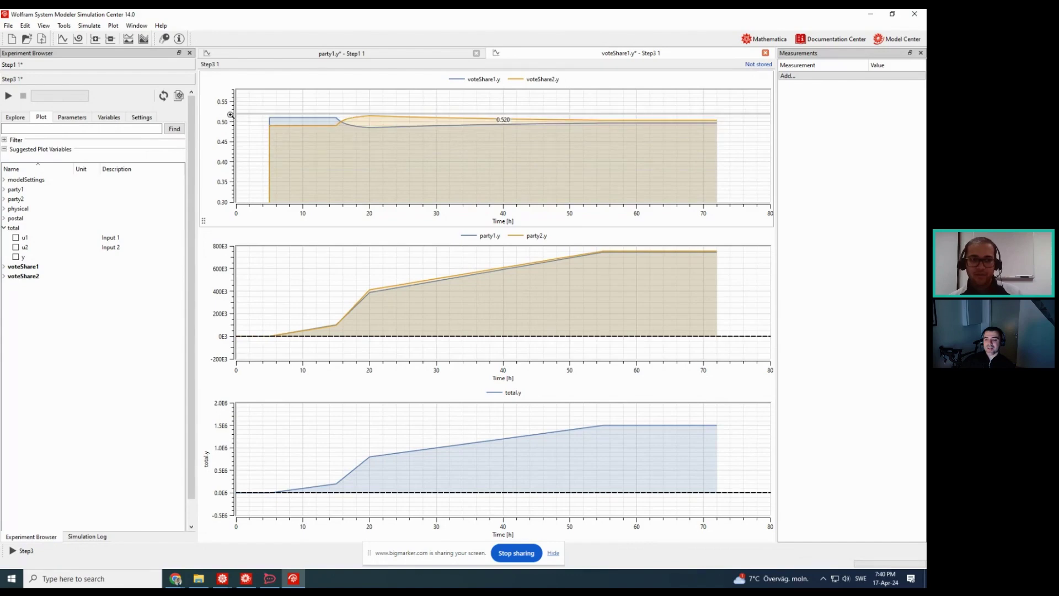
drag(229, 109, 228, 140)
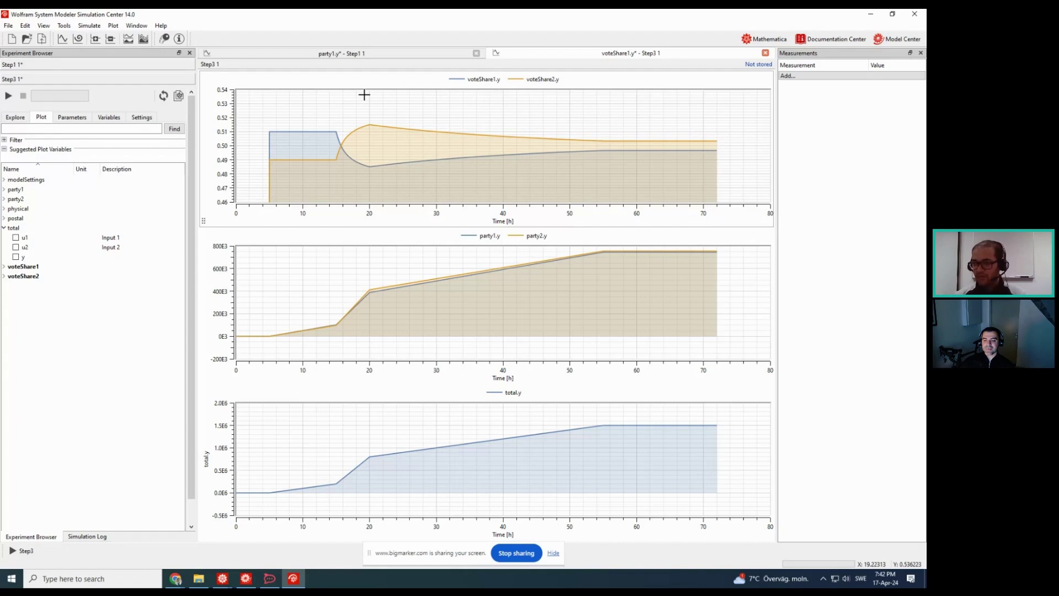
Switch to the Stay Critical About Your Data presentation in Mathematica and show the slide "Step 3—Model the Data Trend"
click(899, 38)
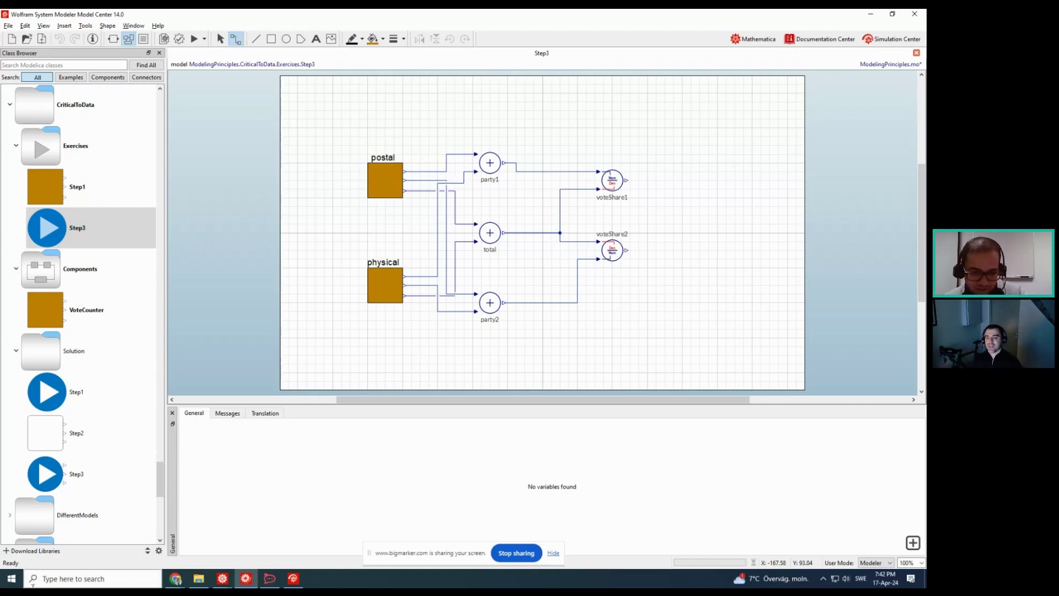
click(227, 577)
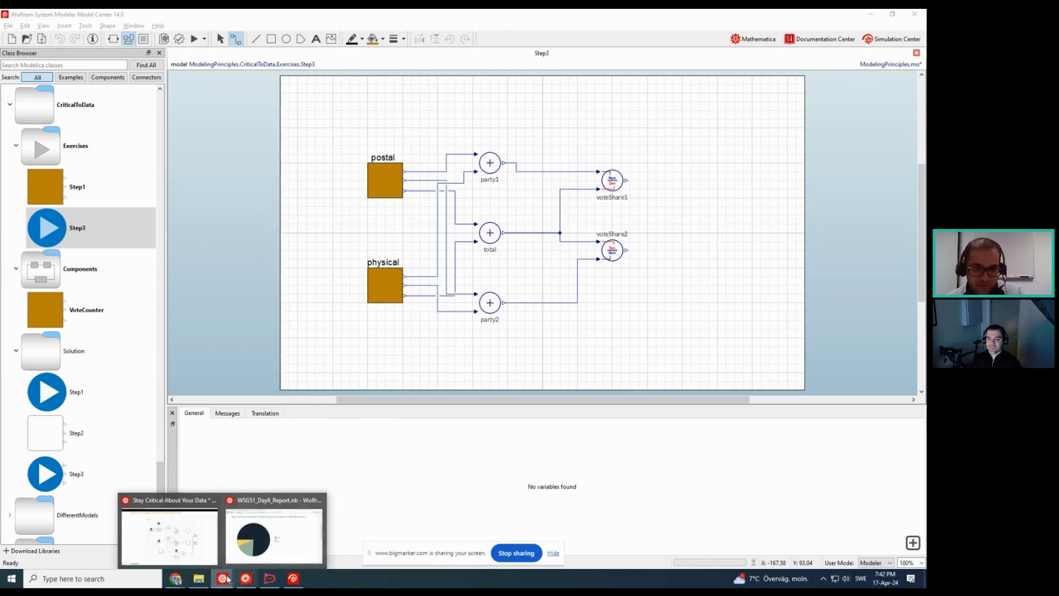
click(170, 532)
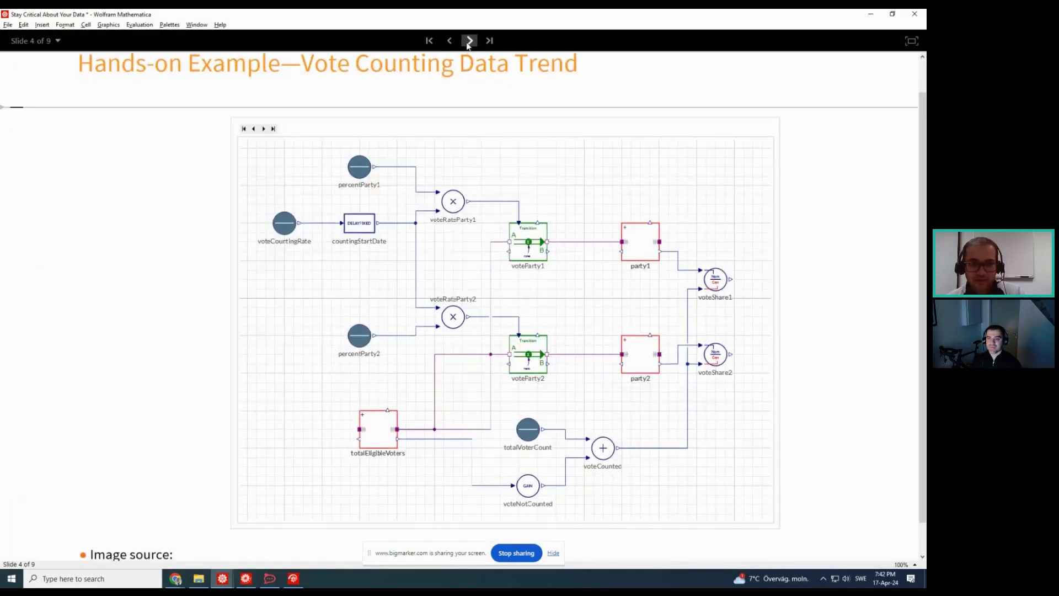
click(469, 41)
click(469, 40)
click(469, 41)
click(469, 41)
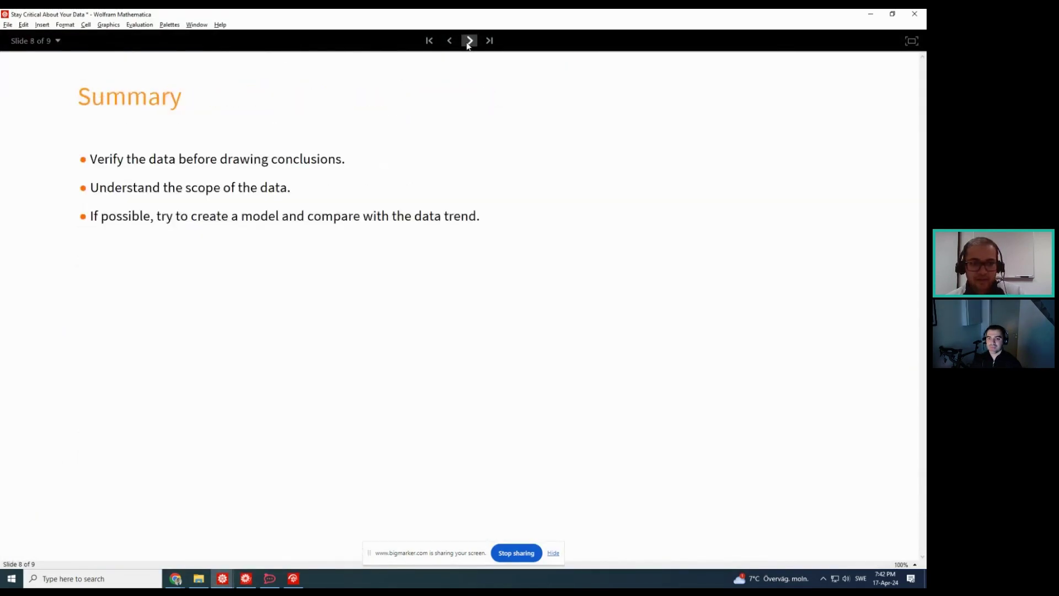
click(451, 42)
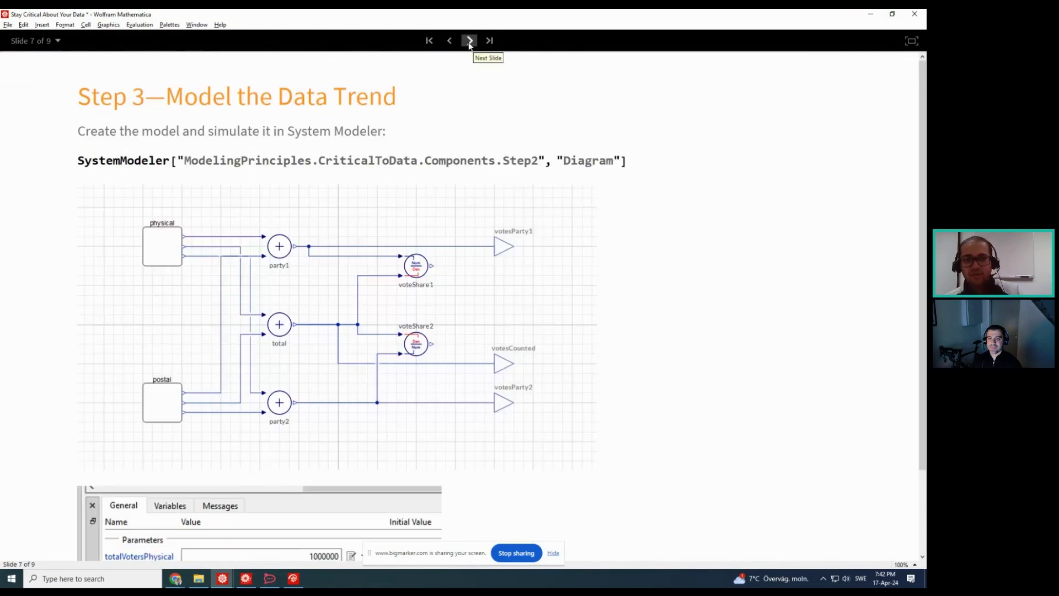